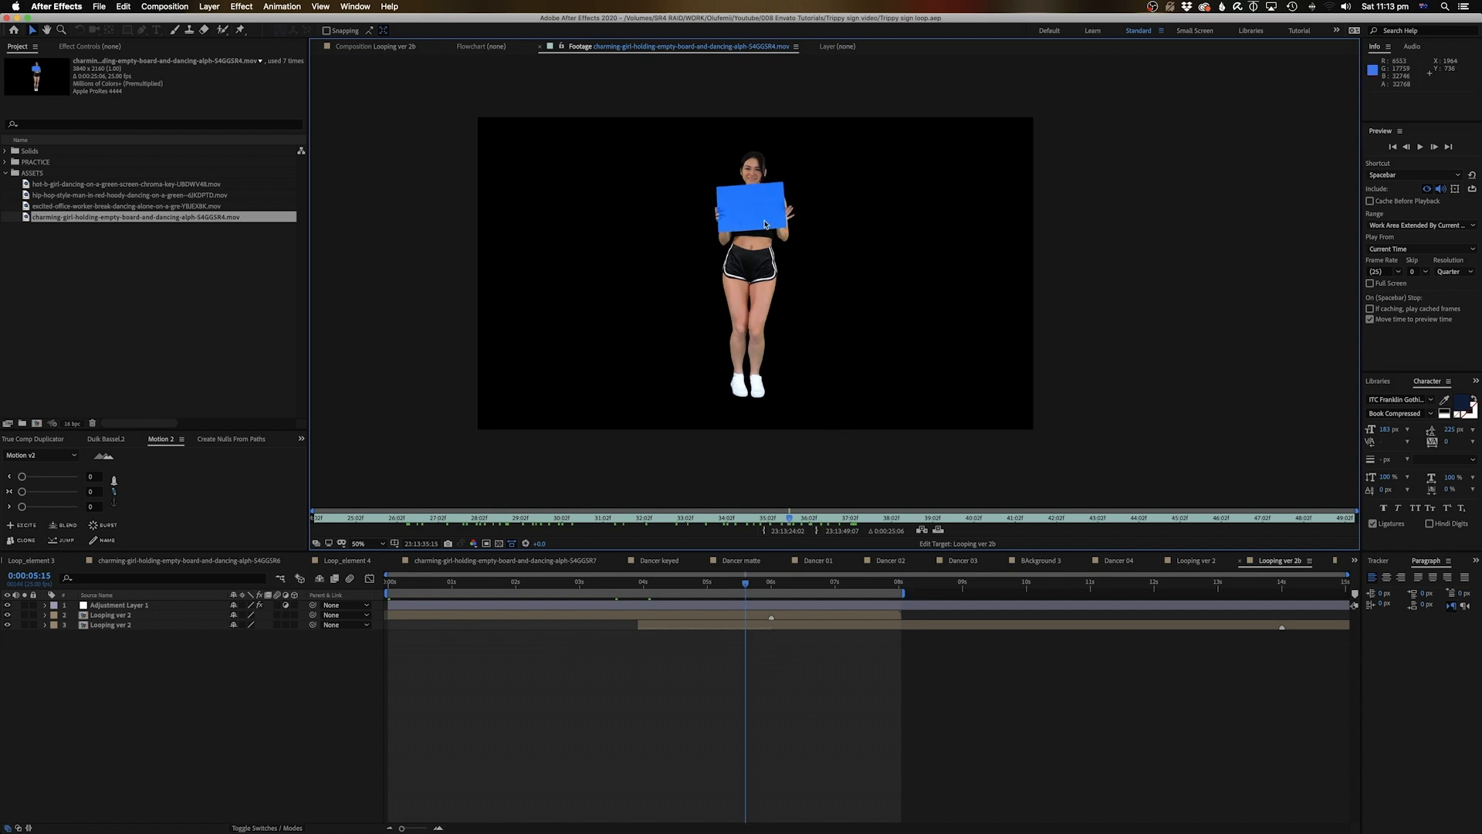
Set the In point of the charming-girl-holding-empty-board footage to 23:13:30:07.
{"action": "left_click", "coordinate": [169, 332]}
{"action": "left_click_drag", "start_coordinate": [488, 521], "coordinate": [561, 515]}
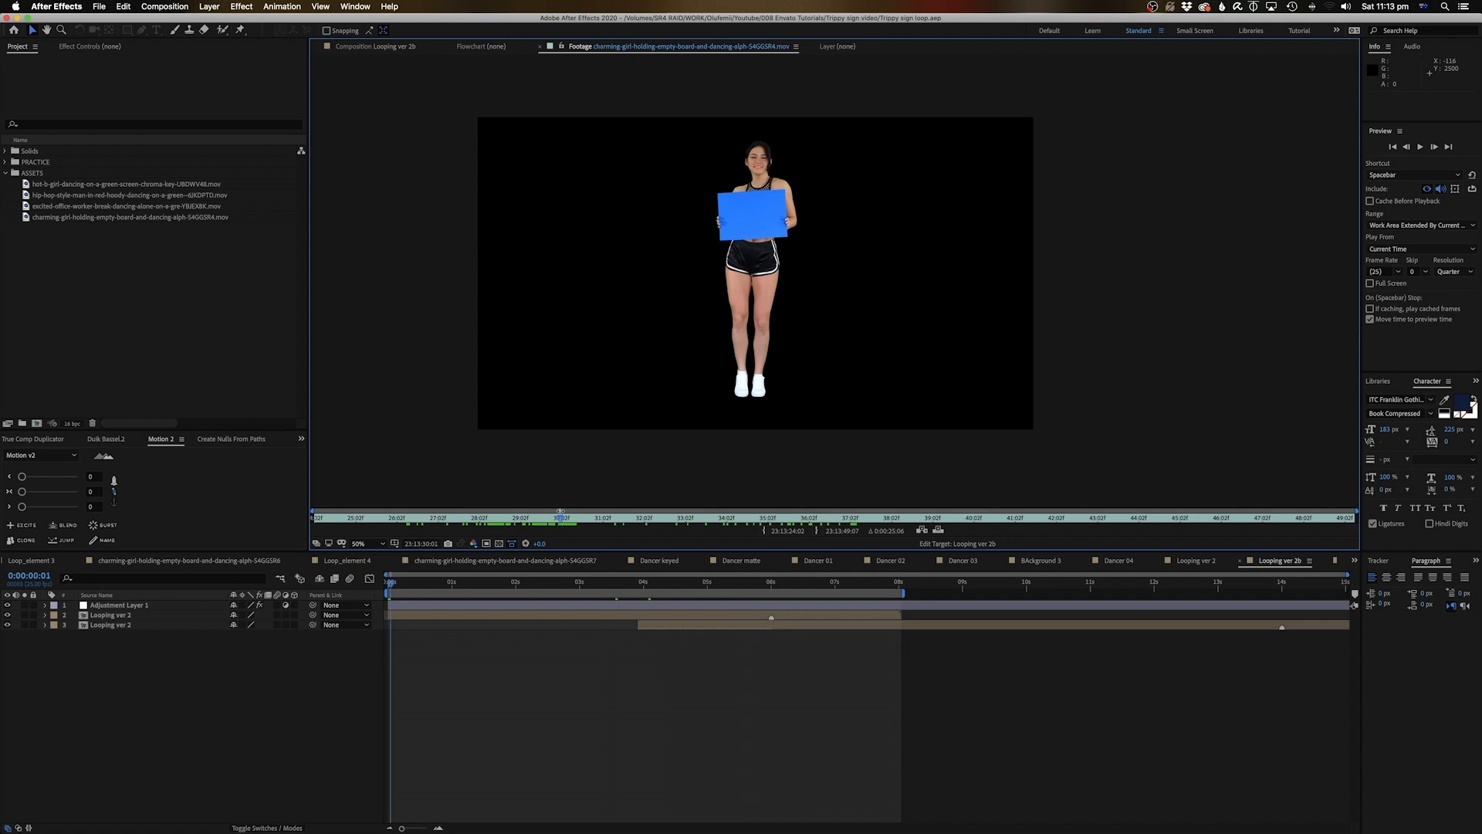
{"action": "left_click", "coordinate": [92, 220]}
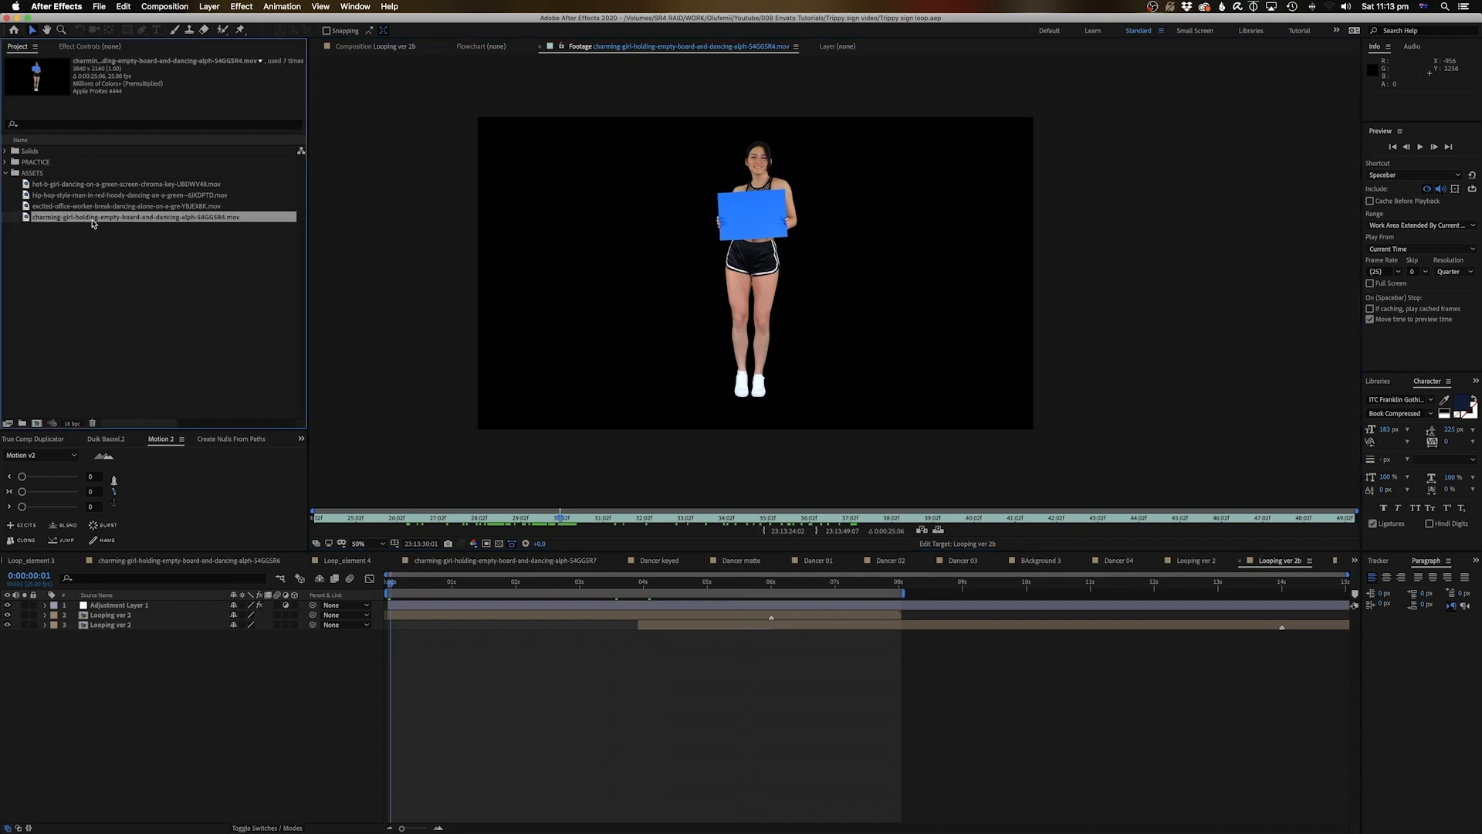
{"action": "left_click_drag", "start_coordinate": [562, 520], "coordinate": [572, 520]}
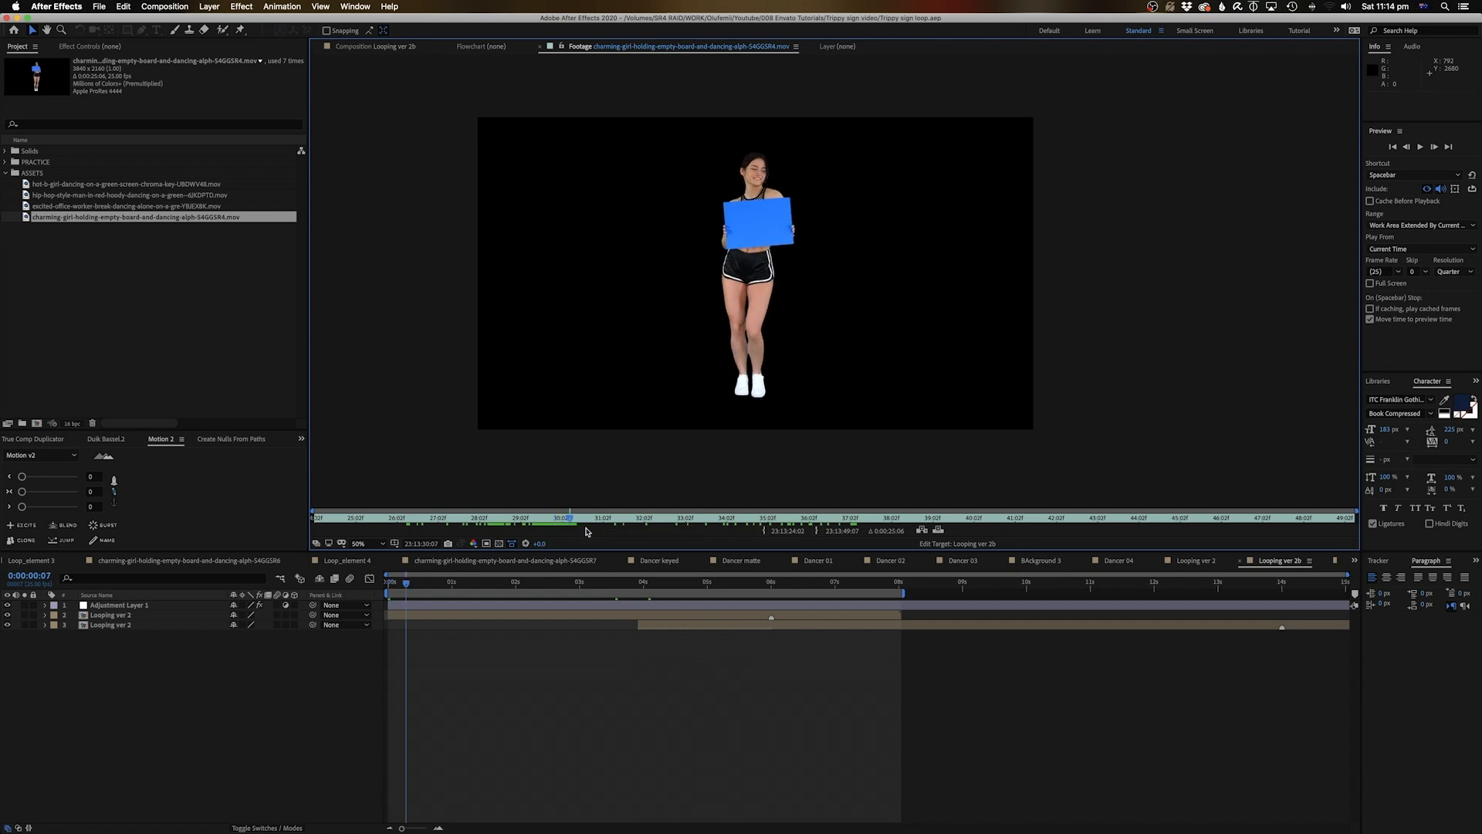
{"action": "left_click", "coordinate": [763, 531]}
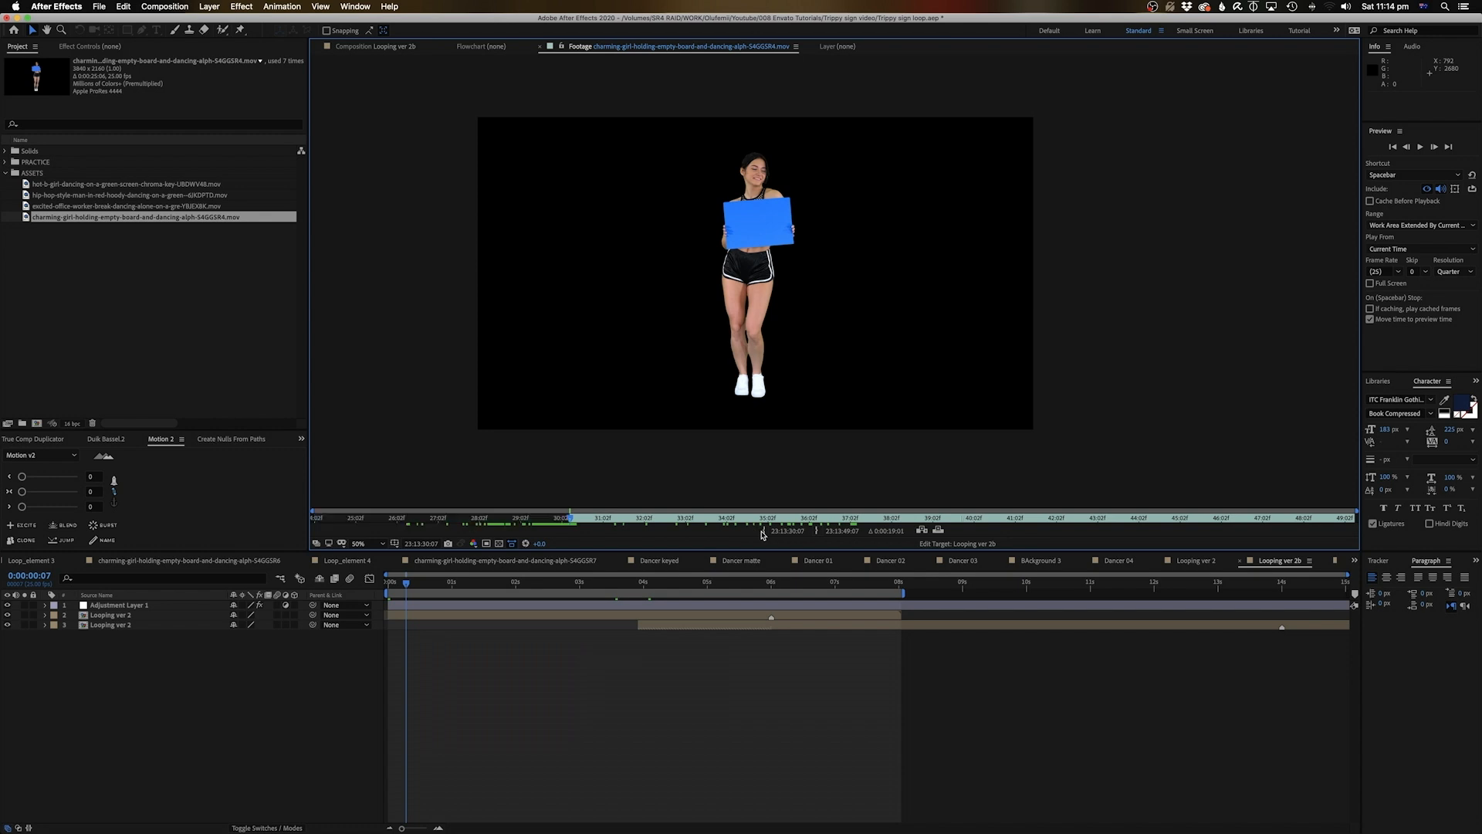
{"action": "left_click", "coordinate": [188, 354]}
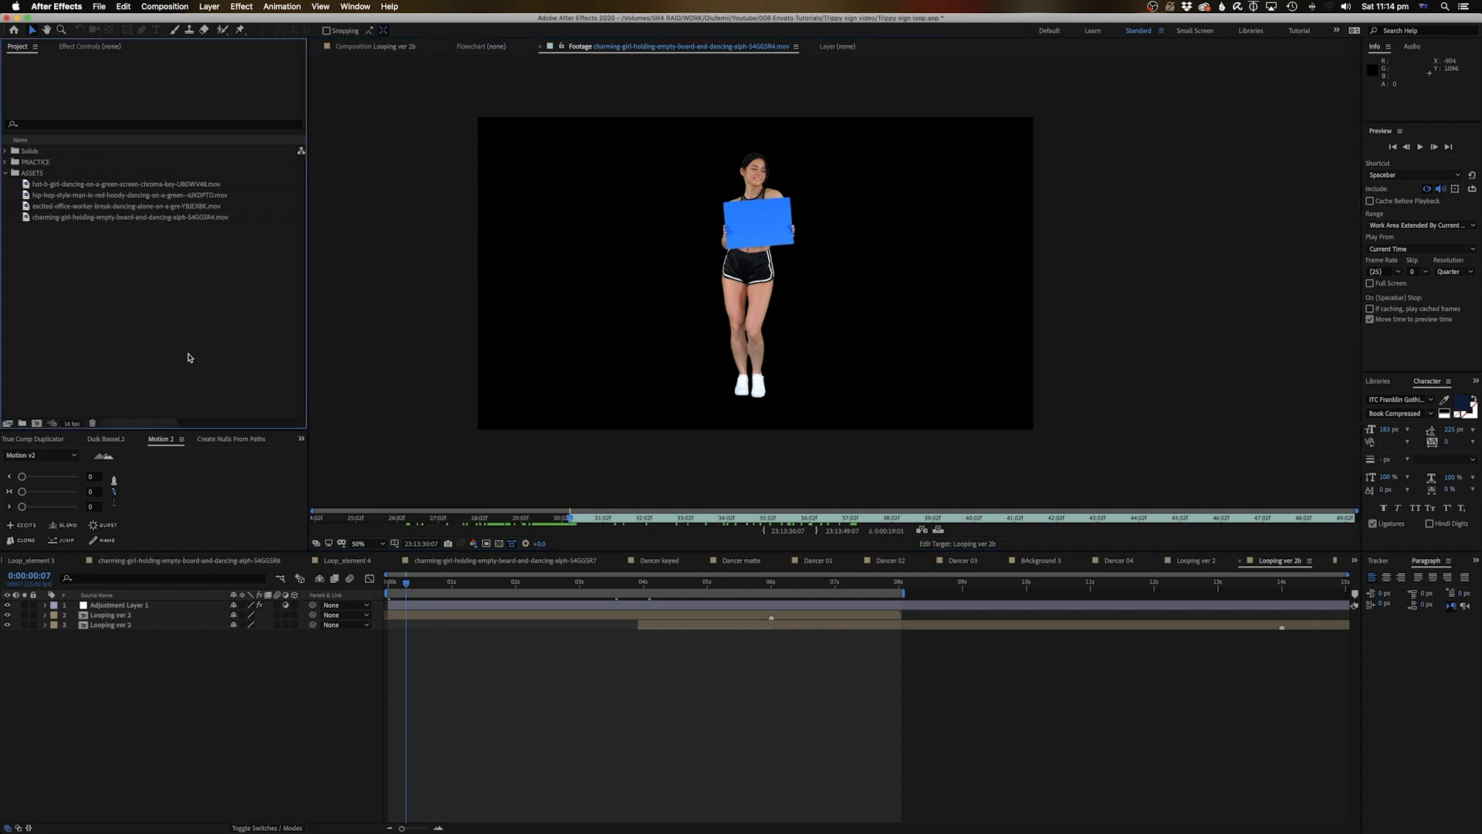
{"action": "left_click", "coordinate": [36, 423]}
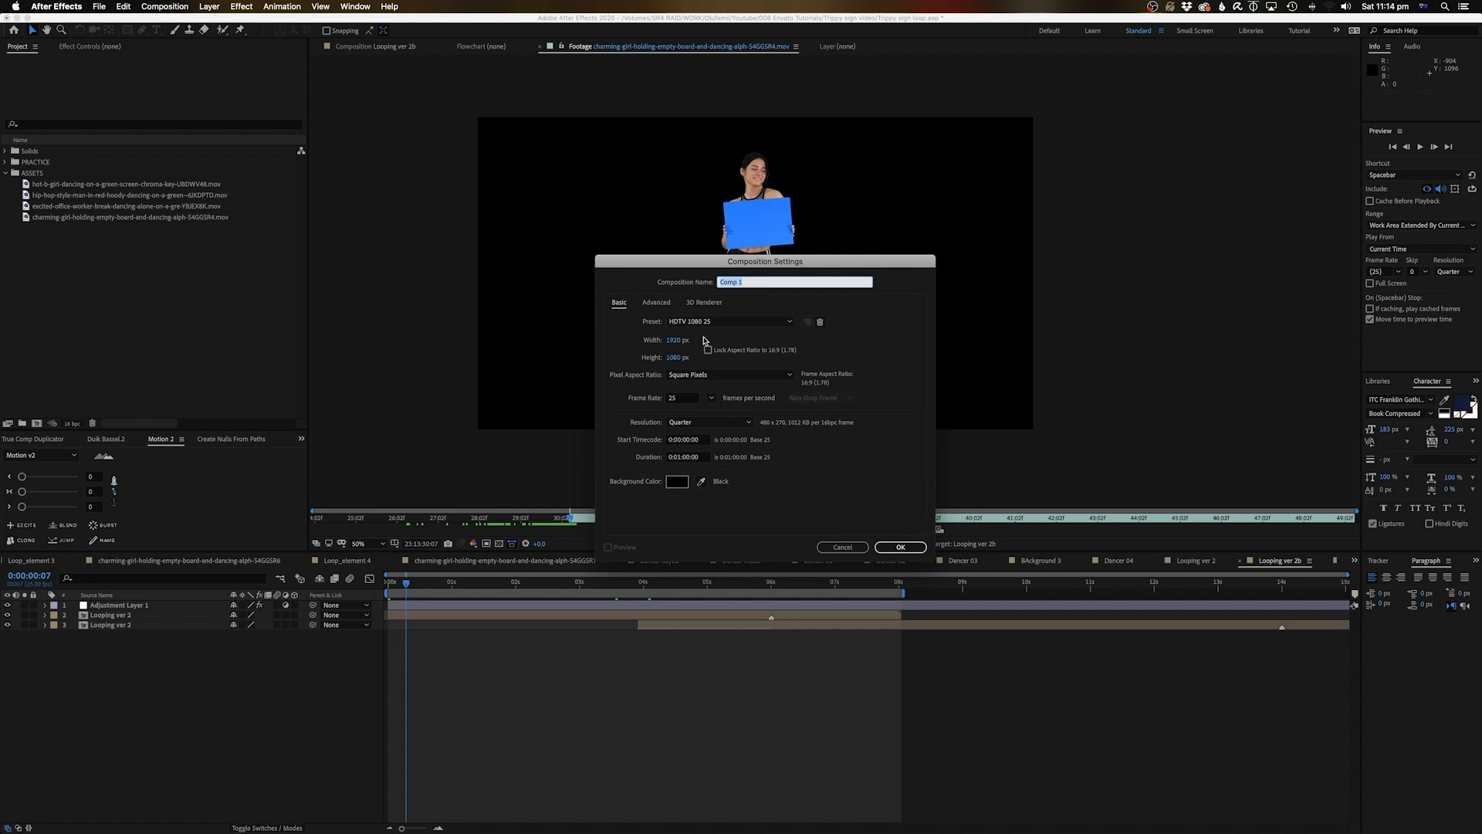
{"action": "left_click_drag", "start_coordinate": [778, 269], "coordinate": [767, 242]}
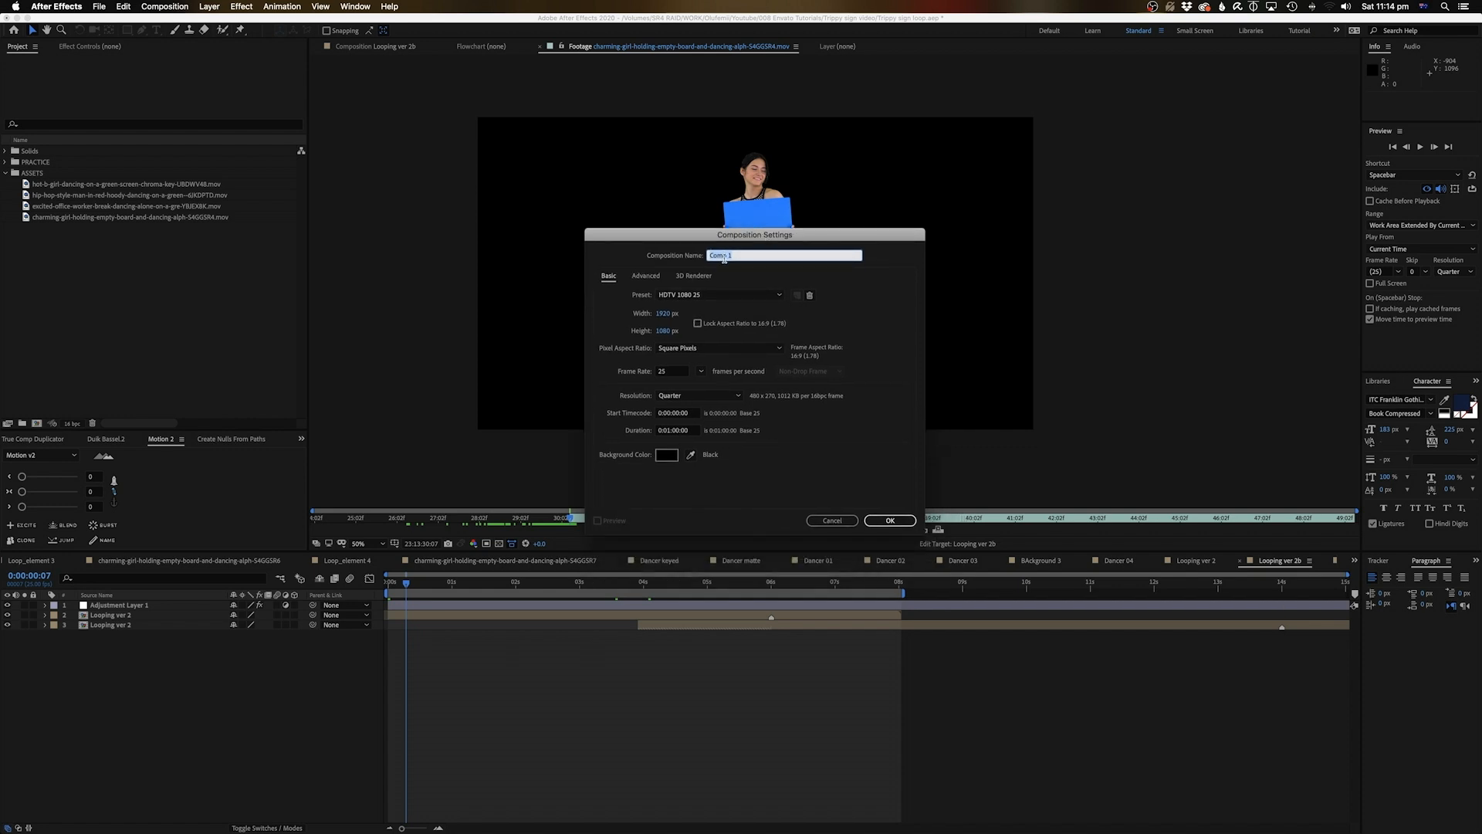
{"action": "left_click", "coordinate": [832, 521]}
Set the Out point of the dancing girl footage to 23:13:32:02.
{"action": "left_click_drag", "start_coordinate": [571, 516], "coordinate": [645, 514]}
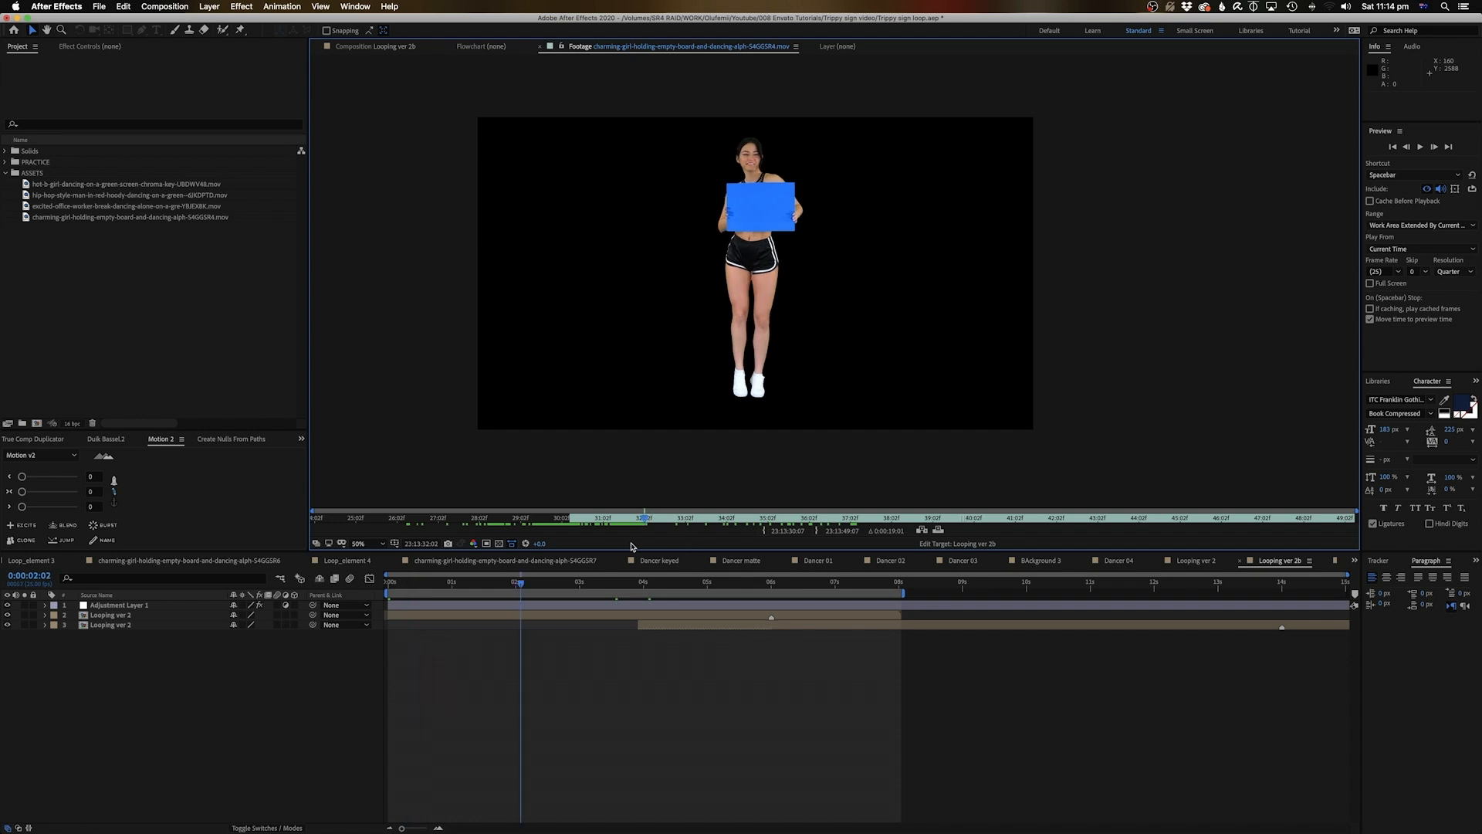
{"action": "left_click", "coordinate": [818, 531]}
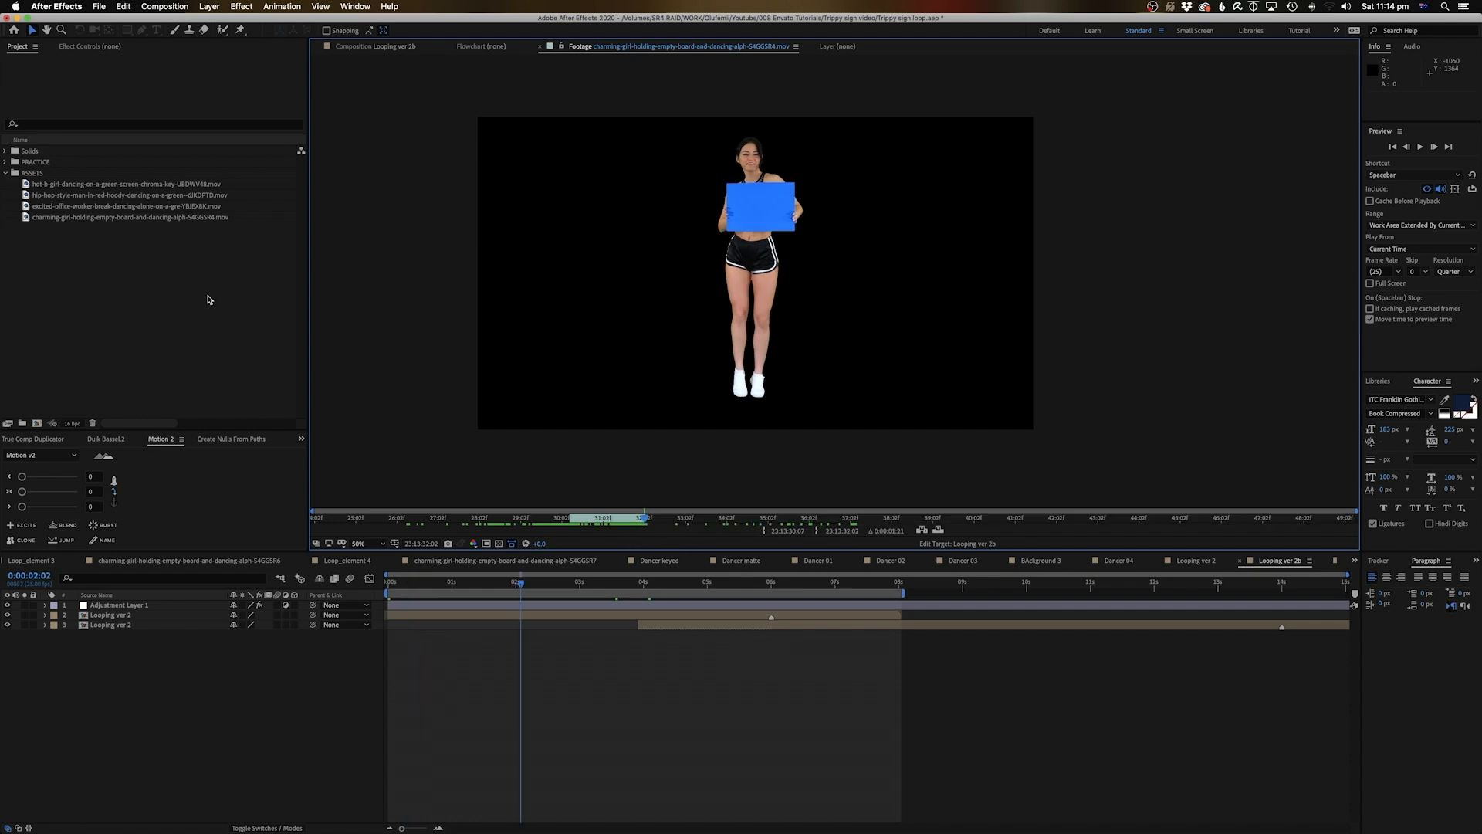
{"action": "left_click", "coordinate": [165, 311]}
Create a composition from the trimmed charming-girl-holding-empty-board clip and show its whole frame at 50% magnification.
{"action": "mouse_move", "coordinate": [590, 519]}
{"action": "left_mouse_down"}
{"action": "mouse_move", "coordinate": [575, 518]}
{"action": "mouse_move", "coordinate": [642, 523]}
{"action": "mouse_move", "coordinate": [571, 529]}
{"action": "left_mouse_up"}
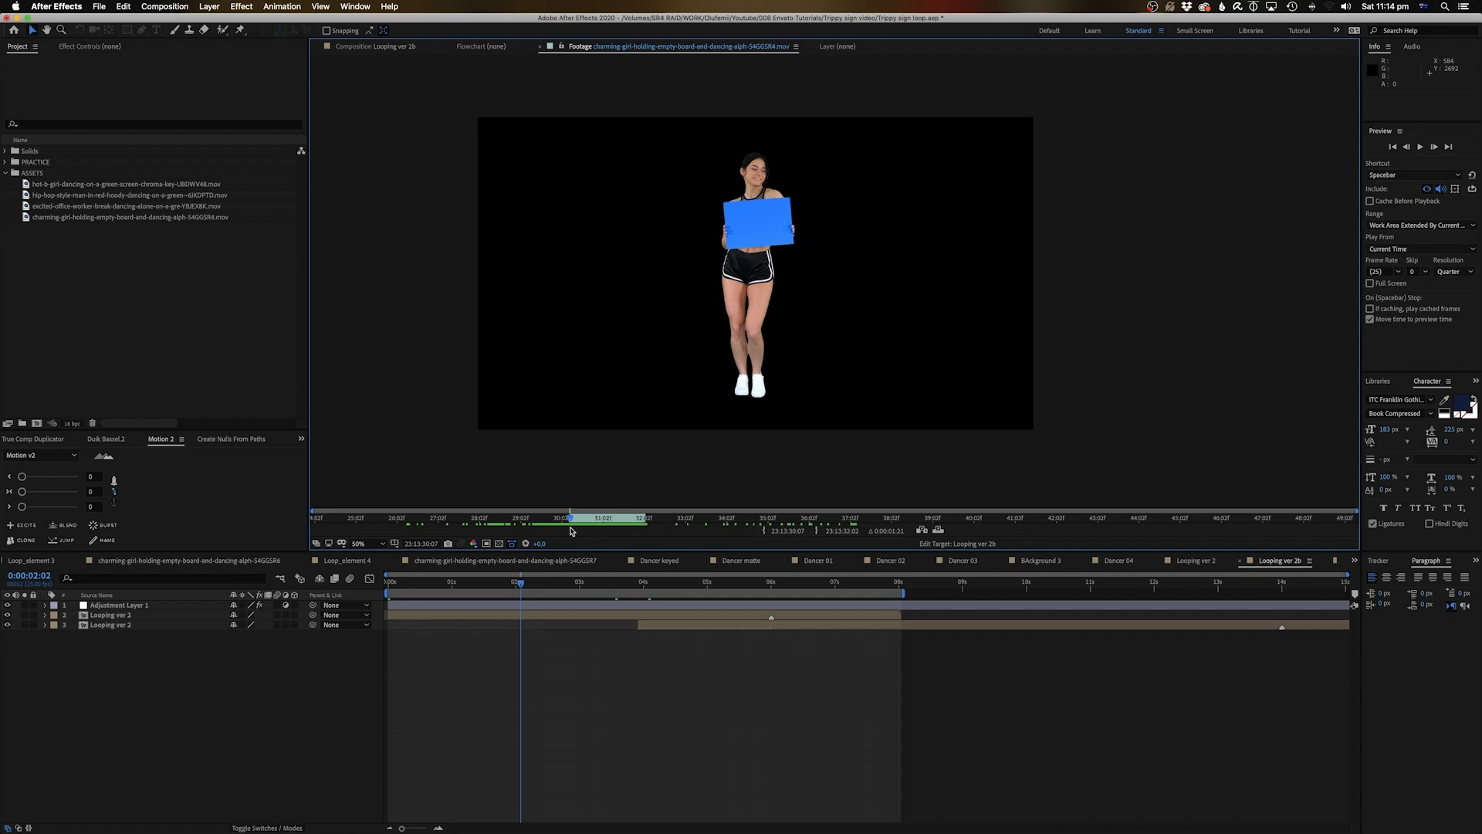
{"action": "left_click", "coordinate": [87, 220]}
{"action": "left_click_drag", "start_coordinate": [56, 224], "coordinate": [35, 424]}
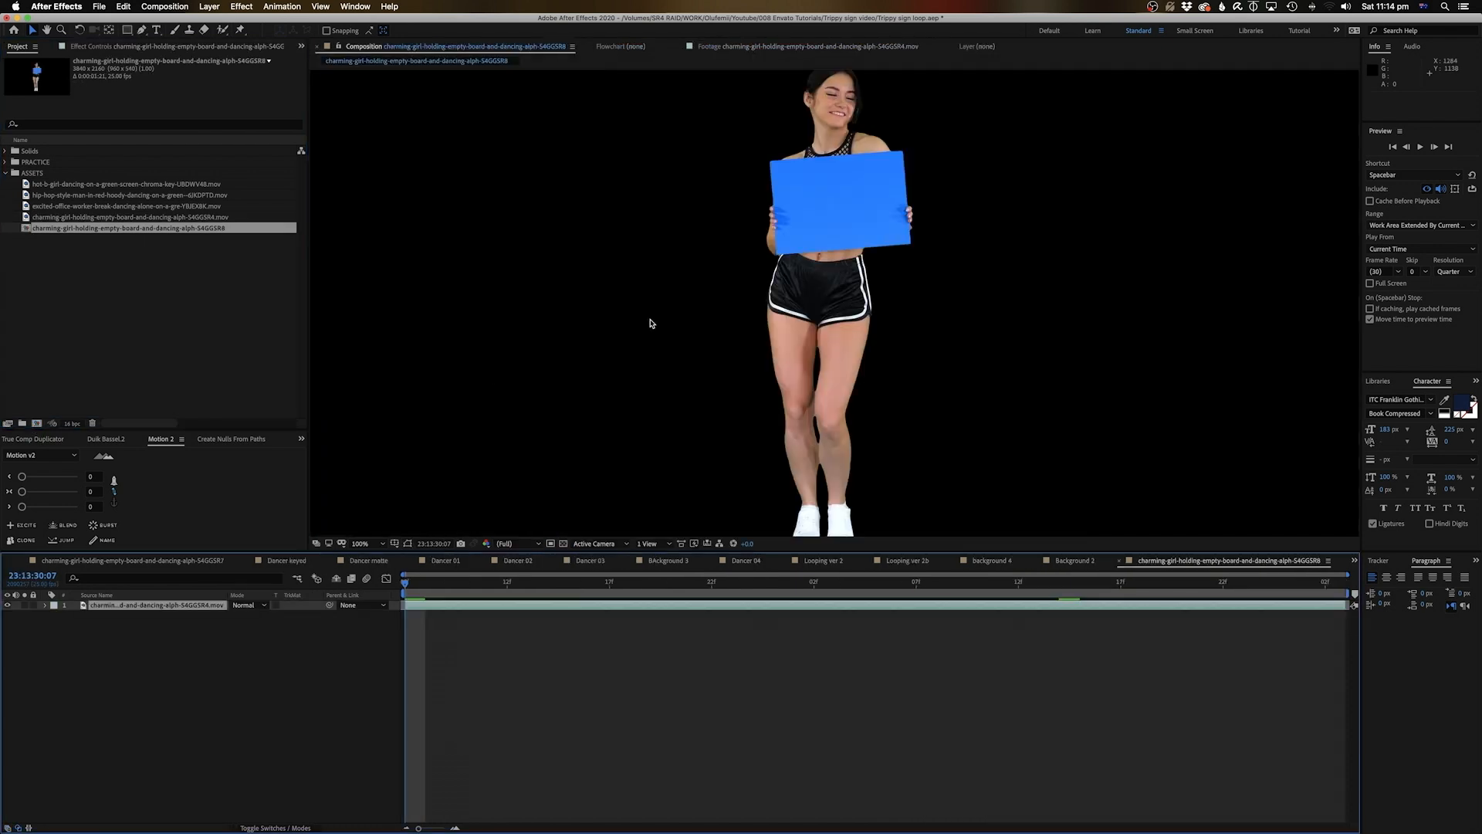
{"action": "key", "text": "slash"}
{"action": "key", "text": "comma"}
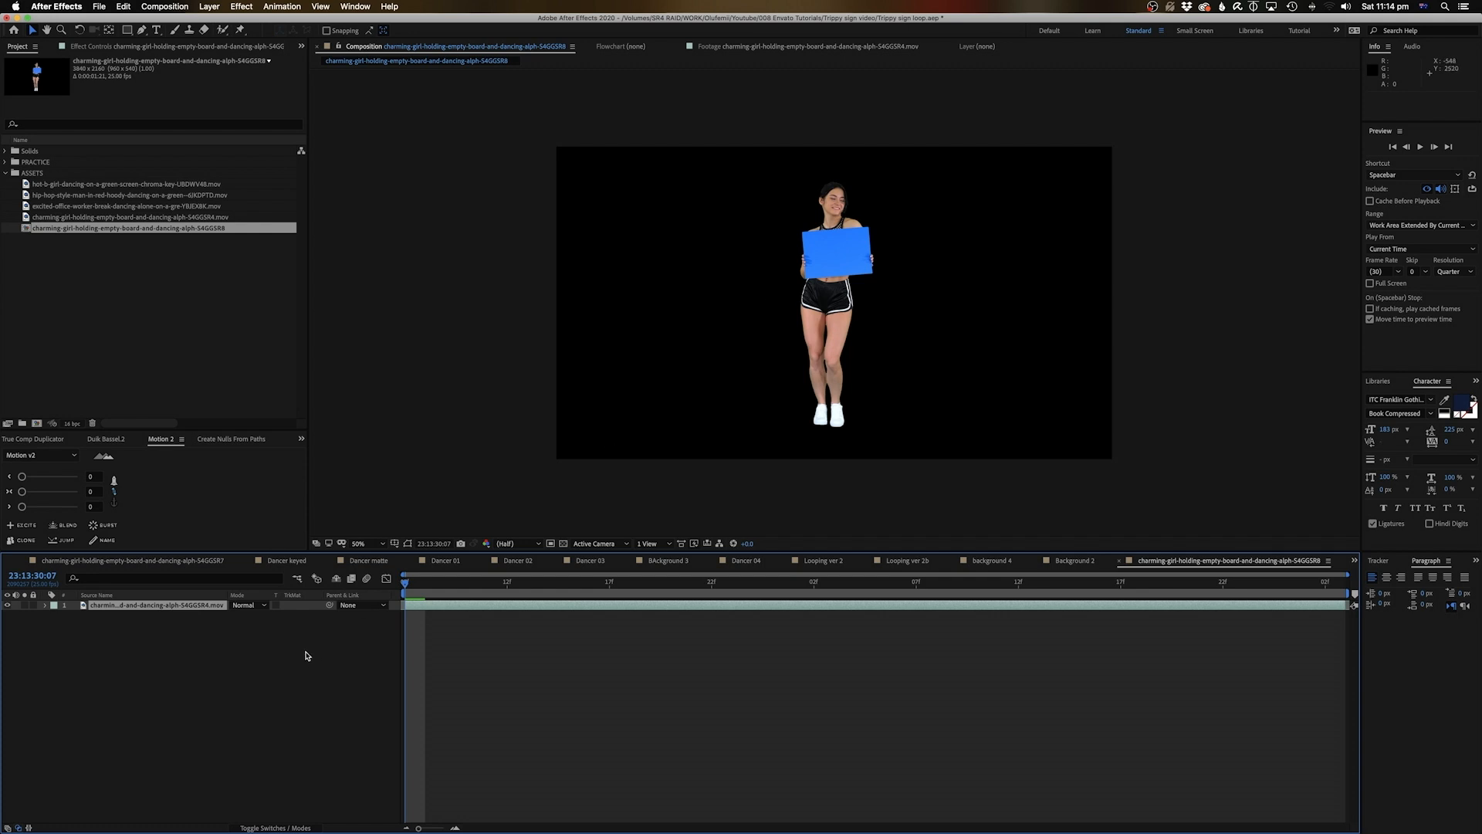
Duplicate the dancing girl footage layer in the composition and preview the clip.
{"action": "left_click", "coordinate": [448, 718]}
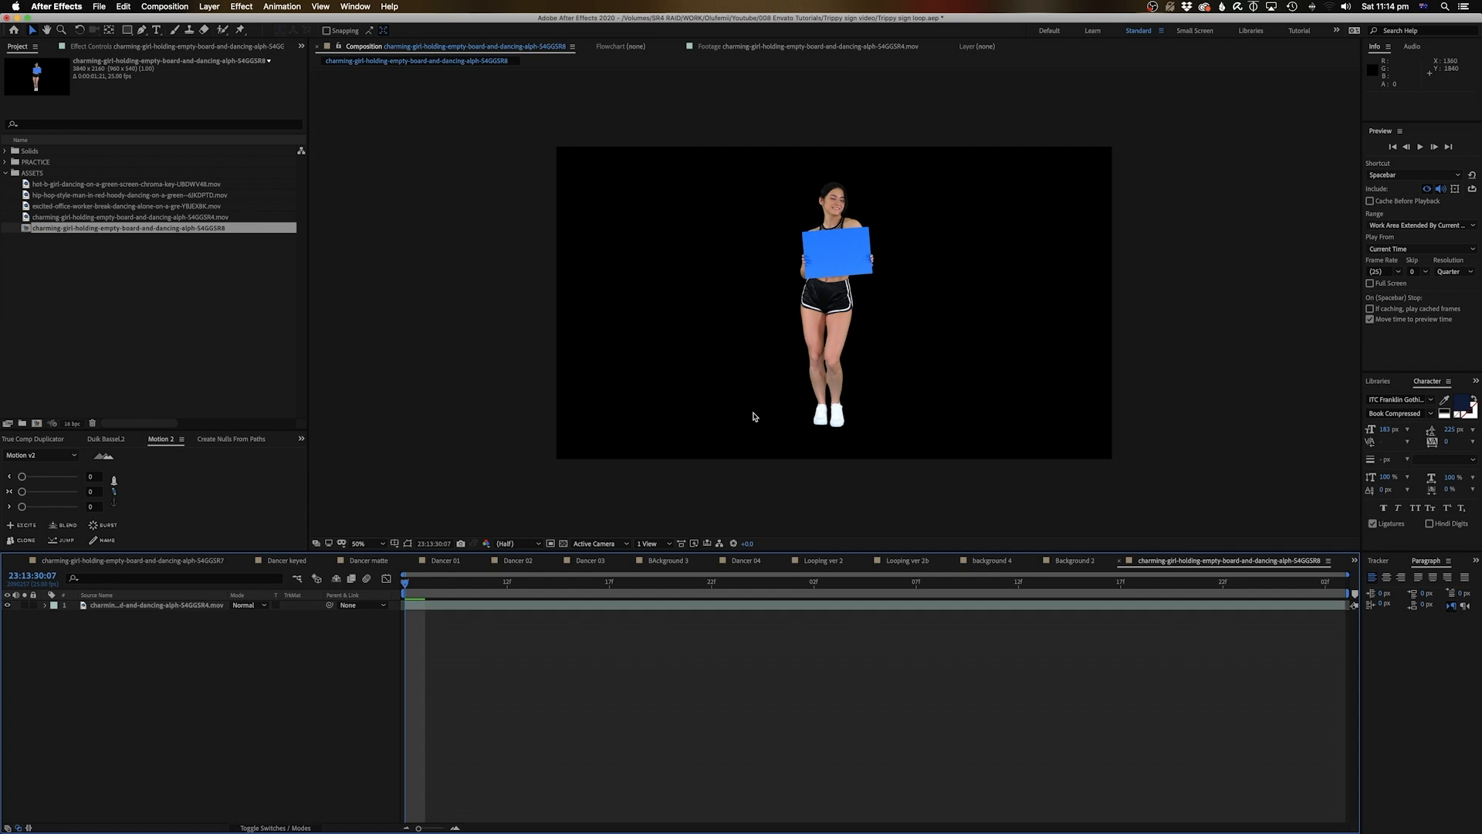
{"action": "left_click", "coordinate": [446, 607]}
{"action": "left_click", "coordinate": [460, 668]}
{"action": "left_click", "coordinate": [423, 610]}
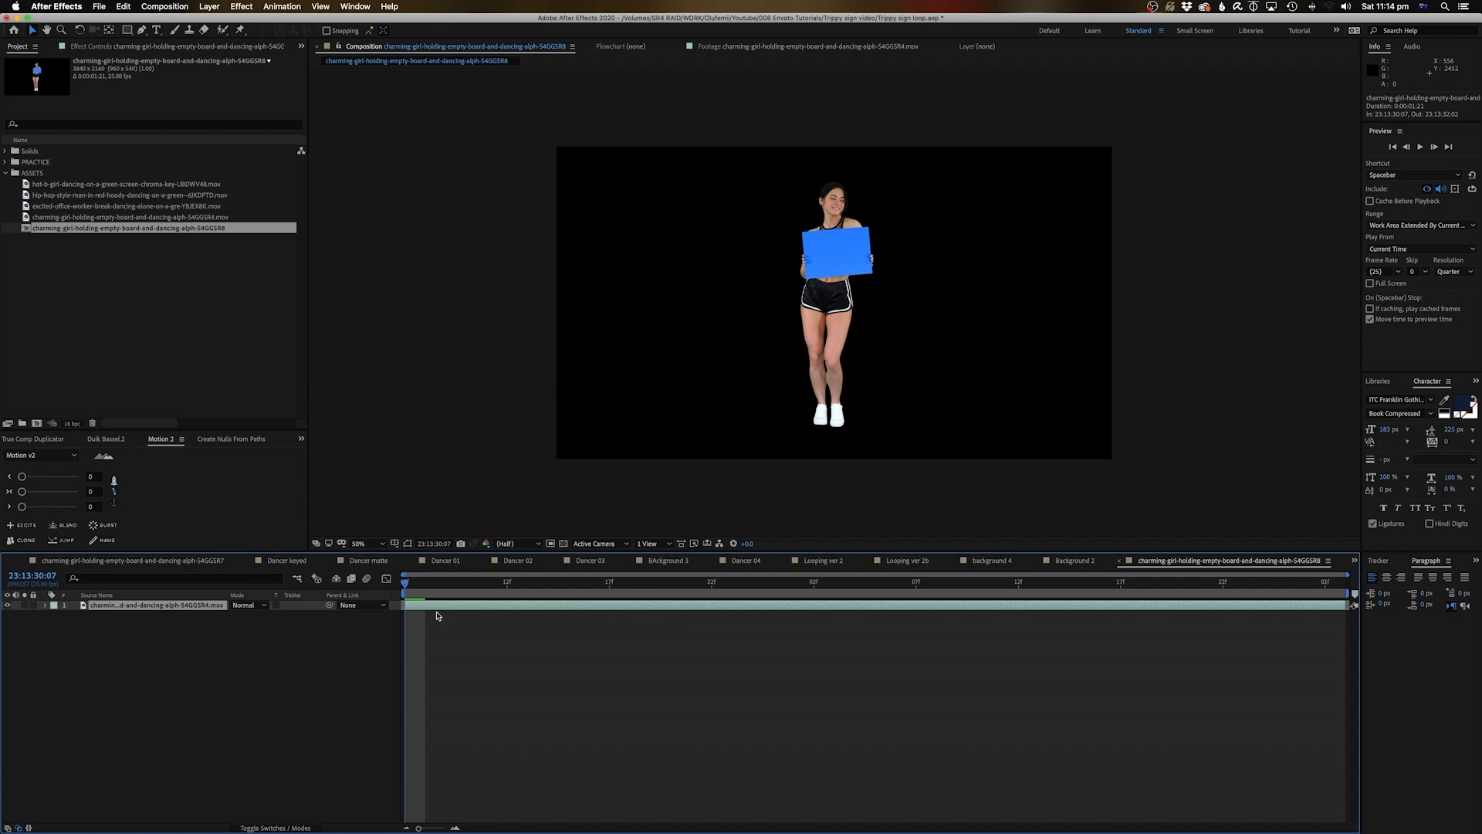
{"action": "key", "text": "super+d"}
{"action": "left_click", "coordinate": [431, 651]}
{"action": "left_click", "coordinate": [444, 609]}
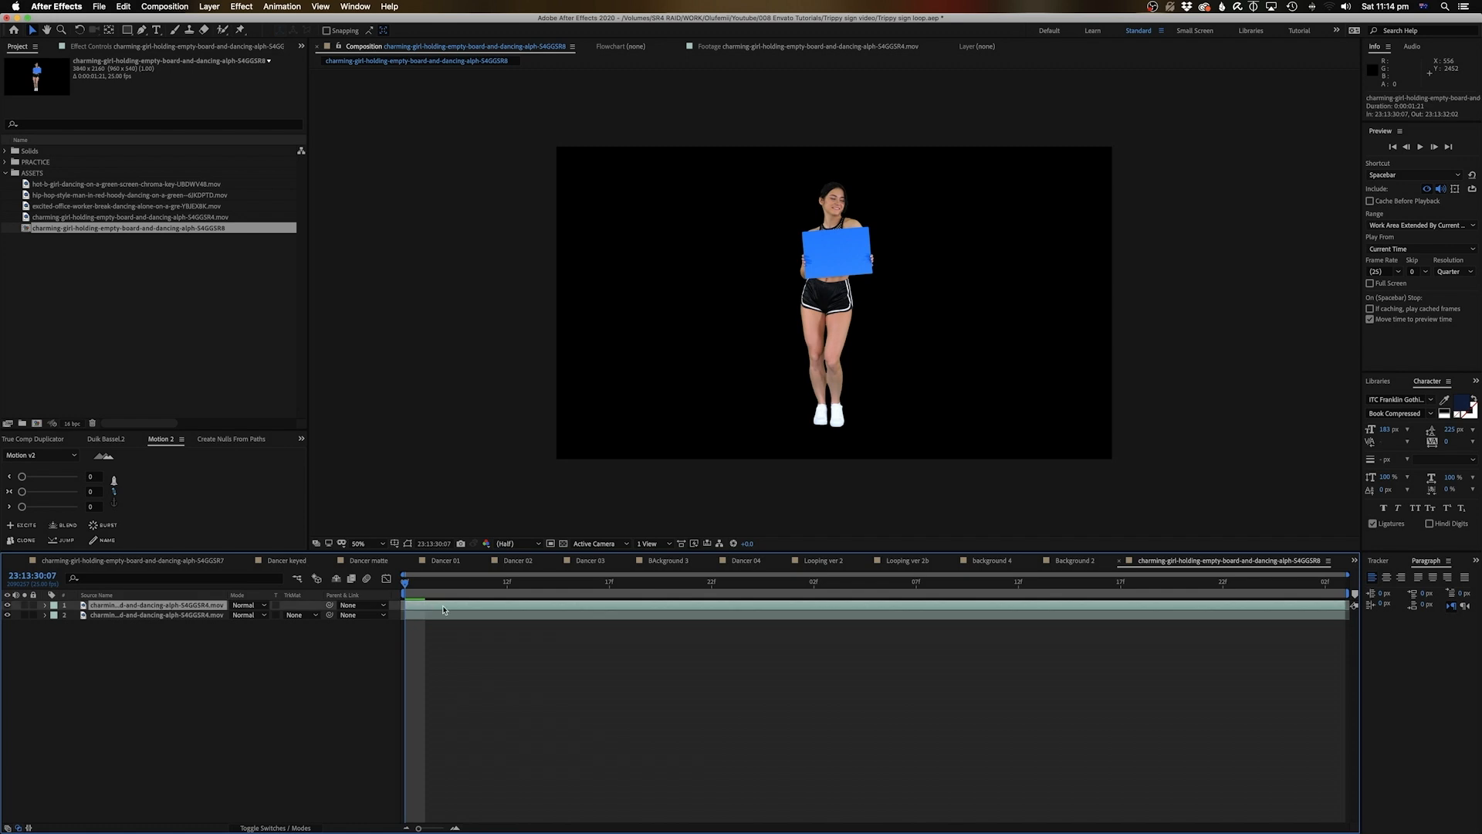
{"action": "right_click", "coordinate": [443, 609]}
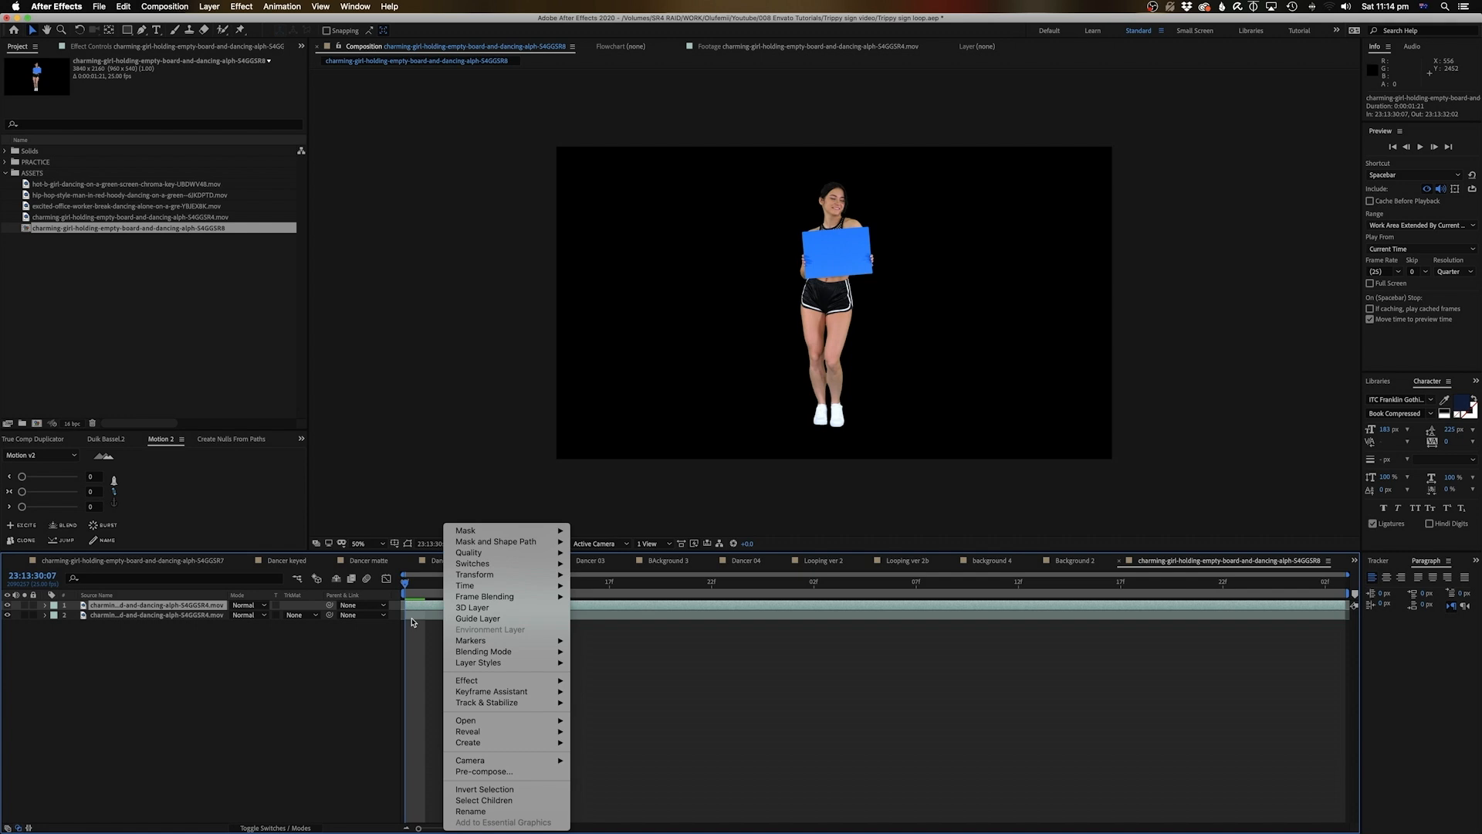
{"action": "left_click", "coordinate": [413, 622]}
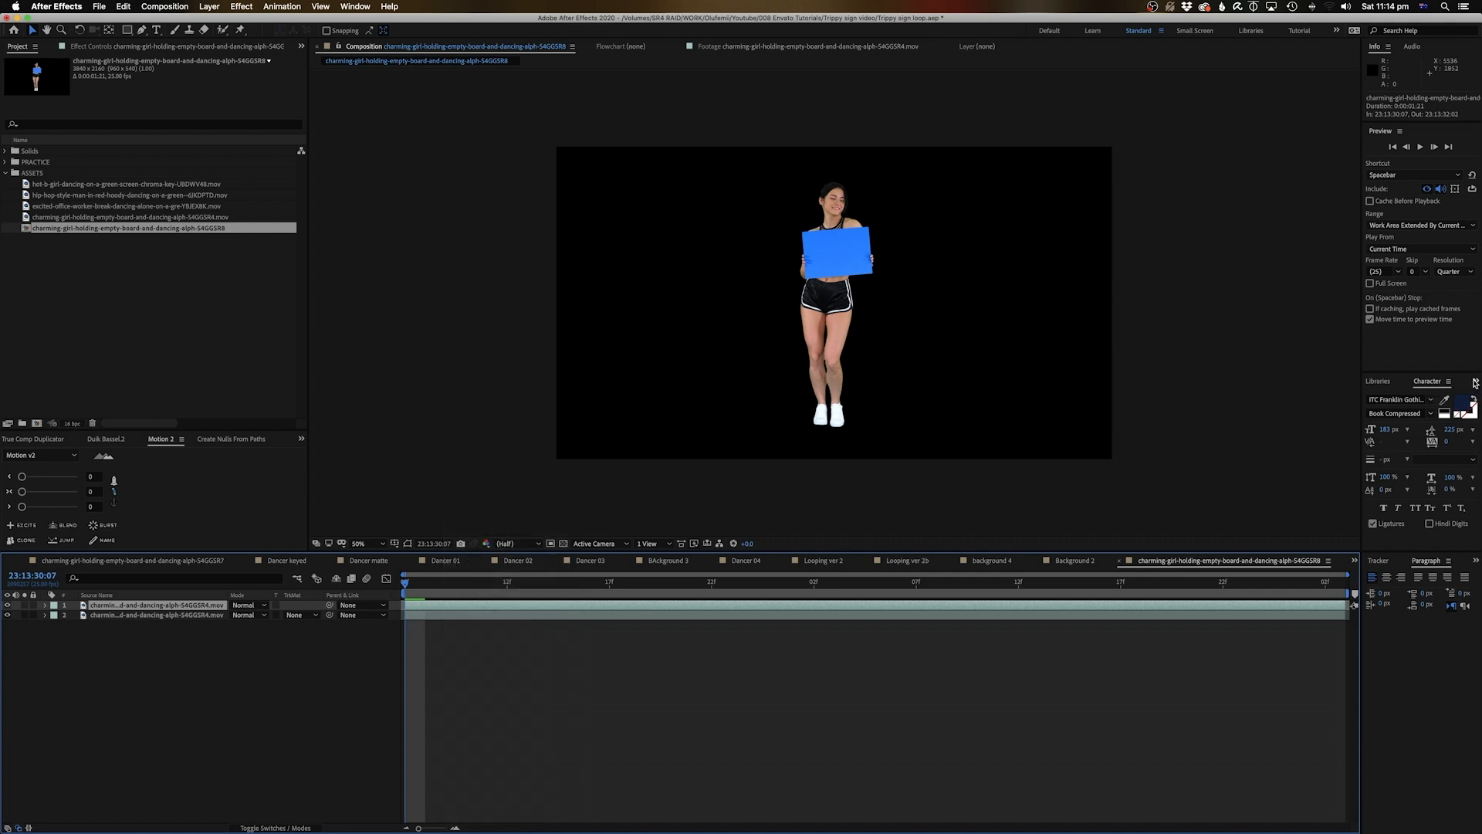
{"action": "key", "text": "space"}
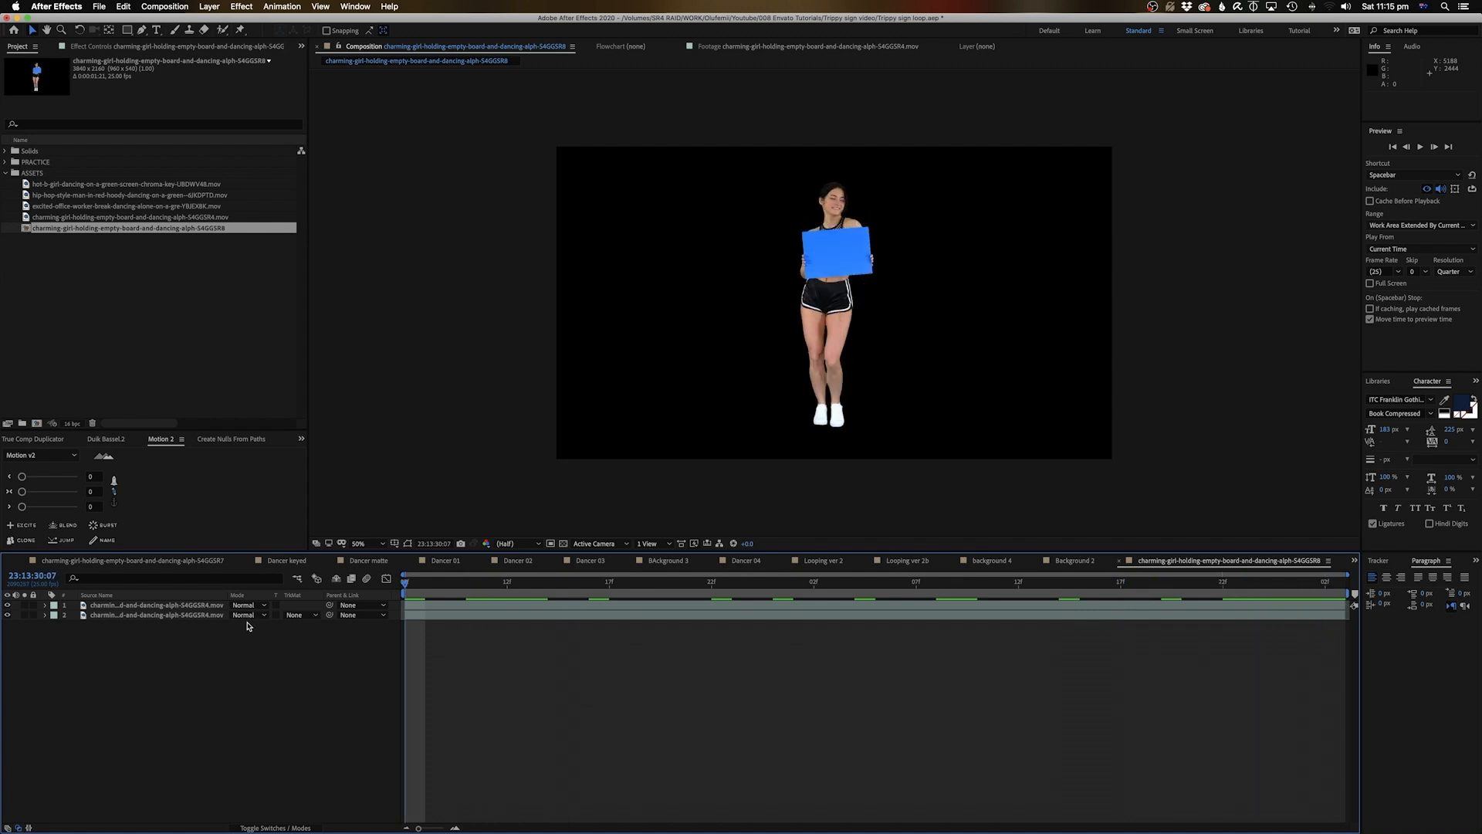
Try to set the composition's start timecode to 0.
{"action": "left_click", "coordinate": [164, 6]}
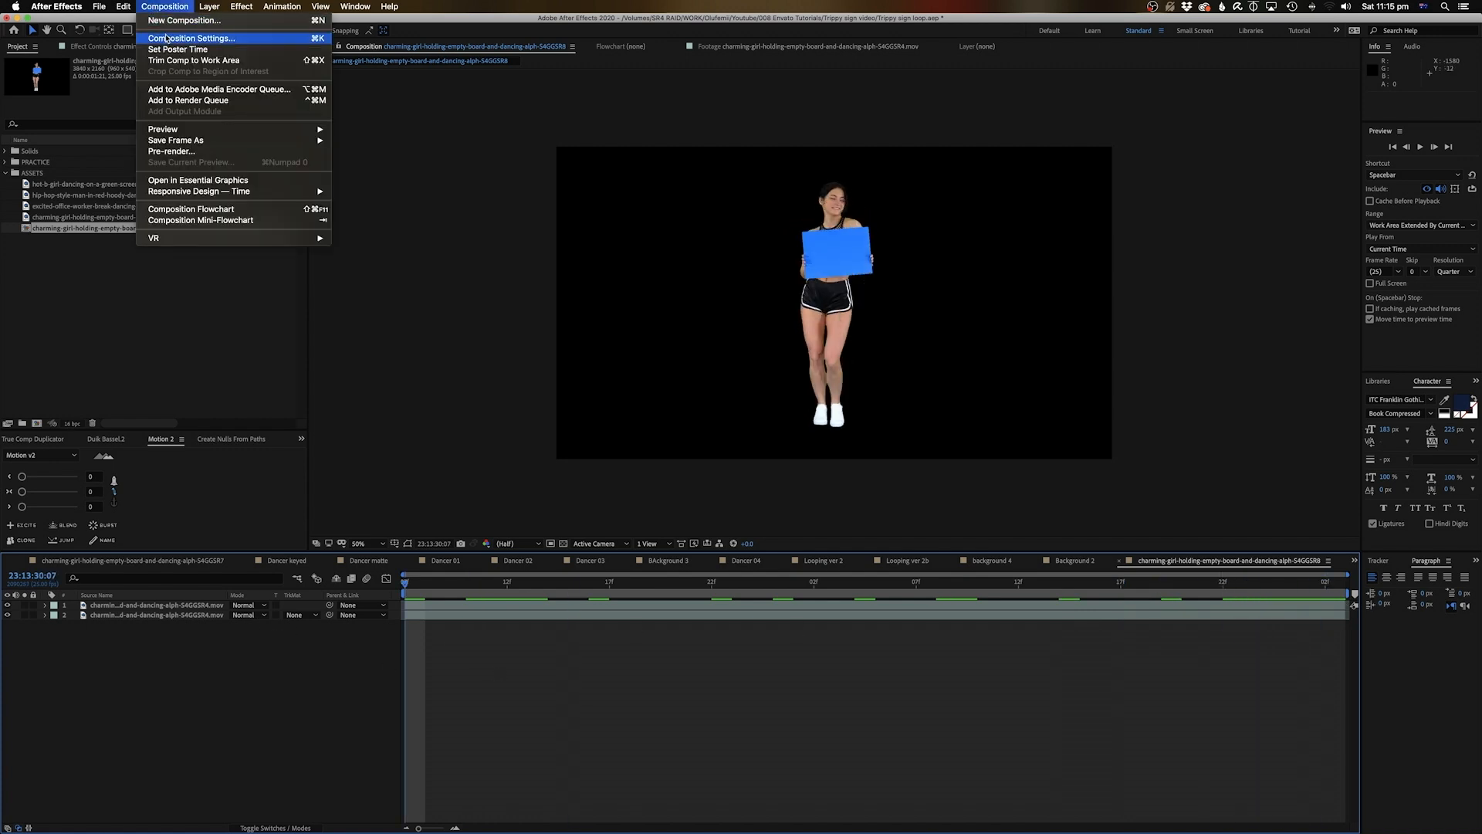
{"action": "left_click", "coordinate": [167, 38]}
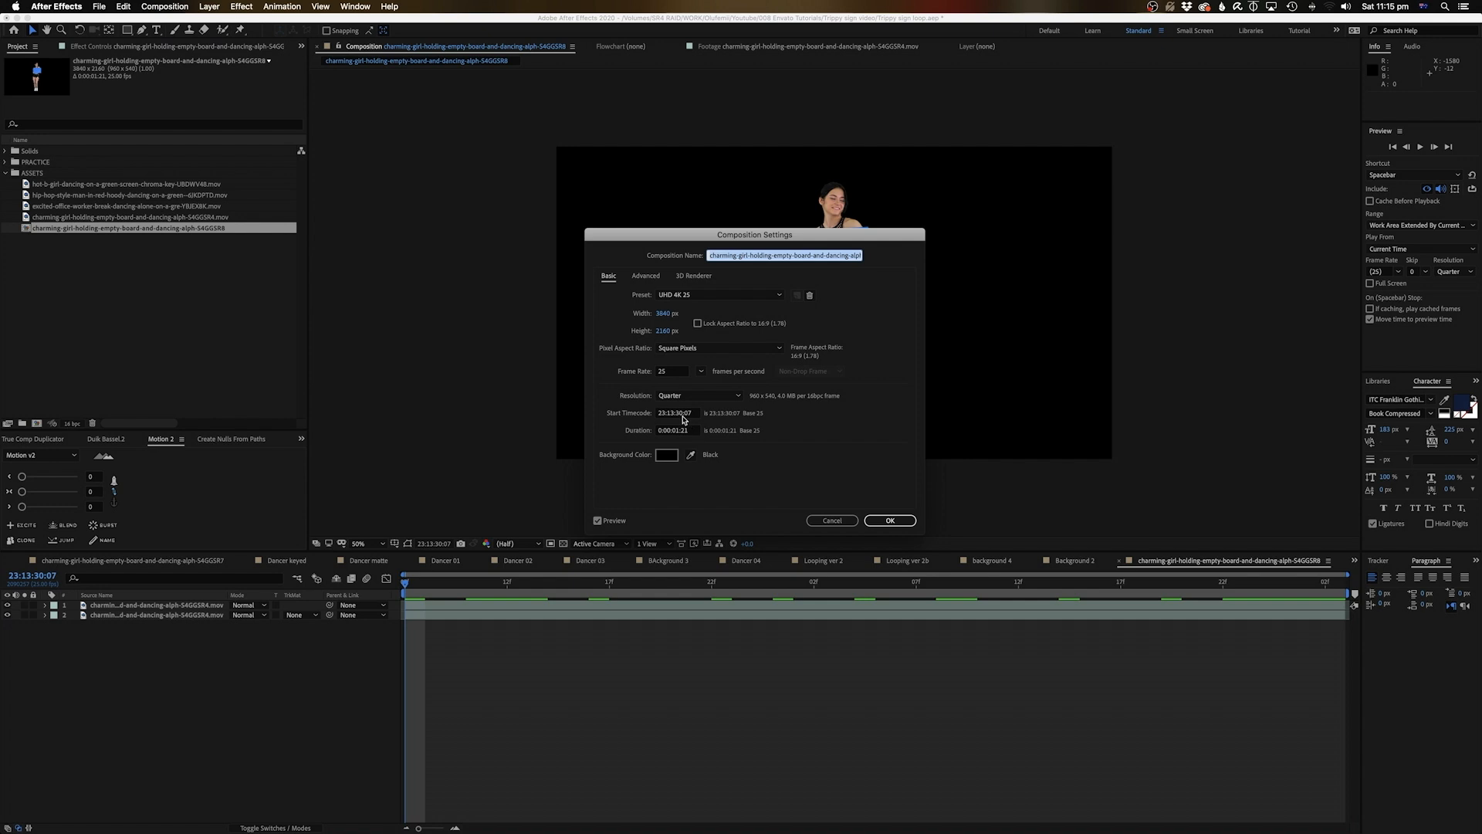
{"action": "left_click", "coordinate": [677, 413]}
{"action": "type", "text": "0"}
{"action": "key", "text": "Return"}
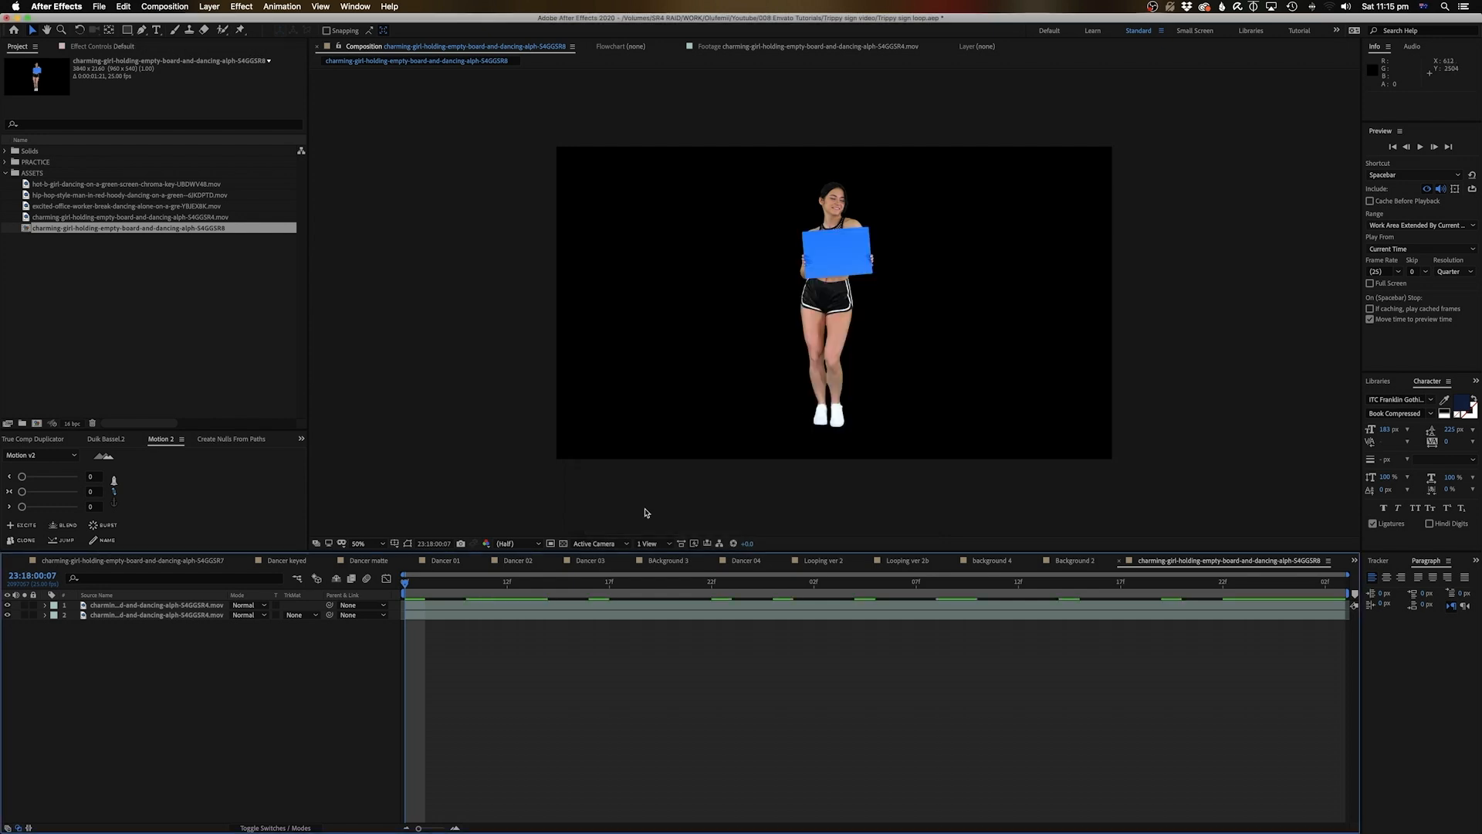
Set the composition's start timecode to 0 and its duration to 5 seconds.
{"action": "key", "text": "super+k"}
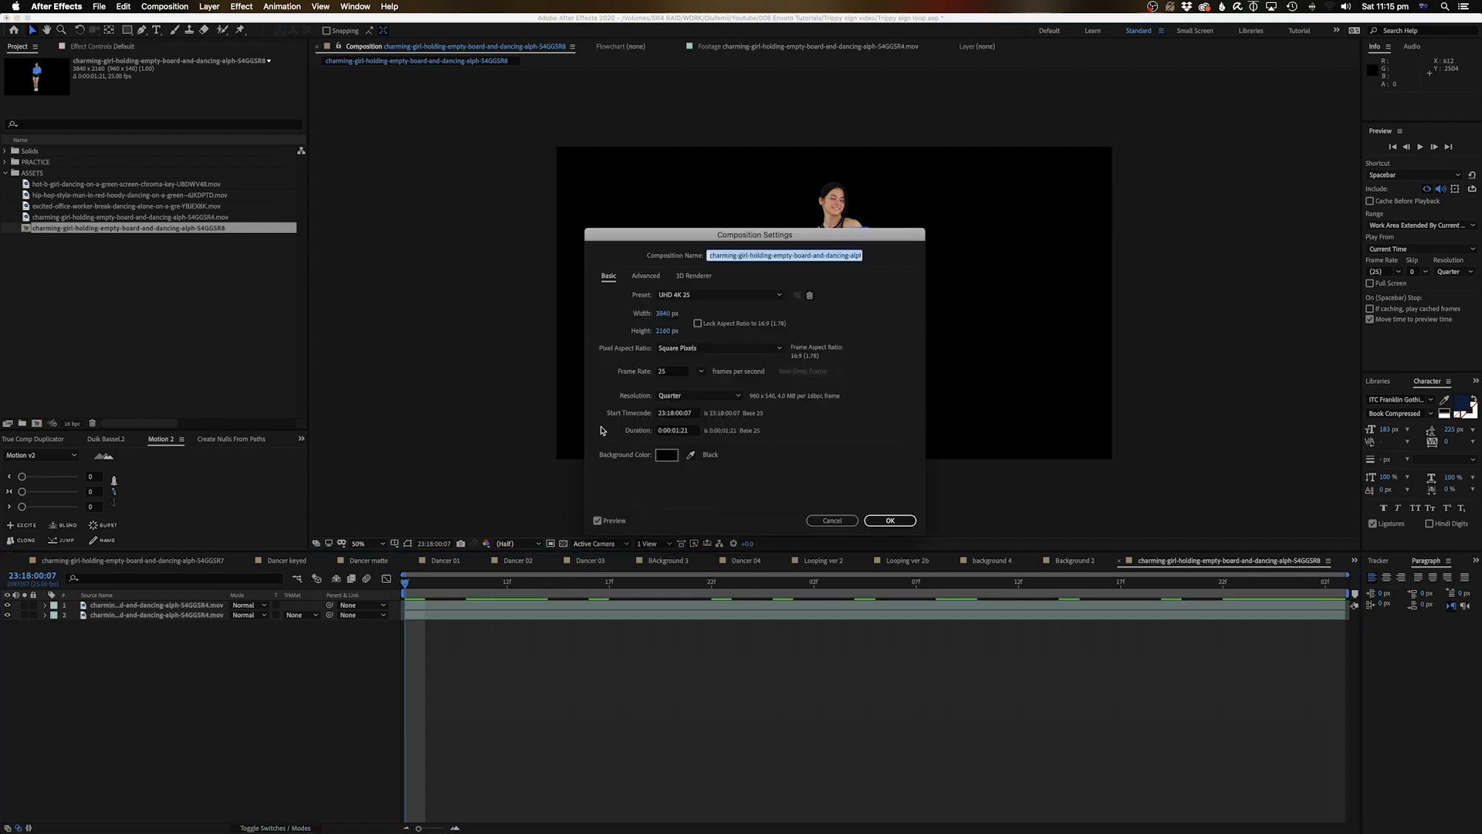
{"action": "left_click", "coordinate": [692, 412]}
{"action": "type", "text": "0"}
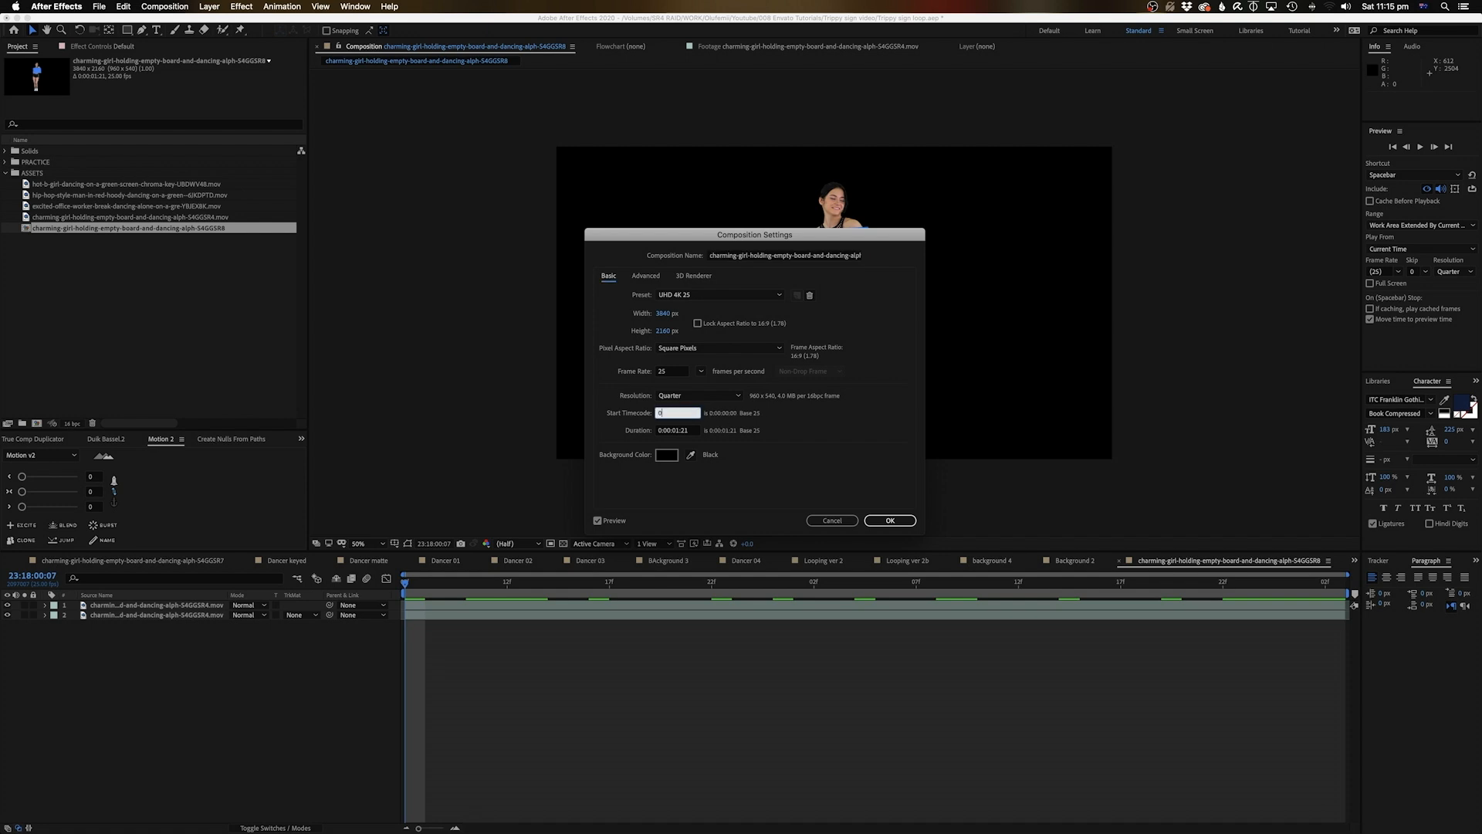
{"action": "key", "text": "Tab"}
{"action": "type", "text": "5"}
{"action": "key", "text": "Return"}
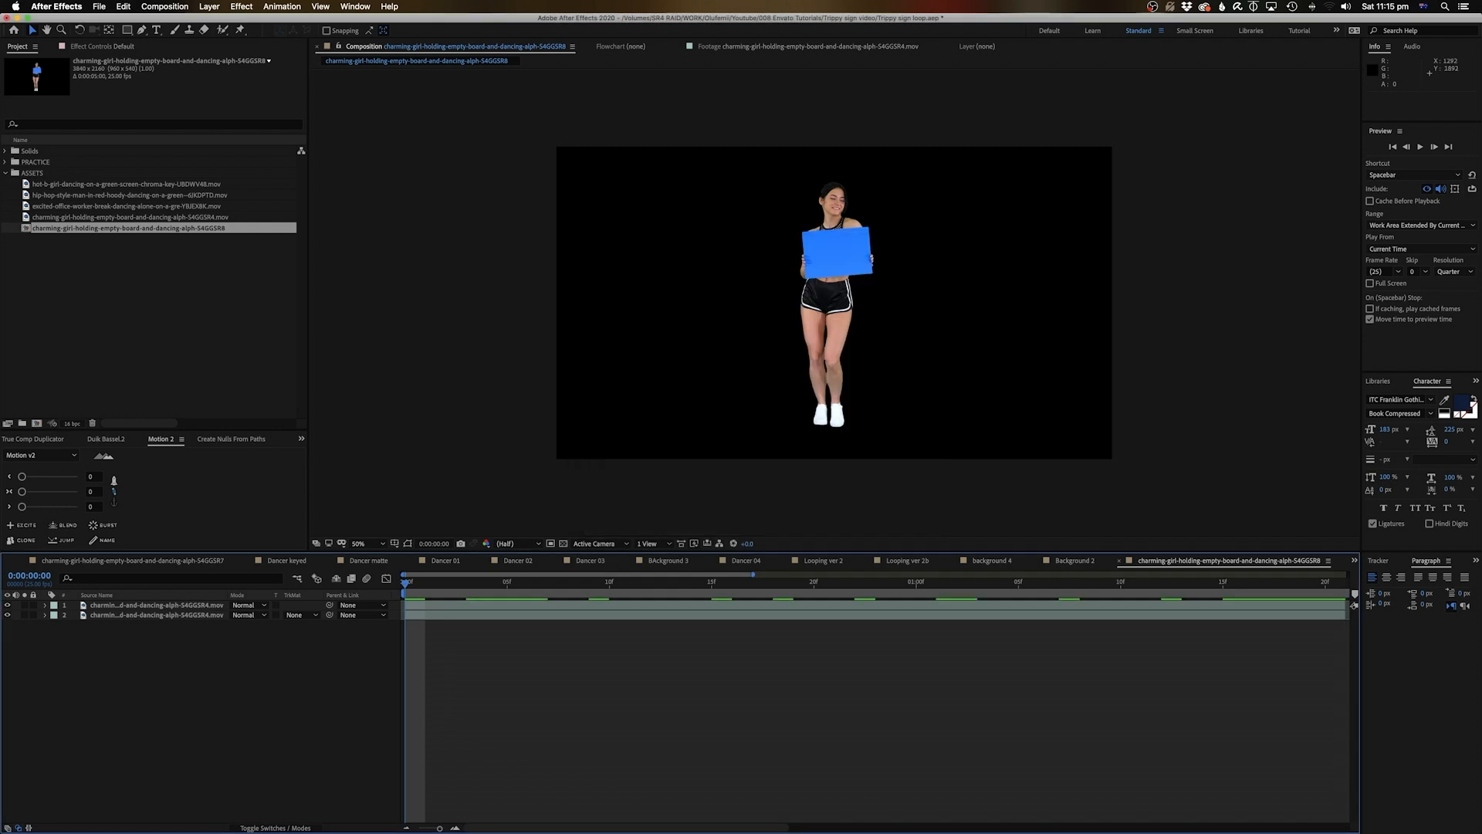
Extend both footage layers to the end of the 5-second composition.
{"action": "key", "text": "minus"}
{"action": "key", "text": "minus"}
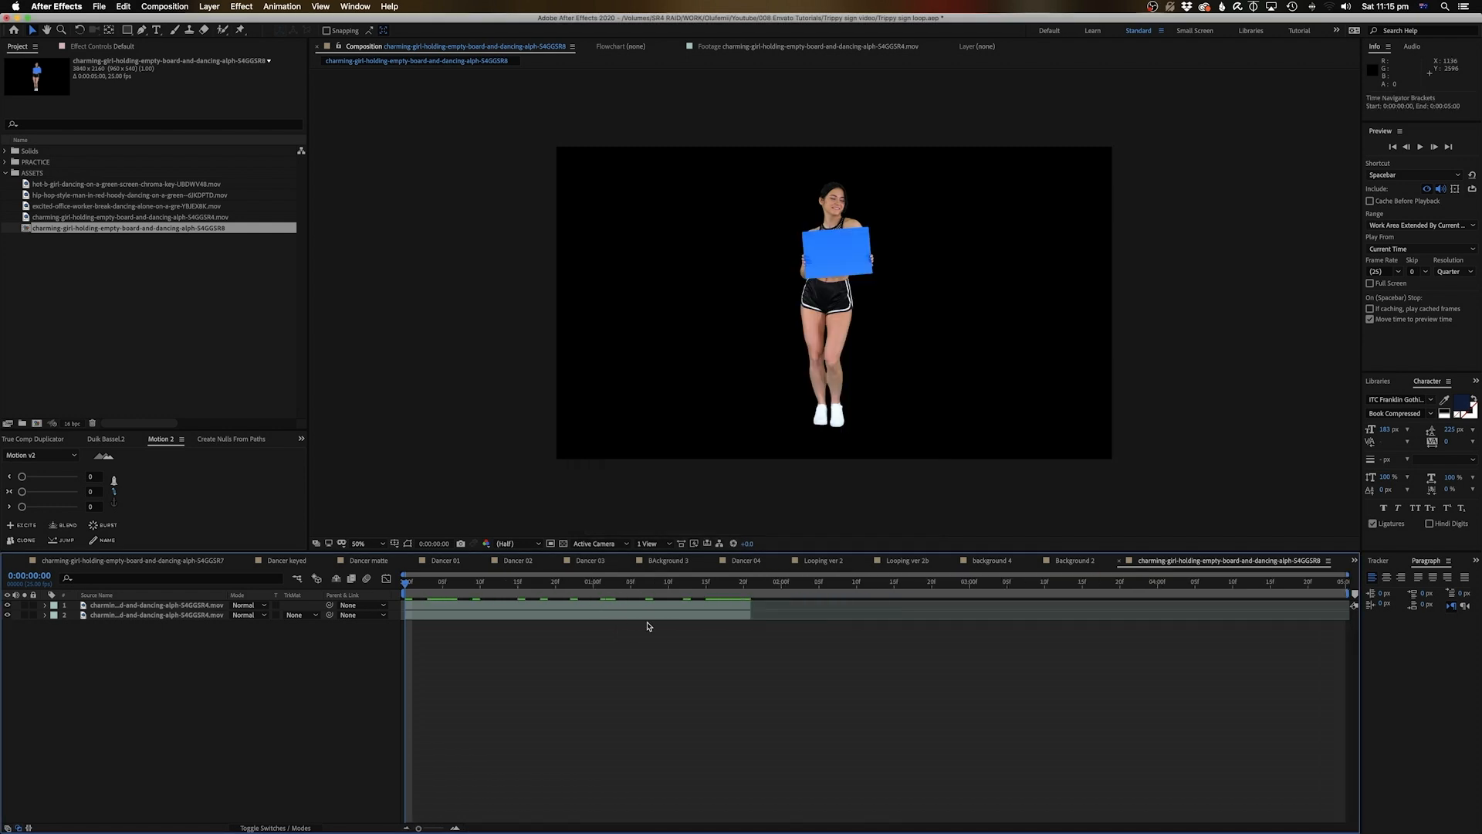
{"action": "left_click", "coordinate": [570, 607]}
{"action": "left_click", "coordinate": [570, 616], "text": "shift"}
{"action": "left_click_drag", "start_coordinate": [748, 604], "coordinate": [1347, 604]}
{"action": "left_click", "coordinate": [1109, 656]}
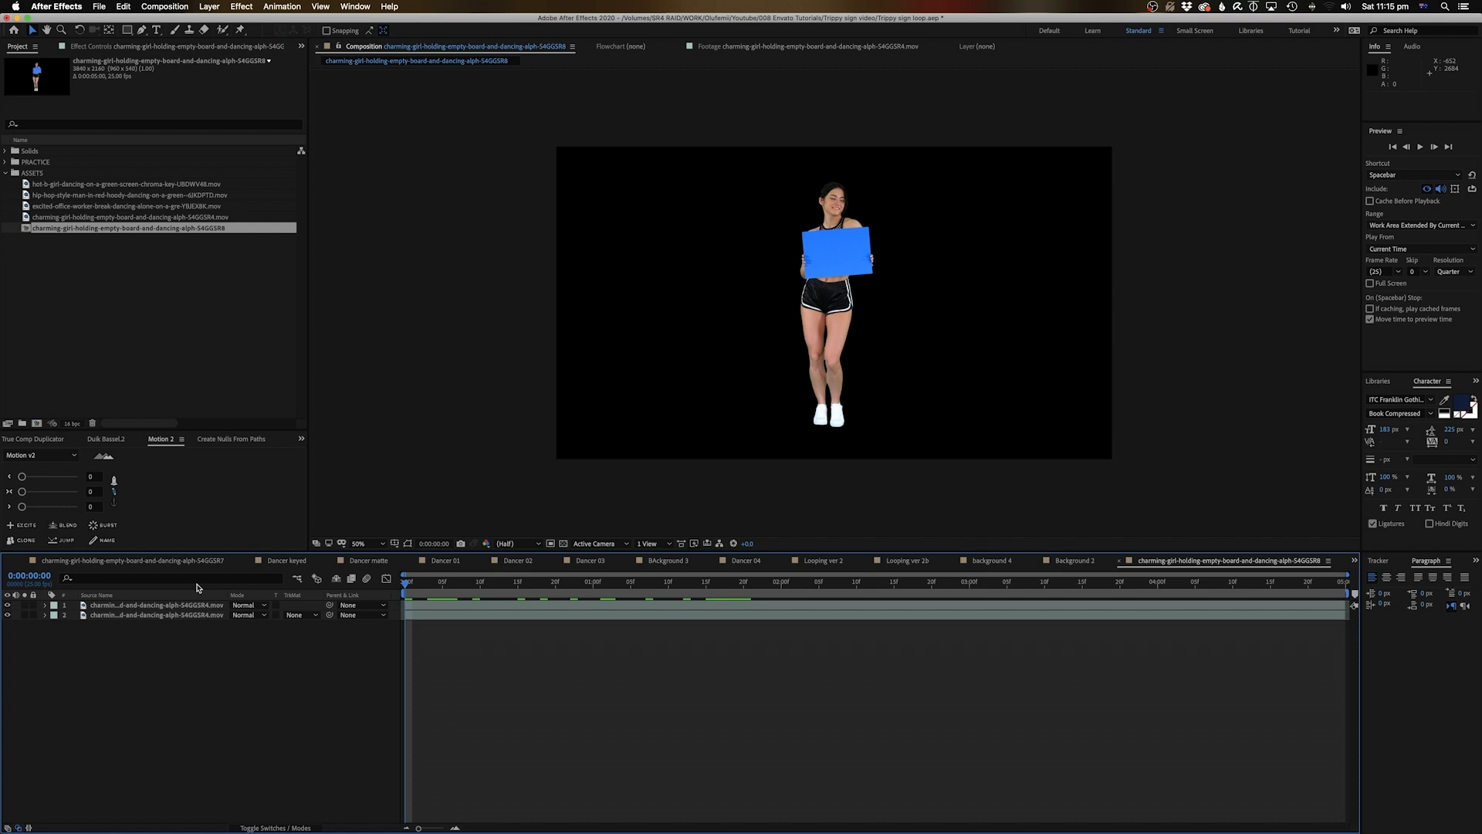
{"action": "mouse_move", "coordinate": [521, 832]}
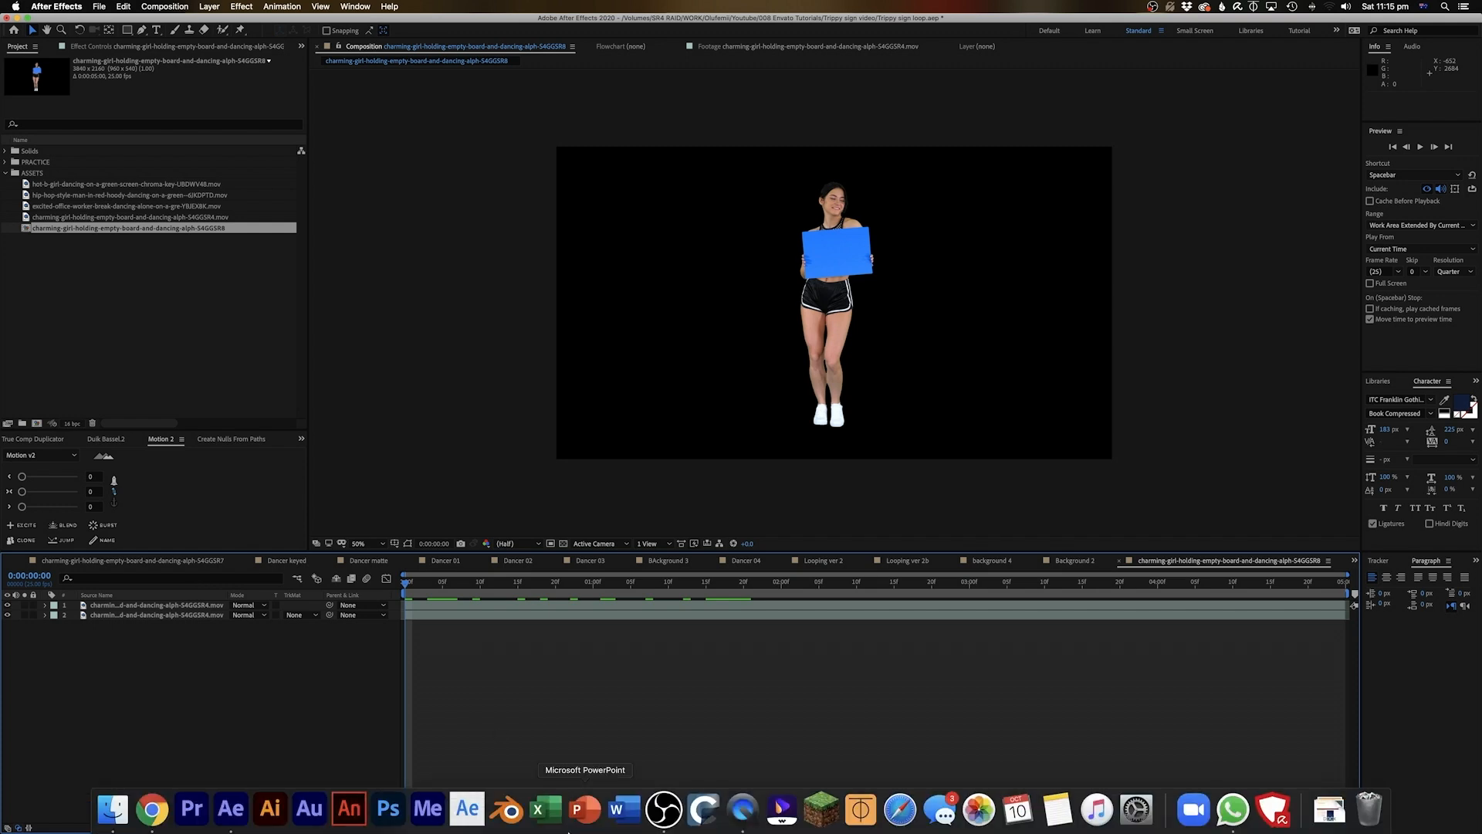
{"action": "left_click", "coordinate": [1230, 810]}
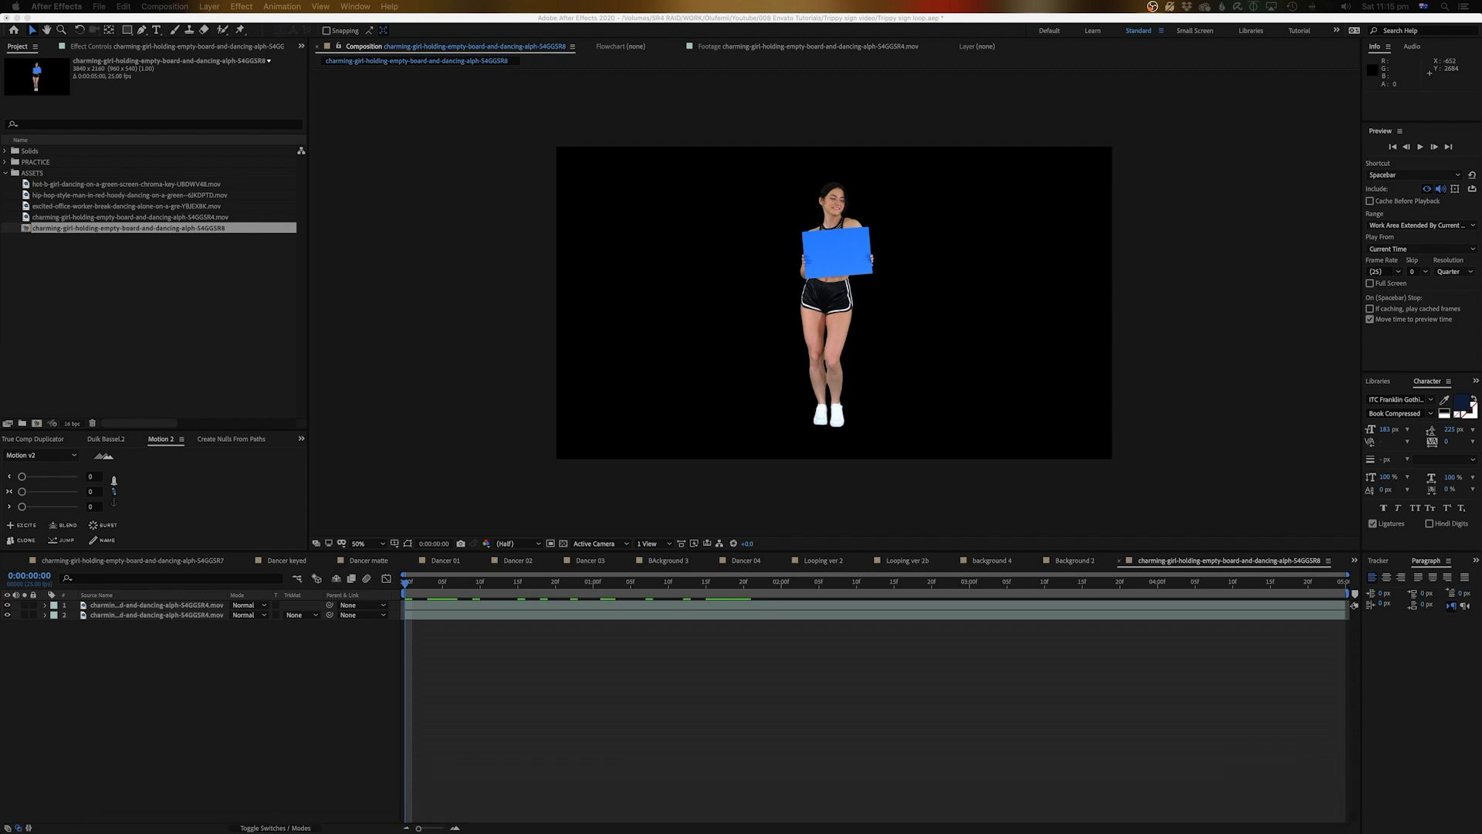
{"action": "left_click", "coordinate": [951, 523]}
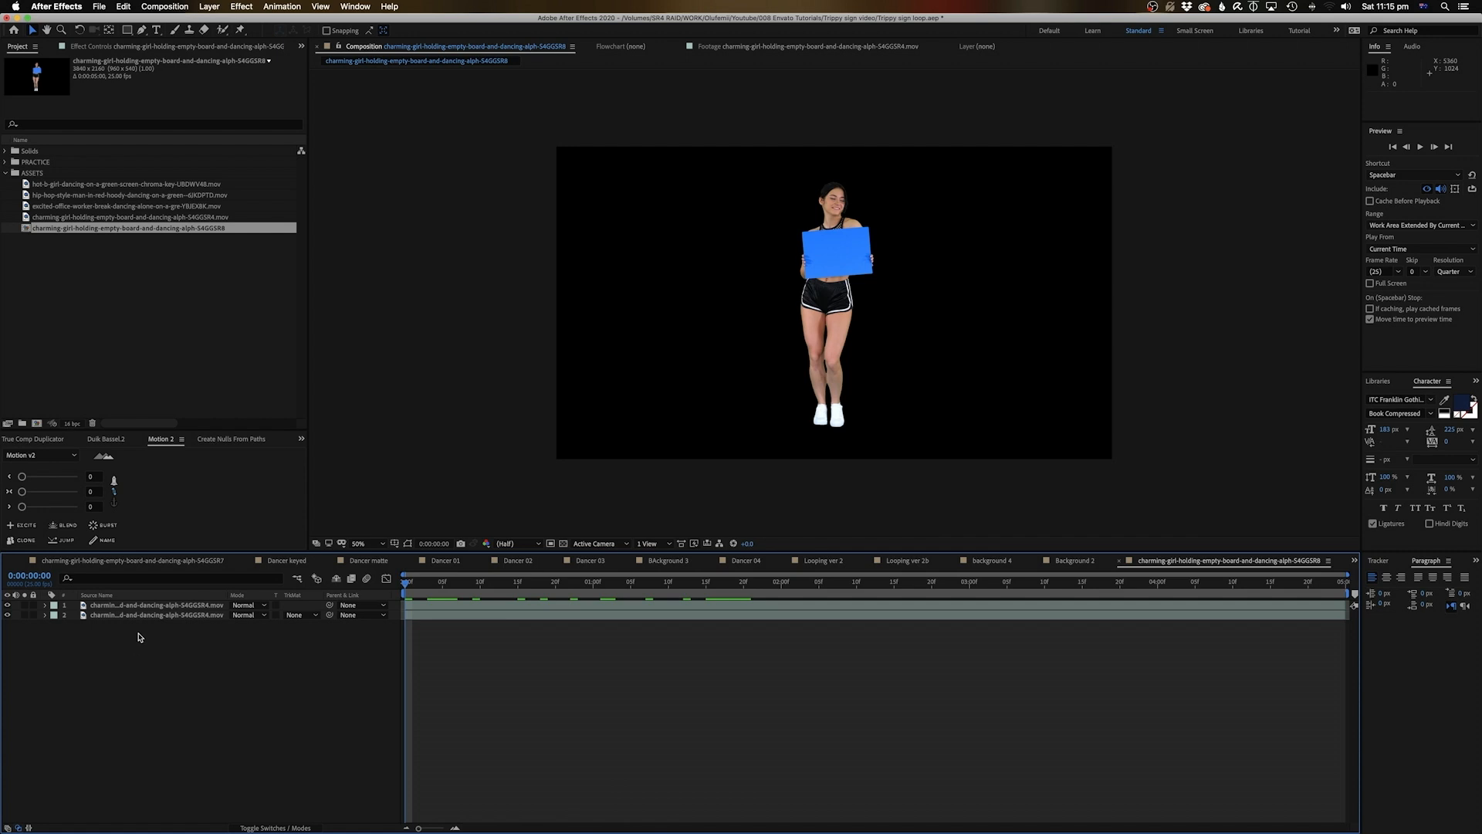
Turn on the transparency grid behind the dancer in the composition view.
{"action": "left_click", "coordinate": [142, 608]}
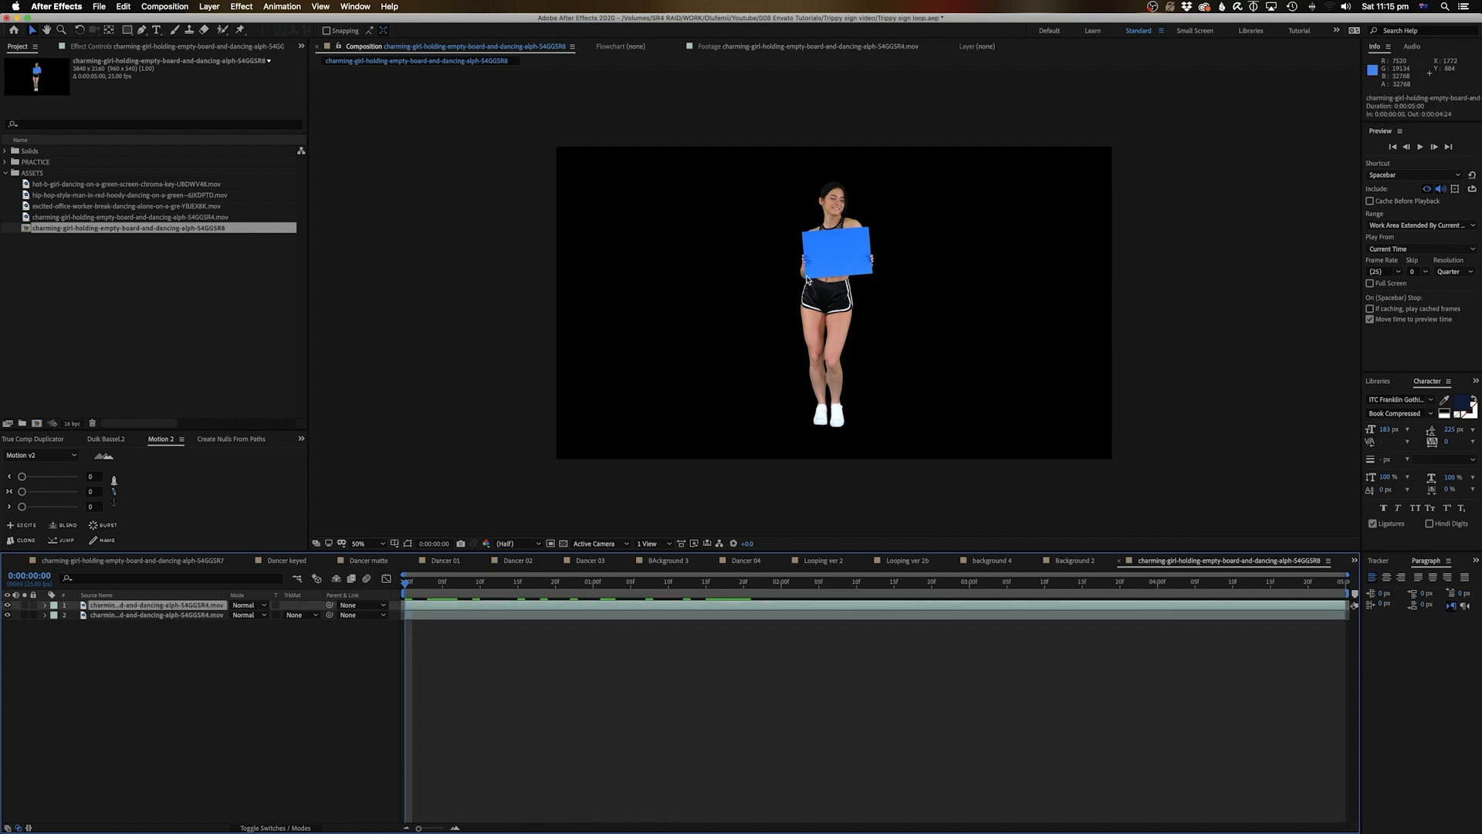
{"action": "left_click", "coordinate": [562, 544]}
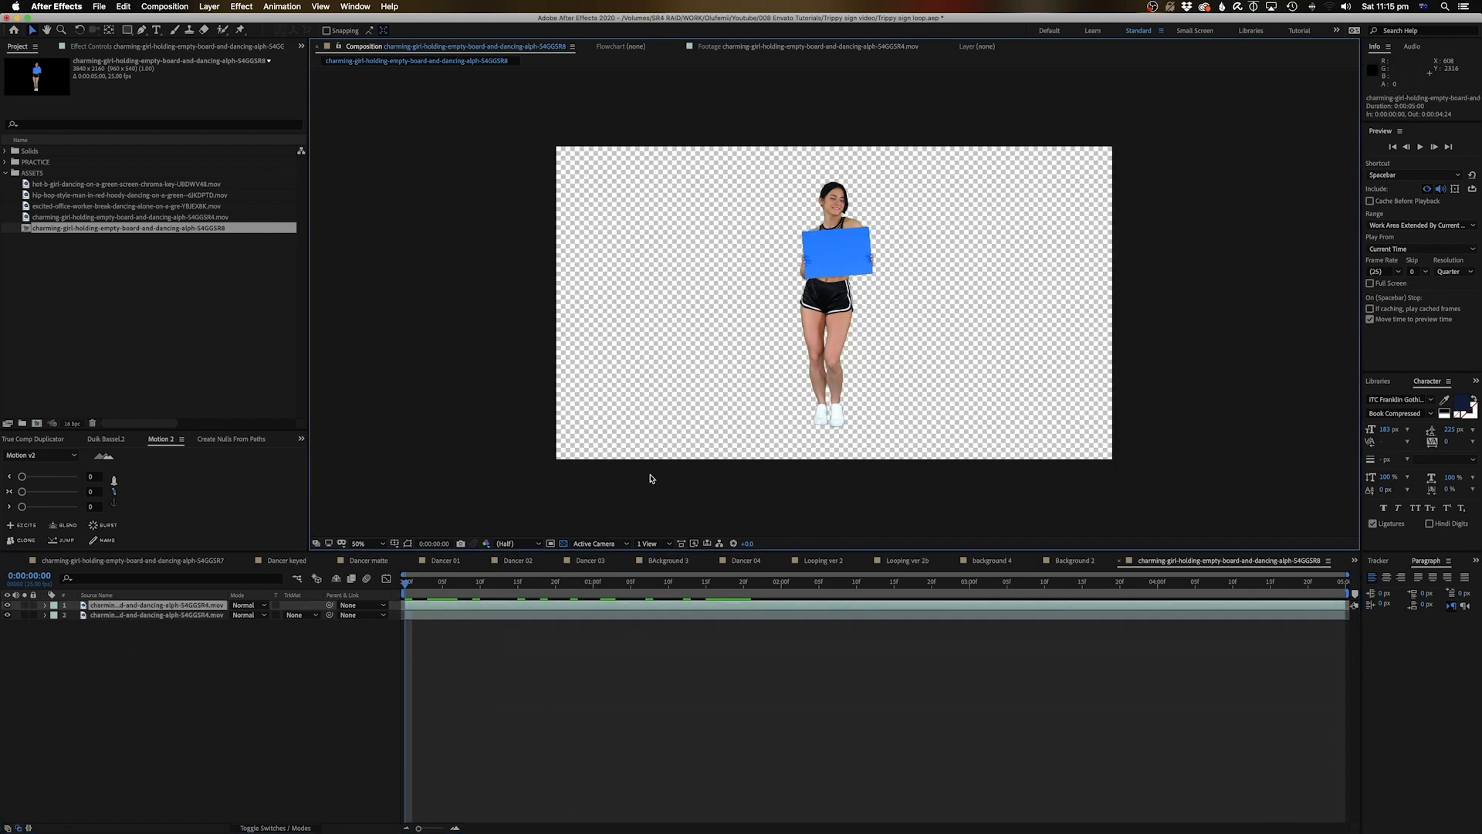
{"action": "left_click", "coordinate": [140, 645]}
Find the Keylight (1.2) effect and apply it to the upper footage layer.
{"action": "left_click", "coordinate": [155, 605]}
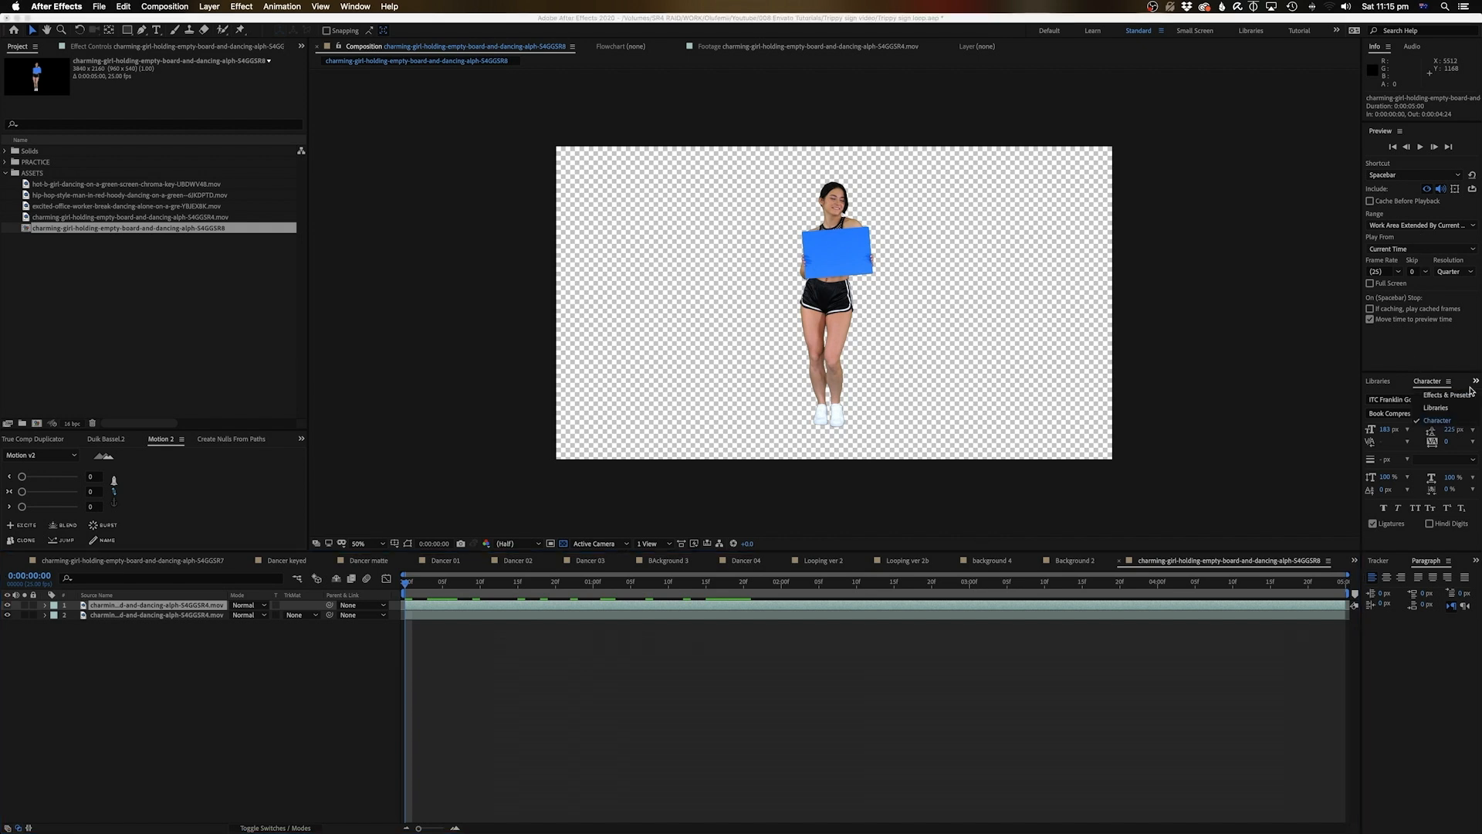
{"action": "key", "text": "super+5"}
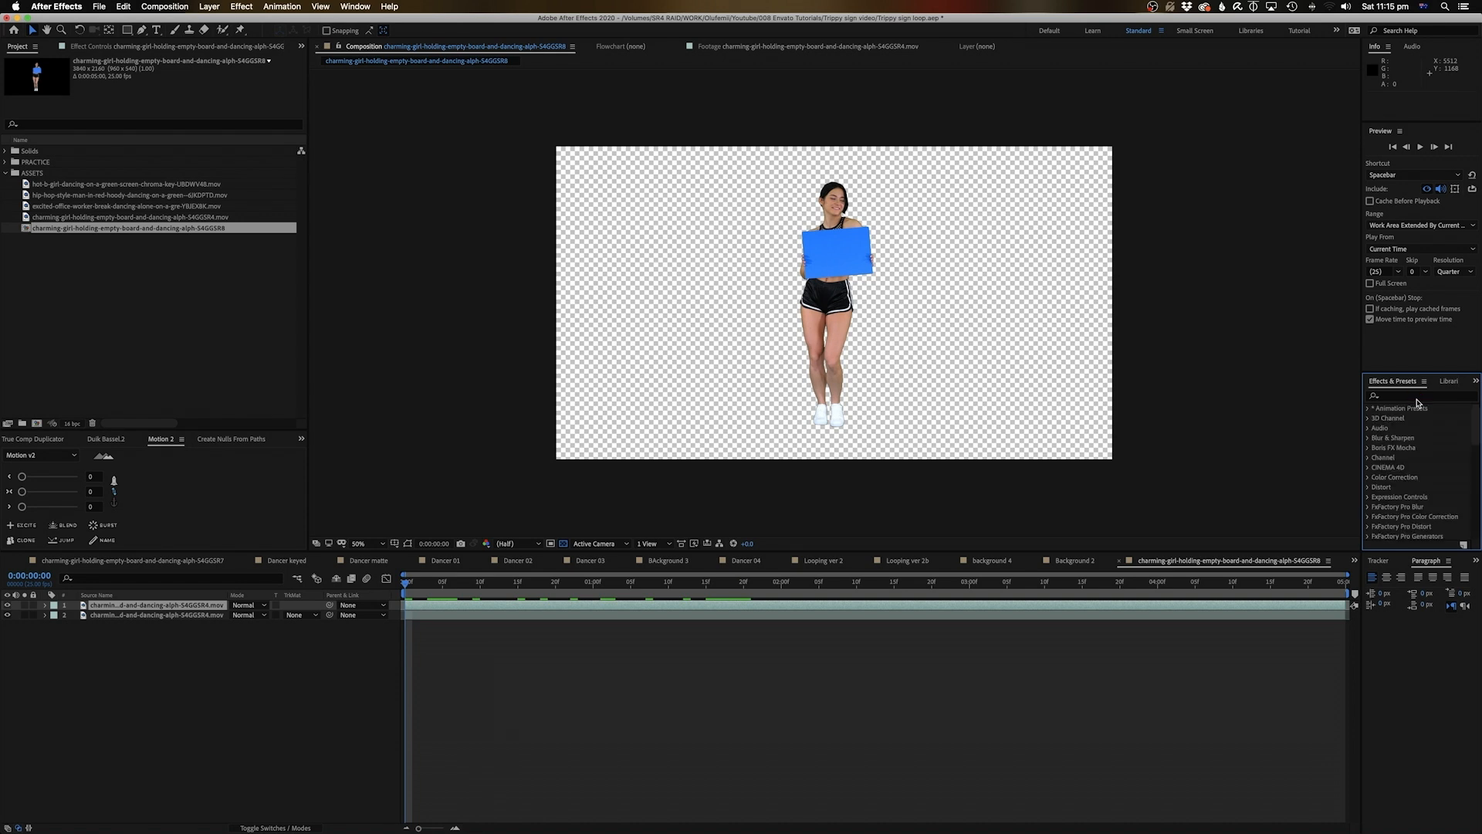
{"action": "left_click", "coordinate": [1417, 400]}
{"action": "type", "text": "keylight"}
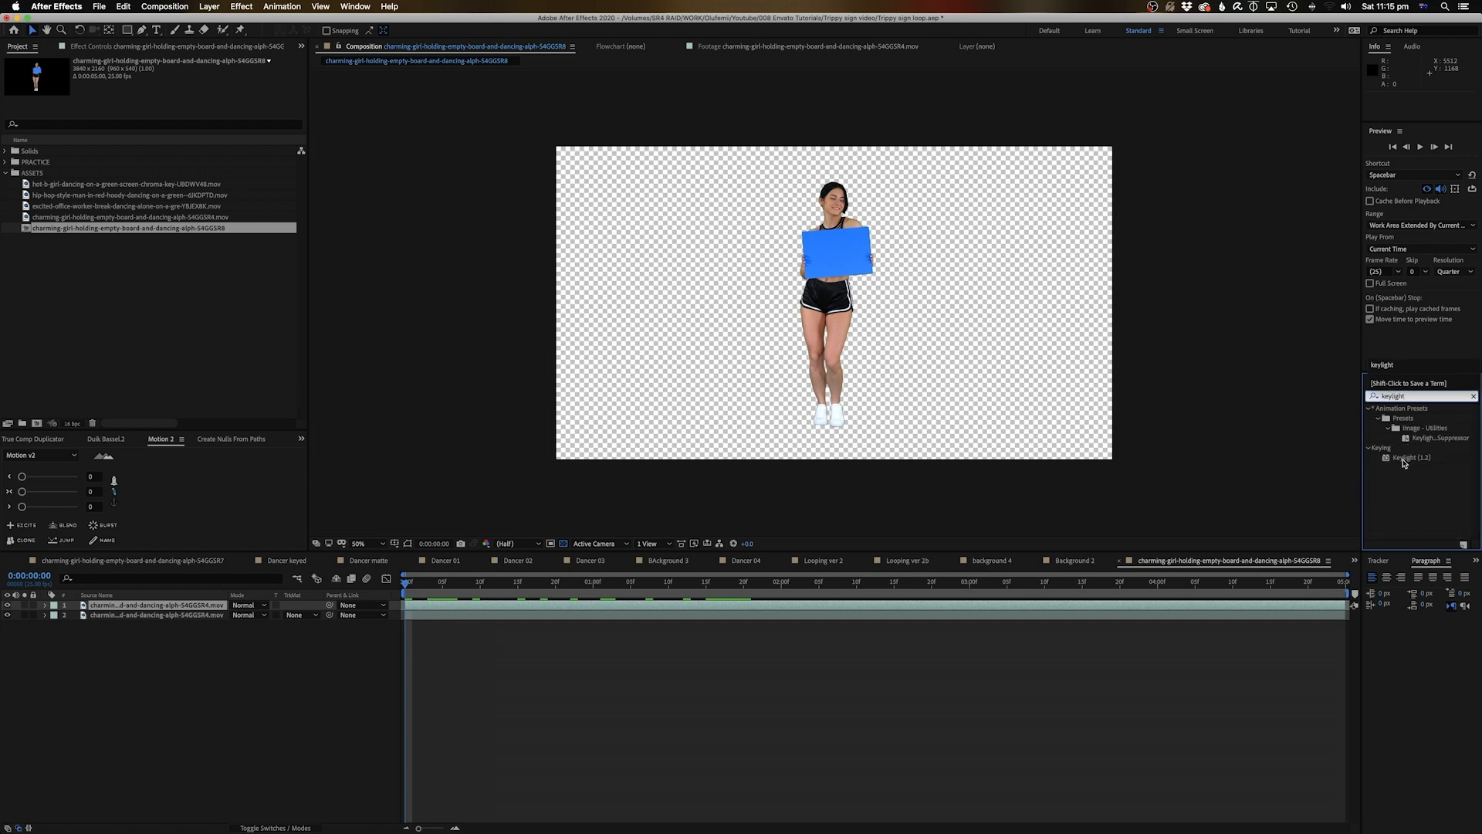
{"action": "left_click_drag", "start_coordinate": [1404, 463], "coordinate": [780, 610]}
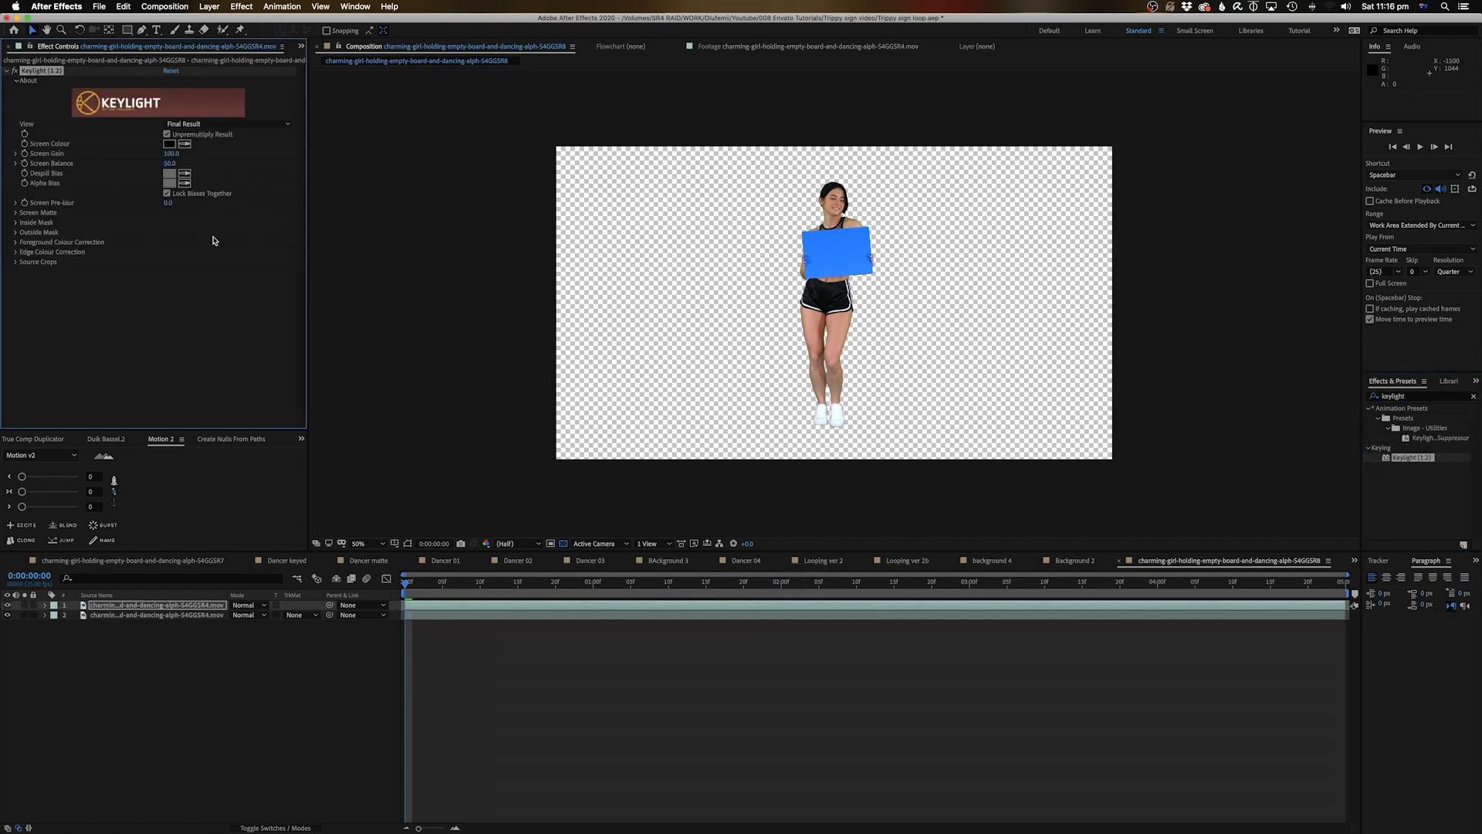
Sample the blue board as Keylight's screen colour and hide the lower footage layer.
{"action": "left_click", "coordinate": [184, 144]}
{"action": "left_click", "coordinate": [842, 259]}
{"action": "left_click", "coordinate": [8, 615]}
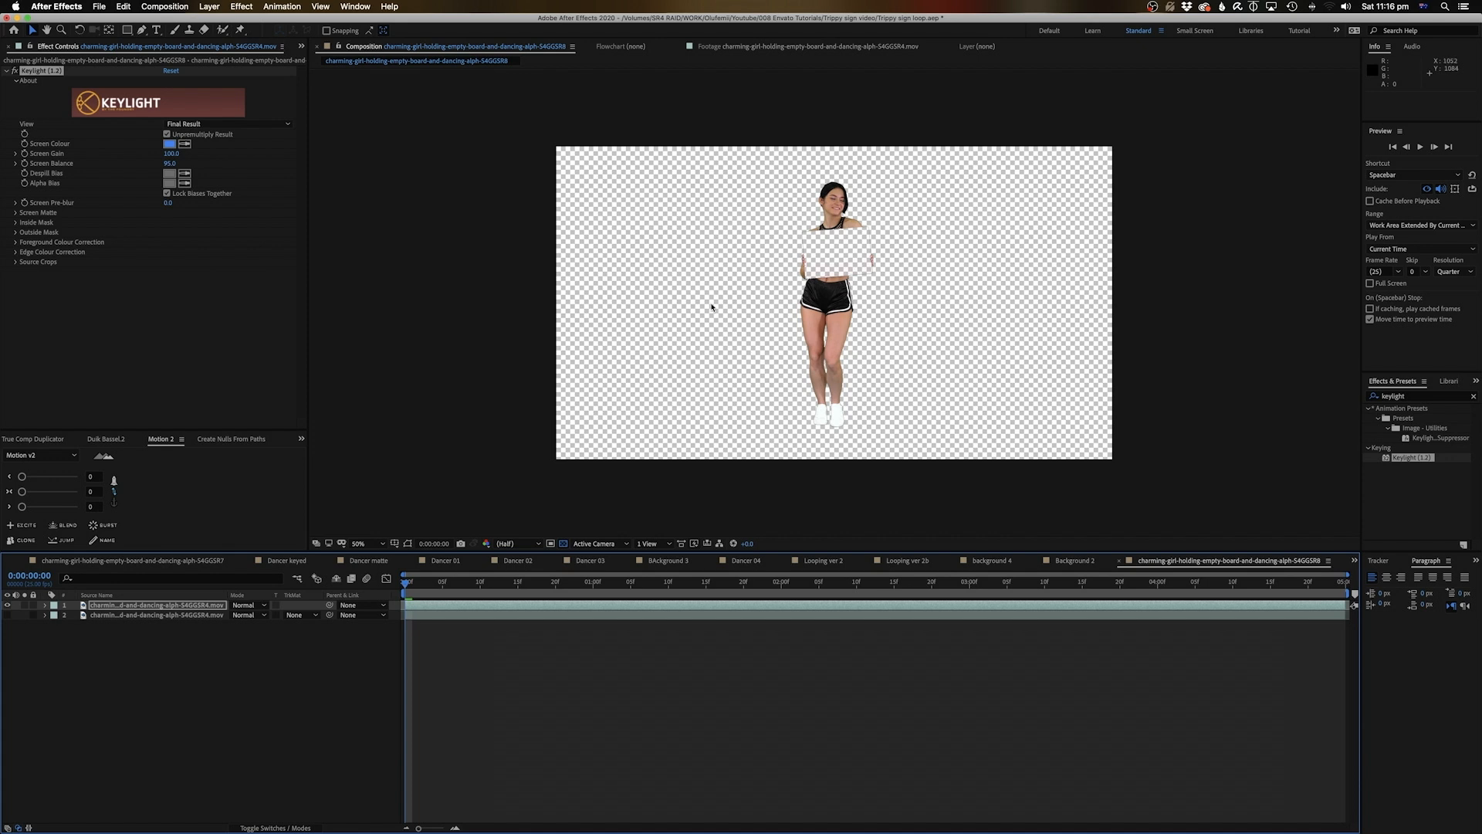
Show Keylight's Screen Matte view and set Clip Black to 15 and Clip White to 79.
{"action": "scroll", "coordinate": [799, 315], "scroll_direction": "up", "scroll_amount": 2}
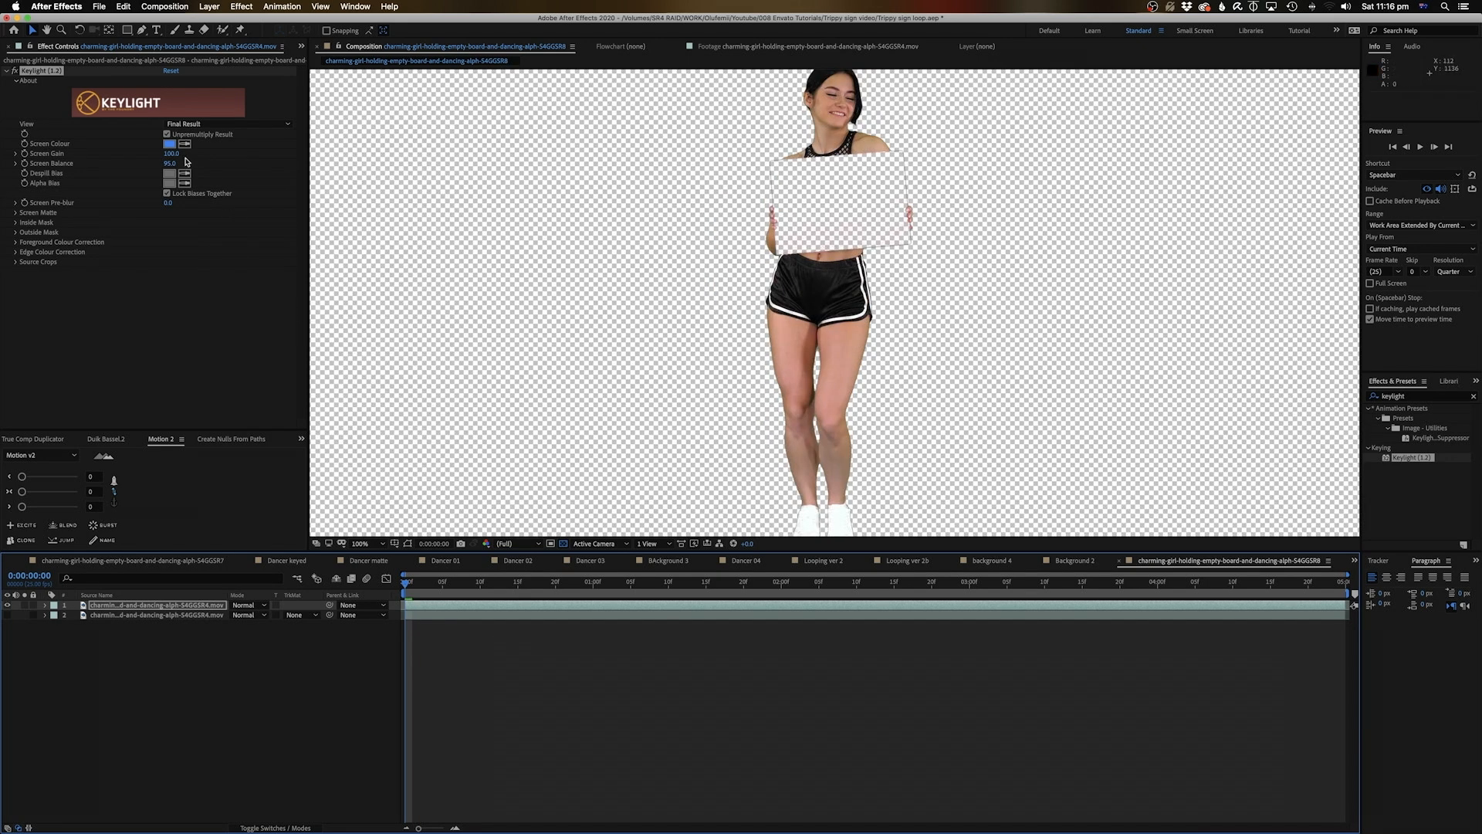
{"action": "left_click", "coordinate": [196, 125]}
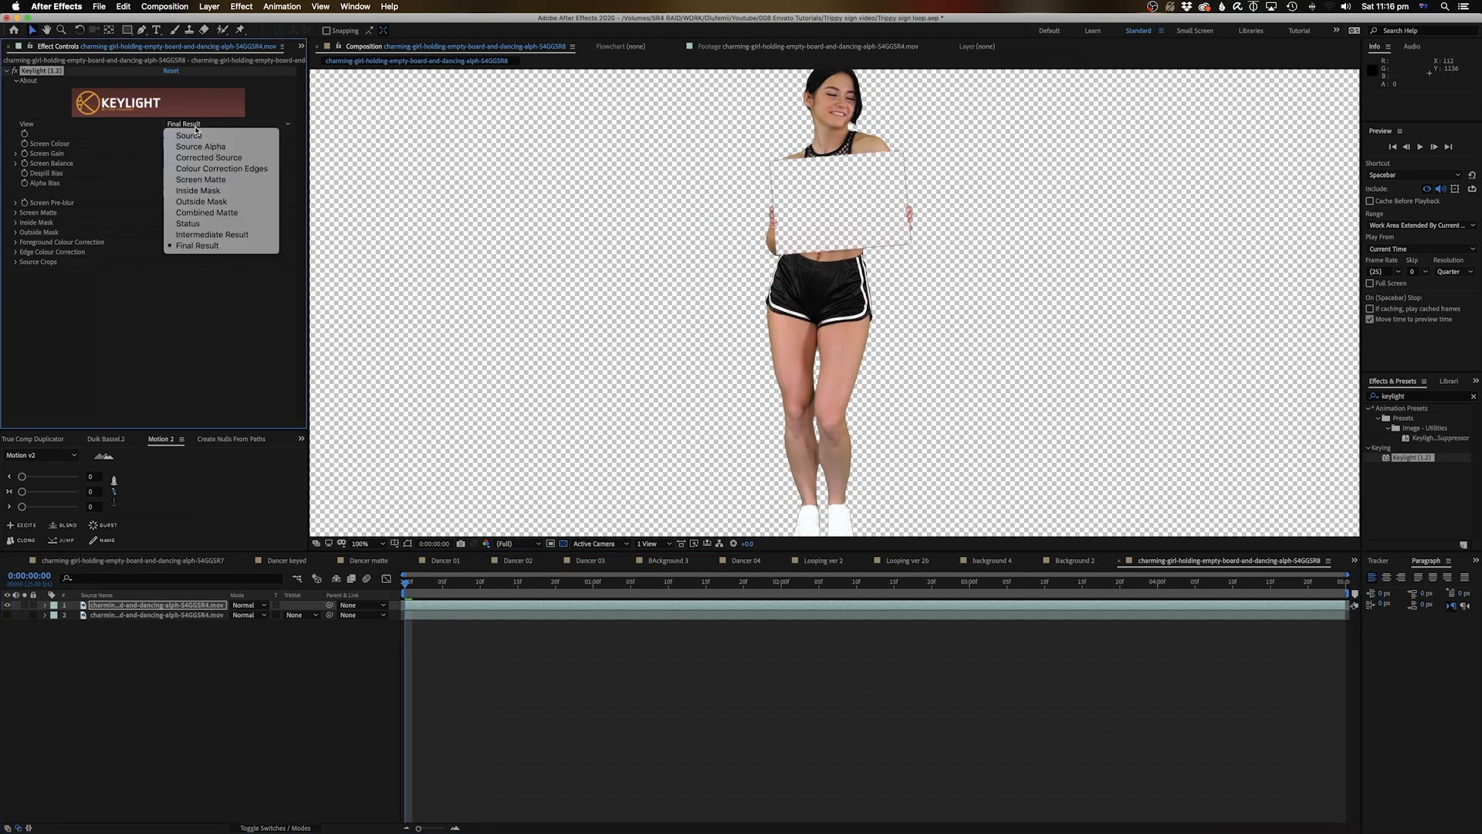
{"action": "left_click", "coordinate": [201, 180]}
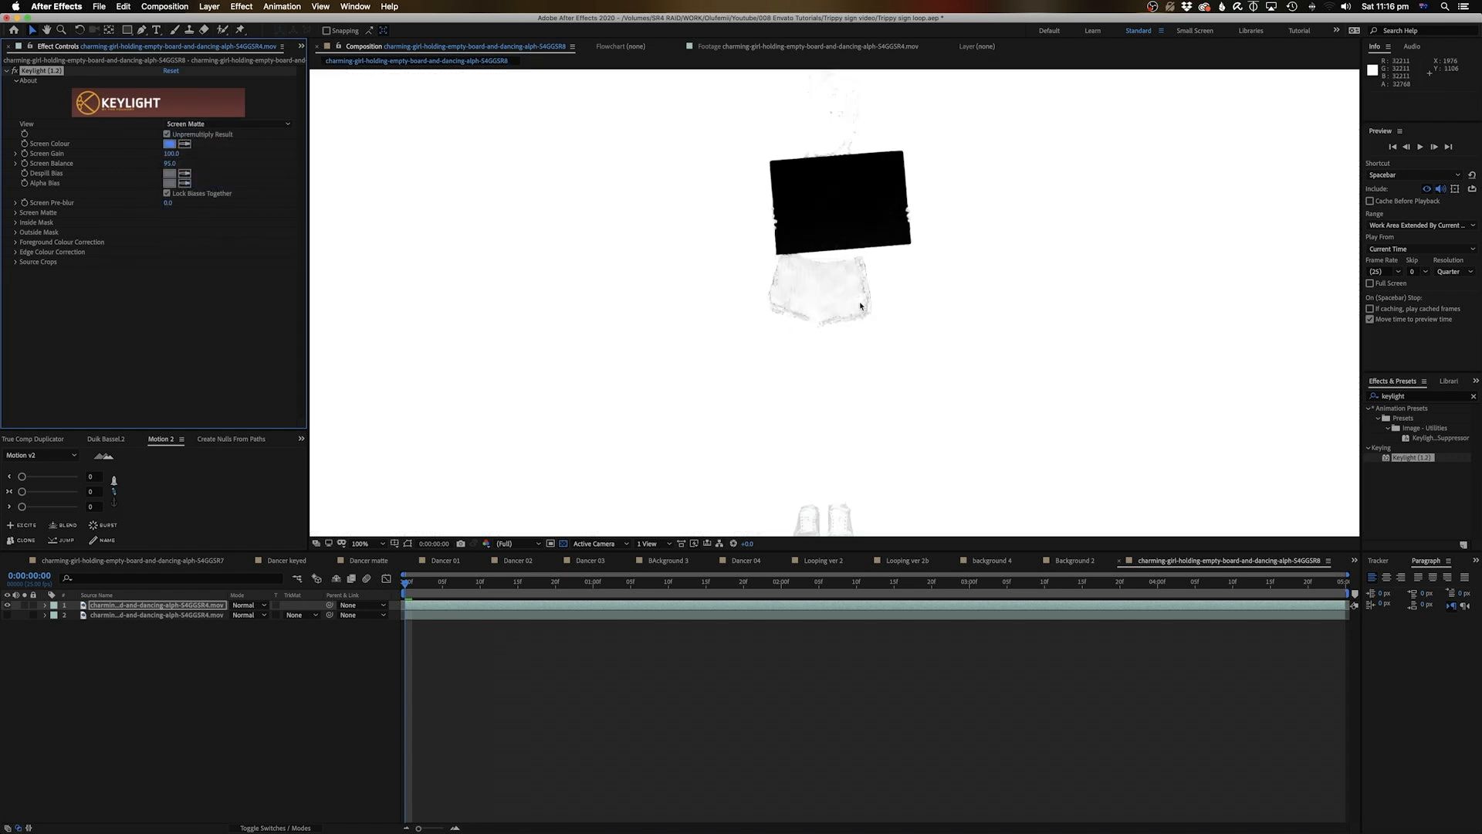
{"action": "left_click", "coordinate": [15, 213]}
{"action": "left_click_drag", "start_coordinate": [176, 234], "coordinate": [165, 234]}
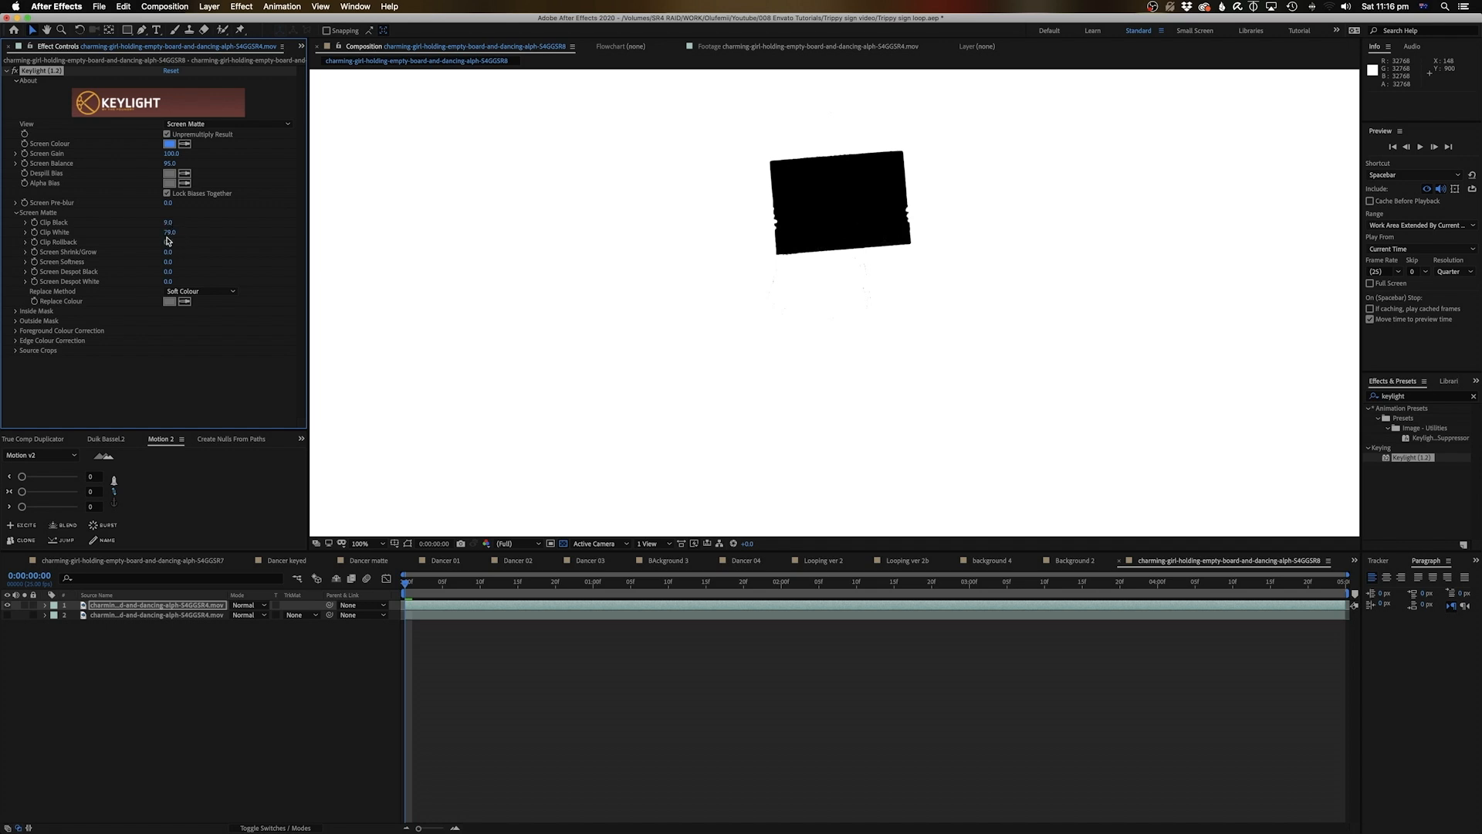
Set Keylight's Replace Method to Hard Colour and return its view to Final Result.
{"action": "left_click", "coordinate": [202, 291]}
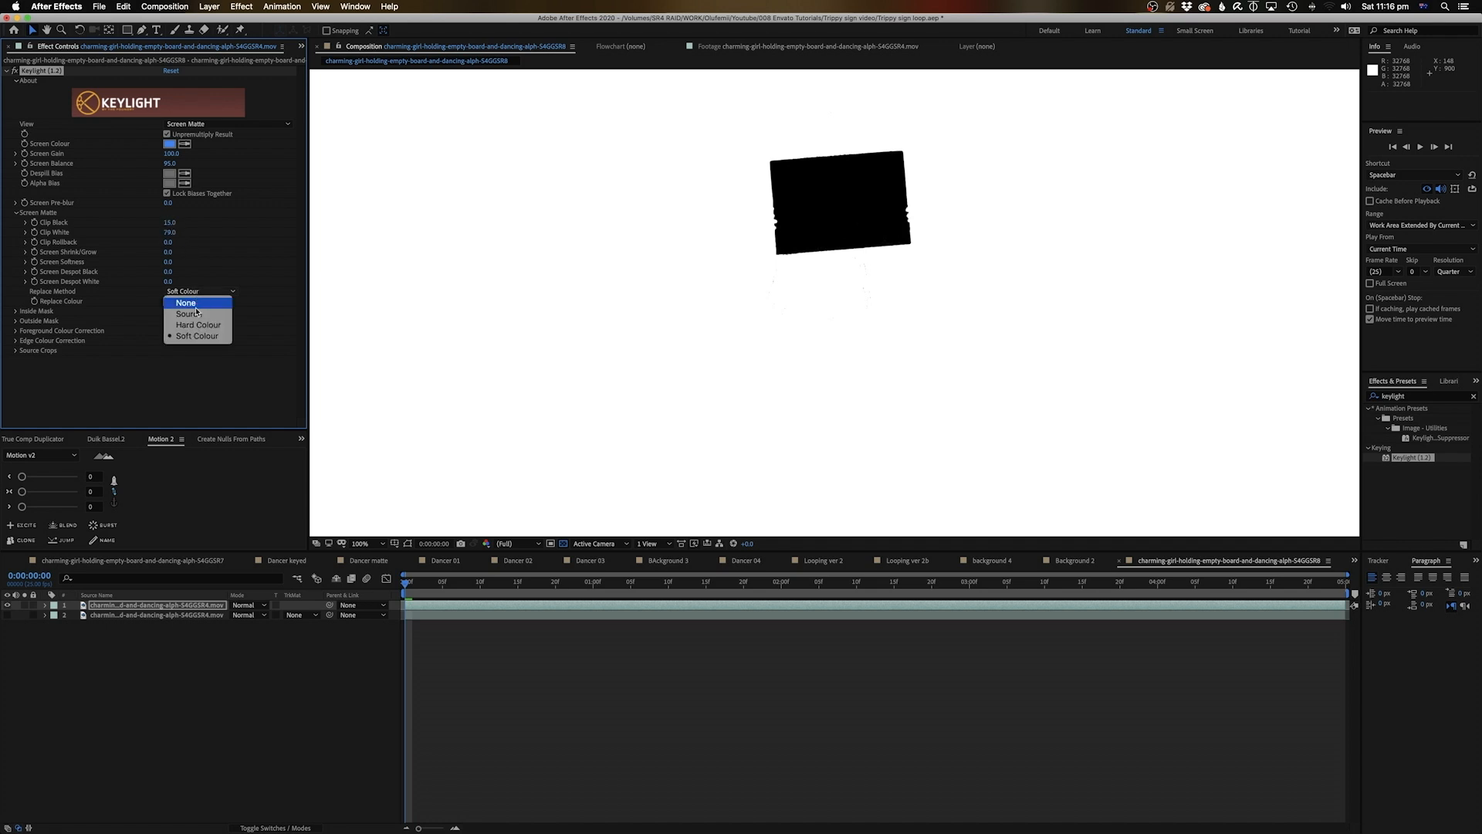
{"action": "left_click", "coordinate": [200, 324]}
{"action": "left_click", "coordinate": [201, 124]}
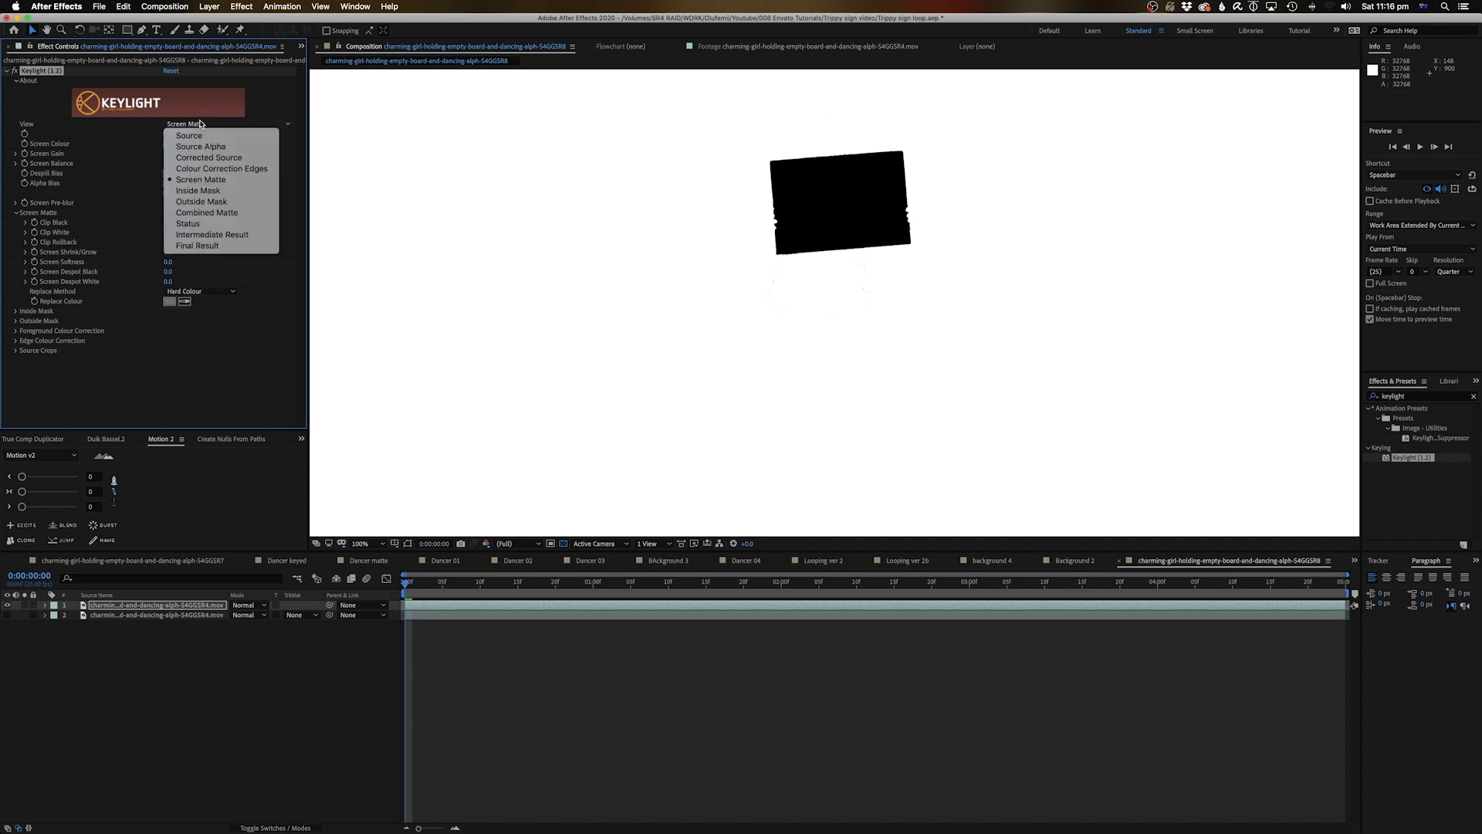
{"action": "left_click", "coordinate": [196, 245]}
{"action": "key", "text": "comma"}
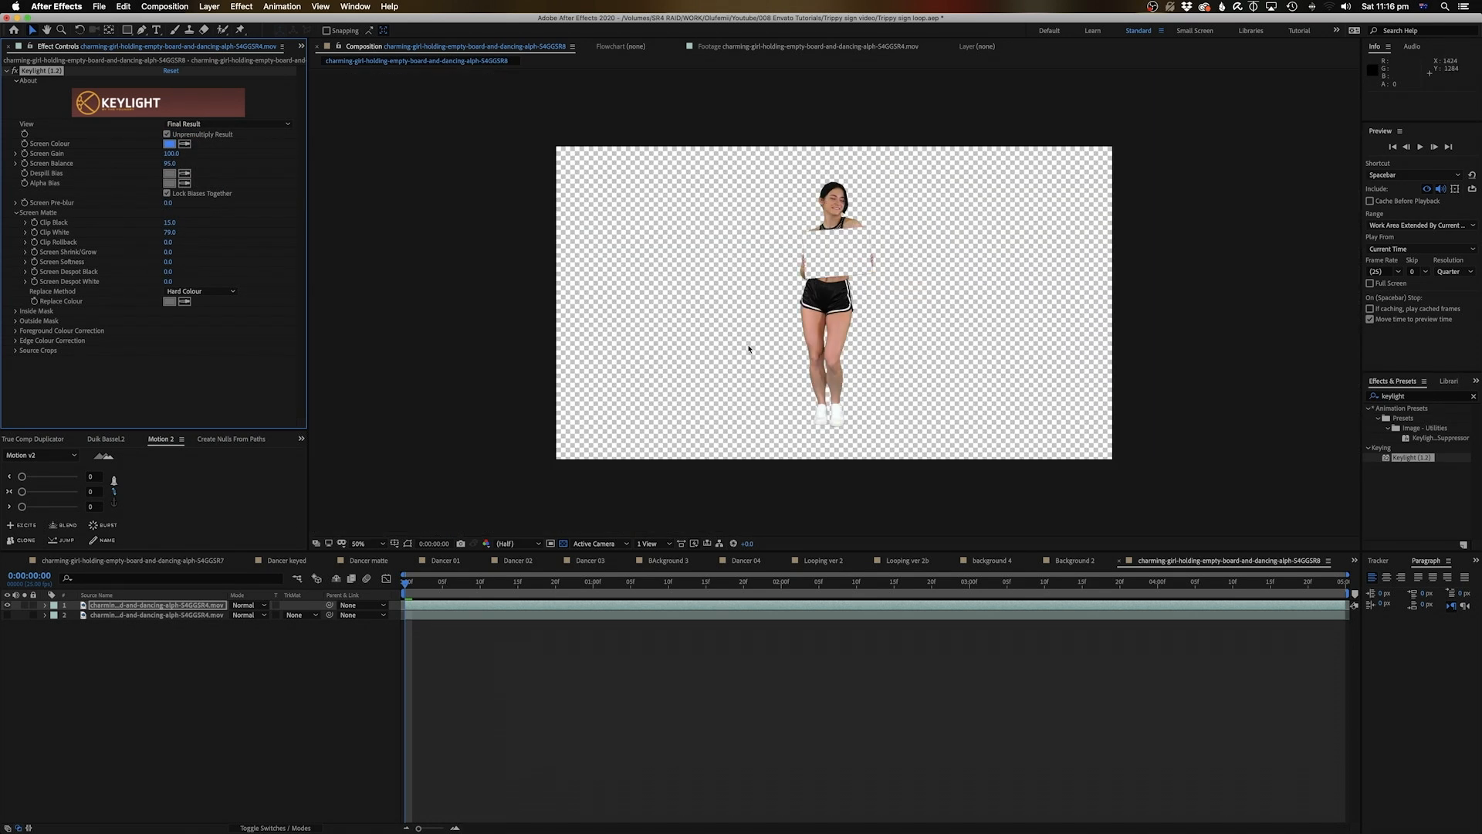
Pre-compose the keyed upper footage layer as "Girl Card _alpha", moving all attributes into the new composition.
{"action": "left_click", "coordinate": [134, 680]}
{"action": "left_click", "coordinate": [146, 607]}
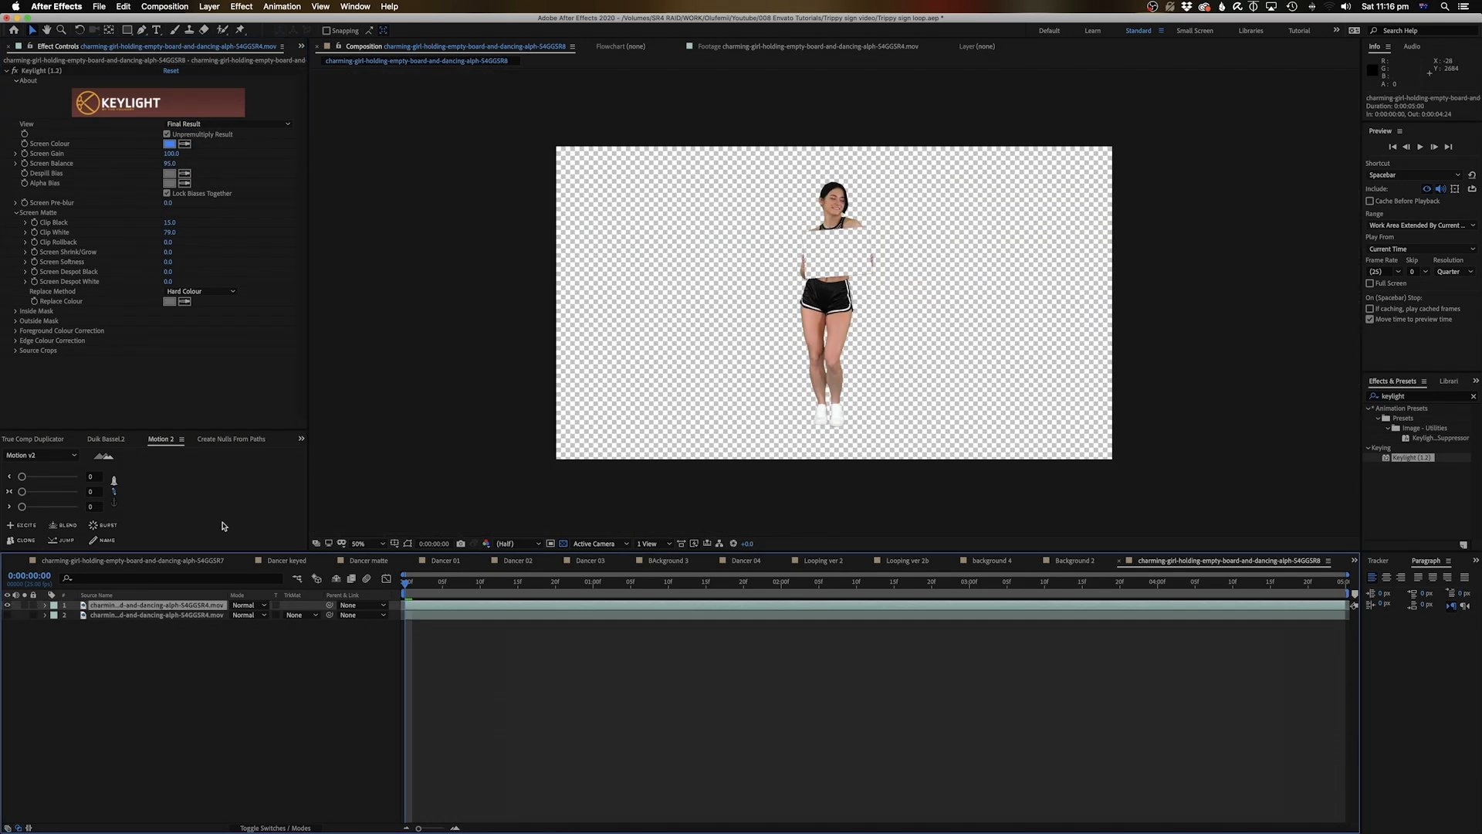
{"action": "left_click", "coordinate": [162, 6]}
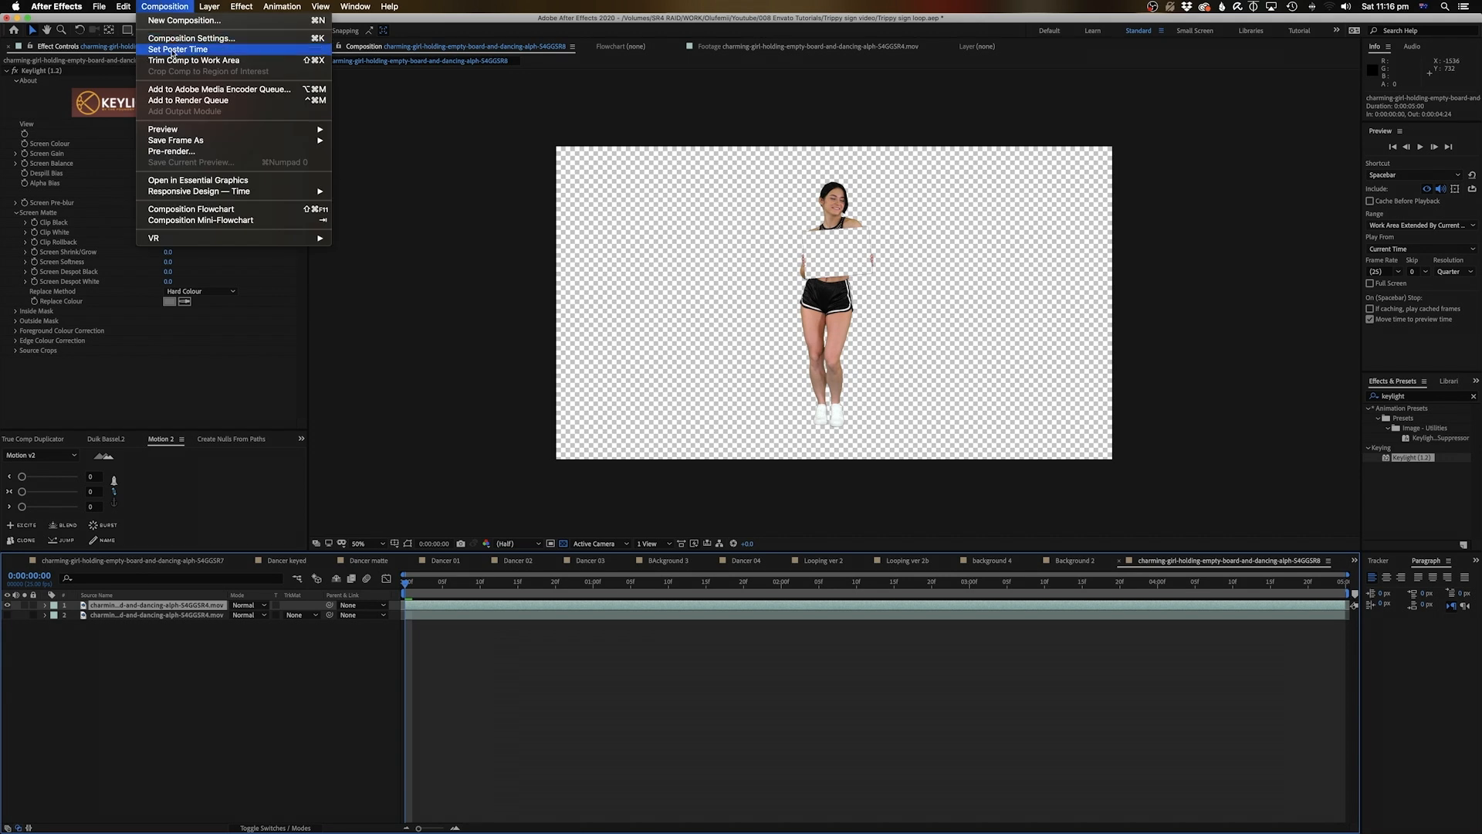
{"action": "mouse_move", "coordinate": [125, 7]}
{"action": "mouse_move", "coordinate": [222, 5]}
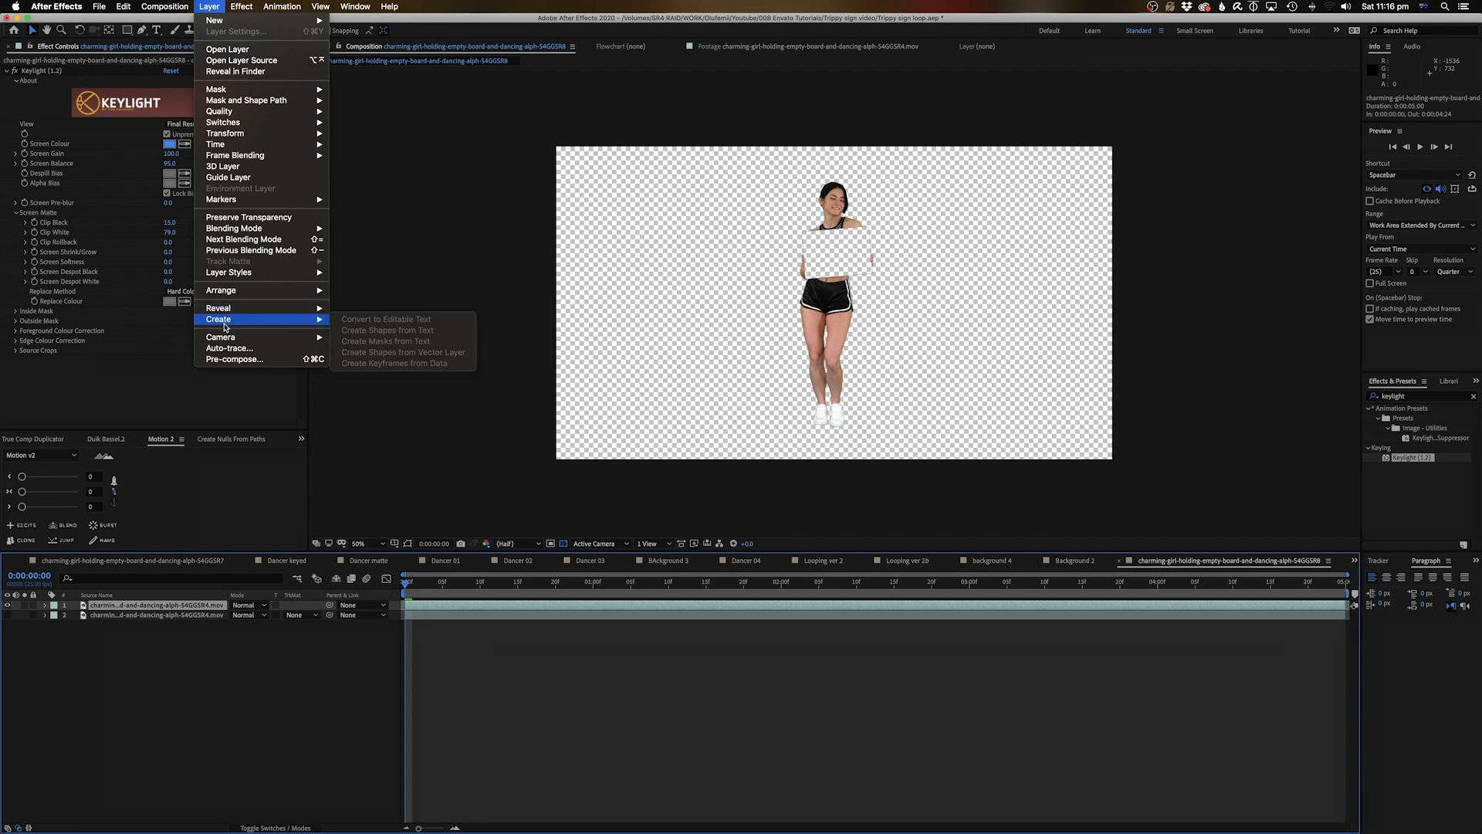
{"action": "left_click", "coordinate": [234, 359]}
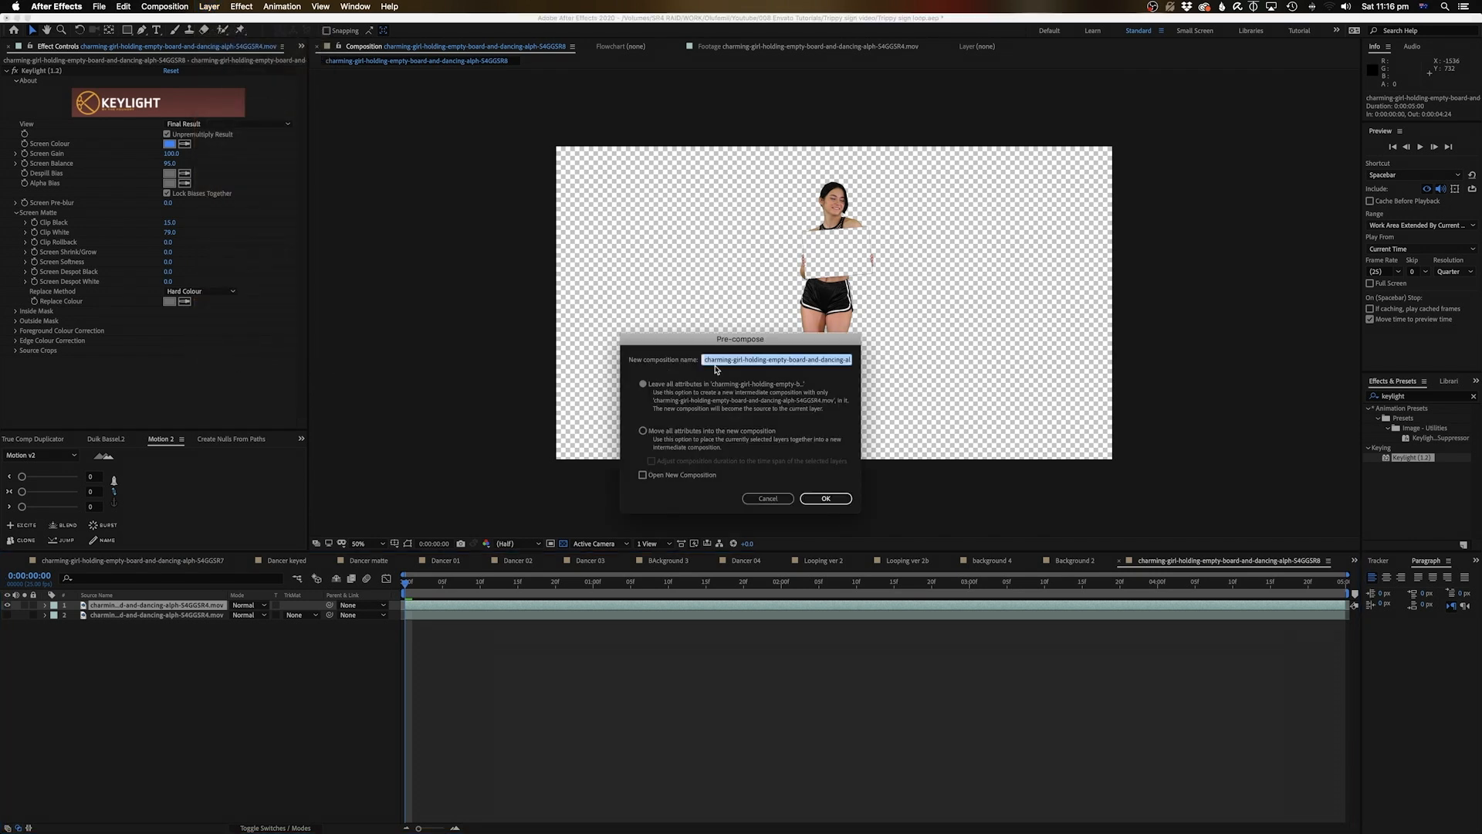
{"action": "type", "text": "Girl Card _alpha"}
{"action": "left_click", "coordinate": [671, 436]}
{"action": "left_click", "coordinate": [699, 434]}
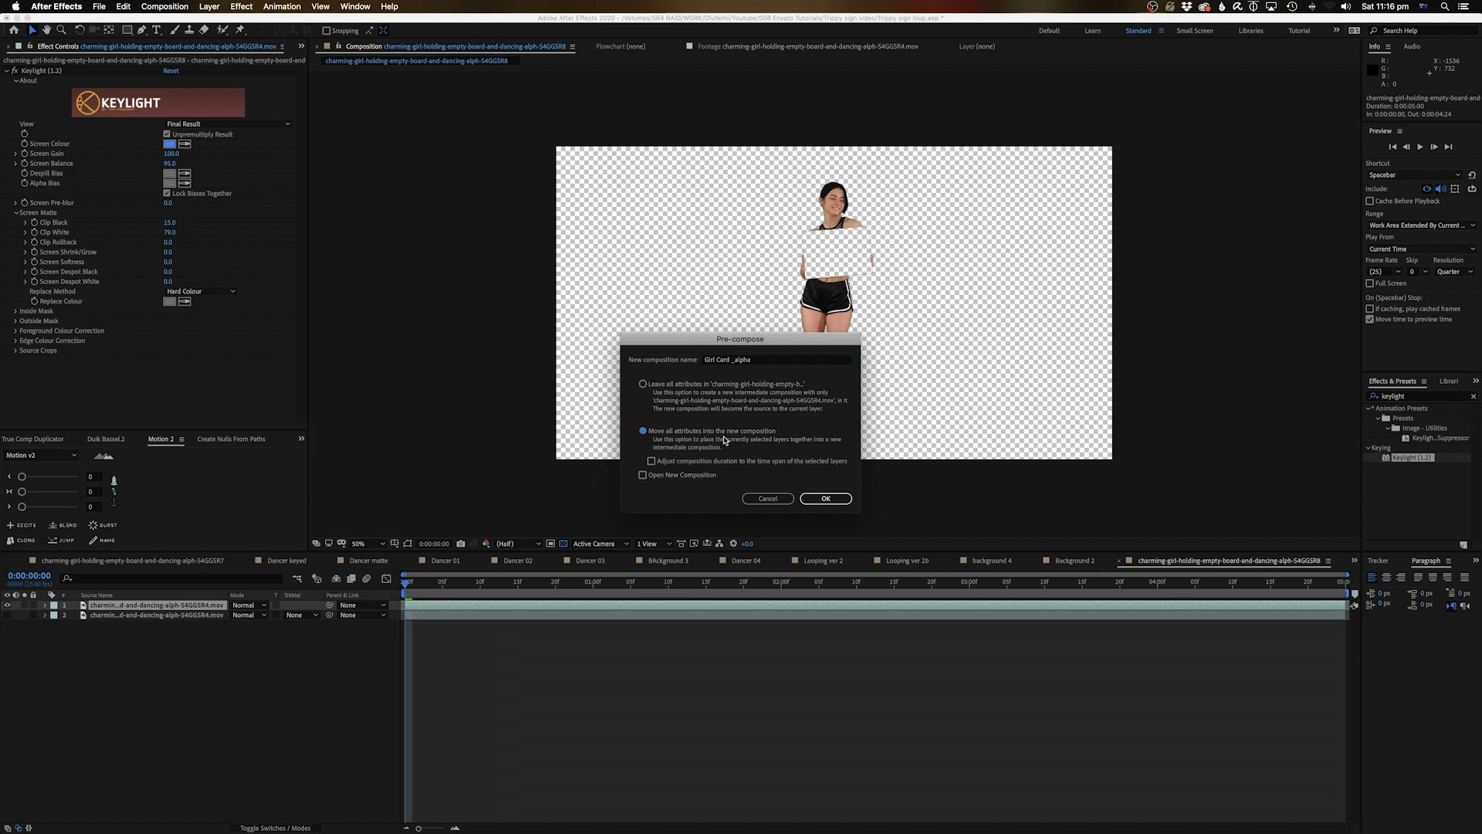
{"action": "left_click", "coordinate": [815, 499]}
{"action": "left_click", "coordinate": [191, 643]}
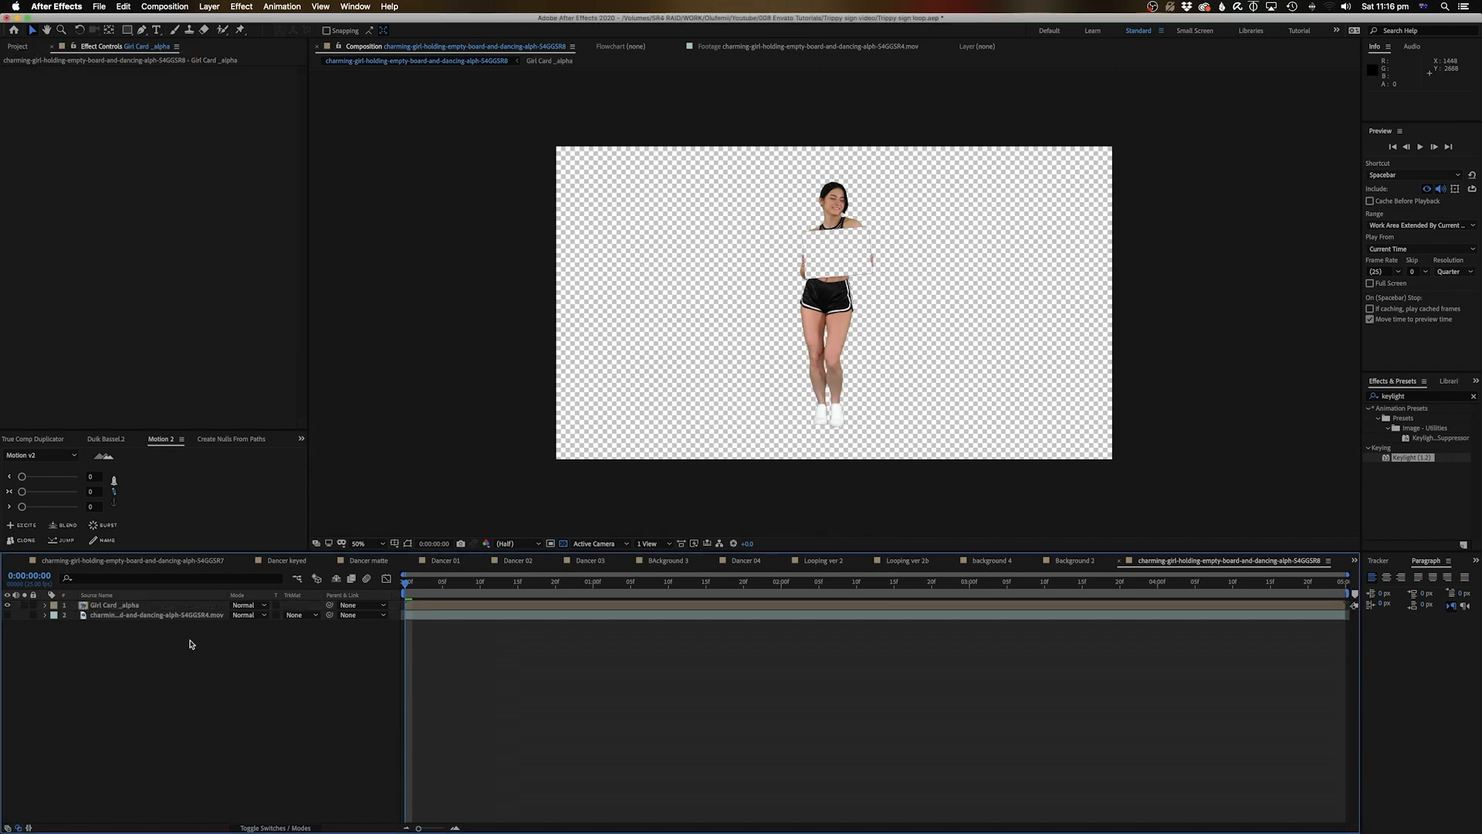
Pre-compose the unkeyed lower footage layer as "Girl Card _ matte", moving all attributes into the new composition.
{"action": "left_click", "coordinate": [133, 615]}
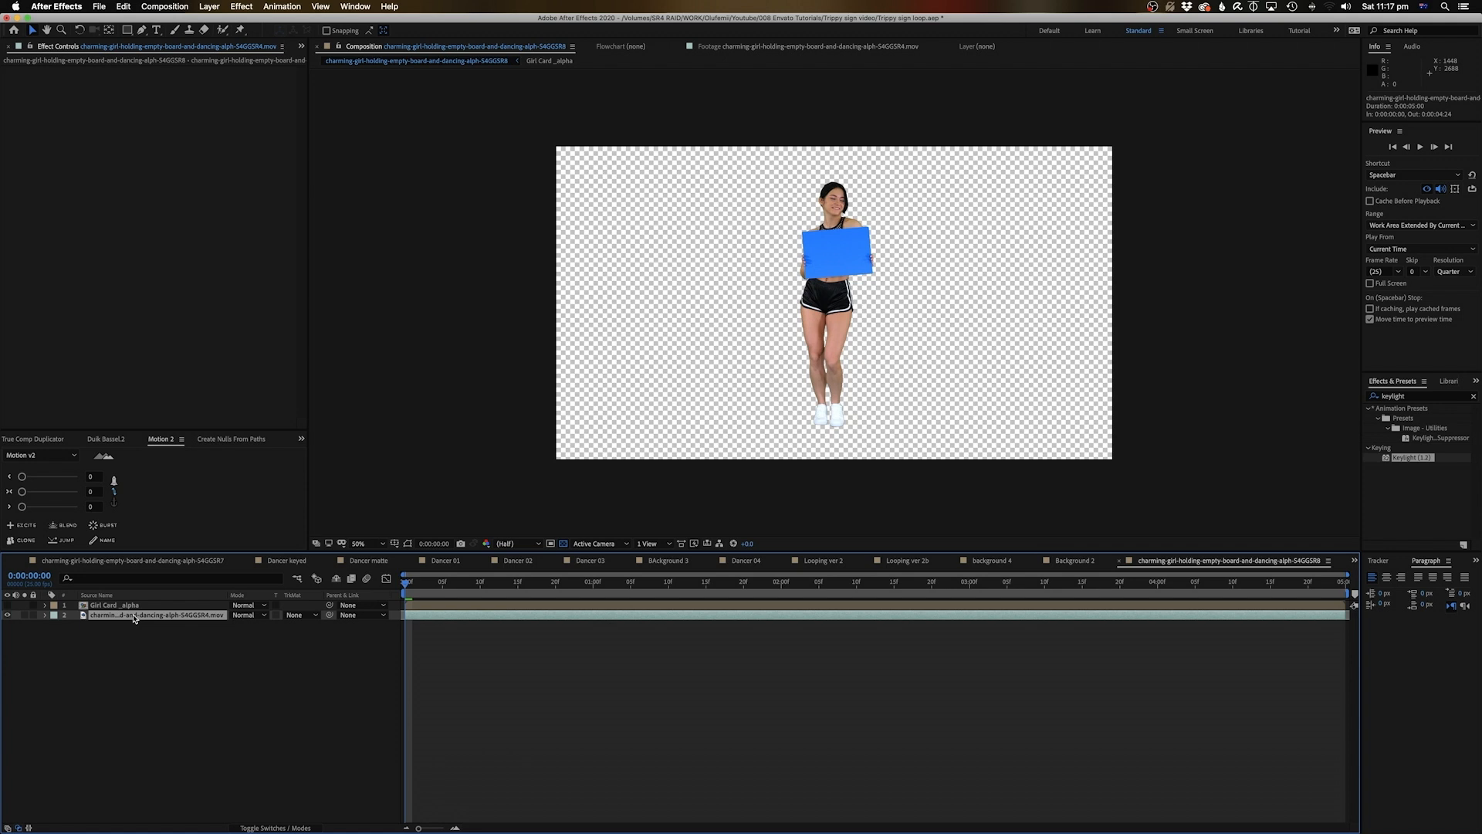
{"action": "key", "text": "super+shift+c"}
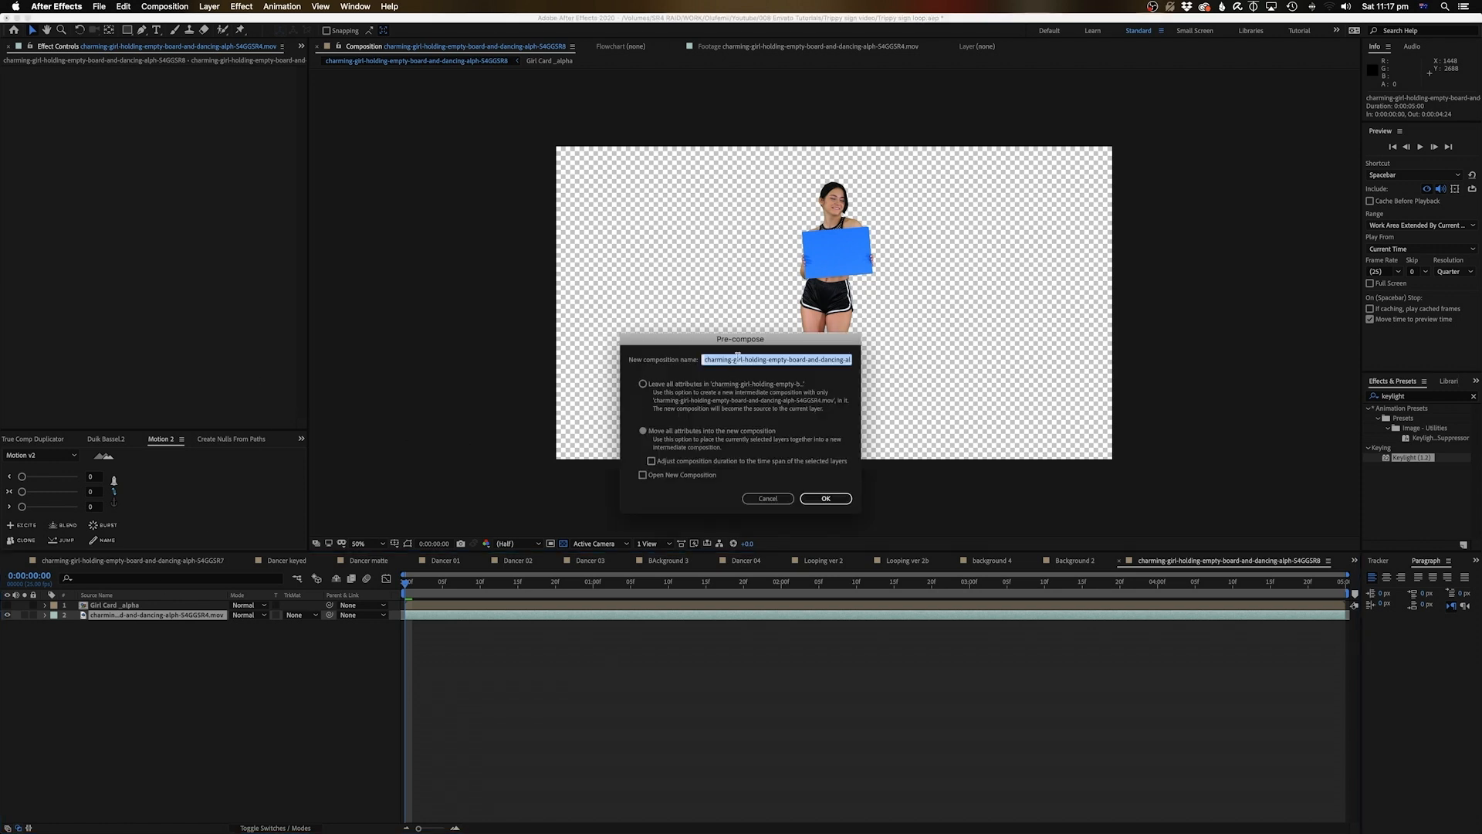
{"action": "type", "text": "Girl Card _ matte"}
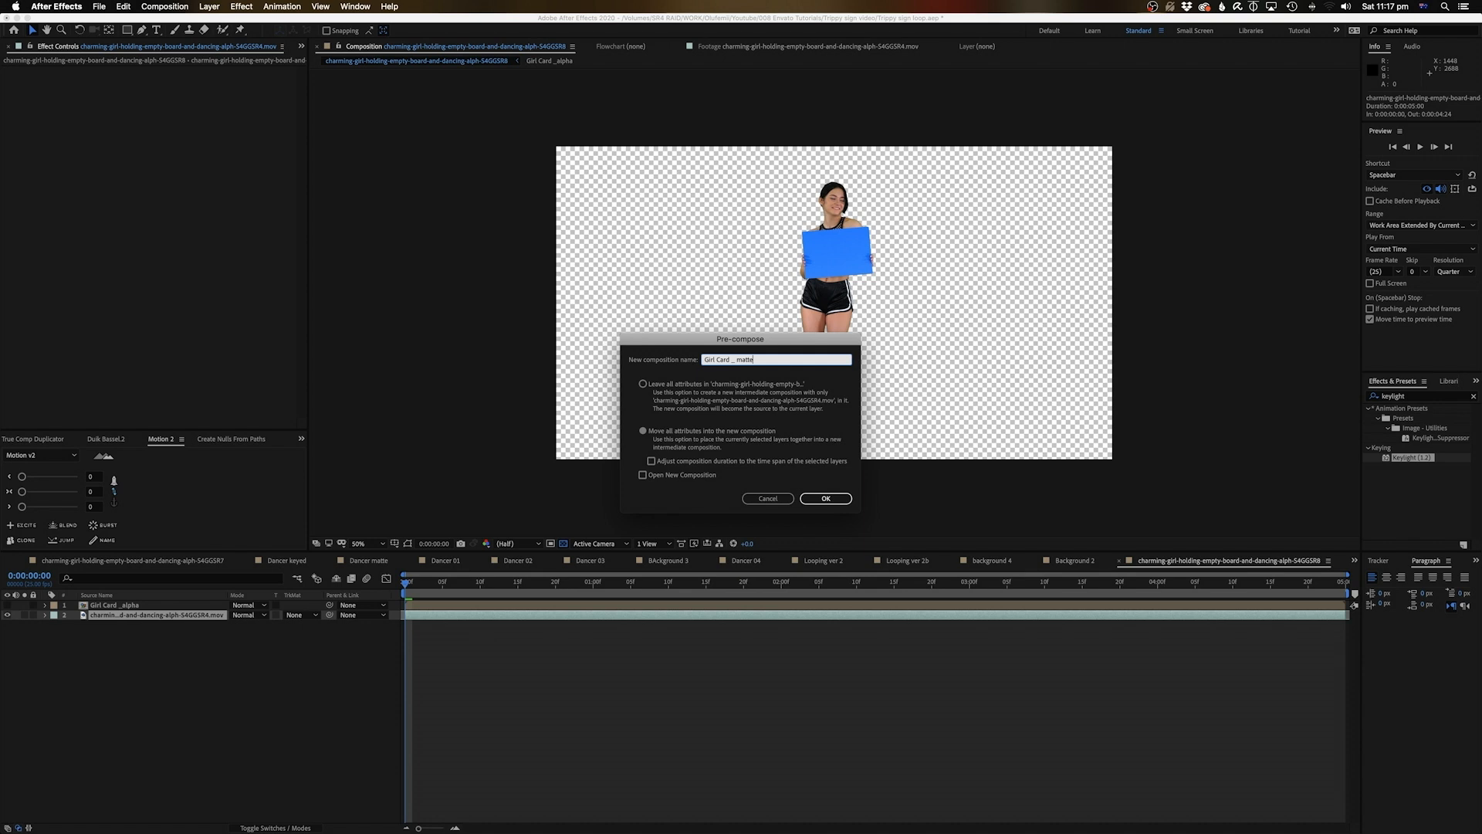
{"action": "key", "text": "Return"}
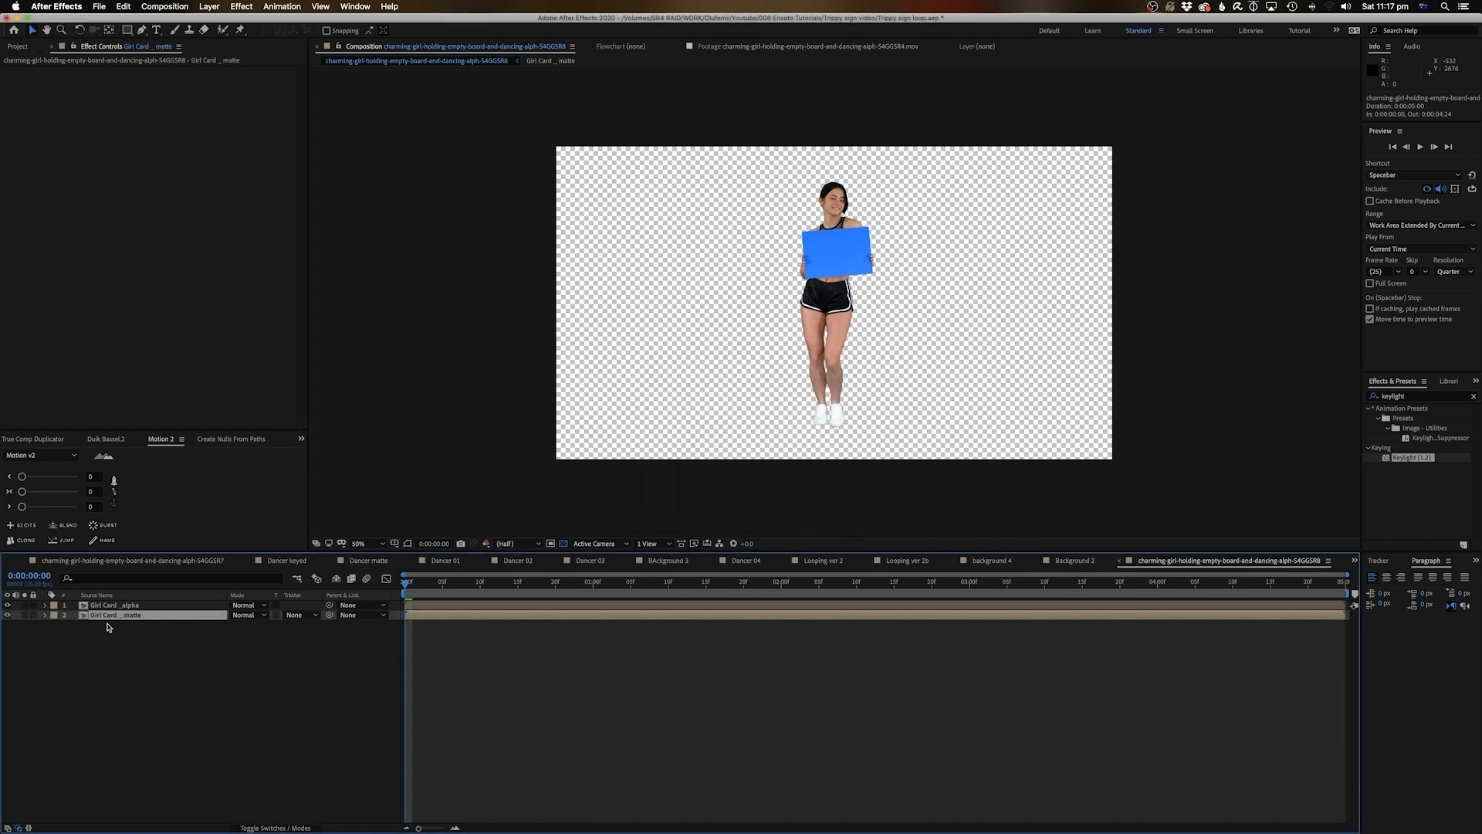
Compare the composition with the Girl Card _ matte layer hidden and shown.
{"action": "left_click", "coordinate": [7, 614]}
{"action": "left_click", "coordinate": [7, 615]}
{"action": "left_click", "coordinate": [28, 643]}
{"action": "left_click", "coordinate": [109, 616]}
{"action": "left_click", "coordinate": [129, 675]}
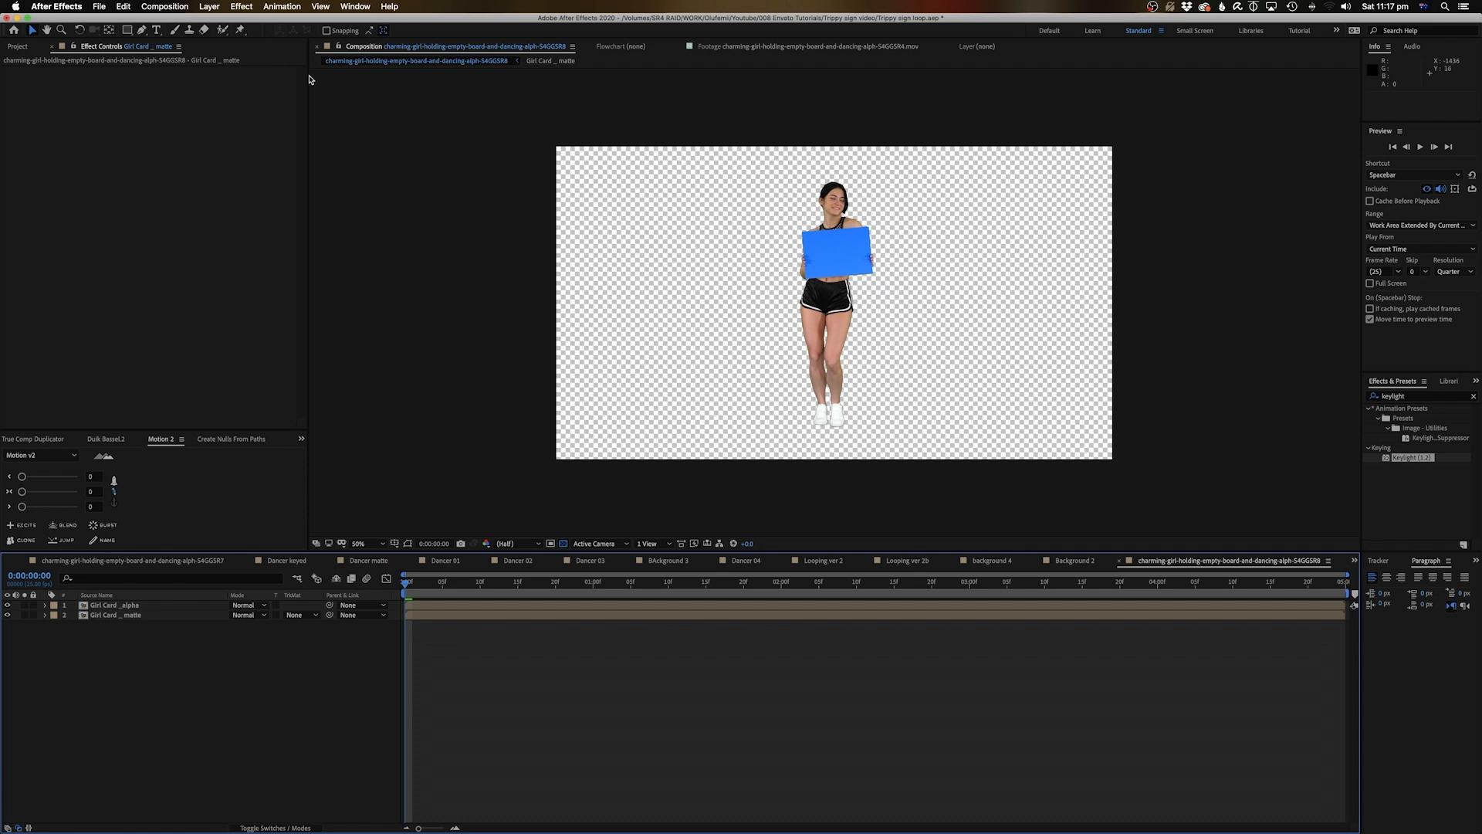
Start a new 3840 by 2160 px solid layer with nothing selected.
{"action": "left_click", "coordinate": [125, 31]}
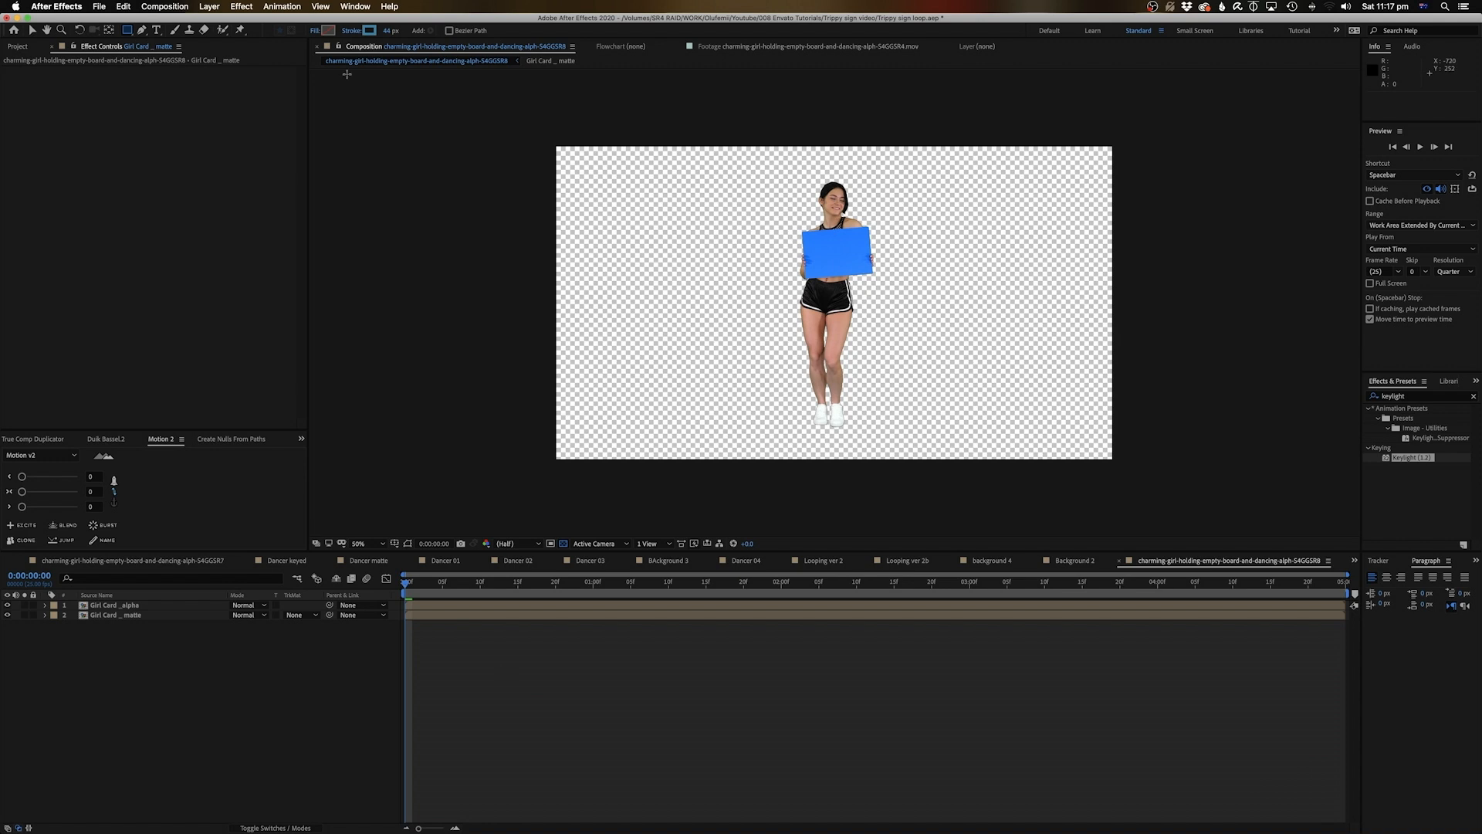
{"action": "left_click", "coordinate": [210, 6]}
{"action": "mouse_move", "coordinate": [219, 18]}
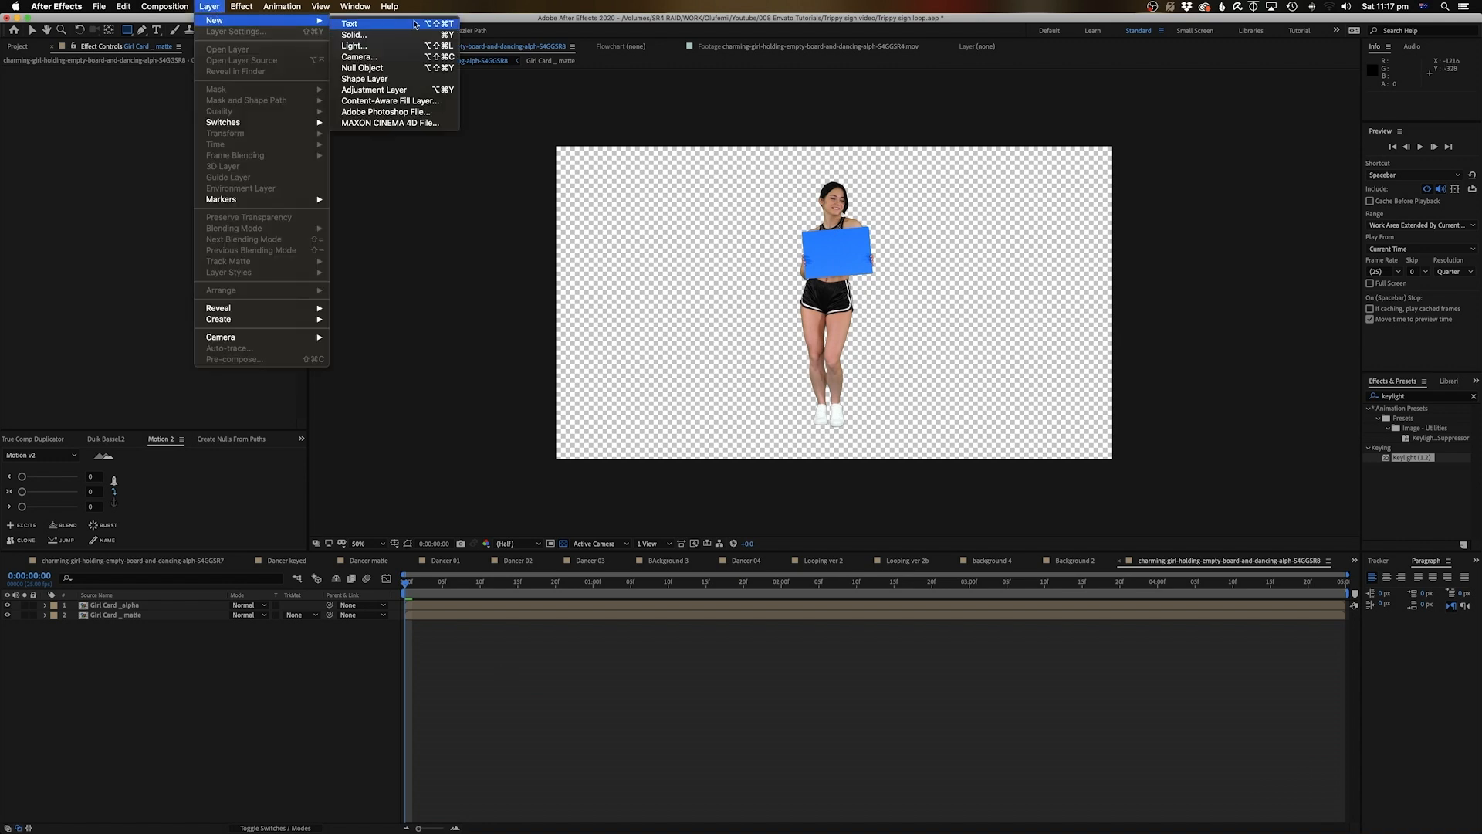
{"action": "left_click", "coordinate": [406, 31]}
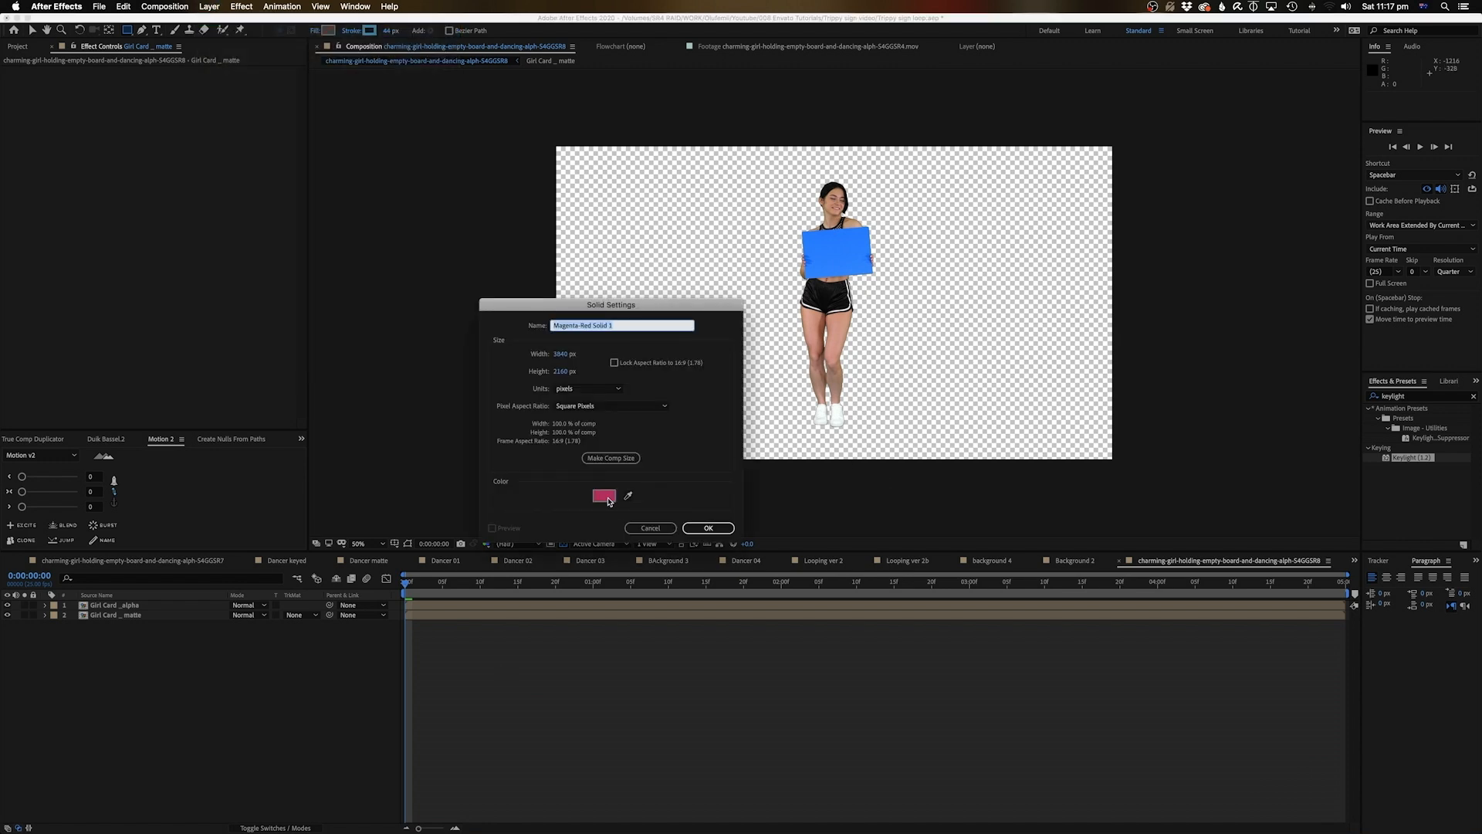
{"action": "left_click", "coordinate": [608, 499]}
{"action": "left_click", "coordinate": [246, 392]}
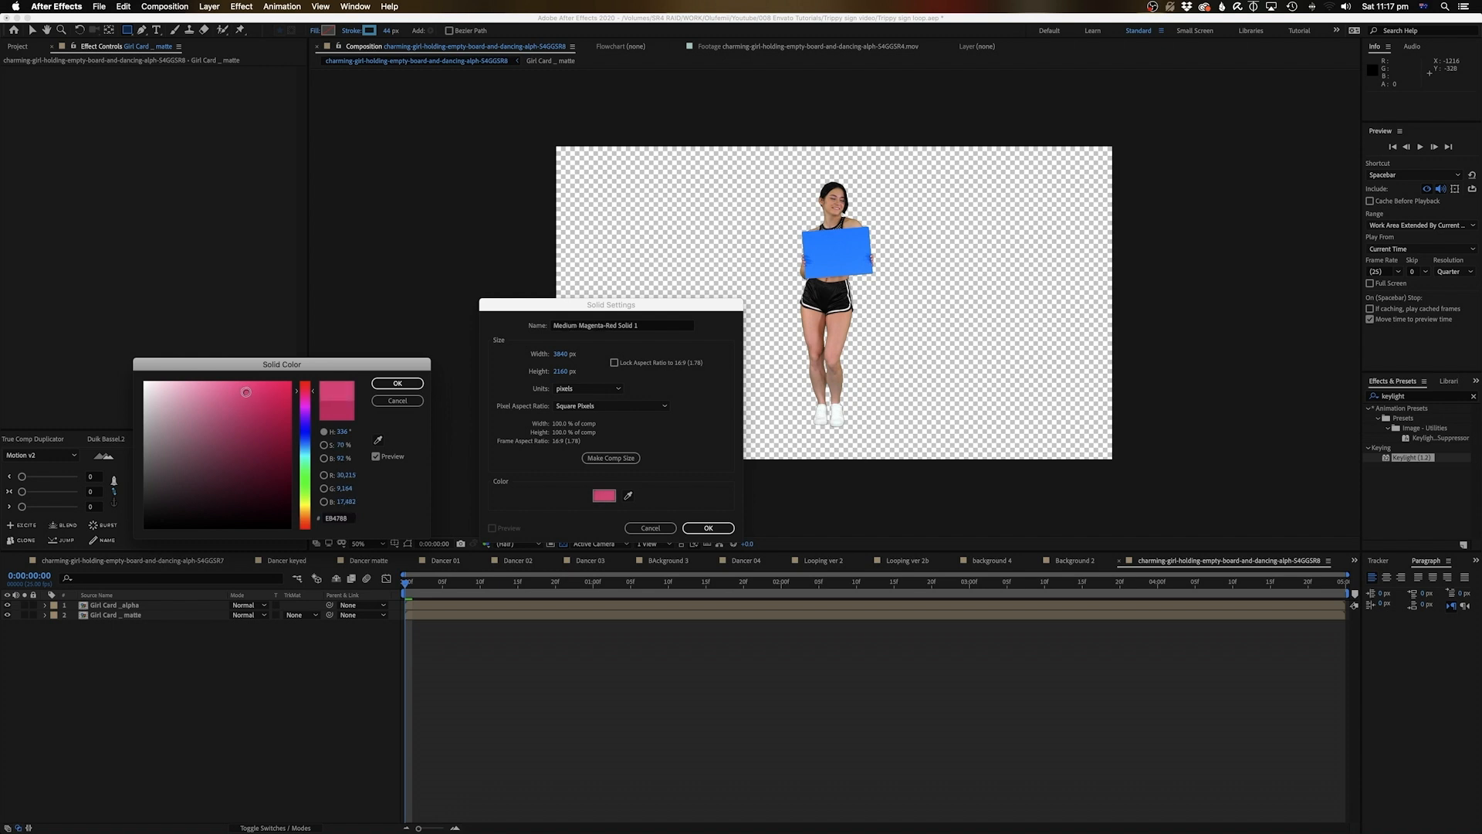
{"action": "left_click", "coordinate": [398, 399]}
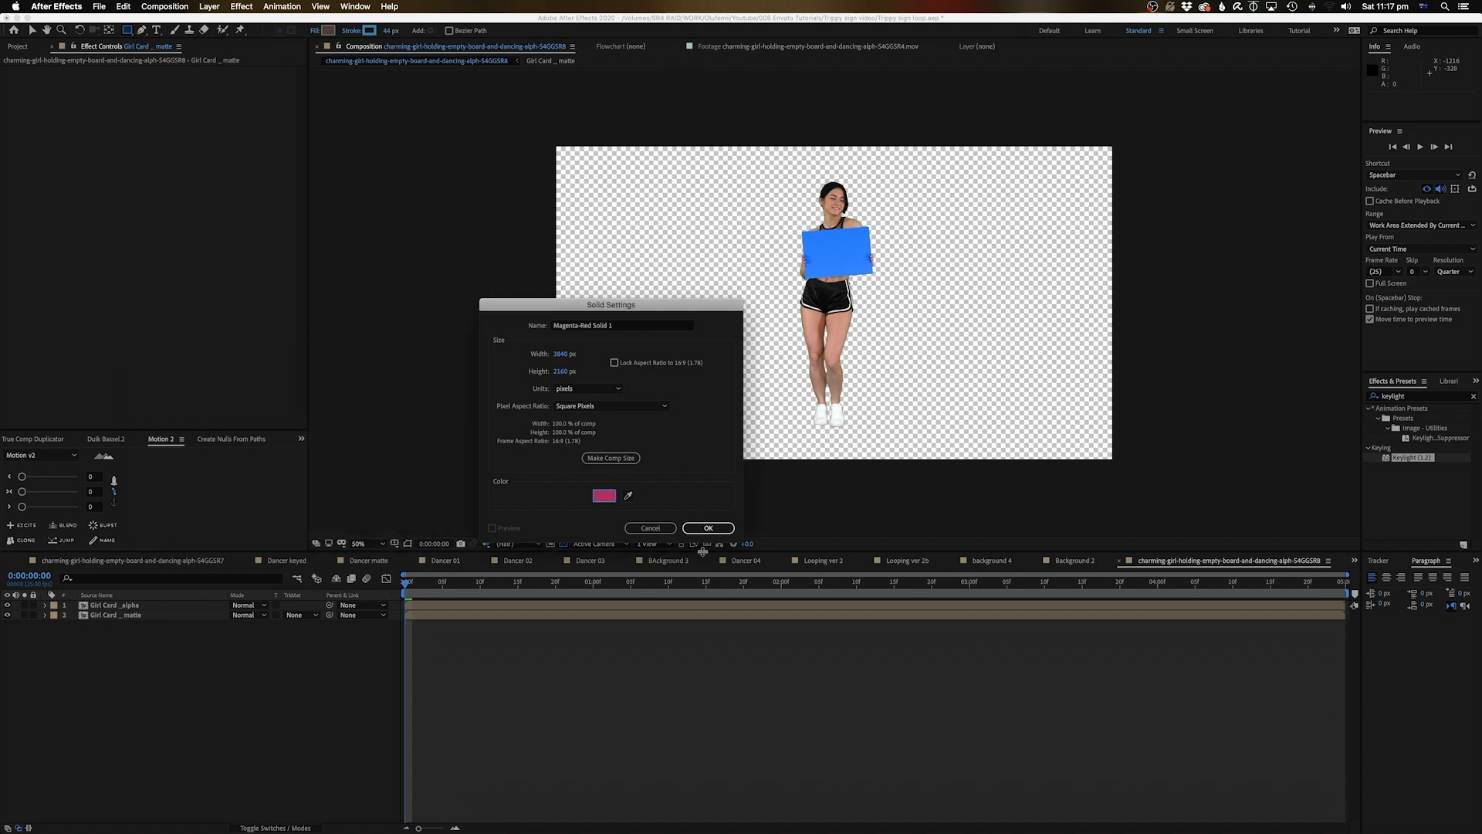
Create the solid in white (FFFFFF) and move it beneath both Girl Card layers.
{"action": "left_click", "coordinate": [605, 495]}
{"action": "left_click_drag", "start_coordinate": [236, 410], "coordinate": [122, 332]}
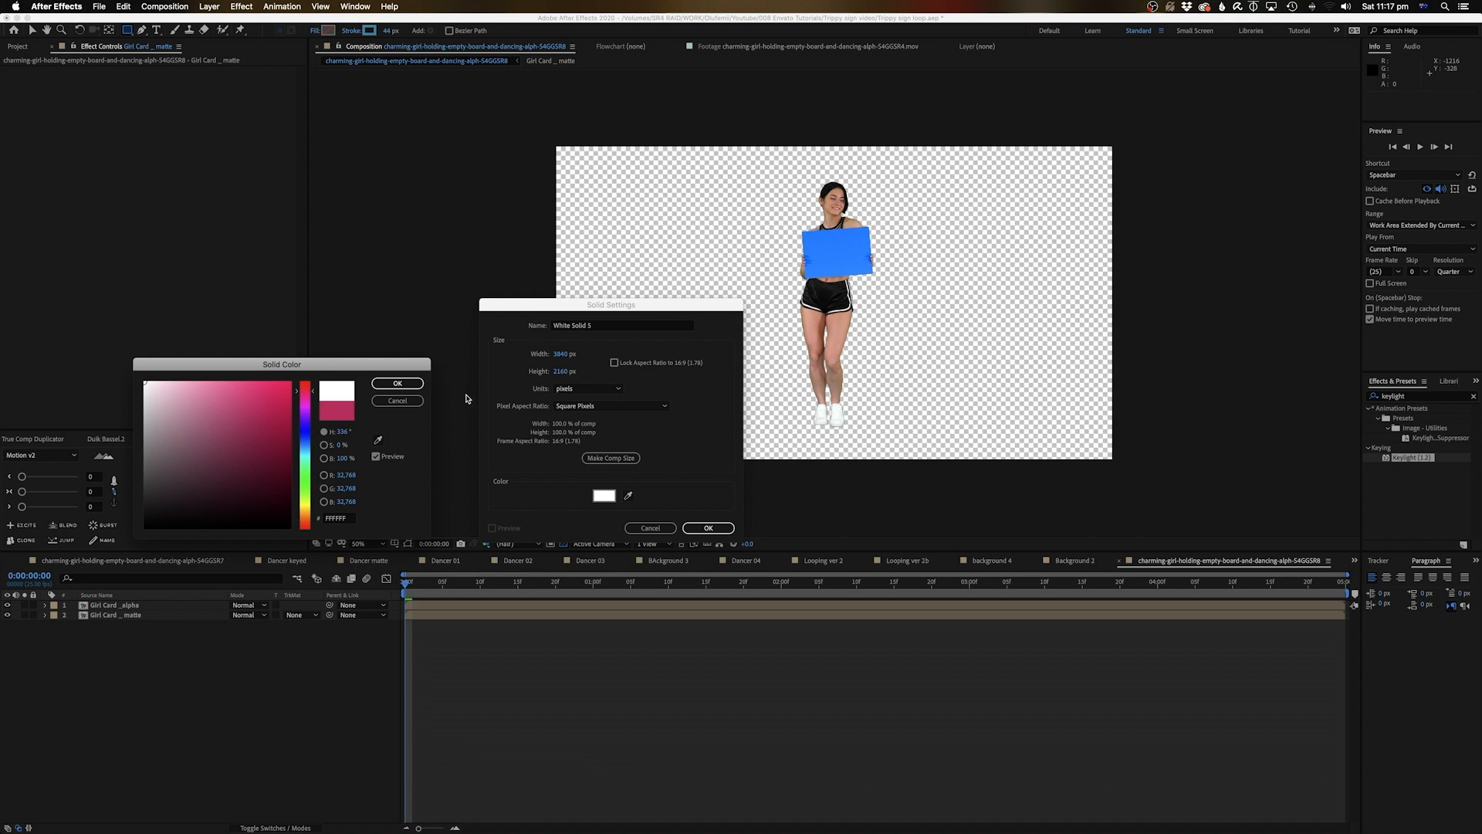
{"action": "left_click", "coordinate": [398, 383]}
{"action": "left_click", "coordinate": [708, 527]}
{"action": "left_click_drag", "start_coordinate": [108, 607], "coordinate": [105, 655]}
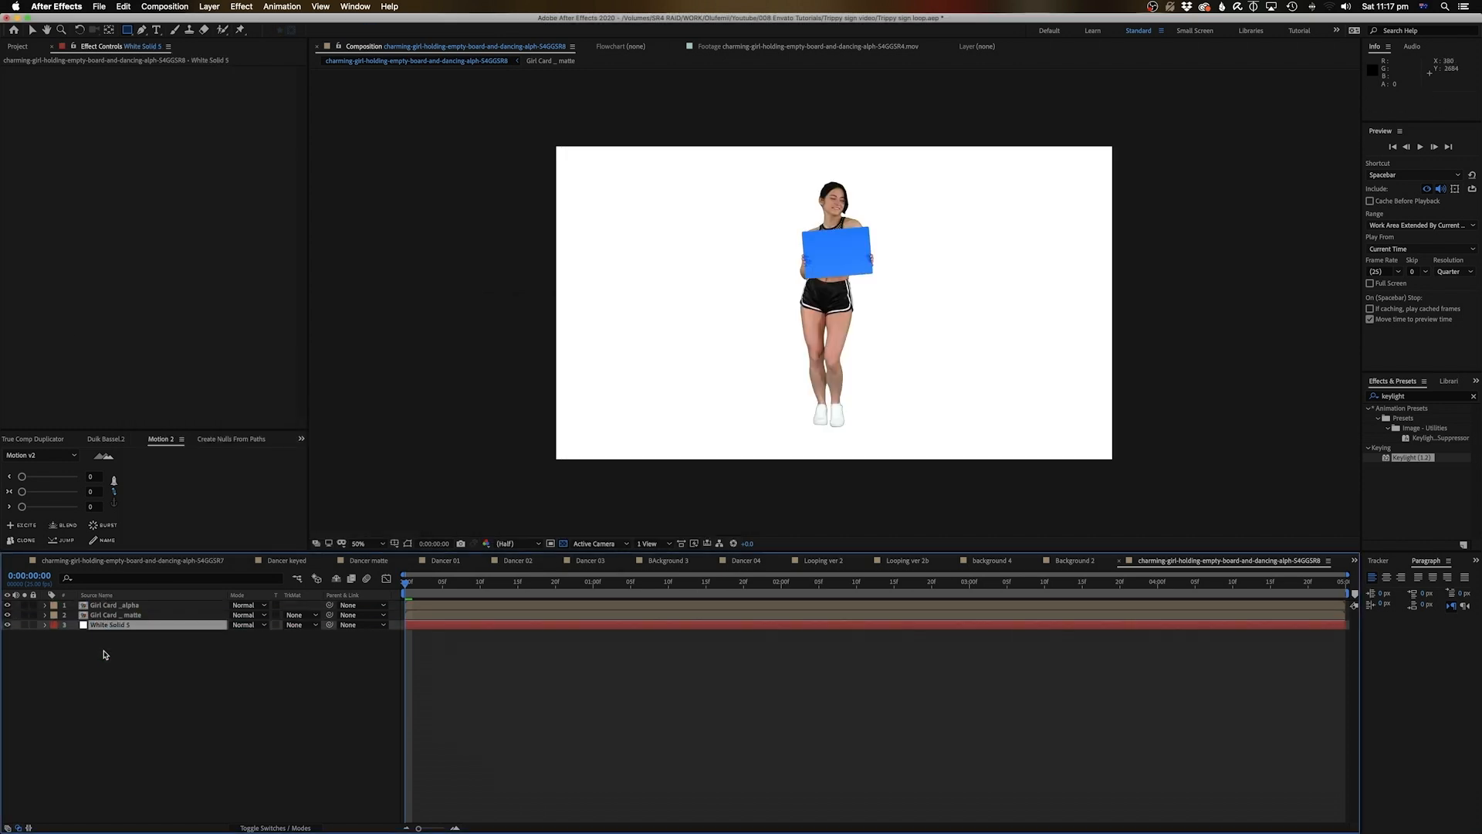
{"action": "left_click", "coordinate": [123, 633]}
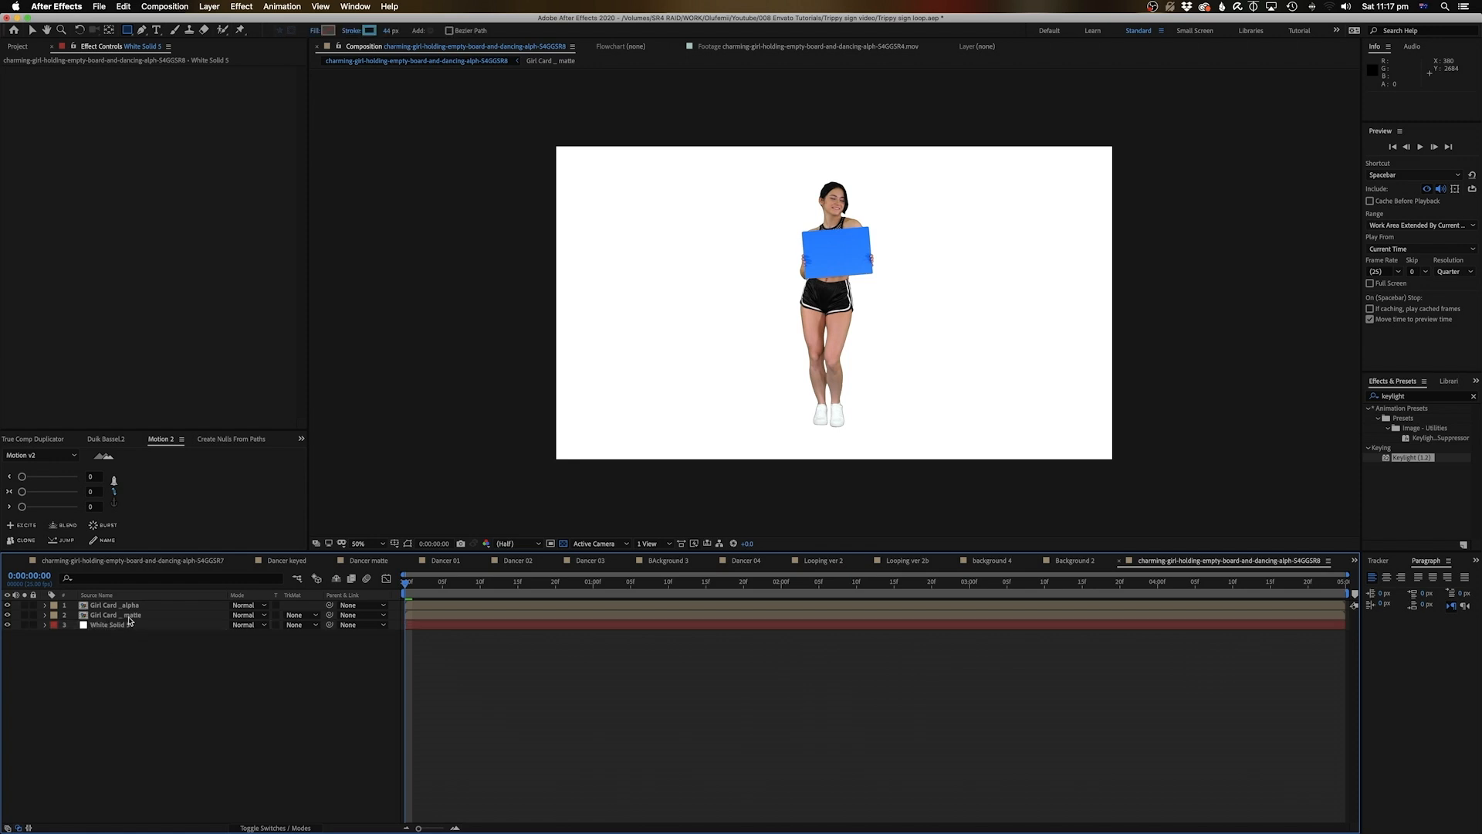
Hide the Girl Card _ matte layer and the white solid, leaving only Girl Card _alpha displayed.
{"action": "left_click", "coordinate": [129, 616]}
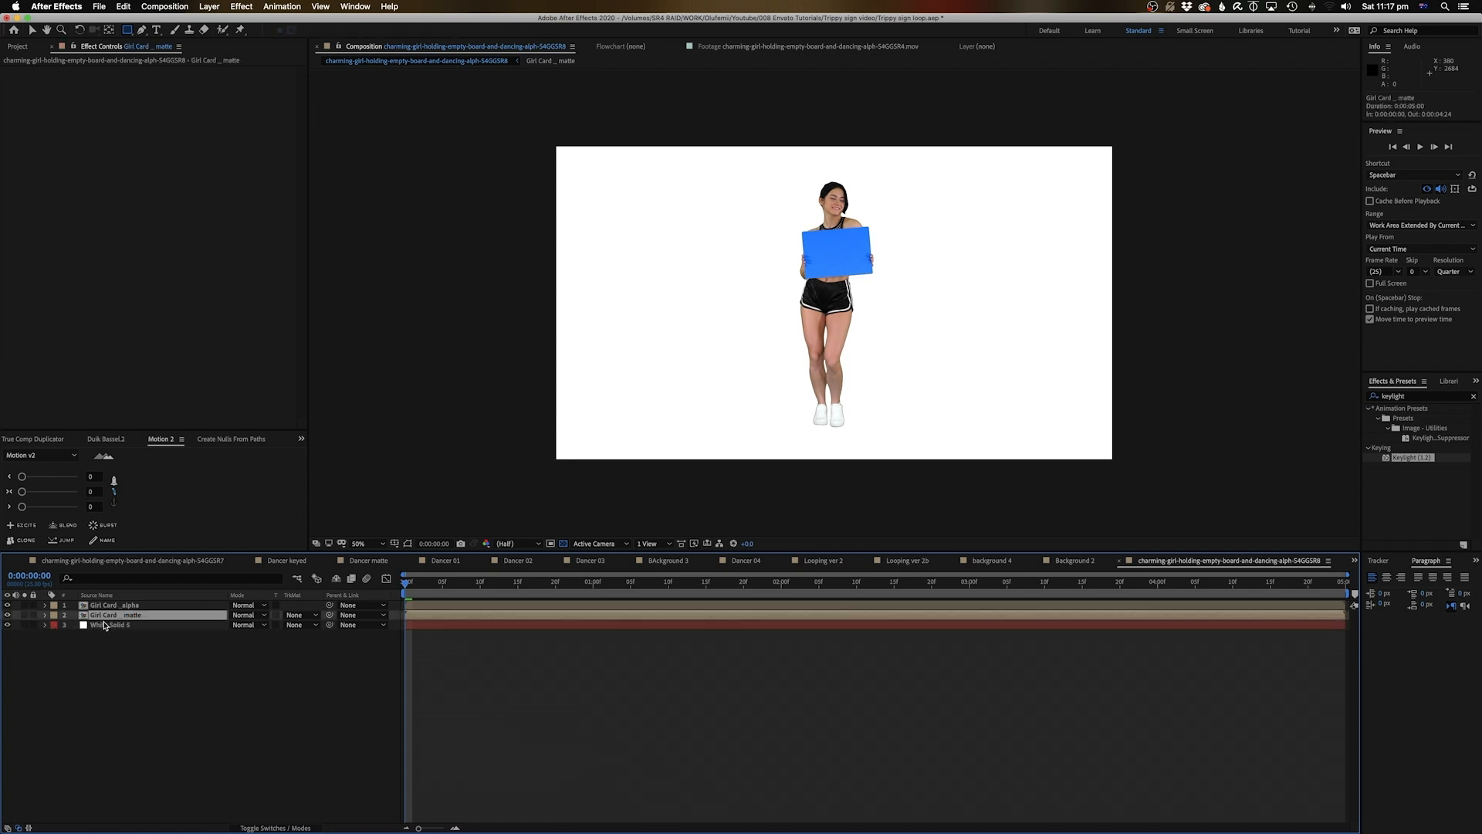
{"action": "left_click_drag", "start_coordinate": [9, 615], "coordinate": [8, 626]}
{"action": "left_click", "coordinate": [124, 608]}
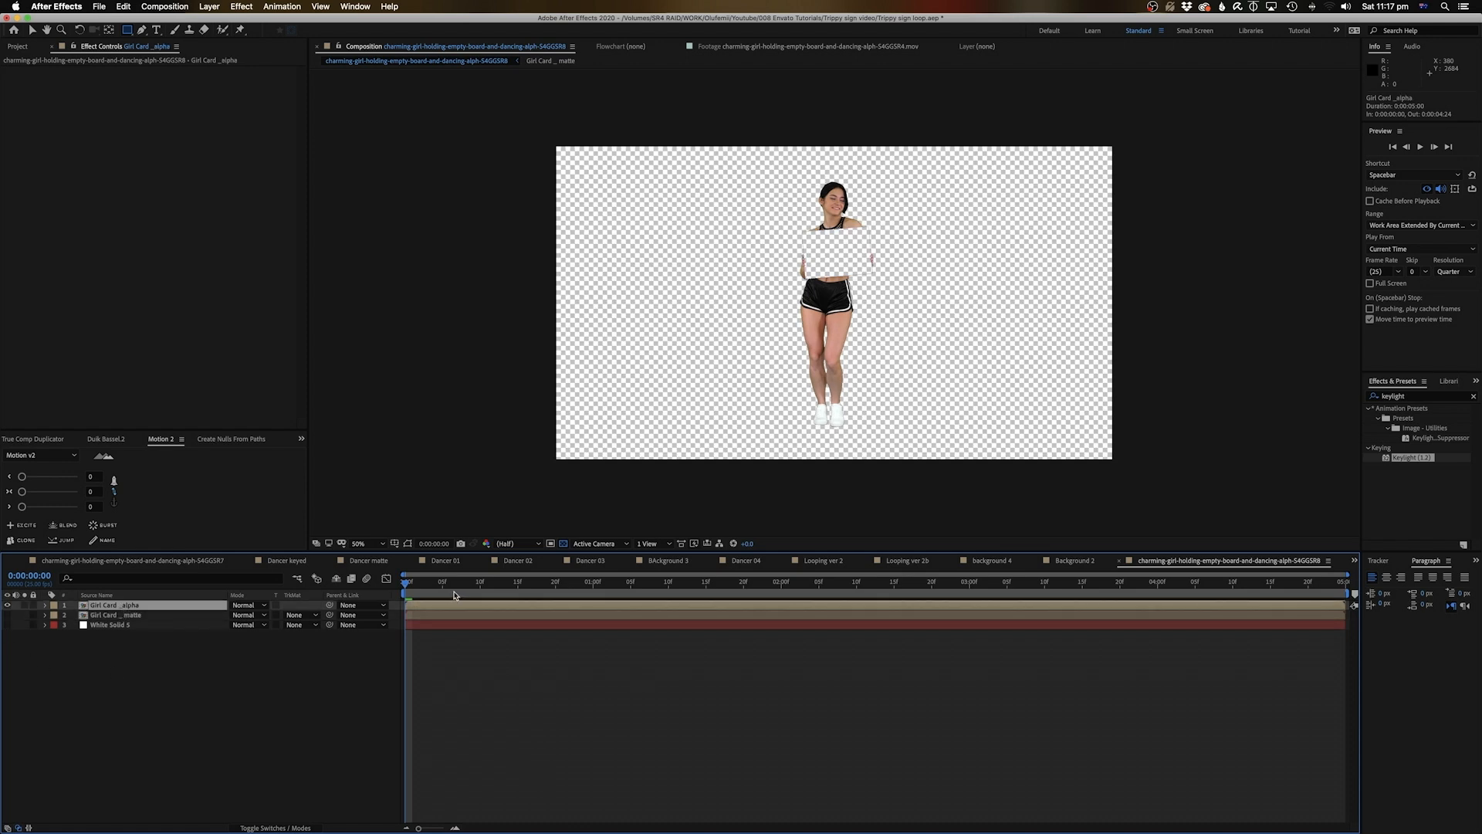
{"action": "left_click", "coordinate": [108, 625]}
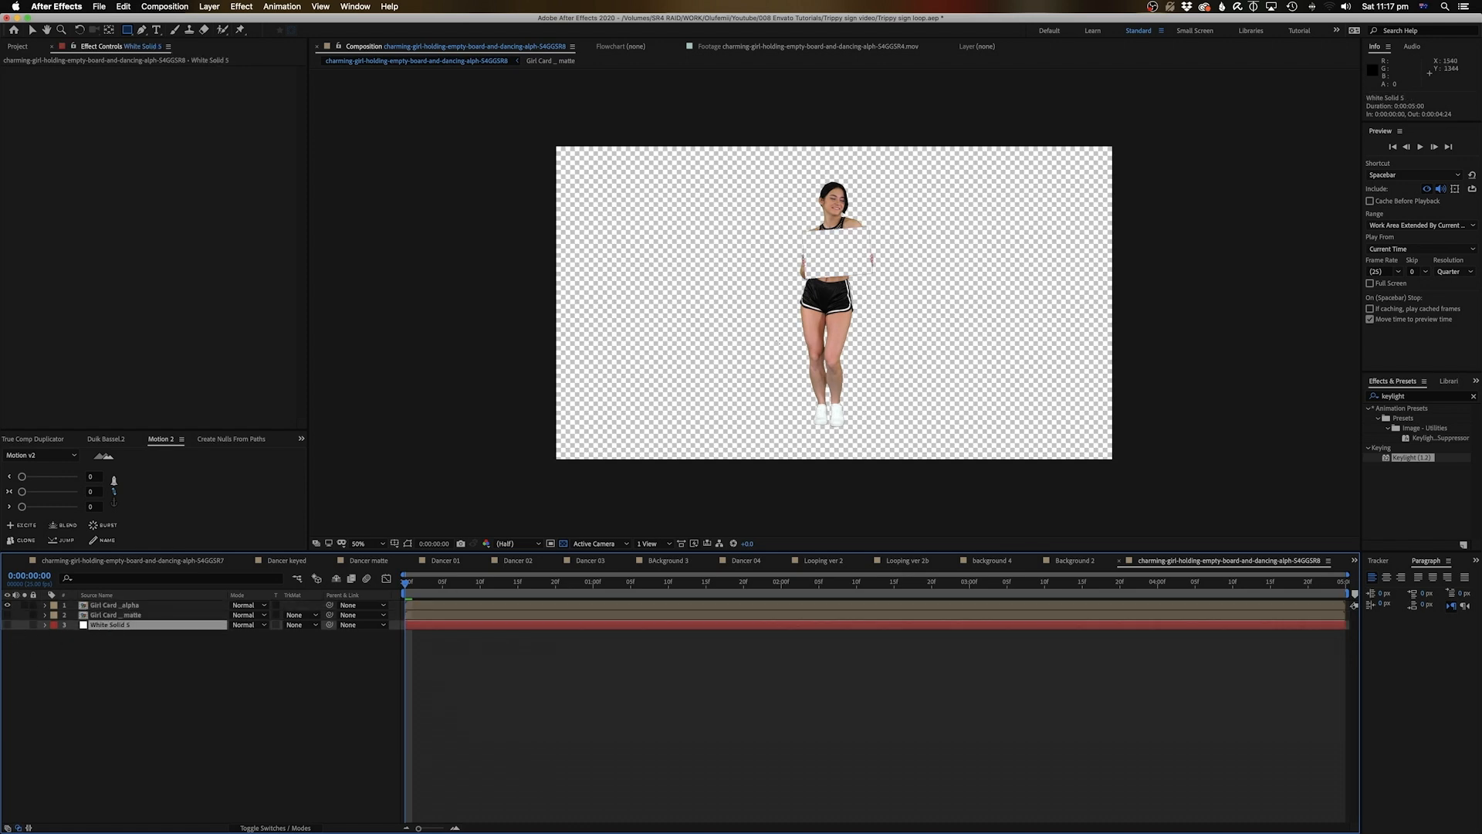
Show the white solid behind Girl Card _alpha and inspect the keyed board's edges up close.
{"action": "key", "text": "slash"}
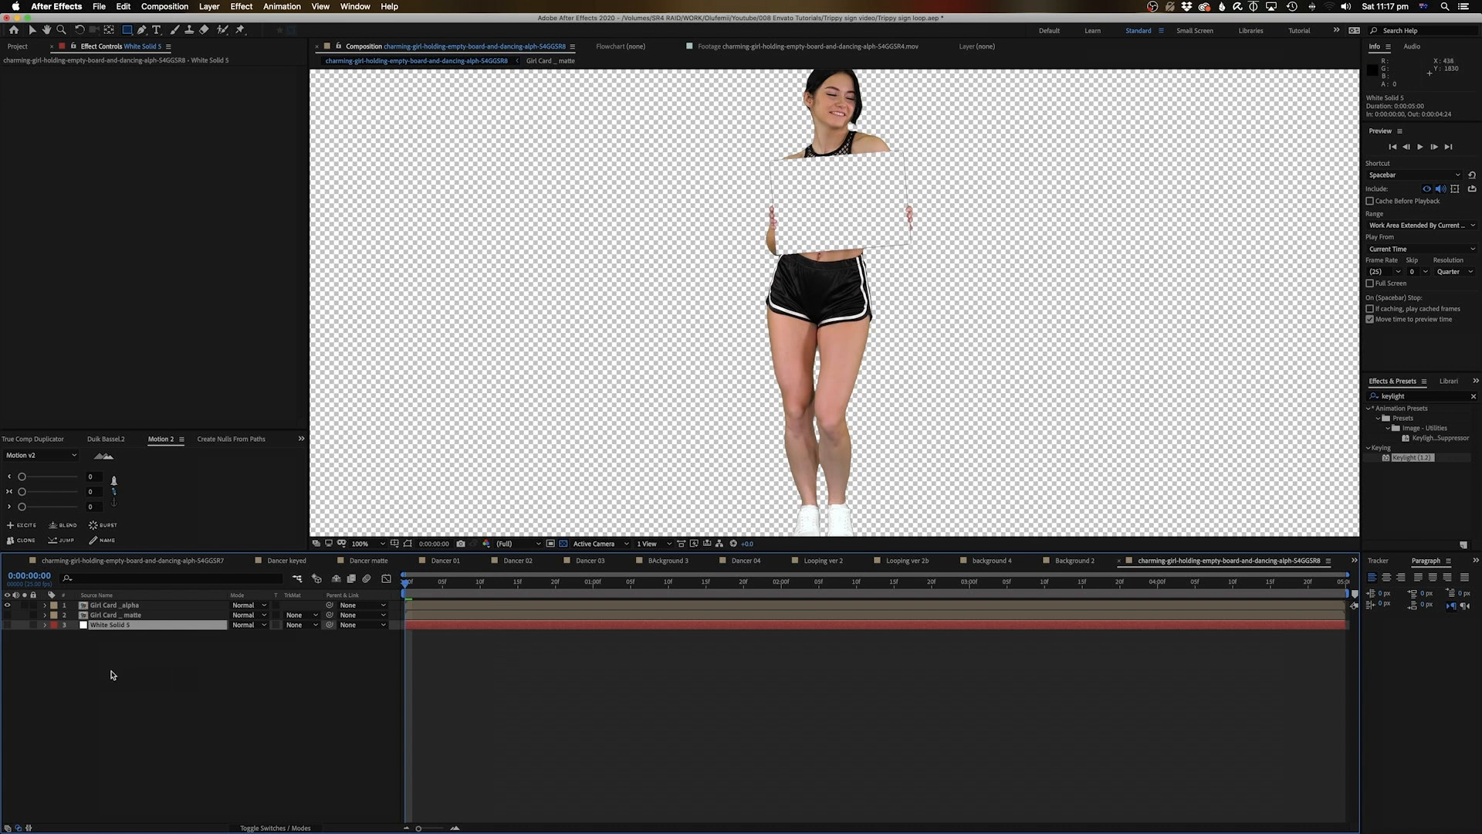
{"action": "left_click", "coordinate": [7, 626]}
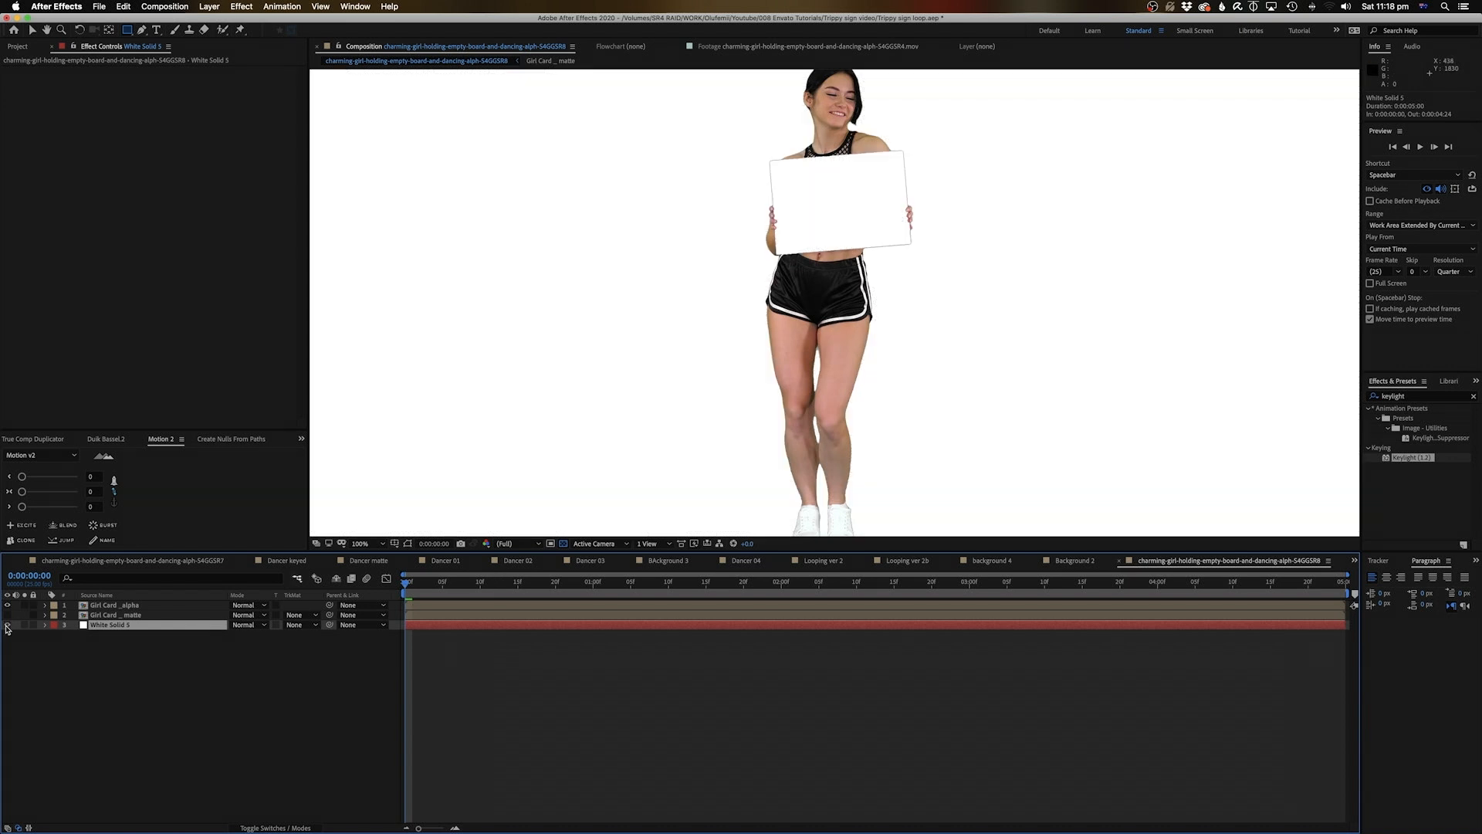
{"action": "key", "text": "comma"}
{"action": "key", "text": "period"}
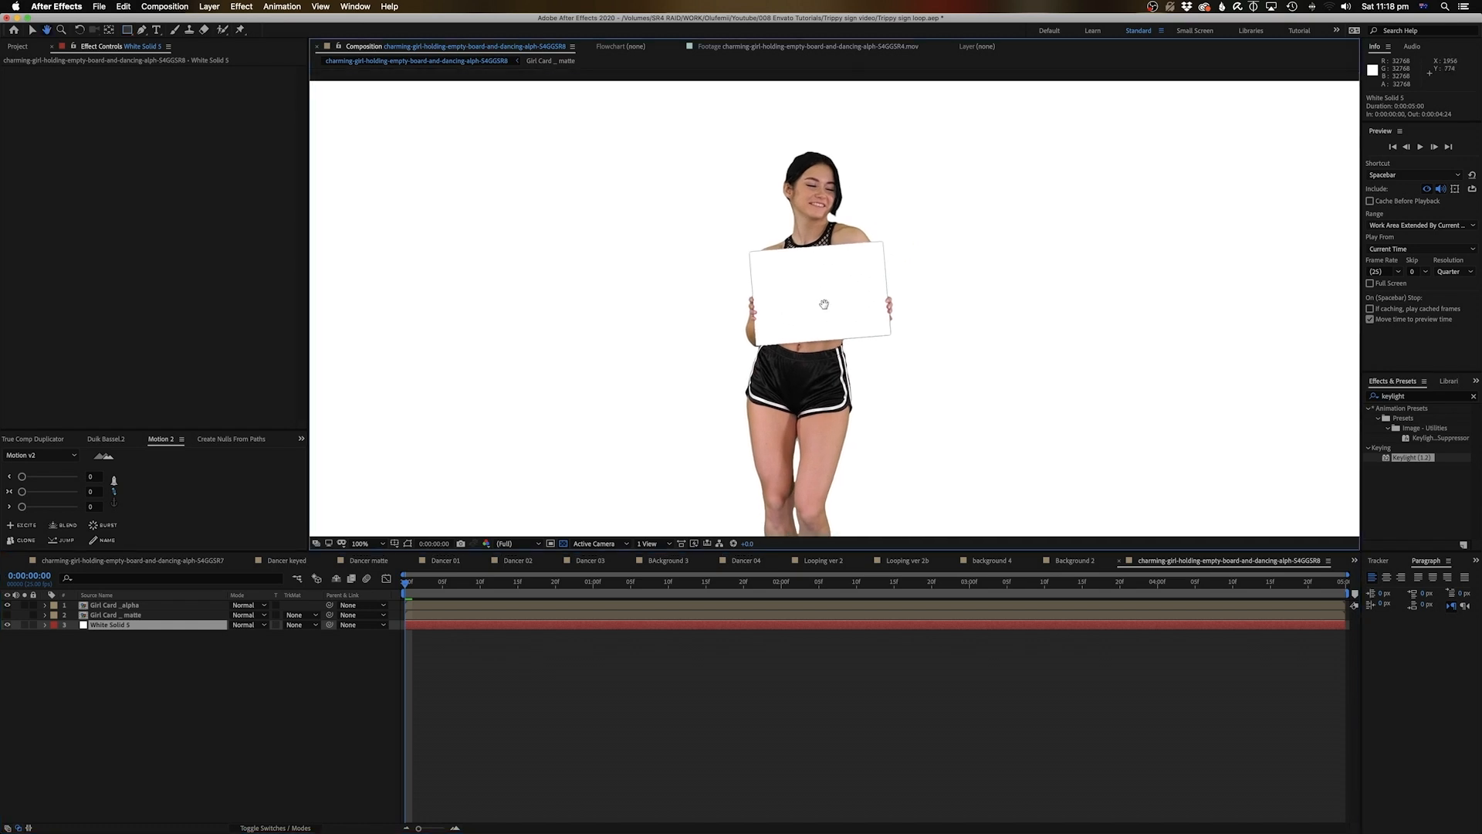
{"action": "scroll", "coordinate": [875, 123], "scroll_direction": "up", "scroll_amount": 2}
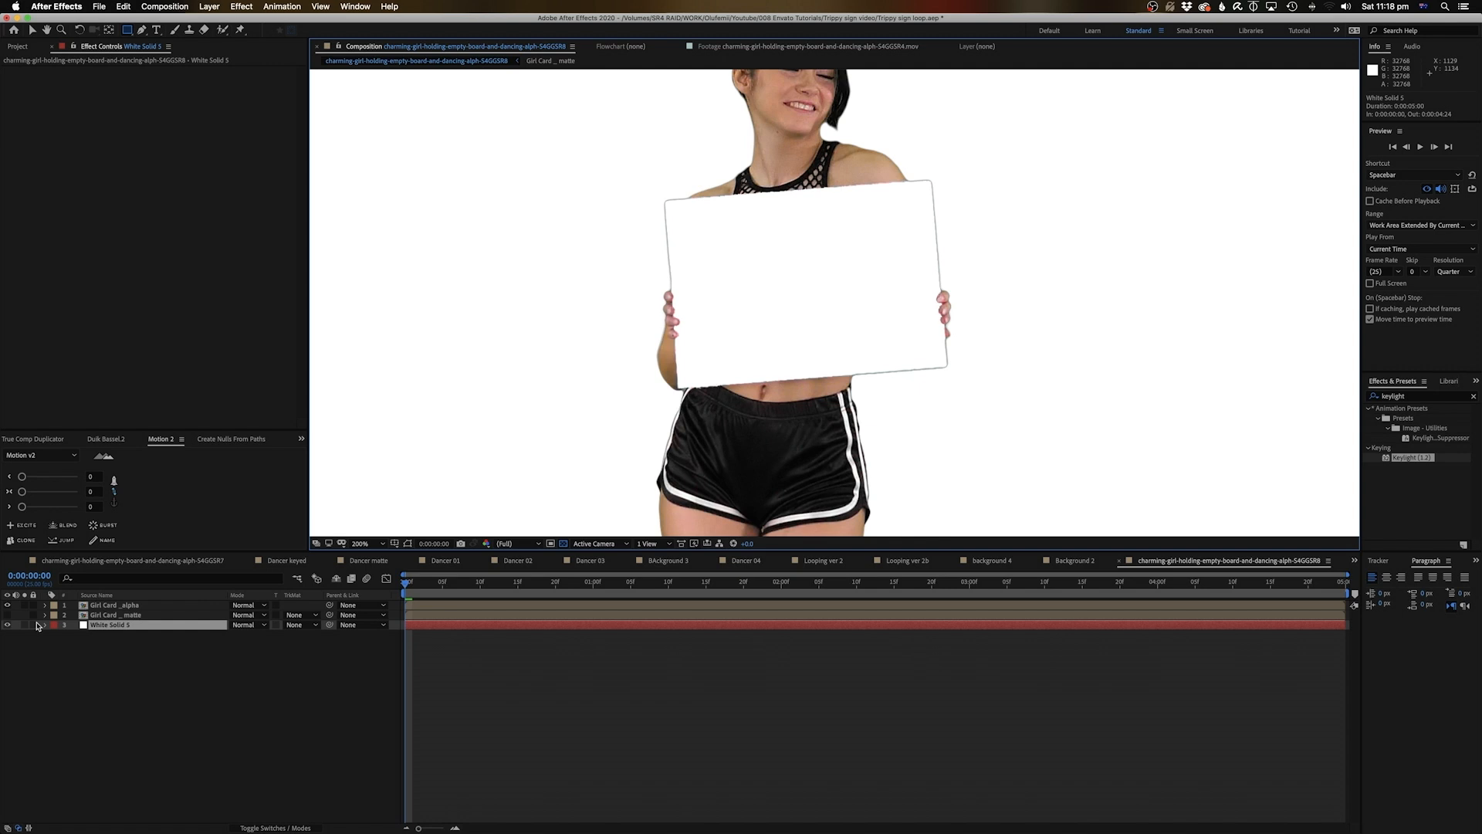
Hide Girl Card _alpha, show Girl Card _ matte, and set the white solid's track matte to Alpha Inverted Matte "Girl Card _ matte".
{"action": "left_click", "coordinate": [8, 605]}
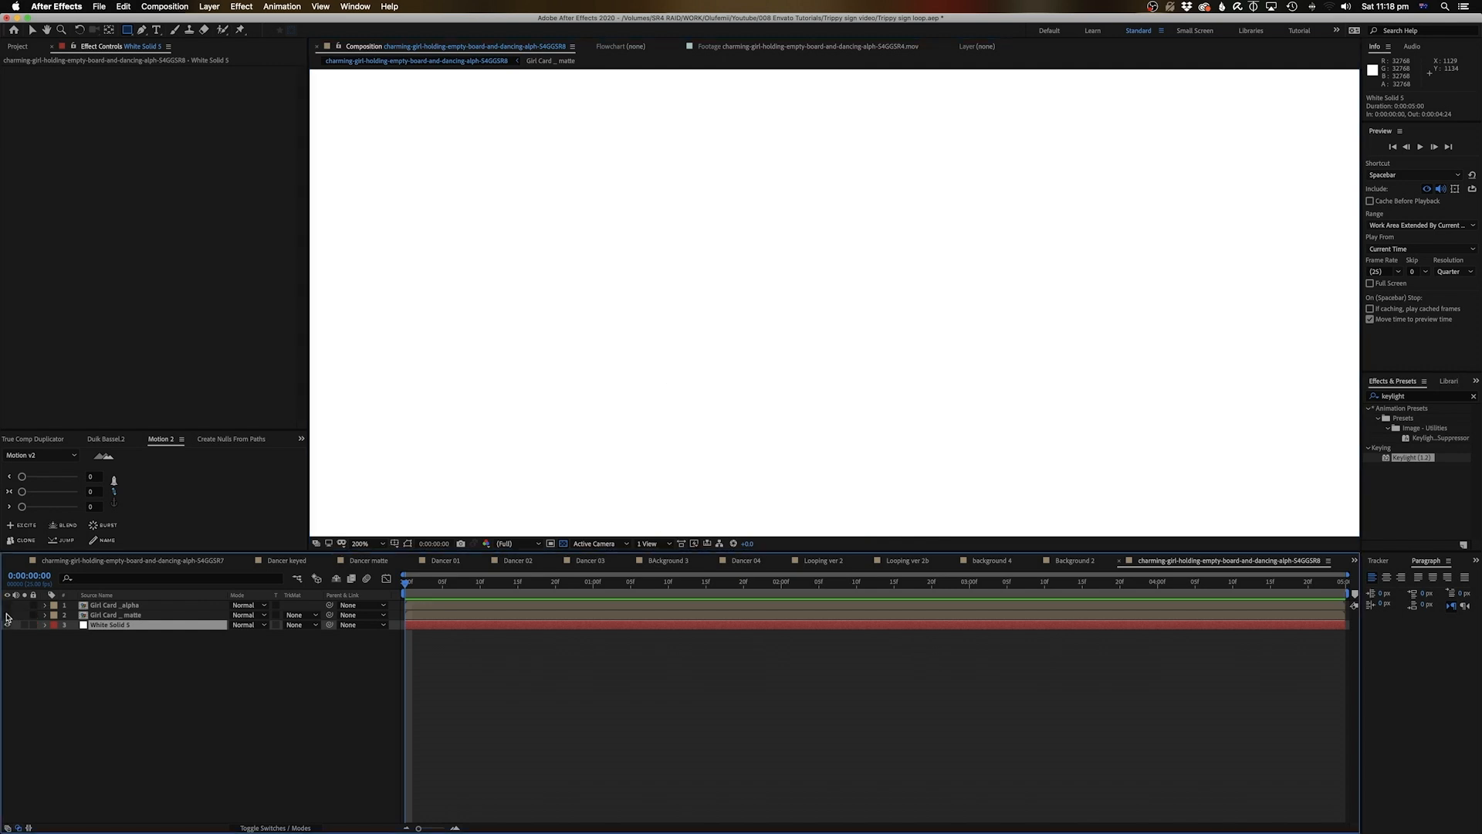
{"action": "left_click", "coordinate": [7, 614]}
{"action": "scroll", "coordinate": [700, 418], "scroll_direction": "down", "scroll_amount": 2}
{"action": "left_click_drag", "start_coordinate": [731, 392], "coordinate": [806, 328]}
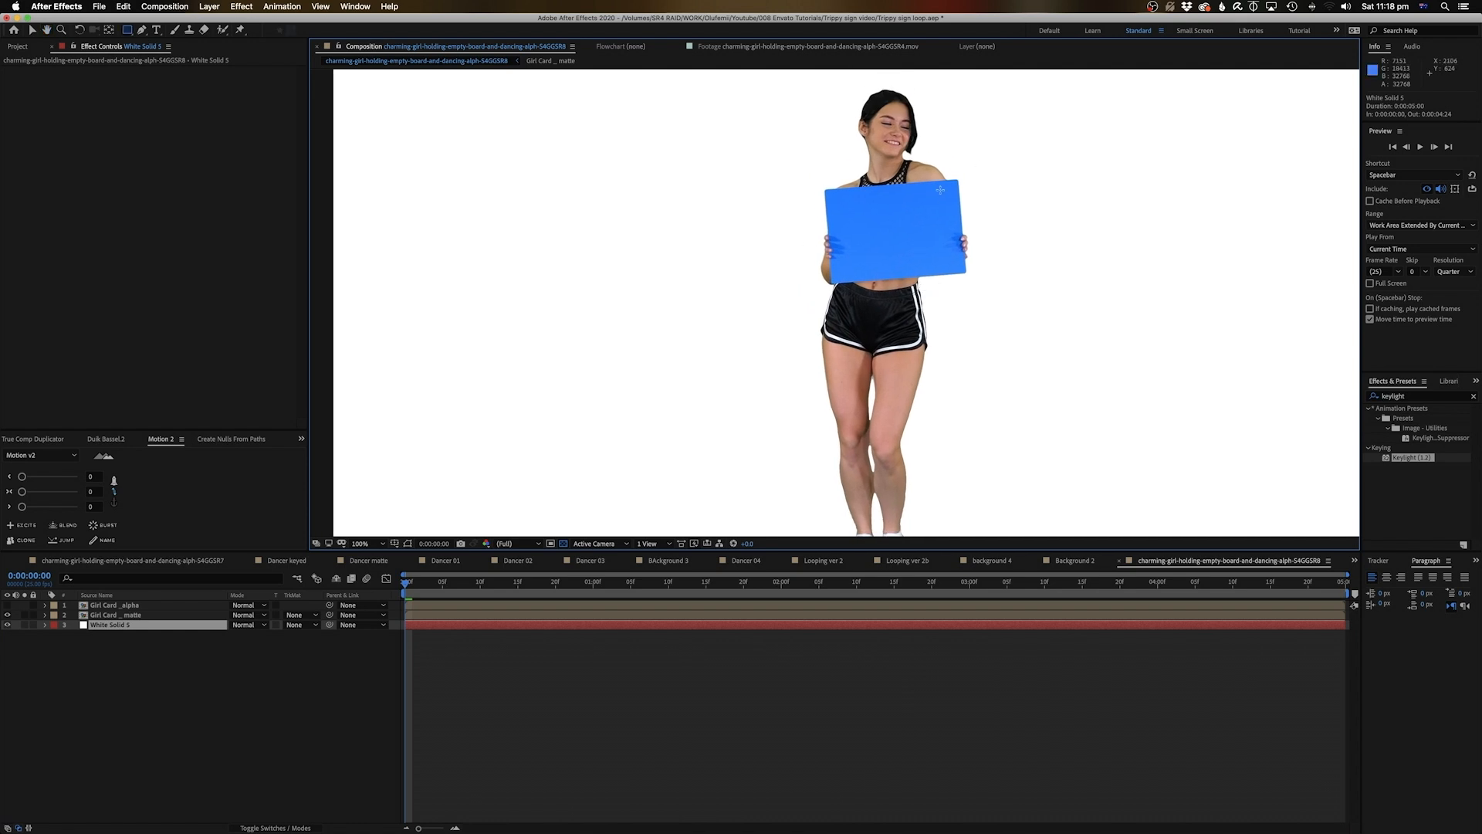
{"action": "left_click", "coordinate": [304, 626]}
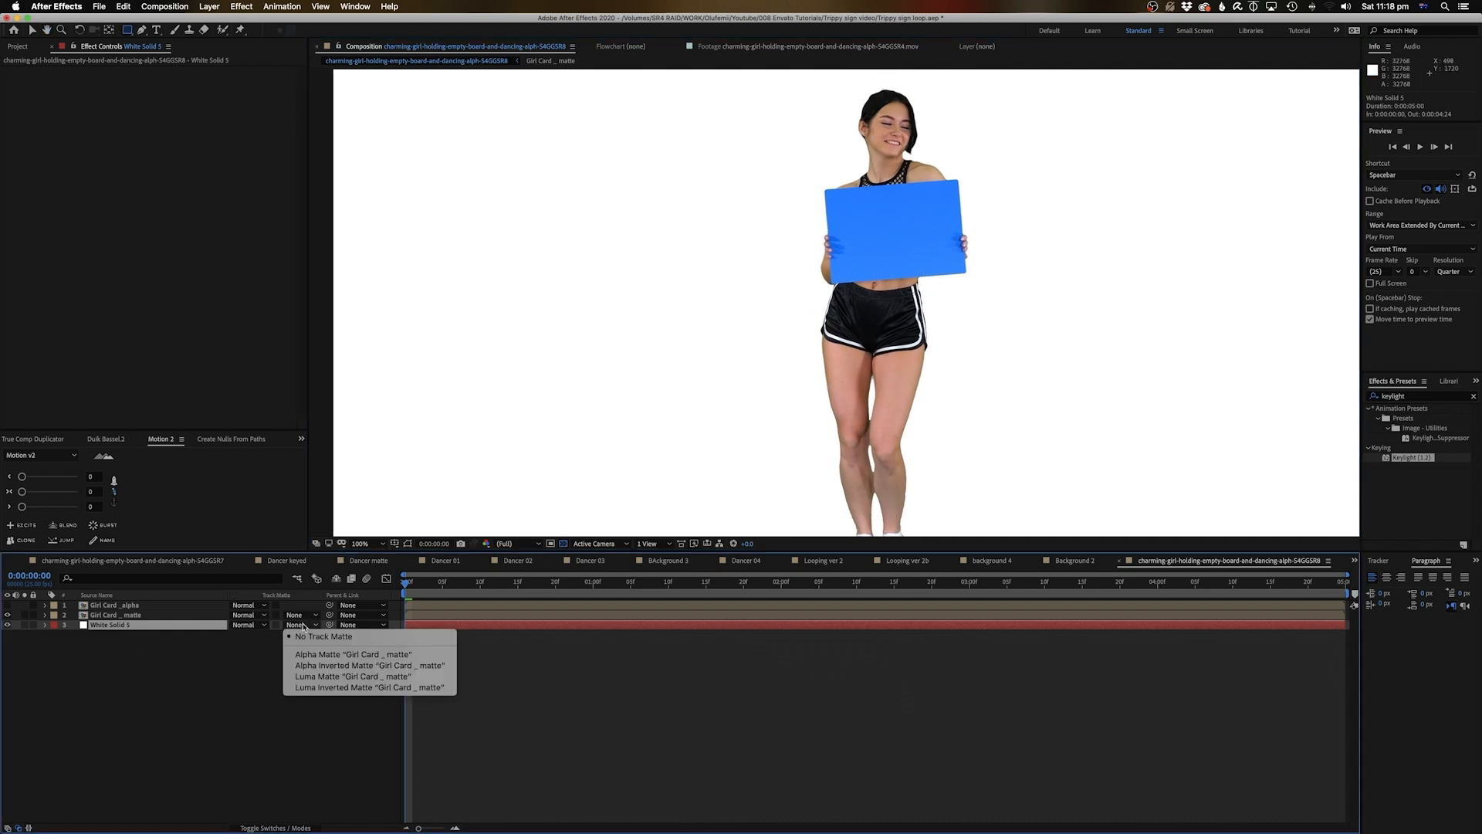
{"action": "left_click", "coordinate": [326, 667]}
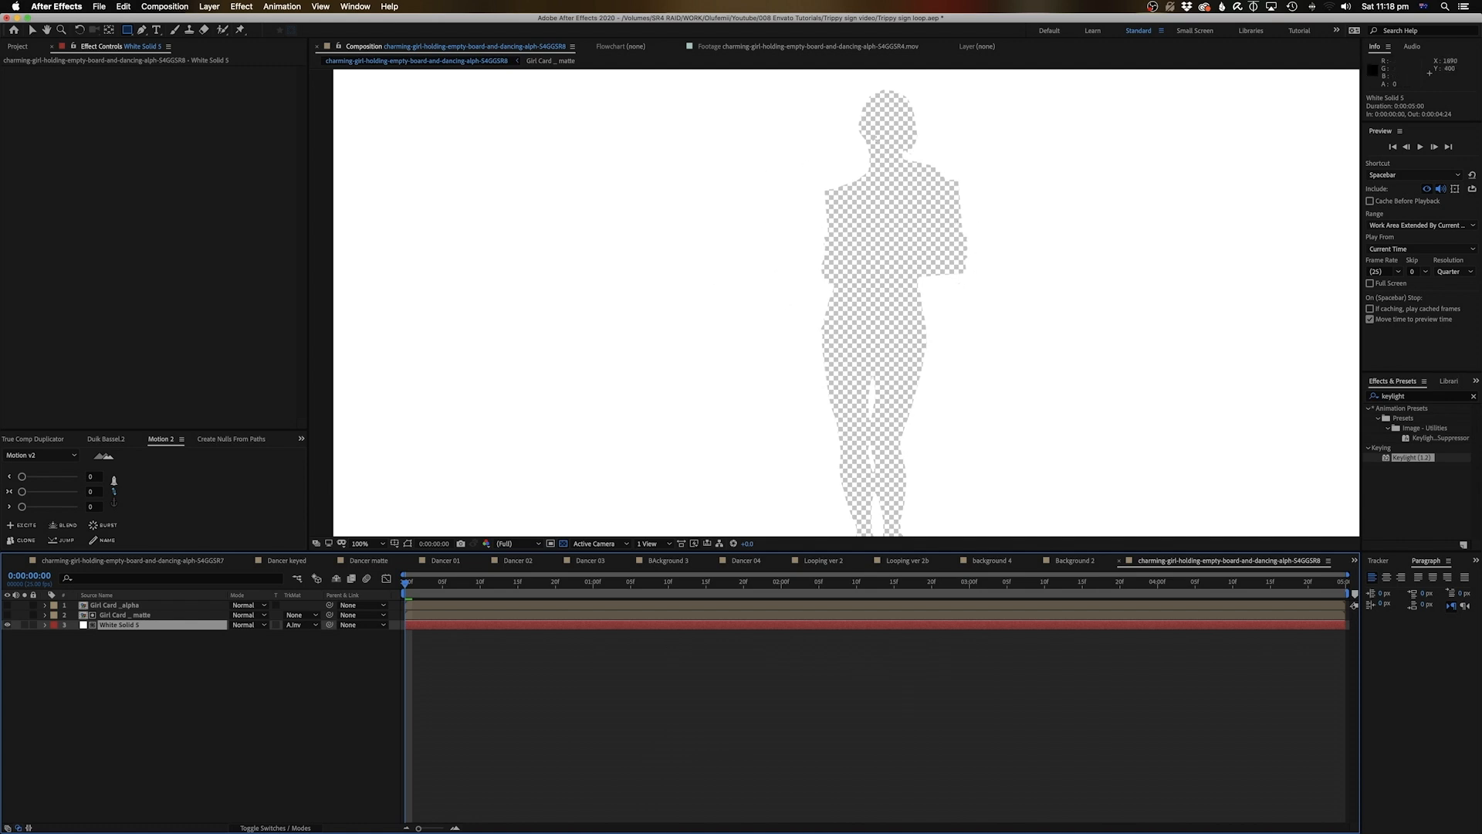
Show Girl Card _alpha again and check the cut-out board against the white solid at different frames.
{"action": "key", "text": "comma"}
{"action": "key", "text": "space"}
{"action": "key", "text": "space"}
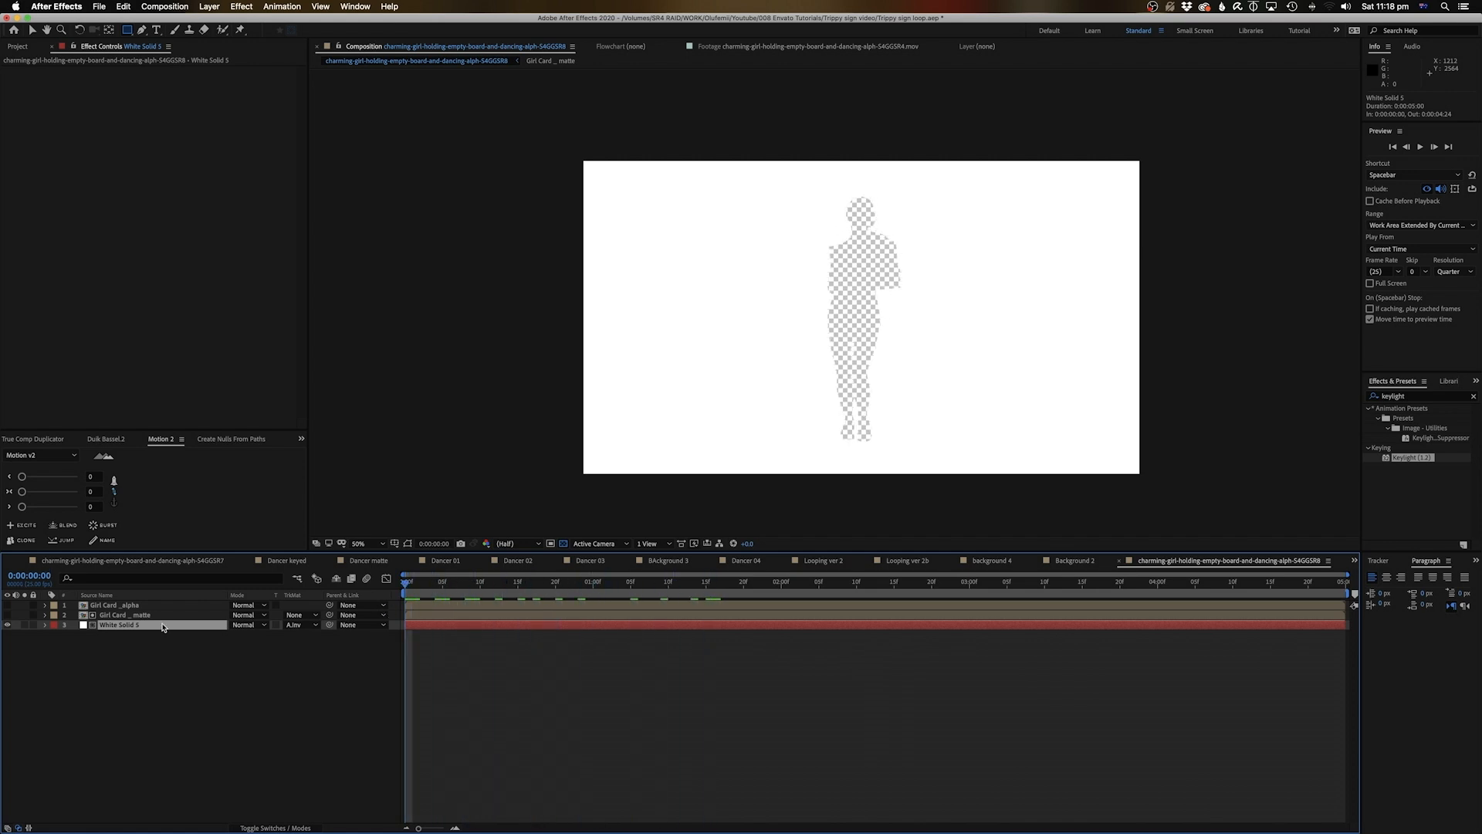
{"action": "left_click", "coordinate": [8, 605]}
{"action": "key", "text": "period"}
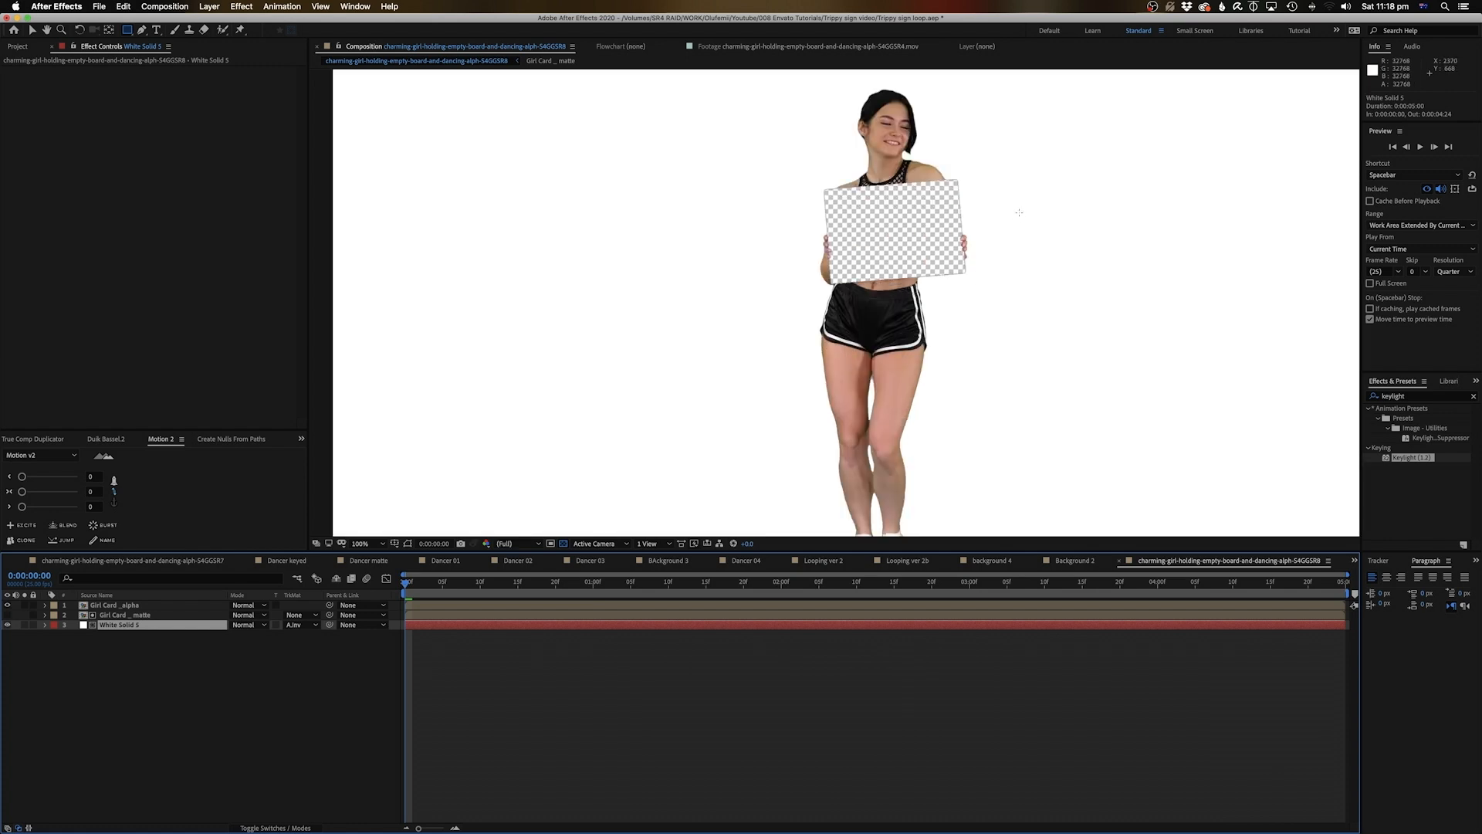
{"action": "left_click_drag", "start_coordinate": [975, 245], "coordinate": [947, 309]}
{"action": "left_click_drag", "start_coordinate": [467, 585], "coordinate": [797, 594]}
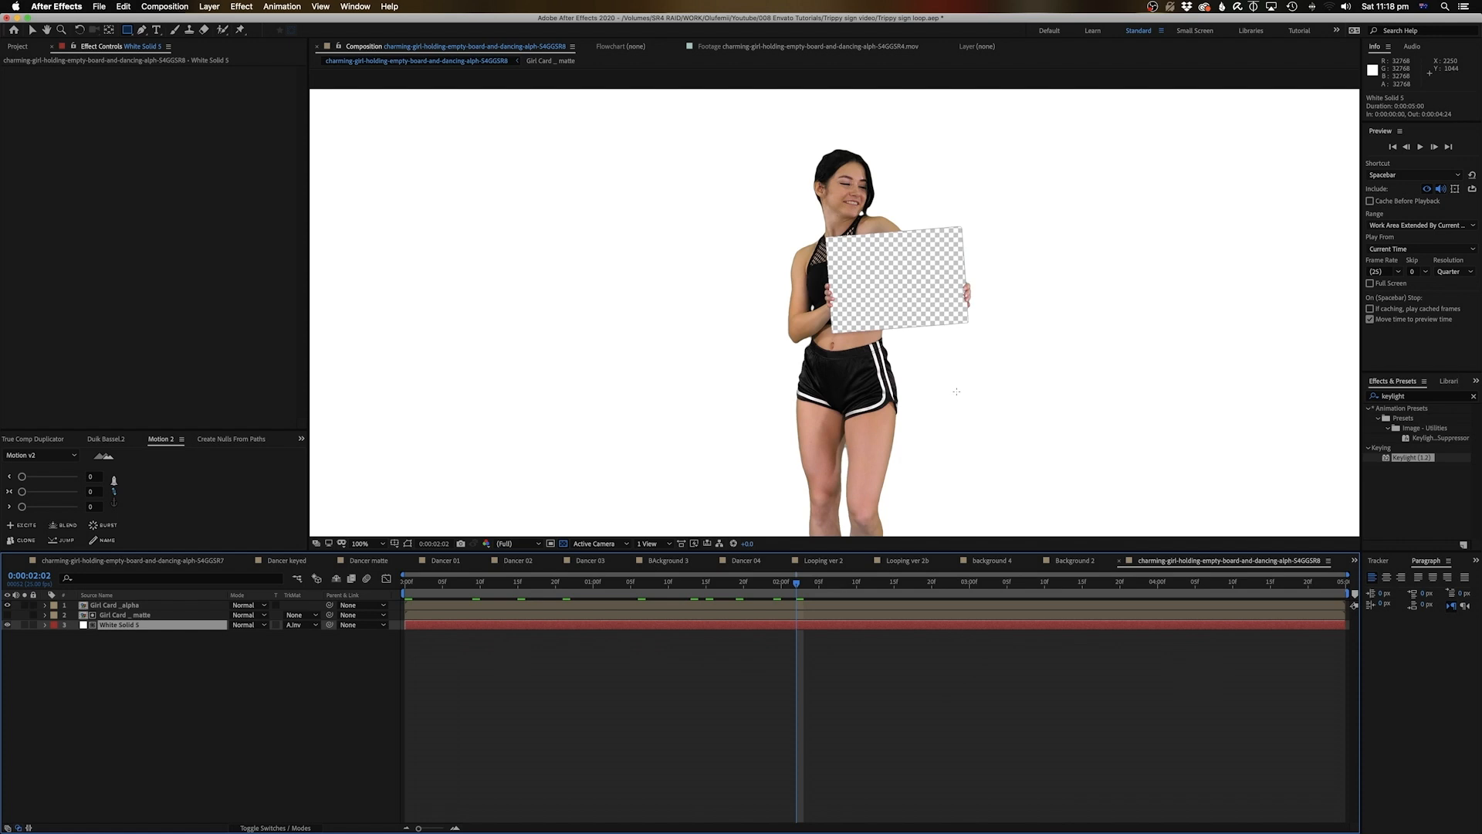
{"action": "key", "text": "comma"}
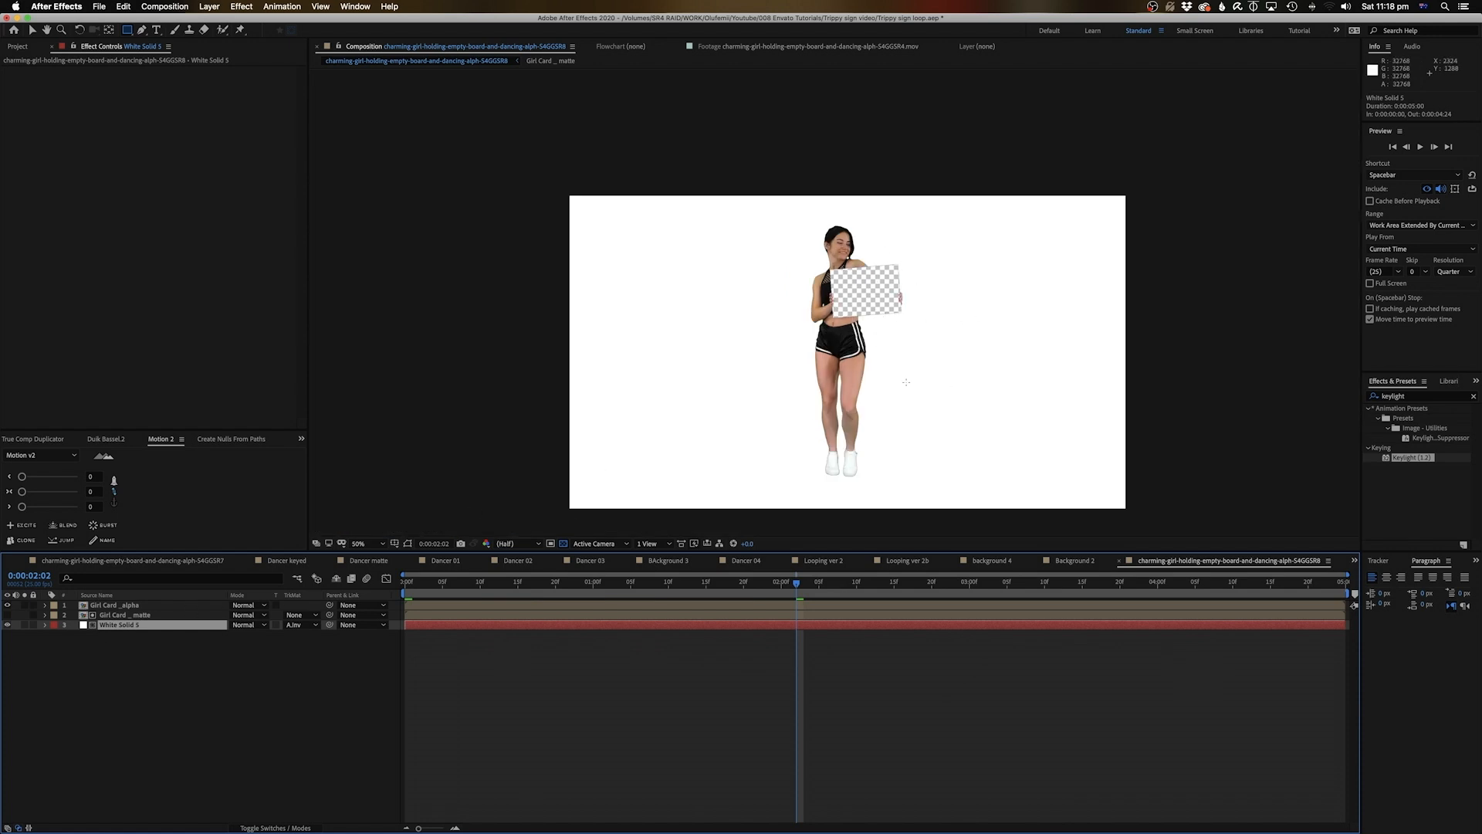
{"action": "key", "text": "period"}
{"action": "key", "text": "comma"}
{"action": "left_click", "coordinate": [199, 707]}
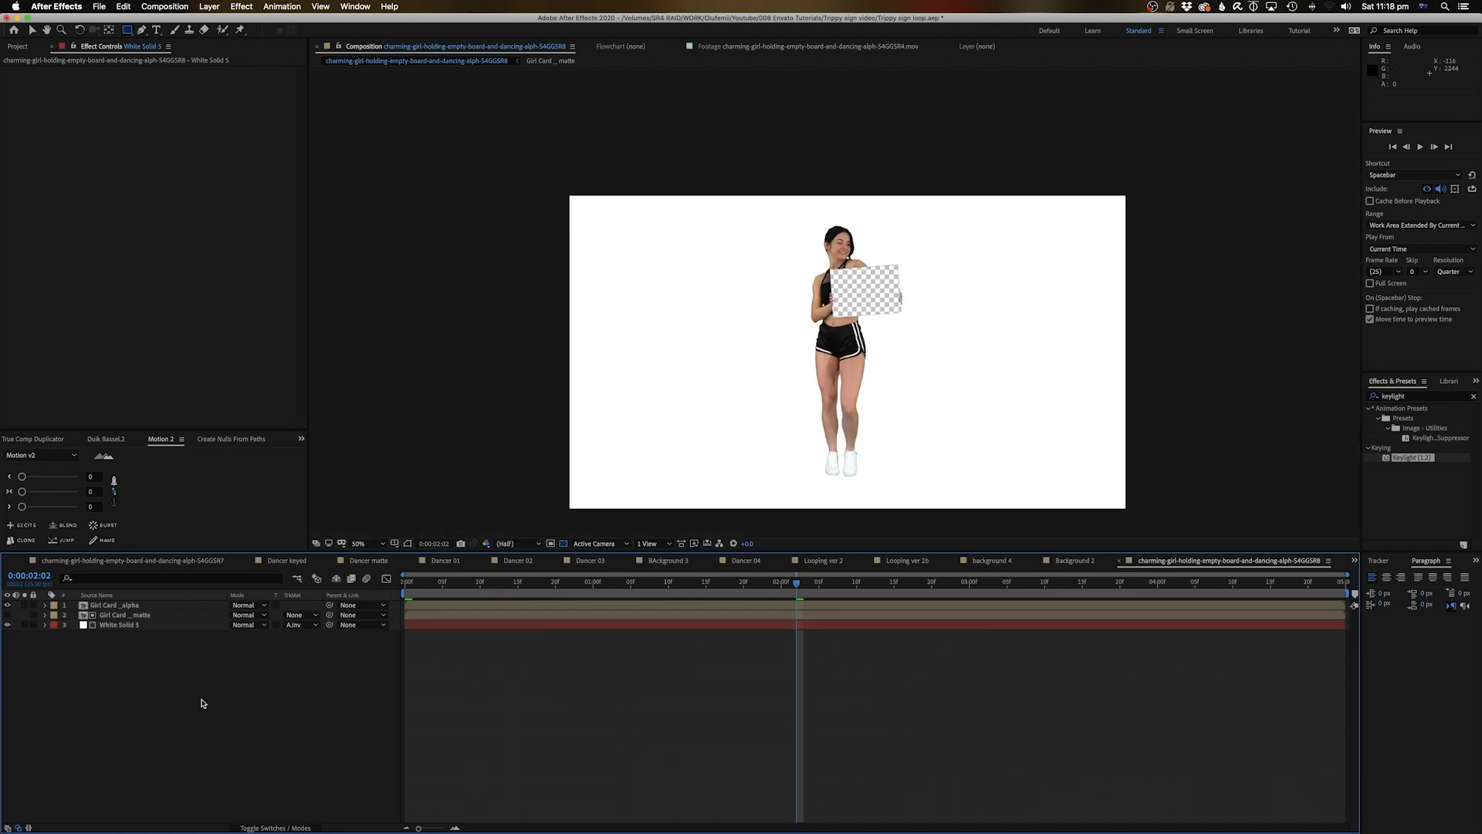
{"action": "key", "text": "super+y"}
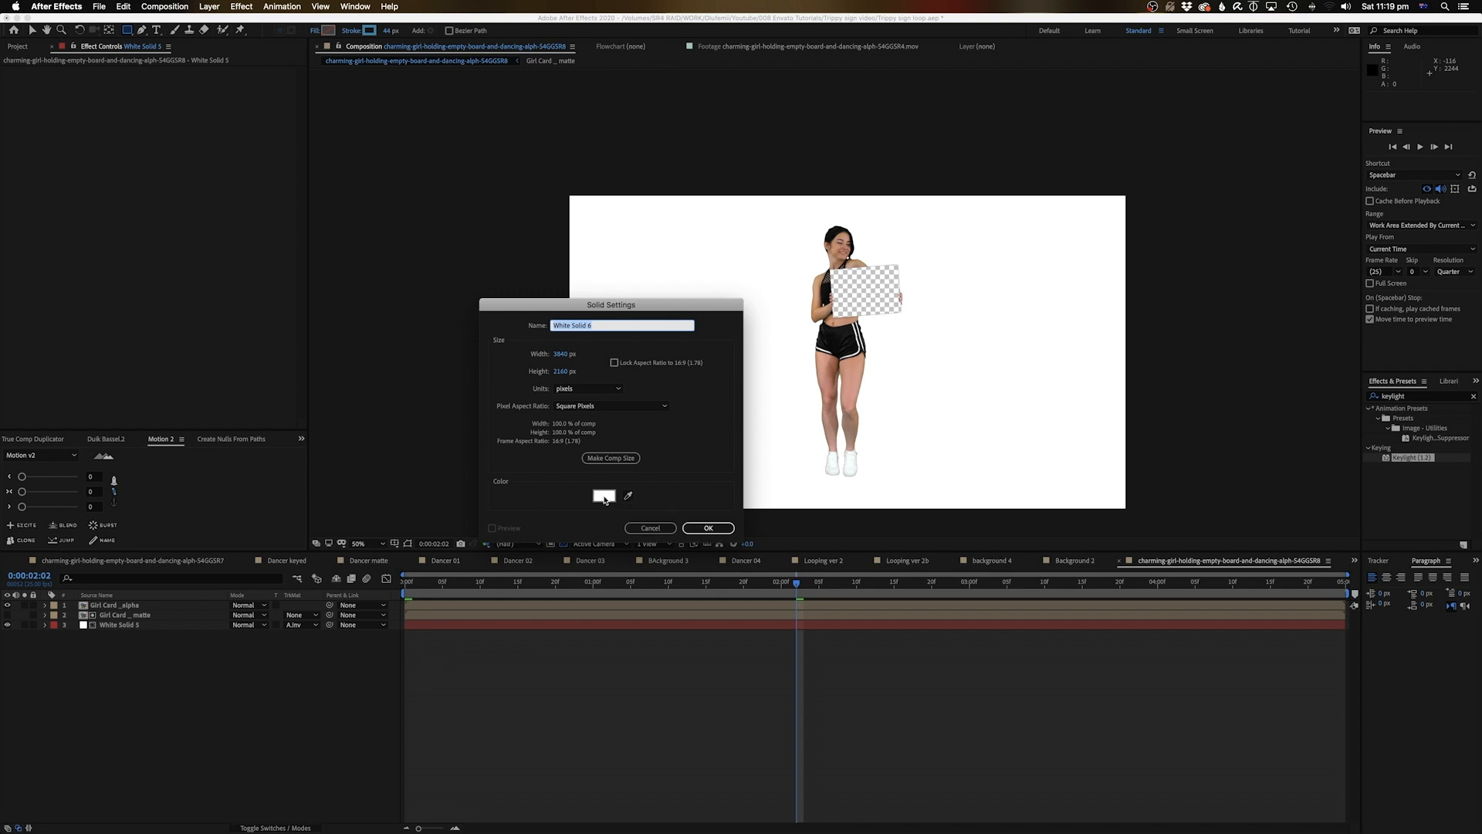
{"action": "left_click", "coordinate": [604, 496]}
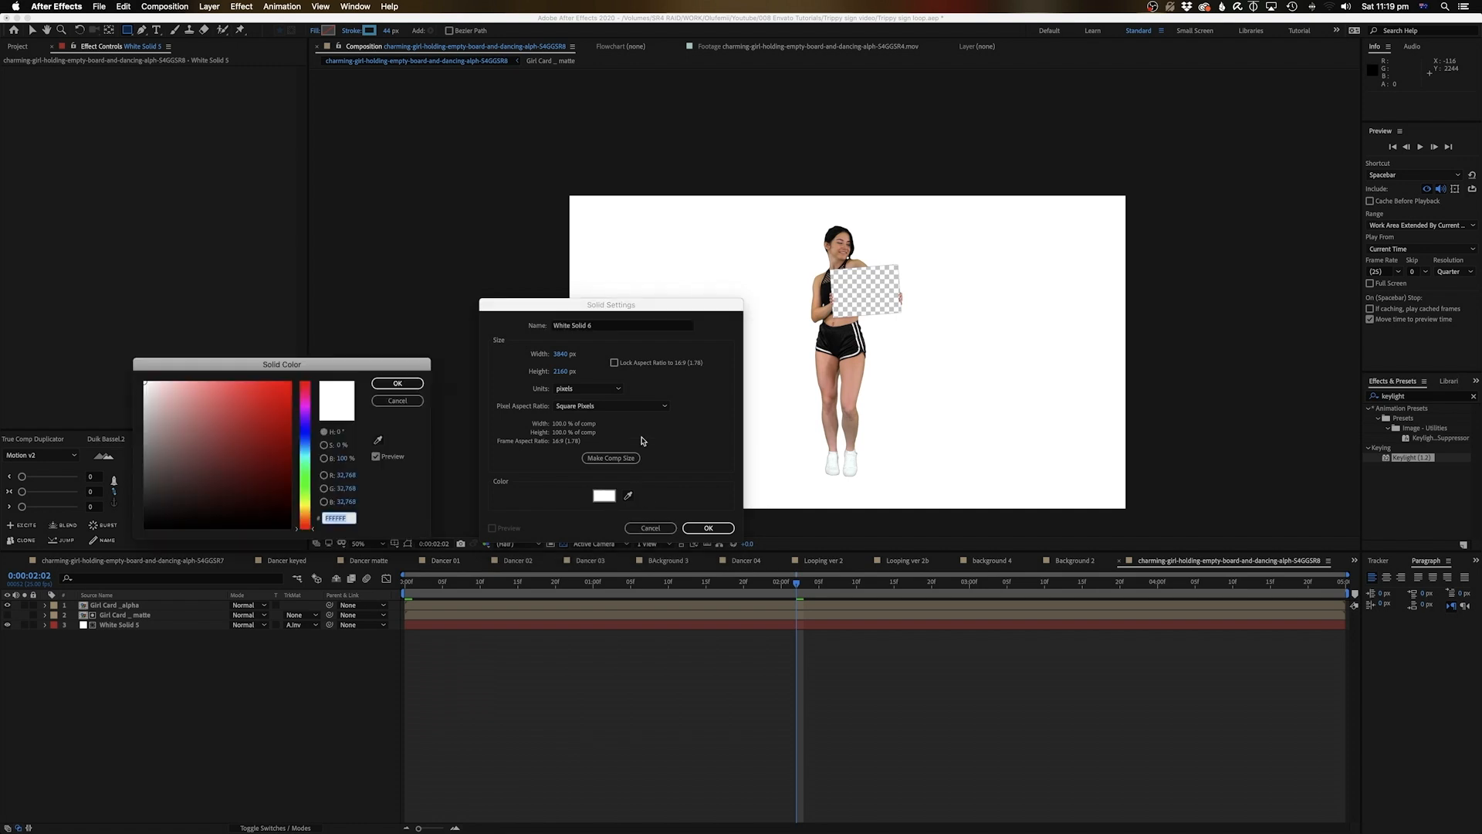
{"action": "left_click_drag", "start_coordinate": [208, 454], "coordinate": [143, 530]}
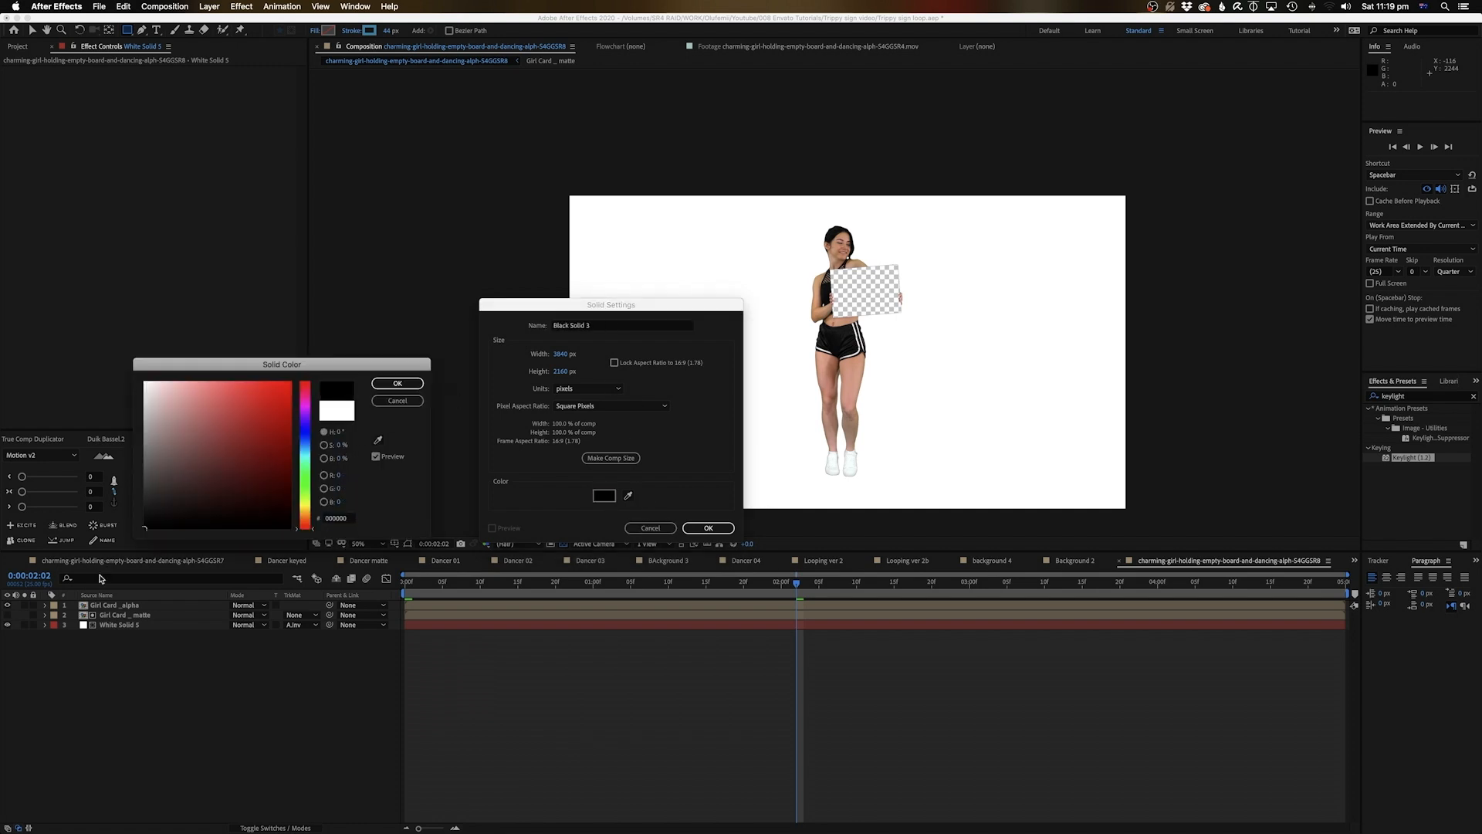
{"action": "left_click", "coordinate": [408, 388]}
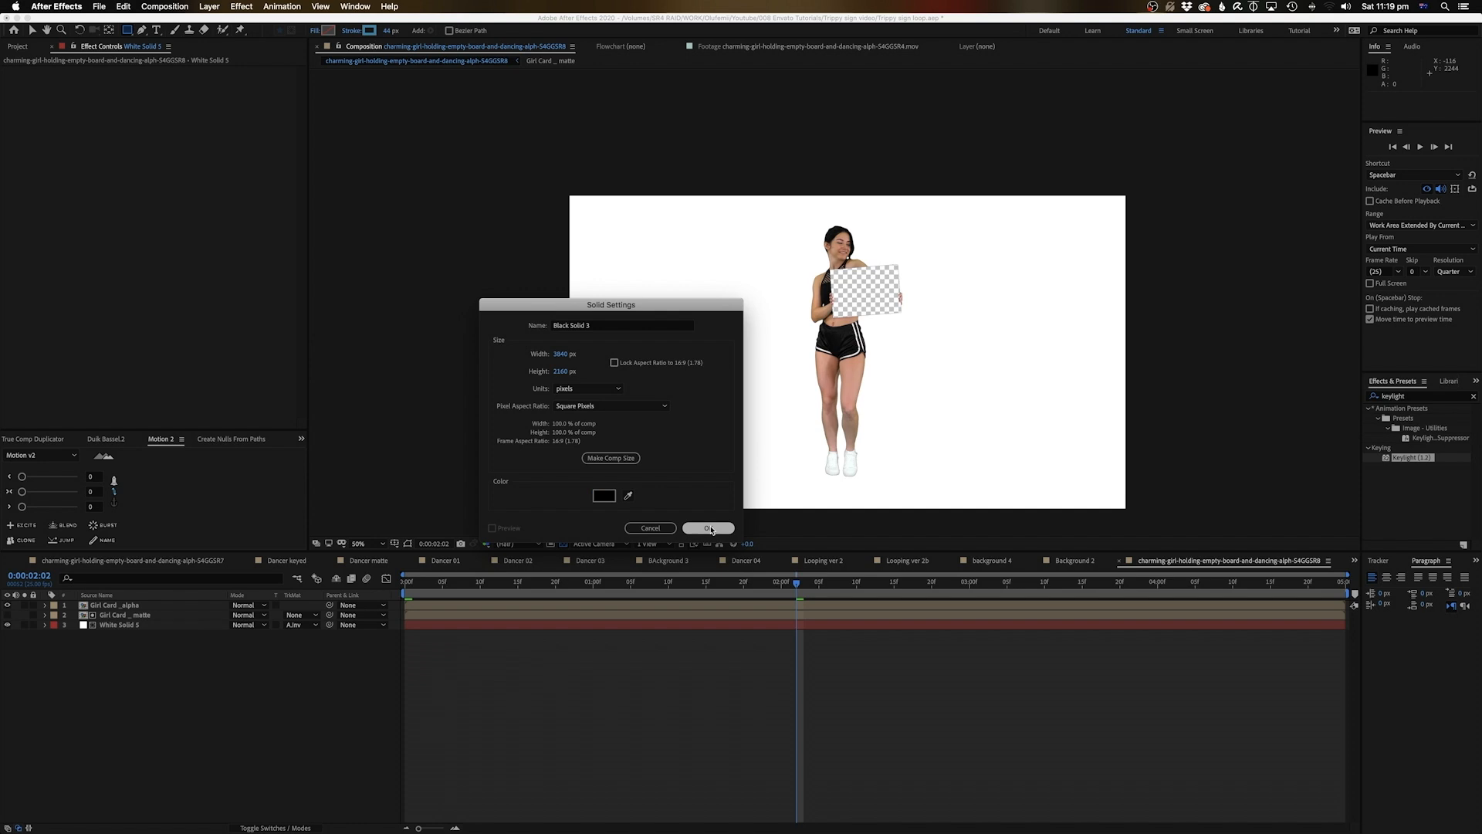
{"action": "left_click", "coordinate": [708, 528]}
{"action": "left_click_drag", "start_coordinate": [124, 608], "coordinate": [119, 629]}
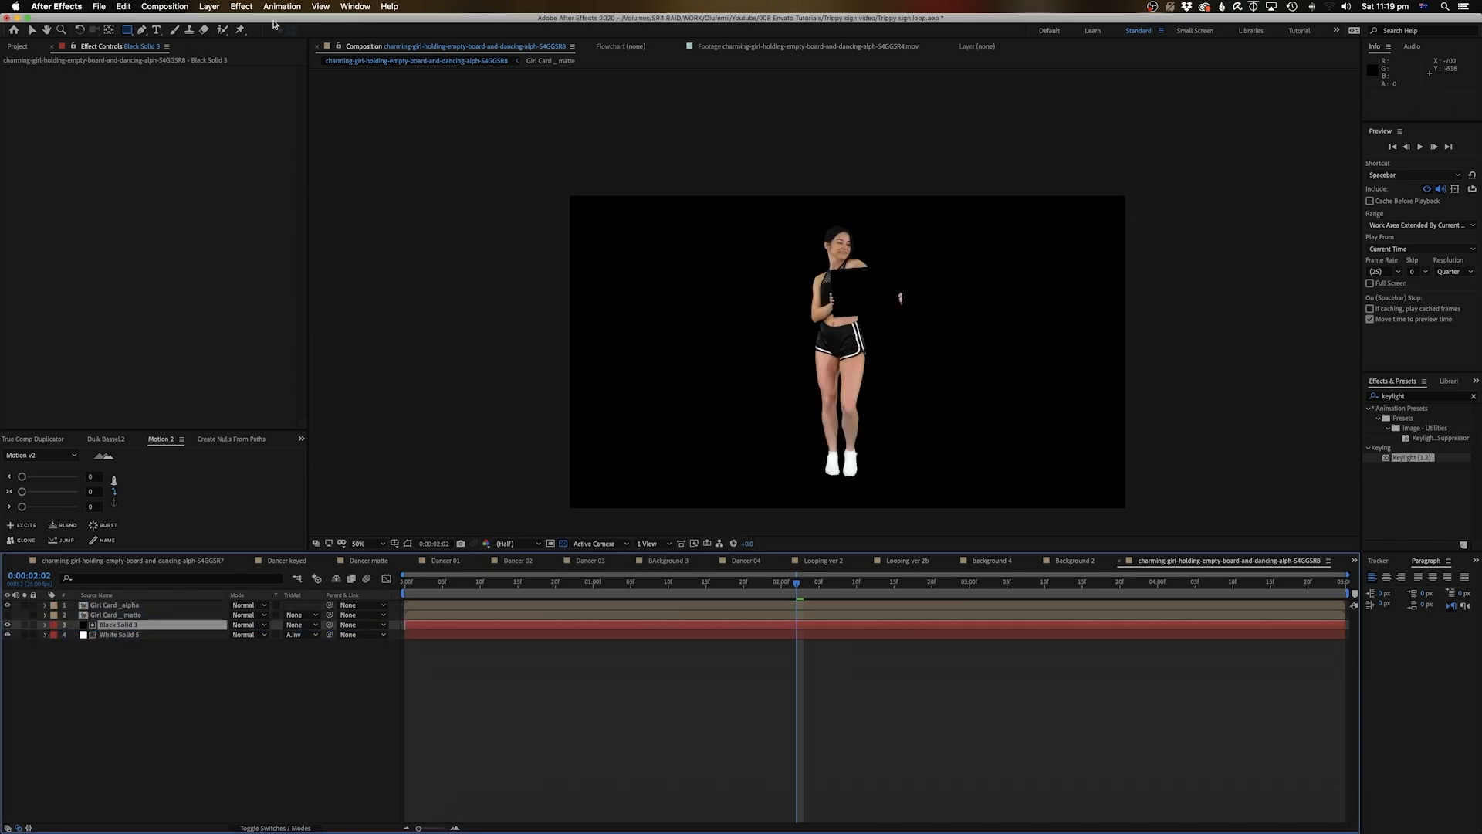
Mask the black solid with a large circle centred on the girl and feather the mask by about 570 pixels.
{"action": "left_click_drag", "start_coordinate": [127, 29], "coordinate": [165, 58]}
{"action": "left_click_drag", "start_coordinate": [720, 179], "coordinate": [909, 538]}
{"action": "key", "text": "v"}
{"action": "double_click", "coordinate": [895, 527]}
{"action": "left_click_drag", "start_coordinate": [904, 467], "coordinate": [853, 447]}
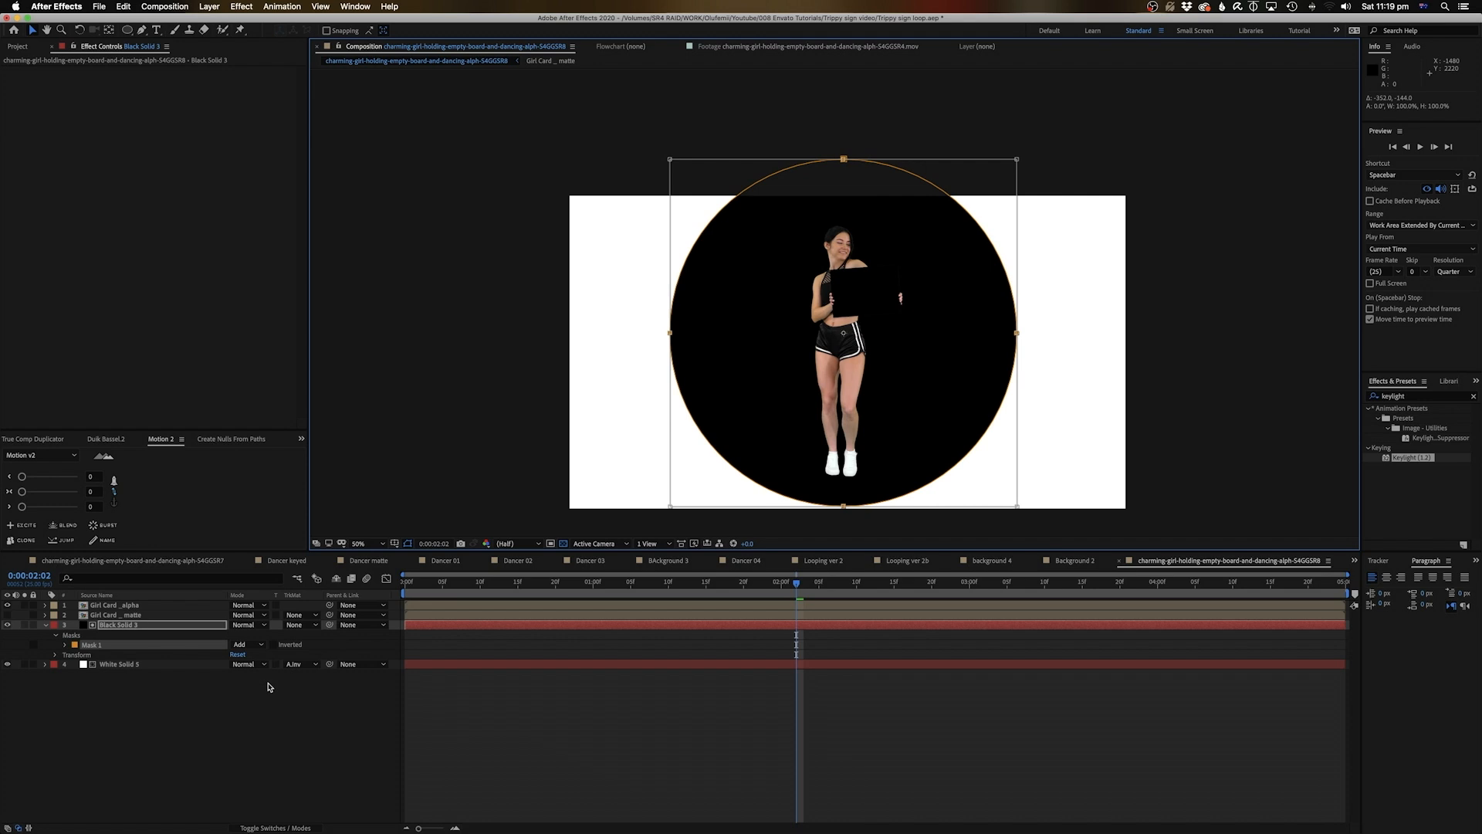
{"action": "key", "text": "f"}
{"action": "left_click_drag", "start_coordinate": [246, 643], "coordinate": [551, 643]}
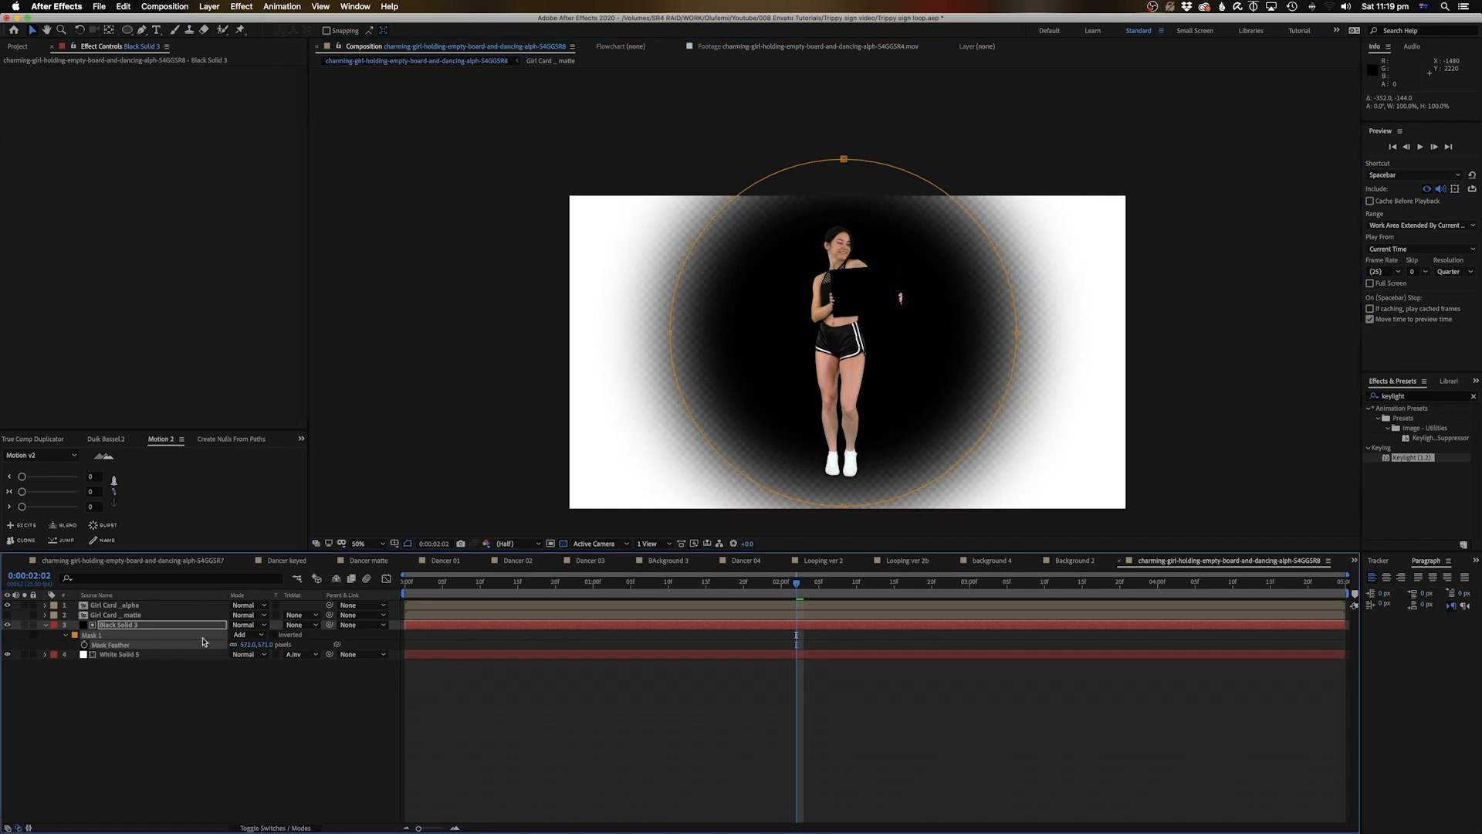
Set the white solid to No Track Matte and invert the black solid's circular mask to form a vignette.
{"action": "left_click", "coordinate": [300, 654]}
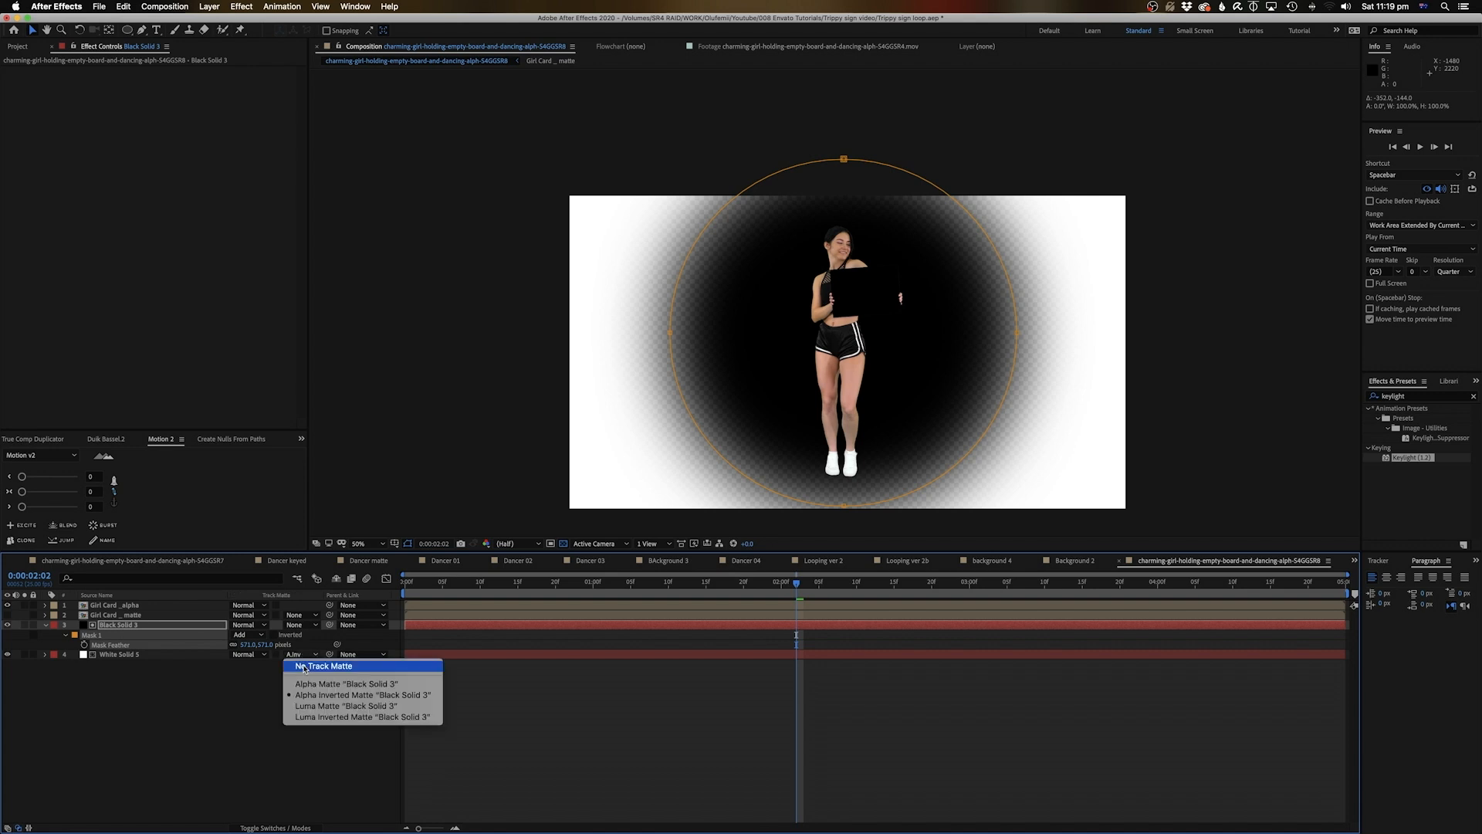
{"action": "left_click", "coordinate": [312, 659]}
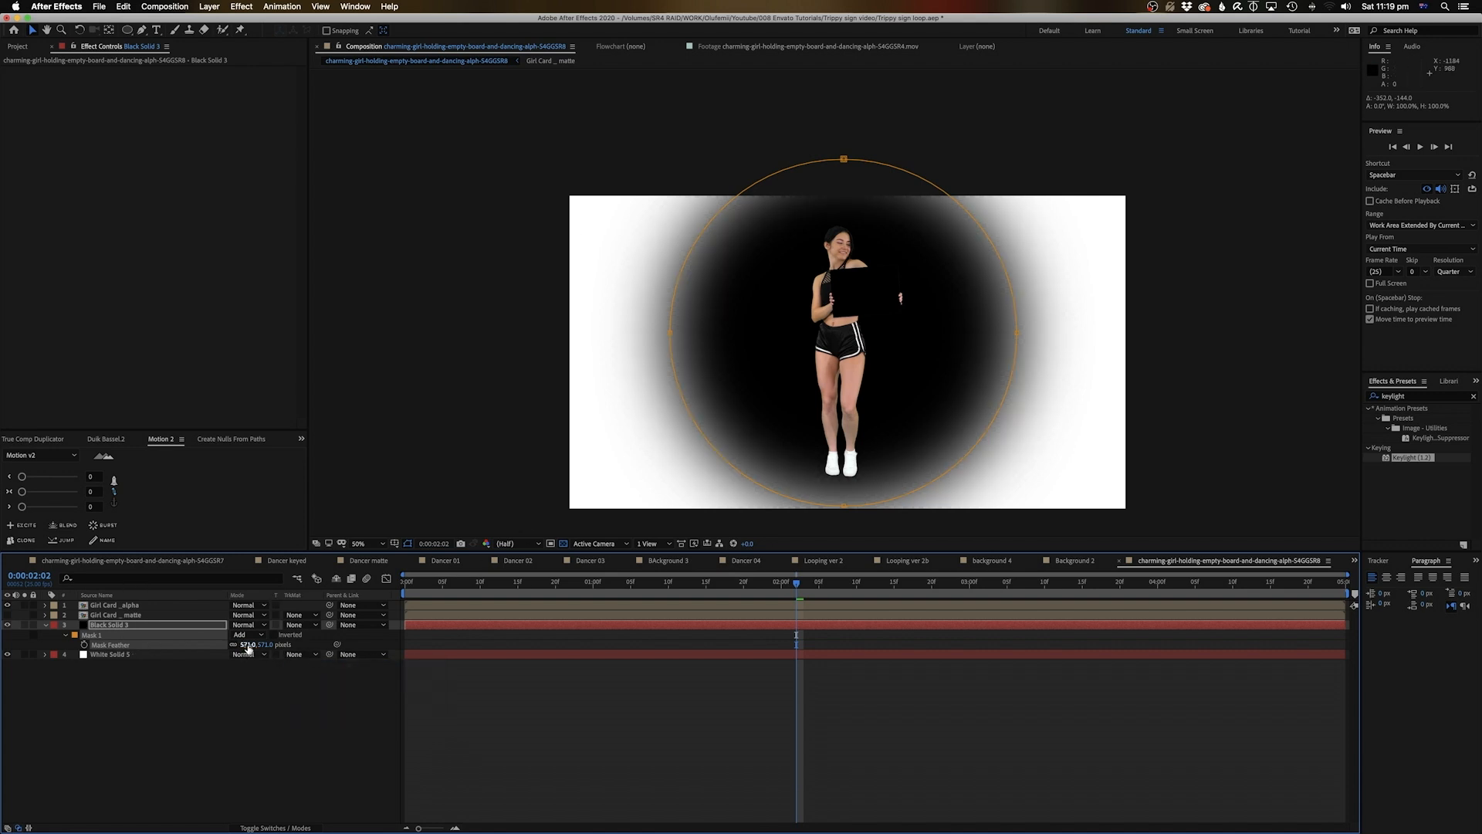
{"action": "left_click", "coordinate": [274, 635]}
{"action": "left_click", "coordinate": [257, 704]}
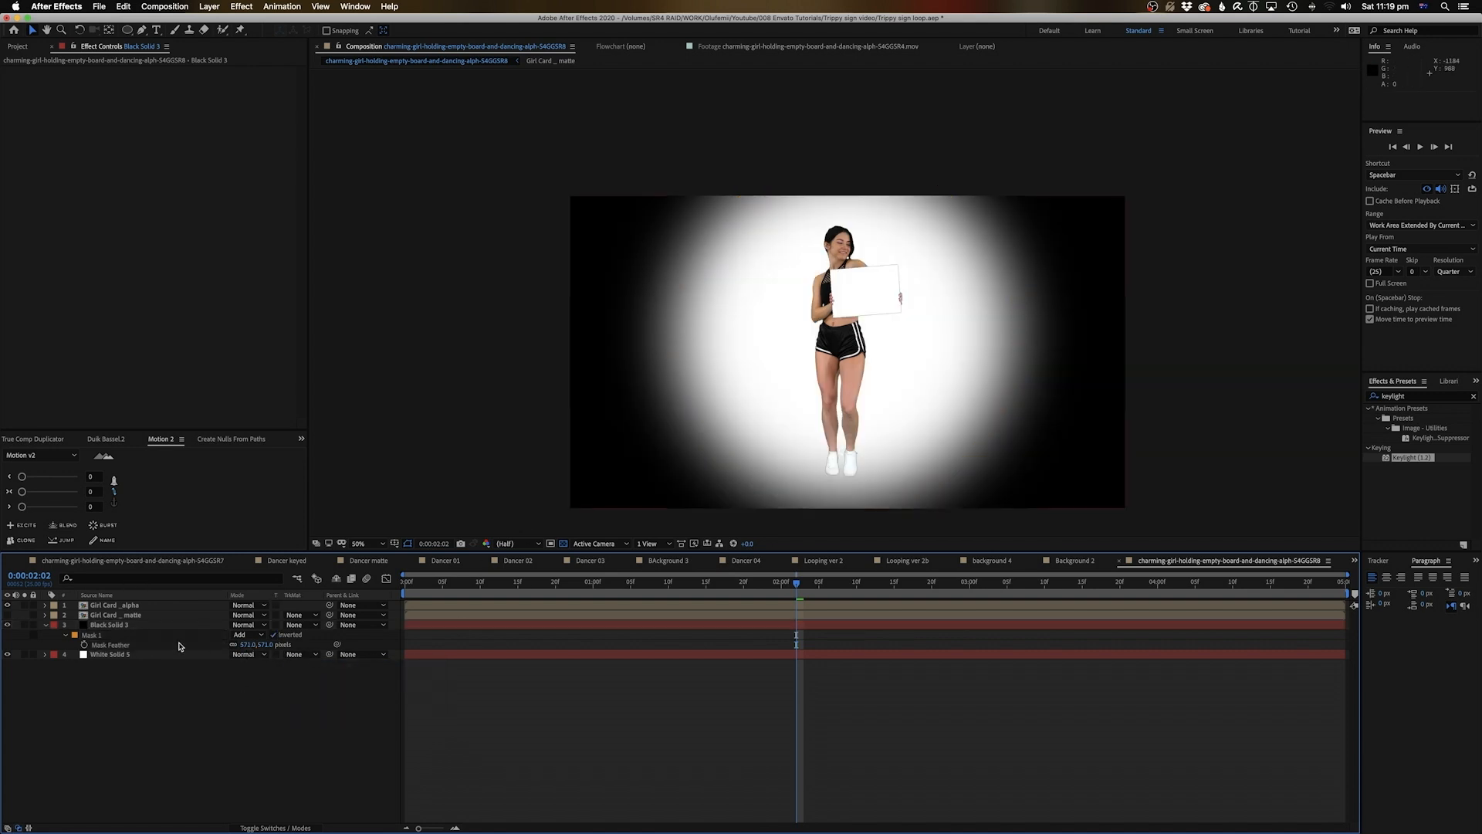
Lower the black solid's opacity to 25% and move it to the top of the layer stack.
{"action": "left_click", "coordinate": [118, 627]}
{"action": "key", "text": "t"}
{"action": "left_click_drag", "start_coordinate": [236, 634], "coordinate": [191, 635]}
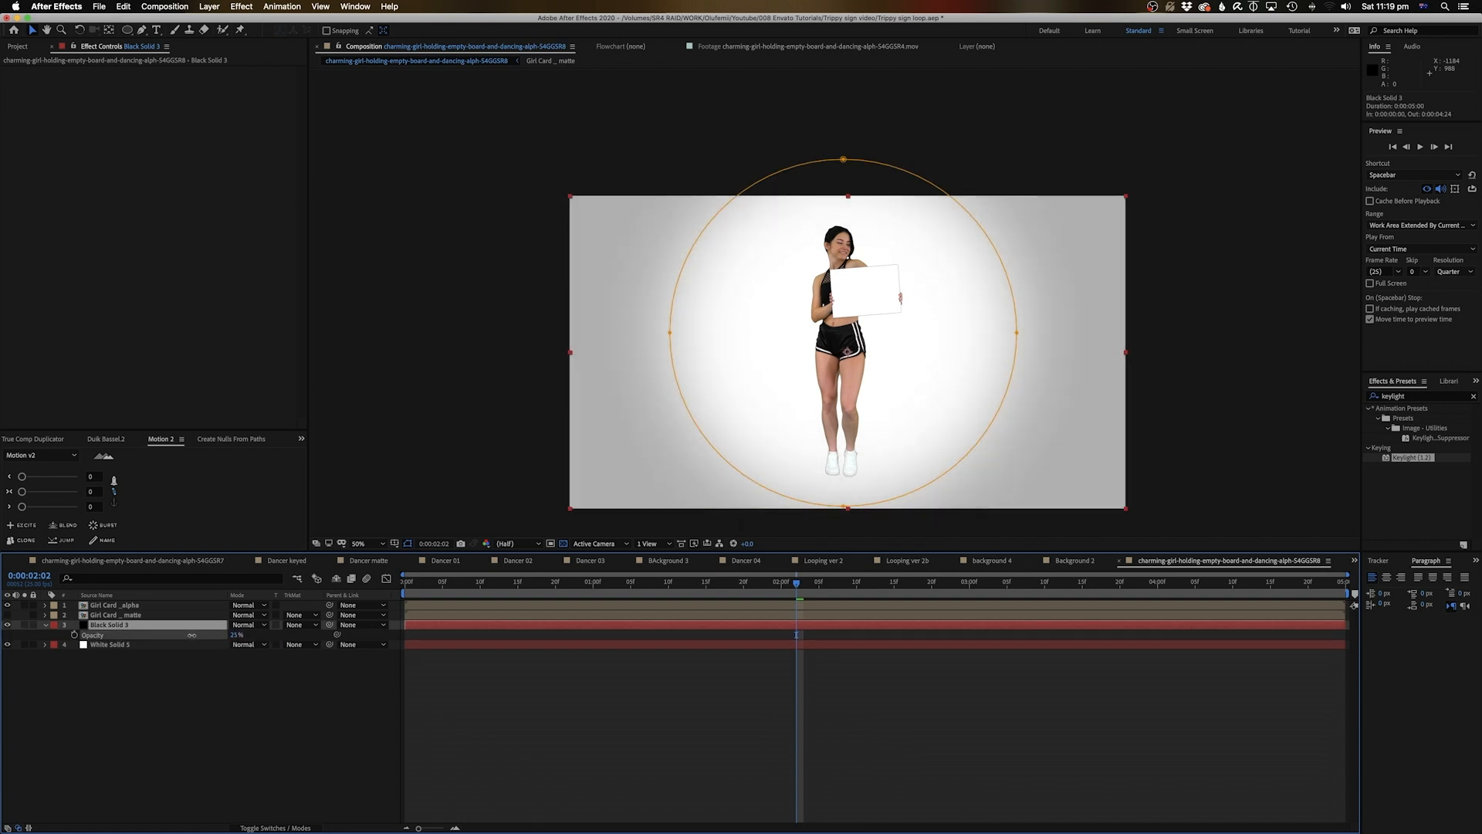
{"action": "left_click_drag", "start_coordinate": [169, 624], "coordinate": [105, 602]}
Nudge the black solid's circular mask slightly downward around the girl and deselect it.
{"action": "double_click", "coordinate": [827, 505]}
{"action": "left_click_drag", "start_coordinate": [846, 438], "coordinate": [845, 460]}
{"action": "left_click", "coordinate": [280, 736]}
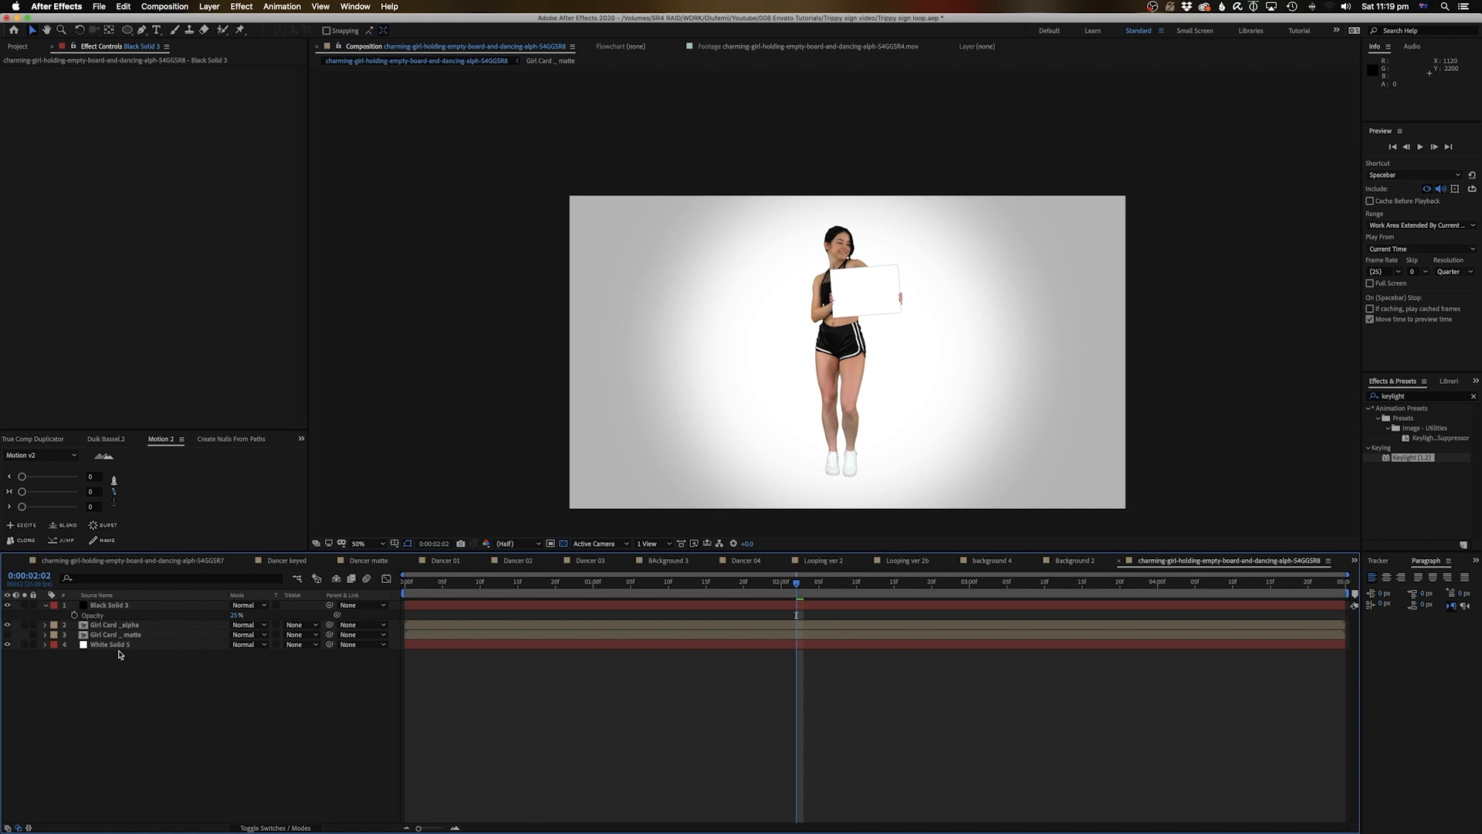
Pre-compose the white solid as "White background", moving all attributes into the new composition.
{"action": "left_click", "coordinate": [112, 646]}
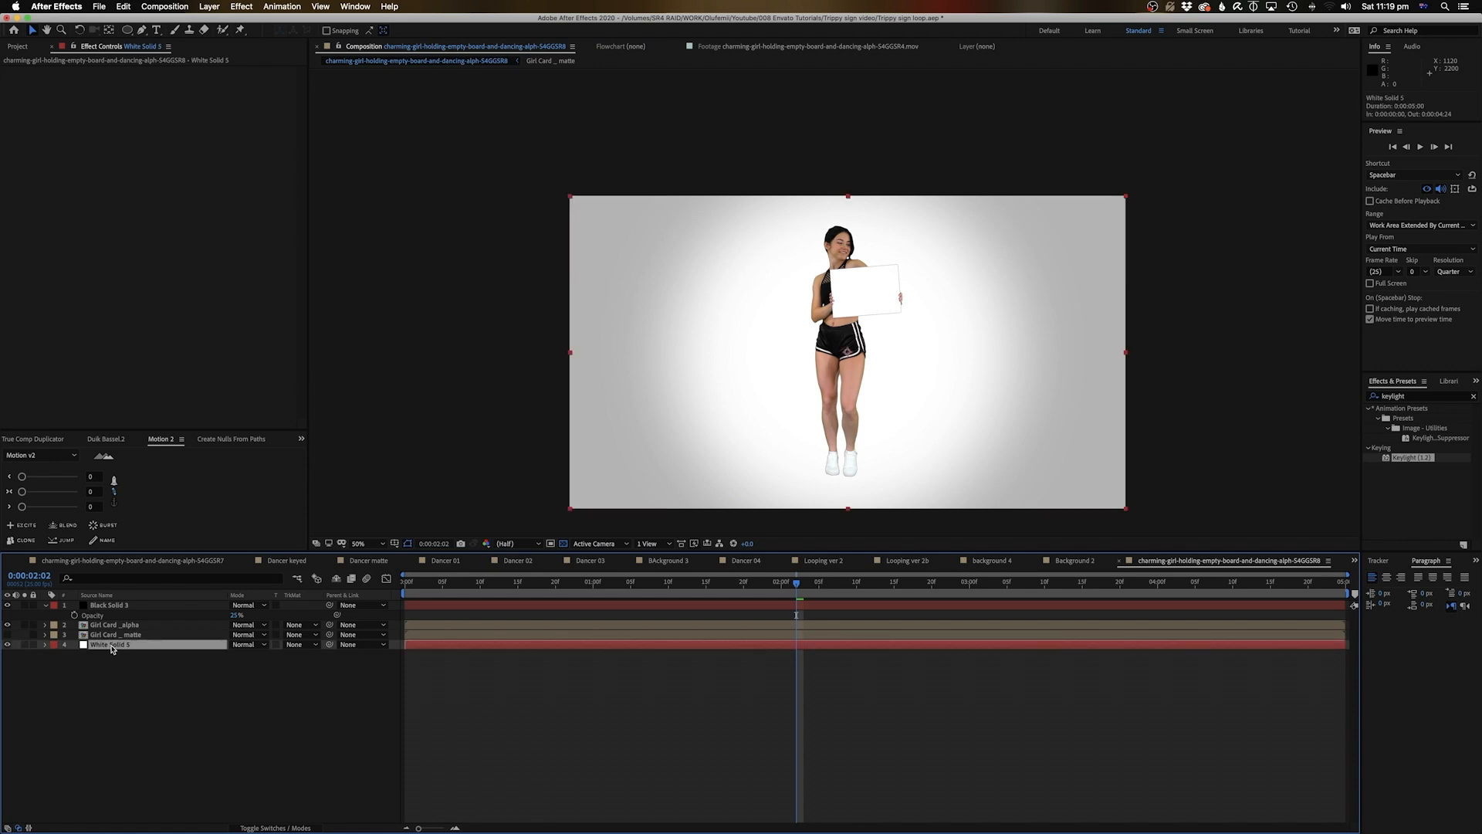
{"action": "key", "text": "super+shift+c"}
{"action": "type", "text": "Whi"}
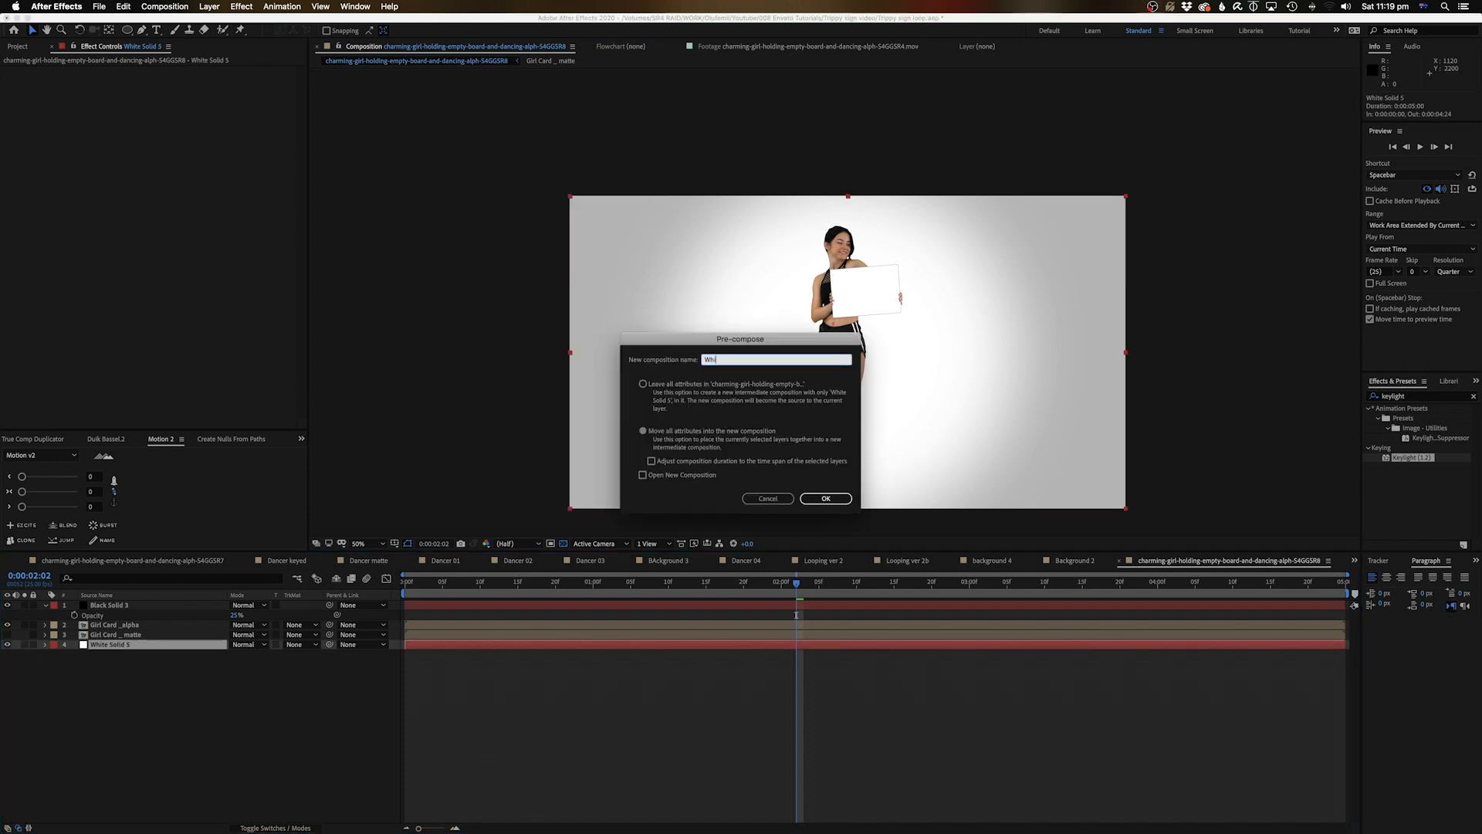
{"action": "type", "text": "te background"}
{"action": "key", "text": "Return"}
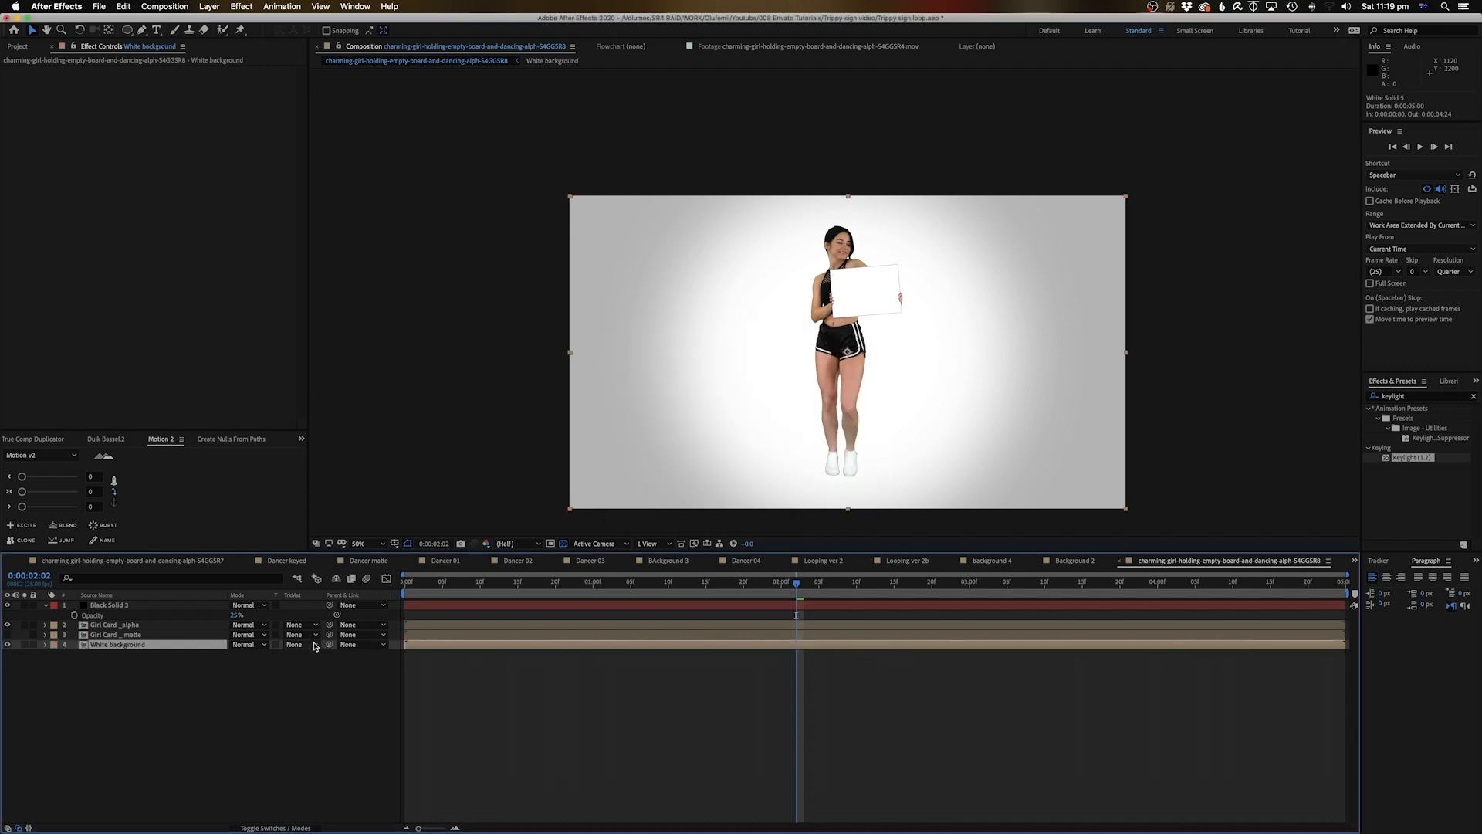
Set White background's track matte to Alpha Inverted Matte "Girl Card _ matte" and preview the composition from the start.
{"action": "left_click", "coordinate": [313, 645]}
{"action": "left_click", "coordinate": [325, 674]}
{"action": "left_click", "coordinate": [309, 645]}
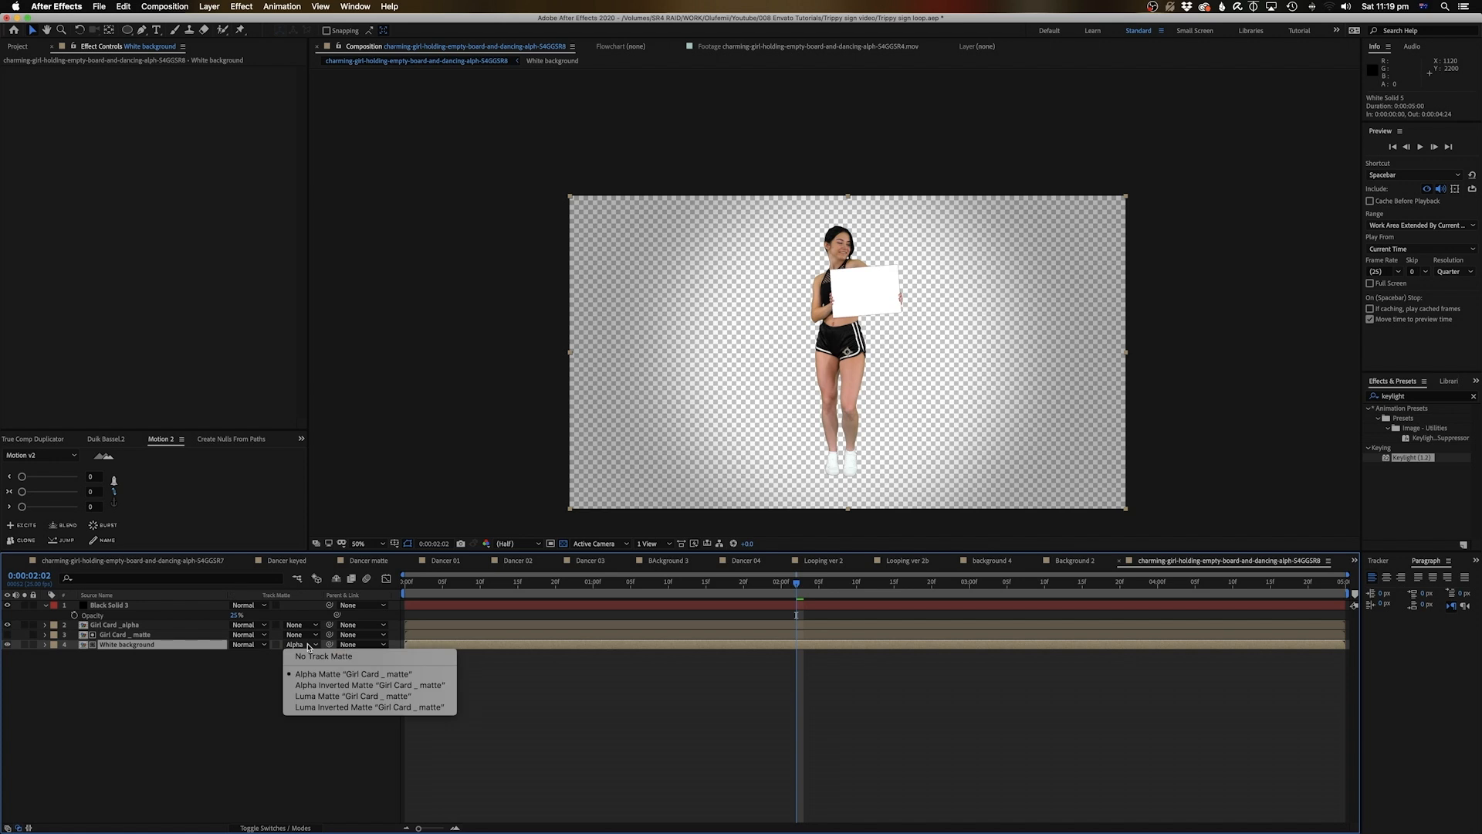
{"action": "left_click", "coordinate": [332, 685]}
{"action": "key", "text": "Home"}
{"action": "key", "text": "space"}
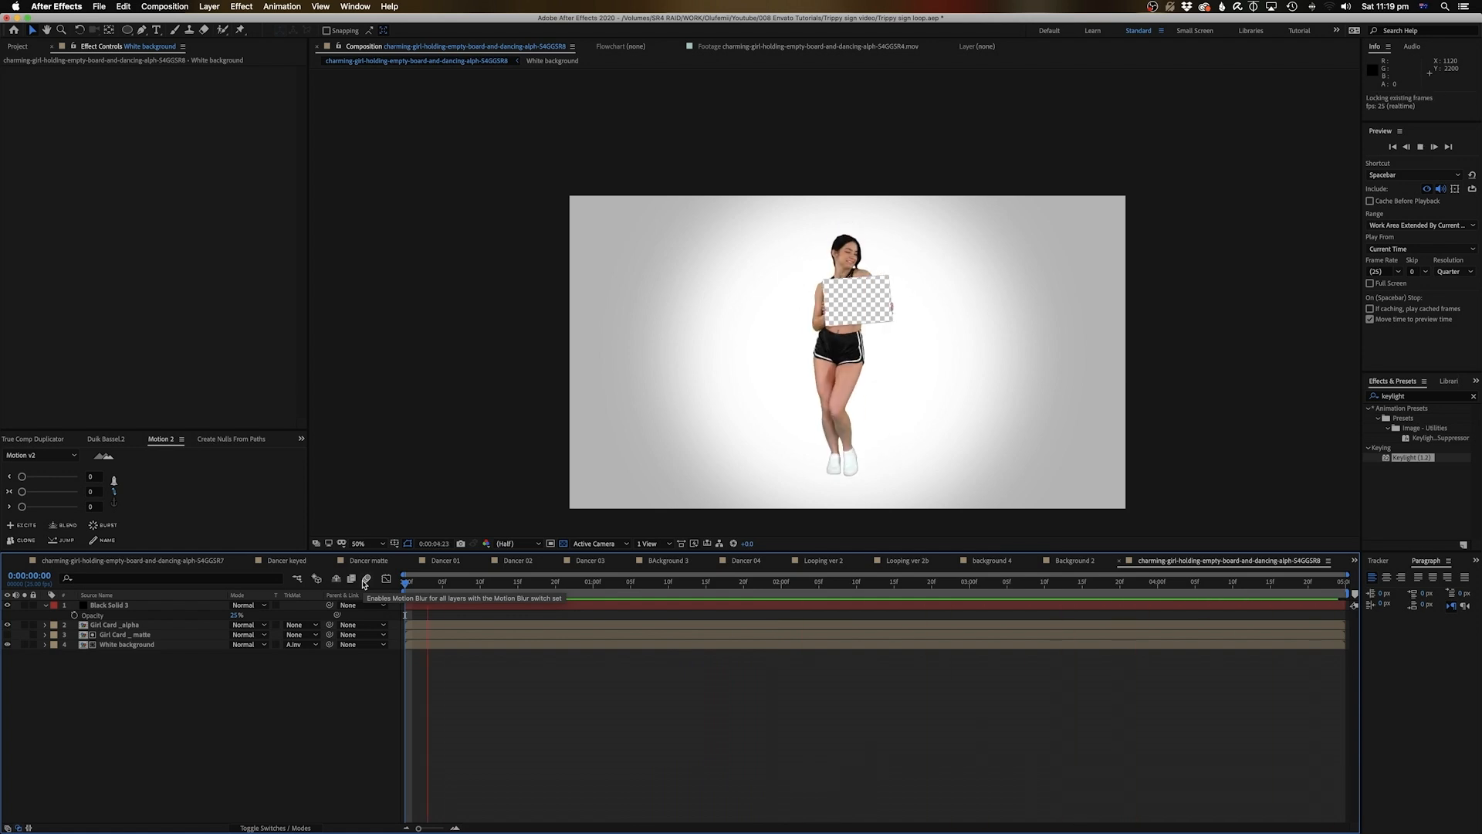
Create a new project folder named COMPS.
{"action": "left_click", "coordinate": [17, 46]}
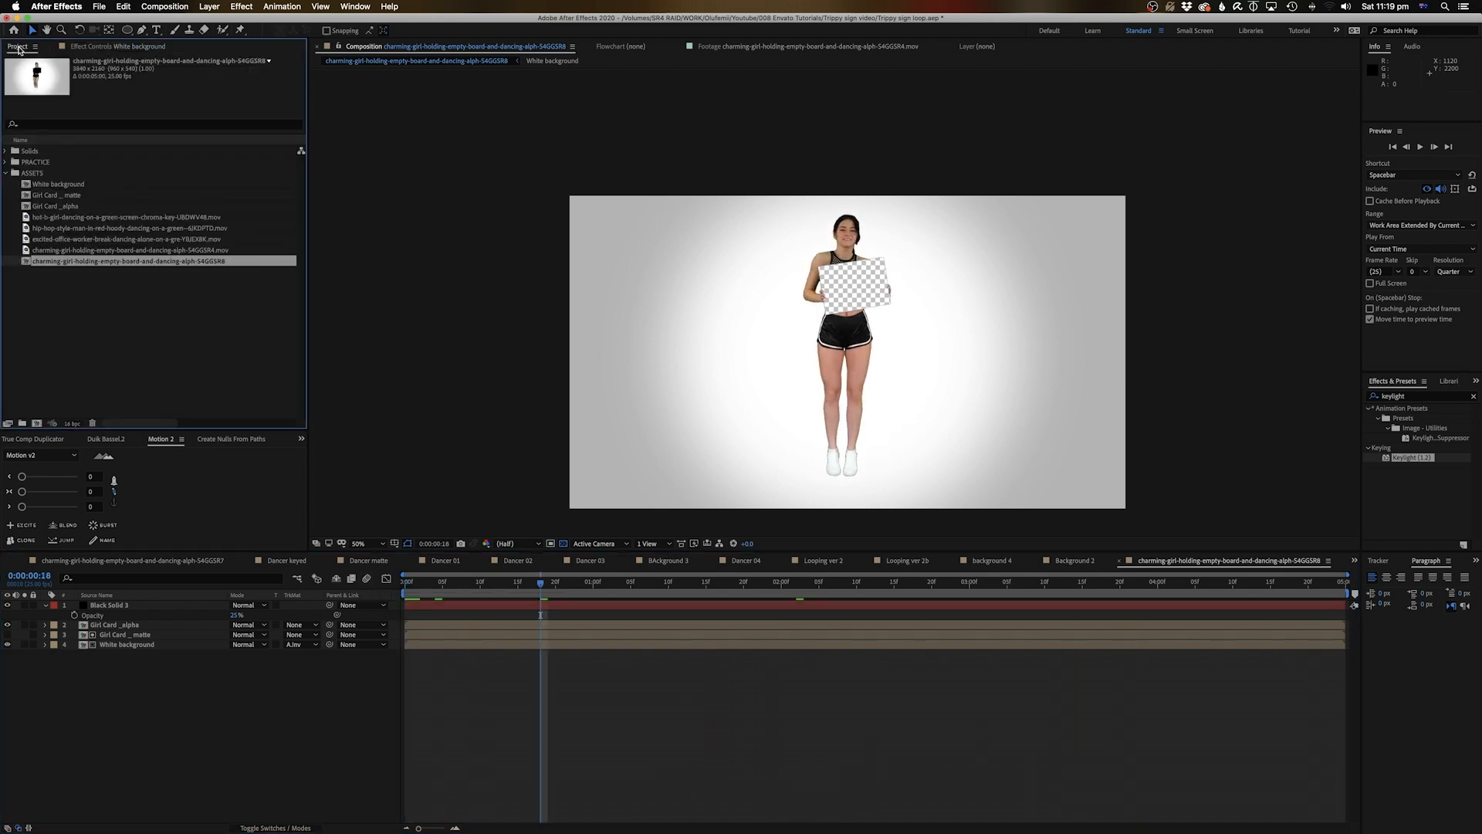
{"action": "left_click", "coordinate": [106, 321]}
{"action": "right_click", "coordinate": [74, 317]}
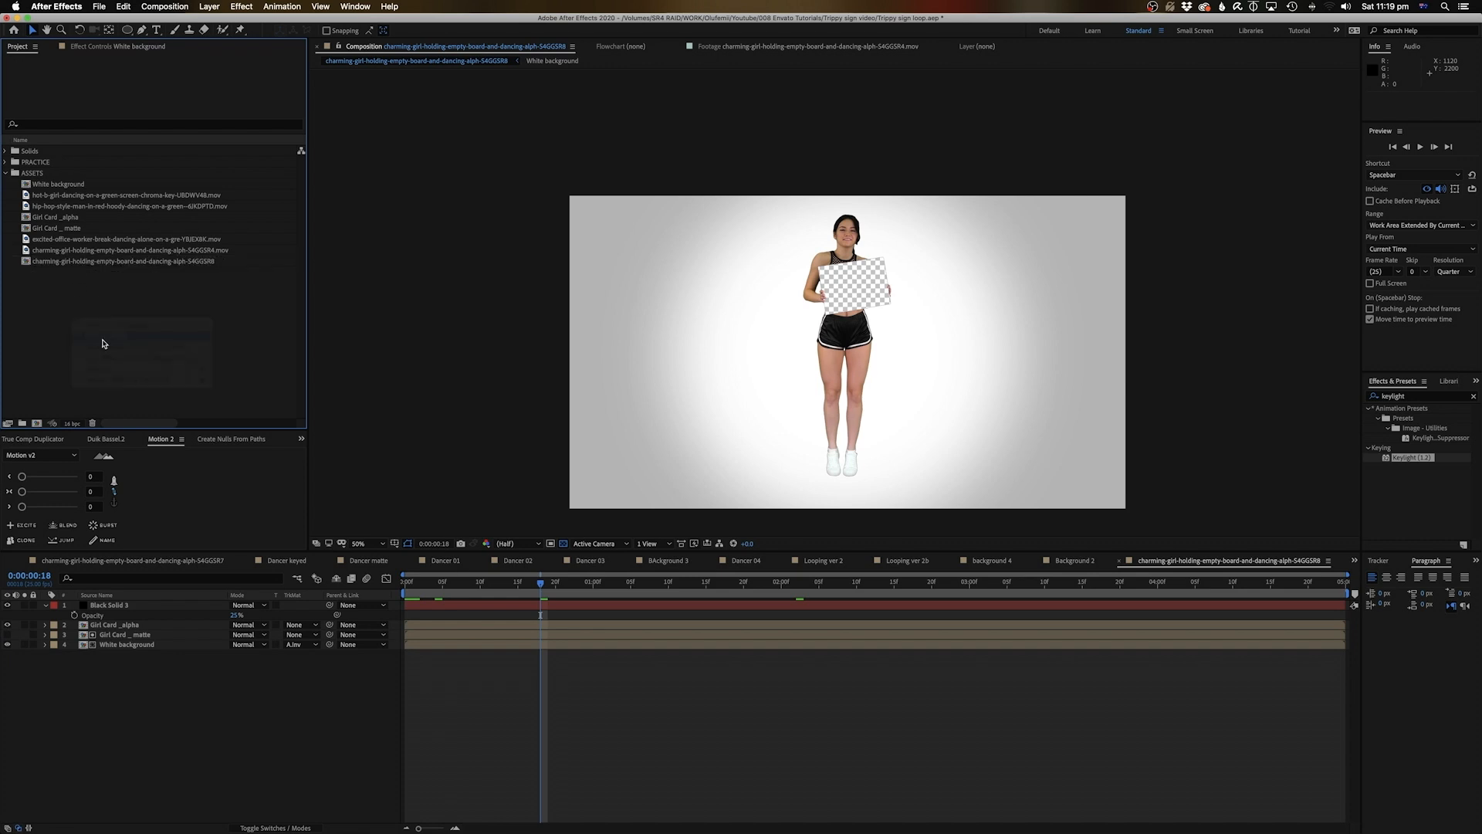
{"action": "left_click", "coordinate": [103, 336]}
{"action": "type", "text": "COMPS"}
{"action": "key", "text": "Return"}
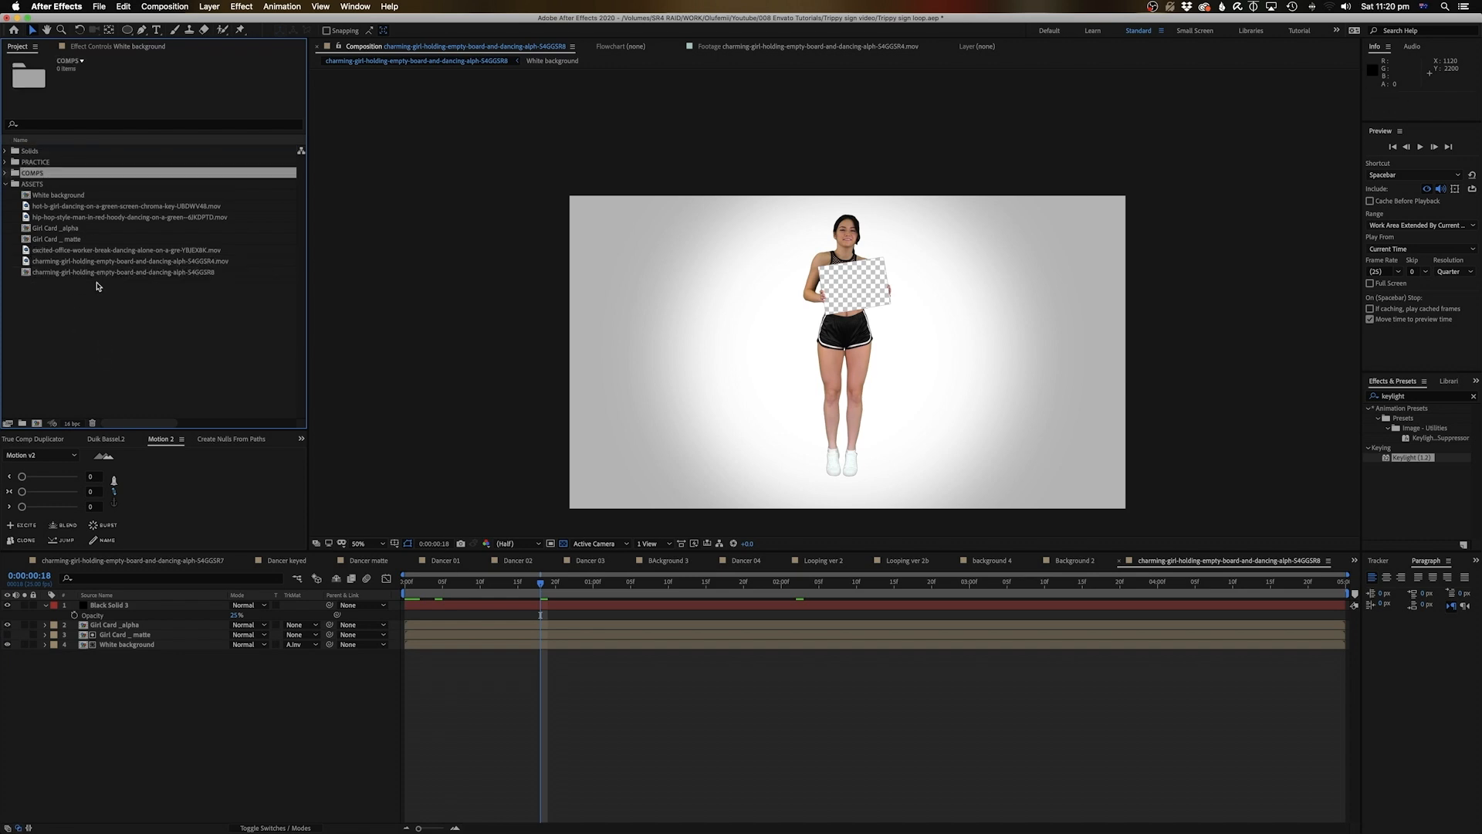
Move the White background, Girl Card _alpha and Girl Card _ matte compositions into COMPS and save the project.
{"action": "left_click", "coordinate": [65, 229]}
{"action": "left_click", "coordinate": [65, 240], "text": "shift"}
{"action": "left_click_drag", "start_coordinate": [65, 239], "coordinate": [2, 179]}
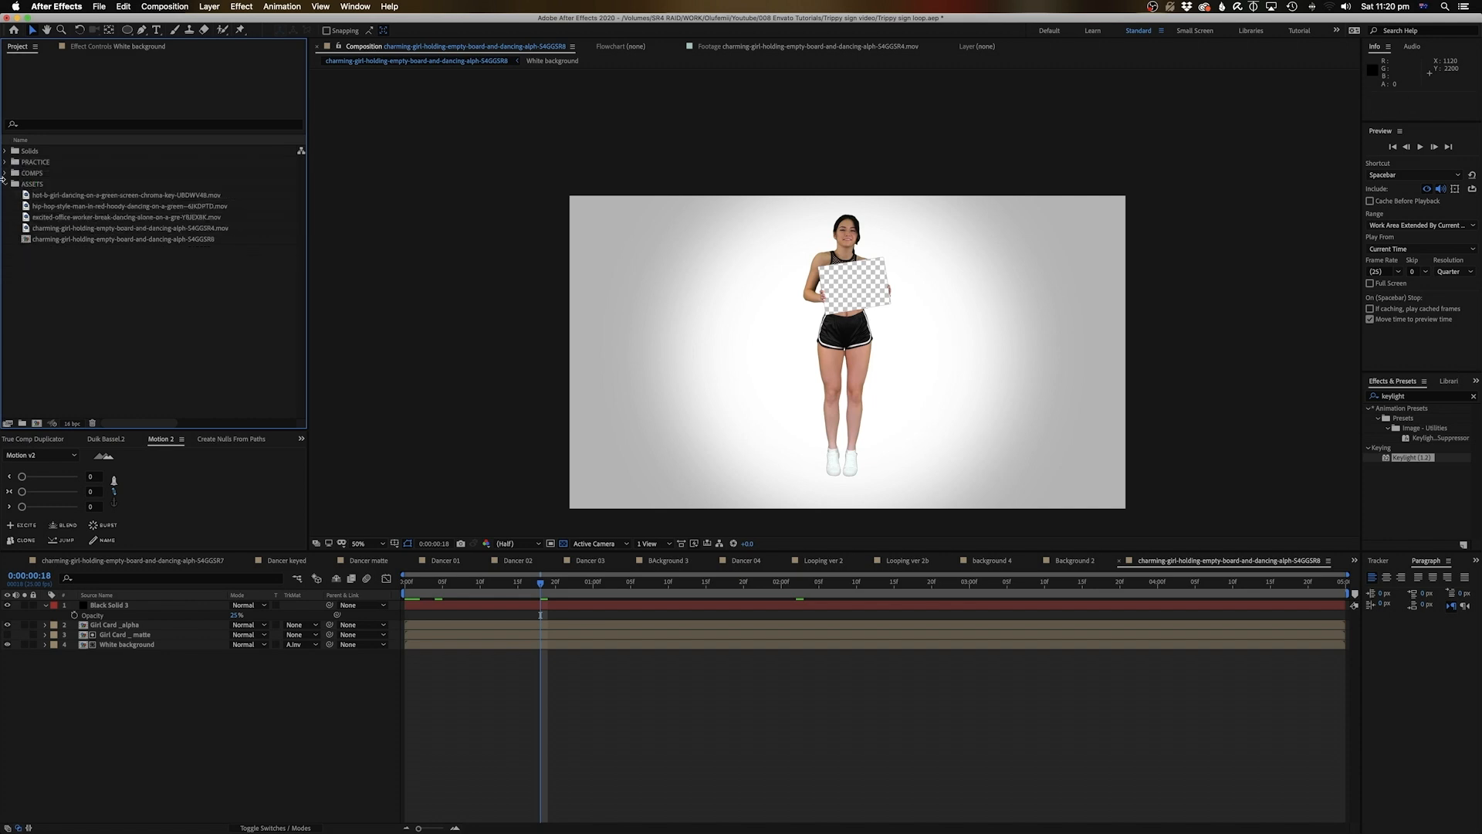
{"action": "left_click", "coordinate": [6, 184]}
{"action": "left_click", "coordinate": [5, 173]}
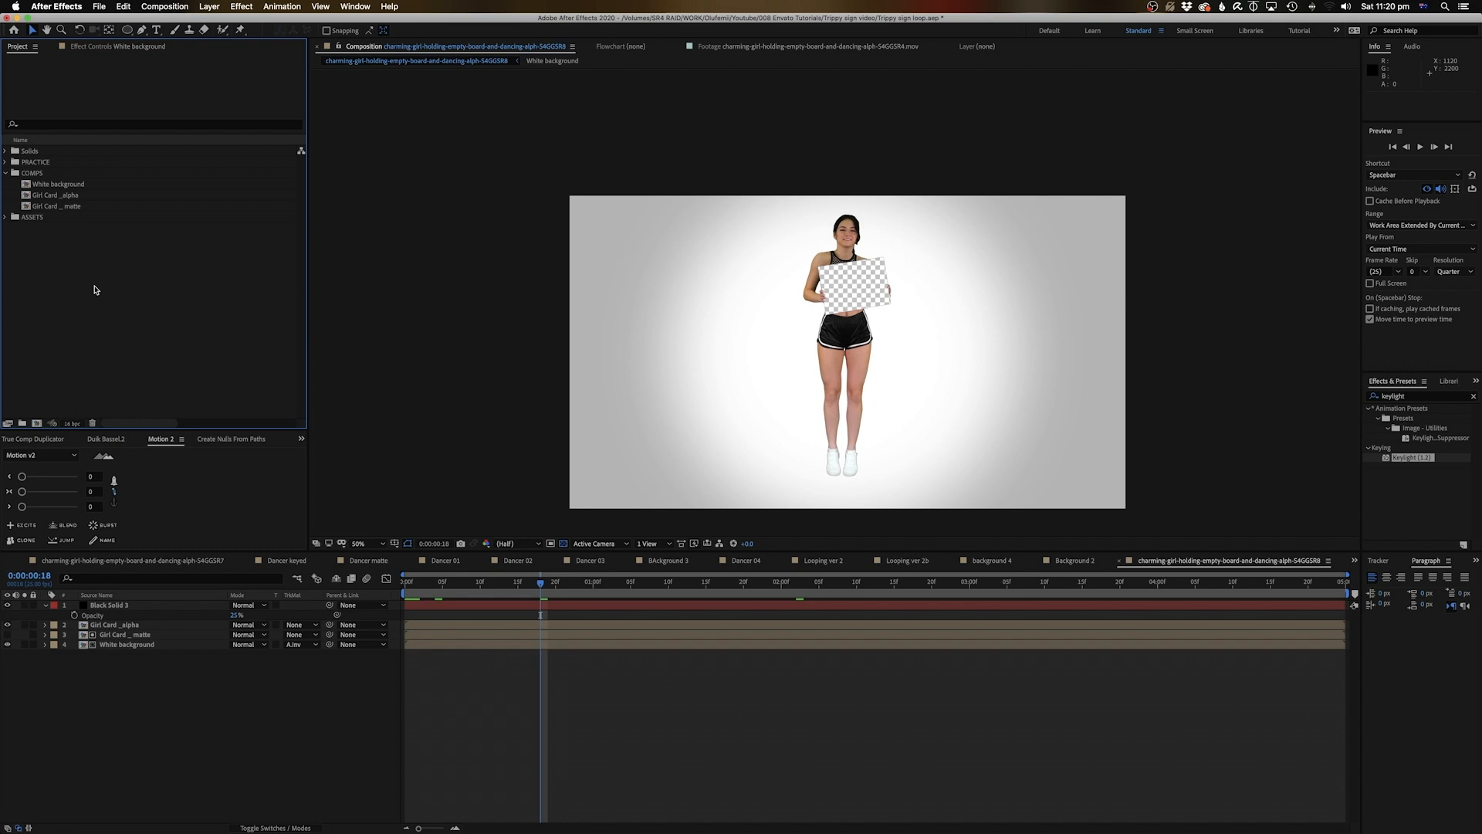
{"action": "key", "text": "super+s"}
{"action": "left_click", "coordinate": [40, 176]}
{"action": "left_click", "coordinate": [36, 220]}
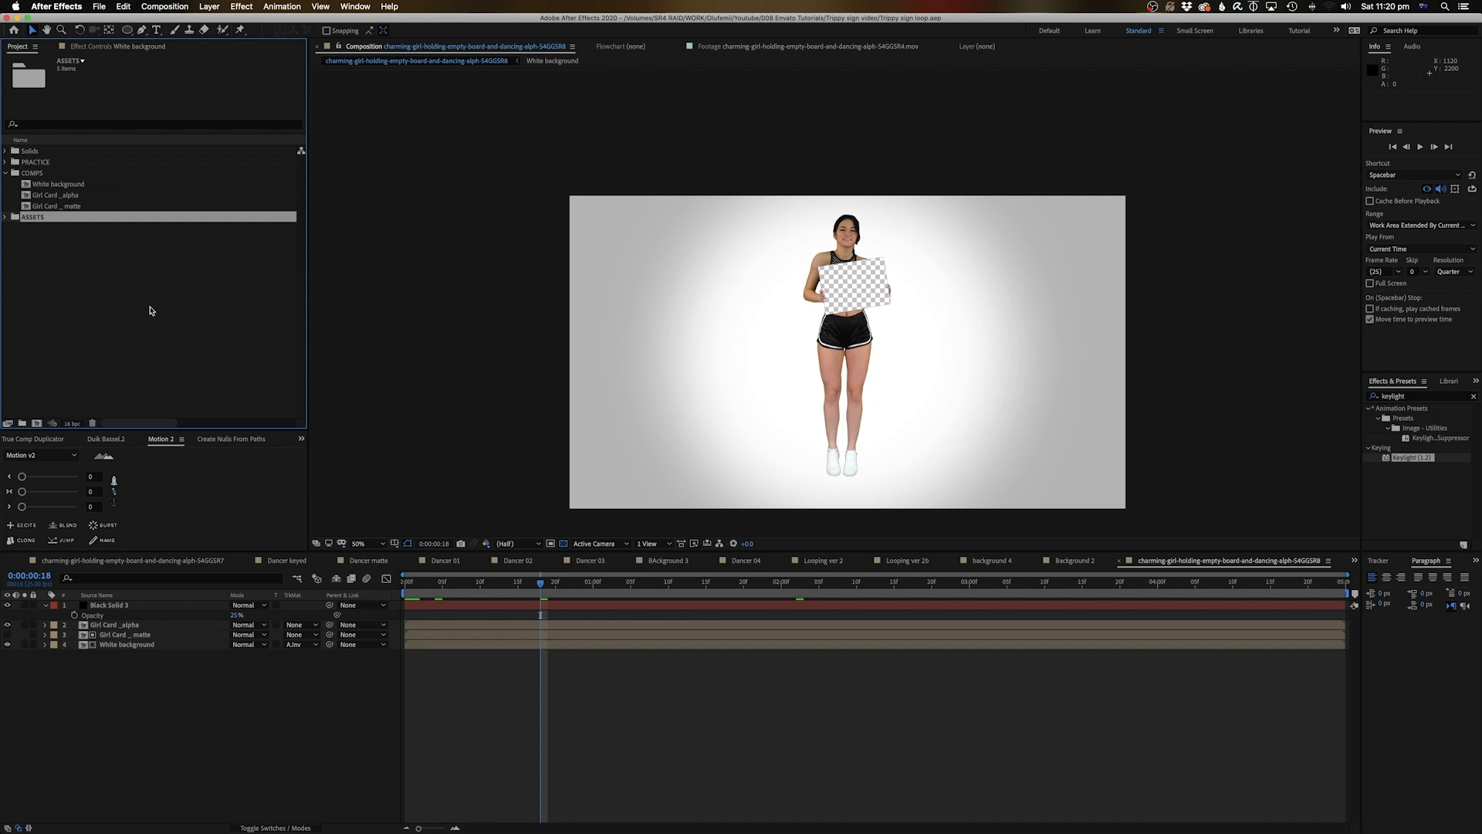
{"action": "left_click", "coordinate": [135, 284]}
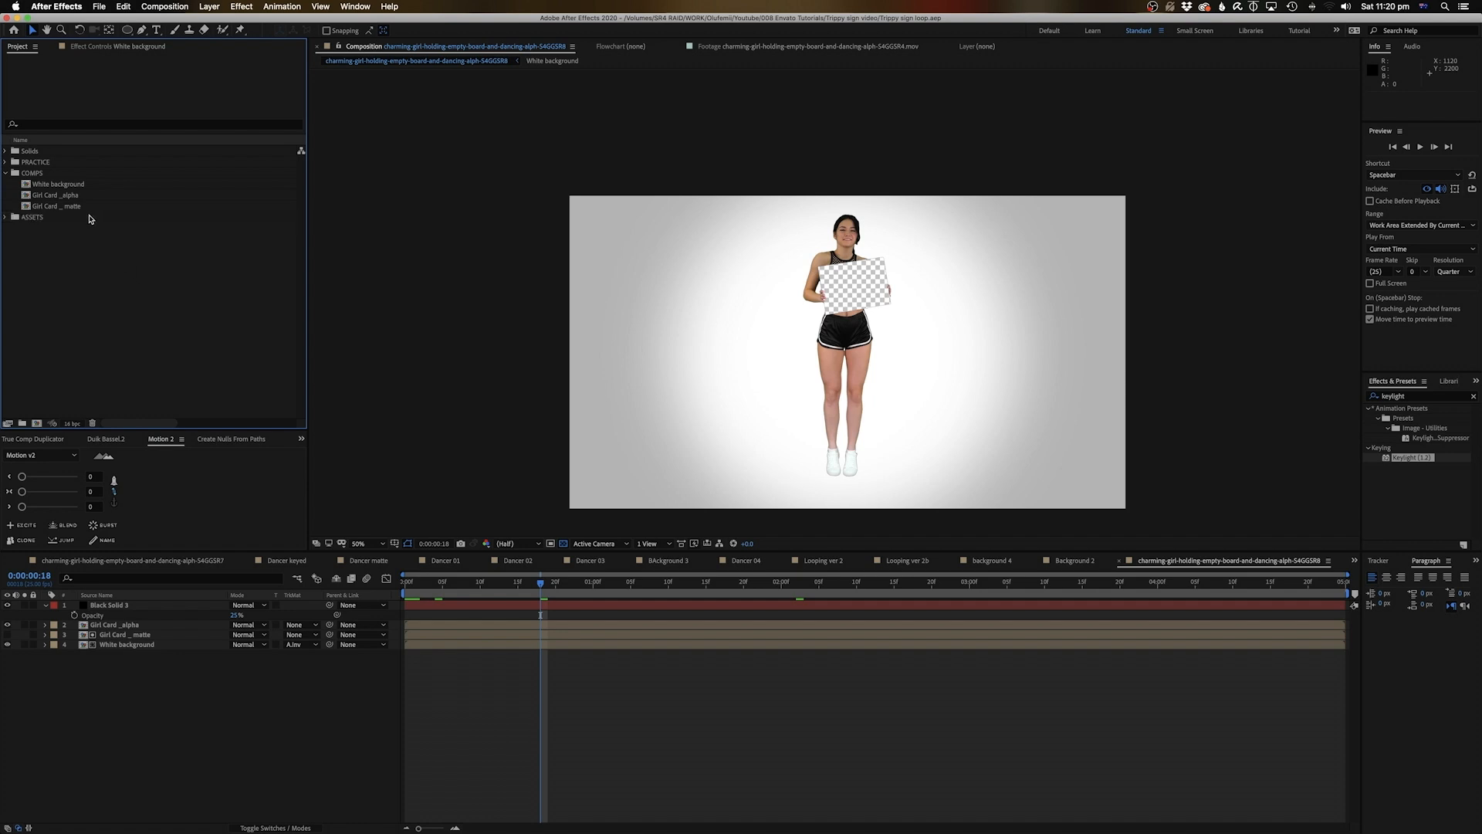
{"action": "left_click", "coordinate": [66, 195]}
{"action": "left_click", "coordinate": [65, 185]}
{"action": "left_click", "coordinate": [66, 206]}
{"action": "left_click", "coordinate": [76, 224]}
Move the main dancing-girl composition into the COMPS folder and rename it Girl Dance 1.
{"action": "left_click", "coordinate": [6, 217]}
{"action": "left_click_drag", "start_coordinate": [112, 270], "coordinate": [65, 189]}
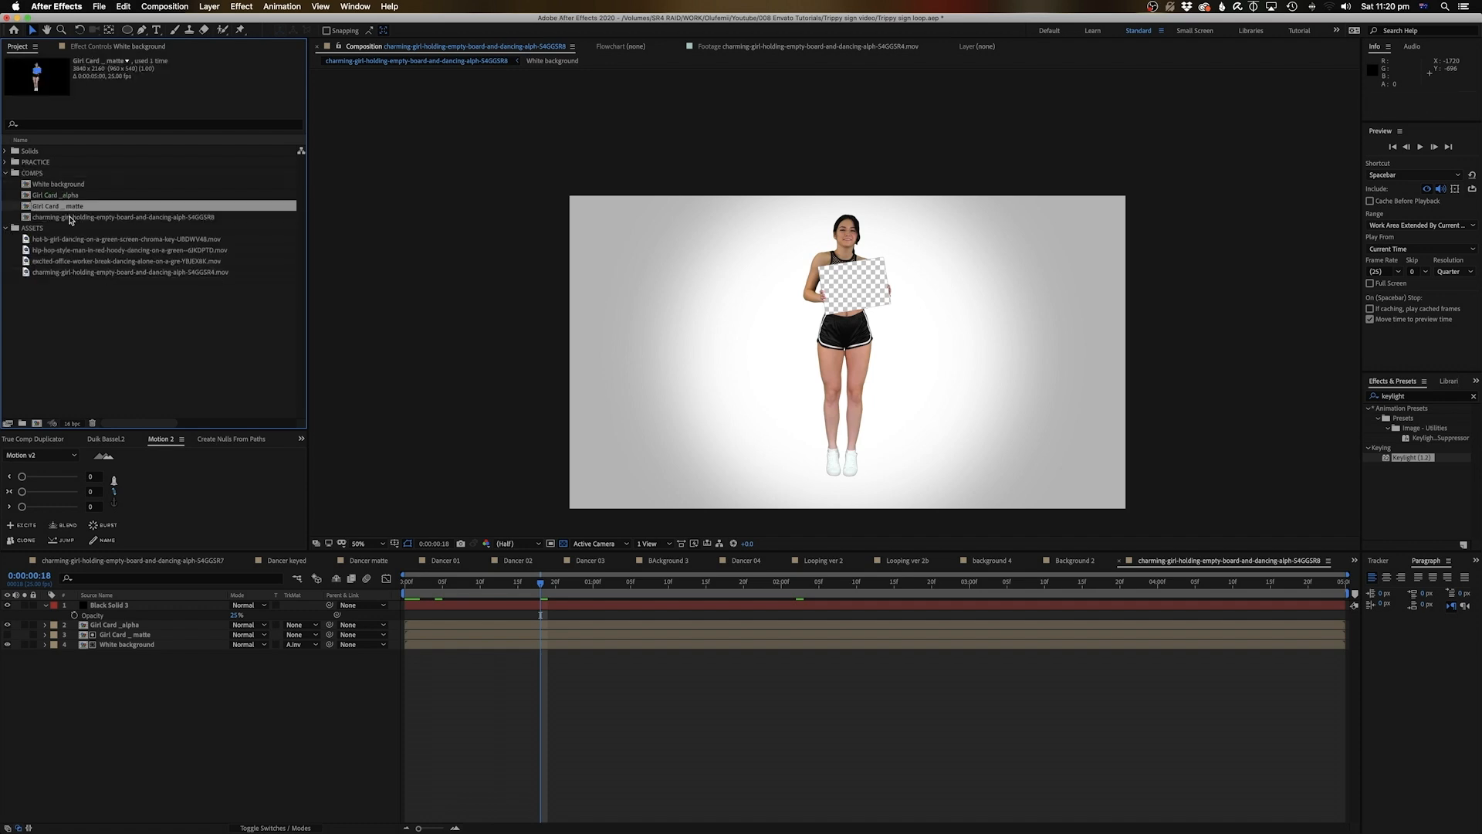
{"action": "key", "text": "Return"}
{"action": "type", "text": "G"}
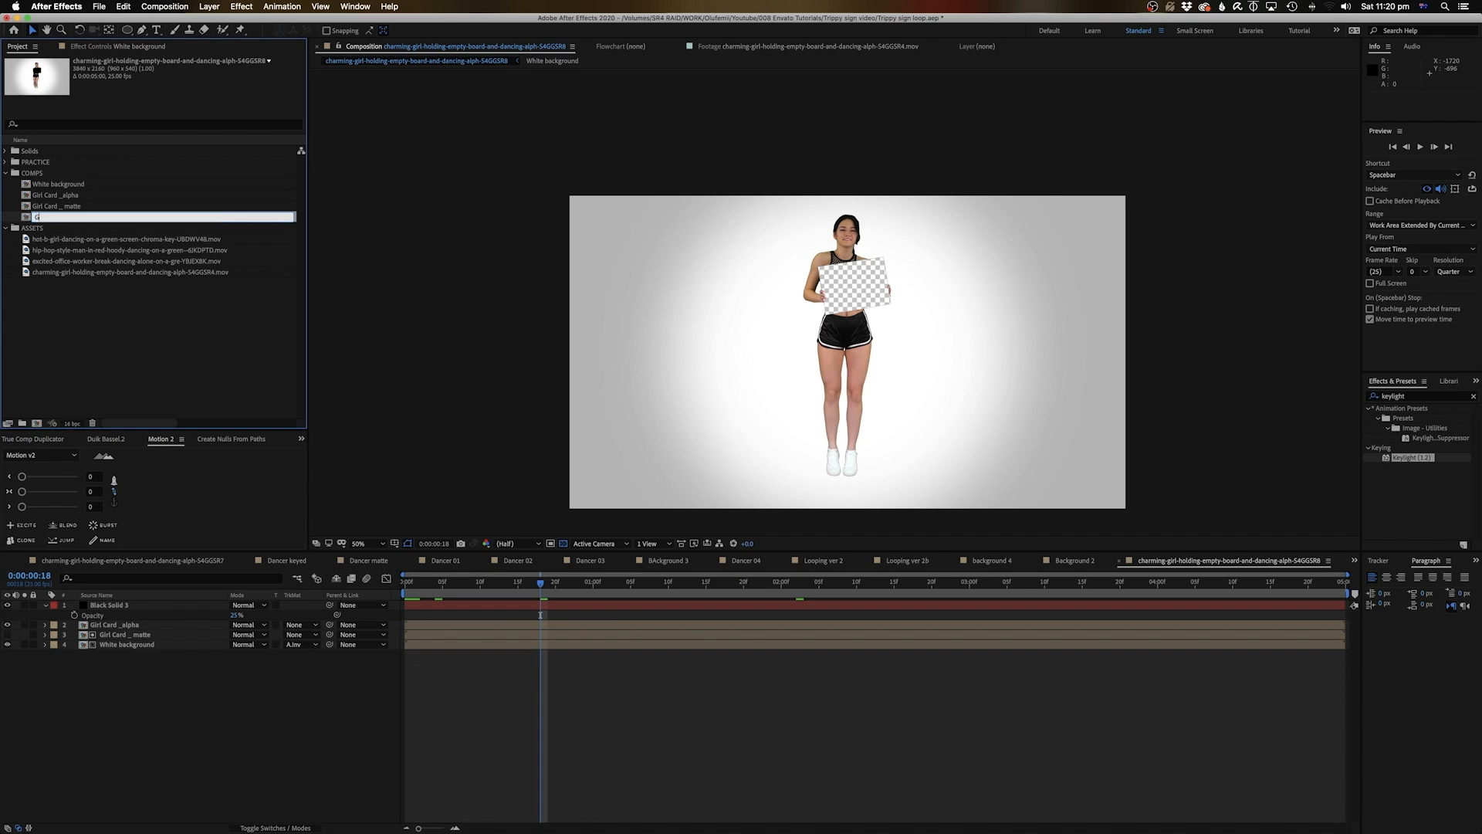
{"action": "type", "text": "irl Dance 1"}
{"action": "key", "text": "Return"}
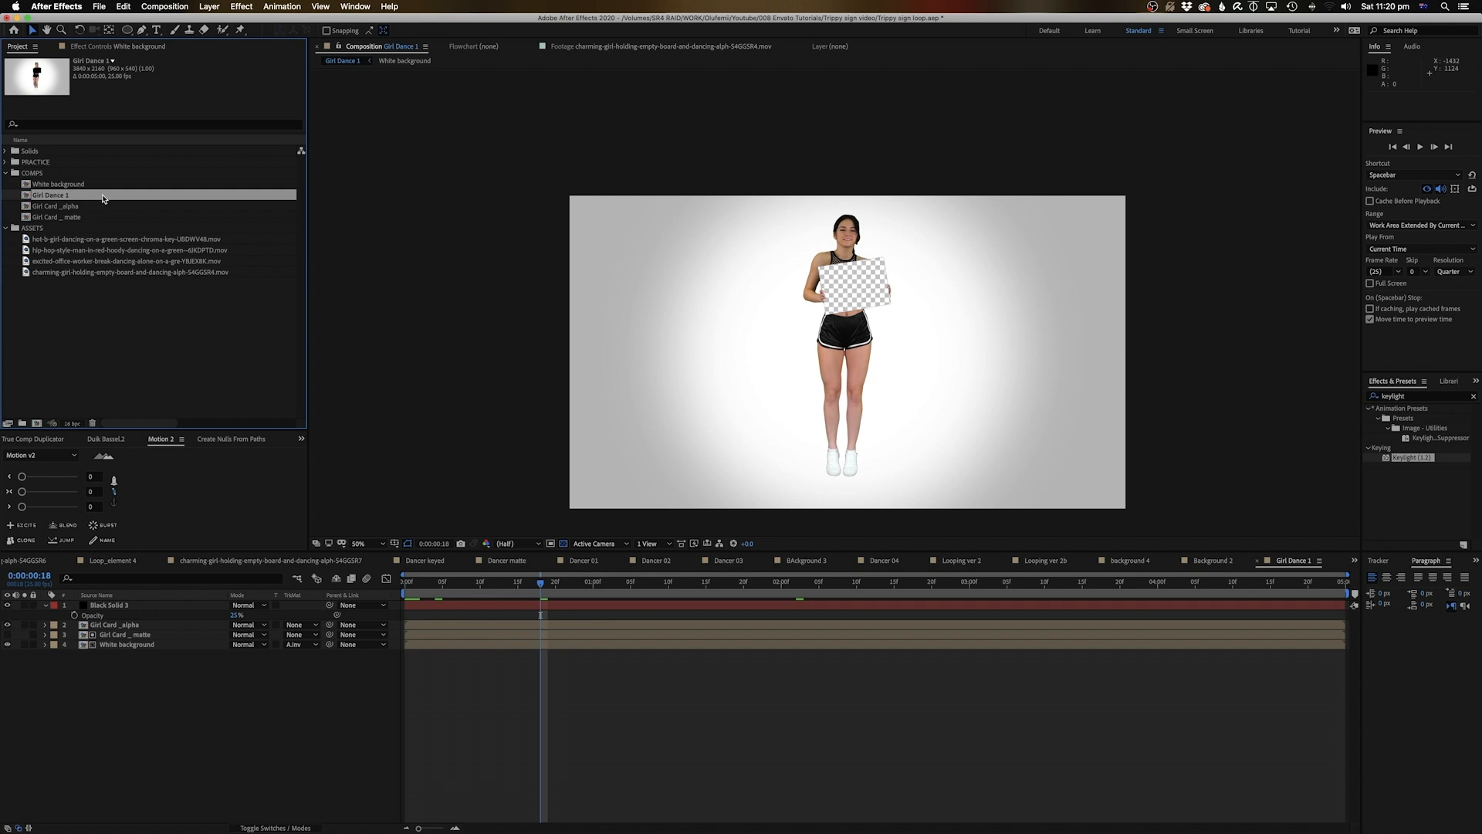
Rename Girl Dance 1 as _Girl Dance 1 and reverse the name sort order of the project items.
{"action": "key", "text": "Return"}
{"action": "type", "text": "_"}
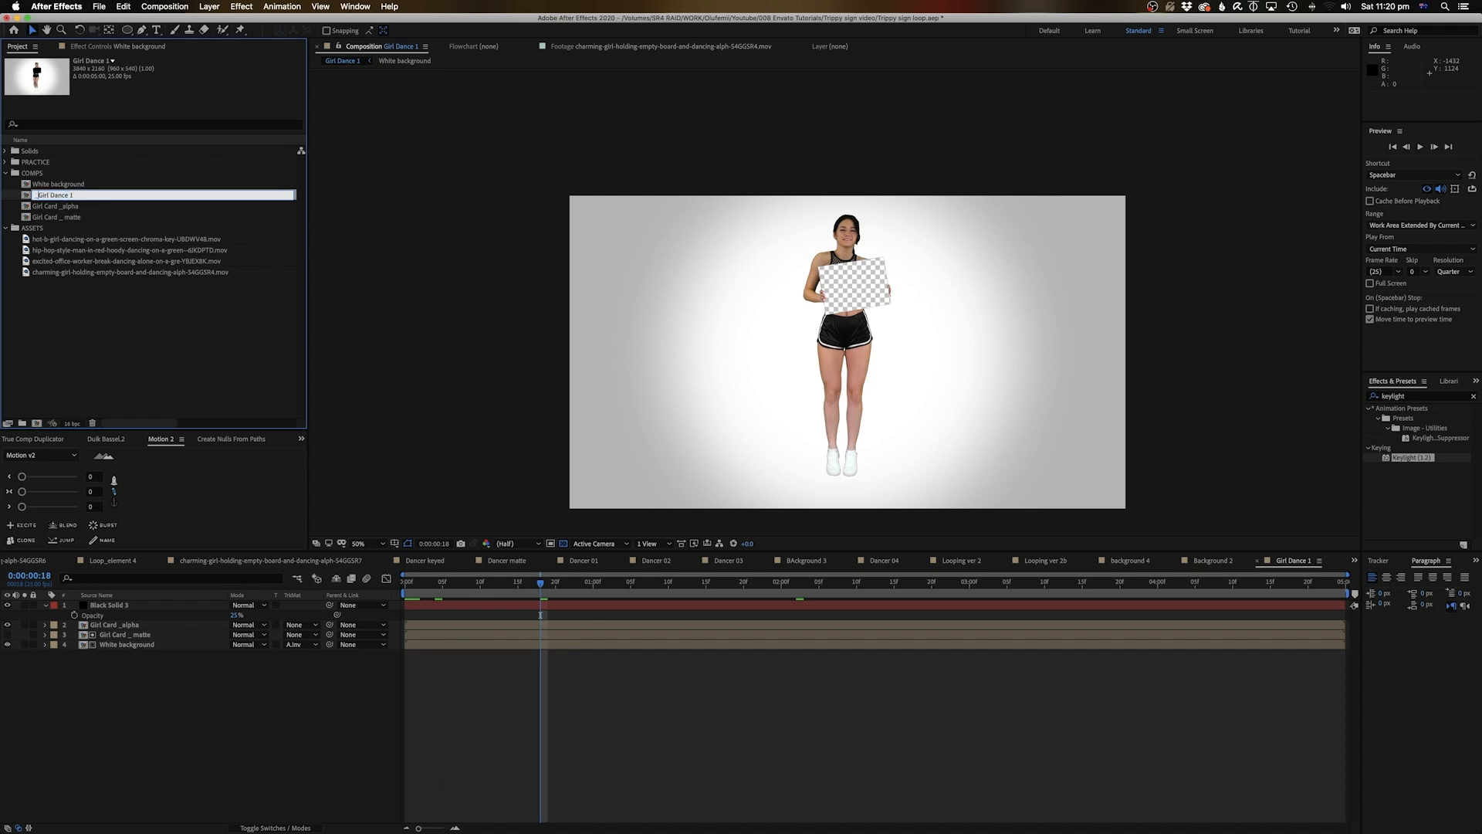
{"action": "key", "text": "Return"}
{"action": "left_click", "coordinate": [46, 141]}
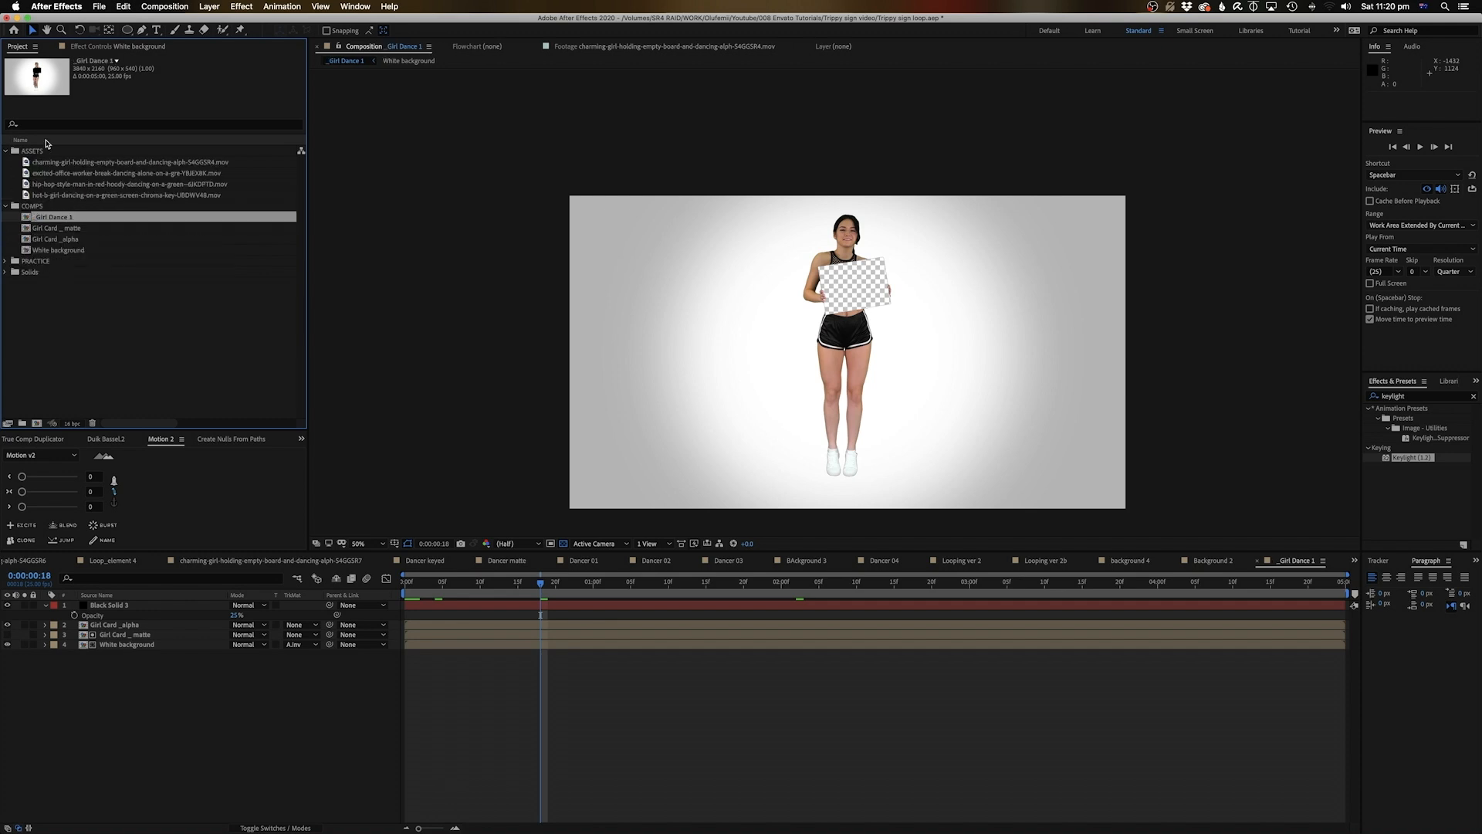
Duplicate _Girl Dance 1 and open the copy, _Girl Dance 2, for a short preview.
{"action": "left_click", "coordinate": [90, 353]}
{"action": "left_click", "coordinate": [55, 222]}
{"action": "left_click", "coordinate": [60, 239]}
{"action": "left_click", "coordinate": [61, 219]}
{"action": "left_click", "coordinate": [55, 311]}
{"action": "left_click", "coordinate": [67, 220]}
{"action": "key", "text": "super+d"}
{"action": "double_click", "coordinate": [61, 232]}
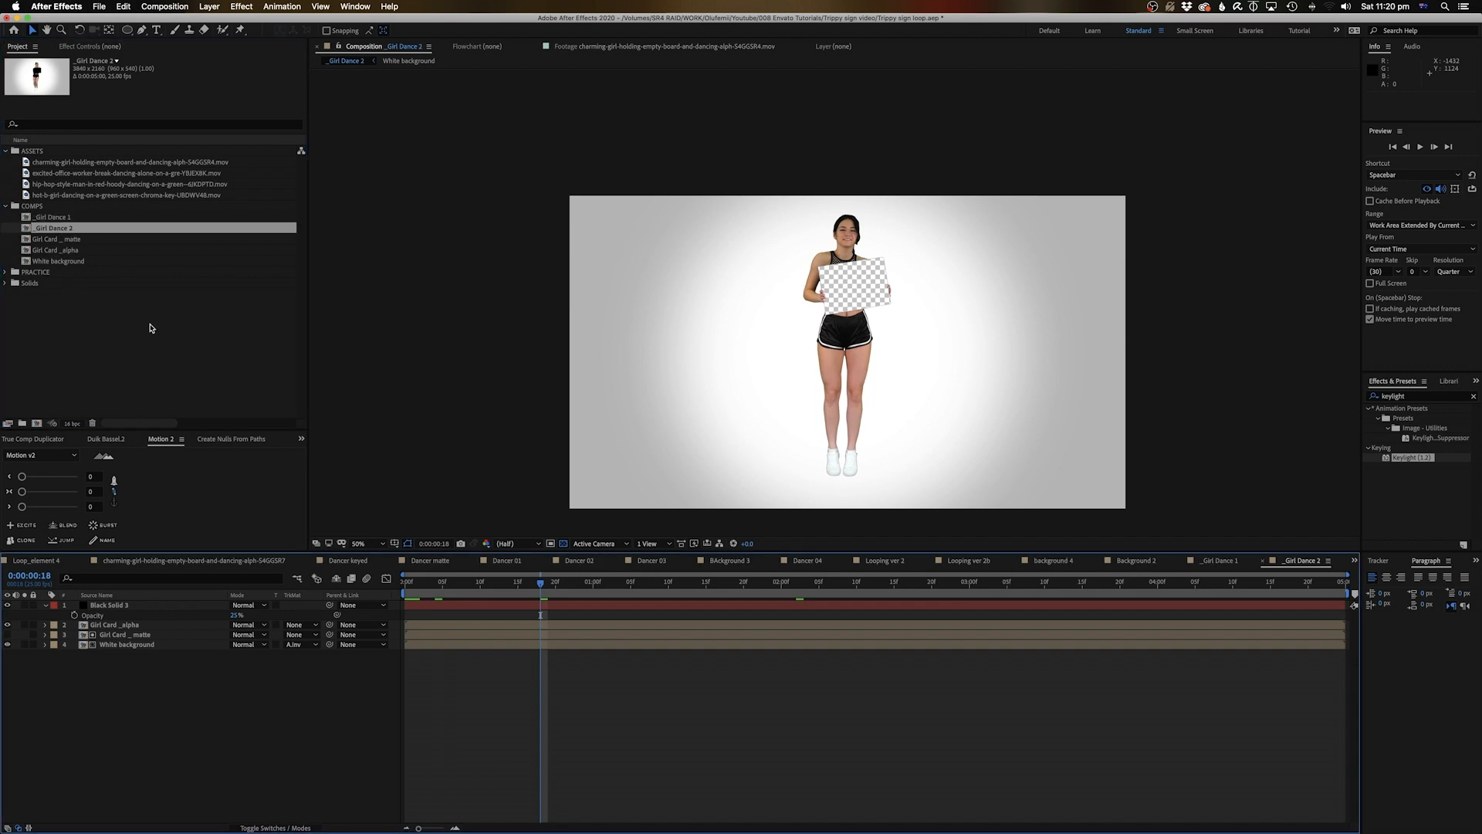
{"action": "key", "text": "space"}
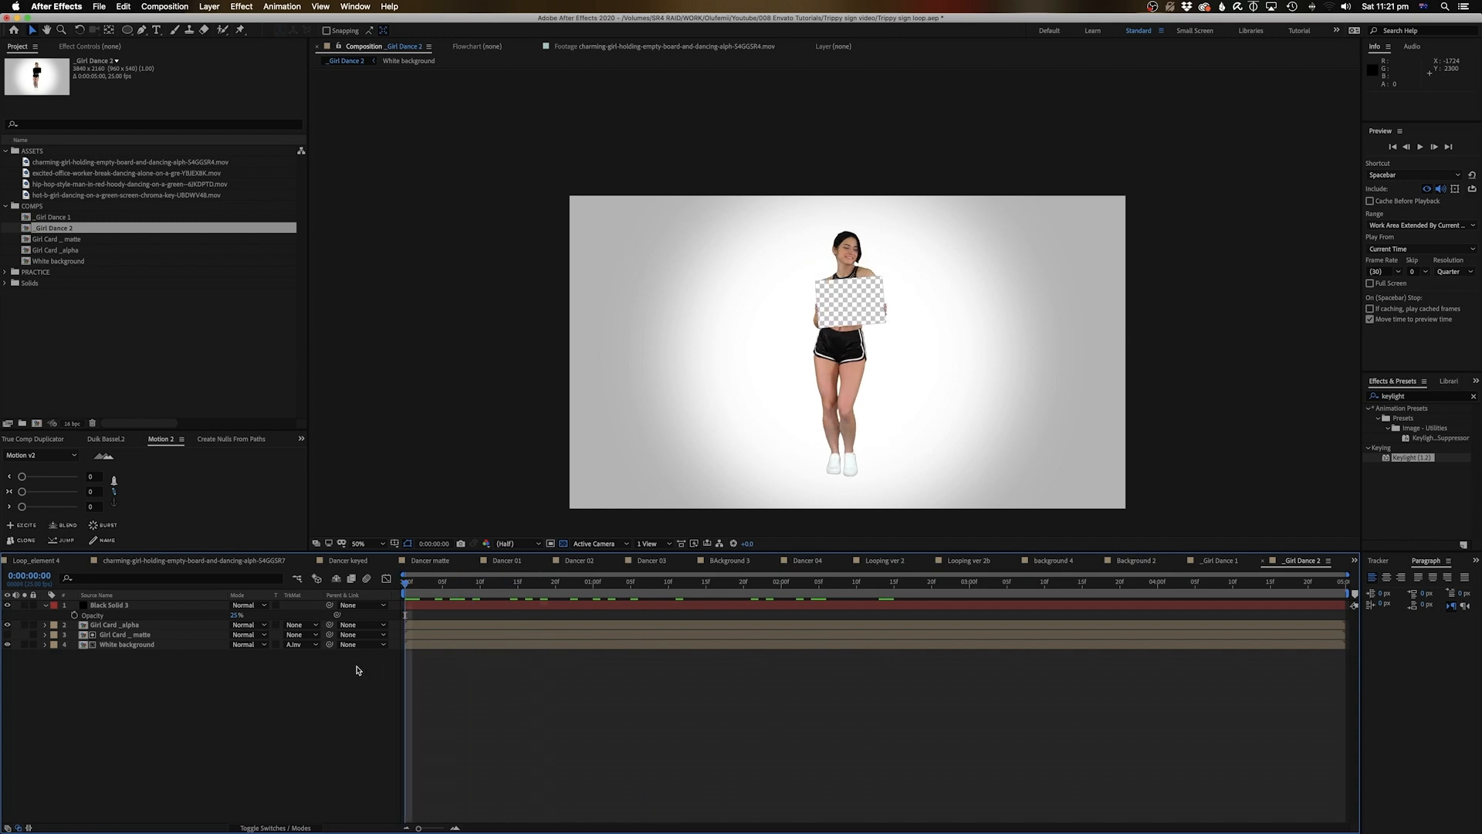
Hide the White background layer in _Girl Dance 2 and activate the Rectangle tool with no layer selected.
{"action": "right_click", "coordinate": [118, 653]}
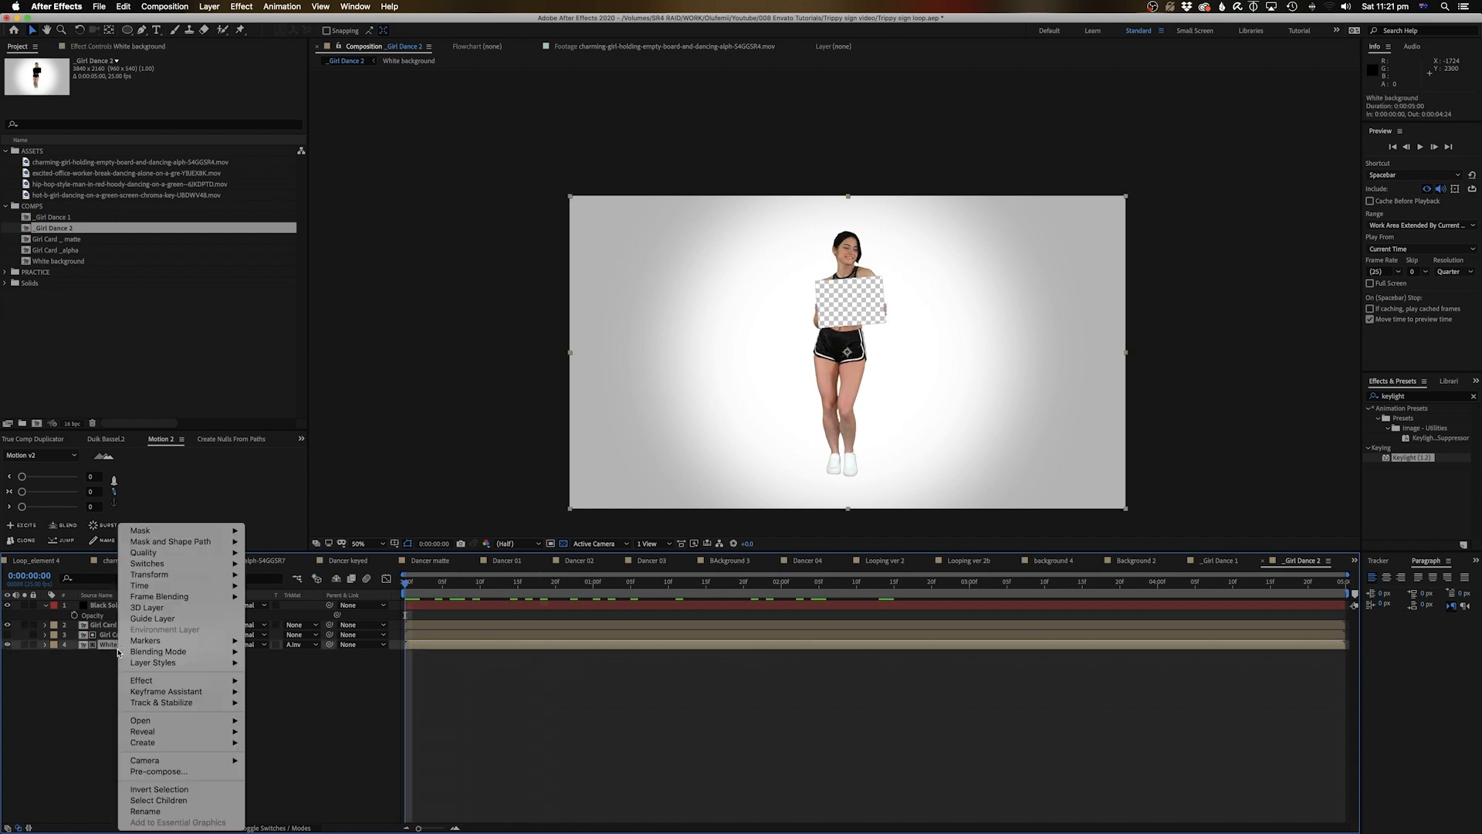
{"action": "mouse_move", "coordinate": [142, 734]}
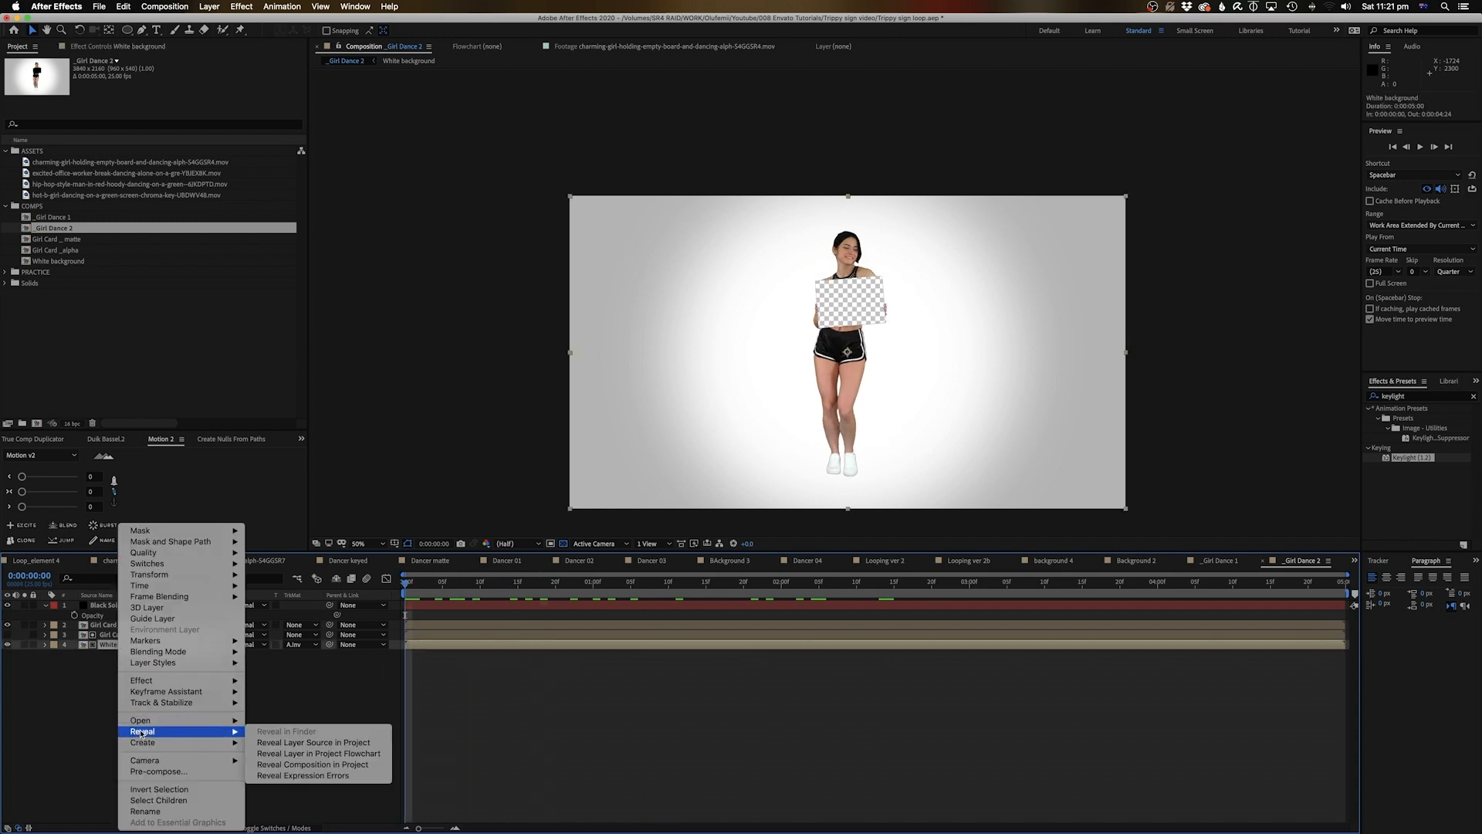
{"action": "left_click", "coordinate": [352, 741]}
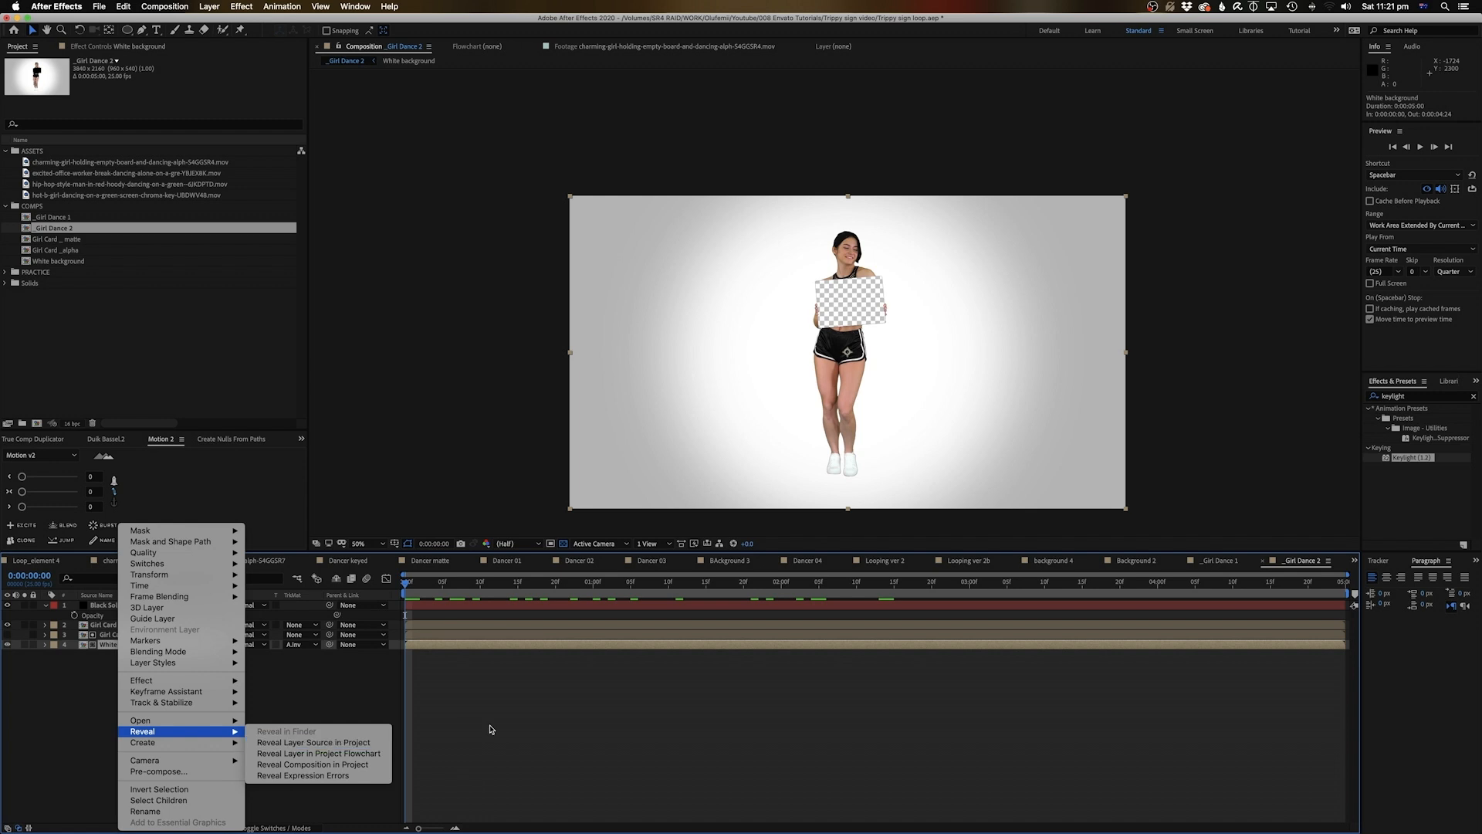
{"action": "left_click", "coordinate": [7, 645]}
{"action": "left_click", "coordinate": [463, 721]}
{"action": "left_click", "coordinate": [128, 33]}
{"action": "left_click_drag", "start_coordinate": [128, 32], "coordinate": [169, 31]}
{"action": "left_click", "coordinate": [551, 719]}
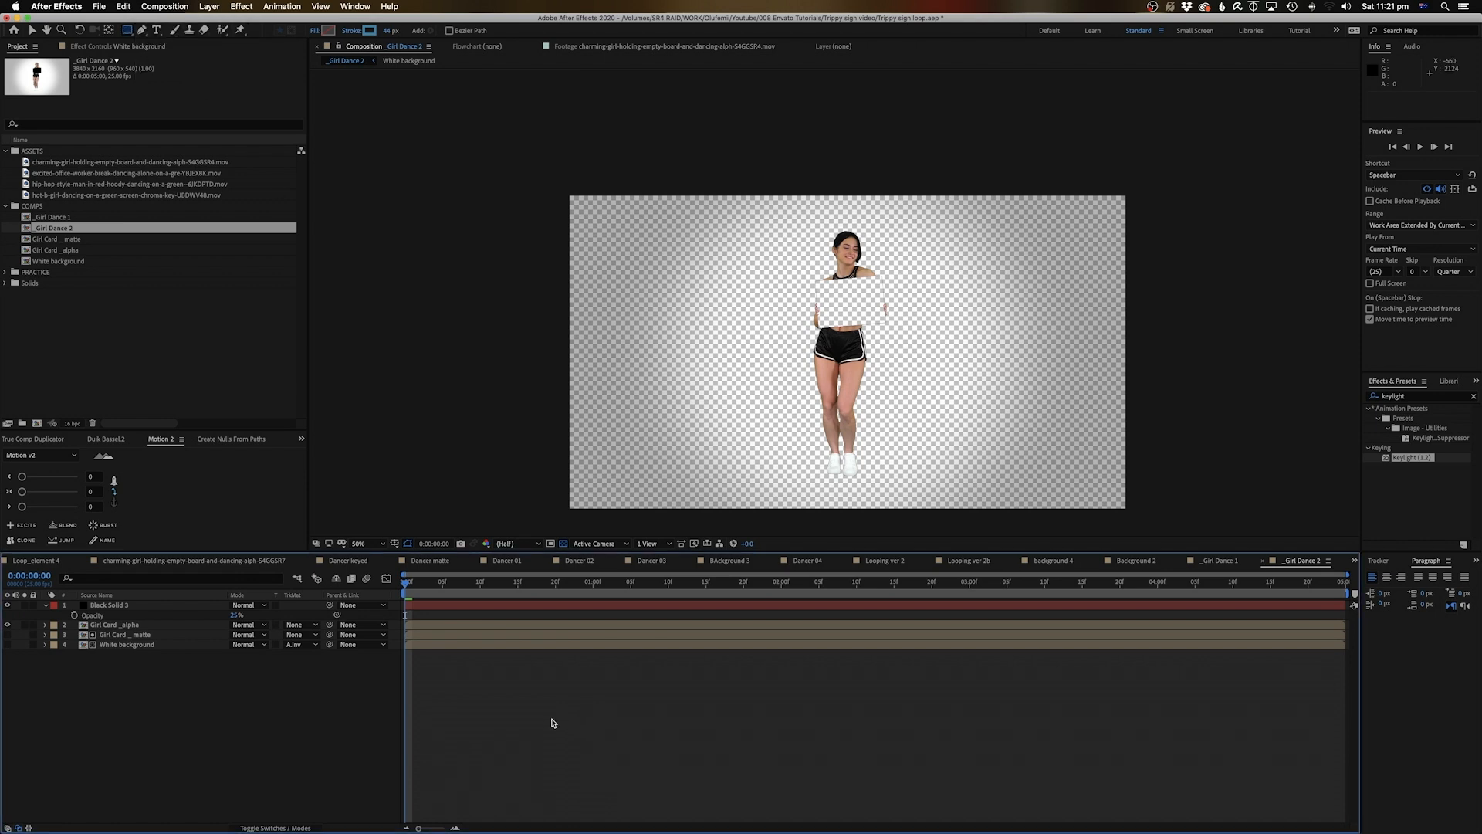
Create a yellow solid at the full 3840 x 2160 composition size and place it directly beneath the Girl Card _ matte layer.
{"action": "key", "text": "super+y"}
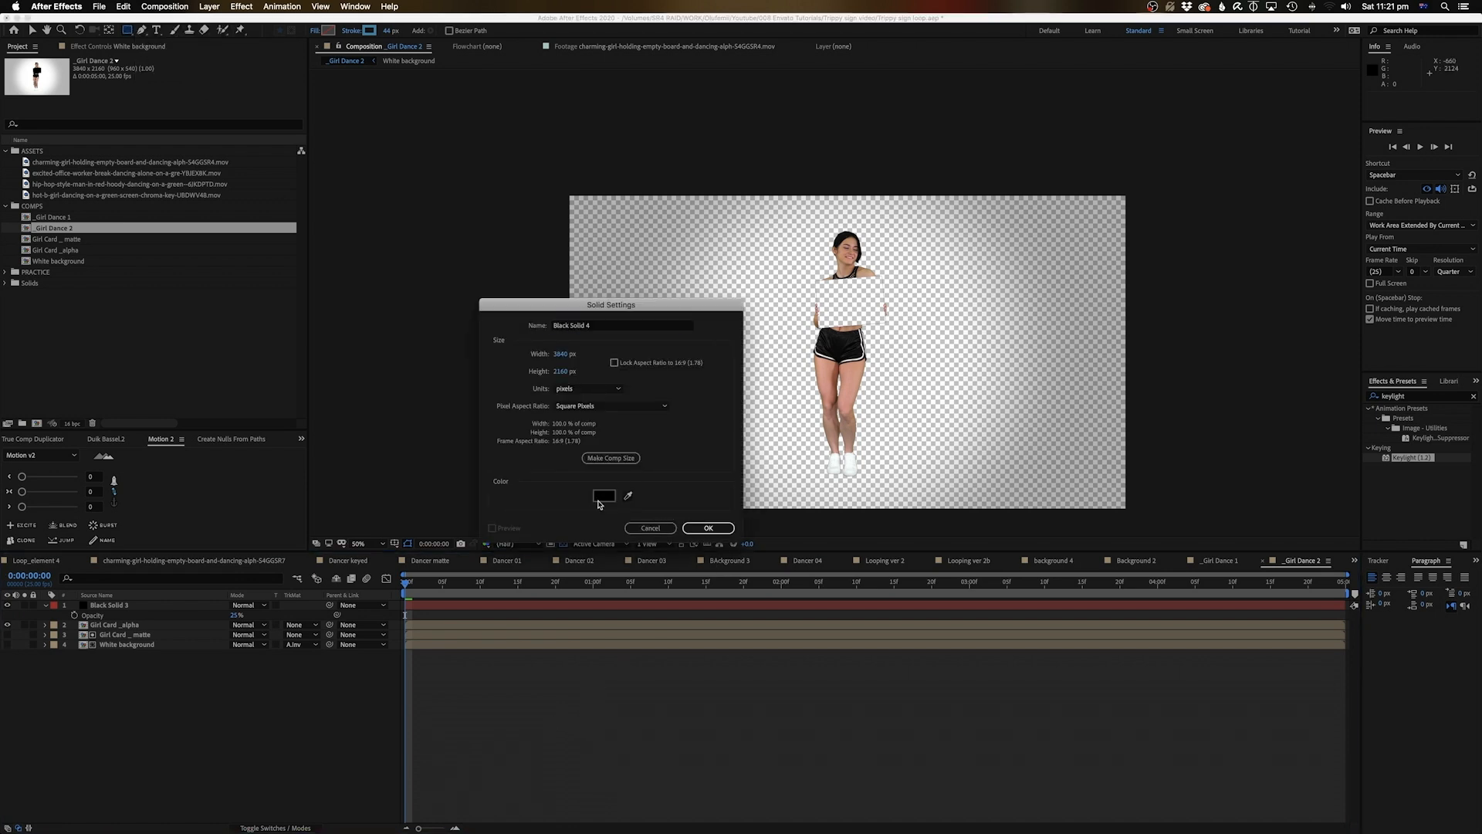
{"action": "left_click", "coordinate": [603, 494]}
{"action": "type", "text": "FFE200"}
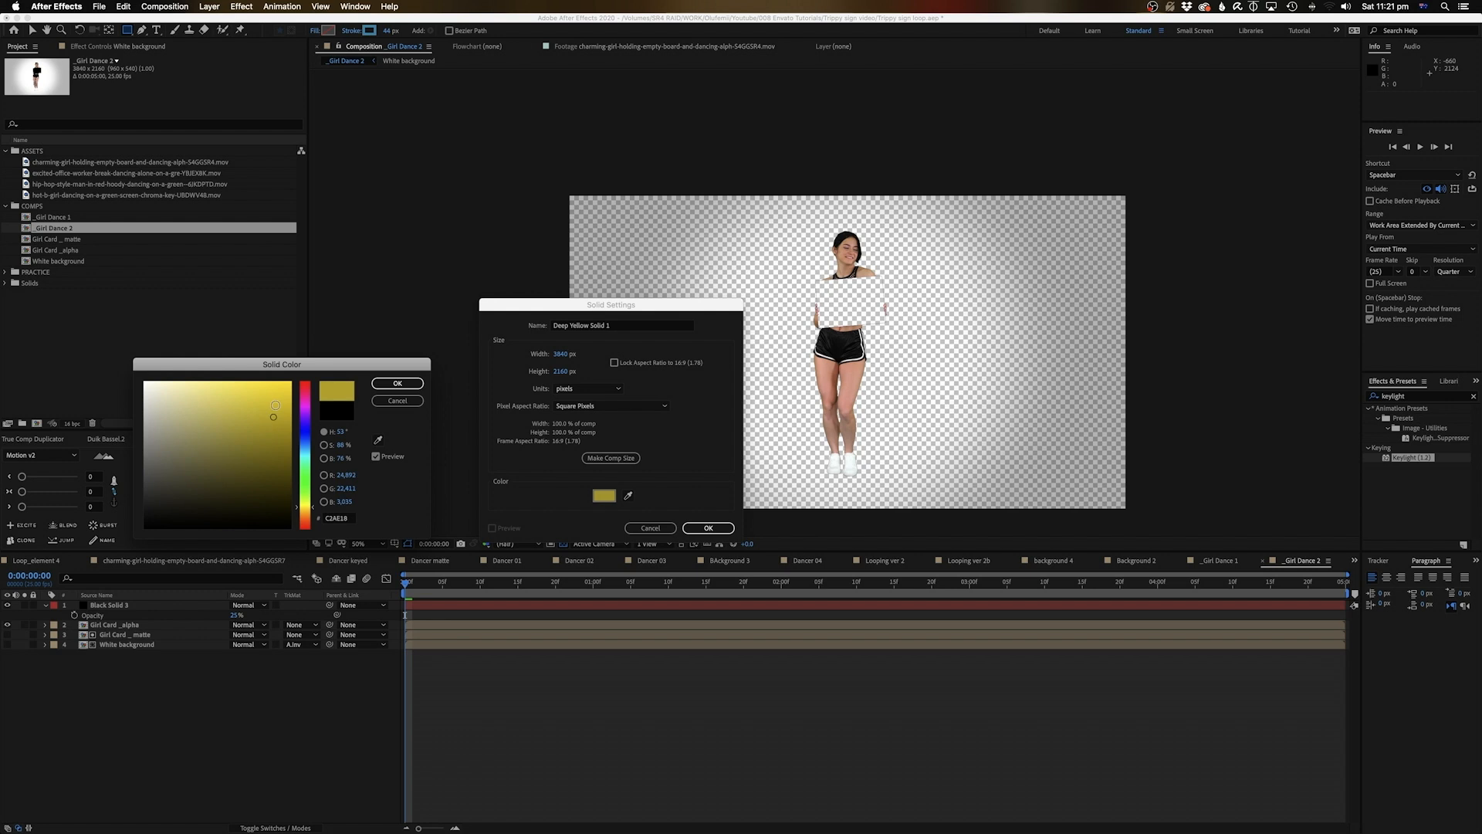
{"action": "left_click_drag", "start_coordinate": [309, 513], "coordinate": [308, 510]}
{"action": "left_click", "coordinate": [390, 384]}
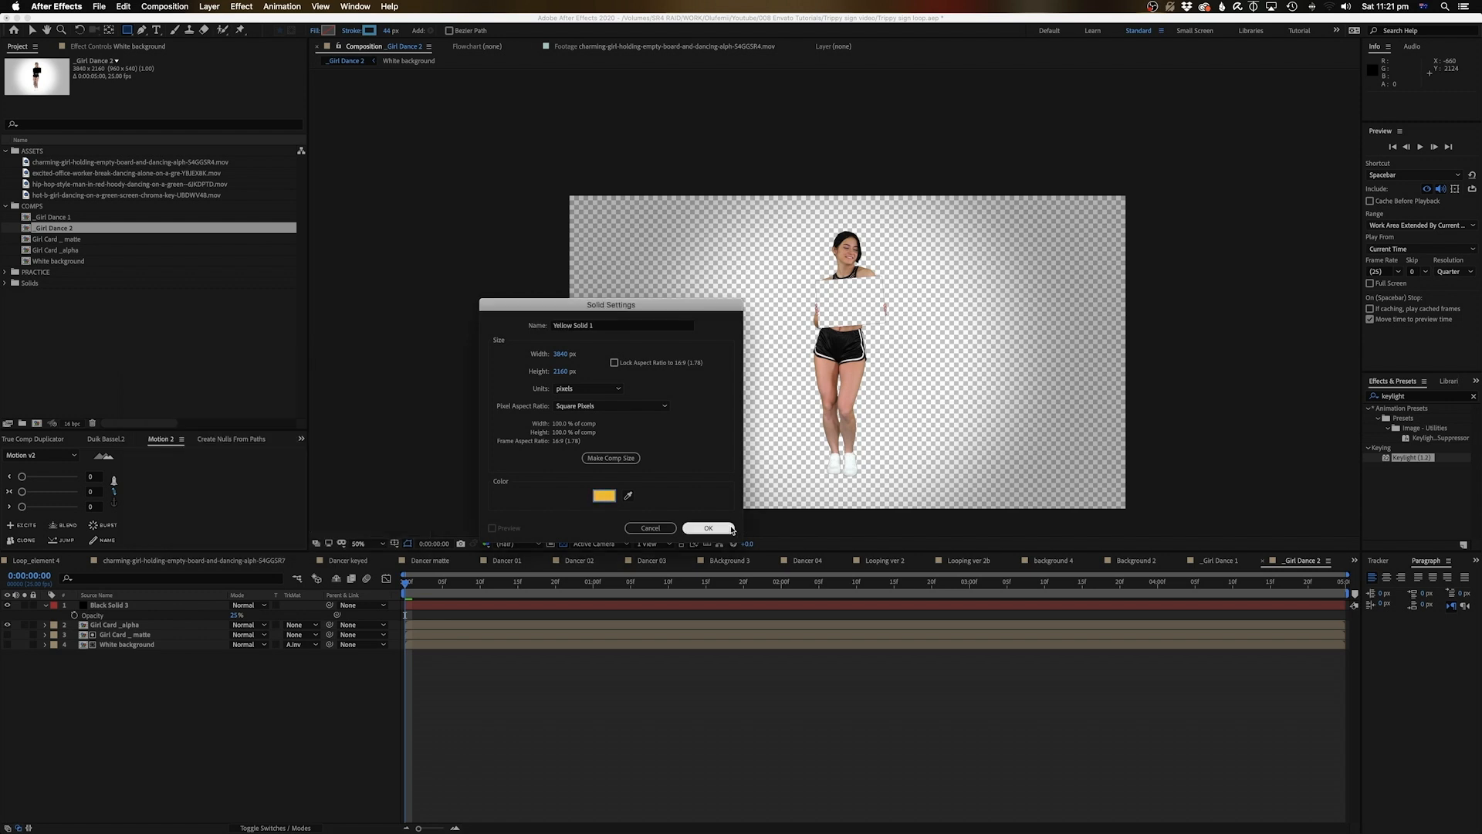
{"action": "left_click", "coordinate": [707, 527]}
{"action": "left_click_drag", "start_coordinate": [116, 605], "coordinate": [116, 650]}
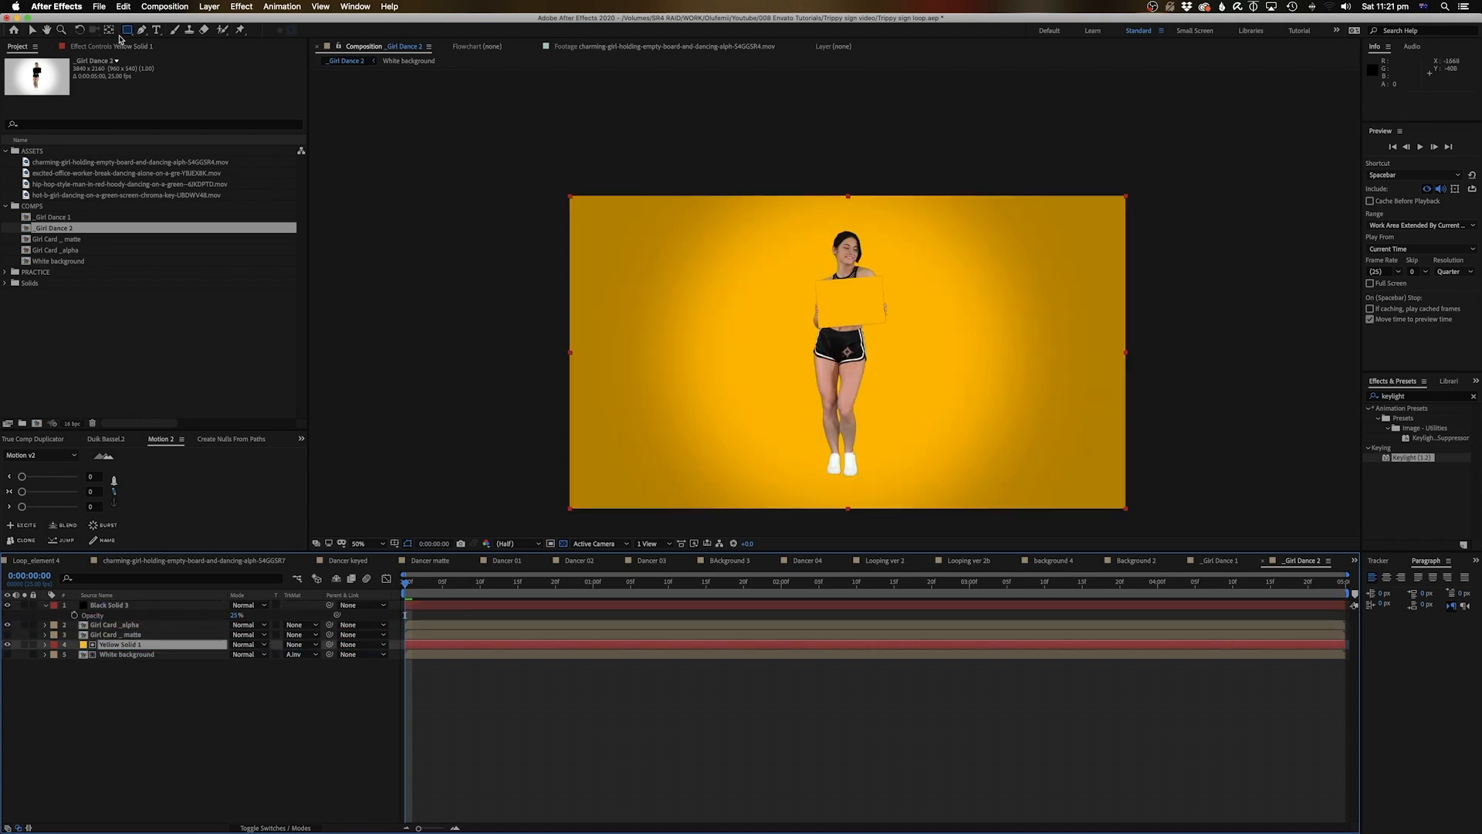
{"action": "left_click", "coordinate": [506, 699]}
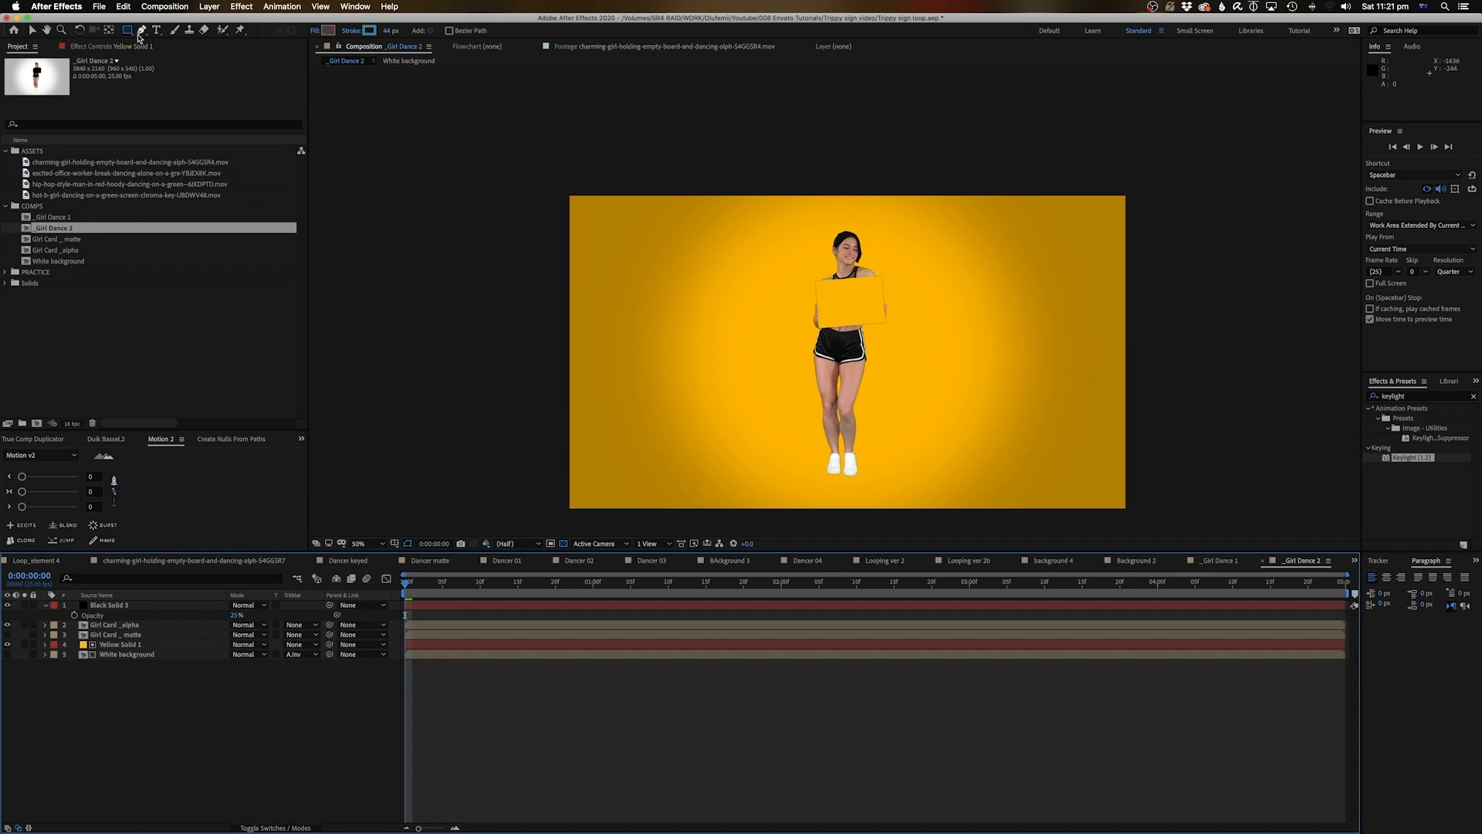
Sample the yellow background for the shape stroke colour and darken it to a brownish orange.
{"action": "left_click", "coordinate": [370, 31]}
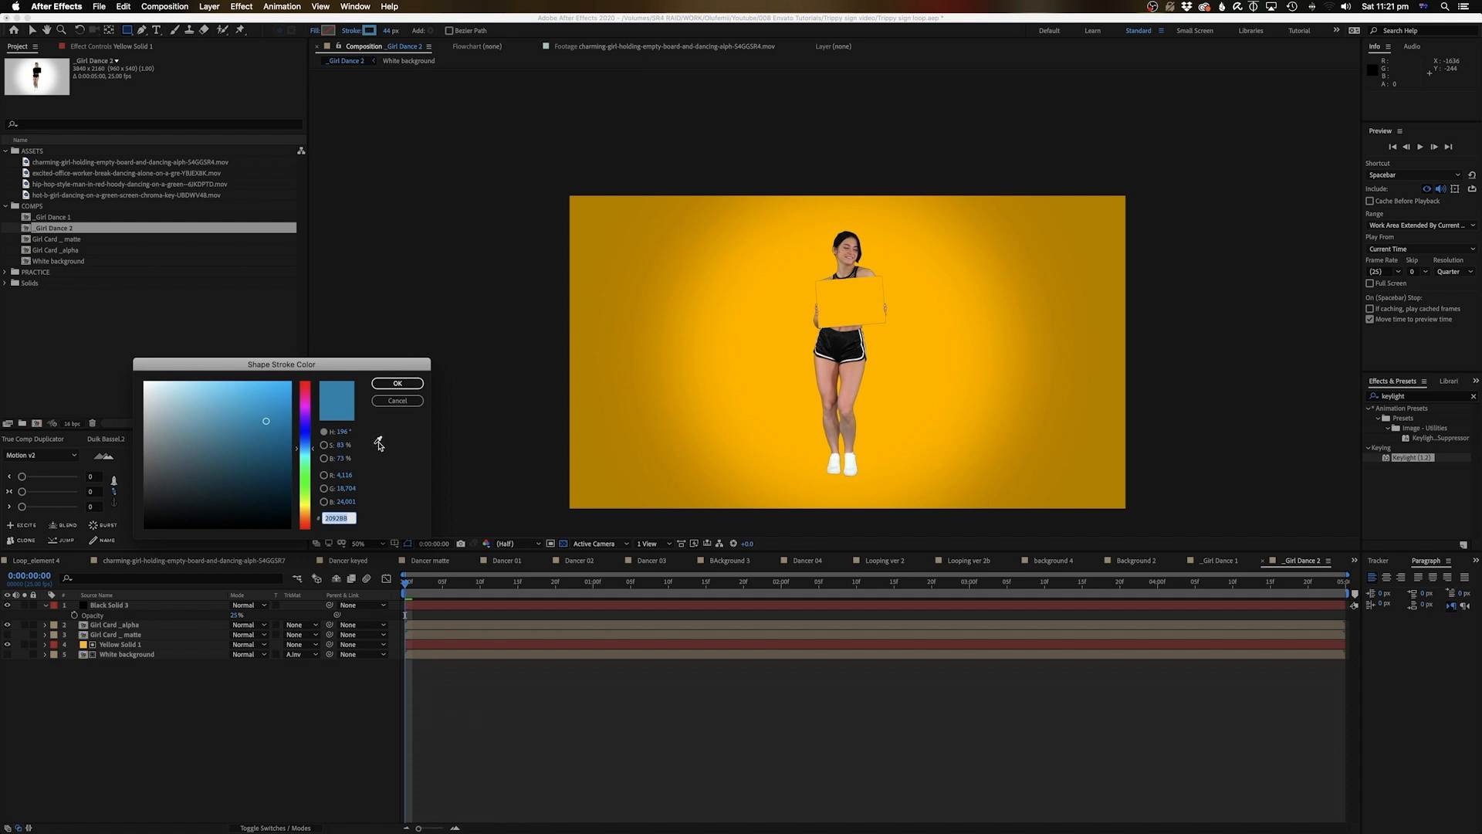
{"action": "left_click", "coordinate": [378, 441]}
{"action": "left_click", "coordinate": [724, 366]}
{"action": "left_click_drag", "start_coordinate": [285, 386], "coordinate": [289, 404]}
{"action": "left_click_drag", "start_coordinate": [303, 517], "coordinate": [302, 517]}
{"action": "left_click", "coordinate": [280, 415]}
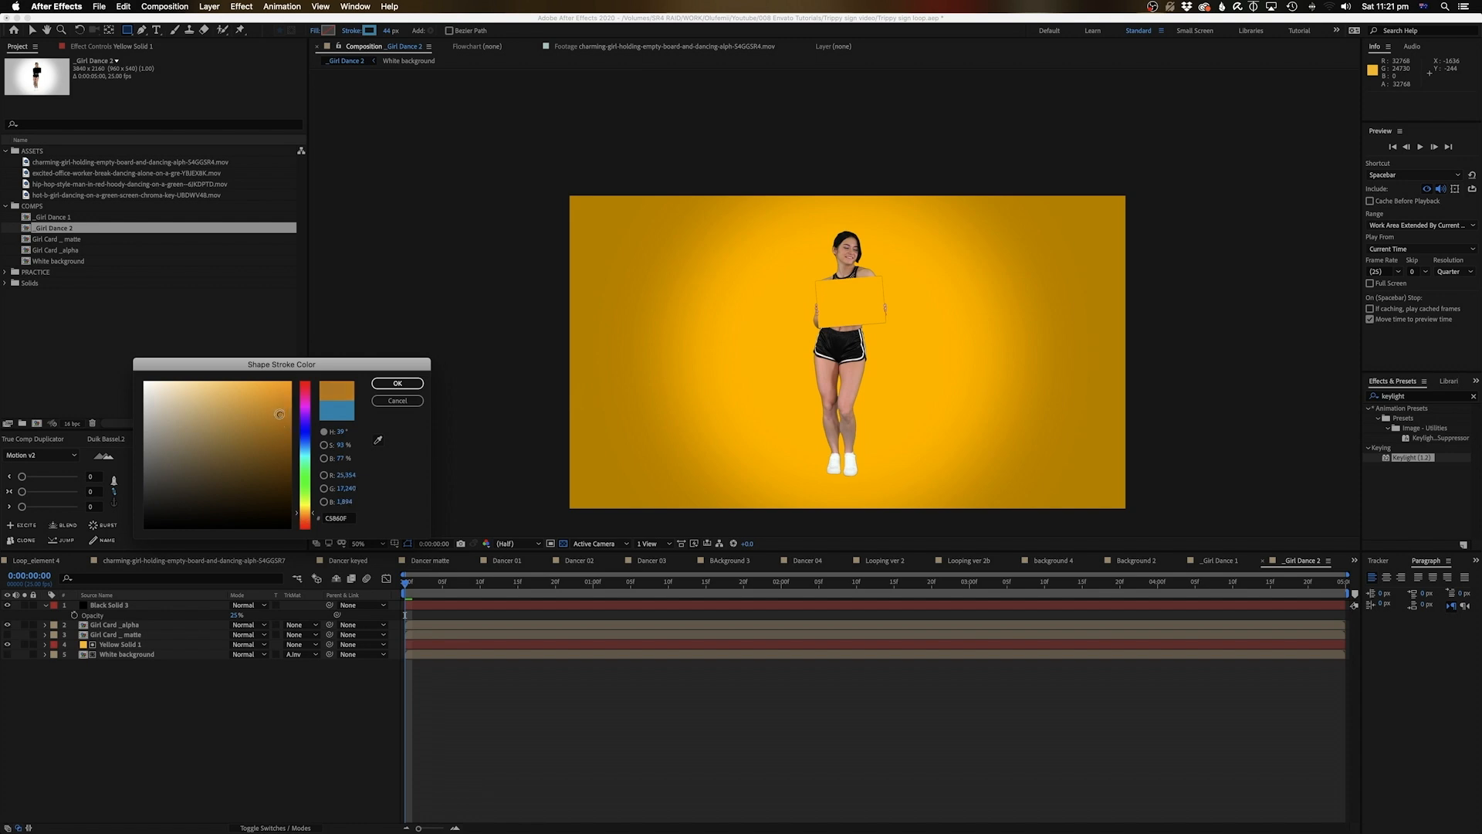
{"action": "left_click_drag", "start_coordinate": [284, 416], "coordinate": [285, 417]}
{"action": "left_click", "coordinate": [398, 383]}
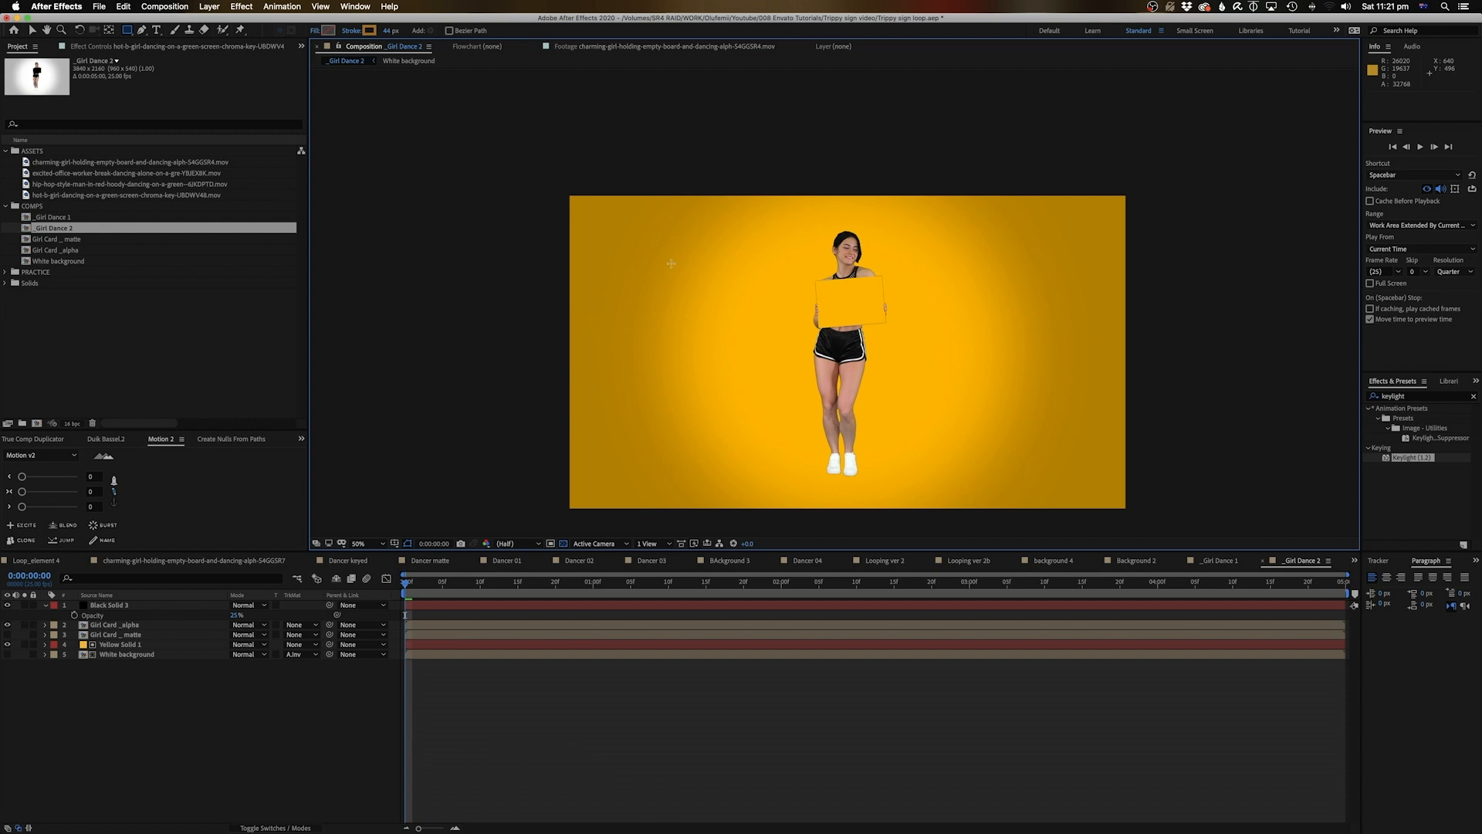
Draw a stroked square about 1500 px wide around the dancing girl.
{"action": "left_click", "coordinate": [749, 241]}
{"action": "left_click_drag", "start_coordinate": [750, 241], "coordinate": [961, 446]}
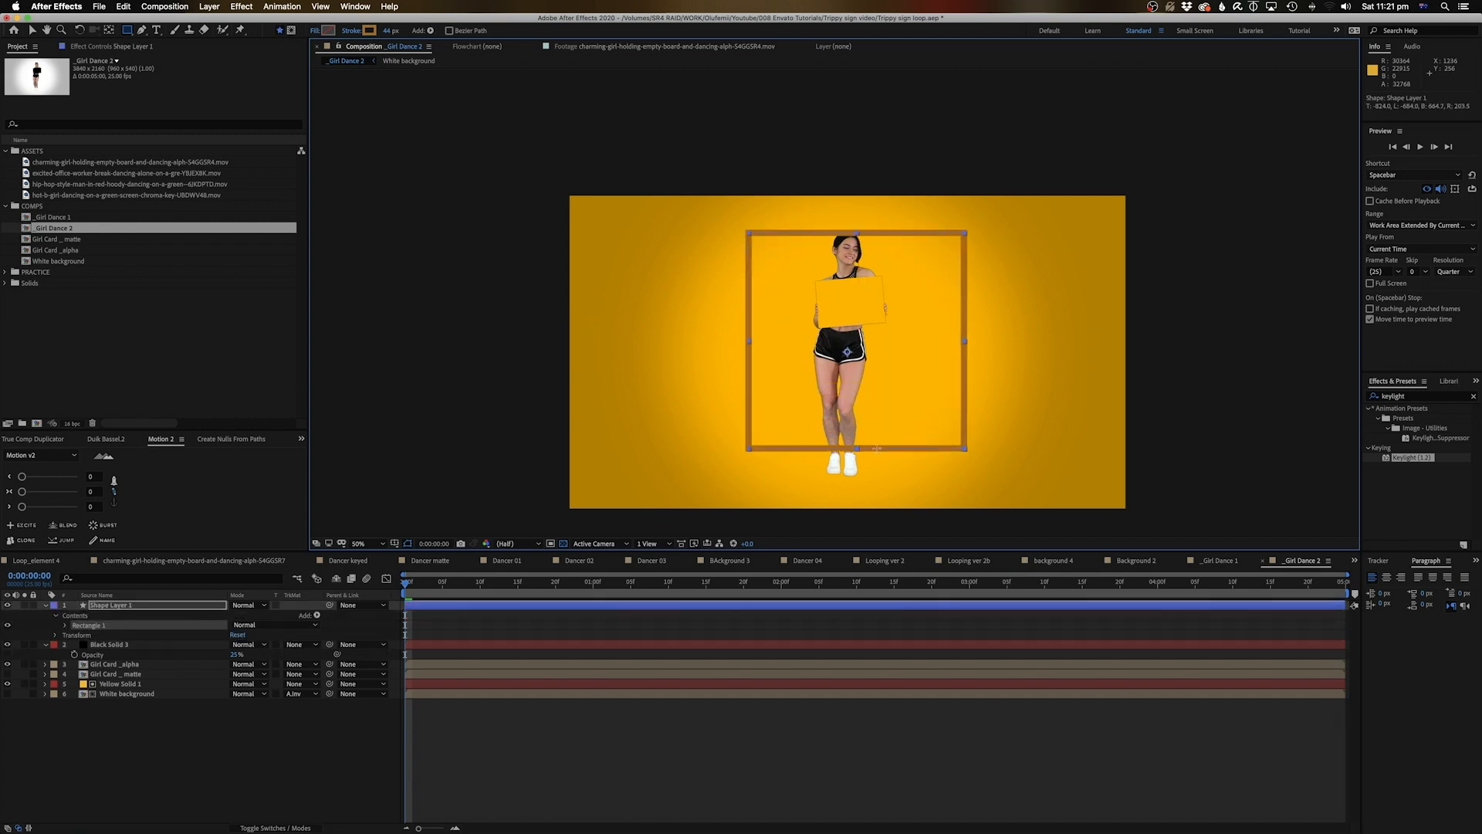
{"action": "mouse_move", "coordinate": [862, 426]}
{"action": "left_mouse_down"}
{"action": "mouse_move", "coordinate": [799, 463]}
{"action": "mouse_move", "coordinate": [958, 451]}
{"action": "mouse_move", "coordinate": [935, 450]}
{"action": "left_mouse_up"}
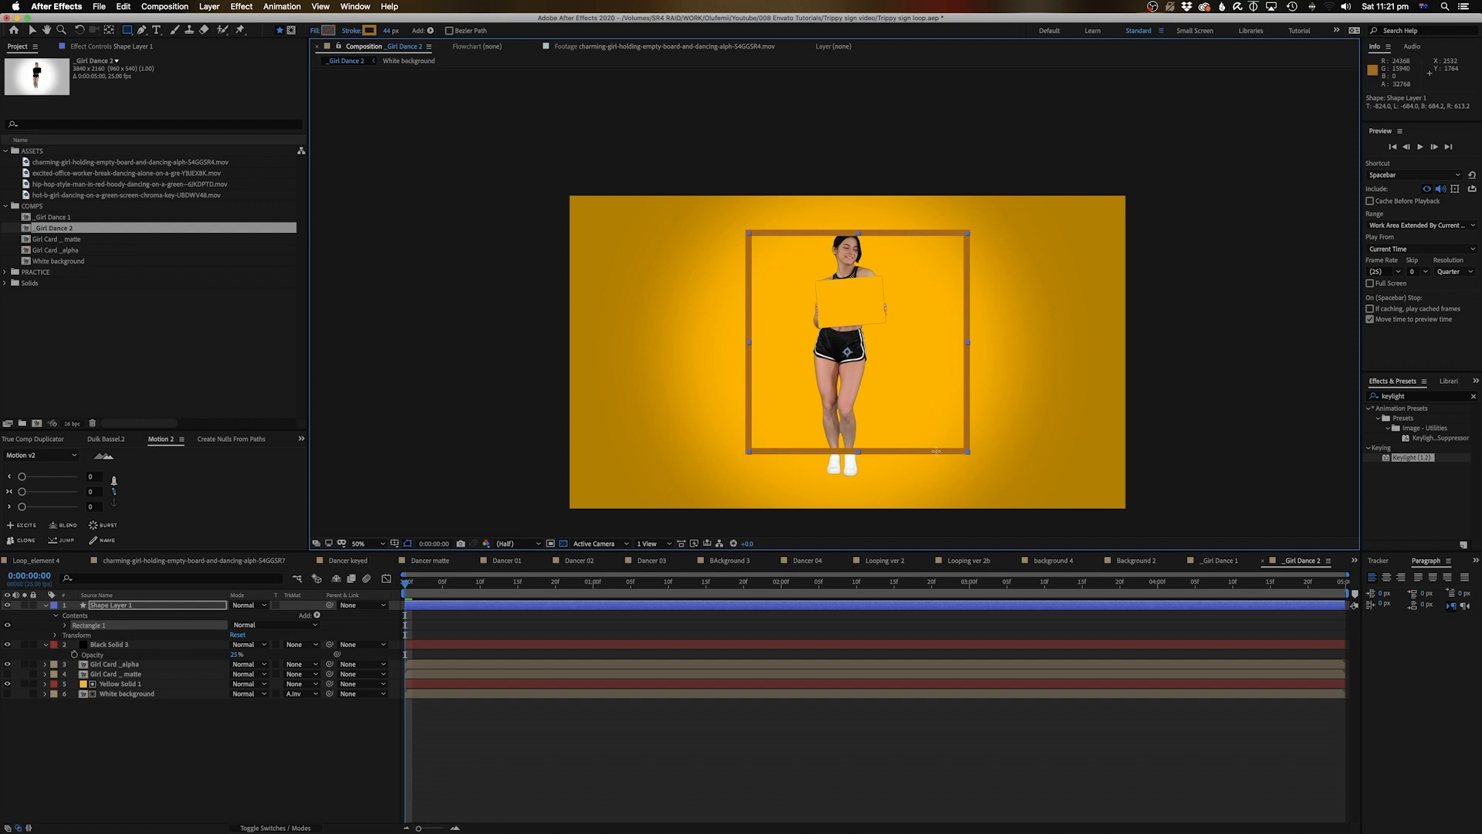
Centre Shape Layer 1's anchor point on the square and centre the layer on the canvas.
{"action": "left_click", "coordinate": [163, 790]}
{"action": "left_click", "coordinate": [118, 607]}
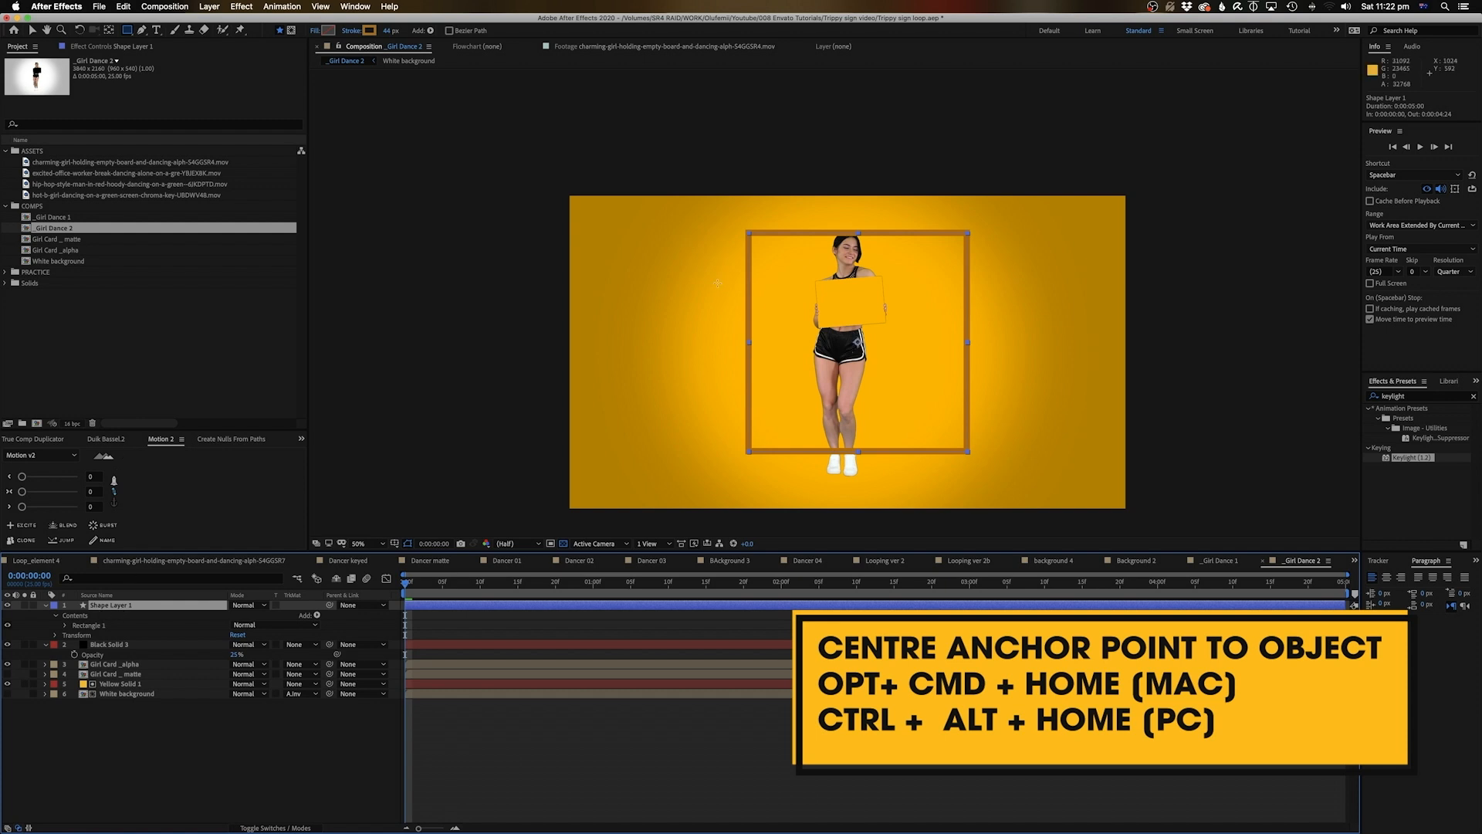
{"action": "left_click", "coordinate": [820, 605]}
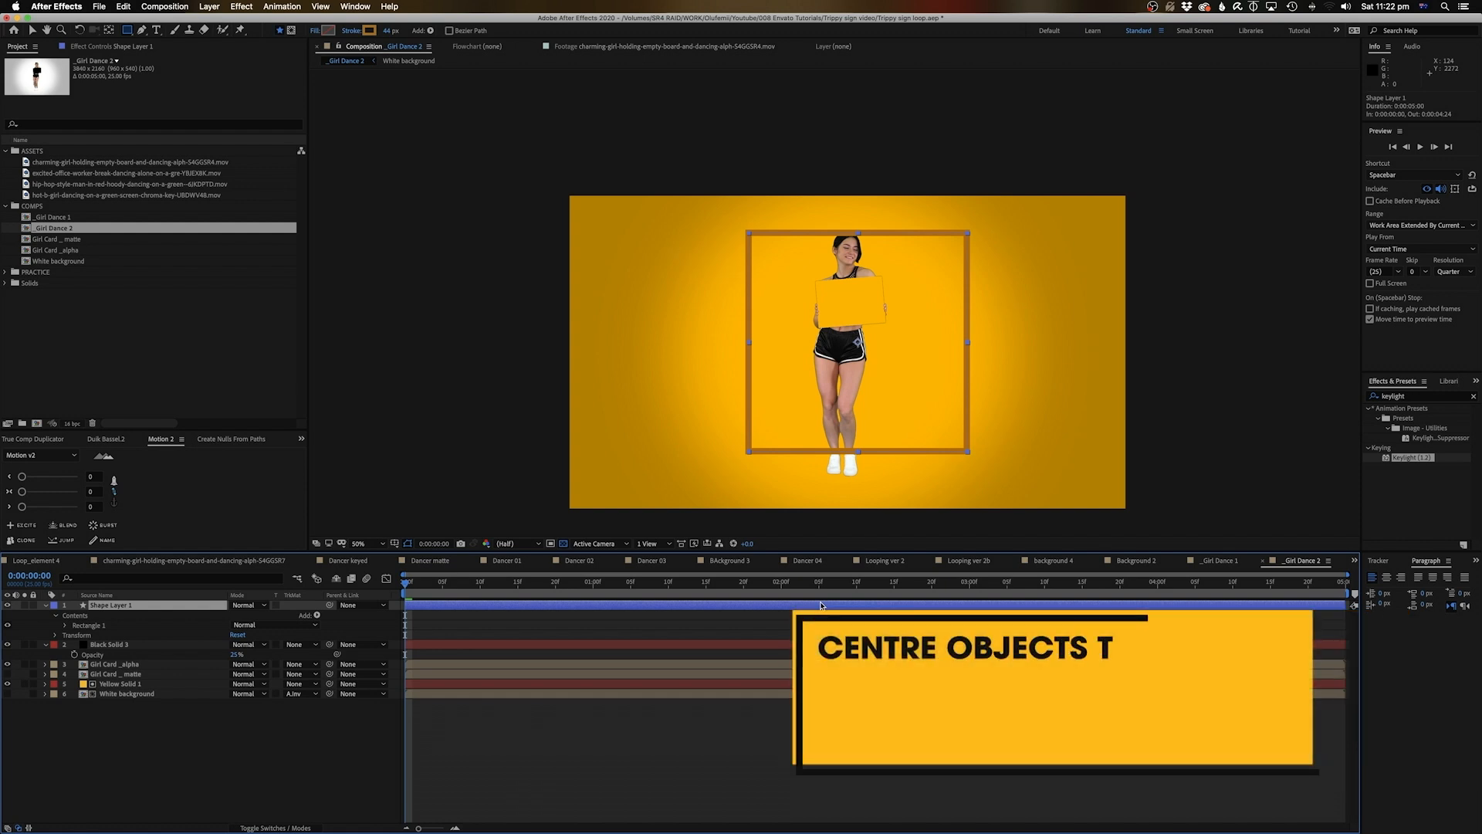
{"action": "key", "text": "super+Home"}
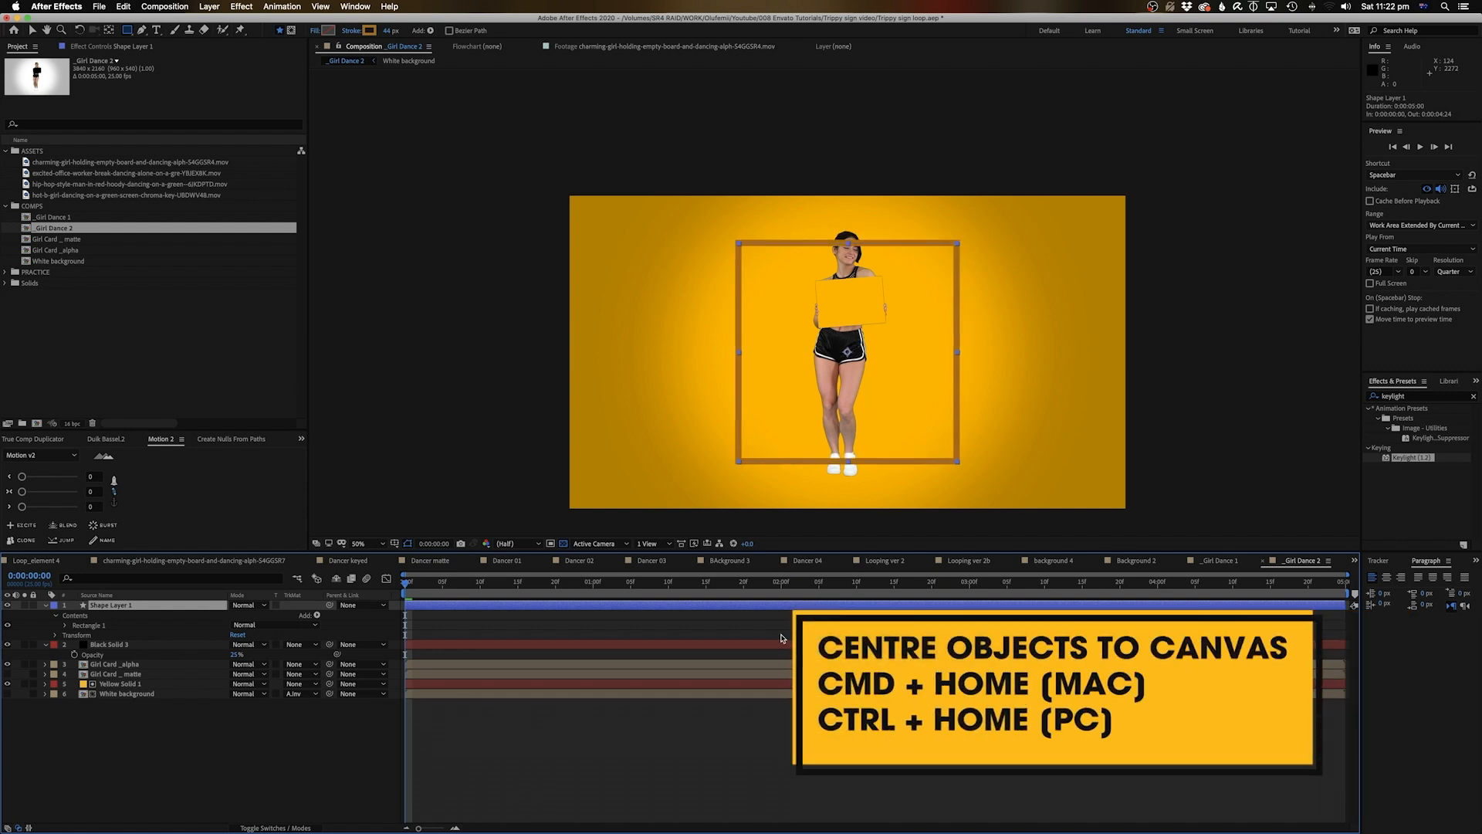
Move Shape Layer 1 directly below the Girl Card _ matte layer and delete the White background layer.
{"action": "left_click_drag", "start_coordinate": [129, 610], "coordinate": [123, 684]}
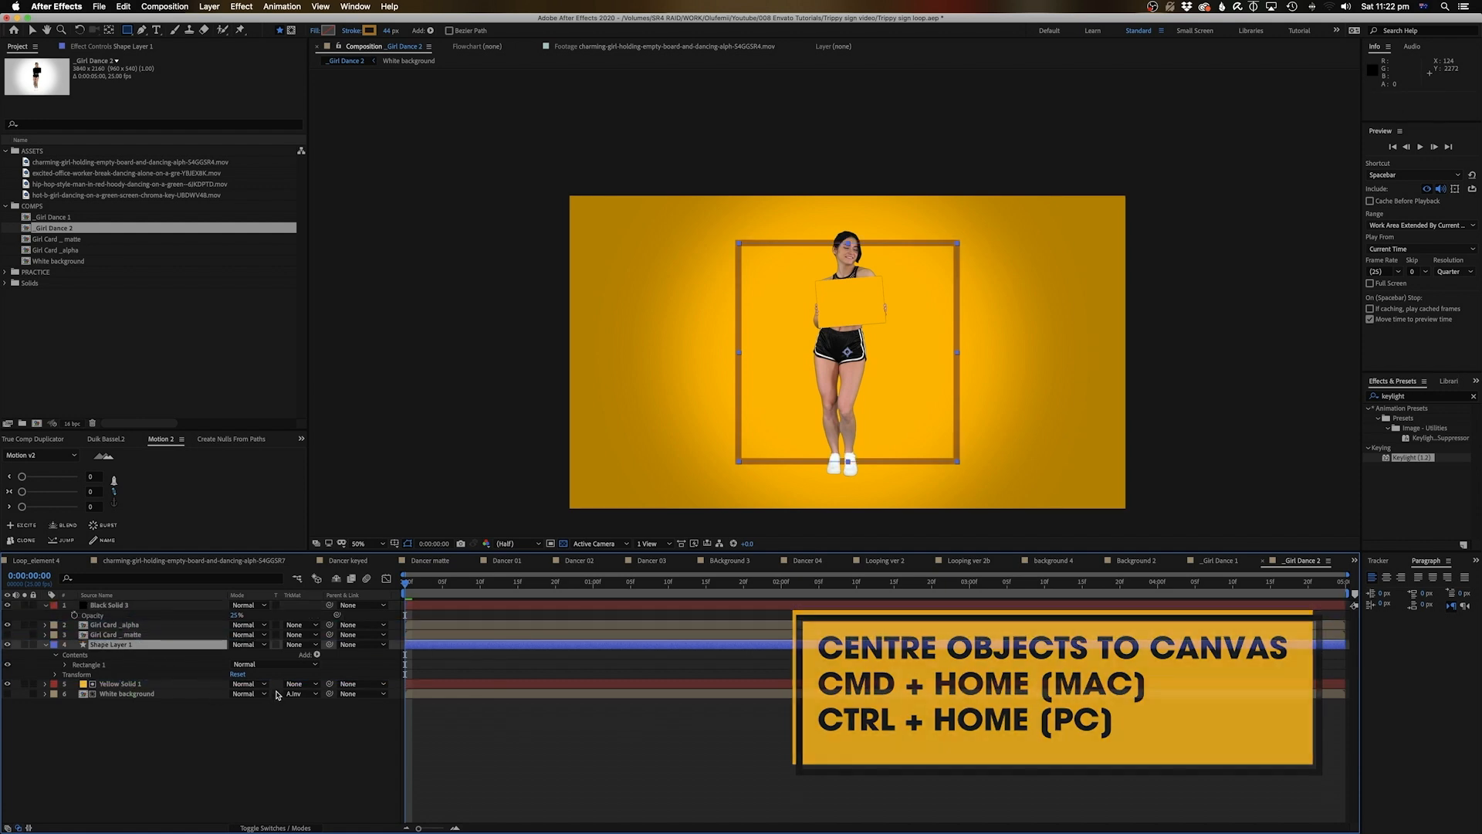
{"action": "left_click", "coordinate": [145, 697]}
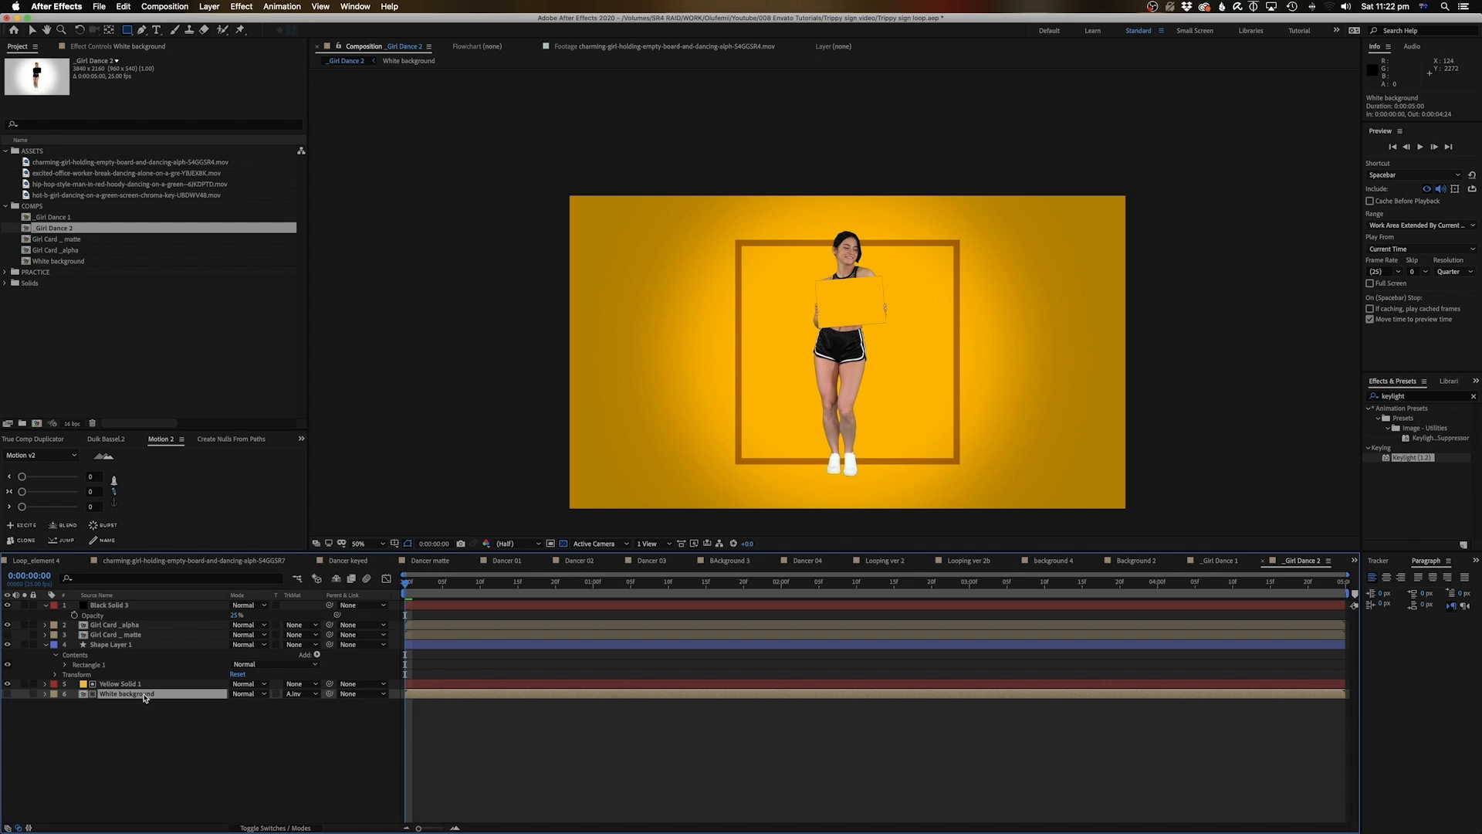
{"action": "key", "text": "Delete"}
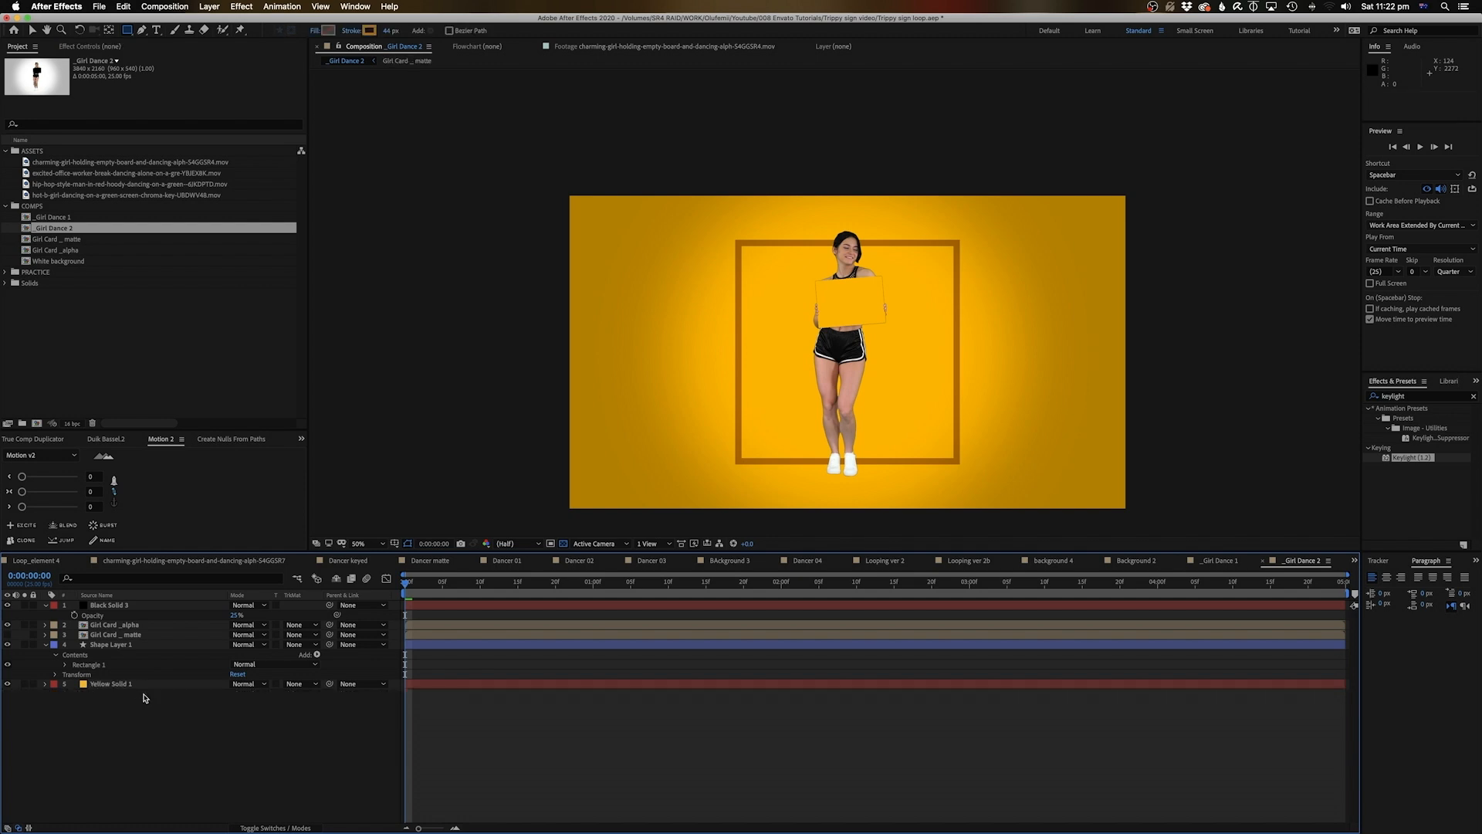
Add the expression time*100 to Shape Layer 1's Rotation and preview the spinning square.
{"action": "left_click", "coordinate": [116, 645]}
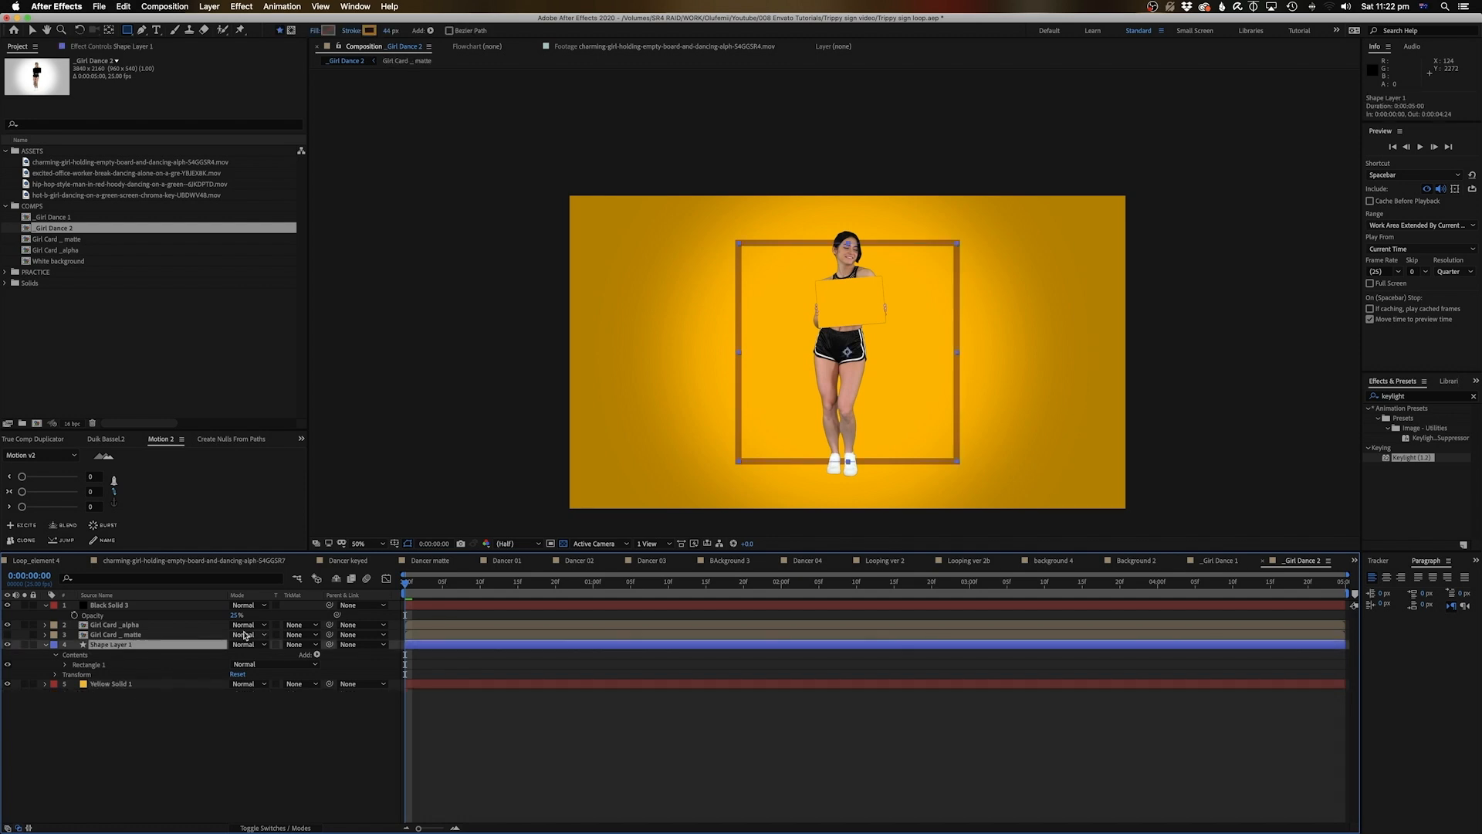
{"action": "key", "text": "r"}
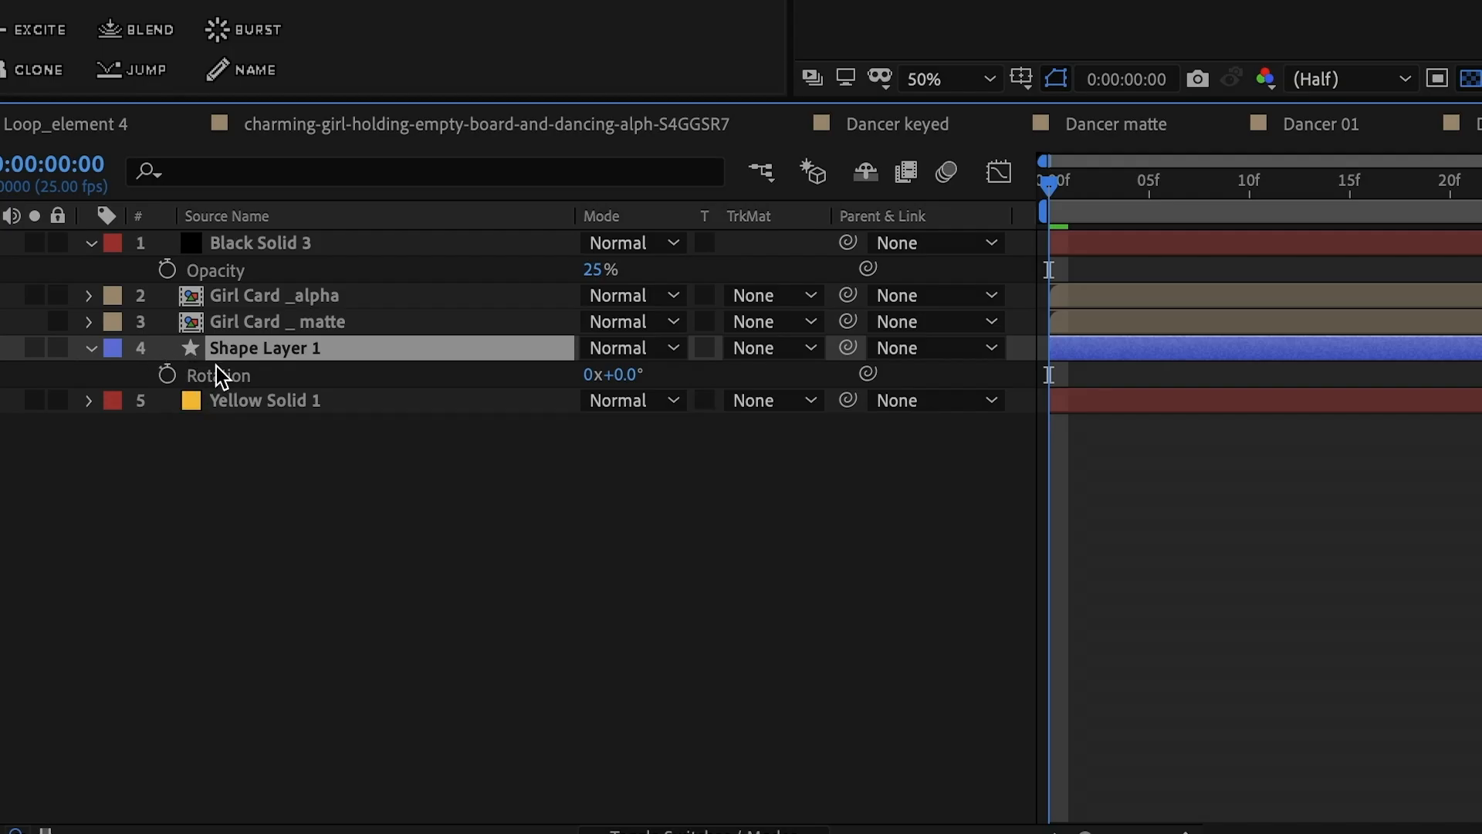
{"action": "left_click", "coordinate": [168, 375], "text": "alt"}
{"action": "type", "text": "t"}
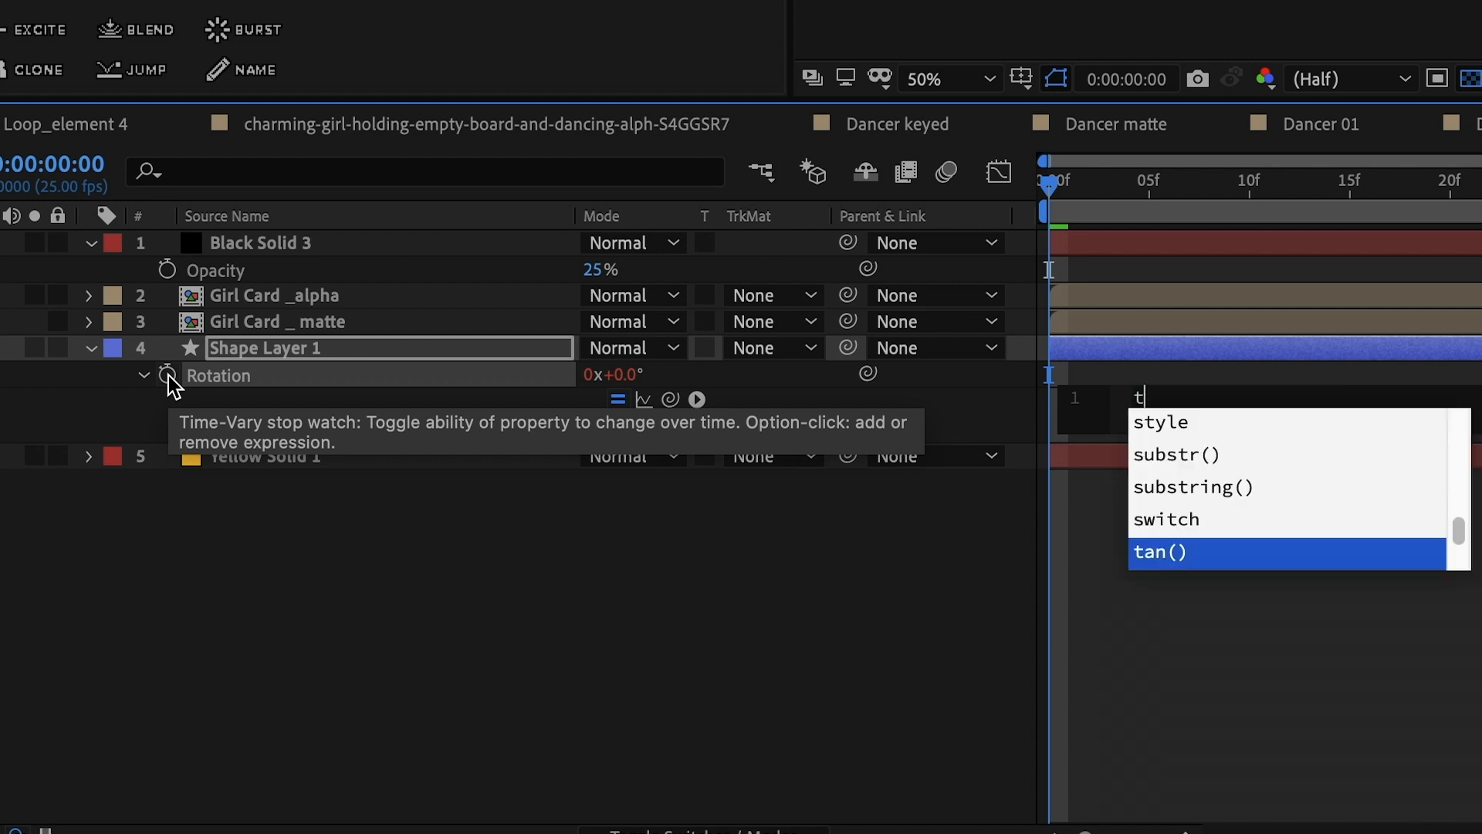
{"action": "type", "text": "ime*100"}
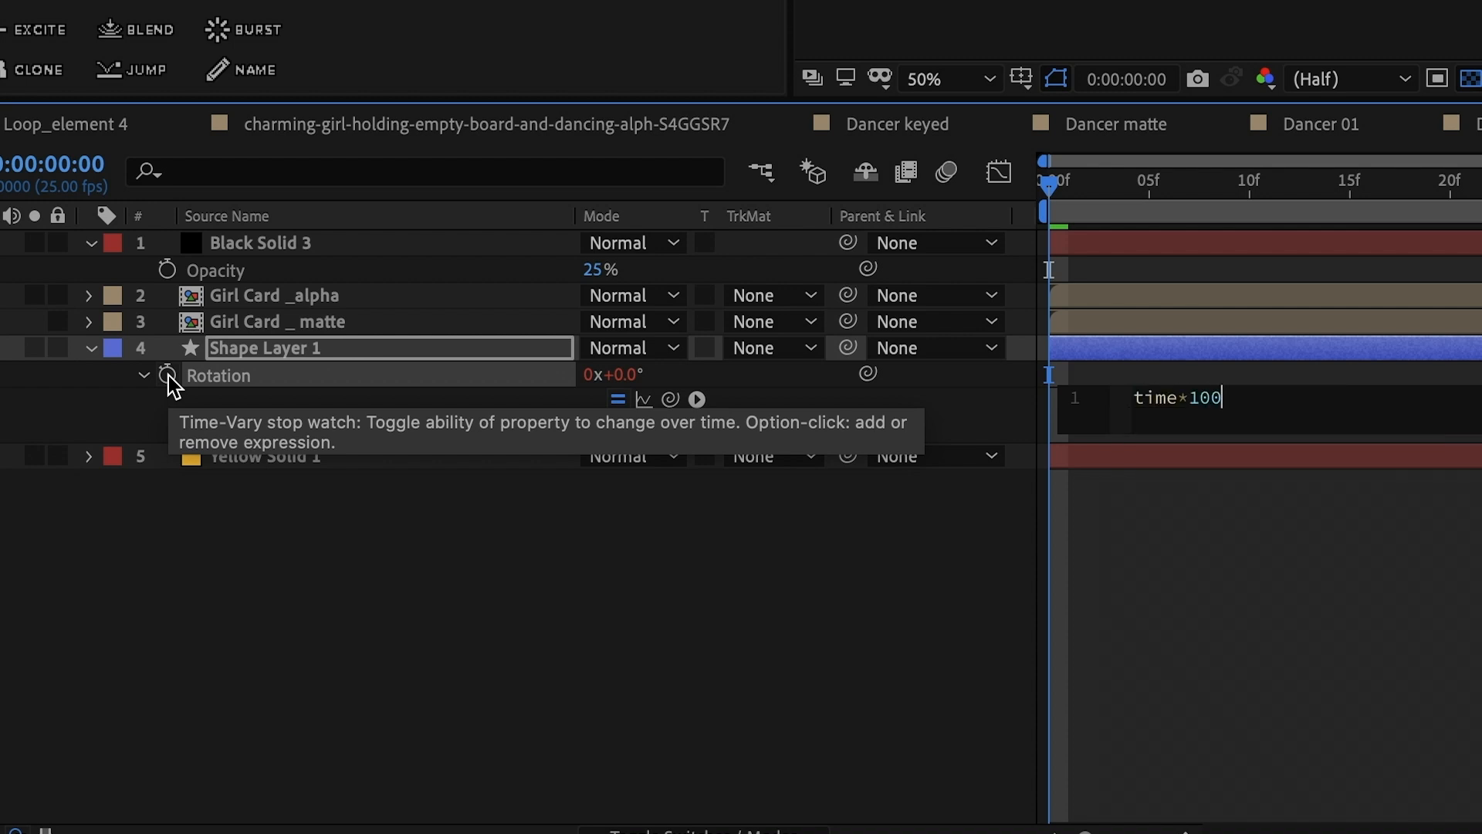
{"action": "key", "text": "KP_Enter"}
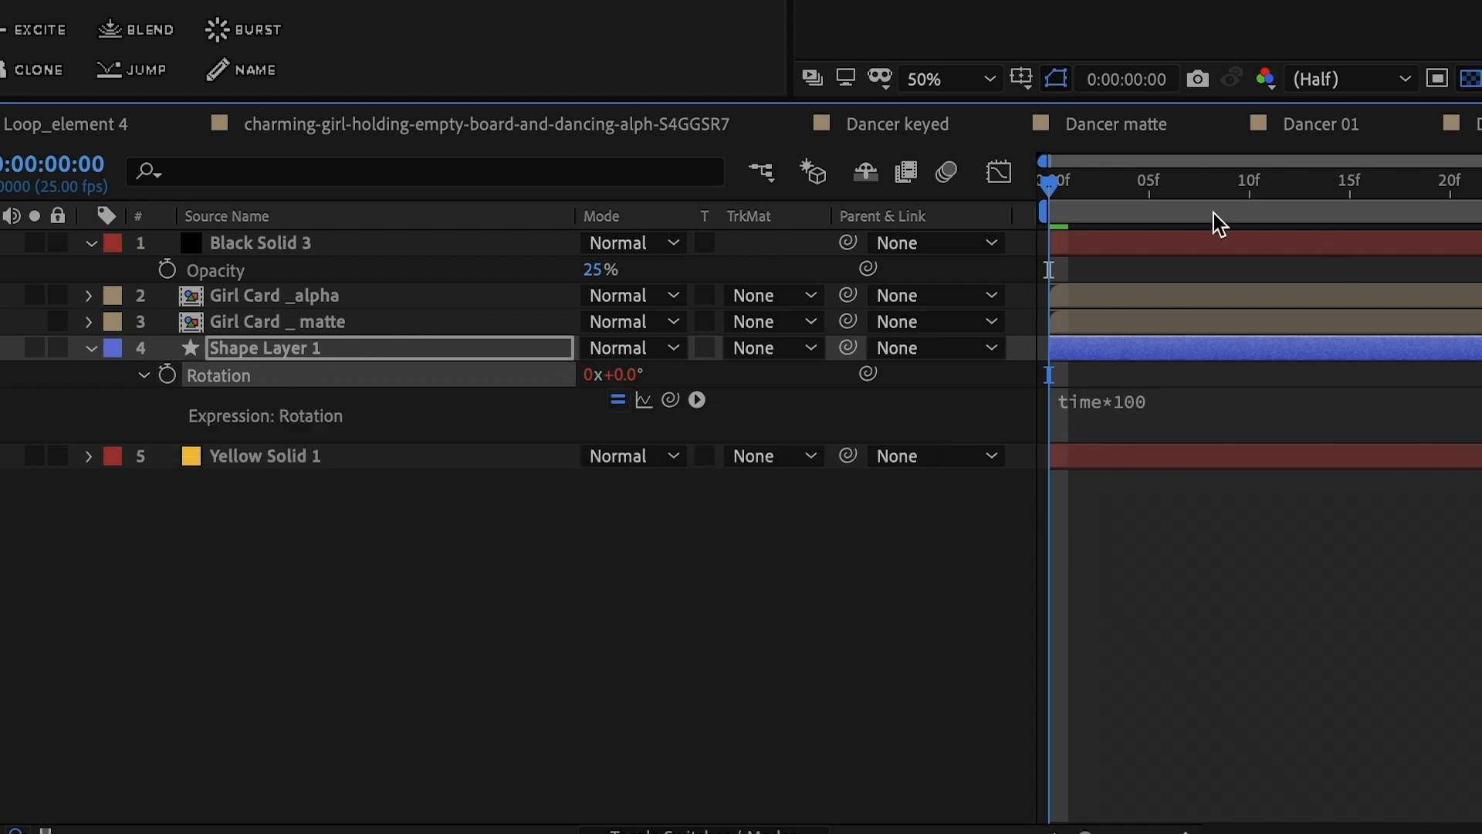
{"action": "key", "text": "space"}
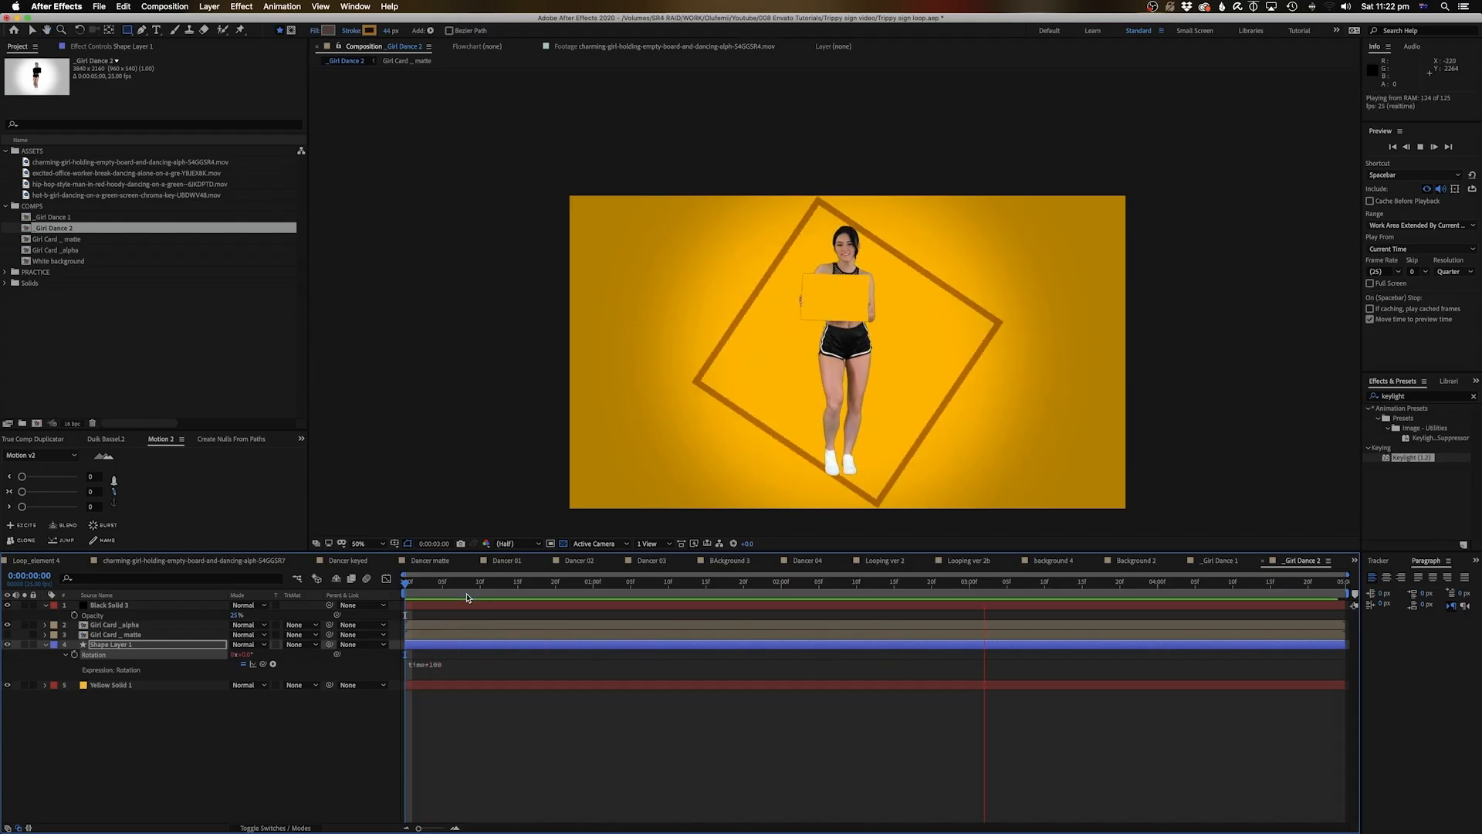
{"action": "key", "text": "space"}
Change Shape Layer 1's Rotation expression to time*1000 and preview the faster spin from the start.
{"action": "left_click", "coordinate": [441, 665]}
{"action": "left_click", "coordinate": [479, 664]}
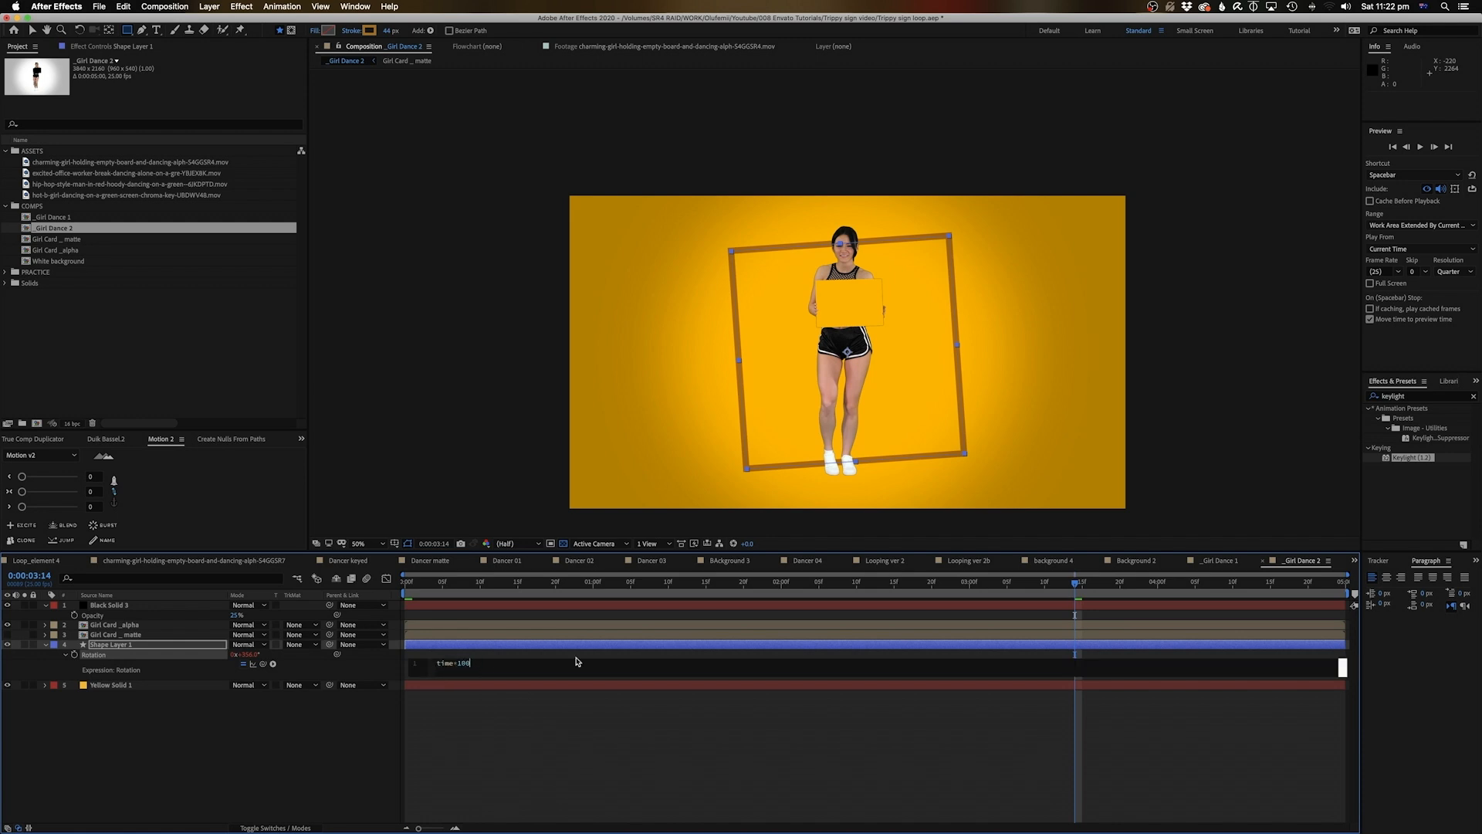
{"action": "type", "text": "0"}
{"action": "left_click", "coordinate": [646, 656]}
{"action": "left_click_drag", "start_coordinate": [423, 583], "coordinate": [334, 591]}
{"action": "key", "text": "space"}
{"action": "key", "text": "space"}
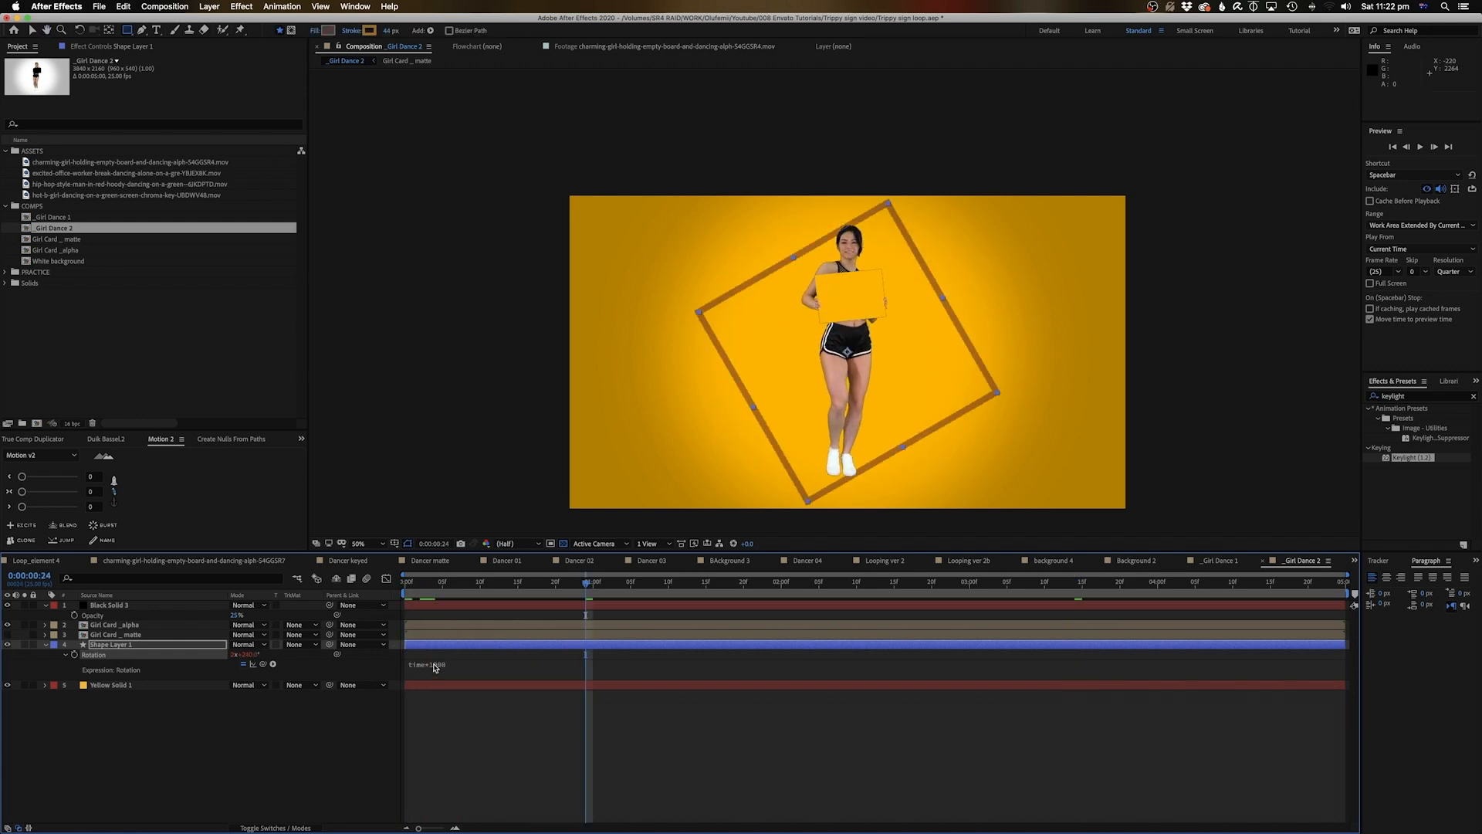
Change Shape Layer 1's Rotation expression to time*100 and preview the slower spin.
{"action": "left_click", "coordinate": [540, 672]}
{"action": "left_click", "coordinate": [539, 671]}
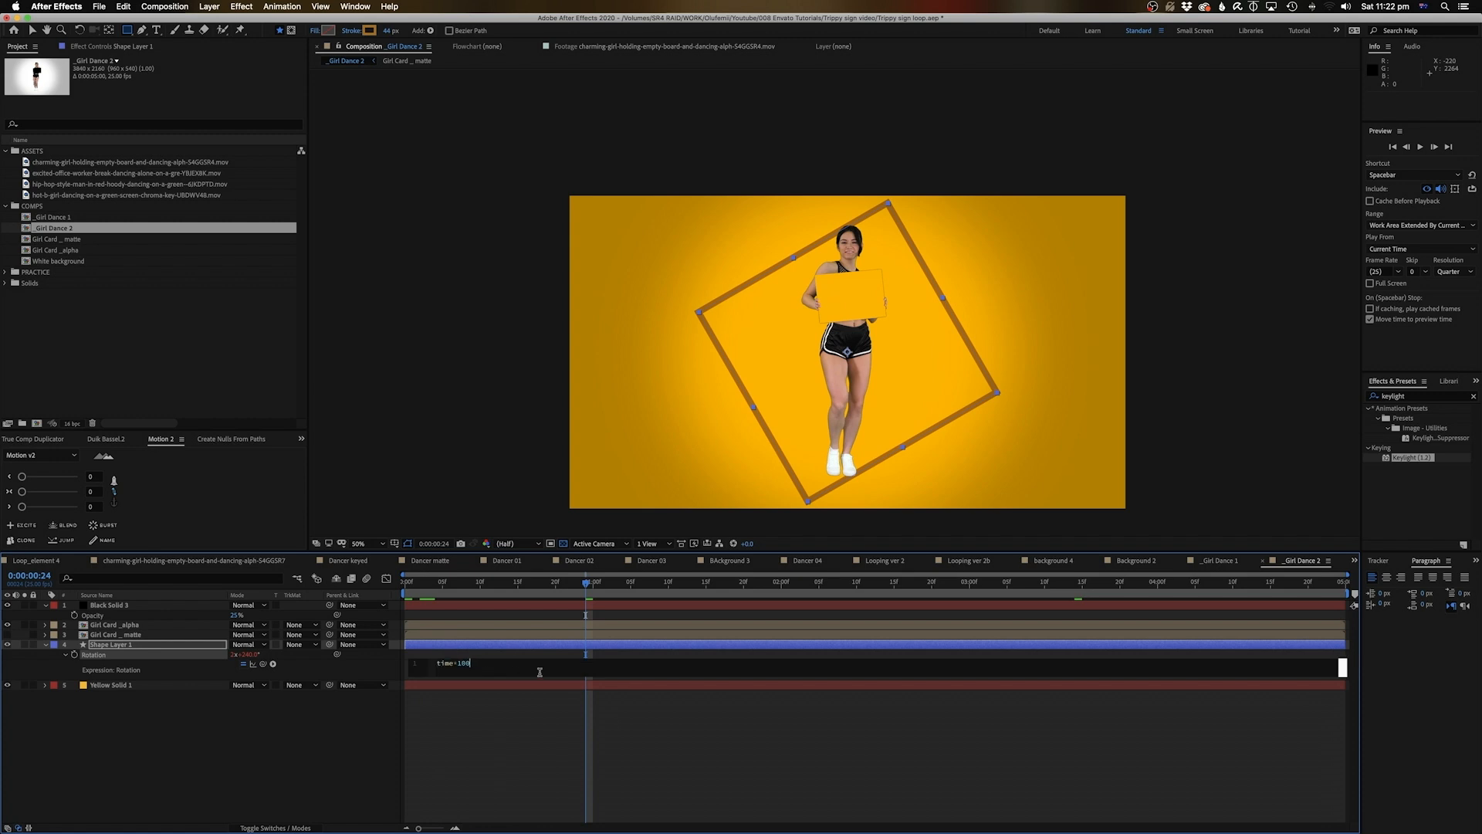
{"action": "key", "text": "KP_Enter"}
{"action": "key", "text": "space"}
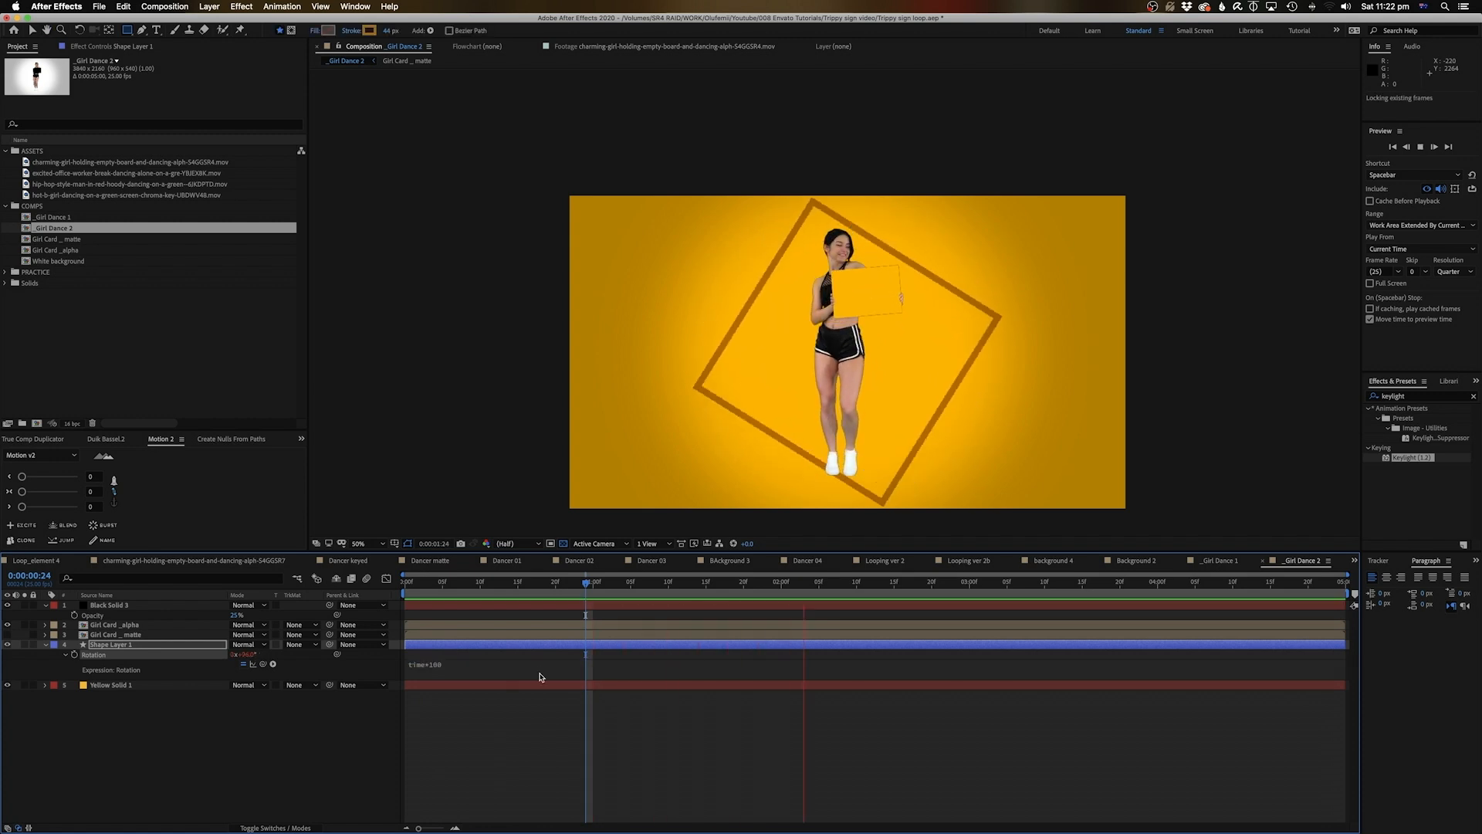
{"action": "key", "text": "space"}
Pre-compose Yellow Solid 1 and Shape Layer 1 into a new composition named Yellow background.
{"action": "left_click", "coordinate": [116, 685]}
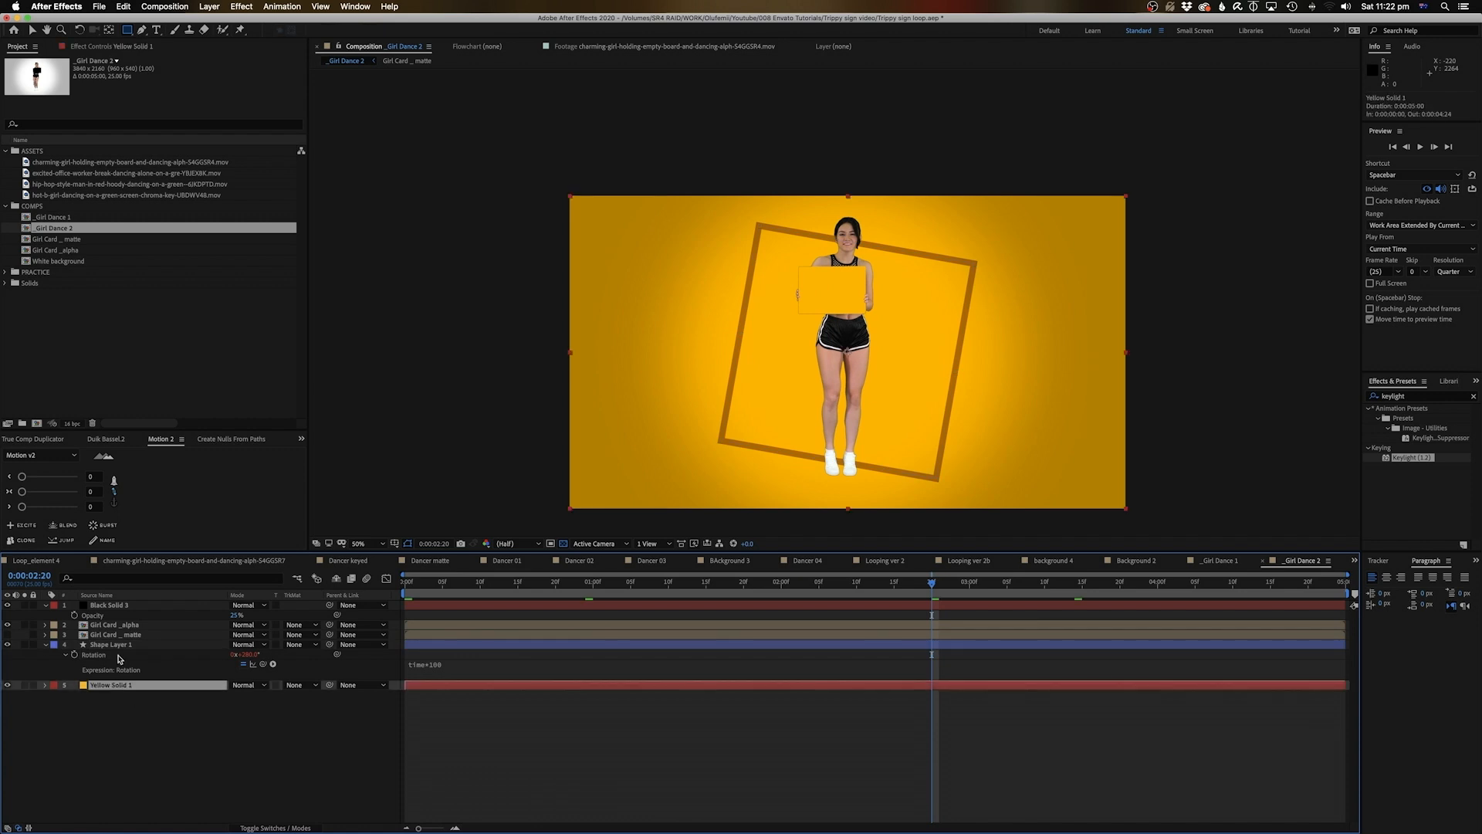
{"action": "left_click", "coordinate": [116, 645], "text": "shift"}
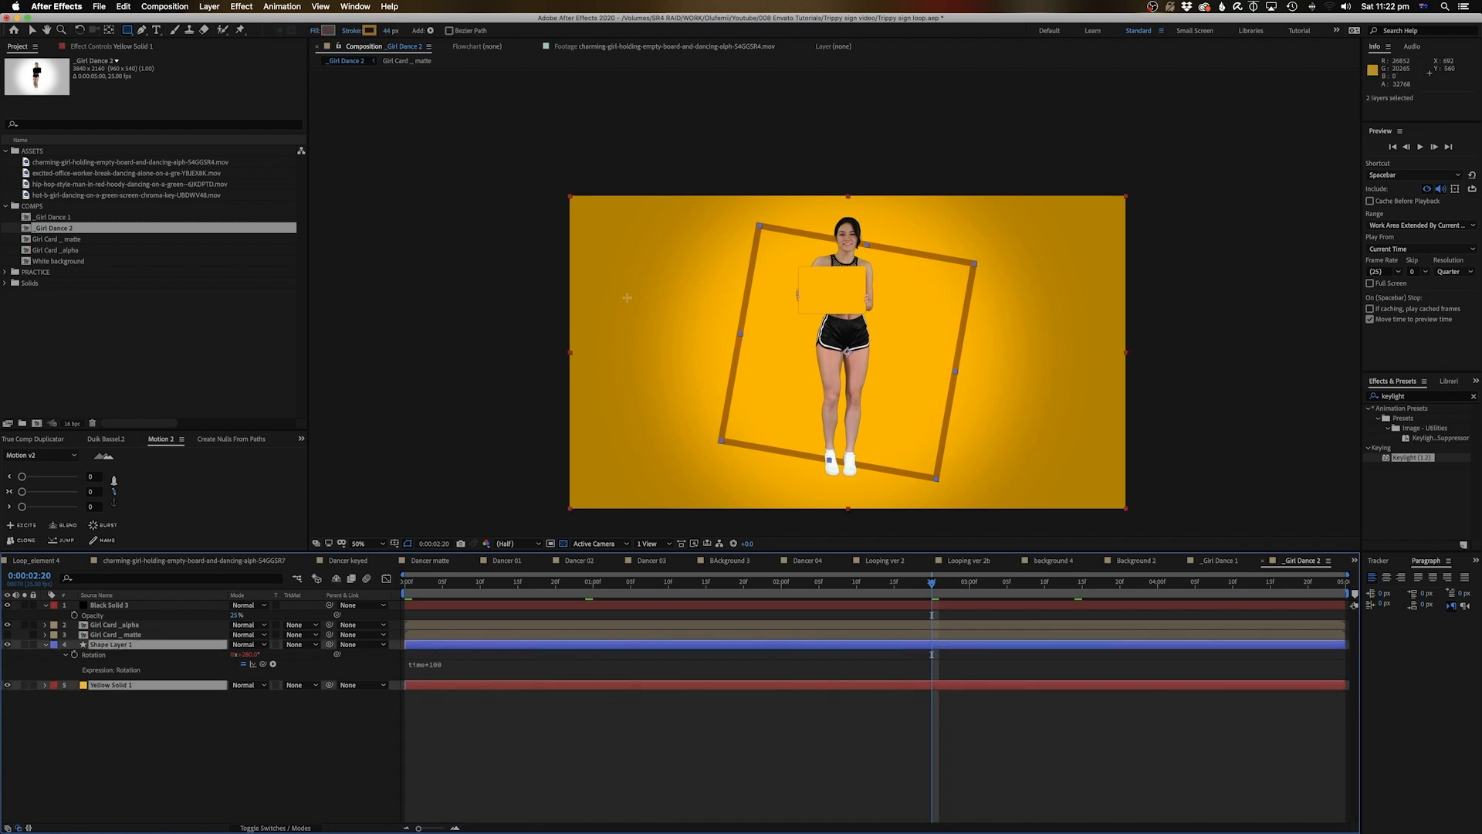
{"action": "left_click", "coordinate": [149, 699]}
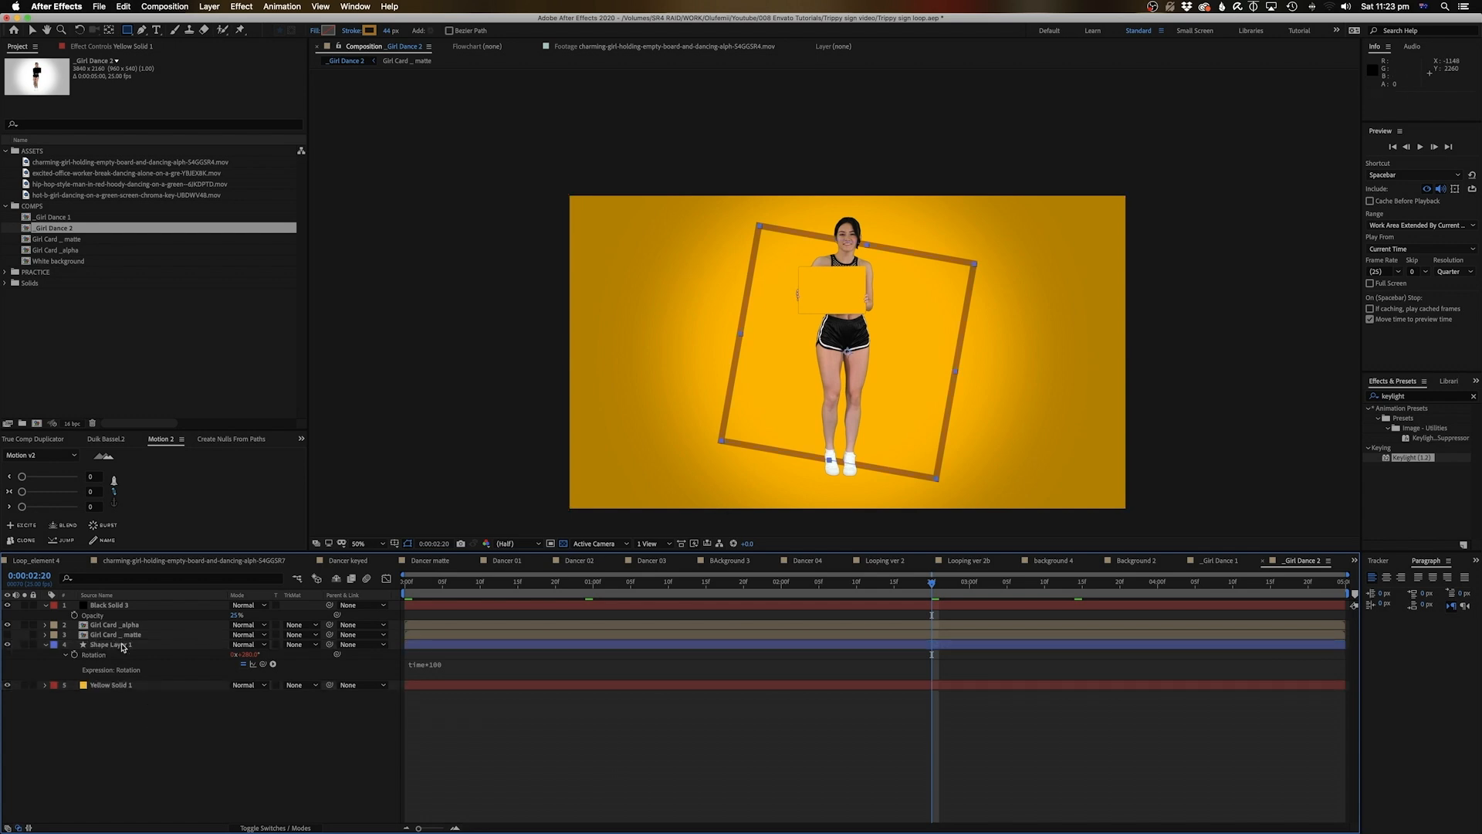
{"action": "left_click", "coordinate": [122, 646]}
{"action": "left_click", "coordinate": [123, 687]}
{"action": "left_click", "coordinate": [116, 646], "text": "shift"}
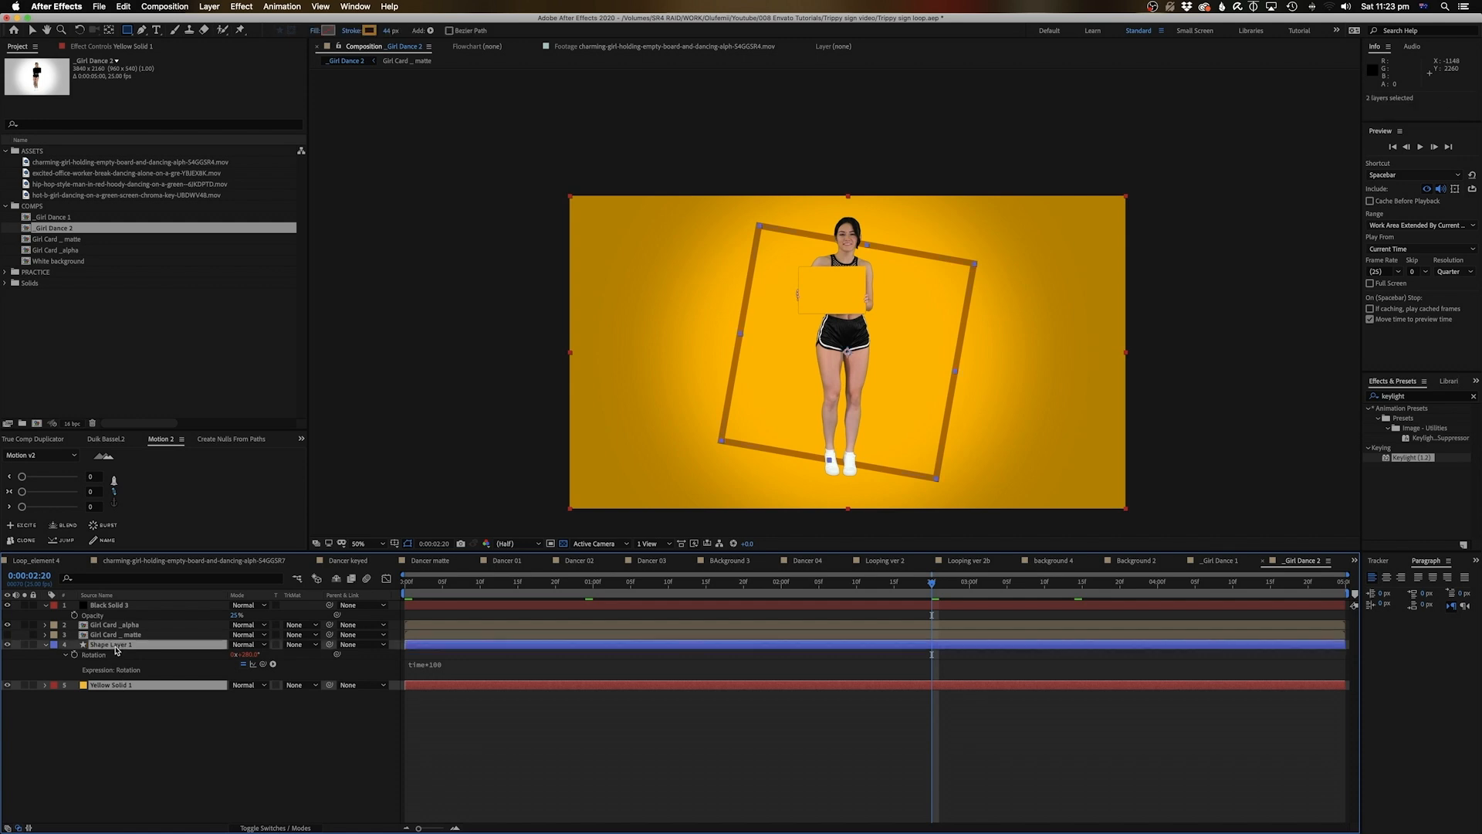
{"action": "key", "text": "super+shift+c"}
{"action": "type", "text": "N"}
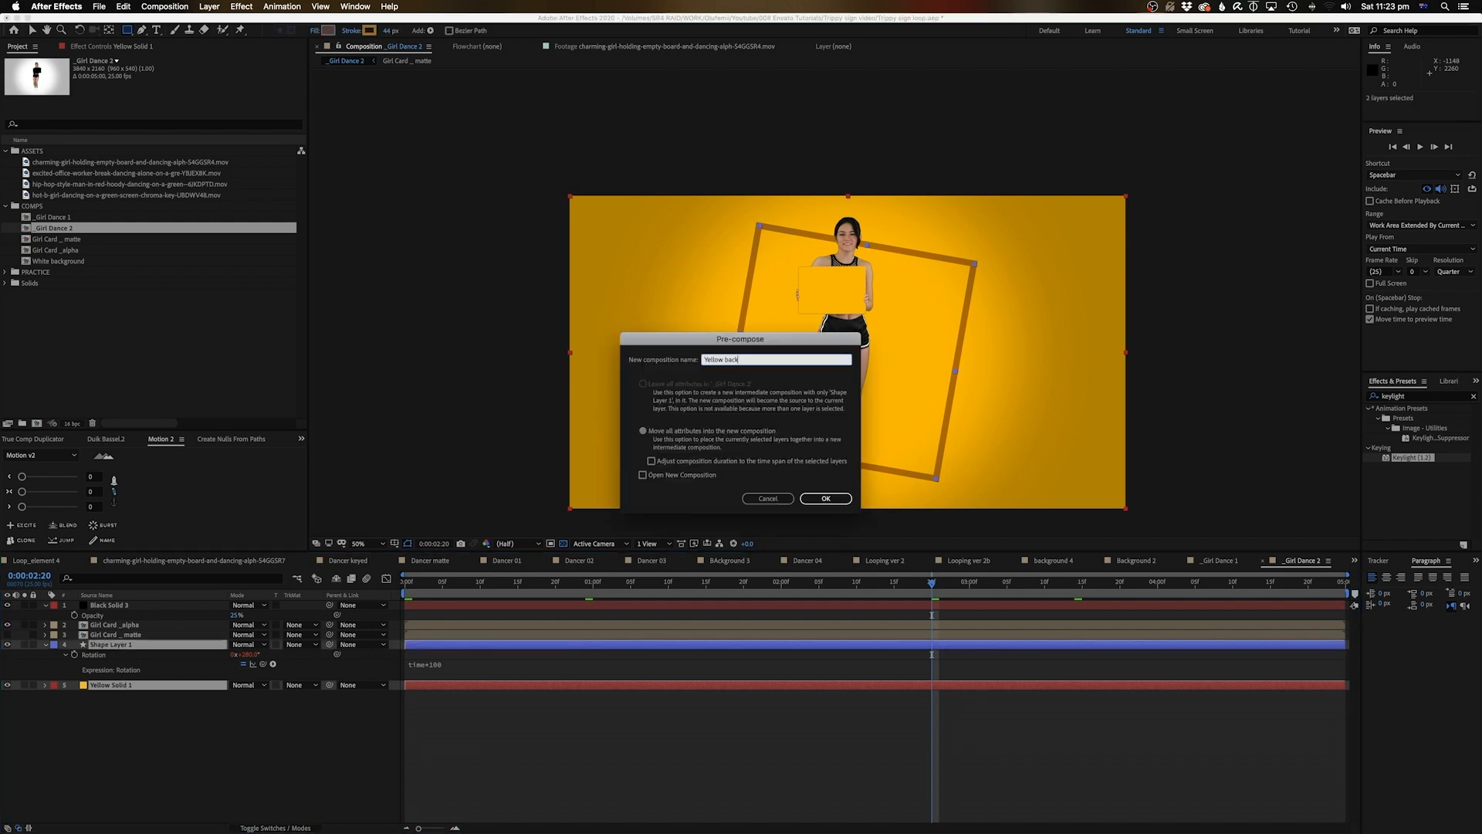
{"action": "key", "text": "Return"}
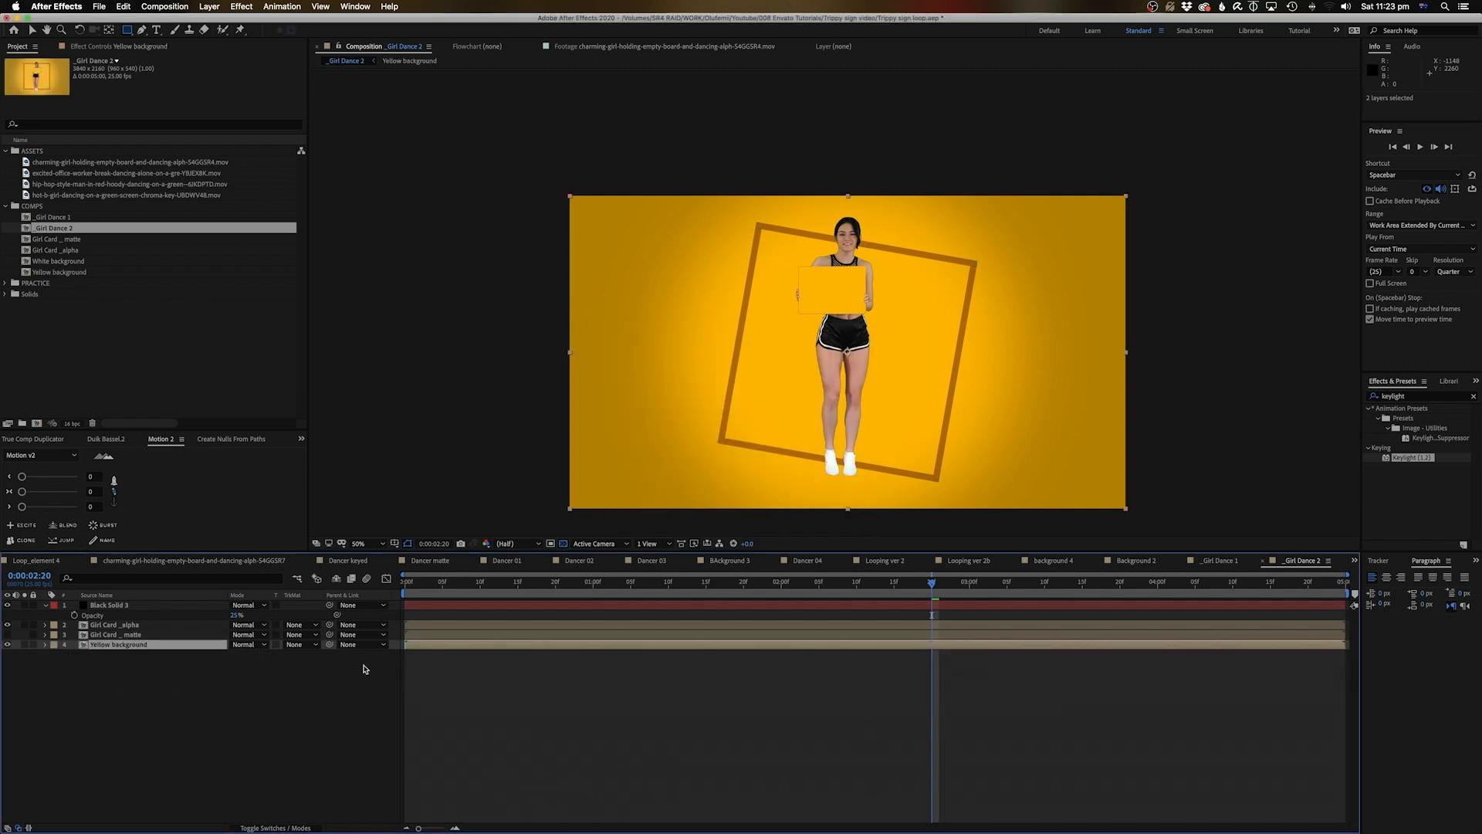
Set the Yellow background layer's track matte to Alpha Inverted Matte "Girl Card _ matte" and preview the transparent board.
{"action": "left_click", "coordinate": [294, 645]}
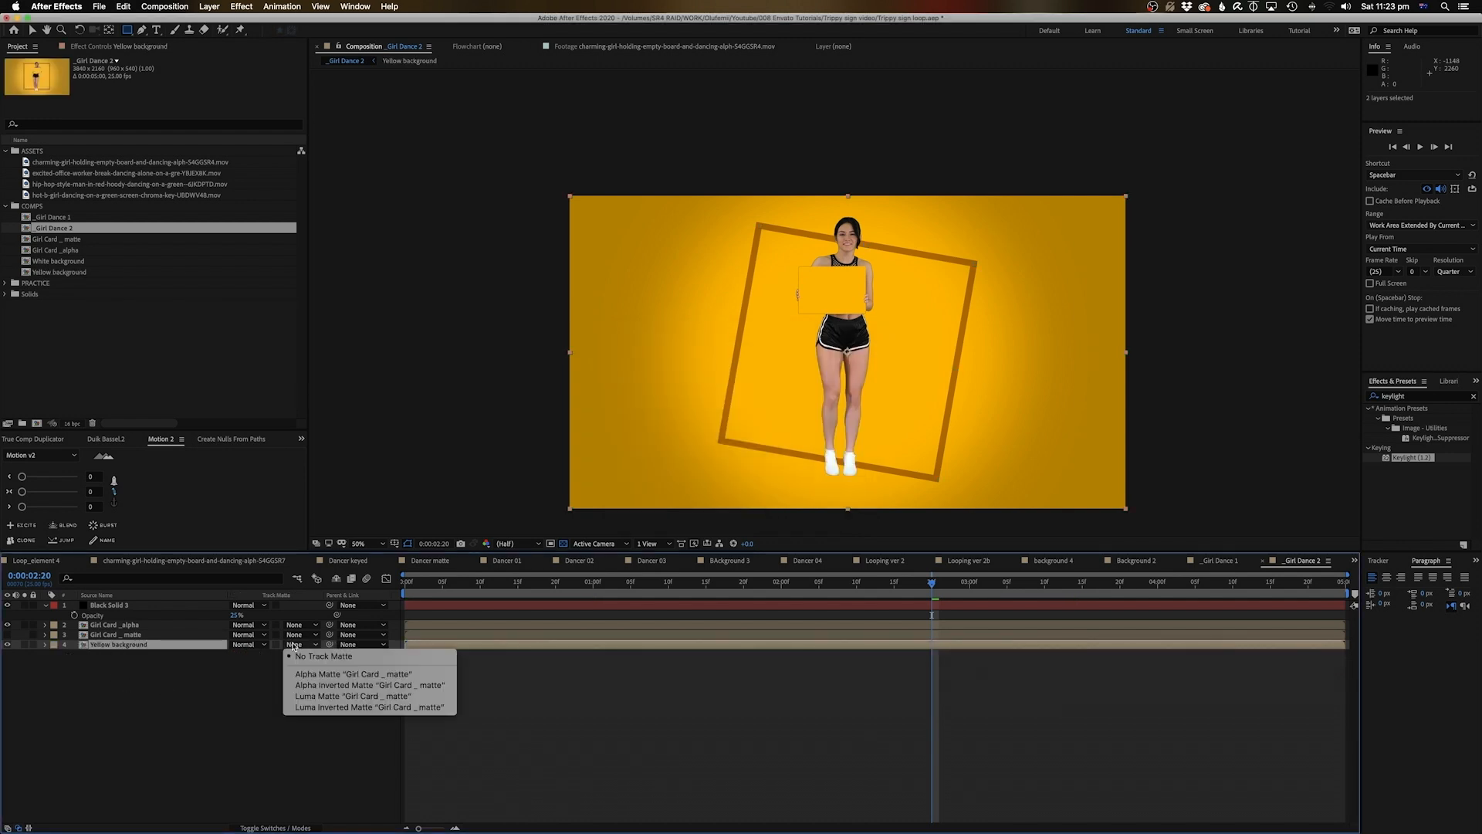
{"action": "left_click", "coordinate": [325, 686]}
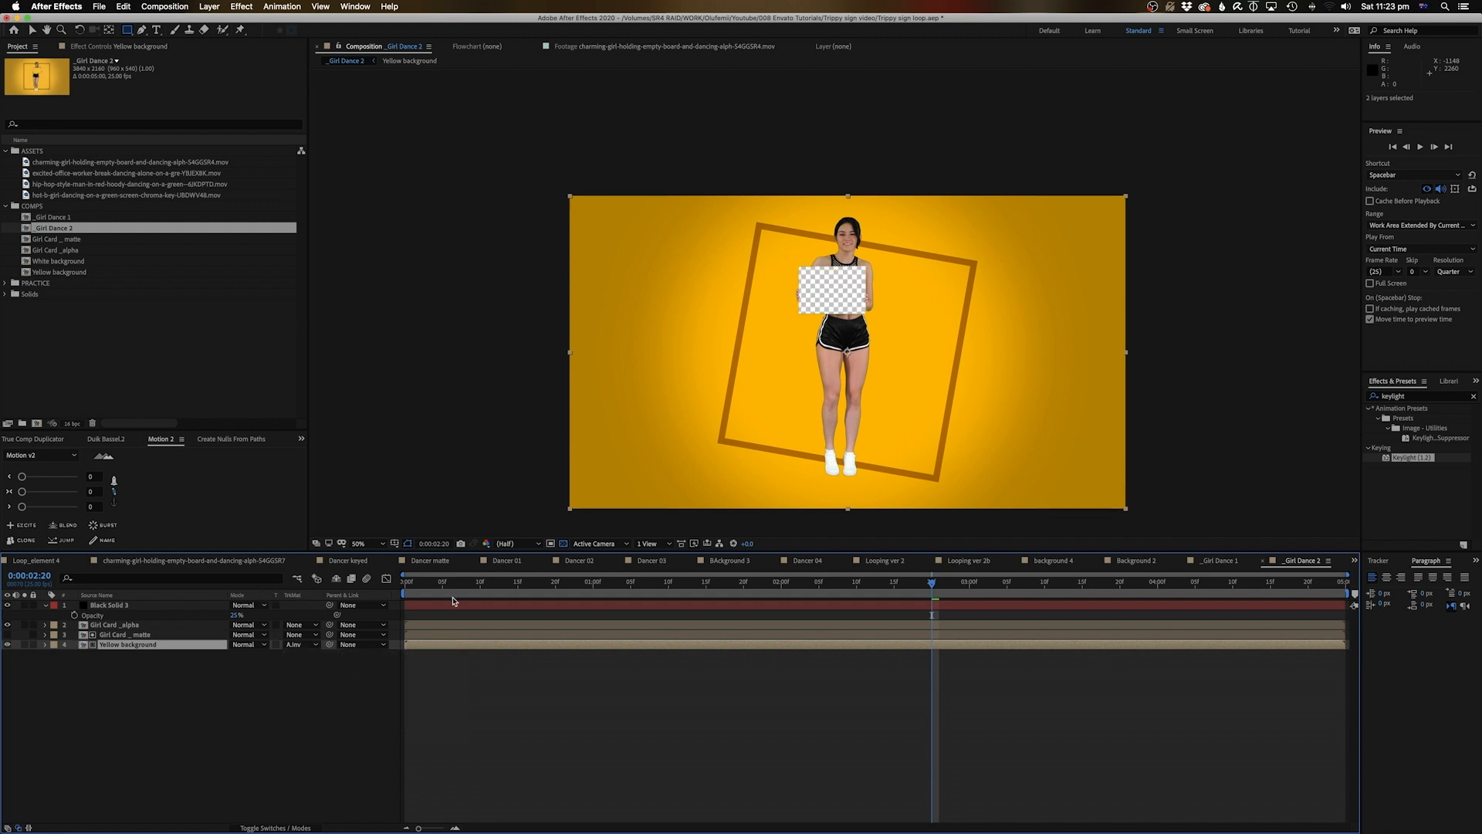
{"action": "key", "text": "space"}
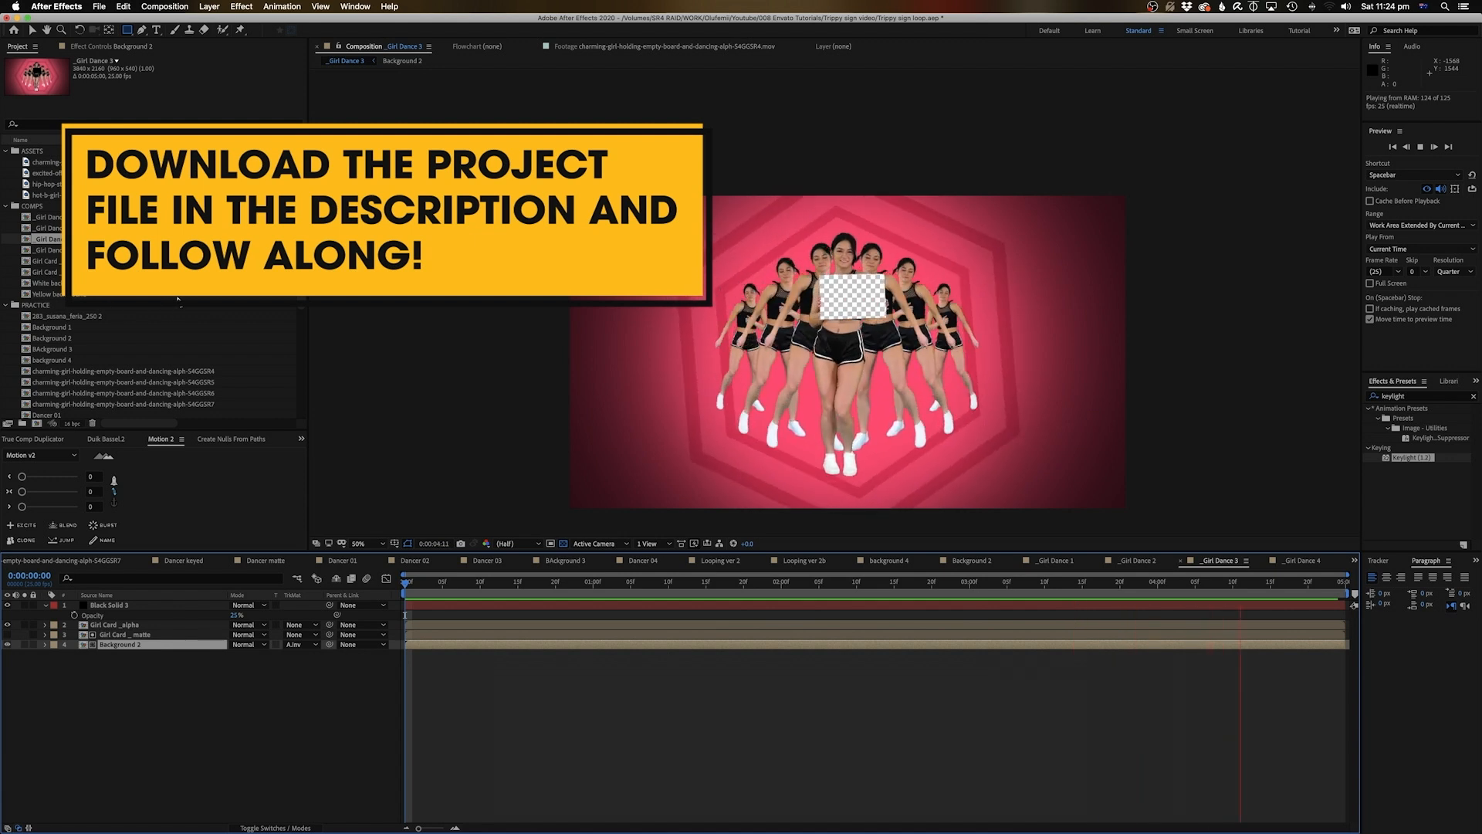
Open the _Girl Dance 4 composition and preview its blue background with the red-hoody dancers from the start.
{"action": "double_click", "coordinate": [48, 249]}
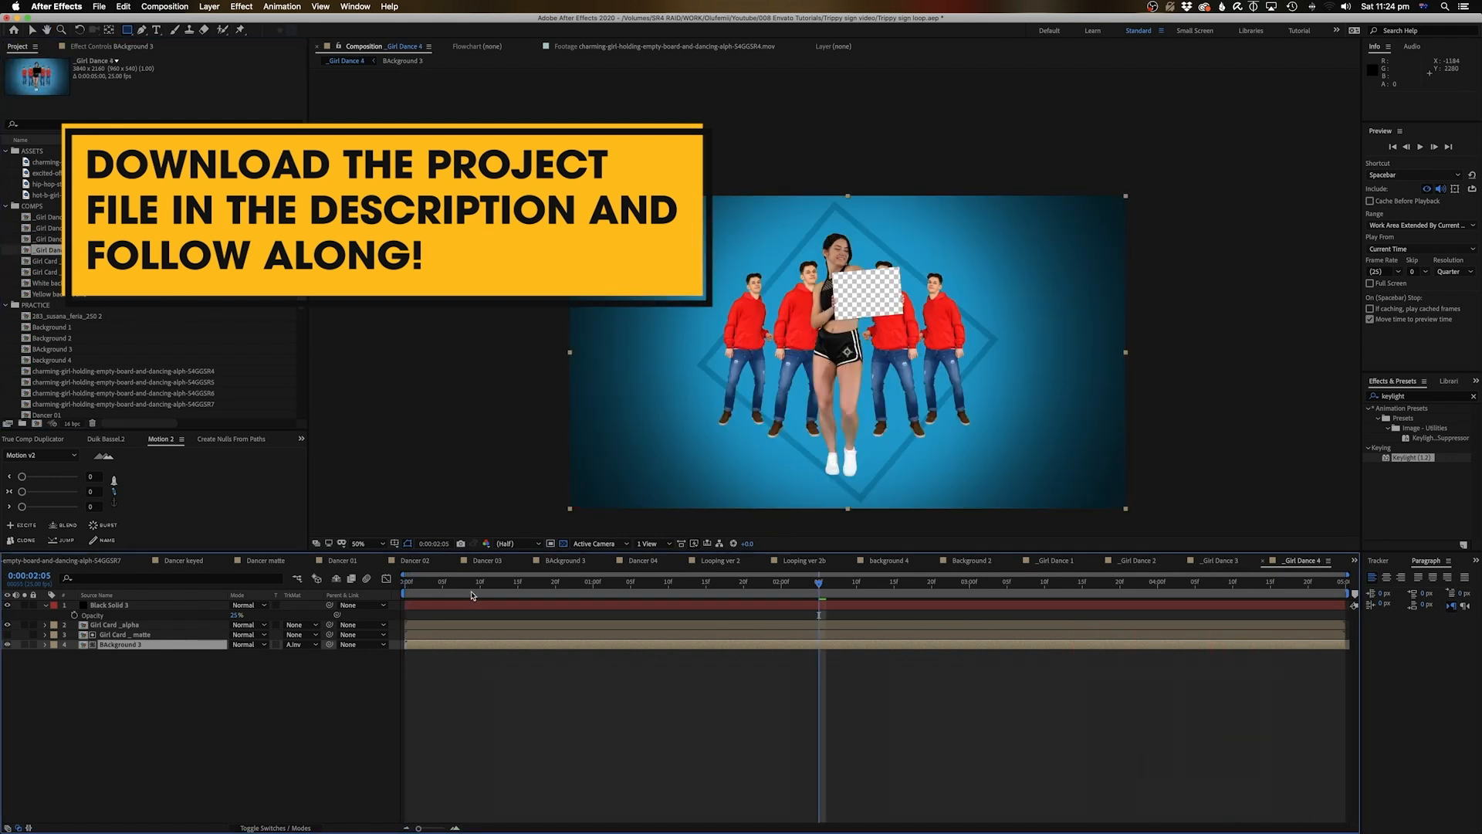
{"action": "key", "text": "Home"}
{"action": "key", "text": "space"}
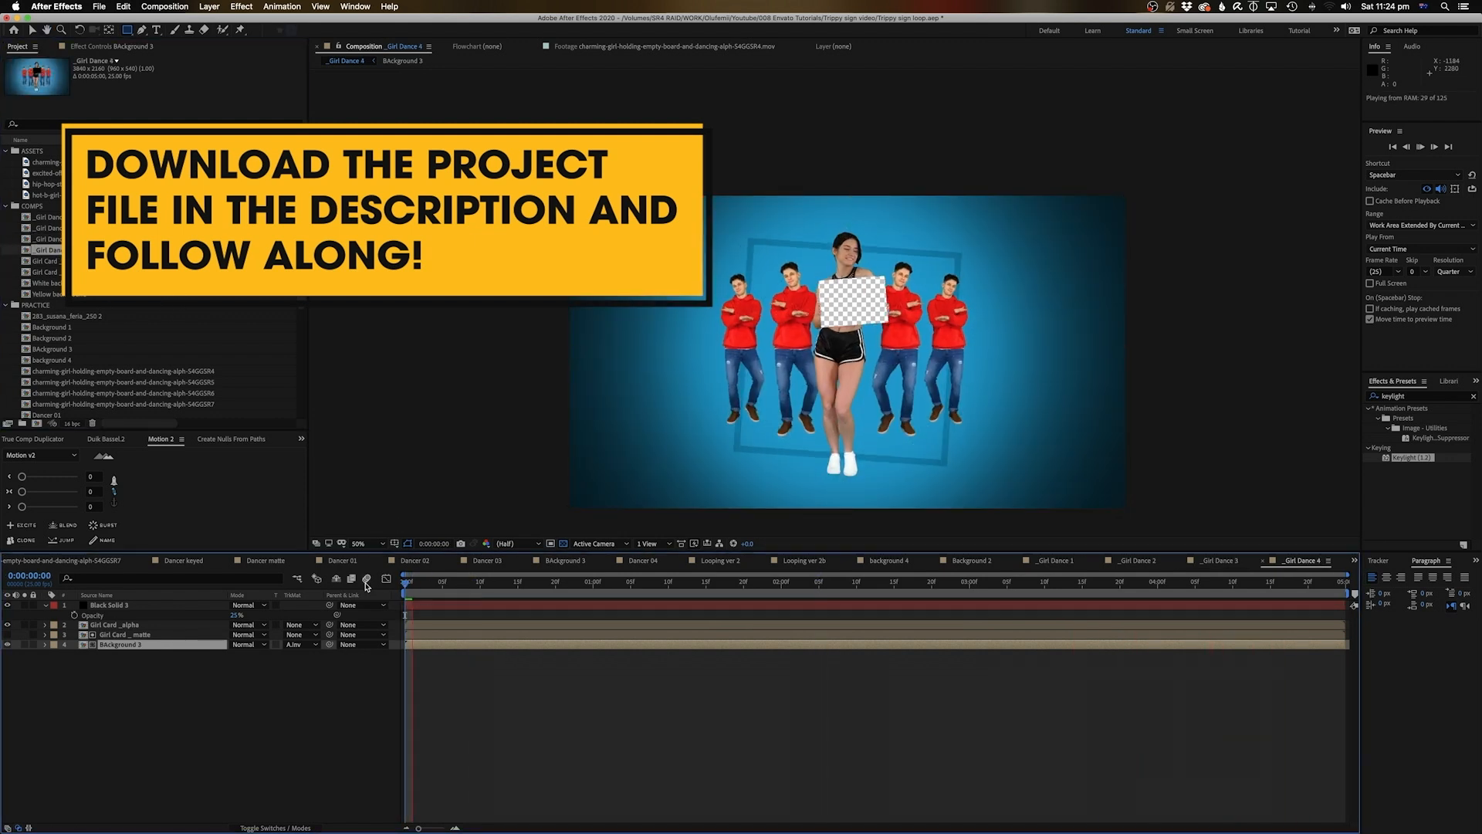
{"action": "key", "text": "space"}
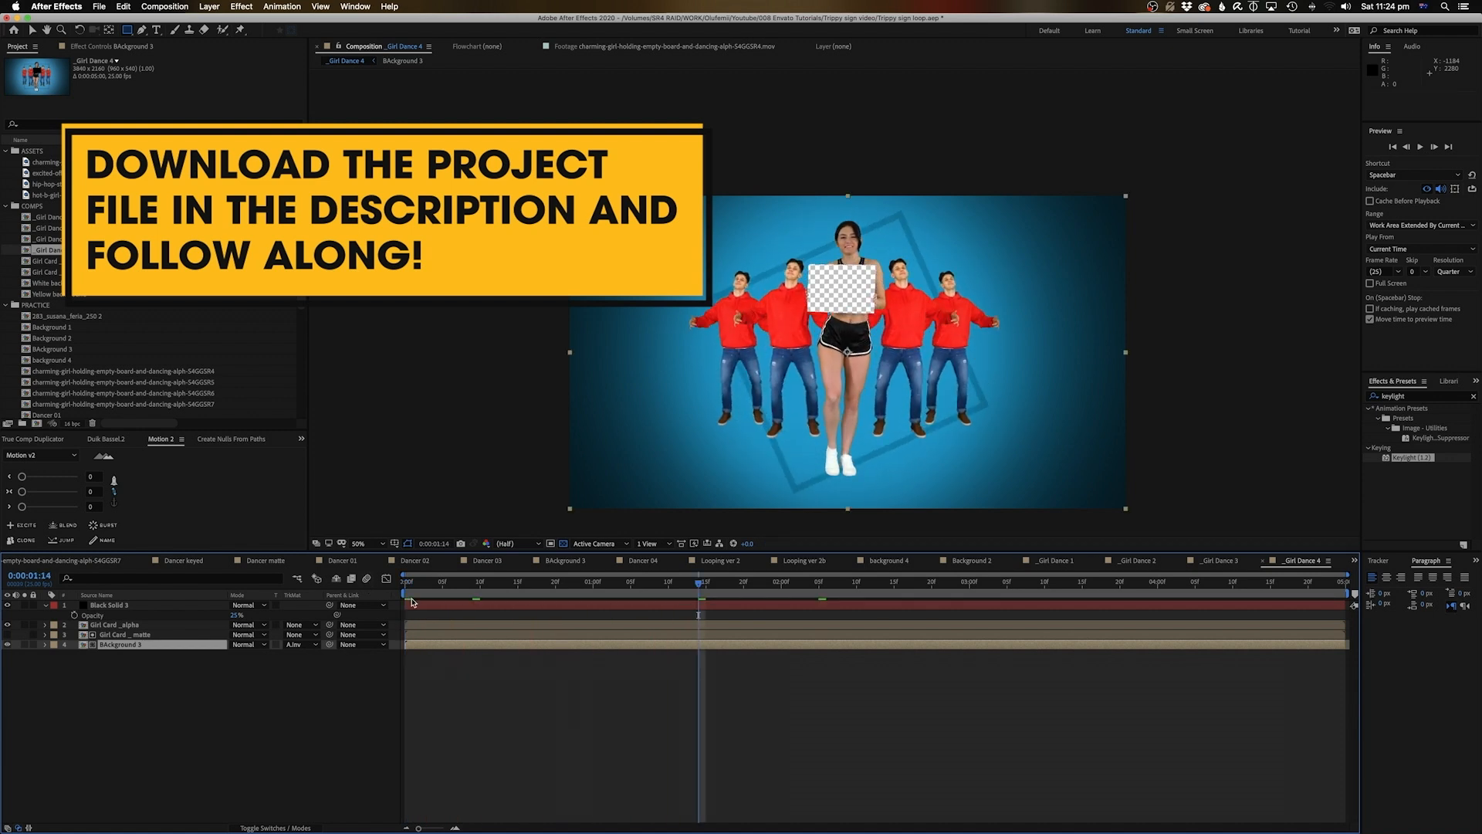
Open the _Girl Dance 2 composition and preview the yellow variant from the start.
{"action": "double_click", "coordinate": [48, 227]}
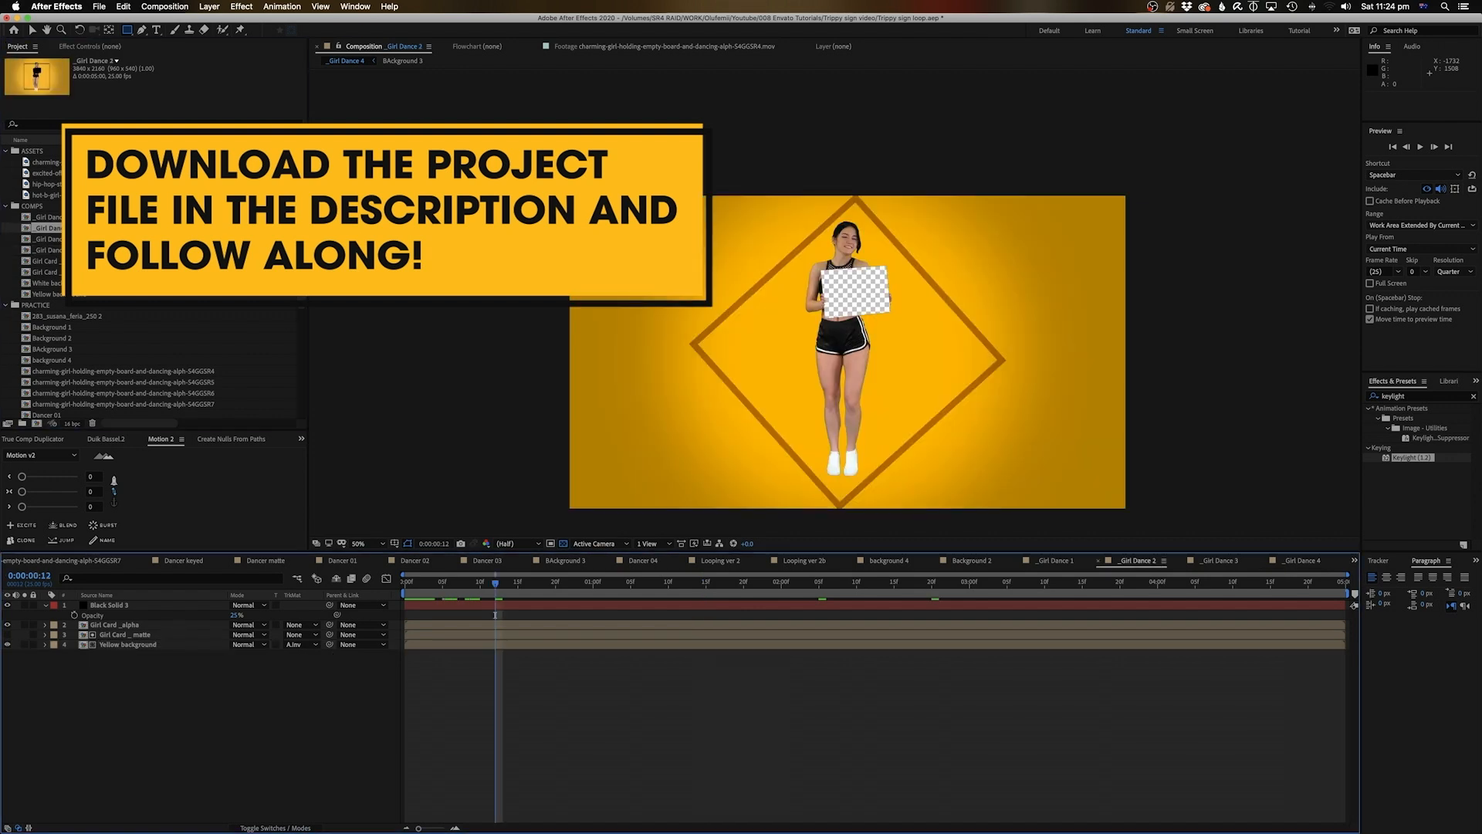
{"action": "left_click_drag", "start_coordinate": [470, 593], "coordinate": [330, 616]}
{"action": "key", "text": "space"}
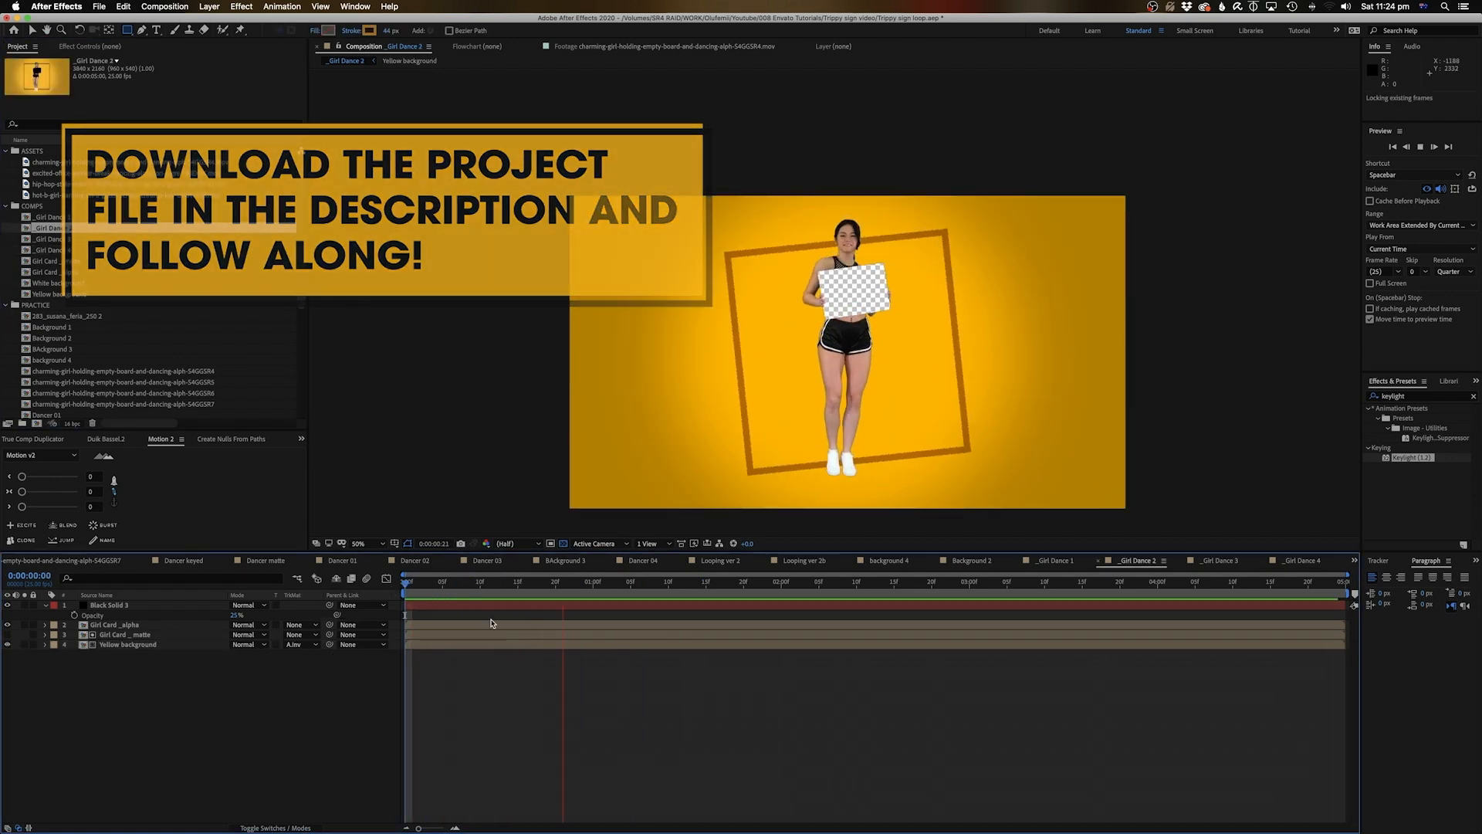
{"action": "key", "text": "space"}
Open the Yellow background composition and add the excited-office-worker clip above Shape Layer 1.
{"action": "double_click", "coordinate": [119, 645]}
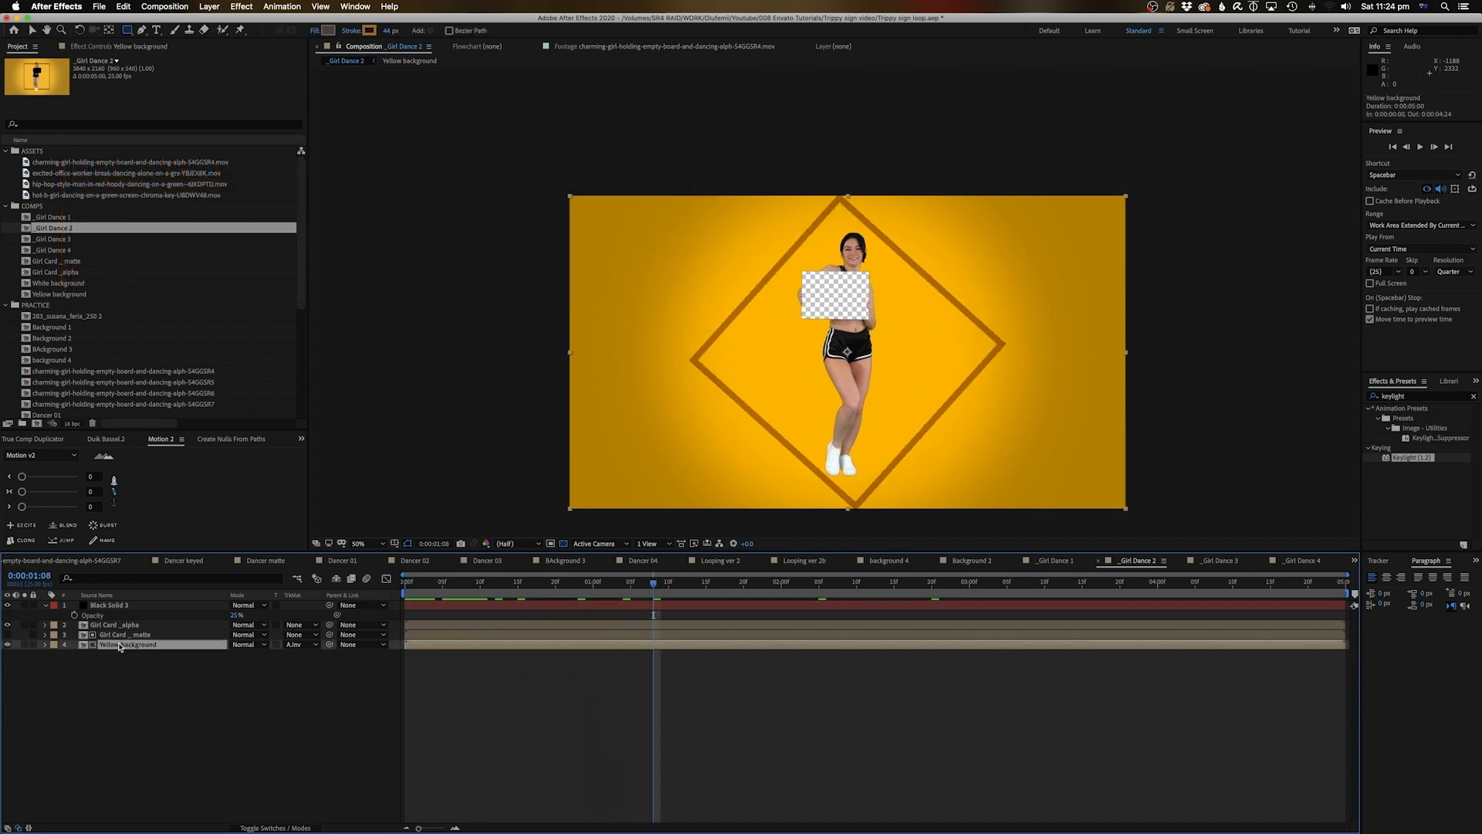
{"action": "left_click", "coordinate": [76, 175]}
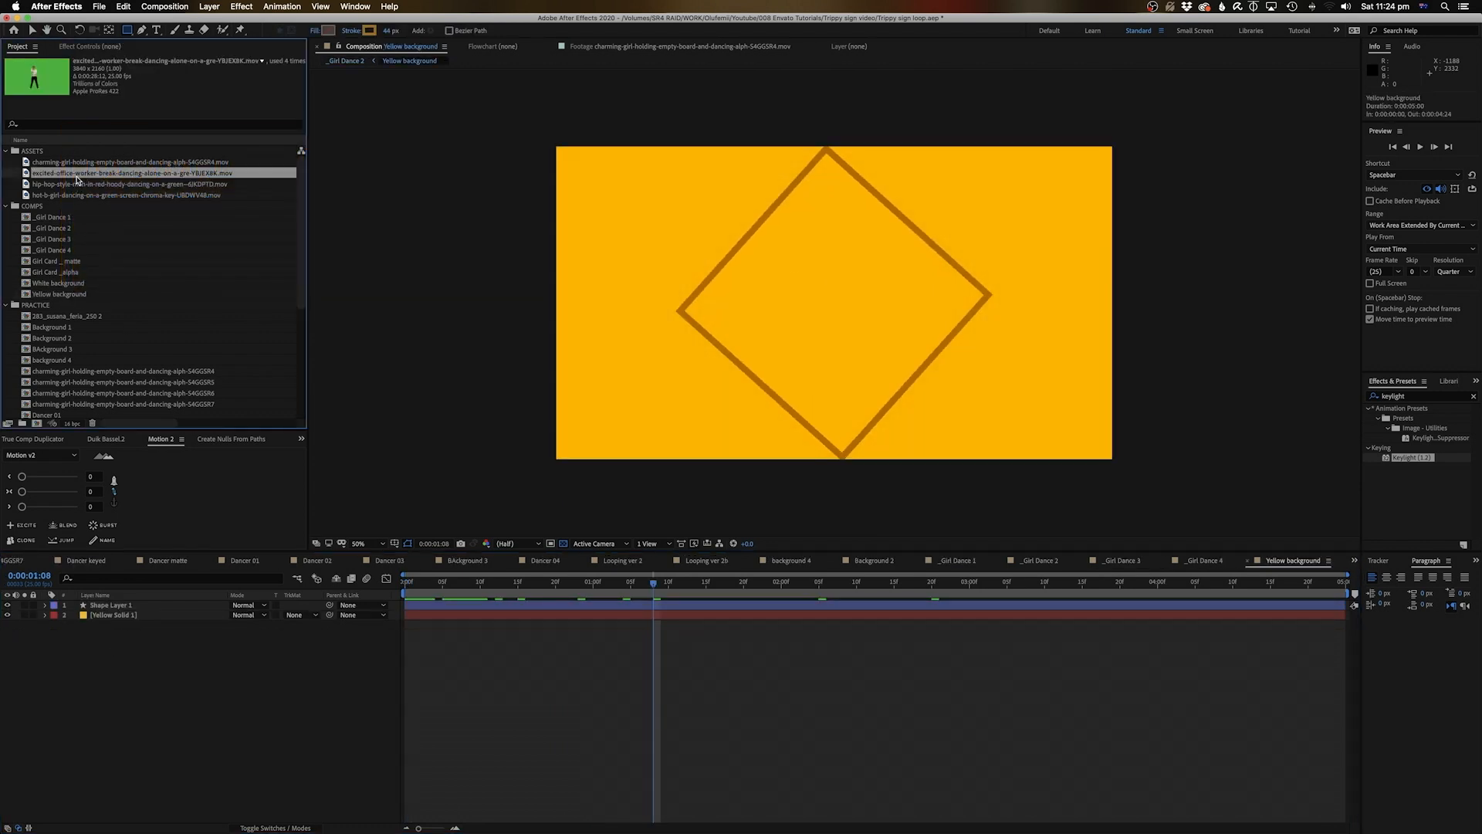
{"action": "left_click", "coordinate": [89, 186]}
{"action": "left_click_drag", "start_coordinate": [80, 175], "coordinate": [136, 607]}
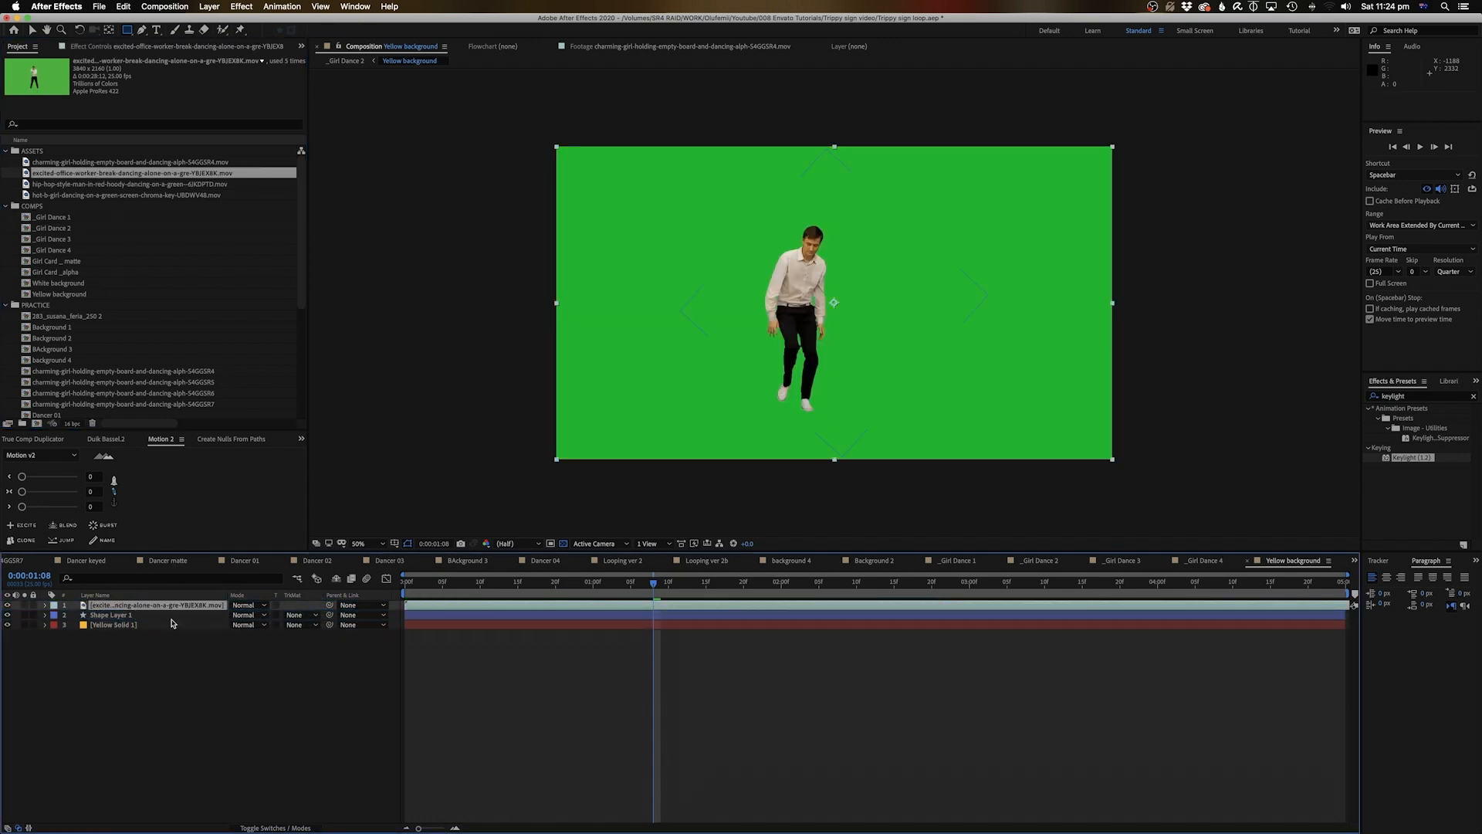
Apply Keylight (1.2) to the office-worker clip and sample its green backdrop as the Screen Colour.
{"action": "left_click_drag", "start_coordinate": [1412, 457], "coordinate": [730, 608]}
{"action": "left_click", "coordinate": [185, 144]}
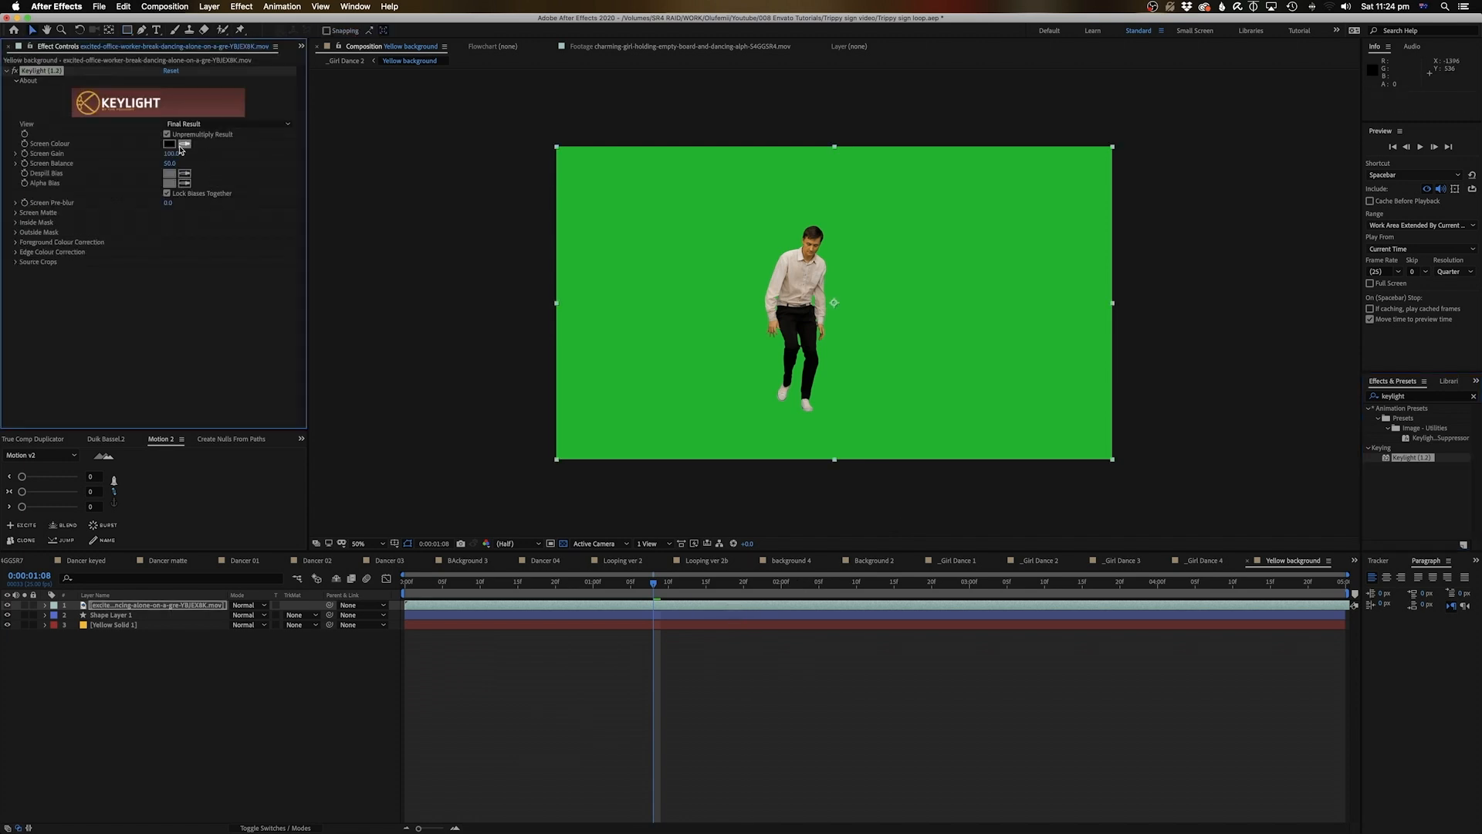
{"action": "left_click", "coordinate": [834, 351]}
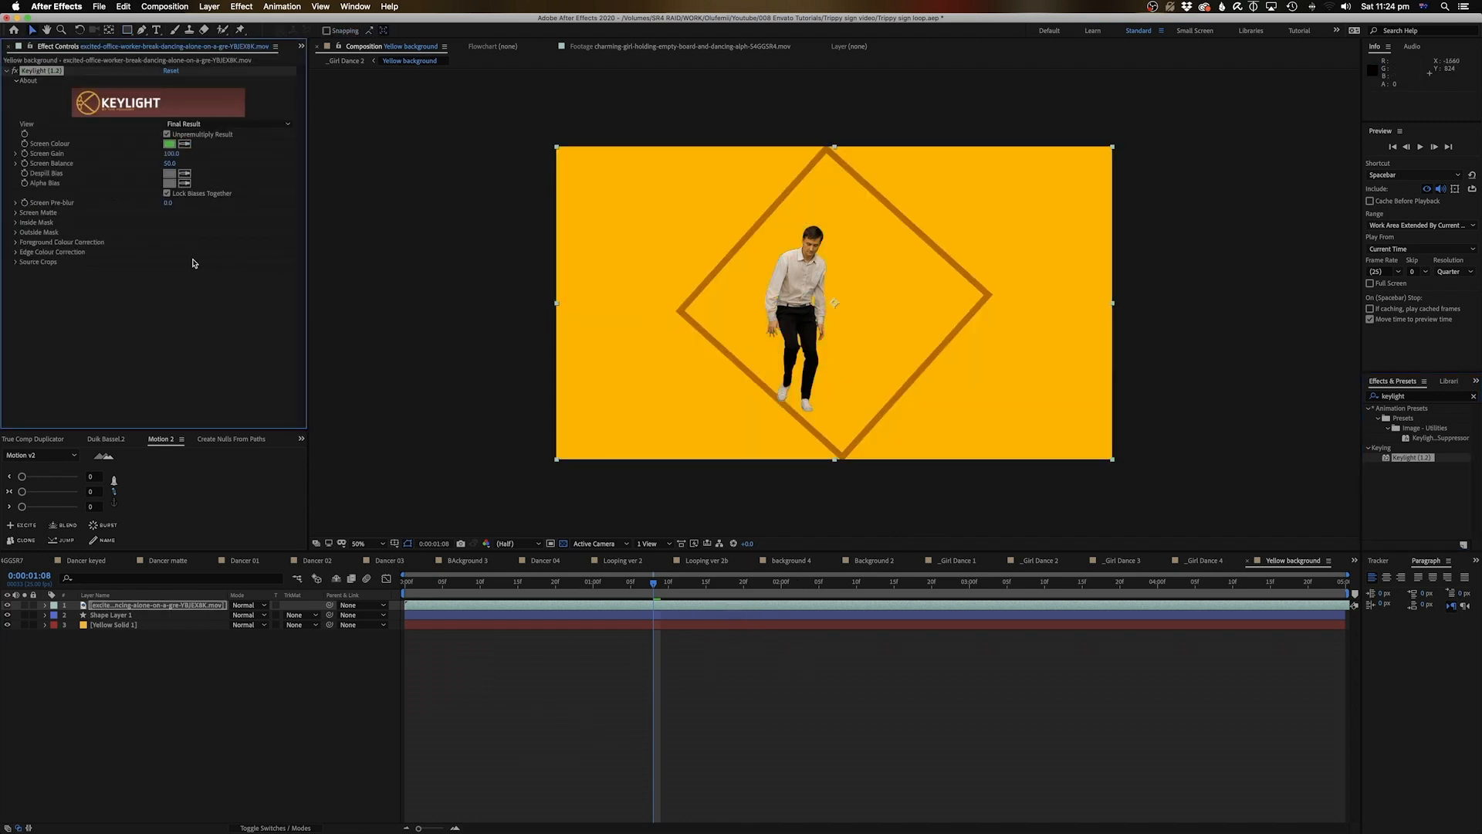
Check the office-worker key in Keylight's Screen Matte view and undo the view change.
{"action": "left_click", "coordinate": [216, 124]}
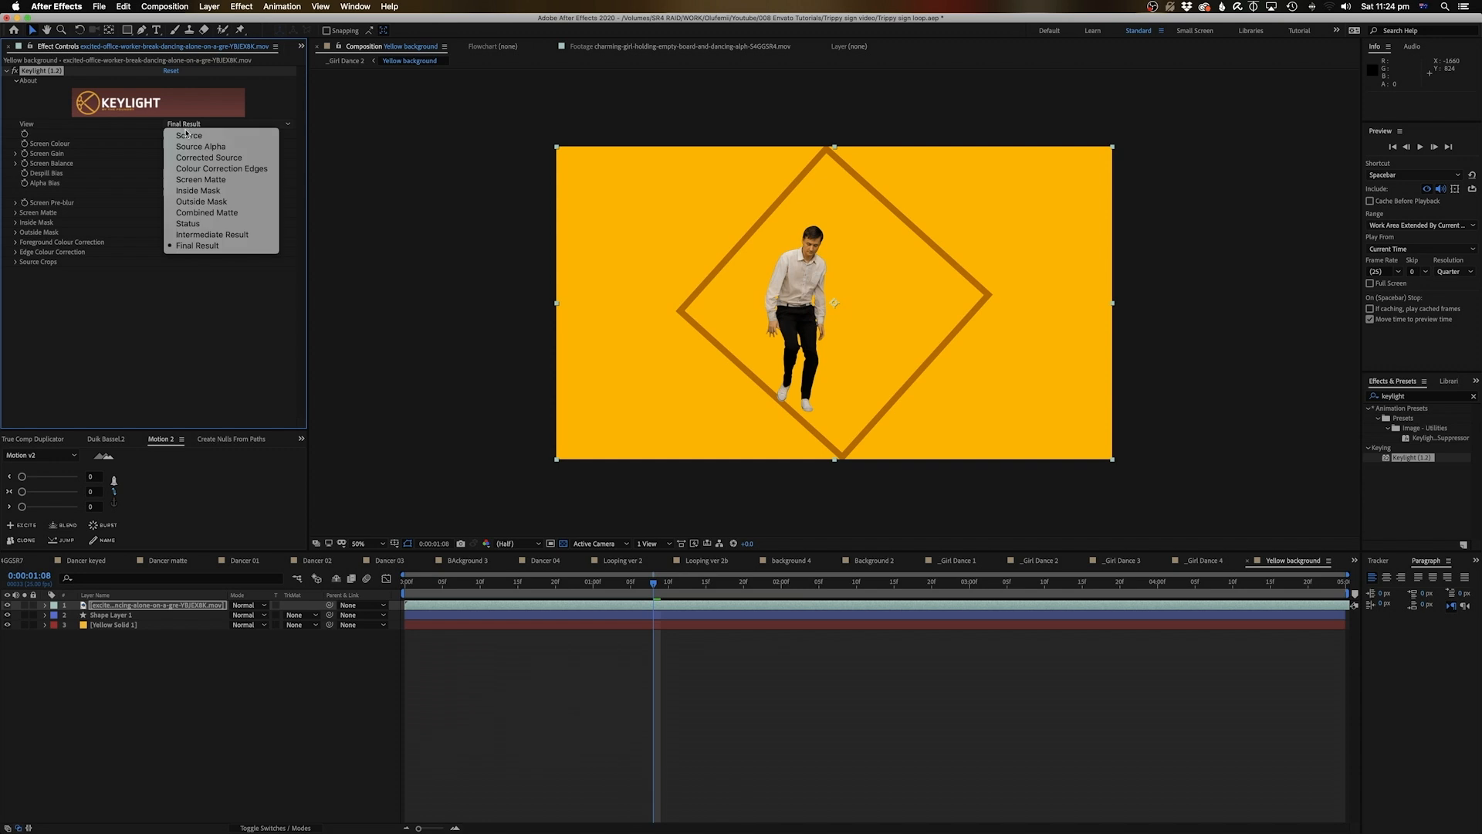
{"action": "left_click", "coordinate": [198, 184]}
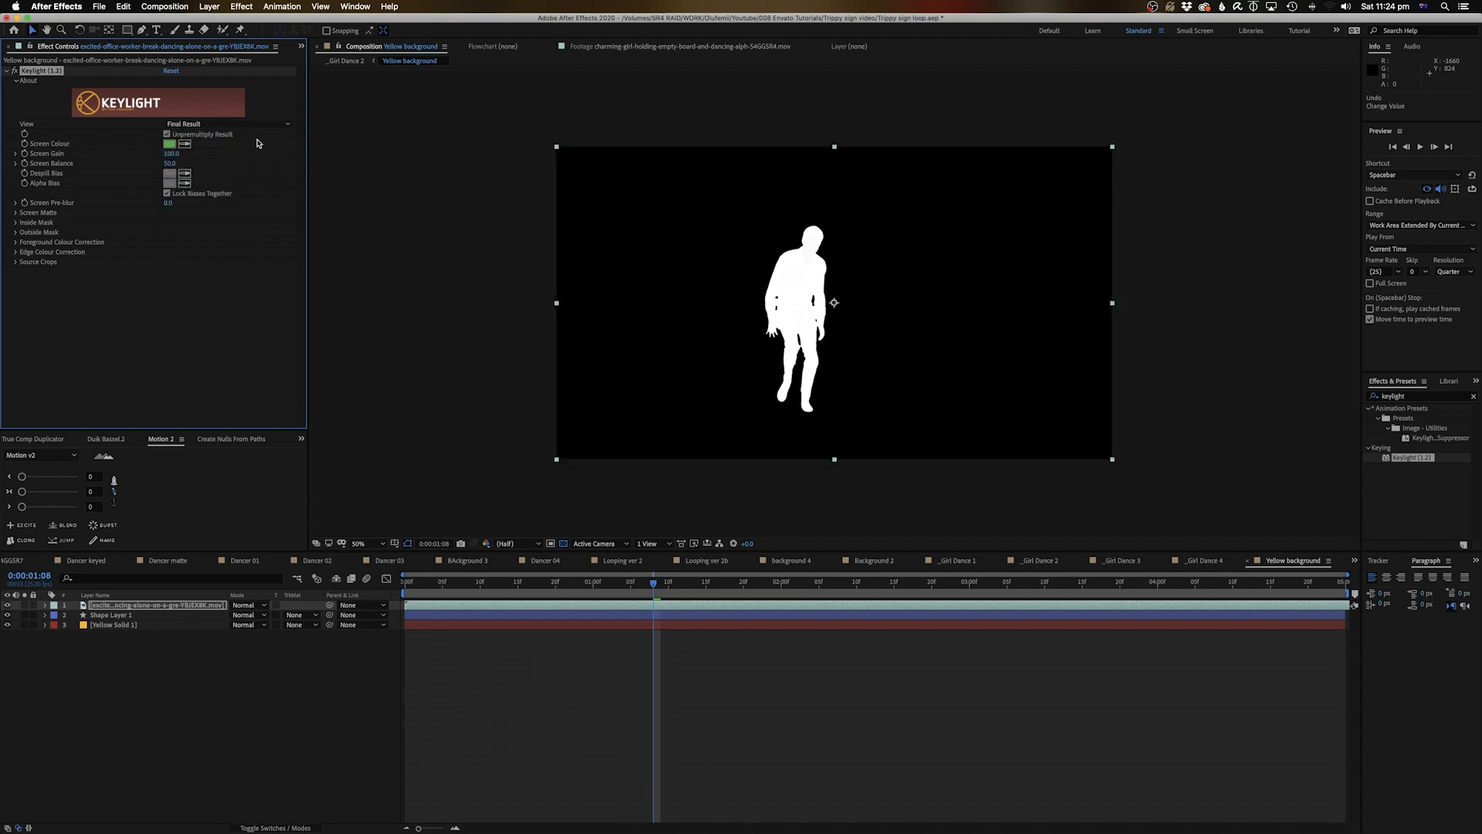
{"action": "key", "text": "super+z"}
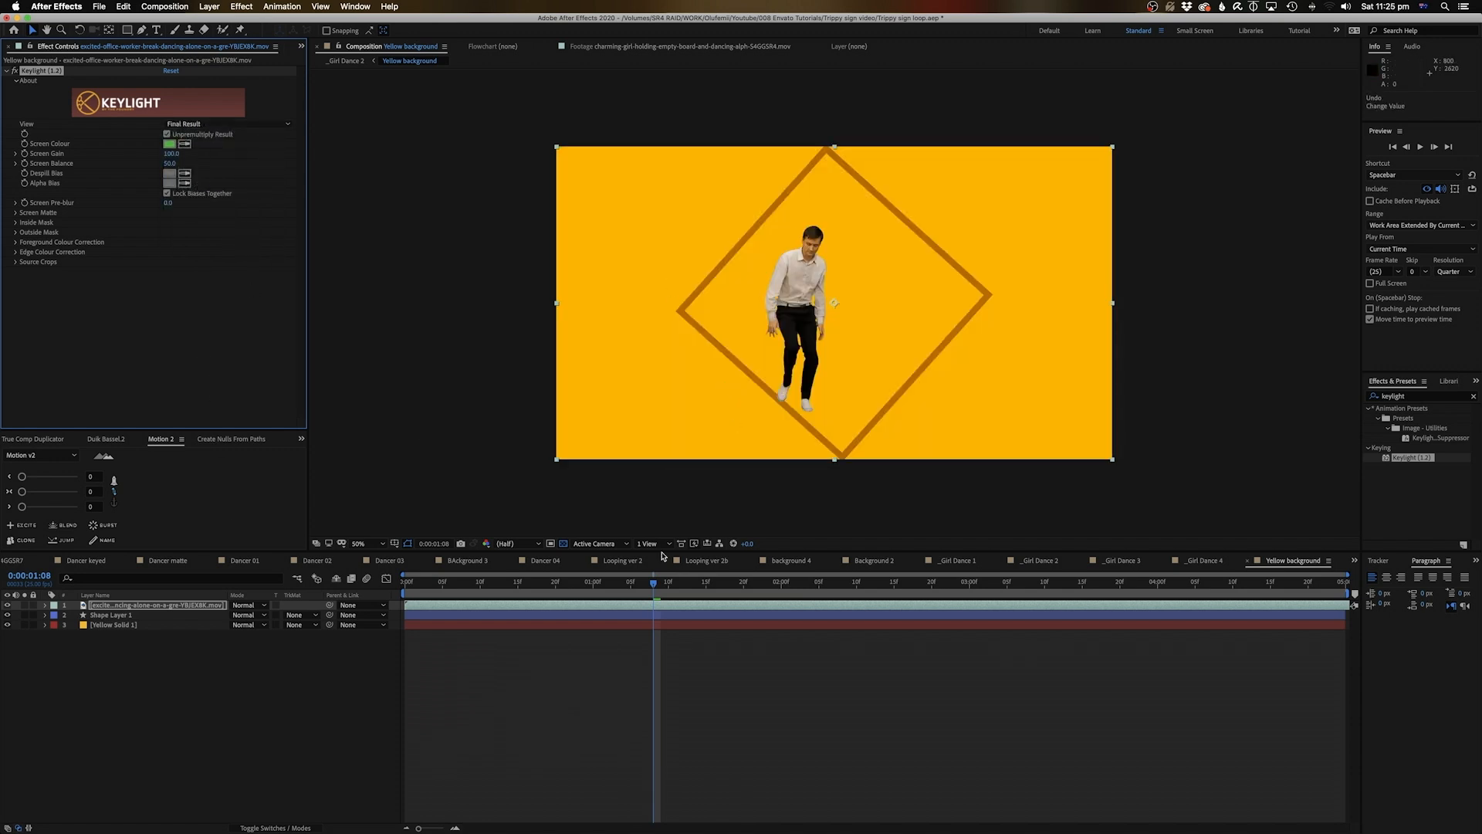
Turn on the Title/Action Safe guides and move the office worker about 588 px horizontally to the right of the canvas centre.
{"action": "left_click", "coordinate": [394, 544]}
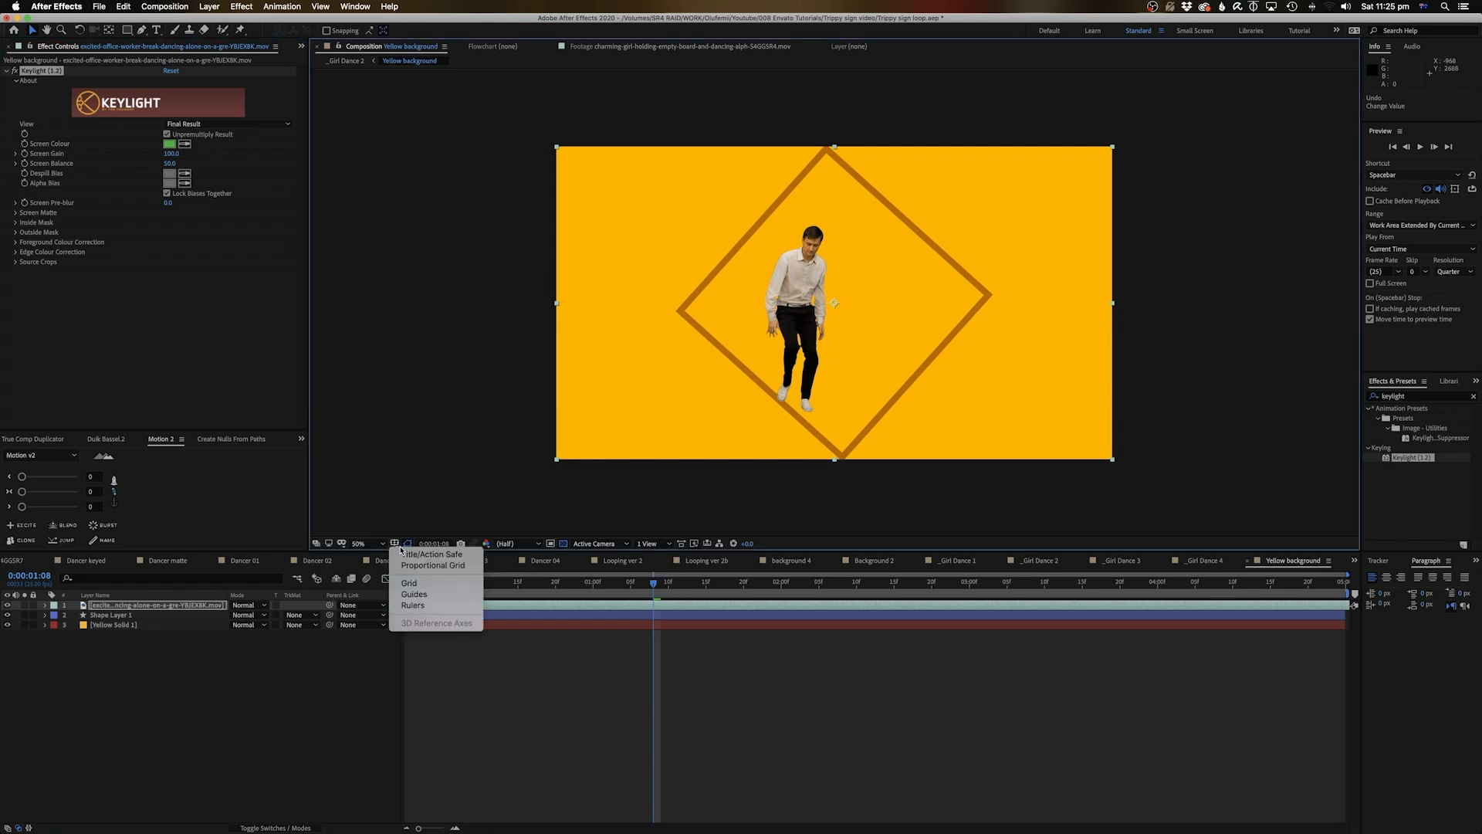
{"action": "left_click", "coordinate": [447, 555]}
{"action": "left_click_drag", "start_coordinate": [803, 347], "coordinate": [885, 346]}
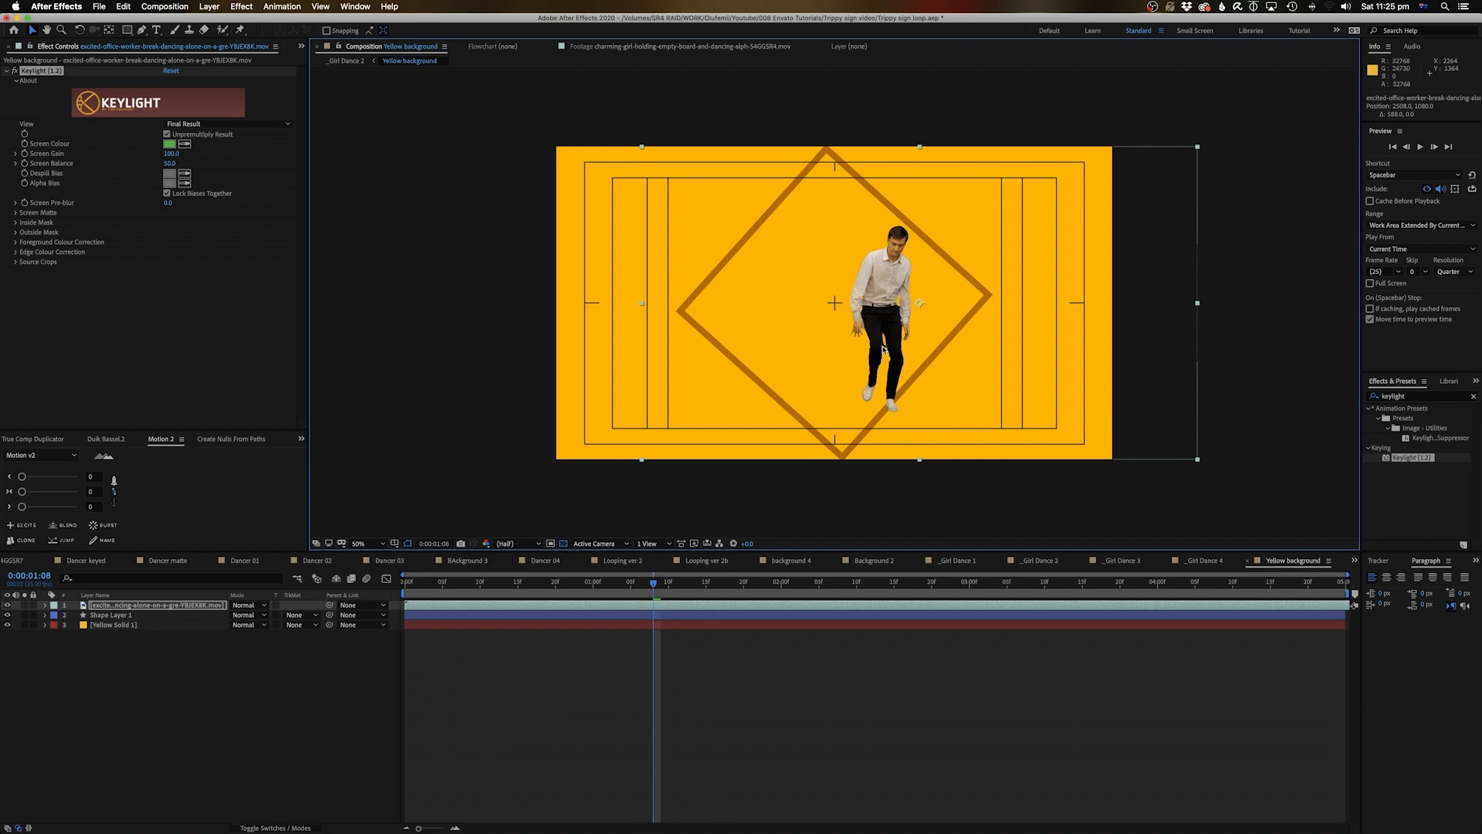
Duplicate the office-worker layer, set the copy's horizontal scale to -100, move it to mirror the original across the centre, and preview the pair.
{"action": "left_click", "coordinate": [520, 632]}
{"action": "left_click", "coordinate": [524, 608]}
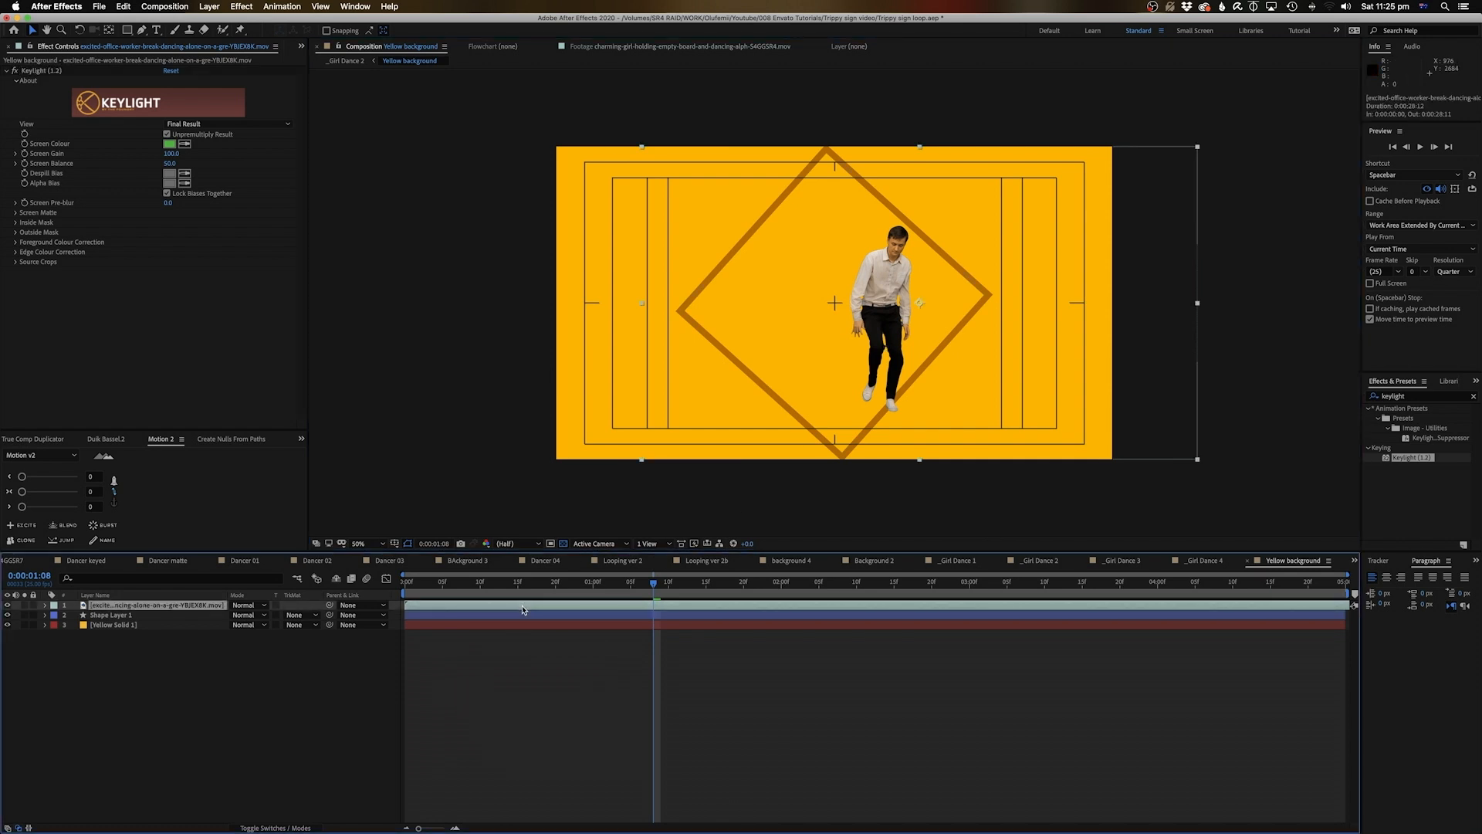
{"action": "key", "text": "ctrl+d"}
{"action": "key", "text": "s"}
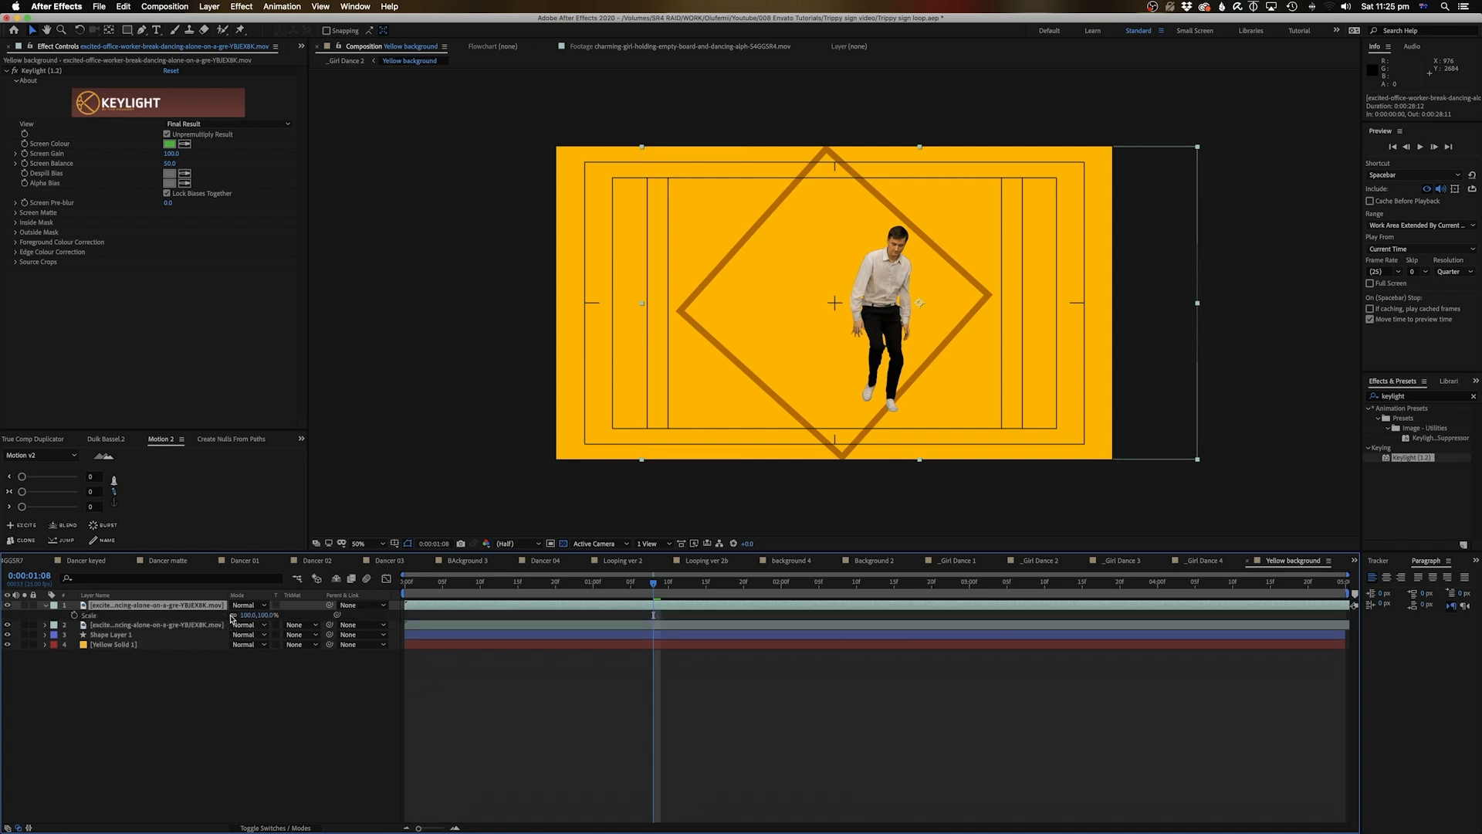
{"action": "left_click", "coordinate": [249, 616]}
{"action": "type", "text": "-100"}
{"action": "key", "text": "Return"}
{"action": "left_click_drag", "start_coordinate": [976, 335], "coordinate": [814, 335]}
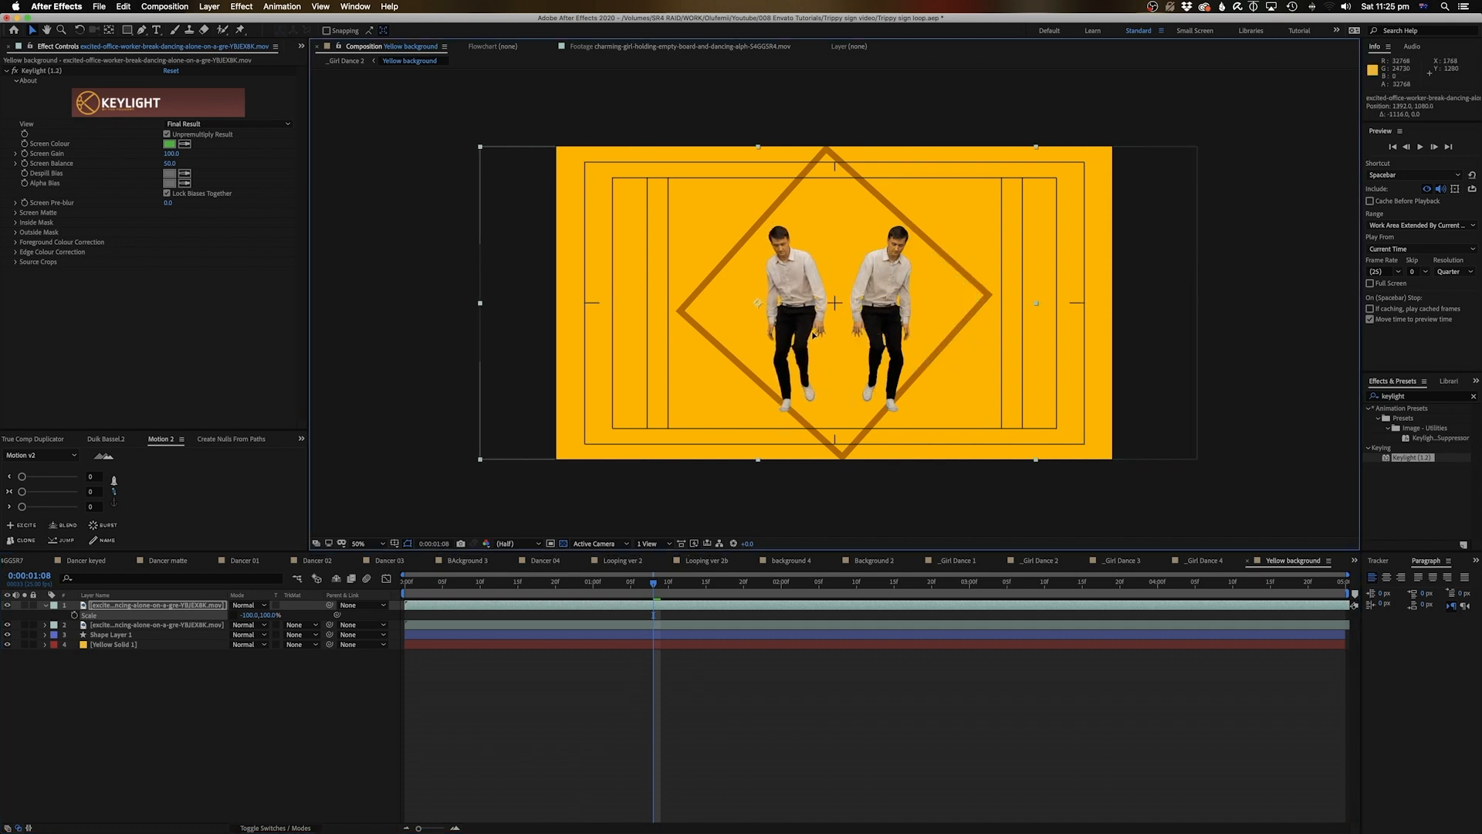
{"action": "left_click_drag", "start_coordinate": [436, 588], "coordinate": [364, 622]}
{"action": "key", "text": "space"}
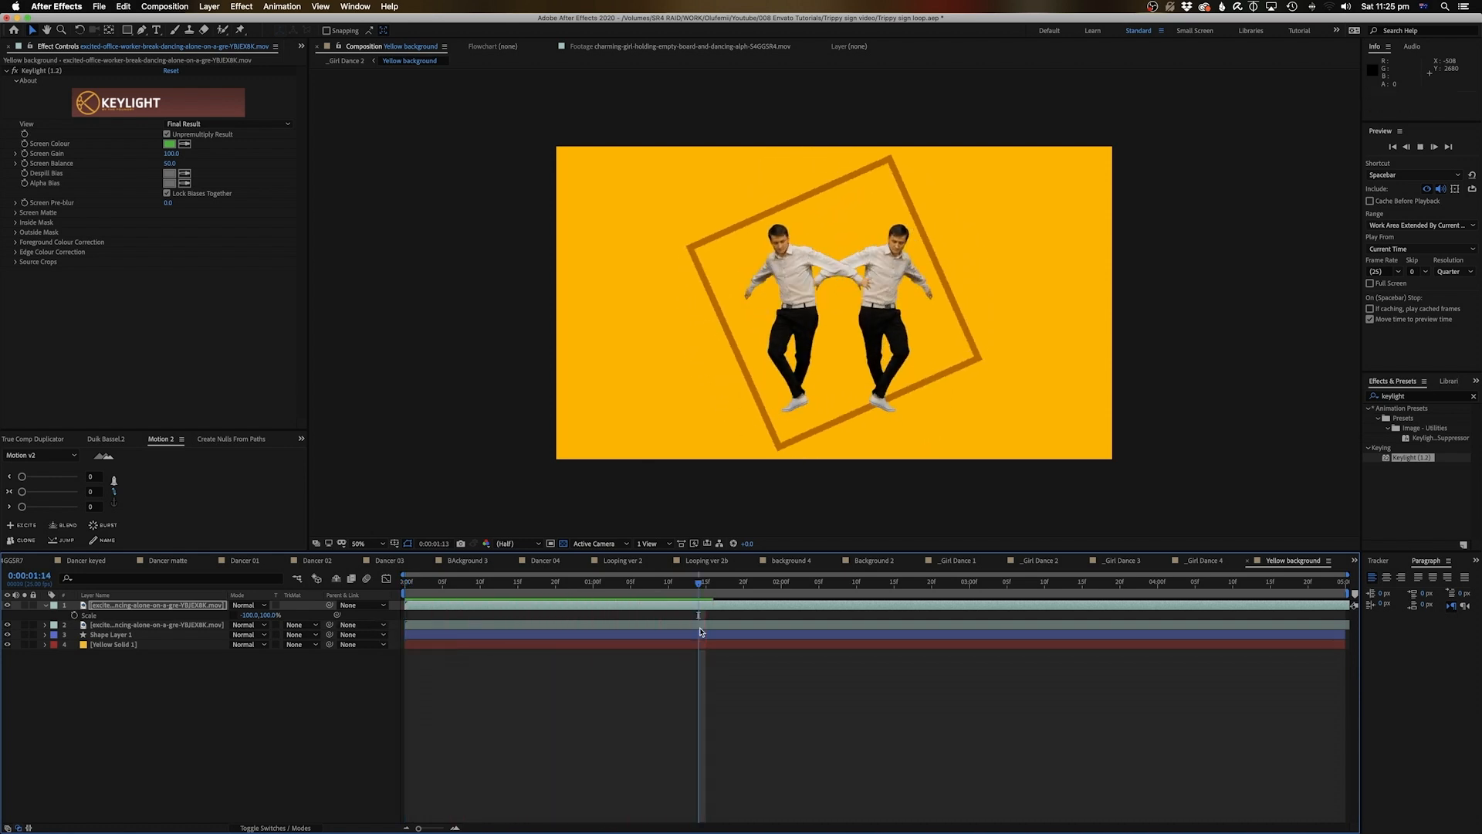
Slide both office-worker clips earlier in time, preview the new part of the dance and dismiss the error dialog.
{"action": "left_click", "coordinate": [733, 622], "text": "shift"}
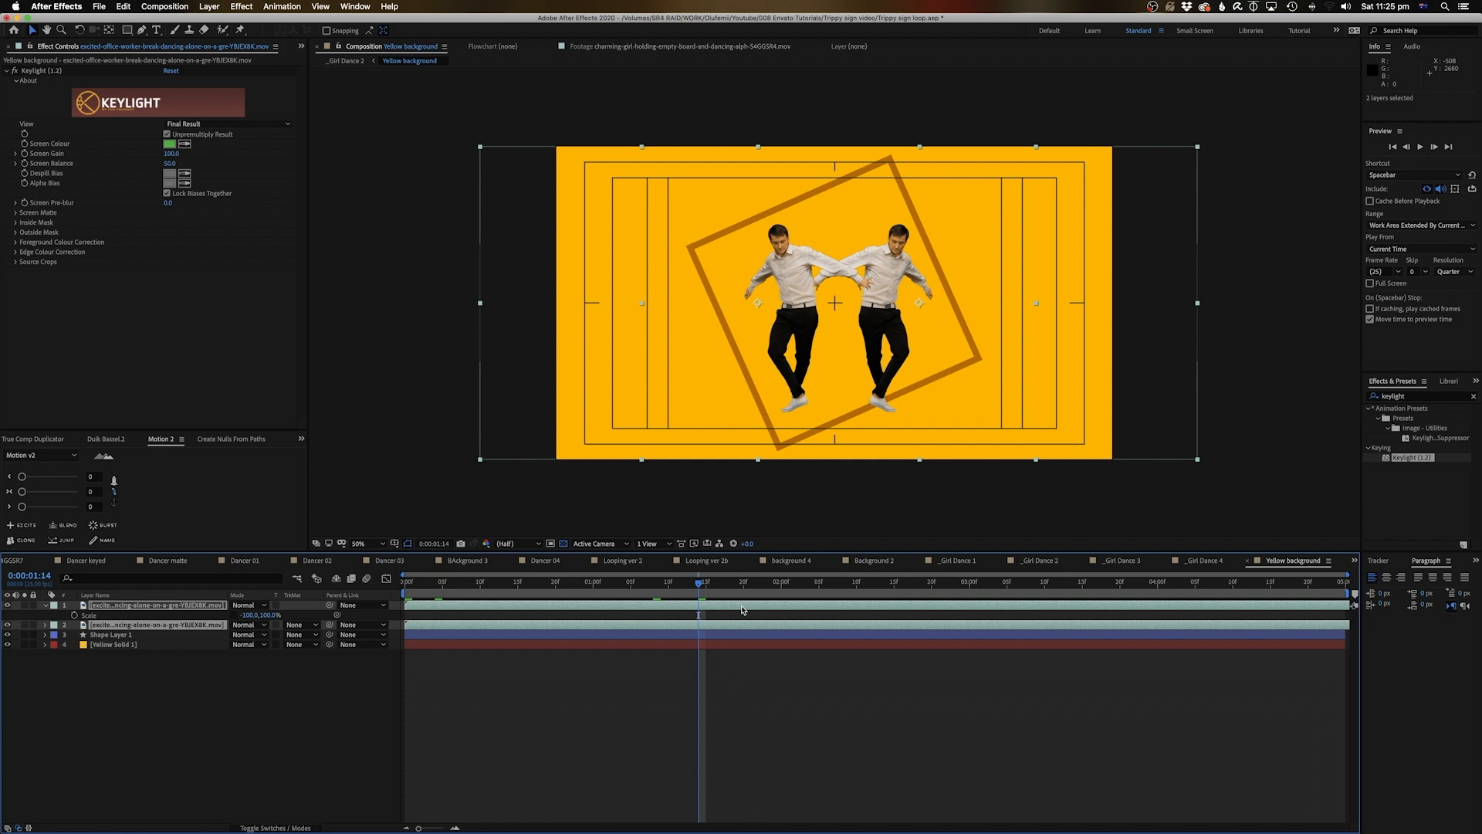
{"action": "mouse_move", "coordinate": [407, 605]}
{"action": "left_mouse_down"}
{"action": "mouse_move", "coordinate": [701, 608]}
{"action": "mouse_move", "coordinate": [427, 612]}
{"action": "mouse_move", "coordinate": [403, 585]}
{"action": "left_mouse_up"}
{"action": "key", "text": "space"}
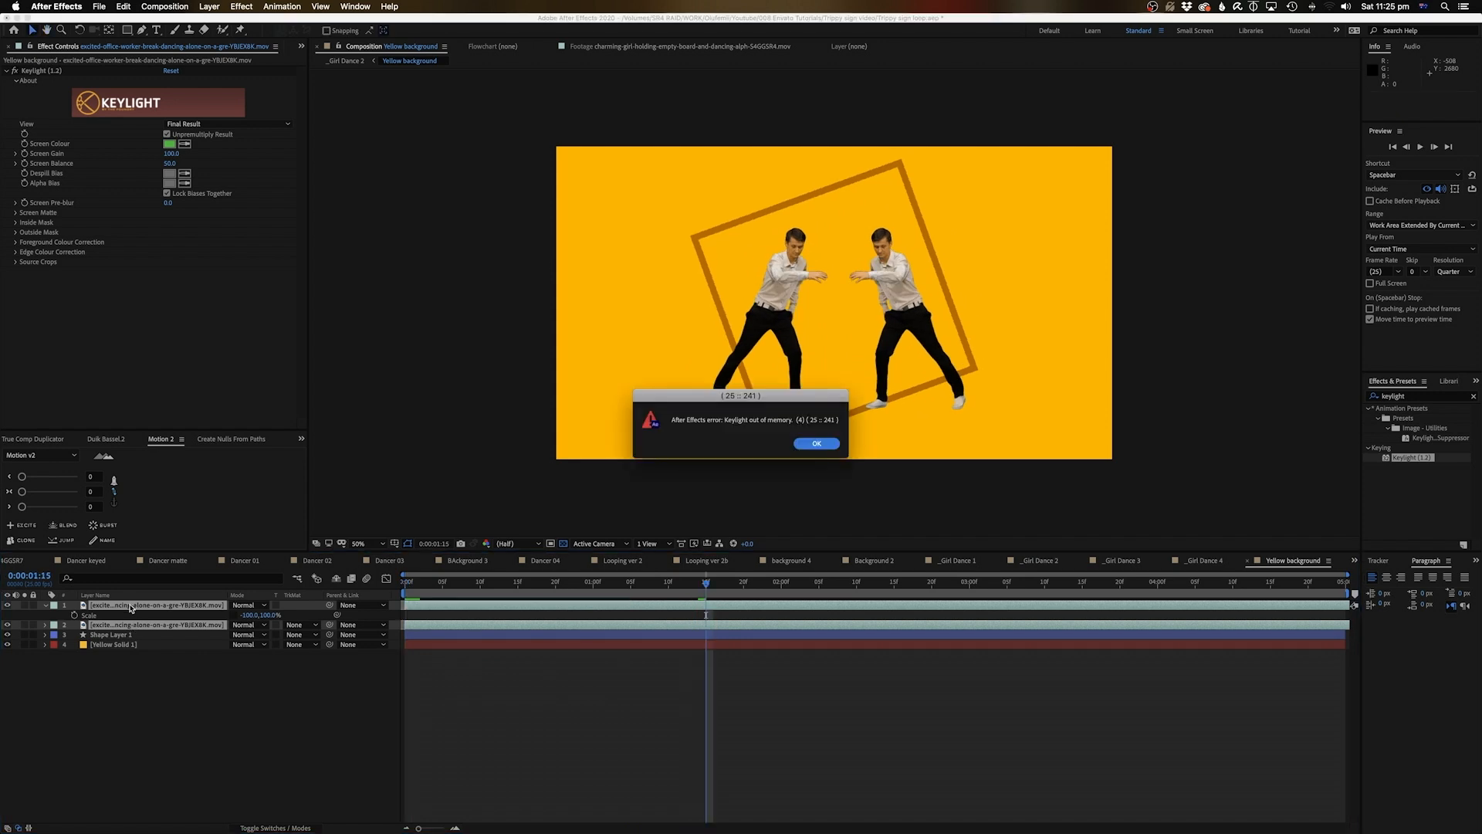
{"action": "left_click", "coordinate": [816, 444]}
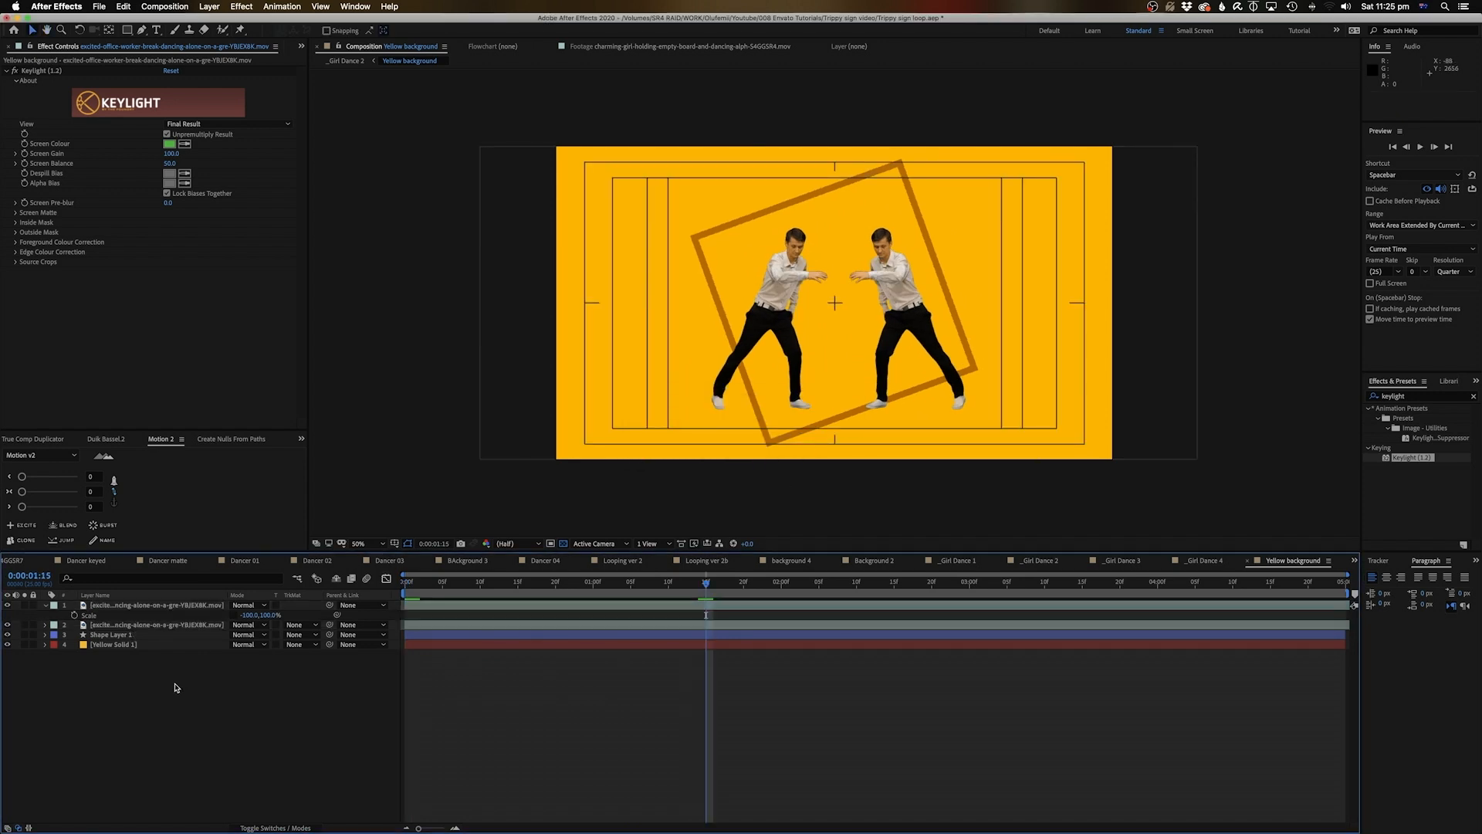
Duplicate both office-worker layers, place the copies beneath the originals, and slide each copy outward horizontally to make a row of four dancers.
{"action": "left_click", "coordinate": [120, 625], "text": "shift"}
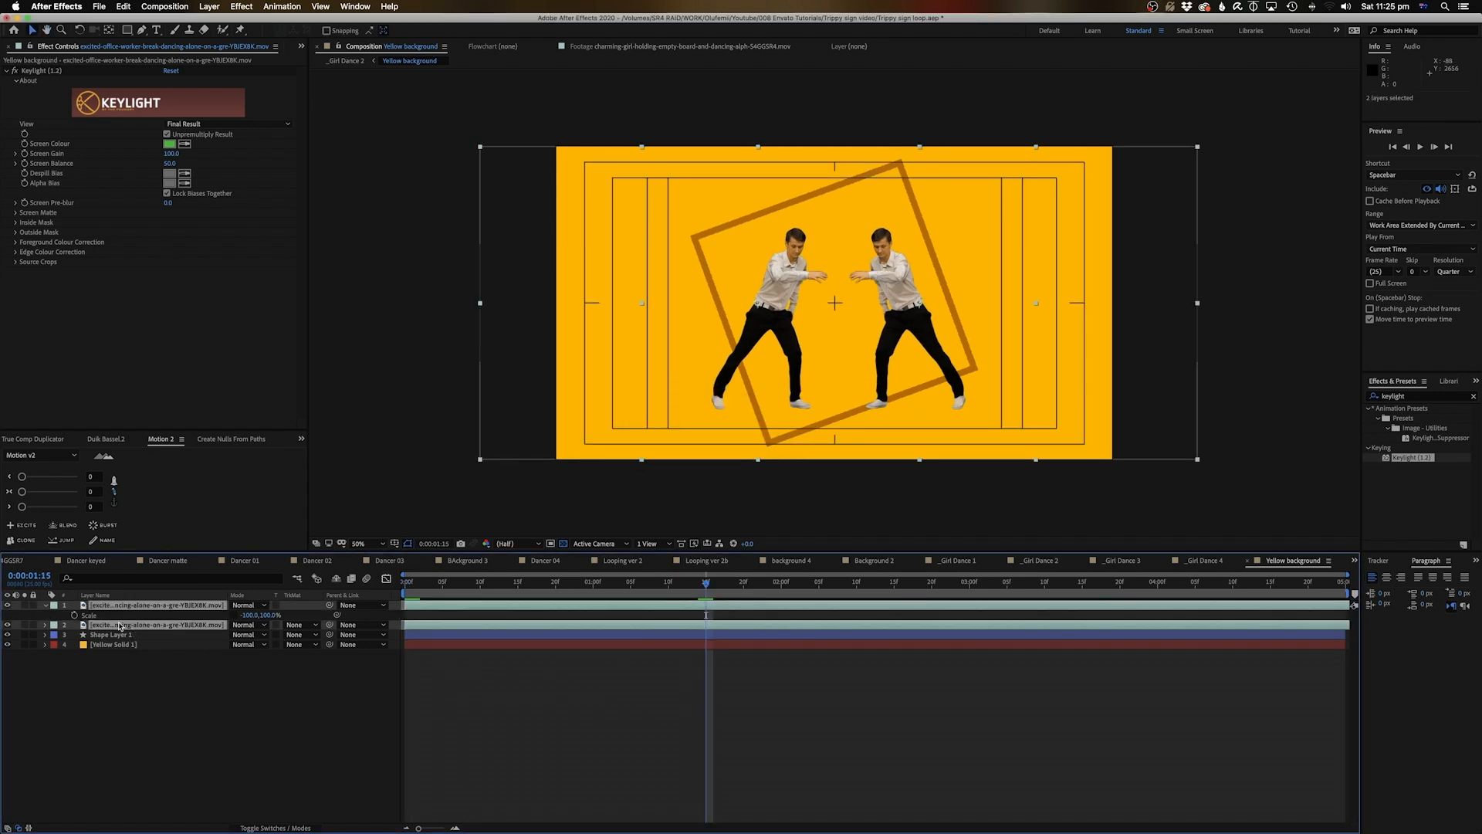
{"action": "key", "text": "super+d"}
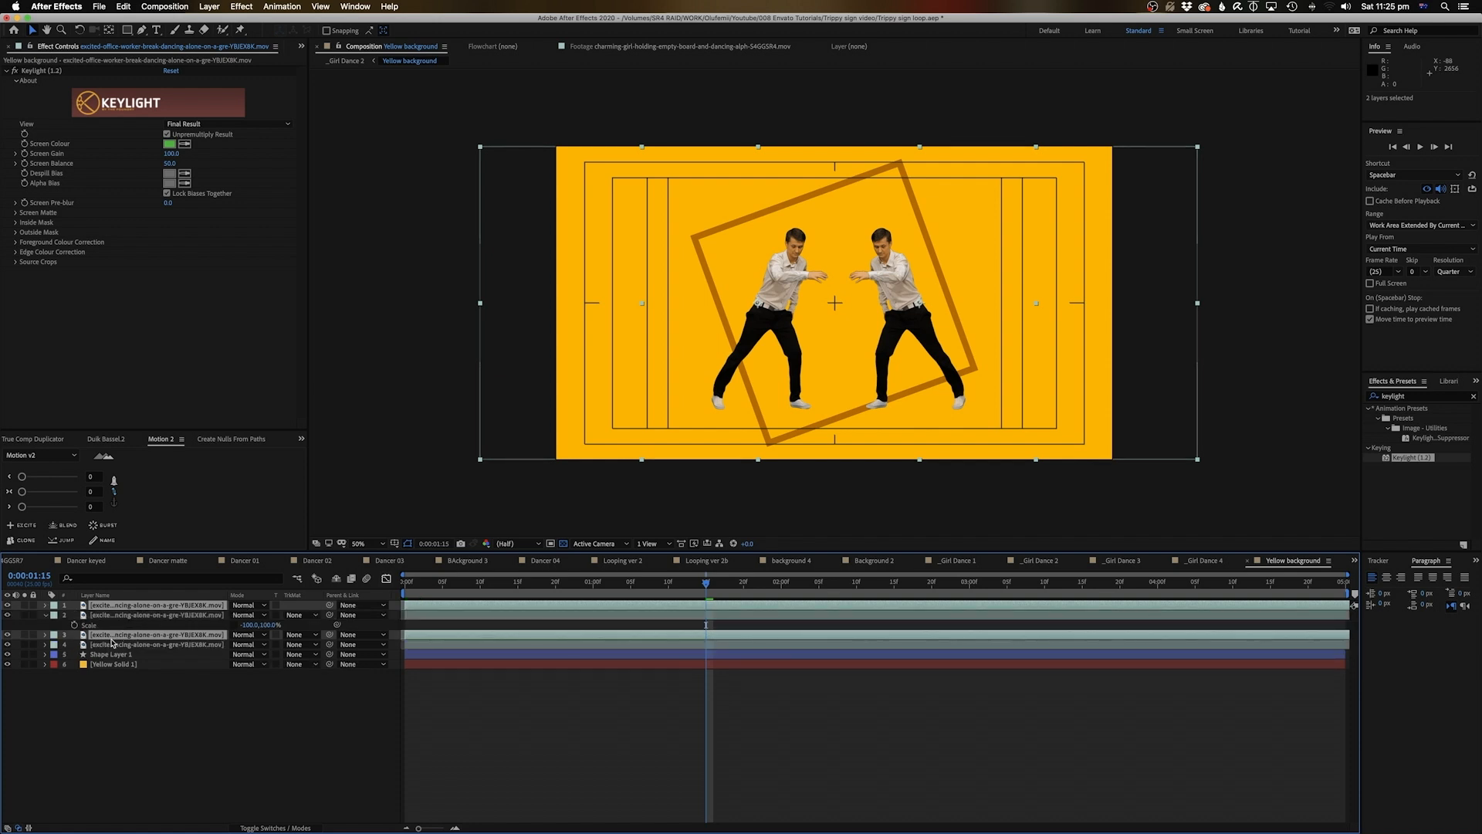
{"action": "left_click_drag", "start_coordinate": [111, 639], "coordinate": [111, 654]}
{"action": "left_click", "coordinate": [110, 703]}
{"action": "left_click", "coordinate": [121, 638]}
{"action": "left_click_drag", "start_coordinate": [761, 332], "coordinate": [686, 332]}
{"action": "left_click", "coordinate": [893, 345]}
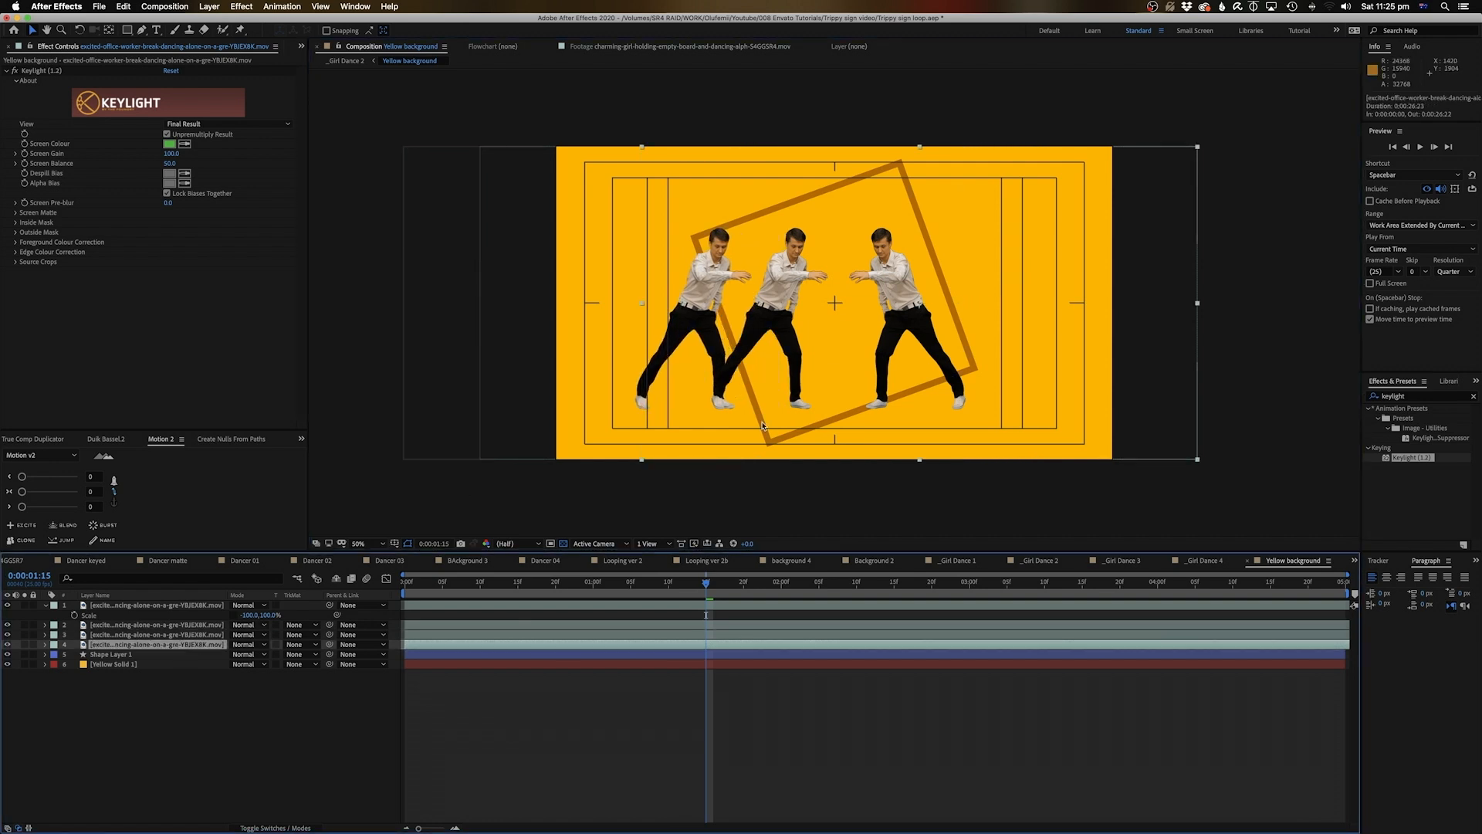
{"action": "left_click_drag", "start_coordinate": [893, 345], "coordinate": [976, 352]}
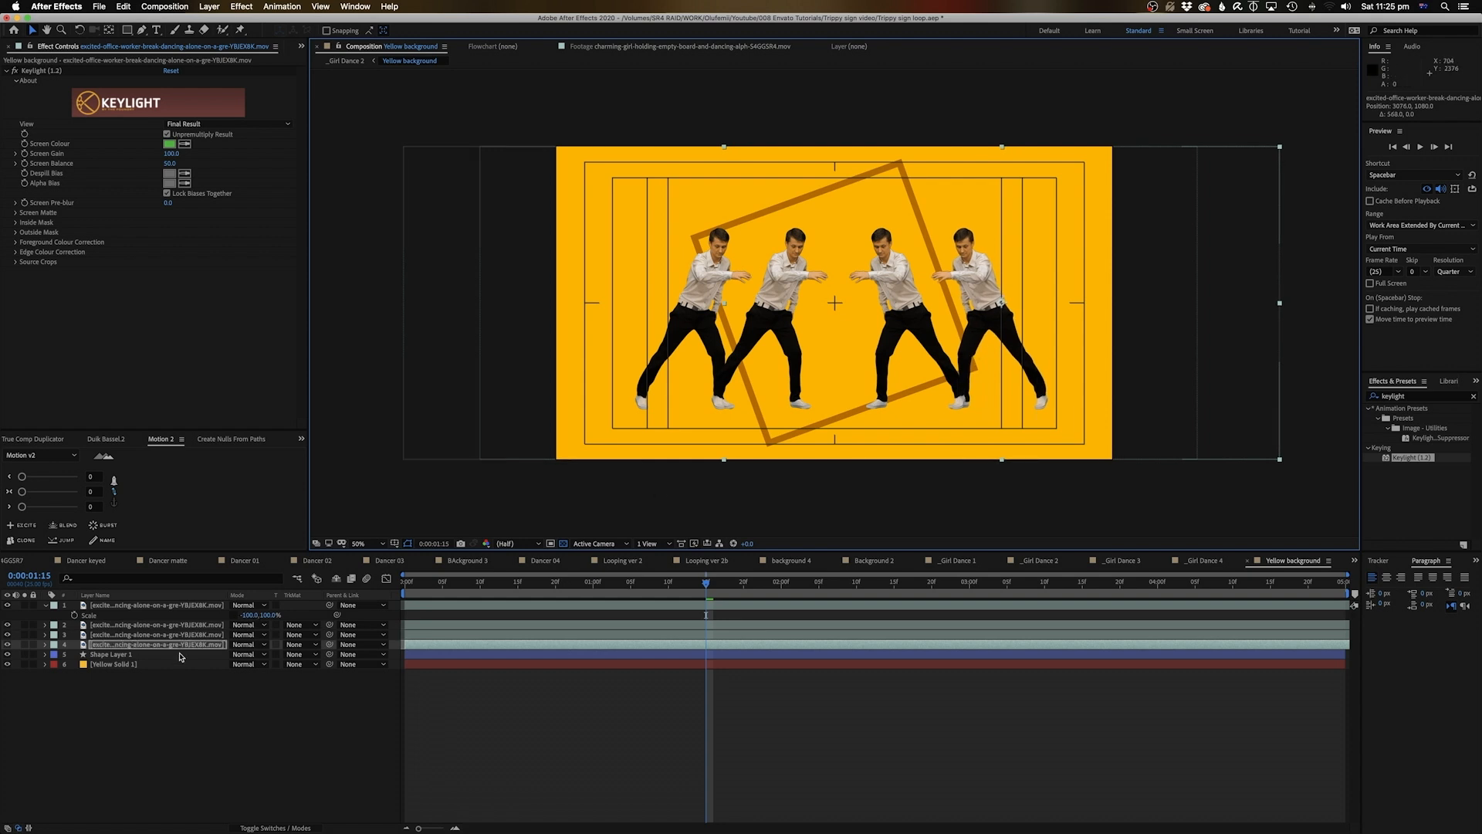
Scale both outer office-worker copies down to 75%, keeping the left copy mirrored and constraining its proportions.
{"action": "key", "text": "s"}
{"action": "left_click", "coordinate": [245, 654]}
{"action": "type", "text": "75"}
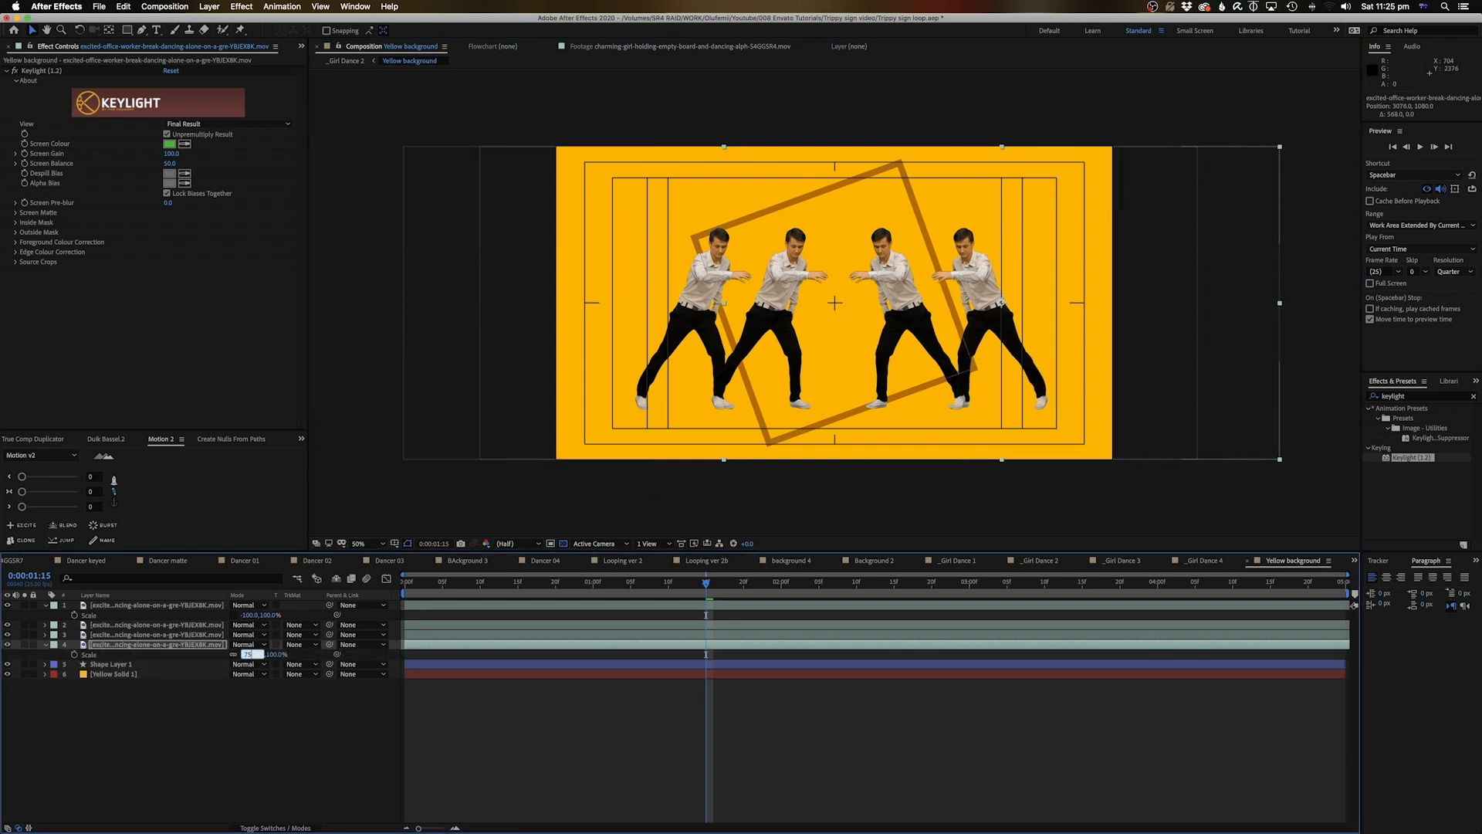
{"action": "key", "text": "Return"}
{"action": "left_click", "coordinate": [154, 634]}
{"action": "key", "text": "s"}
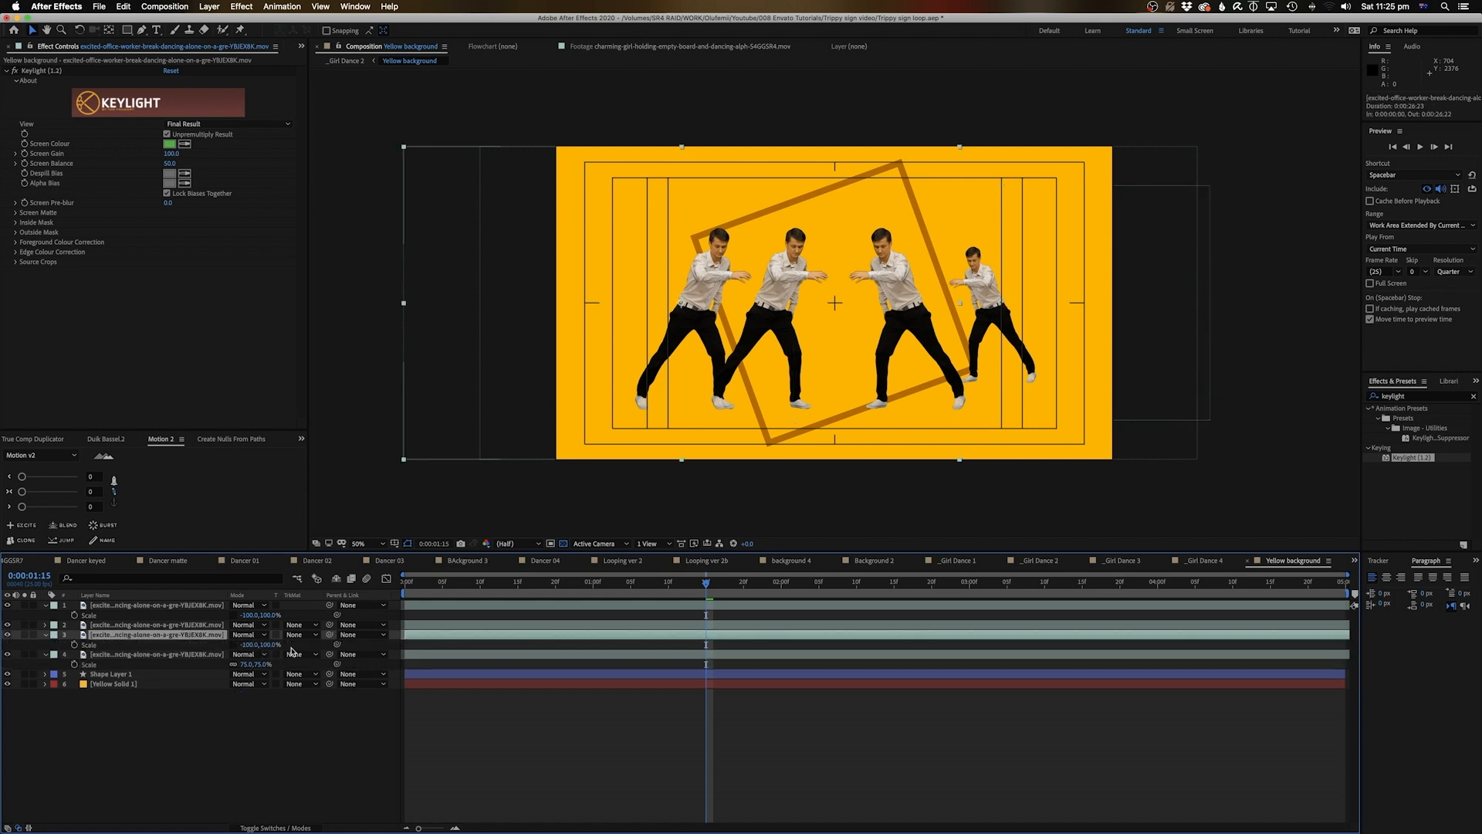
{"action": "left_click", "coordinate": [270, 644]}
{"action": "left_click", "coordinate": [233, 644]}
{"action": "left_click", "coordinate": [269, 645]}
{"action": "type", "text": "75"}
{"action": "key", "text": "Return"}
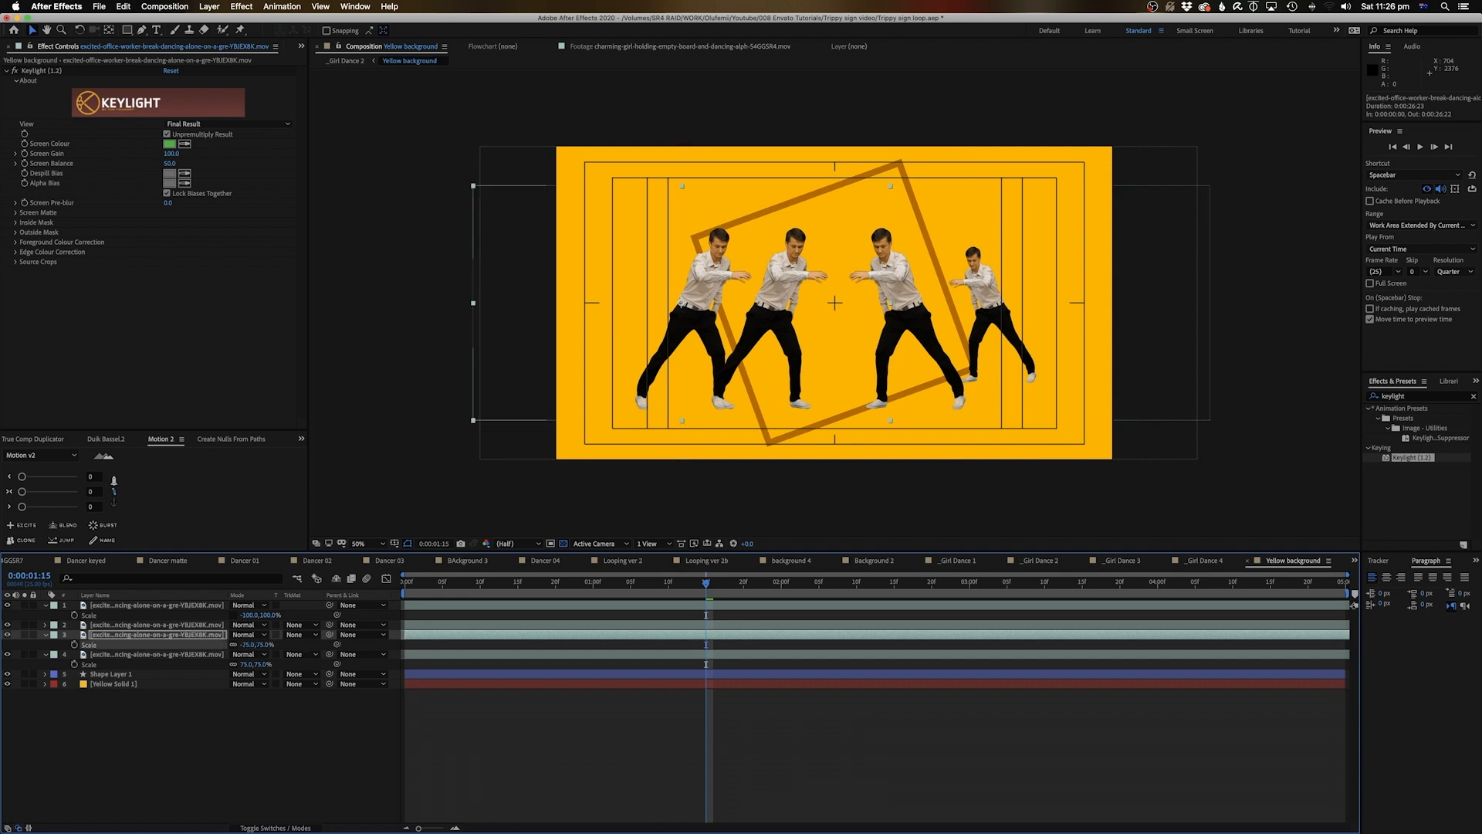
Set the scale of both outer office-worker copies to 85%.
{"action": "left_click", "coordinate": [264, 645]}
{"action": "type", "text": "85"}
{"action": "key", "text": "Return"}
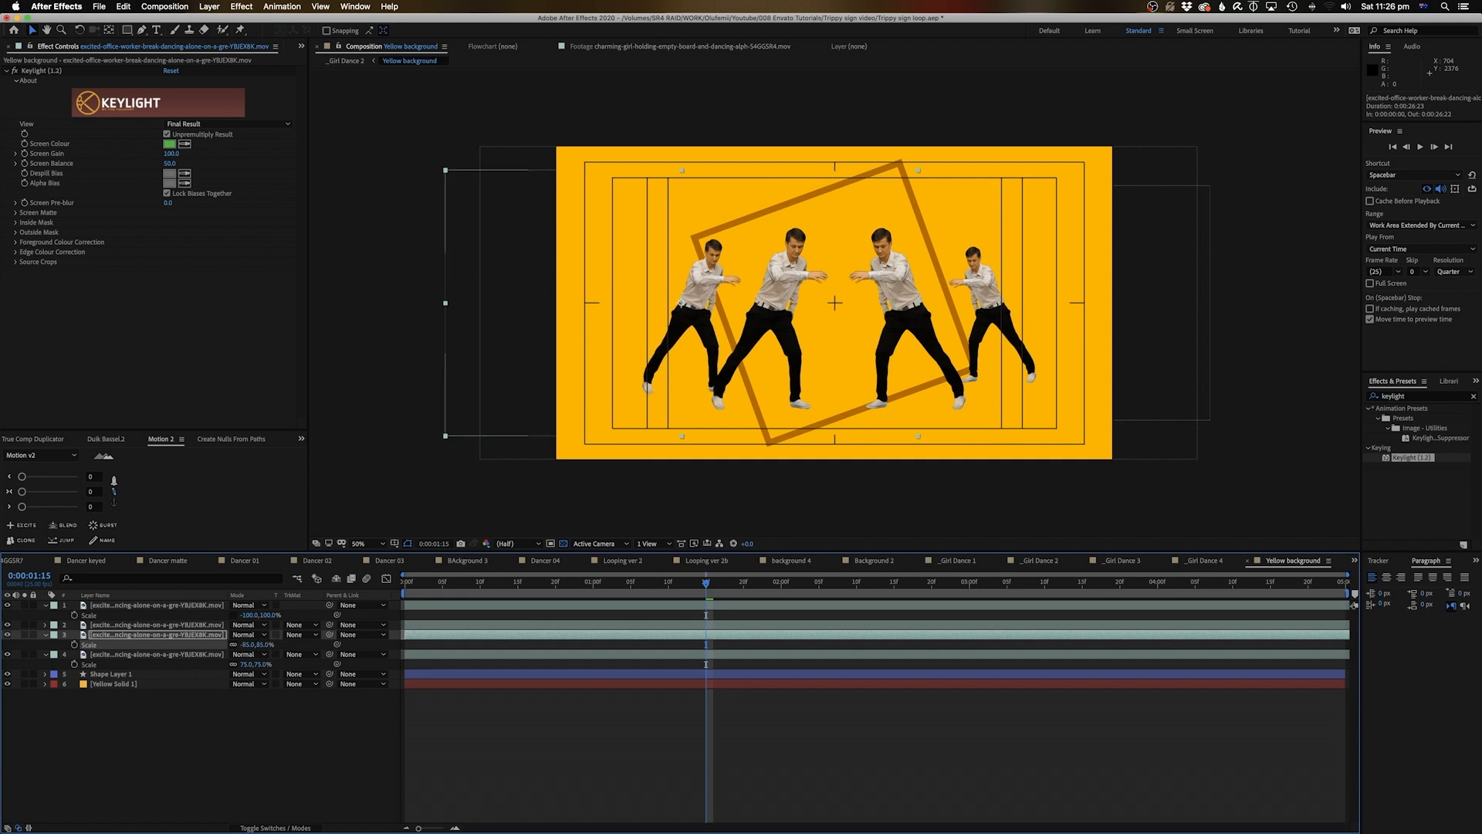
{"action": "left_click", "coordinate": [264, 664]}
{"action": "type", "text": "85"}
{"action": "key", "text": "Return"}
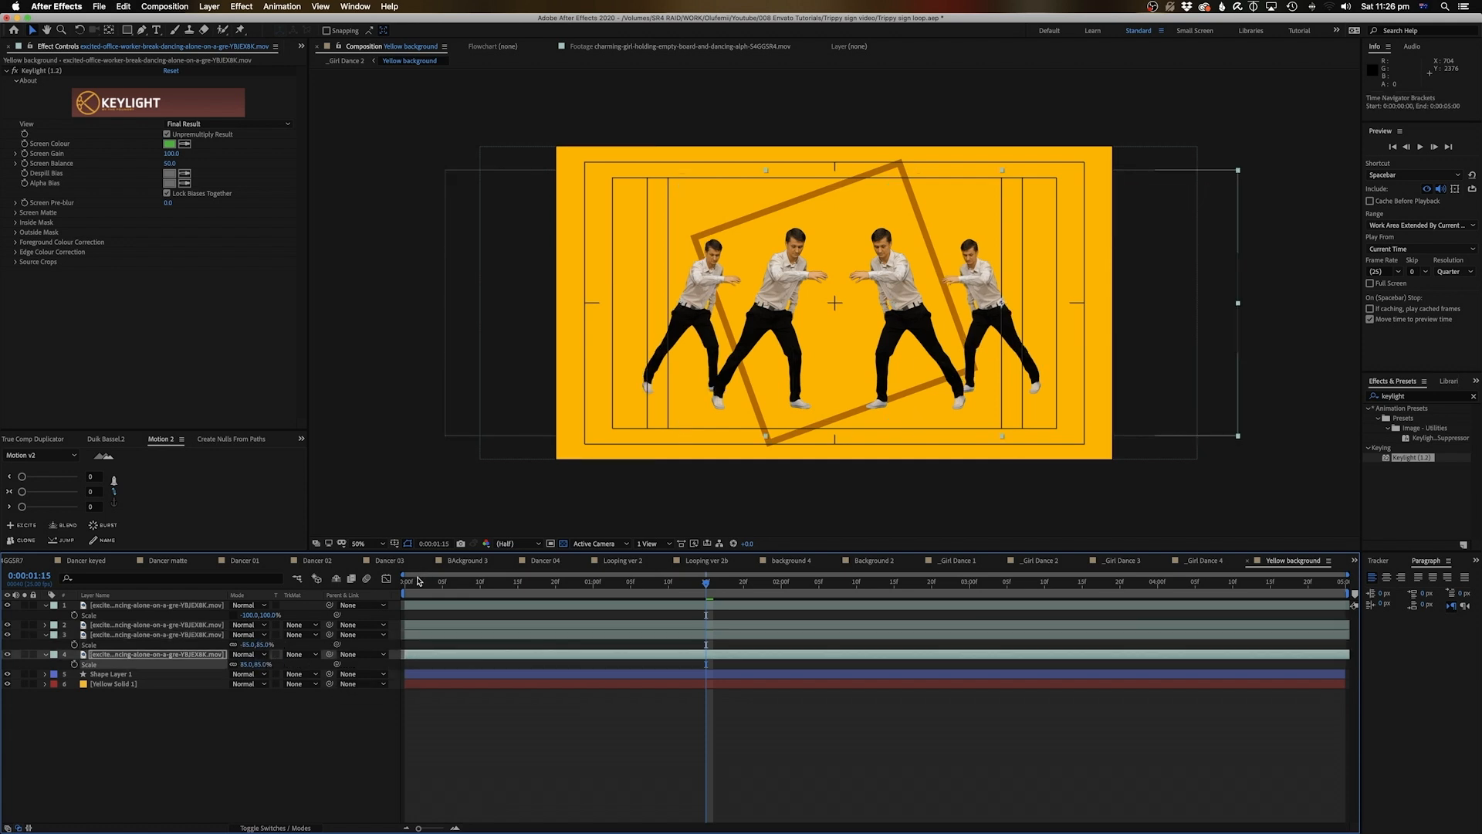
Preview the four office workers in Yellow background and behind the girl in _Girl Dance 2, dismissing the error dialogs.
{"action": "left_click", "coordinate": [427, 584]}
{"action": "key", "text": "space"}
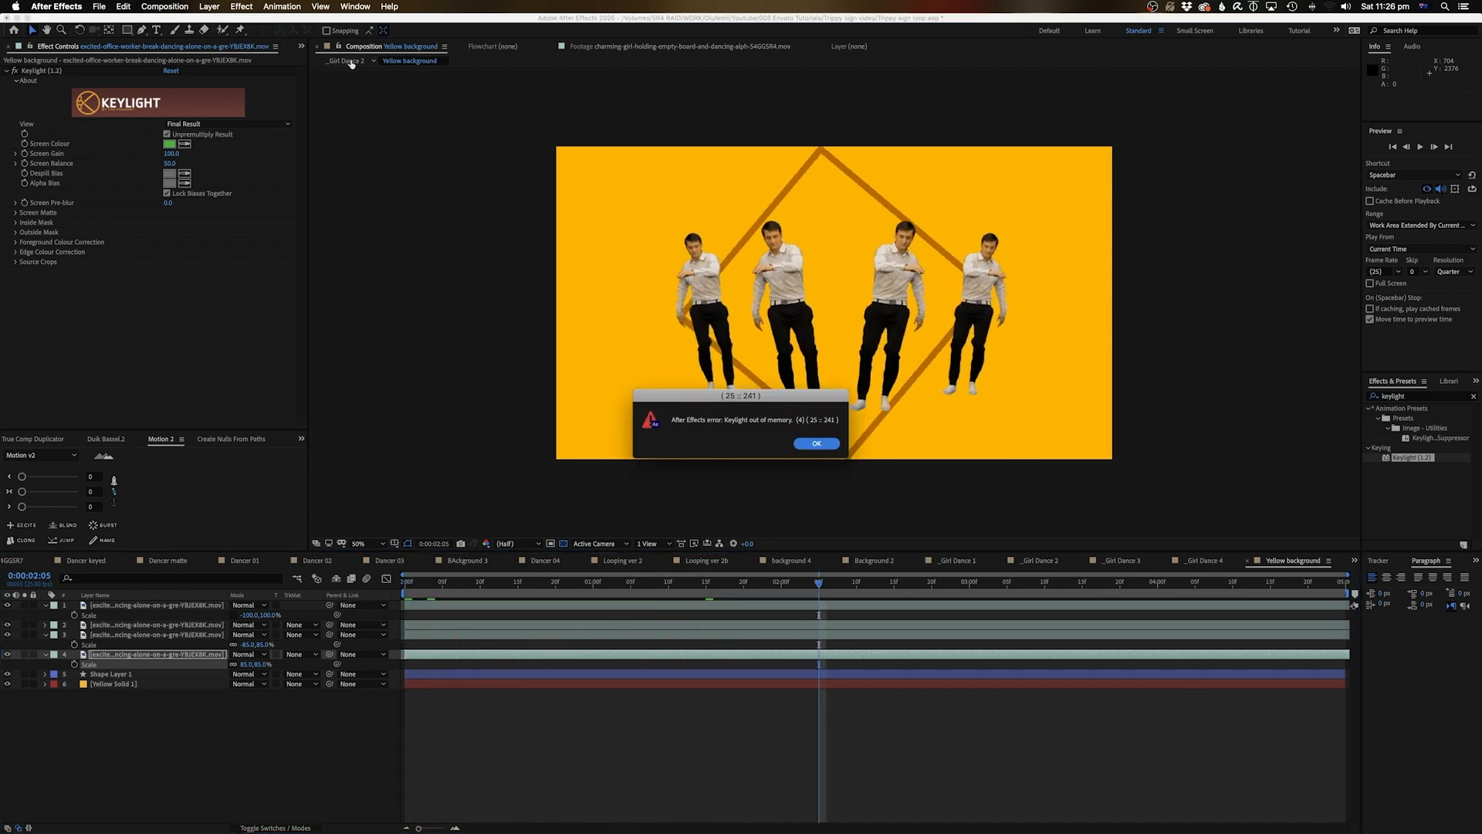
{"action": "left_click", "coordinate": [816, 443]}
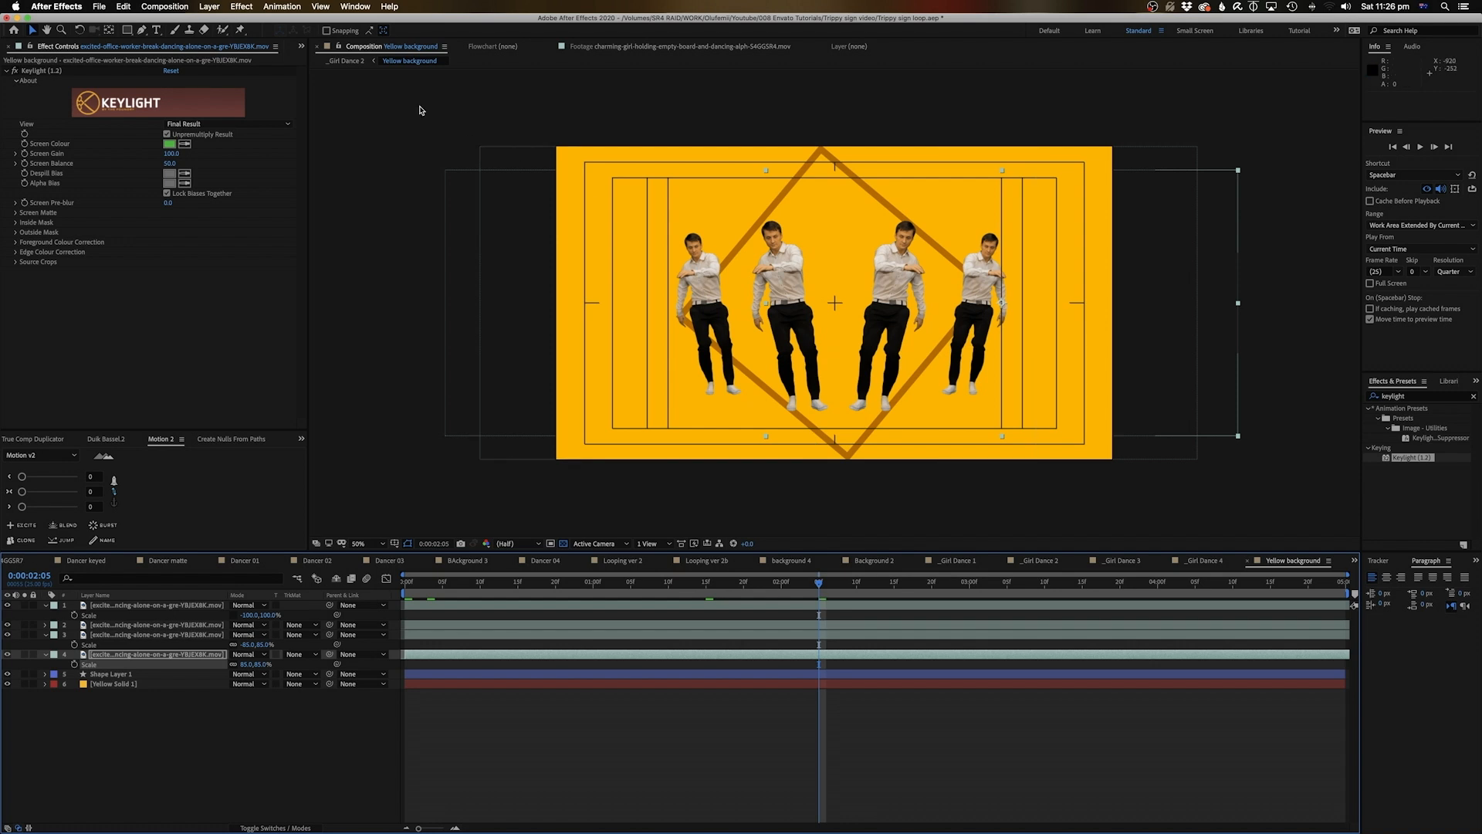
{"action": "left_click", "coordinate": [354, 62]}
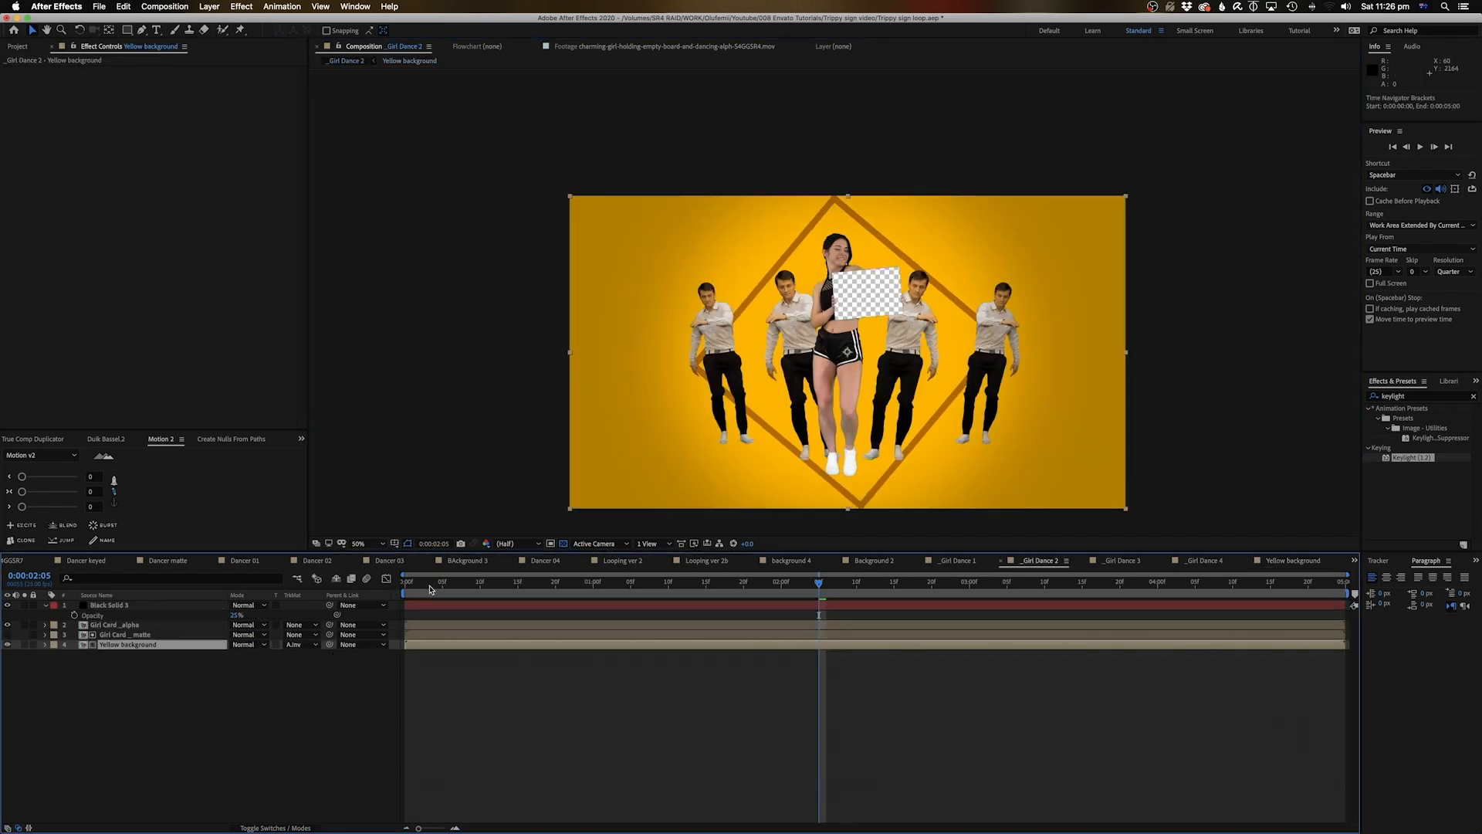
{"action": "left_click_drag", "start_coordinate": [430, 586], "coordinate": [389, 602]}
{"action": "key", "text": "space"}
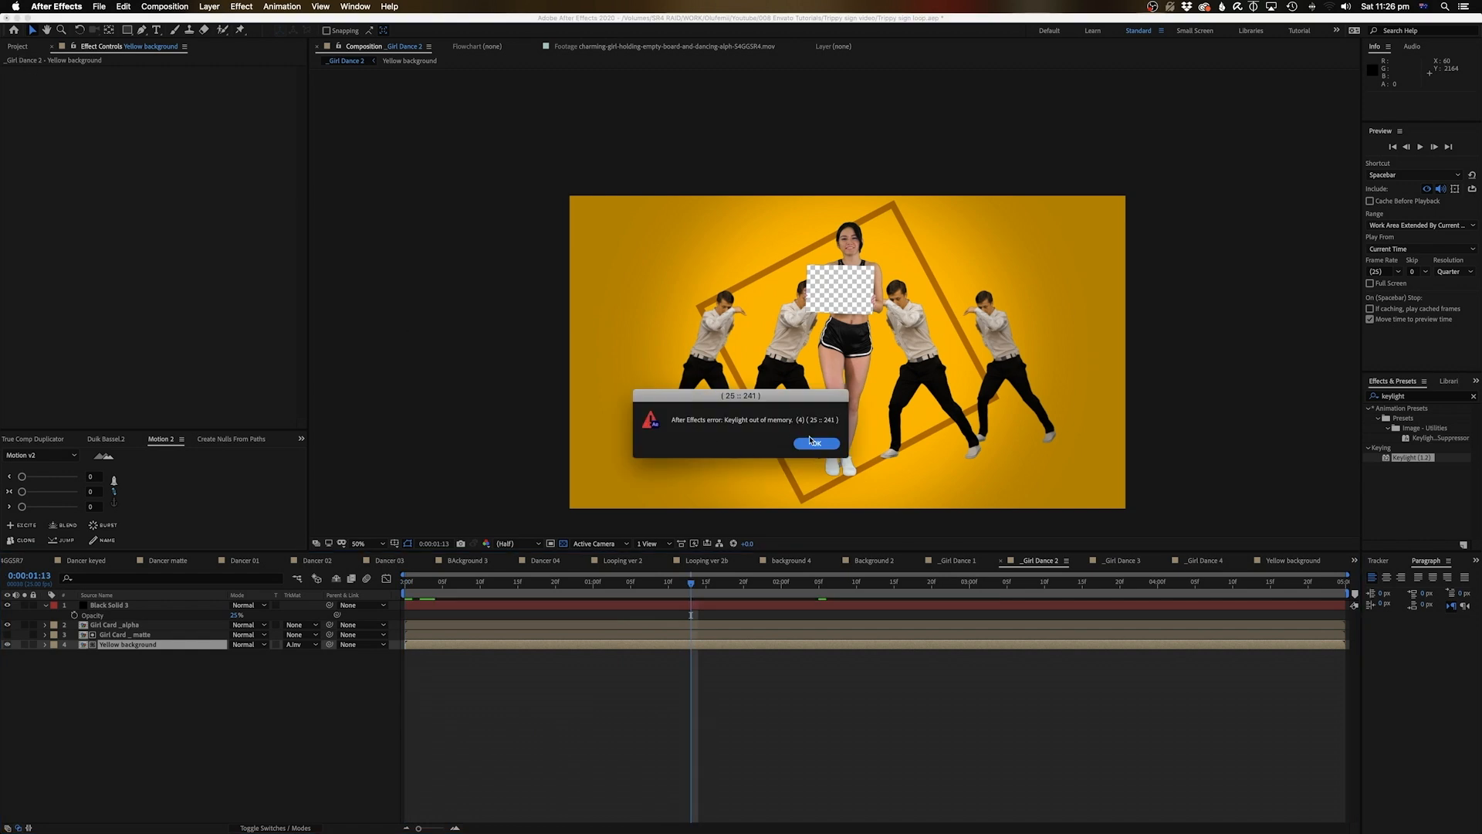
{"action": "left_click", "coordinate": [814, 443]}
Show the project's contents and collapse the PRACTICE folder.
{"action": "left_click", "coordinate": [11, 48]}
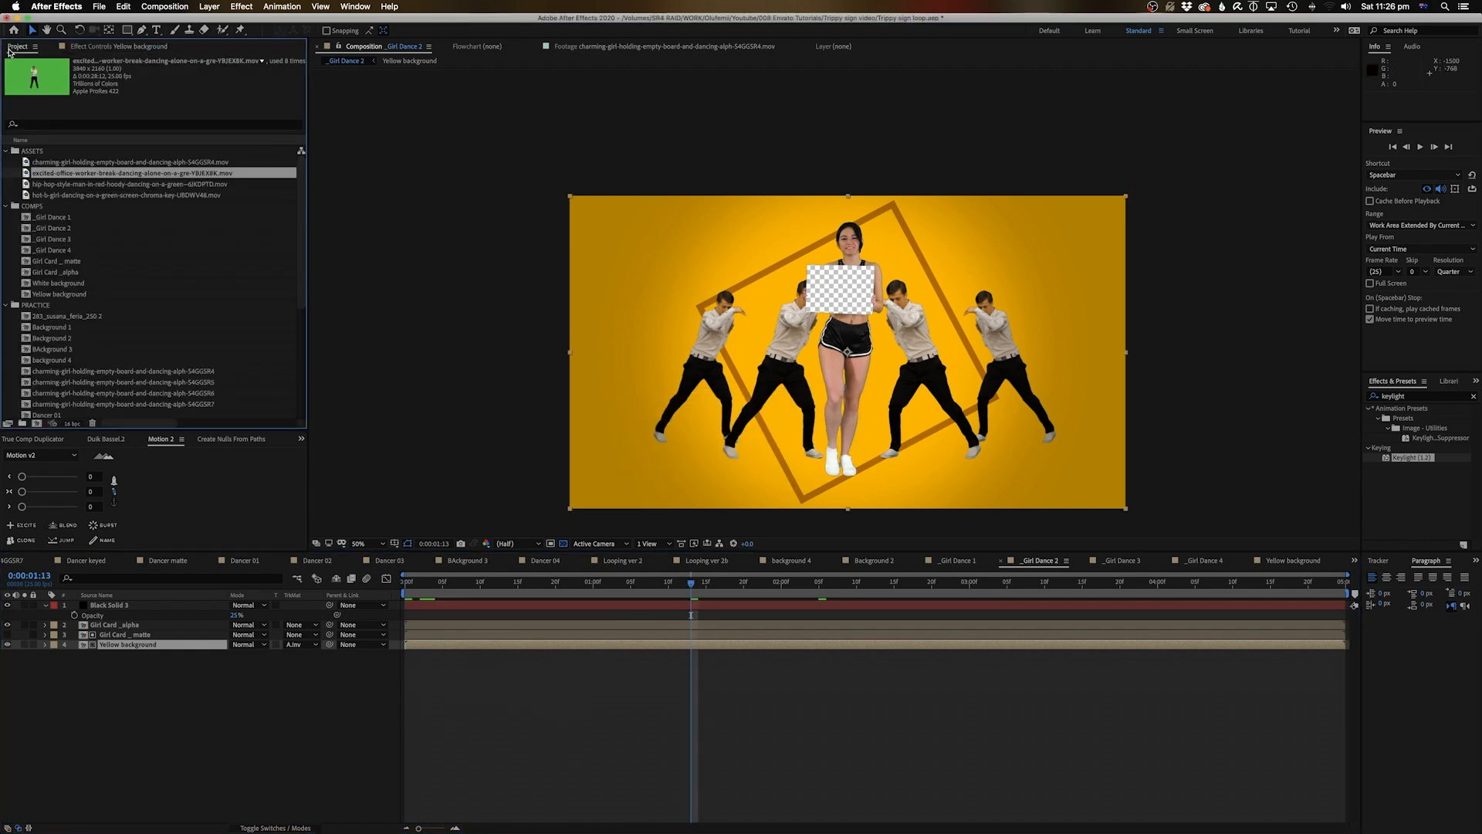
{"action": "scroll", "coordinate": [110, 331], "scroll_direction": "down", "scroll_amount": 1}
{"action": "scroll", "coordinate": [109, 331], "scroll_direction": "up", "scroll_amount": 1}
{"action": "left_click", "coordinate": [9, 307]}
{"action": "left_click", "coordinate": [54, 366]}
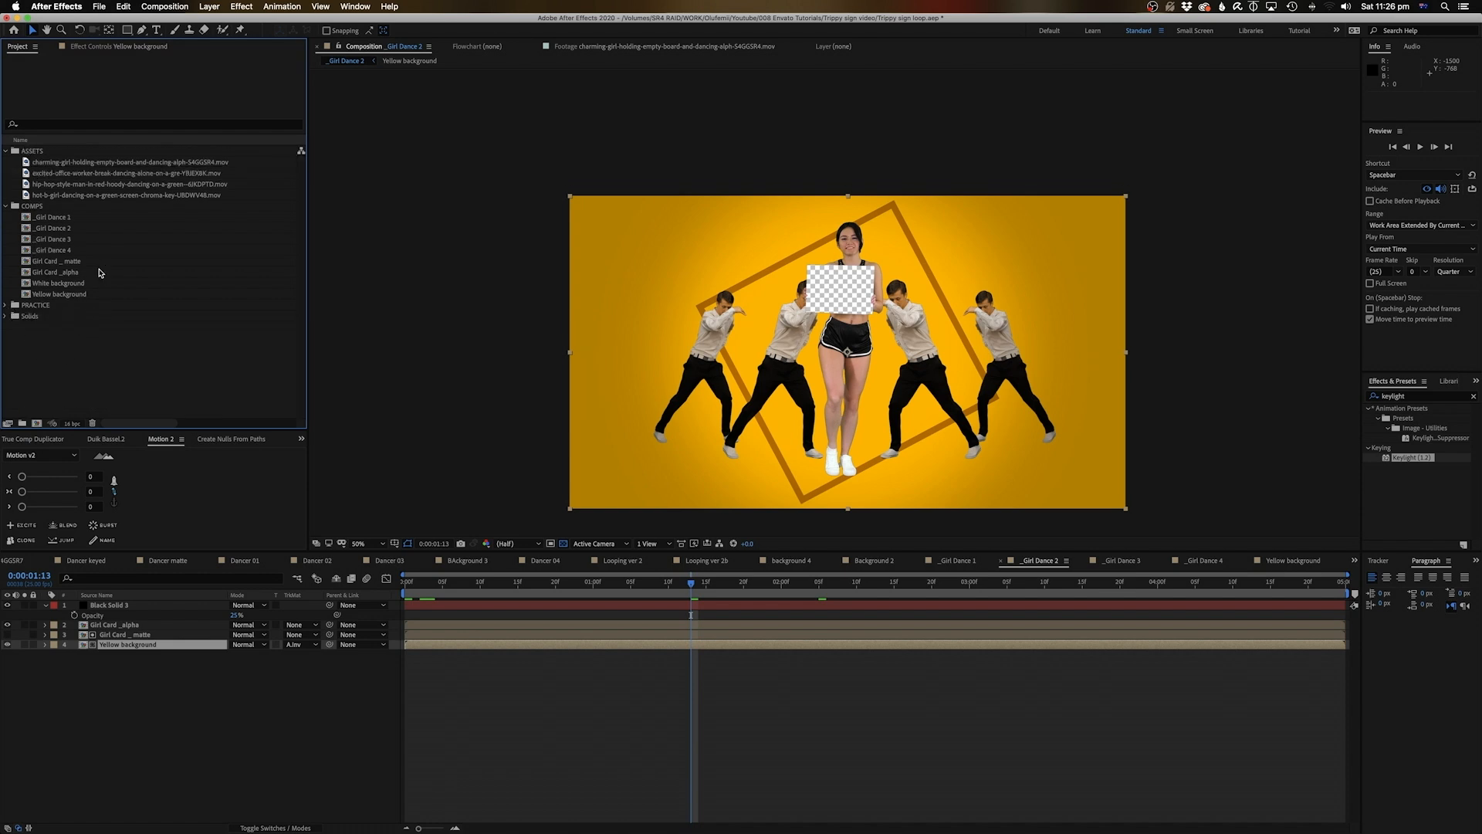
Start a new composition with a width and height of 1080 px.
{"action": "left_click", "coordinate": [52, 218]}
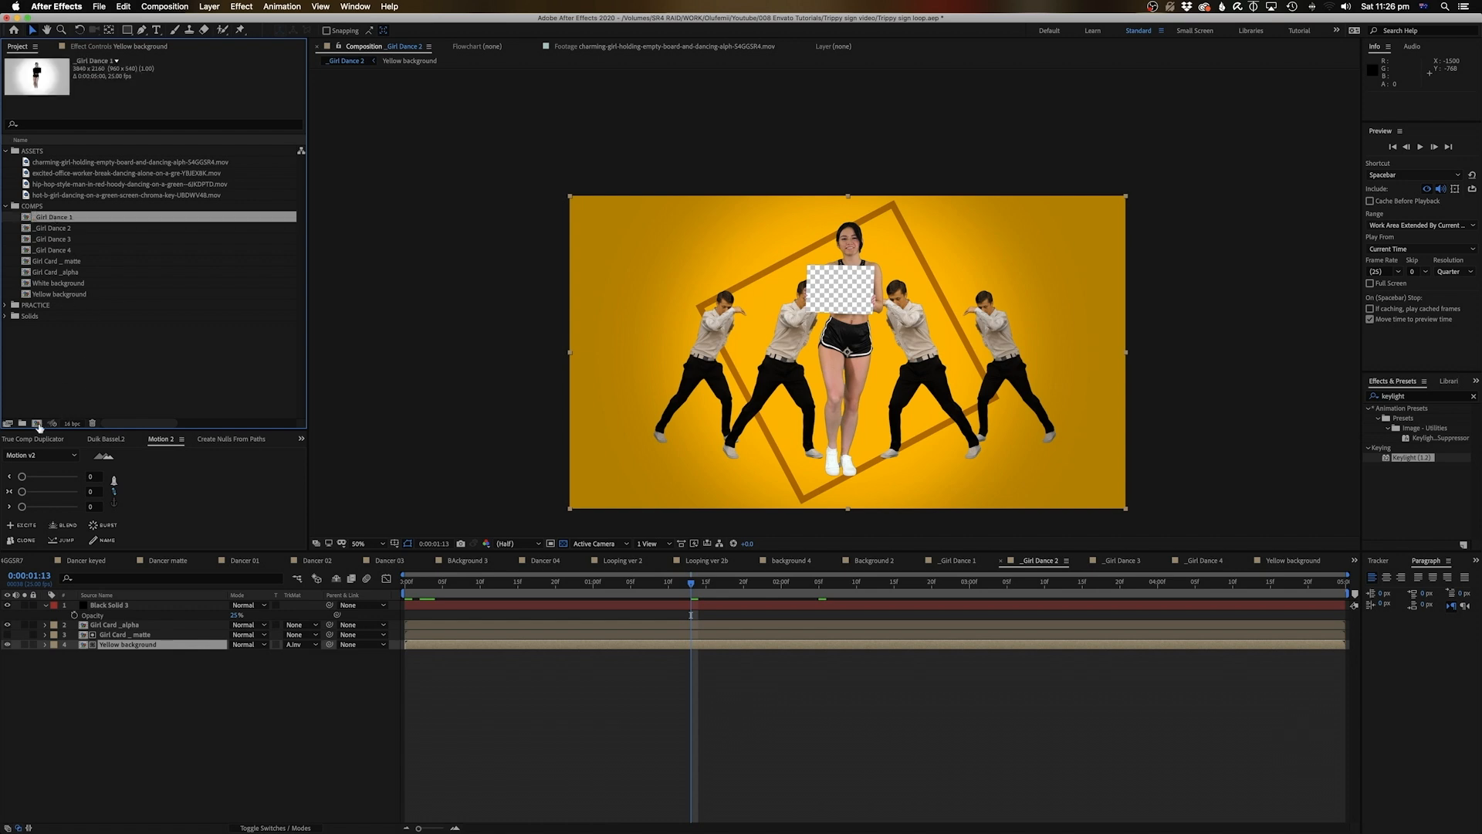
{"action": "left_click", "coordinate": [37, 424]}
{"action": "key", "text": "Tab"}
{"action": "type", "text": "12"}
{"action": "type", "text": "80"}
{"action": "key", "text": "Tab"}
{"action": "type", "text": "1080"}
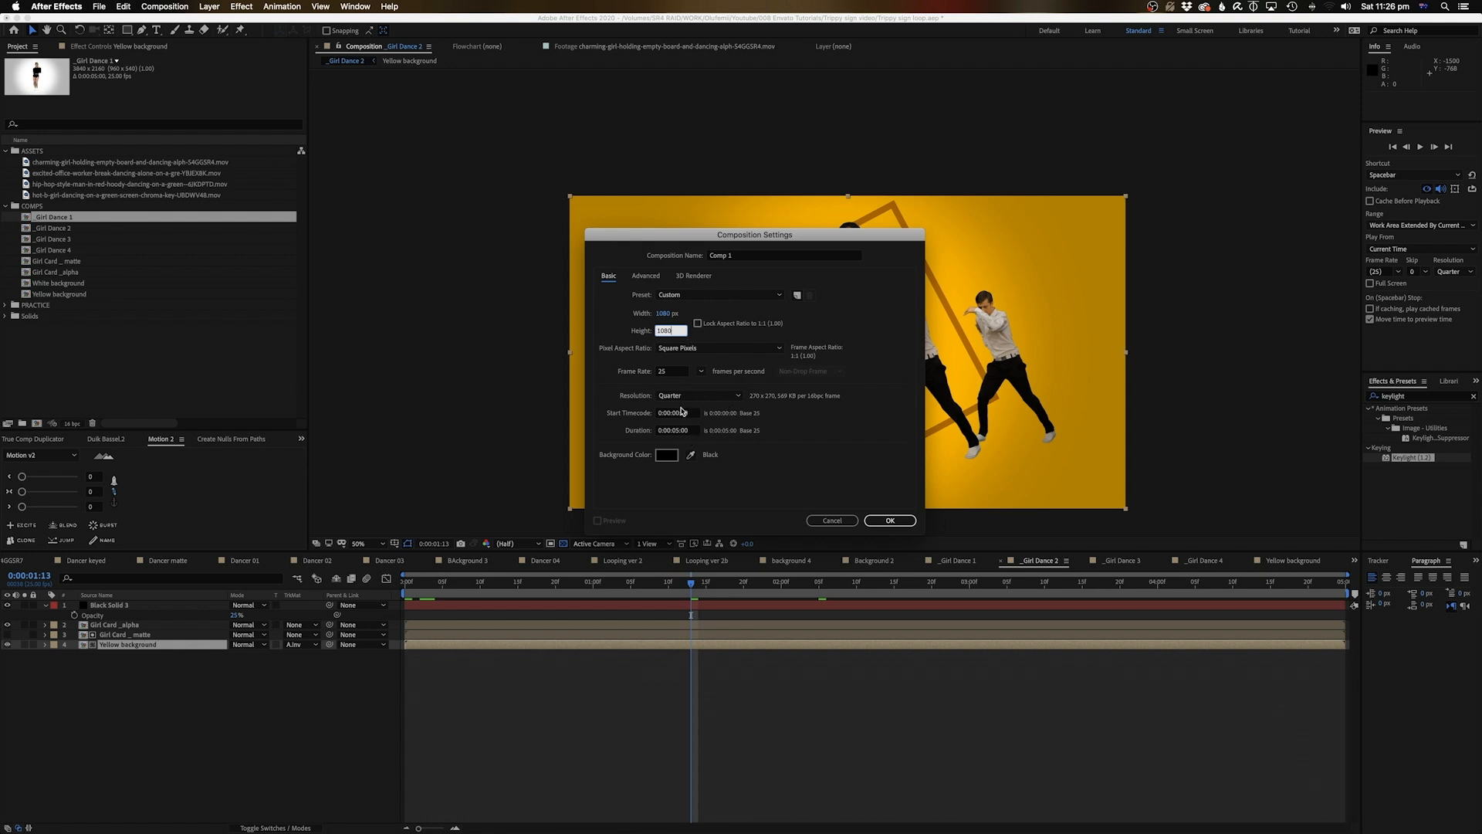
Set the new composition's duration to 0:00:10:00, name it Looping Dance, and create it.
{"action": "left_click", "coordinate": [689, 431]}
{"action": "left_click_drag", "start_coordinate": [692, 438], "coordinate": [611, 432]}
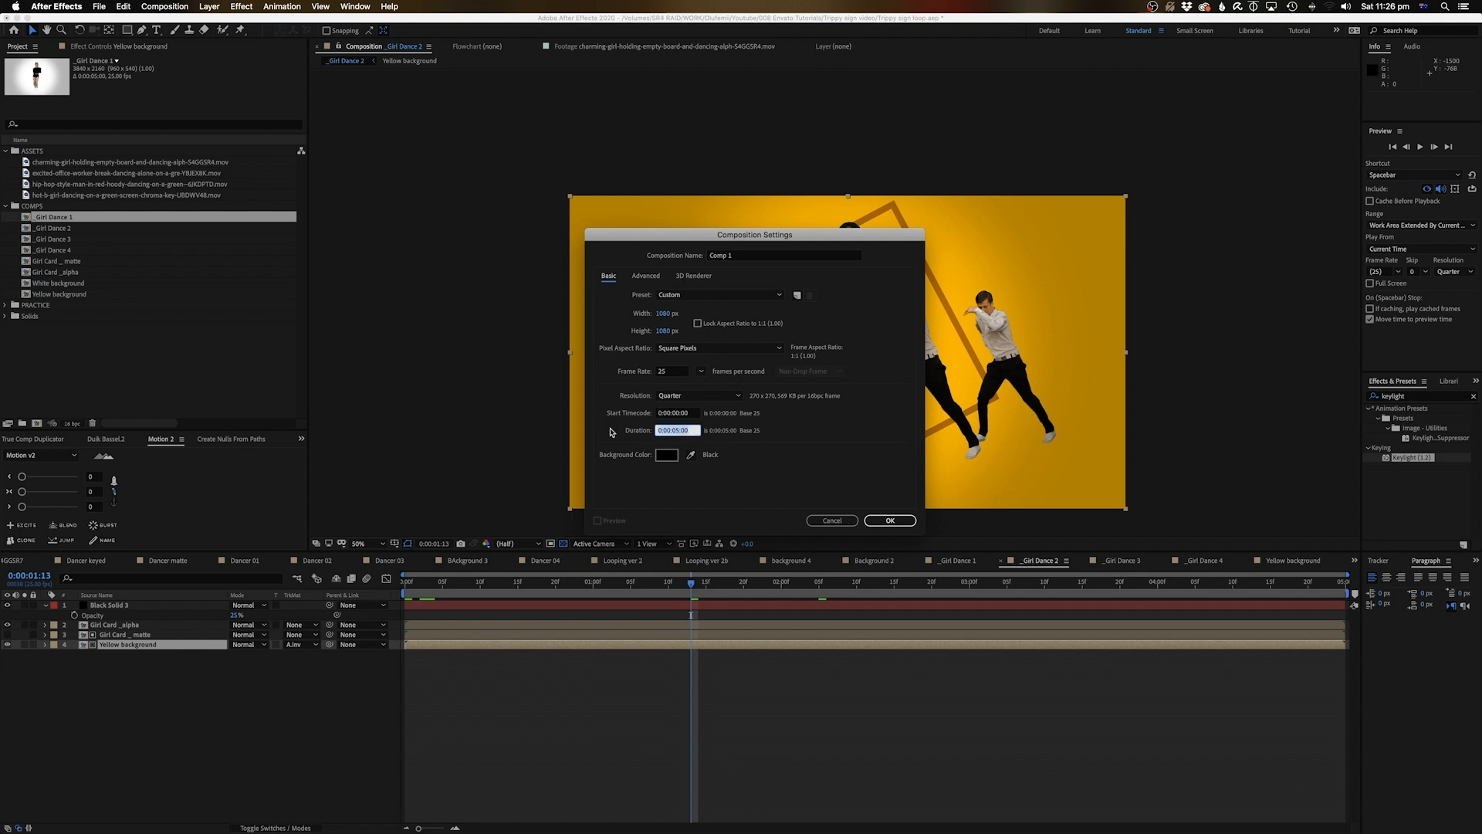
{"action": "type", "text": "10:"}
{"action": "type", "text": "000"}
{"action": "key", "text": "Tab"}
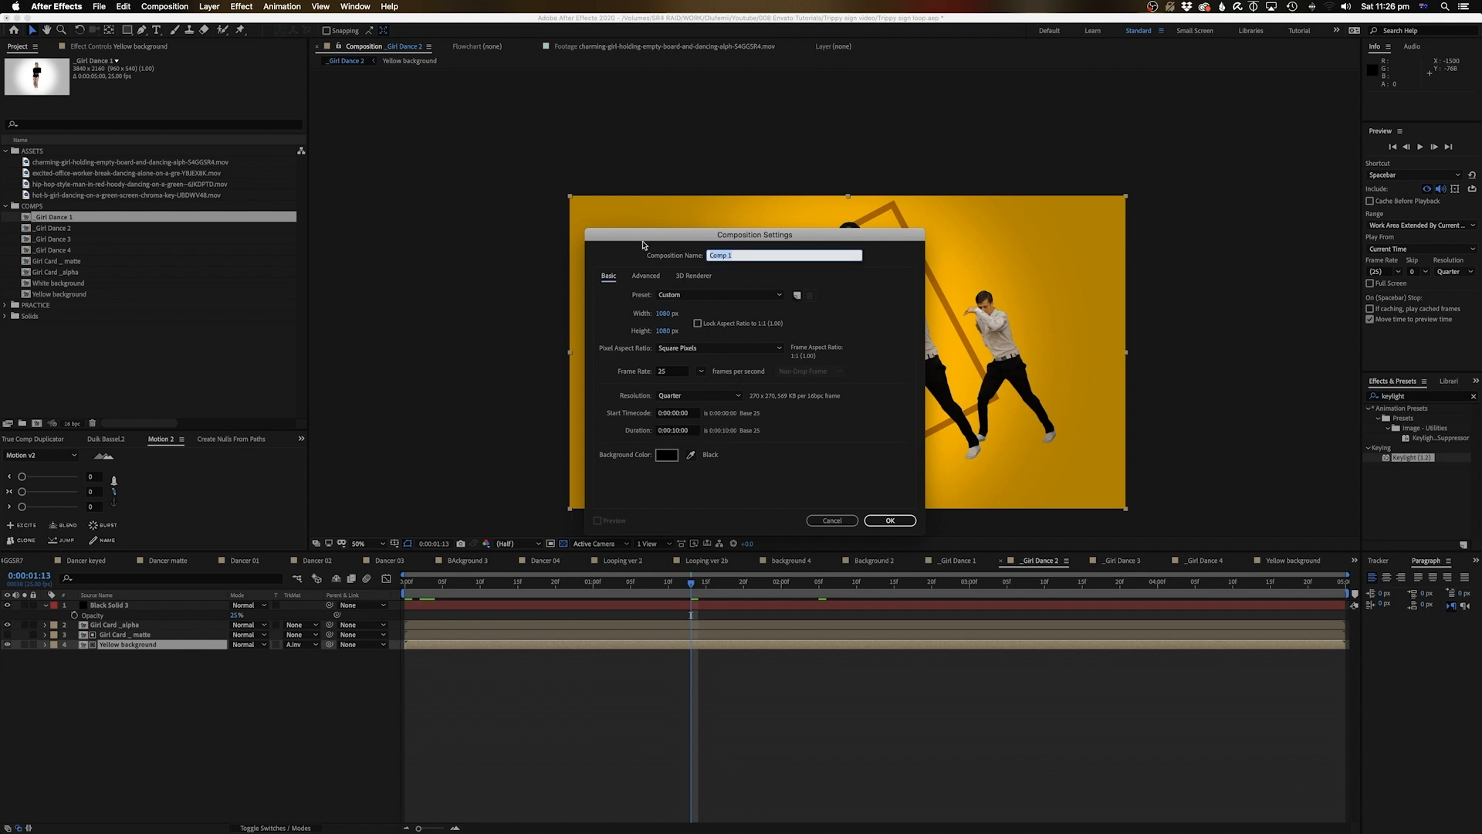
{"action": "type", "text": "Looping"}
{"action": "key", "text": "Return"}
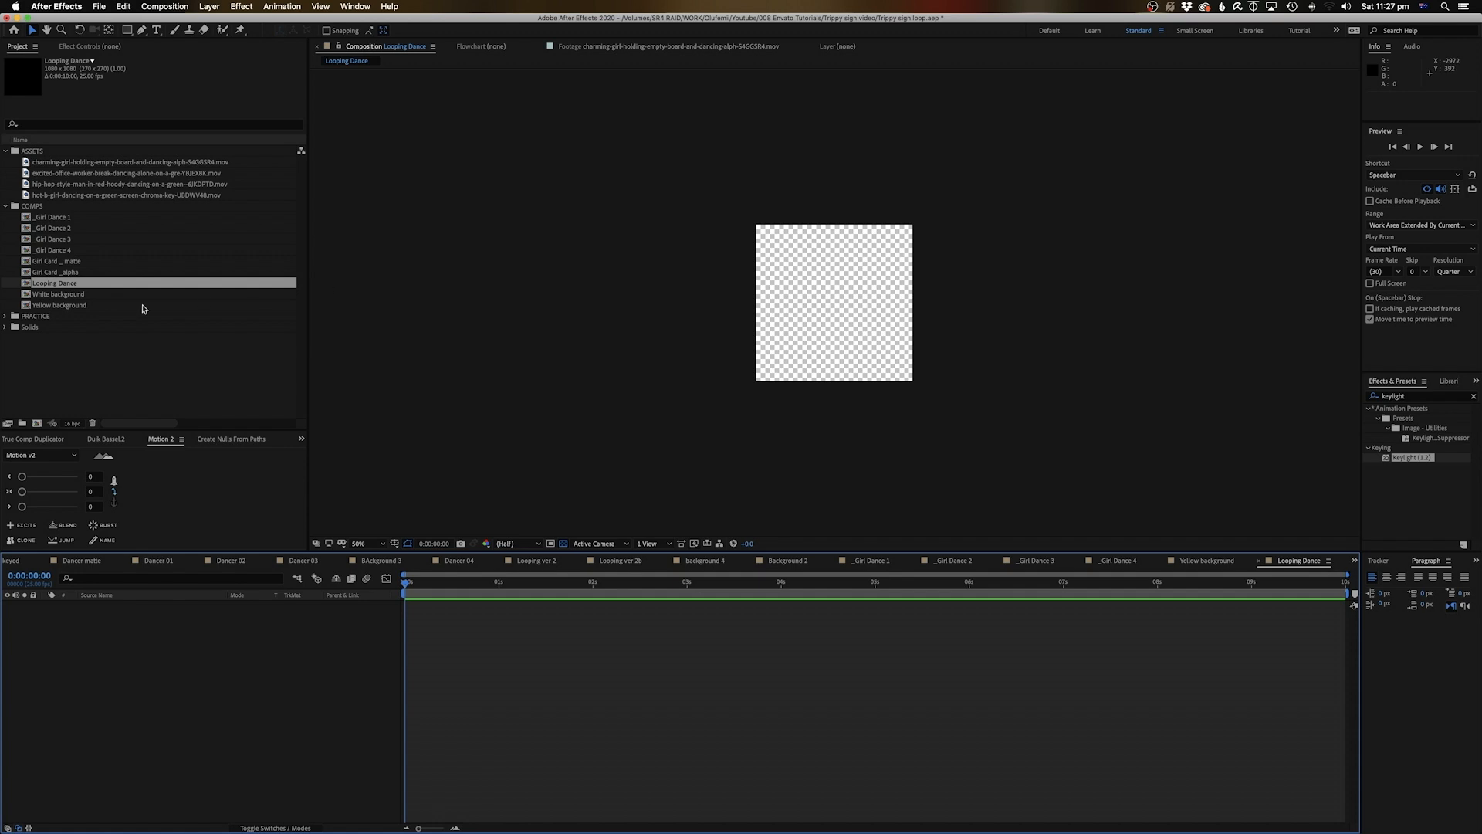
Add _Girl Dance 1 to the Looping Dance composition and fit it to the composition's height at 50% scale.
{"action": "key", "text": "."}
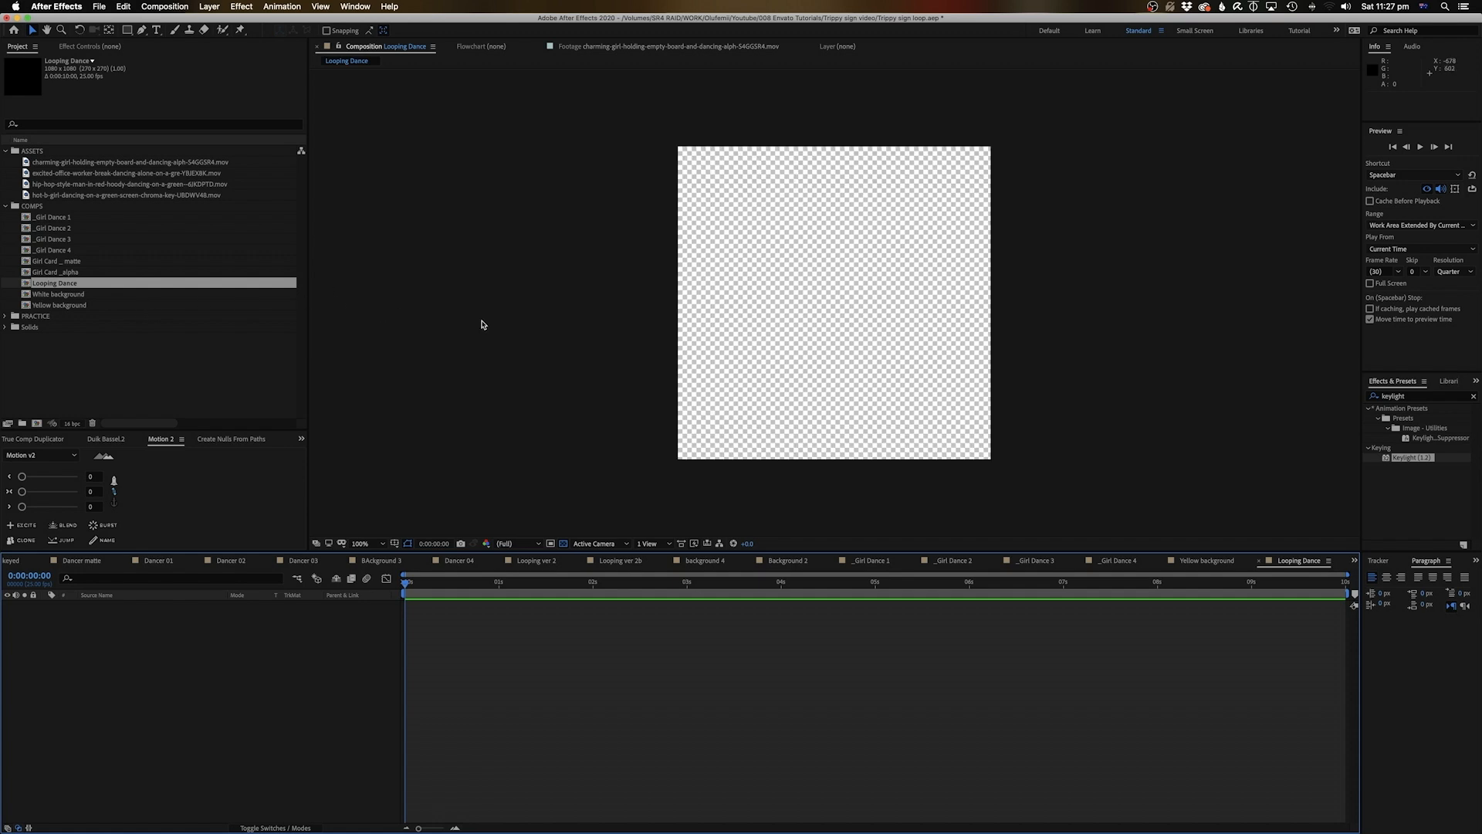
{"action": "left_click", "coordinate": [139, 366]}
{"action": "left_click", "coordinate": [58, 218]}
{"action": "left_click_drag", "start_coordinate": [58, 218], "coordinate": [332, 626]}
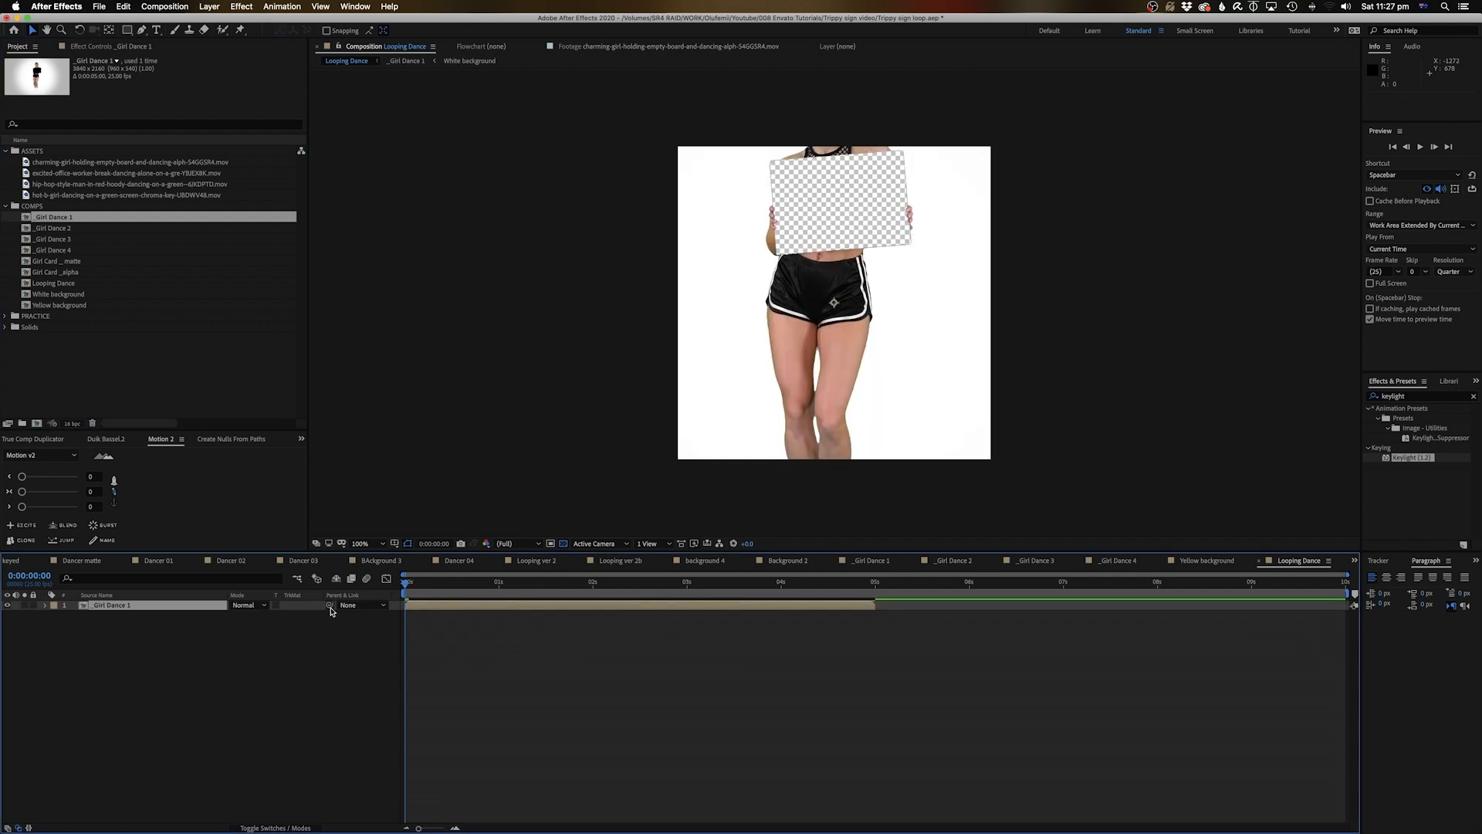
{"action": "key", "text": "s"}
{"action": "left_click_drag", "start_coordinate": [248, 615], "coordinate": [211, 615]}
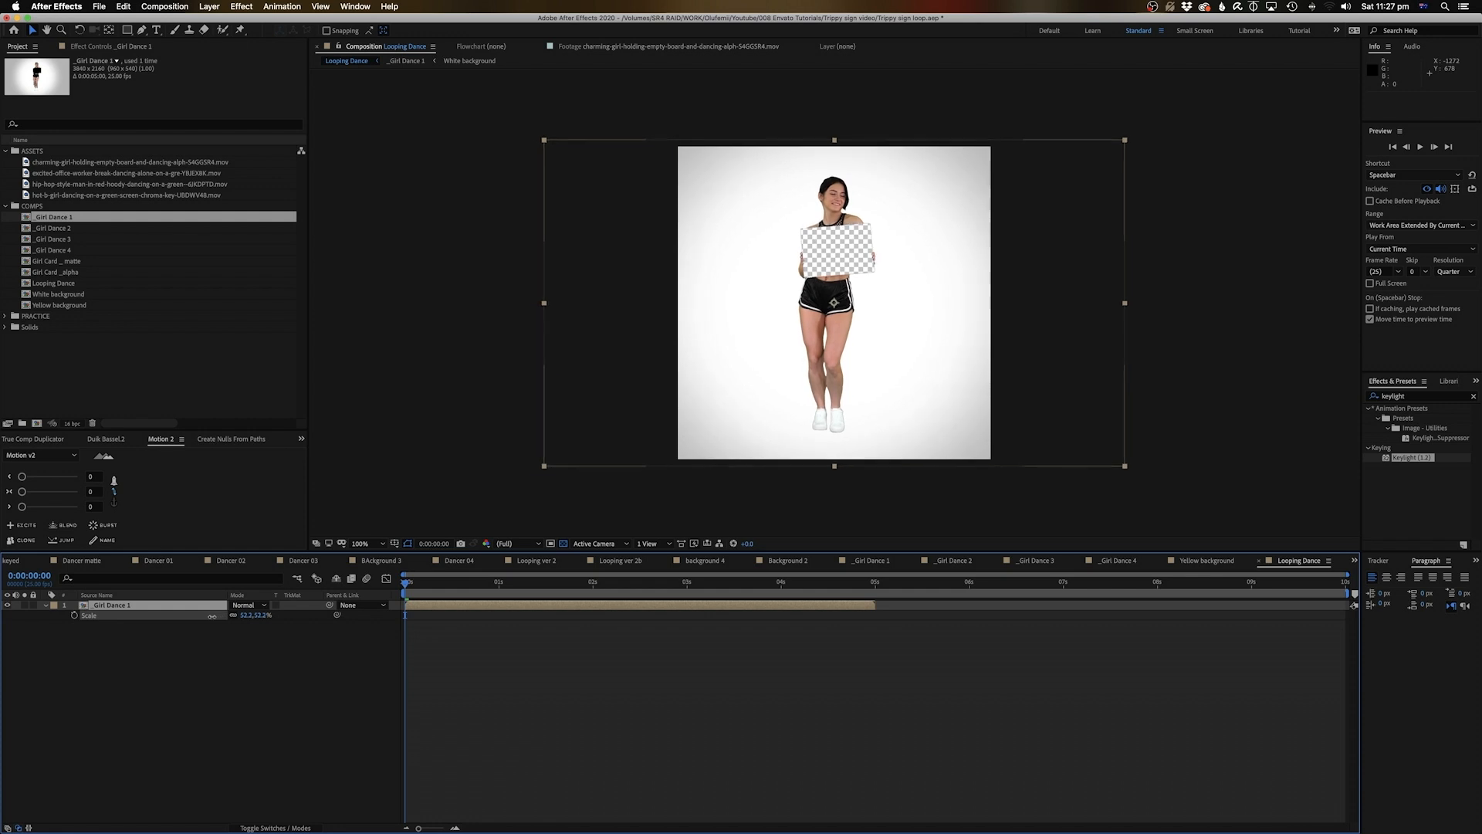
{"action": "right_click", "coordinate": [460, 608]}
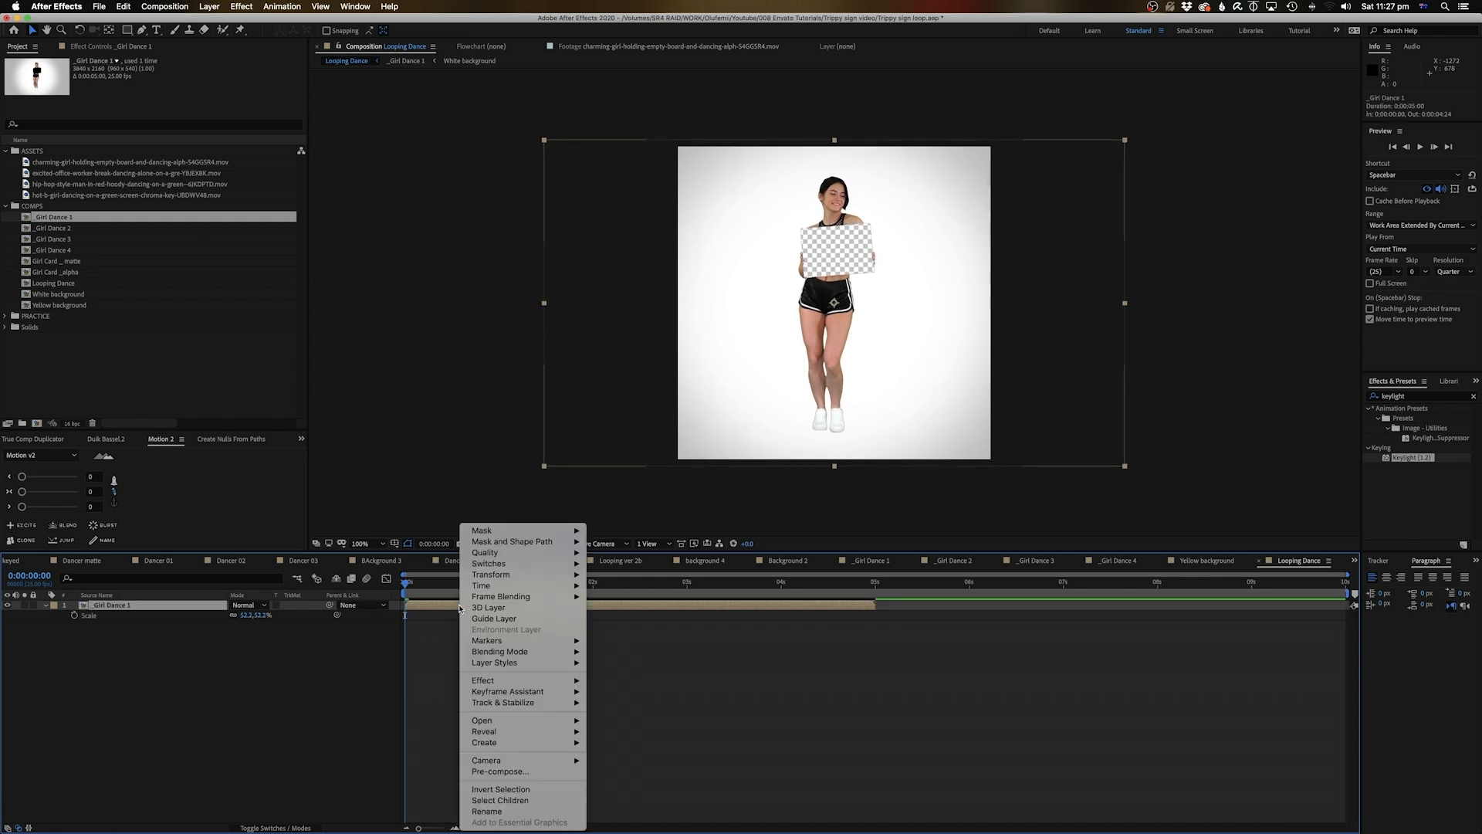
{"action": "mouse_move", "coordinate": [491, 576]}
{"action": "left_click", "coordinate": [658, 729]}
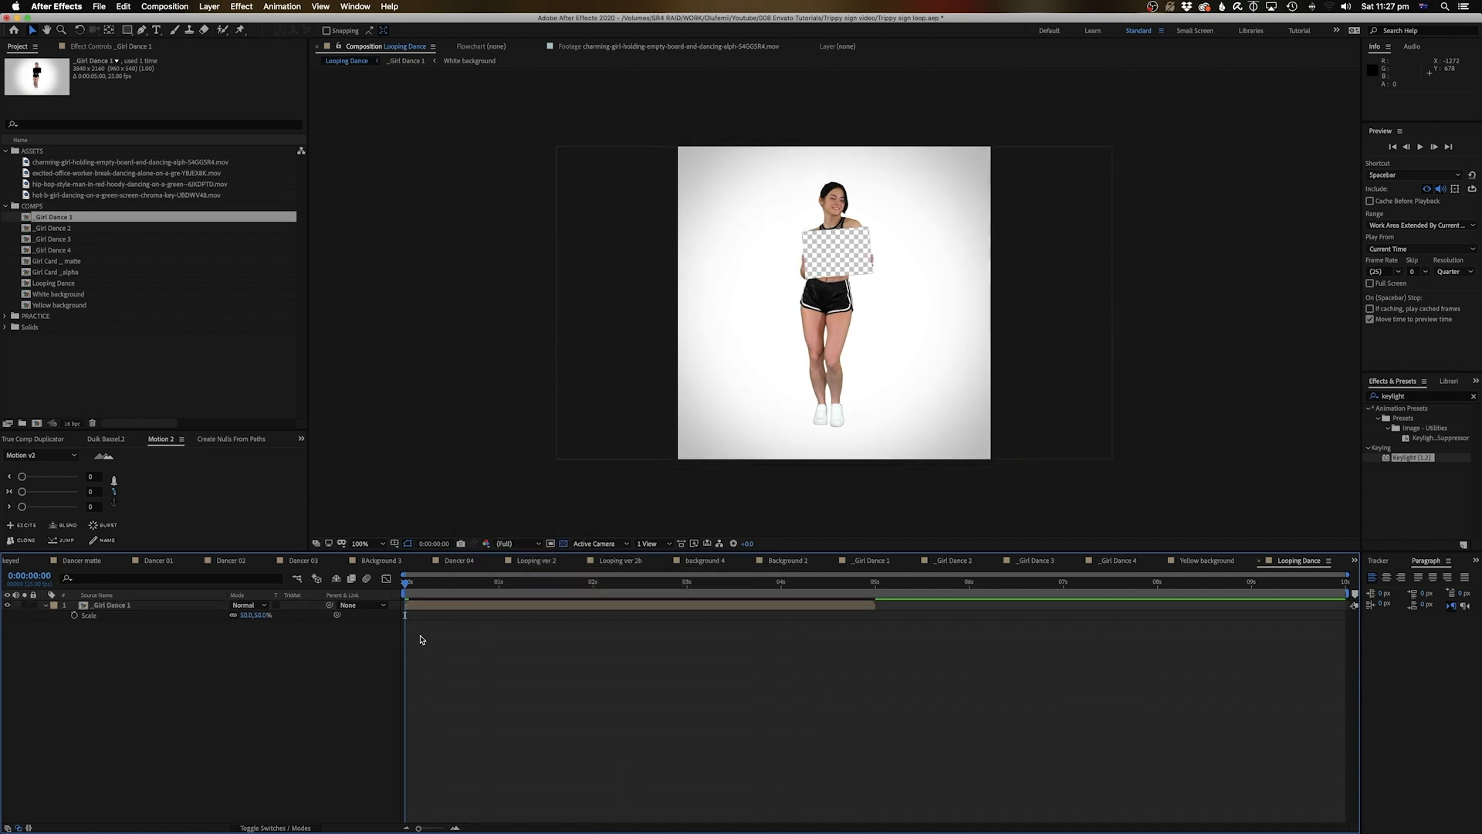
Preview the start of the dance and set a Position keyframe on _Girl Dance 1 at 0:00:01:00.
{"action": "key", "text": "space"}
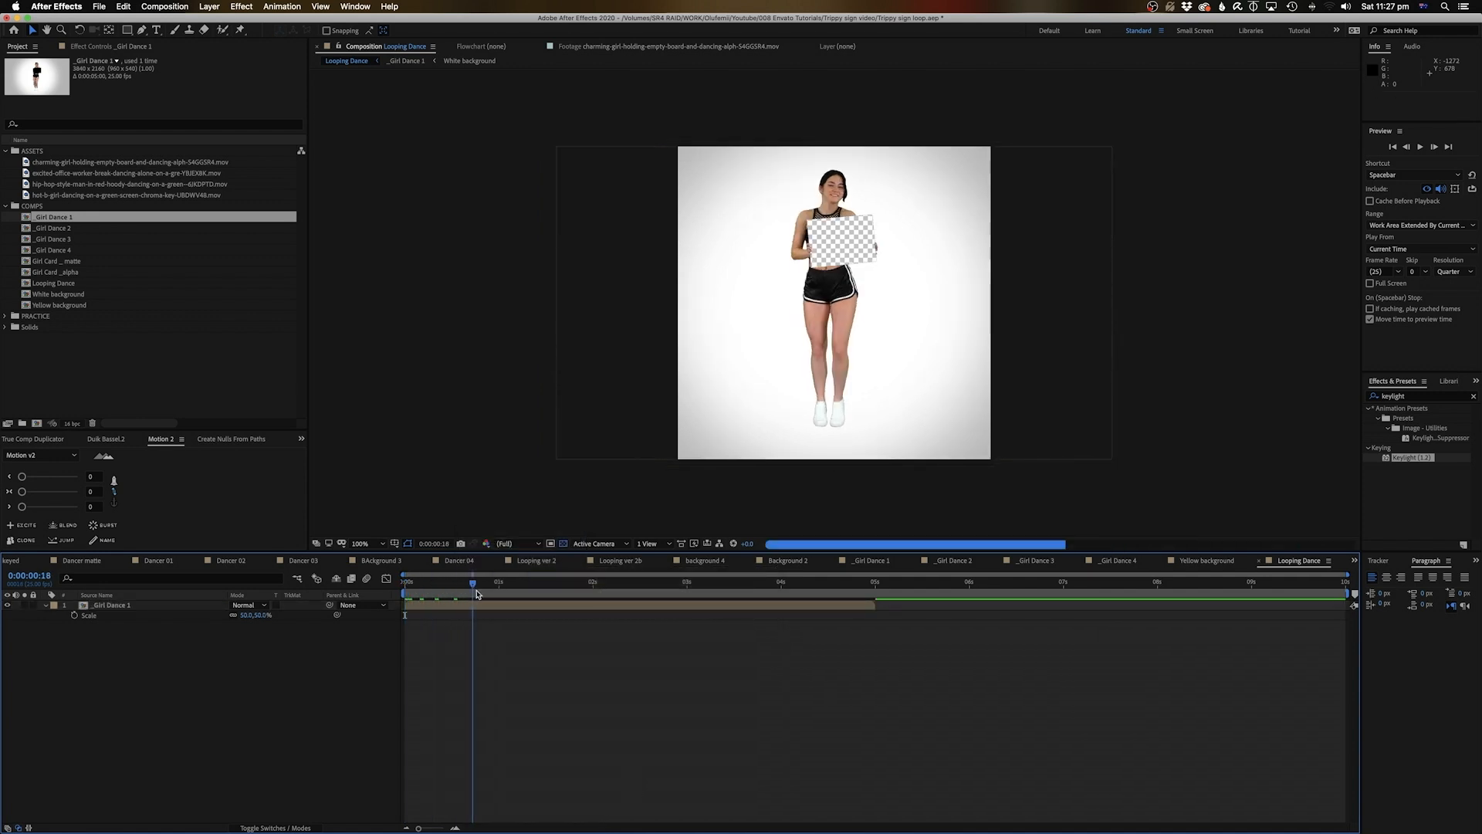
{"action": "mouse_move", "coordinate": [494, 595]}
{"action": "left_mouse_down"}
{"action": "mouse_move", "coordinate": [401, 605]}
{"action": "mouse_move", "coordinate": [501, 597]}
{"action": "left_mouse_up"}
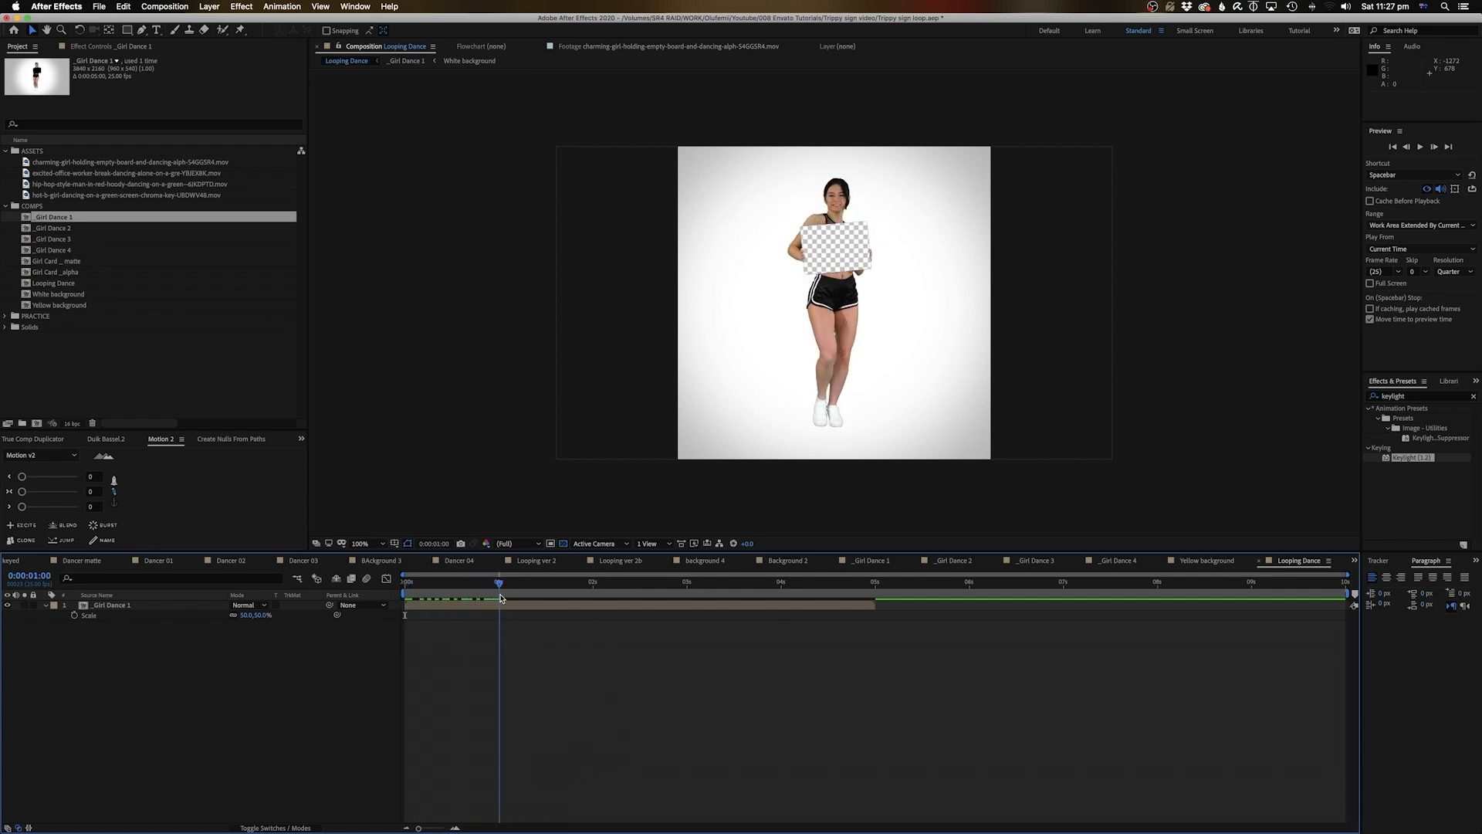
{"action": "left_click", "coordinate": [124, 606]}
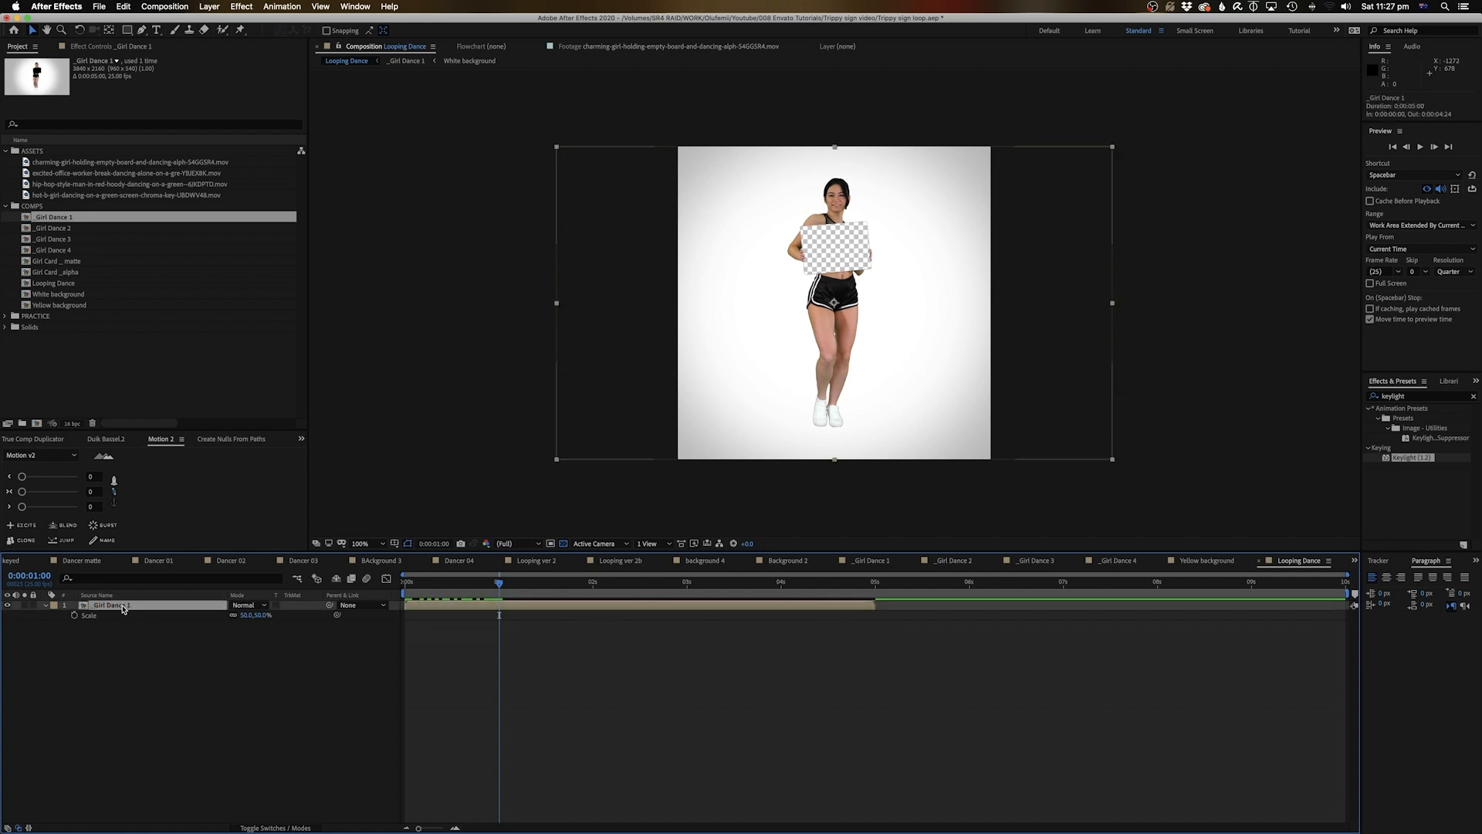
{"action": "key", "text": "p"}
{"action": "left_click", "coordinate": [74, 615]}
Make the _Girl Dance 1 layer 3D and scrub through the dance, returning to 0:00:01:00.
{"action": "left_click", "coordinate": [304, 827]}
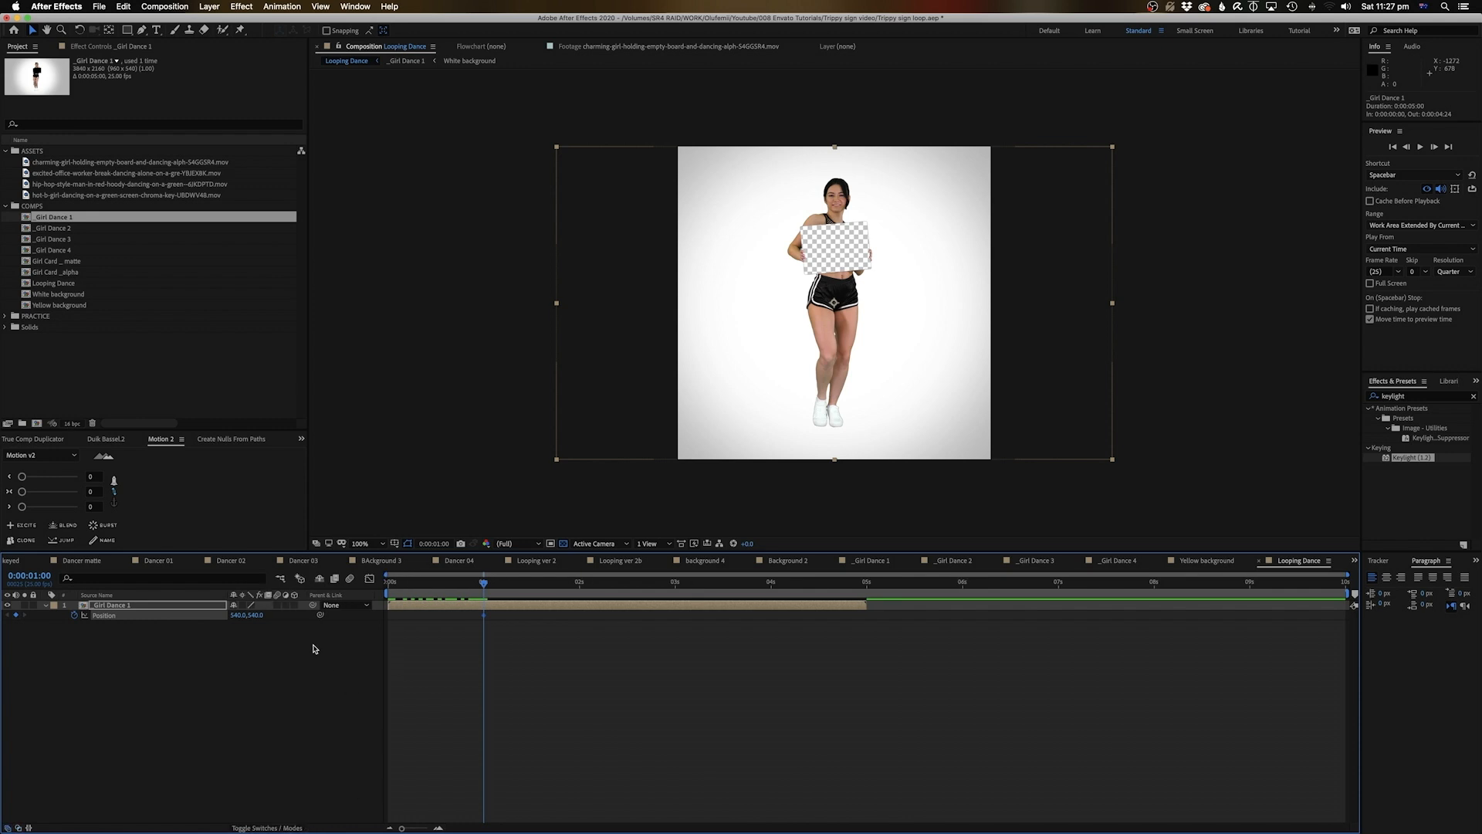
{"action": "left_click", "coordinate": [295, 605]}
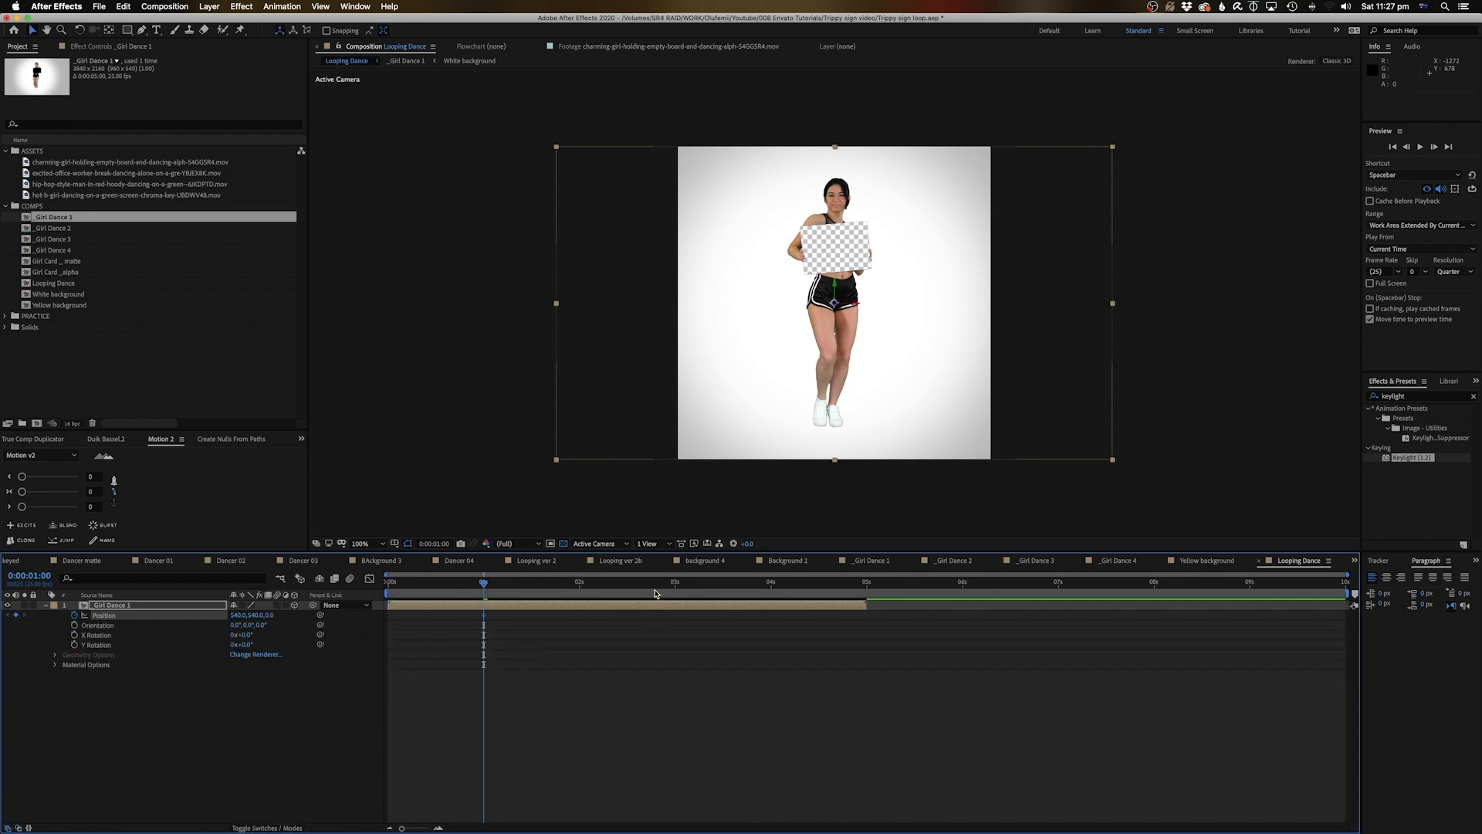
{"action": "left_click_drag", "start_coordinate": [649, 589], "coordinate": [676, 589]}
{"action": "left_click_drag", "start_coordinate": [510, 590], "coordinate": [483, 590]}
{"action": "scroll", "coordinate": [781, 295], "scroll_direction": "up", "scroll_amount": 2}
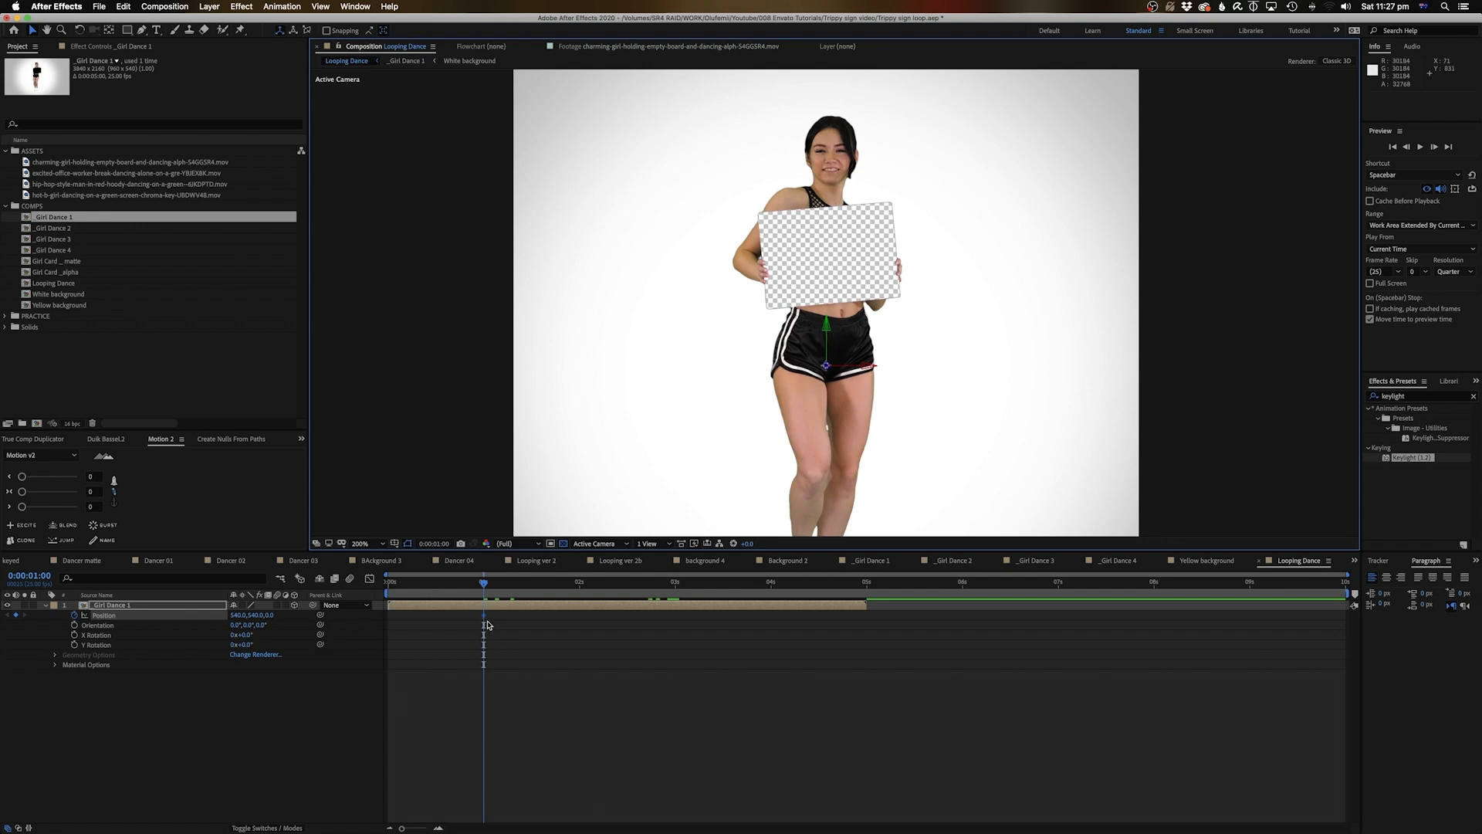
Move the _Girl Dance 1 anchor point to the centre of the transparent board and replace the Position keyframe at 0:00:01:00.
{"action": "left_click", "coordinate": [75, 616]}
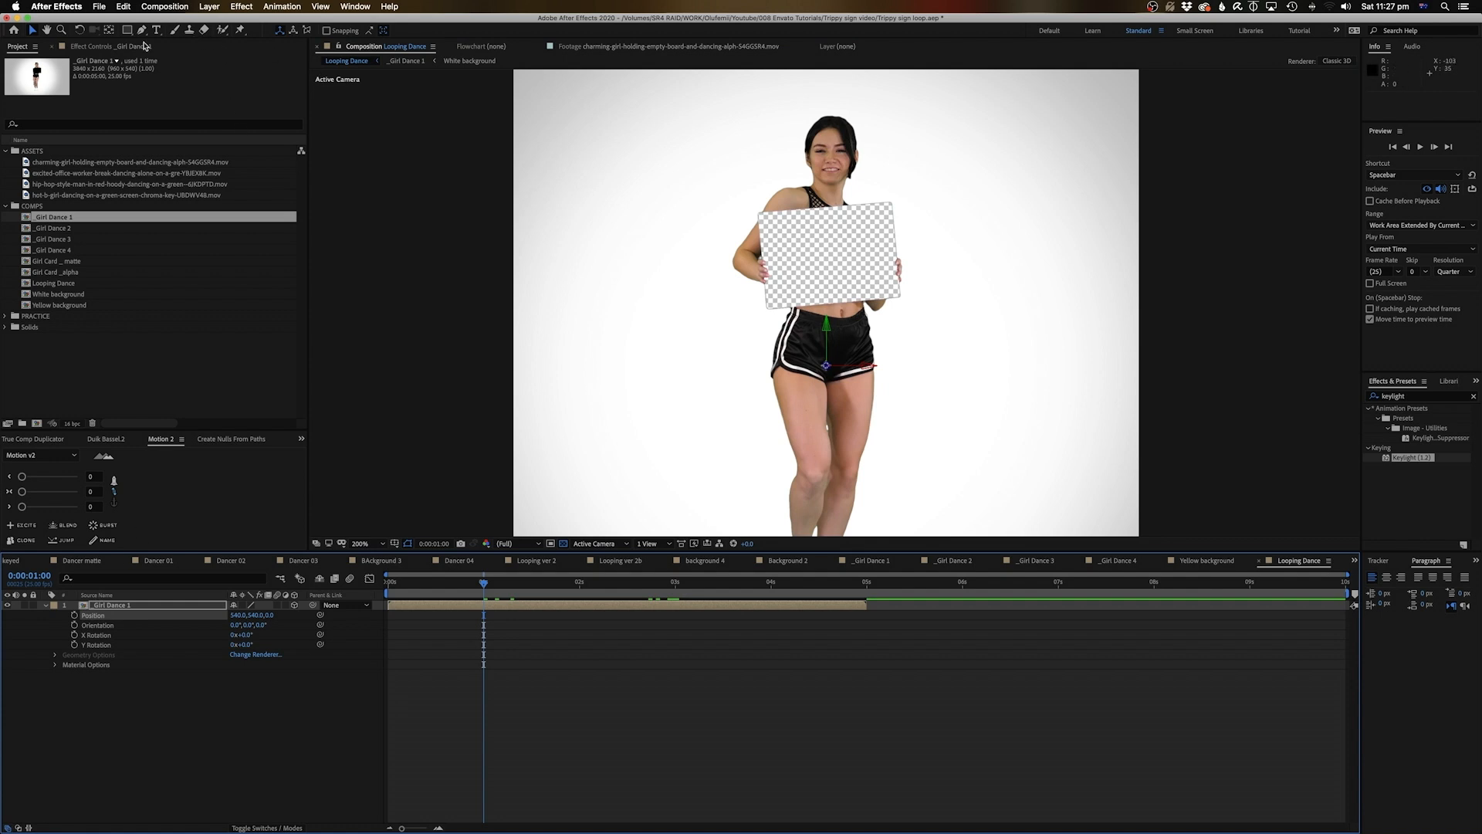
{"action": "left_click", "coordinate": [109, 31]}
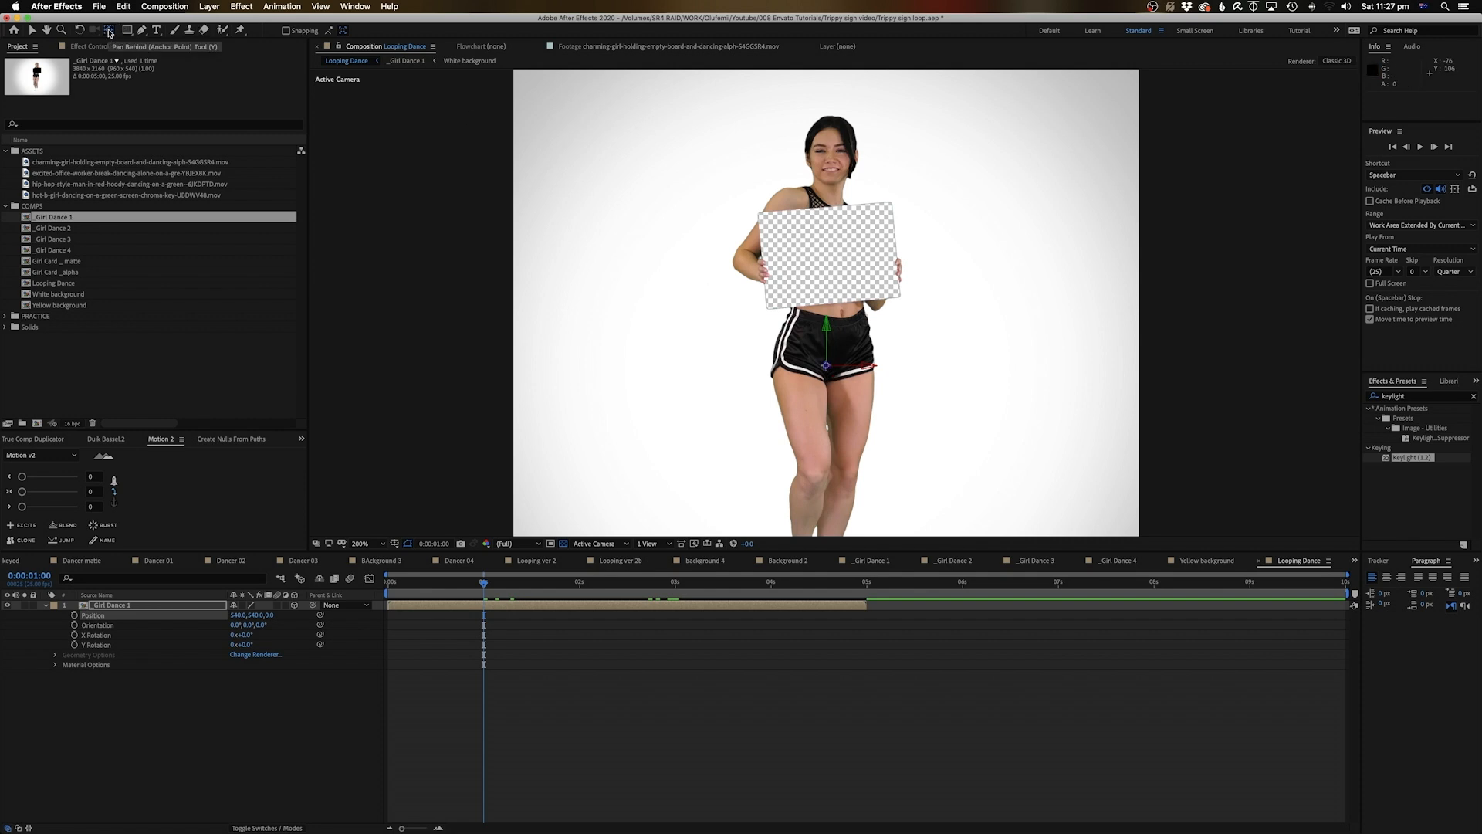
{"action": "left_click_drag", "start_coordinate": [826, 366], "coordinate": [831, 259]}
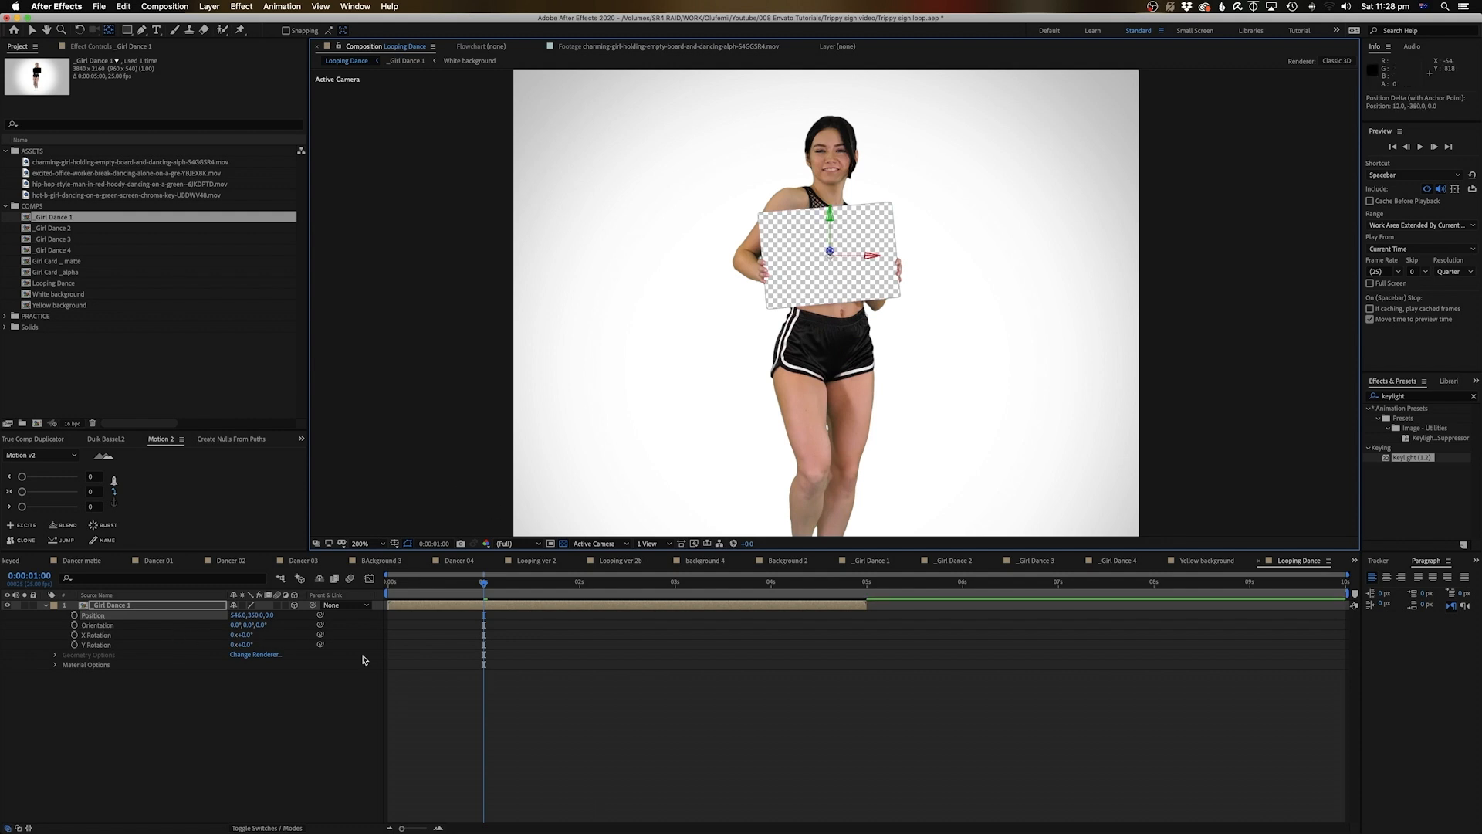
{"action": "left_click", "coordinate": [74, 616]}
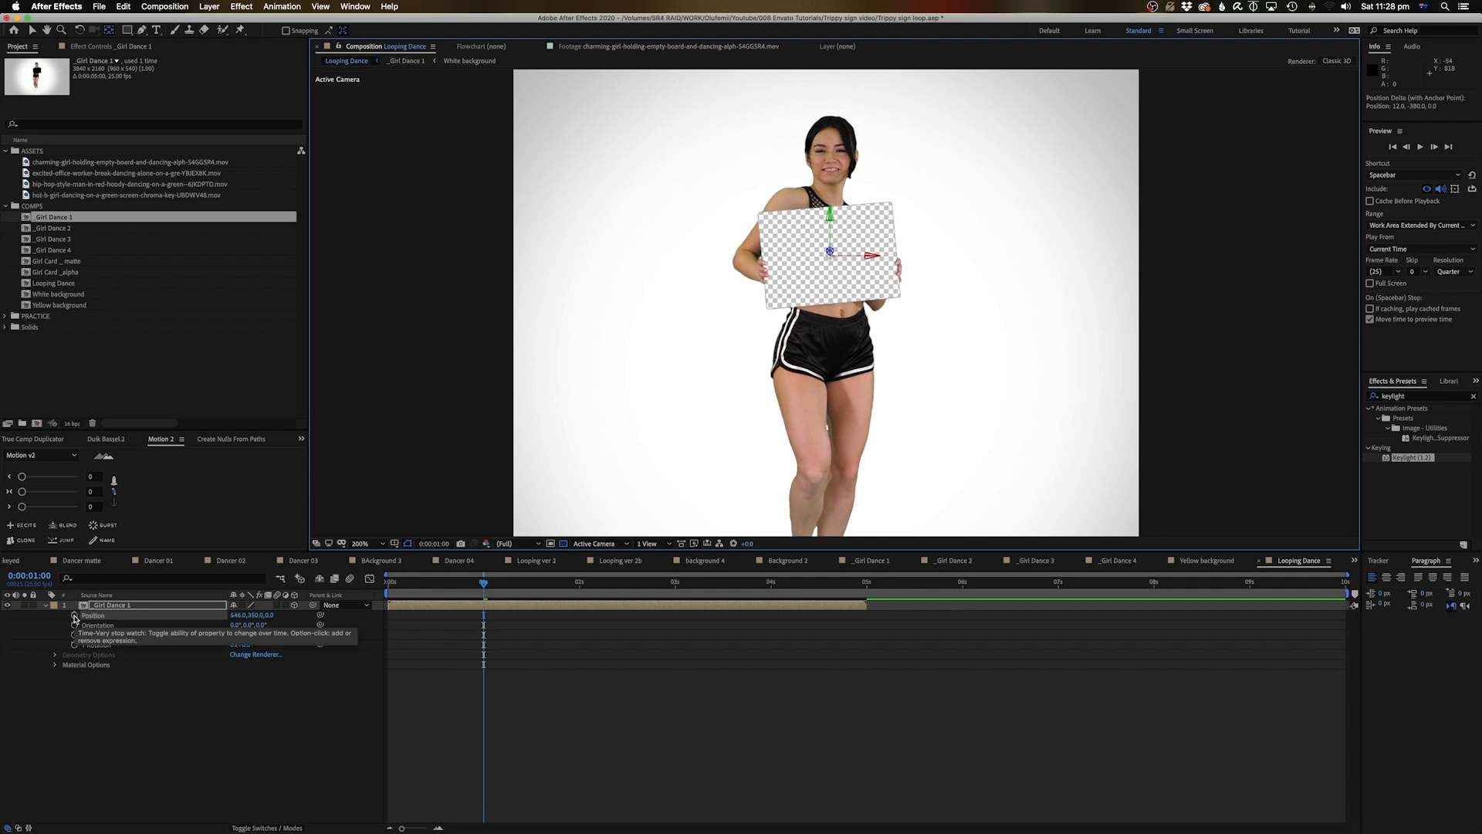
Add a second Position keyframe to _Girl Dance 1 at 0:00:03:00 with values 602, 529, -1327 so the board fills the frame.
{"action": "left_click_drag", "start_coordinate": [568, 592], "coordinate": [675, 593]}
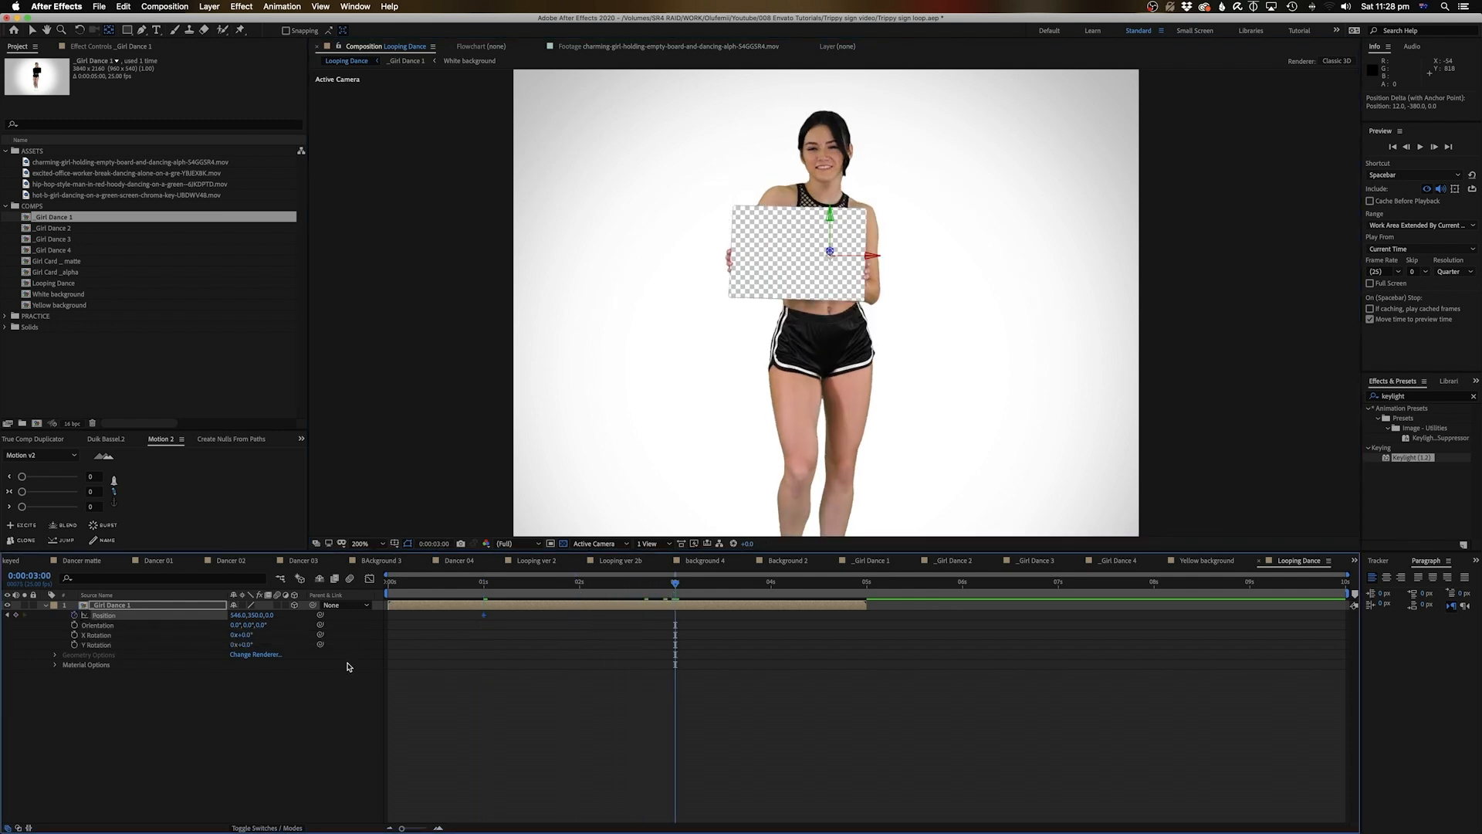
{"action": "left_click_drag", "start_coordinate": [271, 613], "coordinate": [212, 614]}
{"action": "key", "text": "comma"}
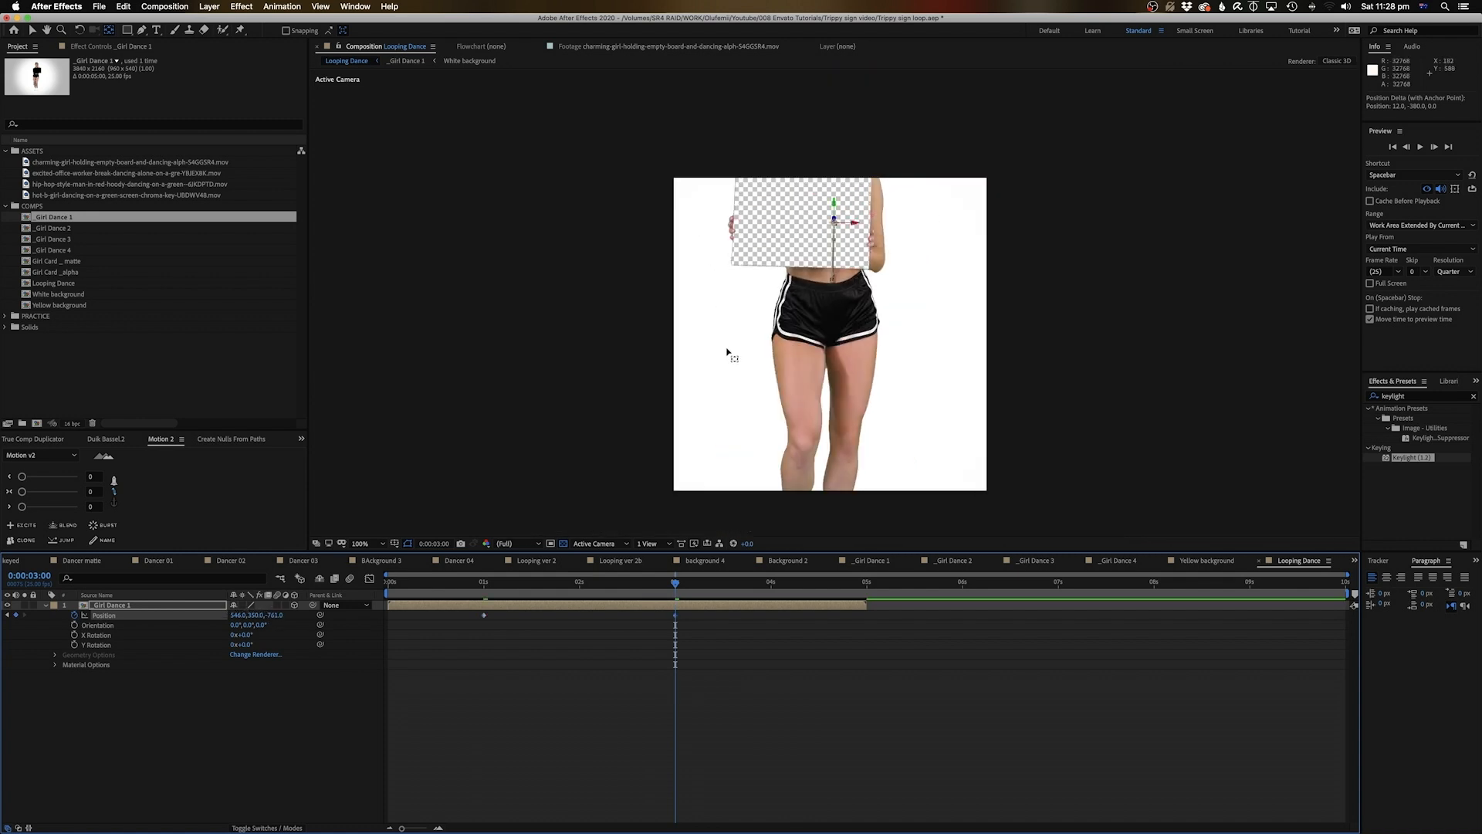
{"action": "left_click_drag", "start_coordinate": [276, 615], "coordinate": [350, 616]}
{"action": "mouse_move", "coordinate": [244, 615]}
{"action": "left_mouse_down"}
{"action": "mouse_move", "coordinate": [293, 623]}
{"action": "mouse_move", "coordinate": [232, 613]}
{"action": "mouse_move", "coordinate": [267, 612]}
{"action": "left_mouse_up"}
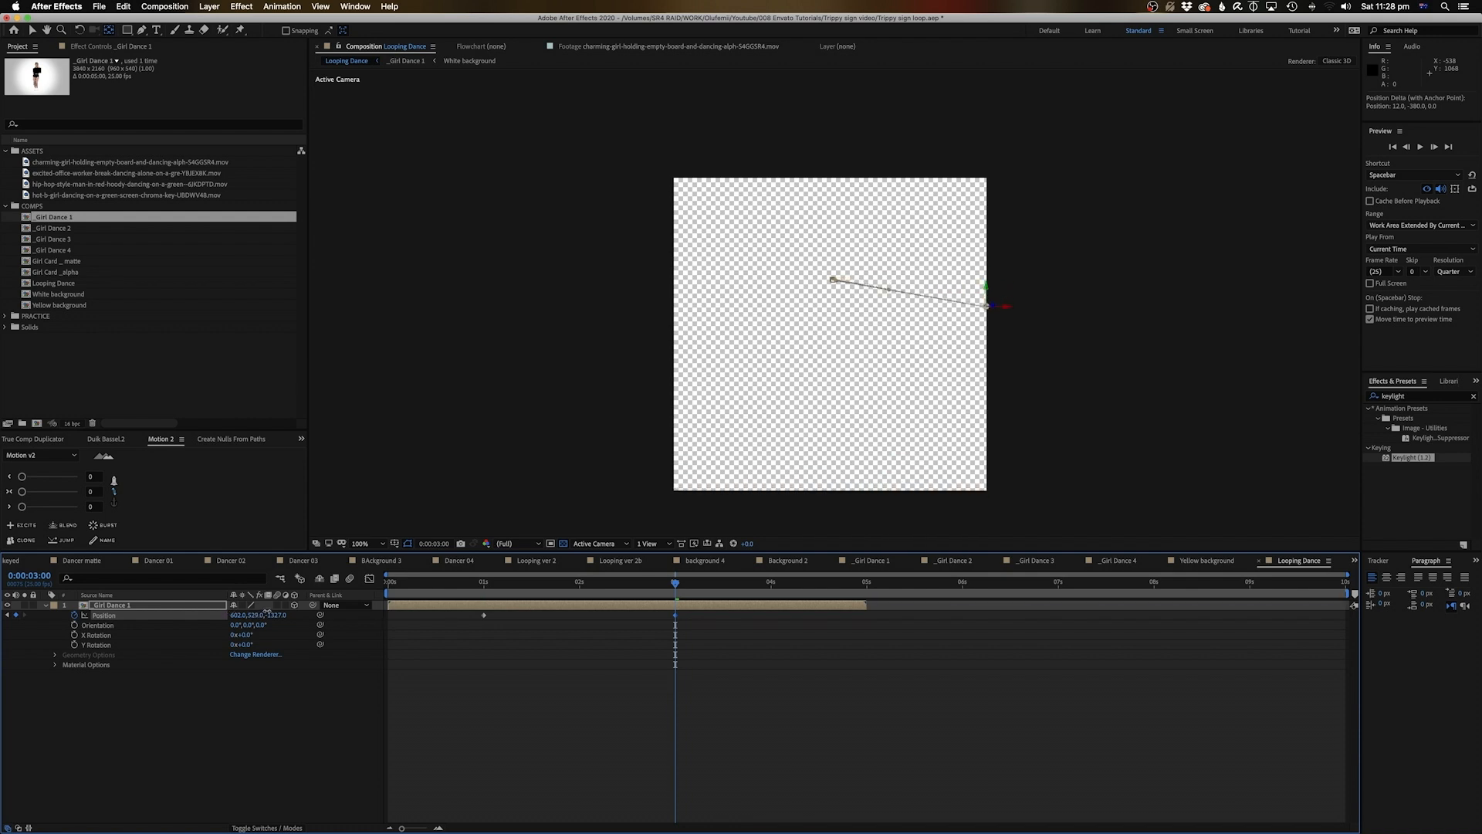
{"action": "left_click", "coordinate": [760, 623]}
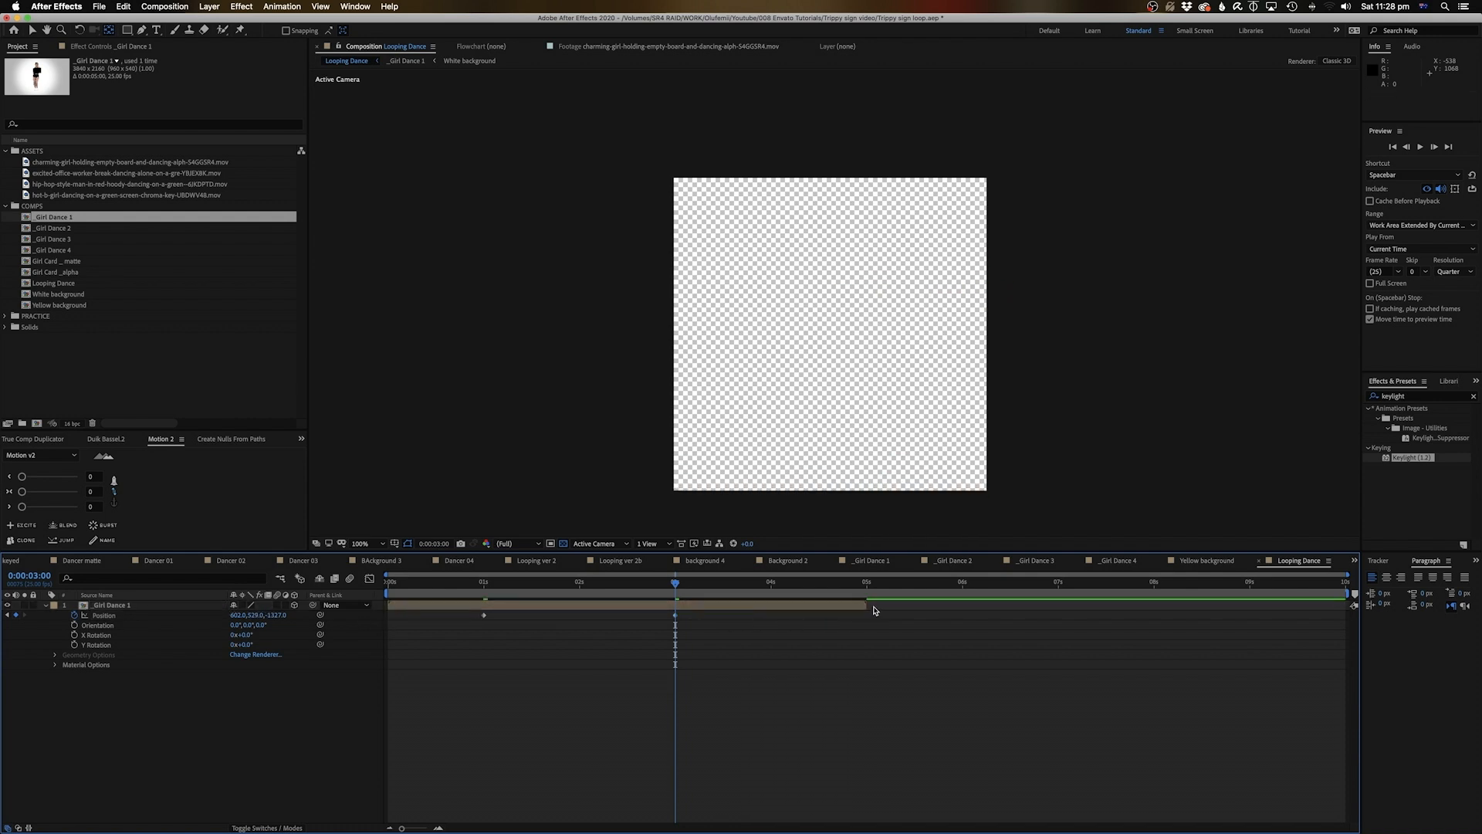
Trim the end of the _Girl Dance 1 layer to 0:00:03:00 and preview the zoom into the board.
{"action": "mouse_move", "coordinate": [869, 604]}
{"action": "left_mouse_down"}
{"action": "mouse_move", "coordinate": [714, 608]}
{"action": "mouse_move", "coordinate": [866, 610]}
{"action": "left_mouse_up"}
{"action": "mouse_move", "coordinate": [673, 589]}
{"action": "left_mouse_down"}
{"action": "mouse_move", "coordinate": [798, 596]}
{"action": "mouse_move", "coordinate": [668, 612]}
{"action": "left_mouse_up"}
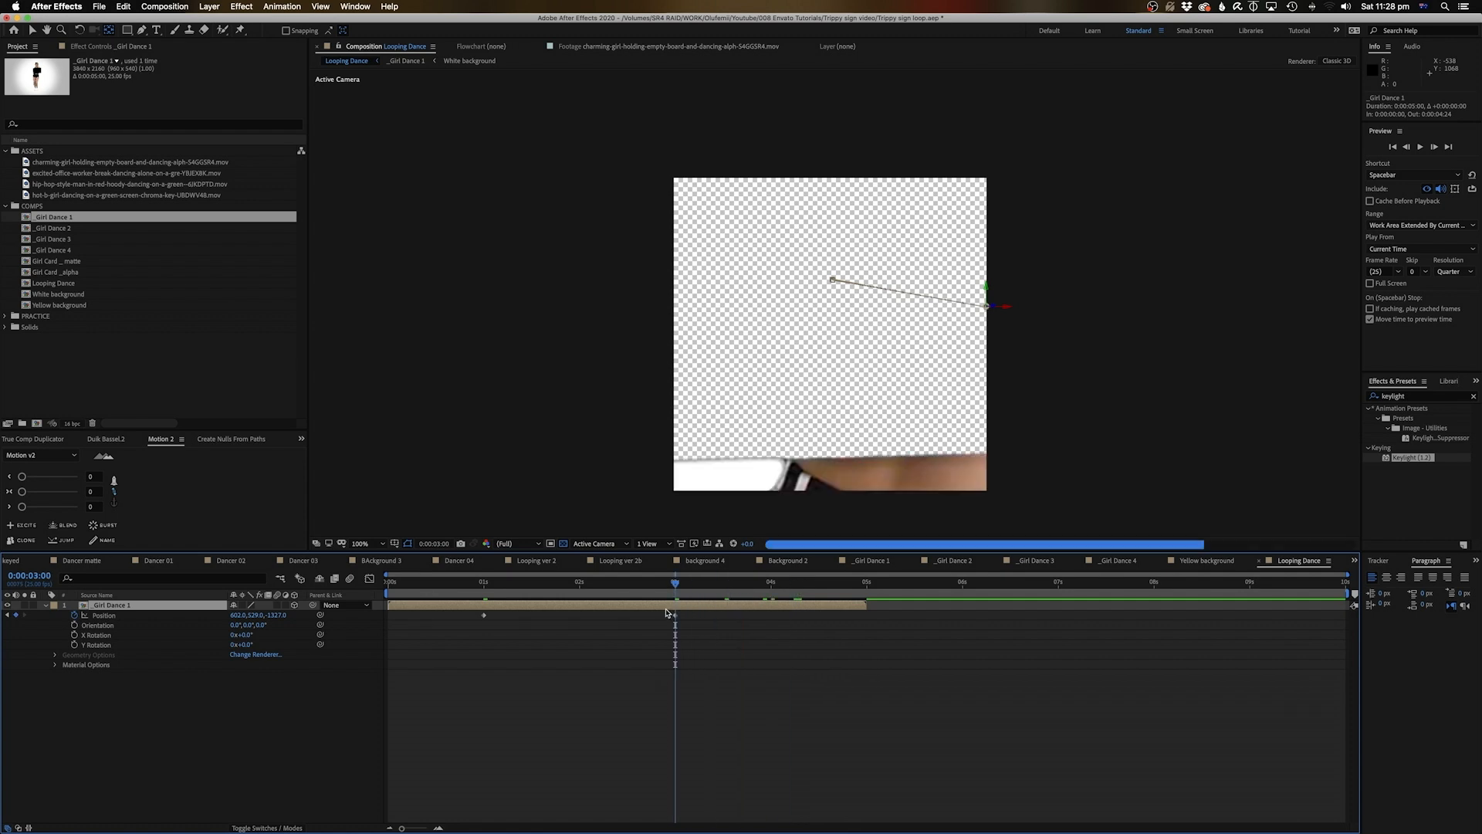
{"action": "left_click_drag", "start_coordinate": [866, 607], "coordinate": [676, 610]}
{"action": "left_click", "coordinate": [469, 591]}
{"action": "key", "text": "space"}
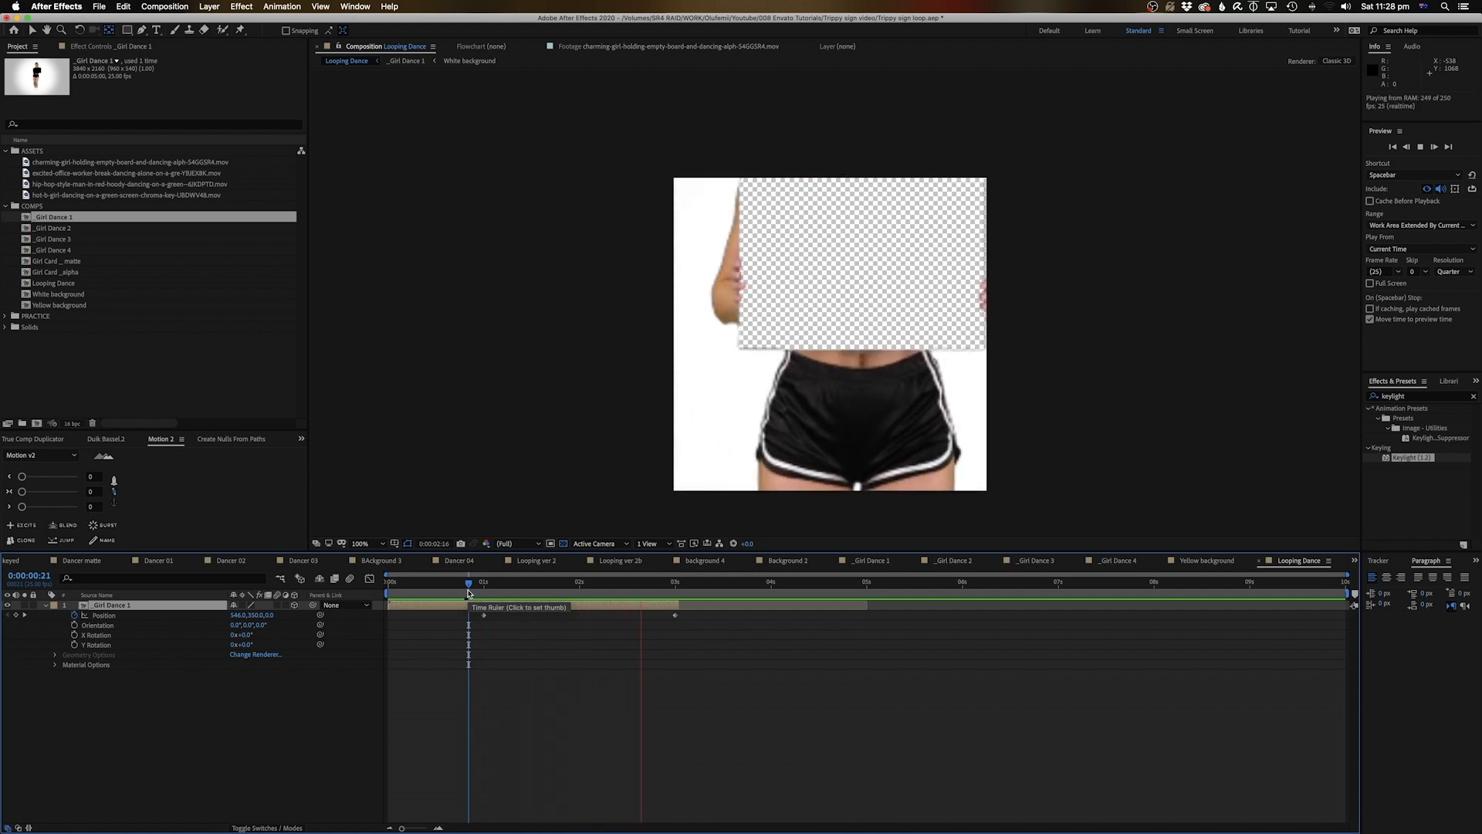
Apply Easy Ease and Easy Ease Out to the Position keyframe at 0:00:01:00 and preview the eased zoom.
{"action": "left_click", "coordinate": [492, 585]}
{"action": "left_click_drag", "start_coordinate": [492, 584], "coordinate": [512, 630]}
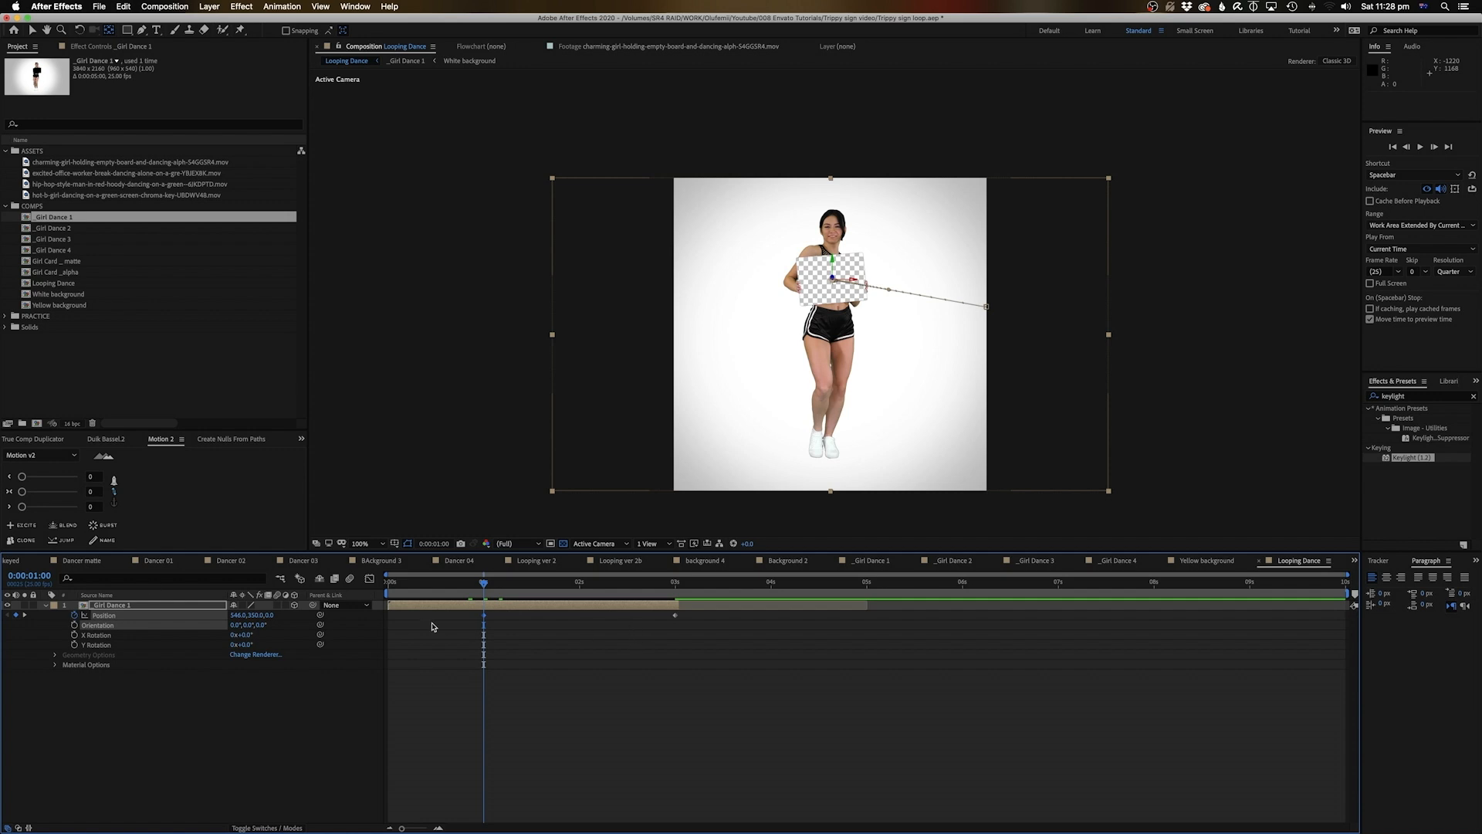
{"action": "right_click", "coordinate": [484, 617]}
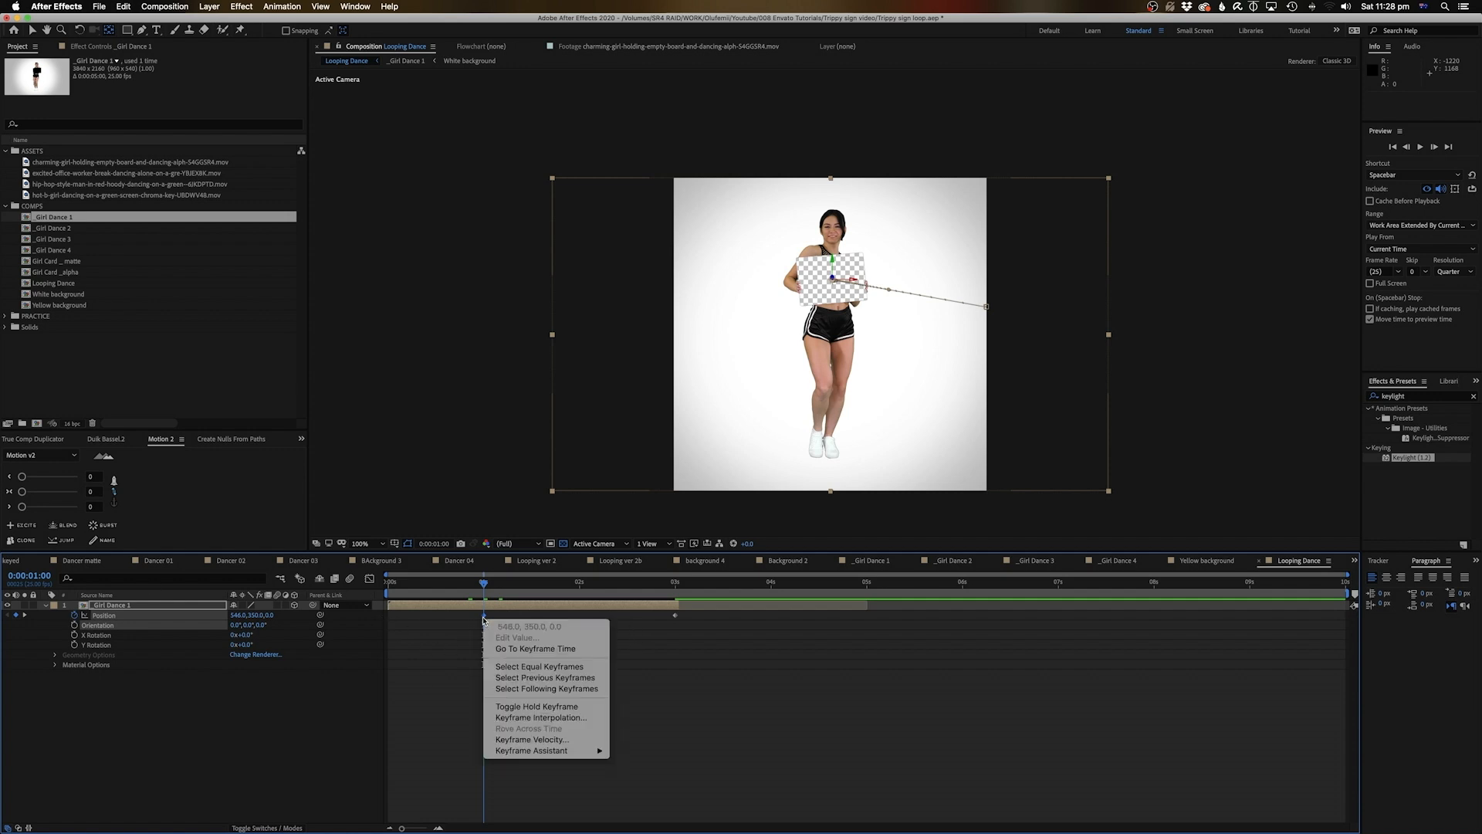
{"action": "mouse_move", "coordinate": [541, 751]}
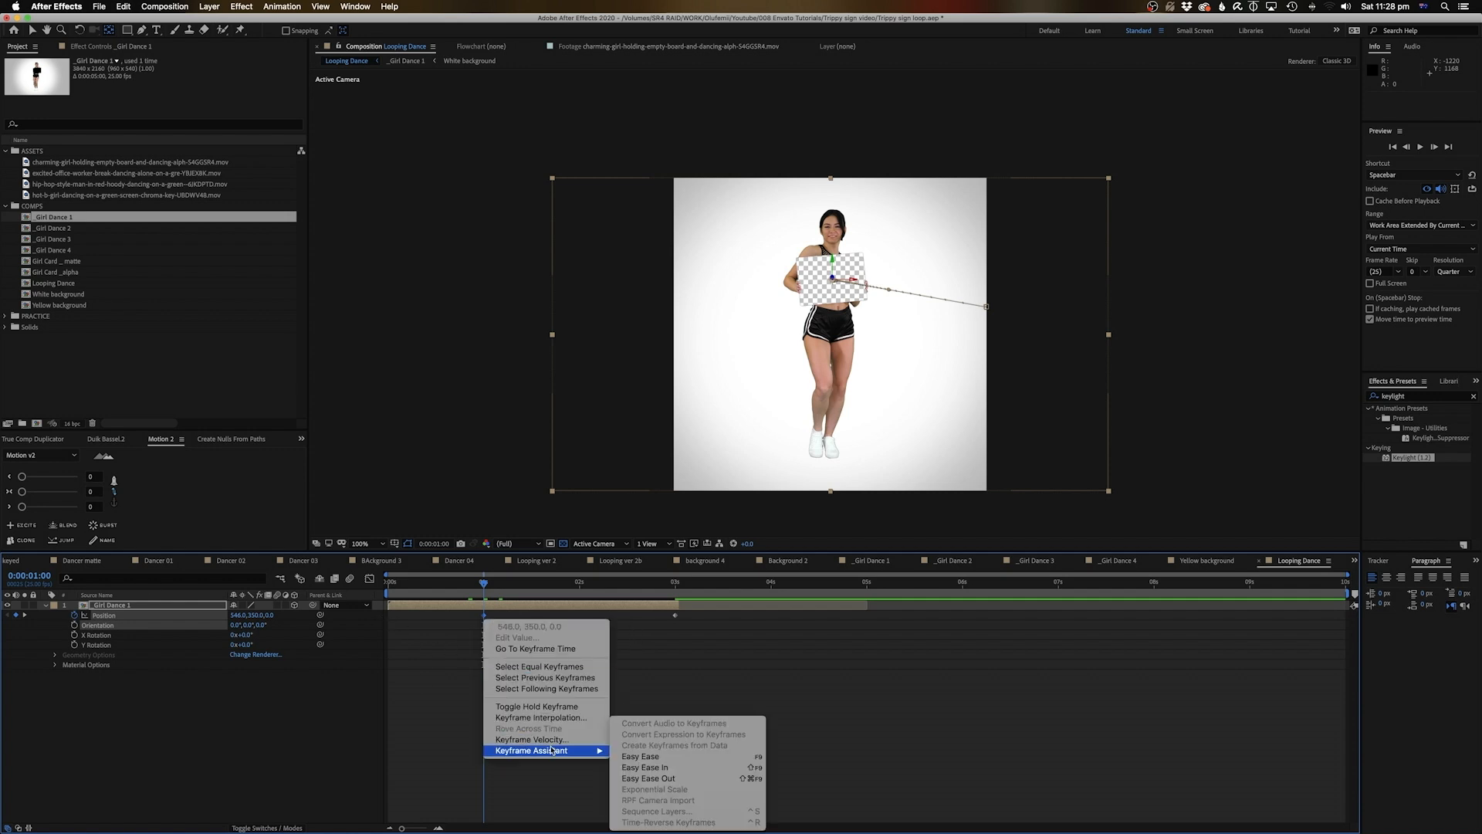
{"action": "left_click", "coordinate": [660, 760]}
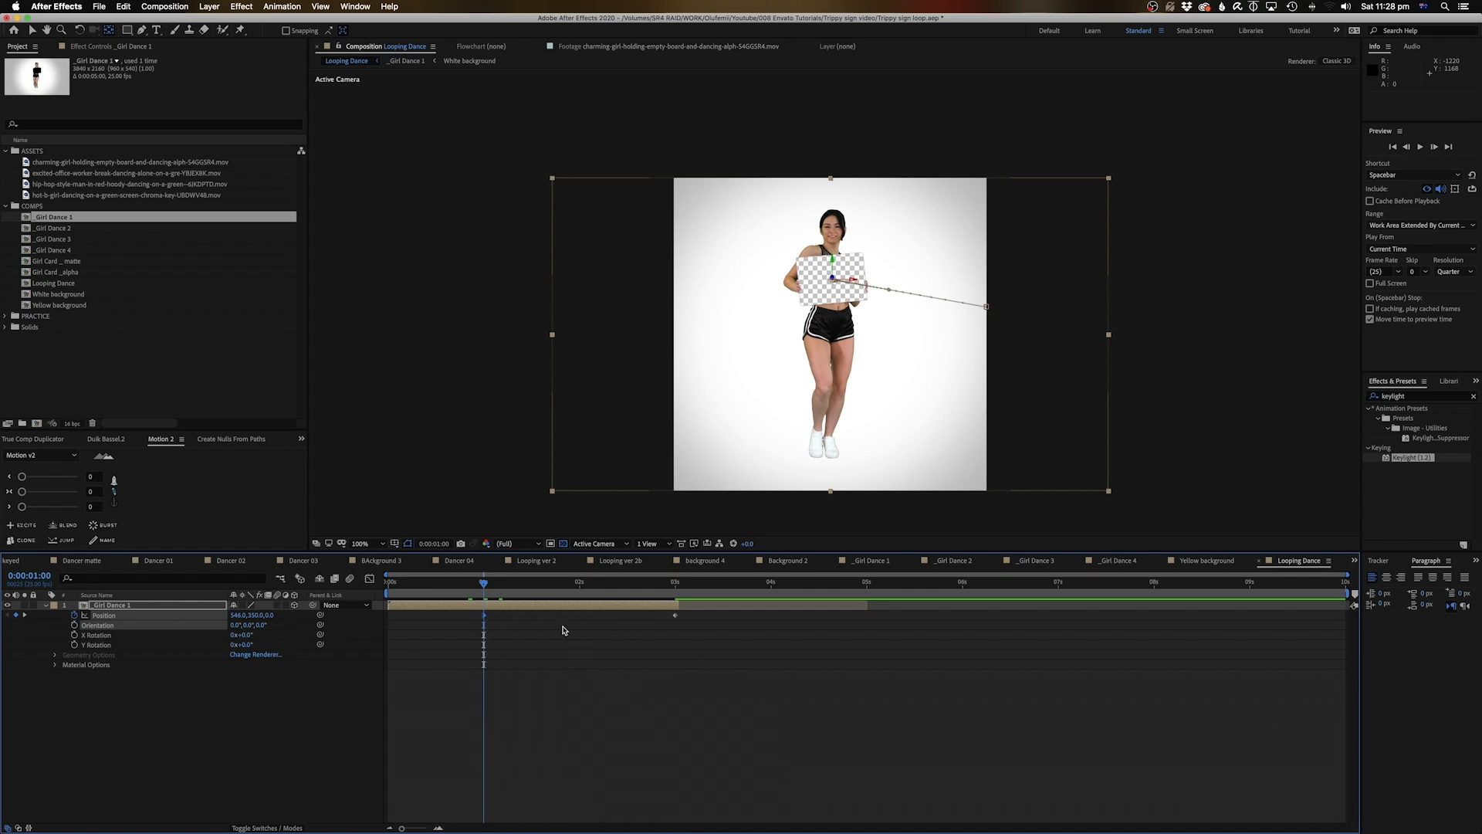
{"action": "right_click", "coordinate": [483, 617]}
{"action": "mouse_move", "coordinate": [540, 749]}
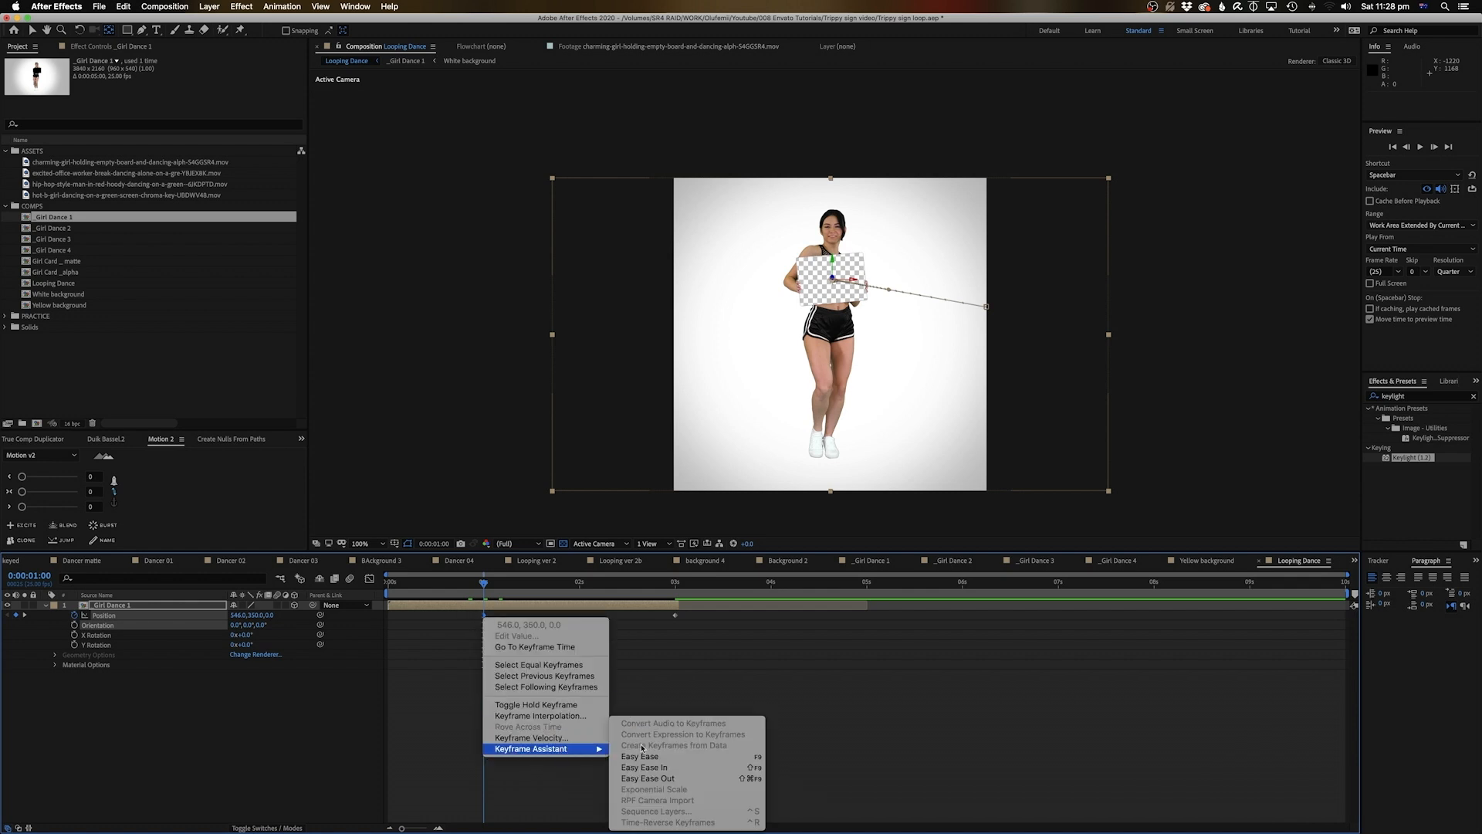
{"action": "left_click", "coordinate": [657, 778]}
{"action": "key", "text": "space"}
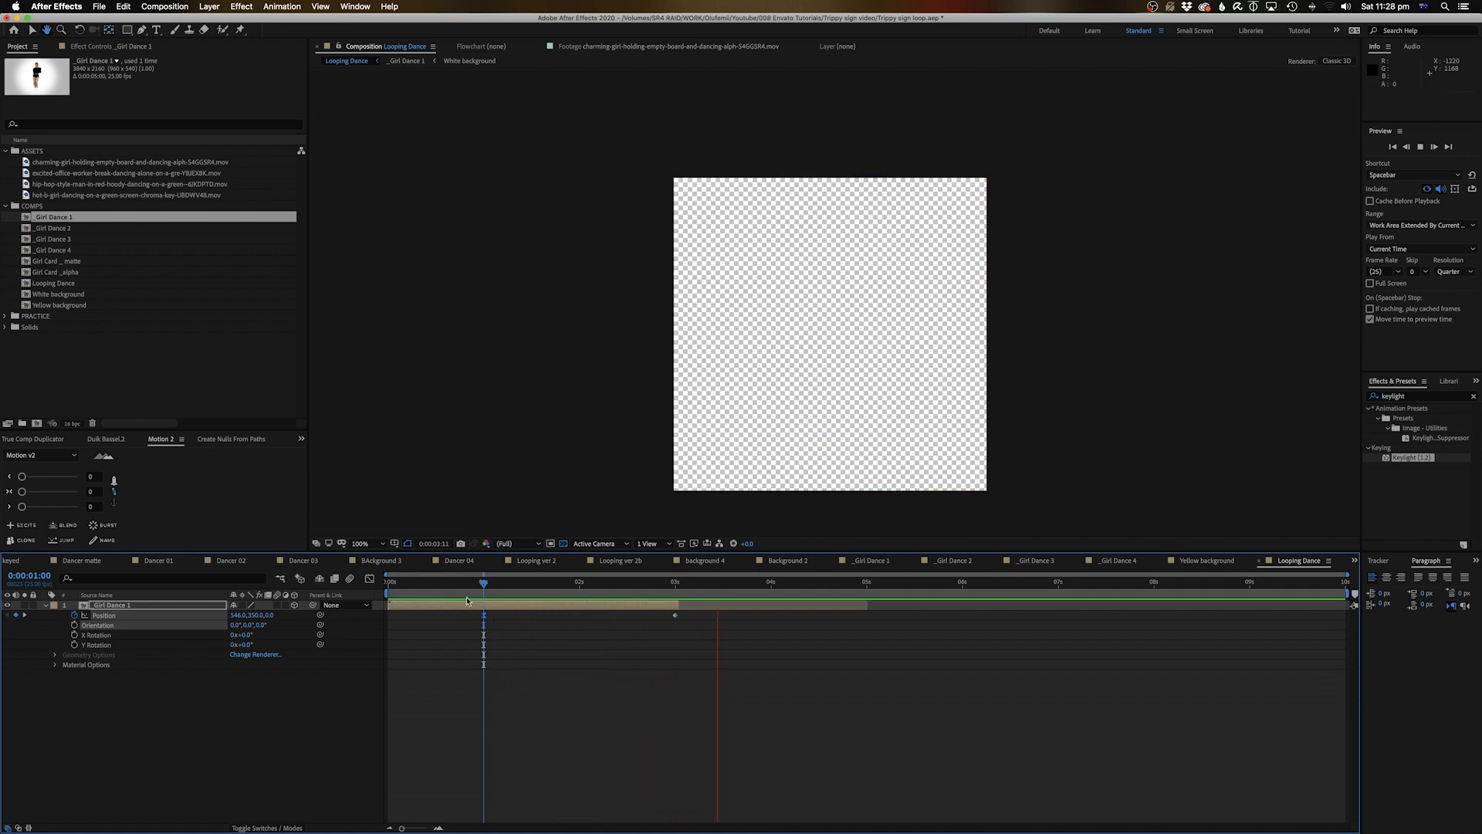
{"action": "key", "text": "space"}
{"action": "key", "text": "space"}
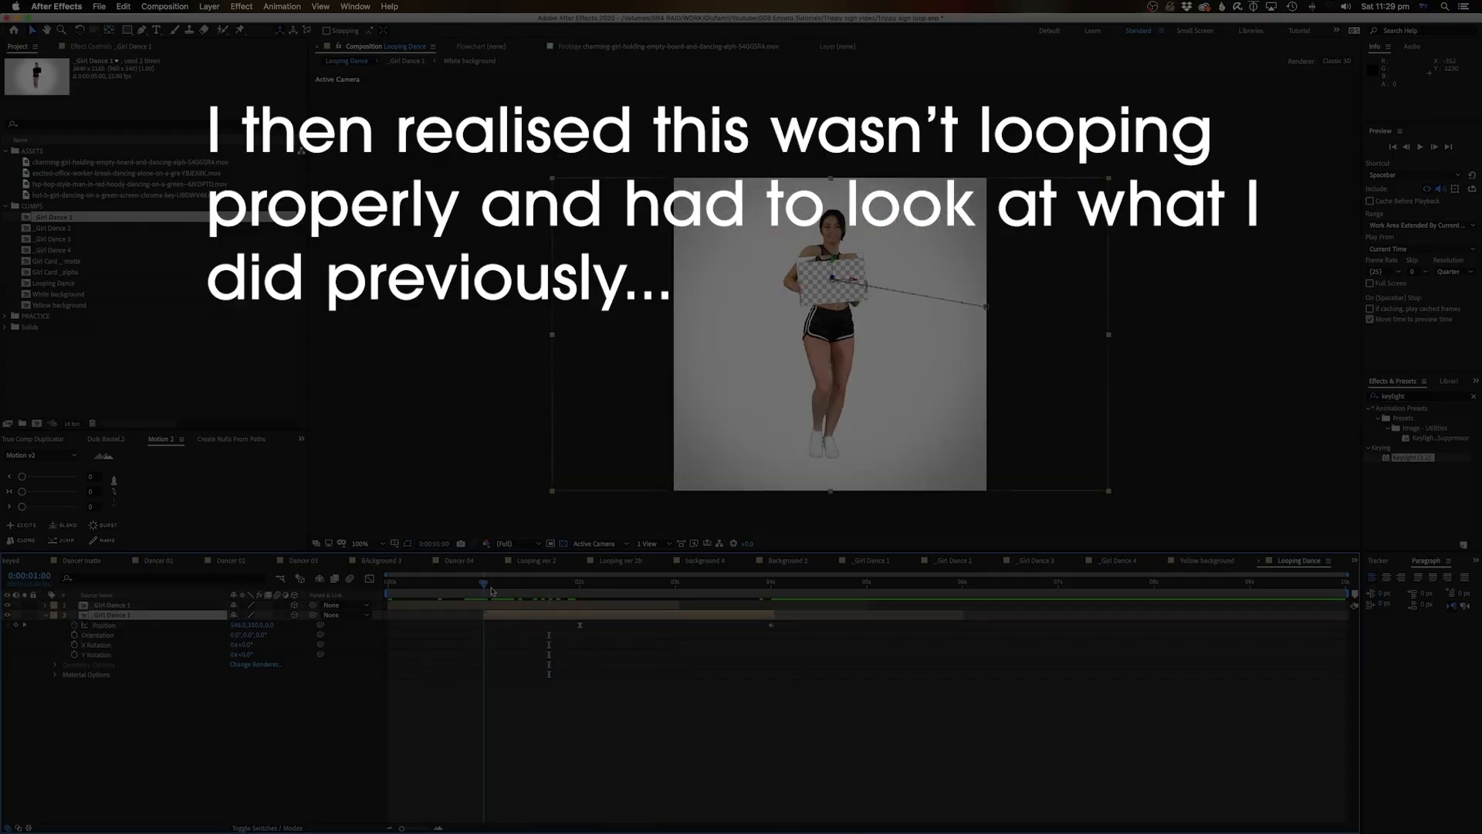
{"action": "key", "text": "space"}
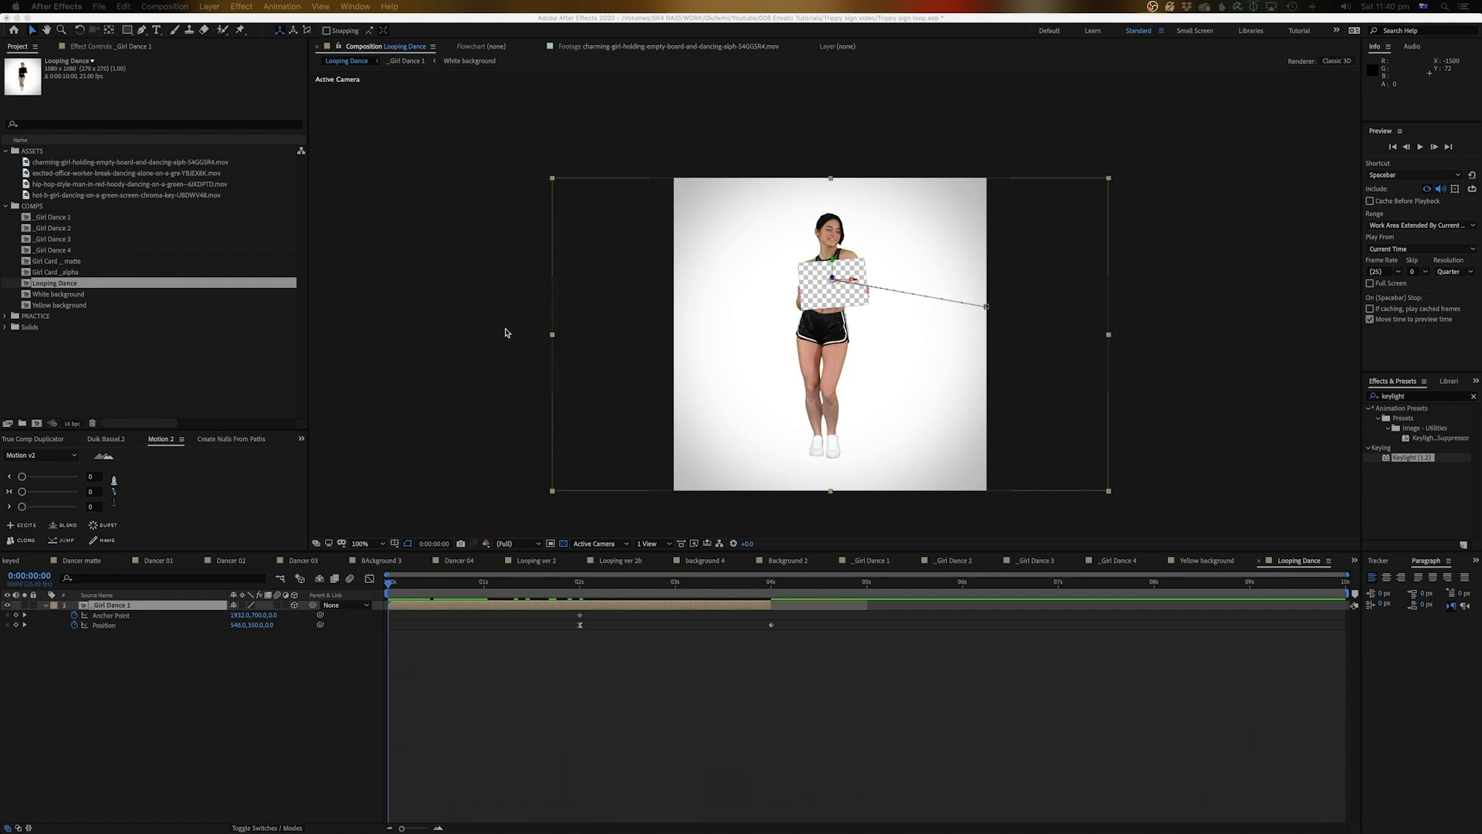
Try shifting the Anchor Point and Position keyframes one second earlier to begin at 0:00:01:00, and preview the result.
{"action": "left_click", "coordinate": [139, 353]}
{"action": "left_click", "coordinate": [66, 292]}
{"action": "left_click", "coordinate": [63, 284]}
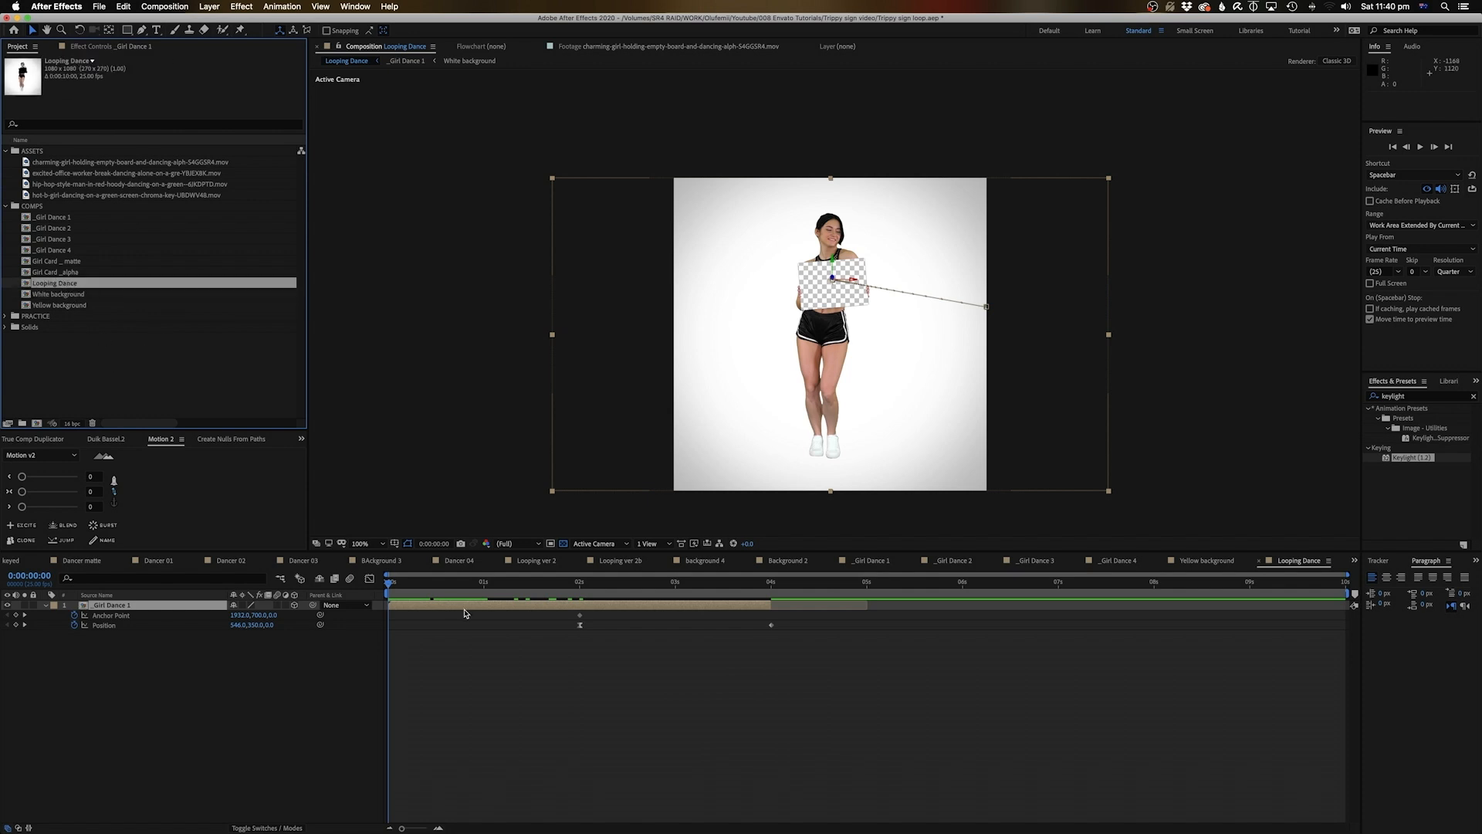
{"action": "left_click", "coordinate": [482, 679]}
{"action": "left_click", "coordinate": [487, 584]}
{"action": "left_click_drag", "start_coordinate": [548, 615], "coordinate": [815, 640]}
{"action": "left_click_drag", "start_coordinate": [578, 619], "coordinate": [783, 647]}
{"action": "left_click_drag", "start_coordinate": [579, 621], "coordinate": [483, 622]}
{"action": "key", "text": "Home"}
{"action": "key", "text": "space"}
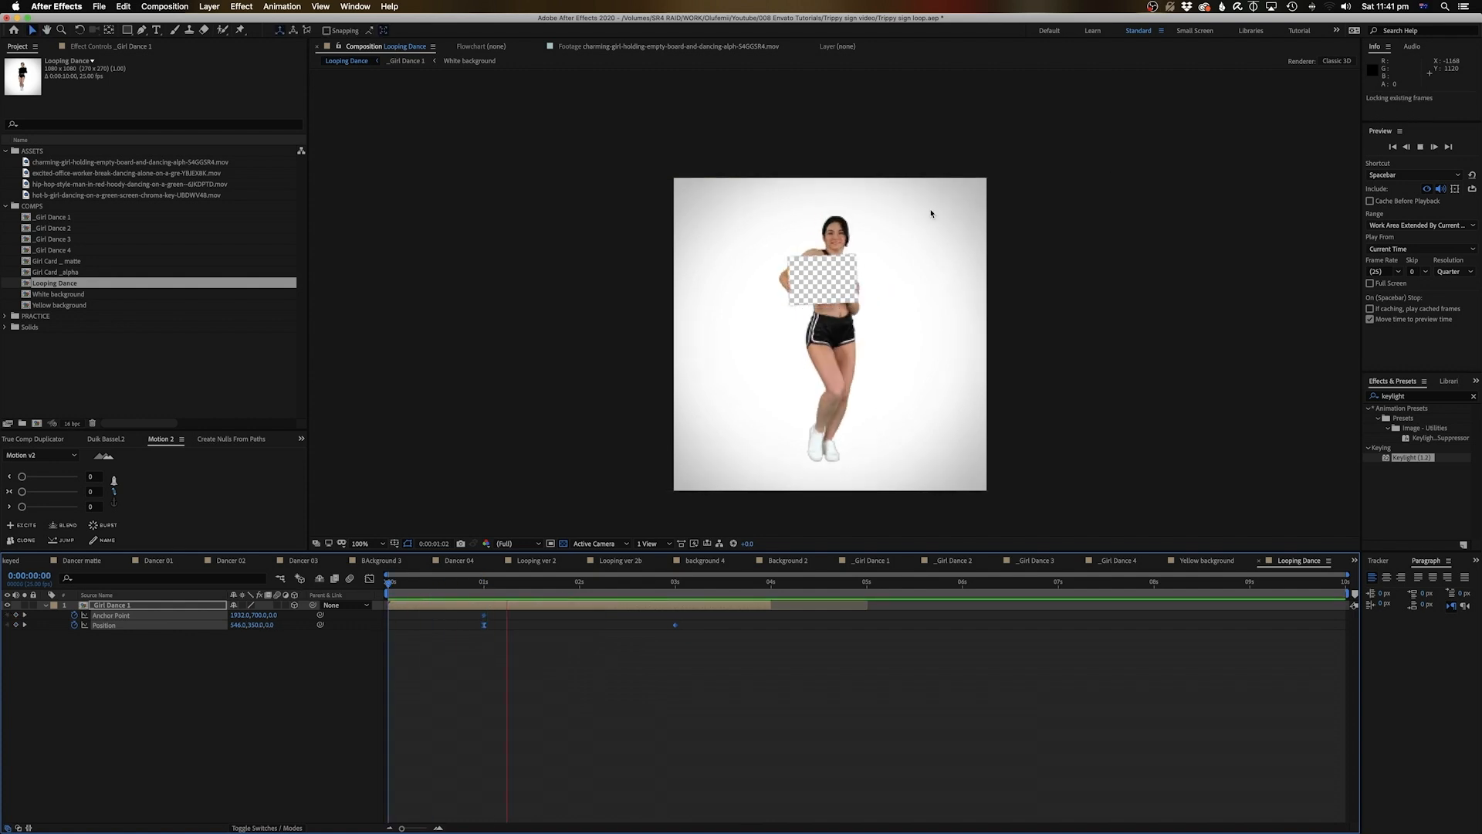
Move the Anchor Point and Position keyframes one second later to begin at 0:00:02:00 and preview the zoom.
{"action": "left_click", "coordinate": [580, 584]}
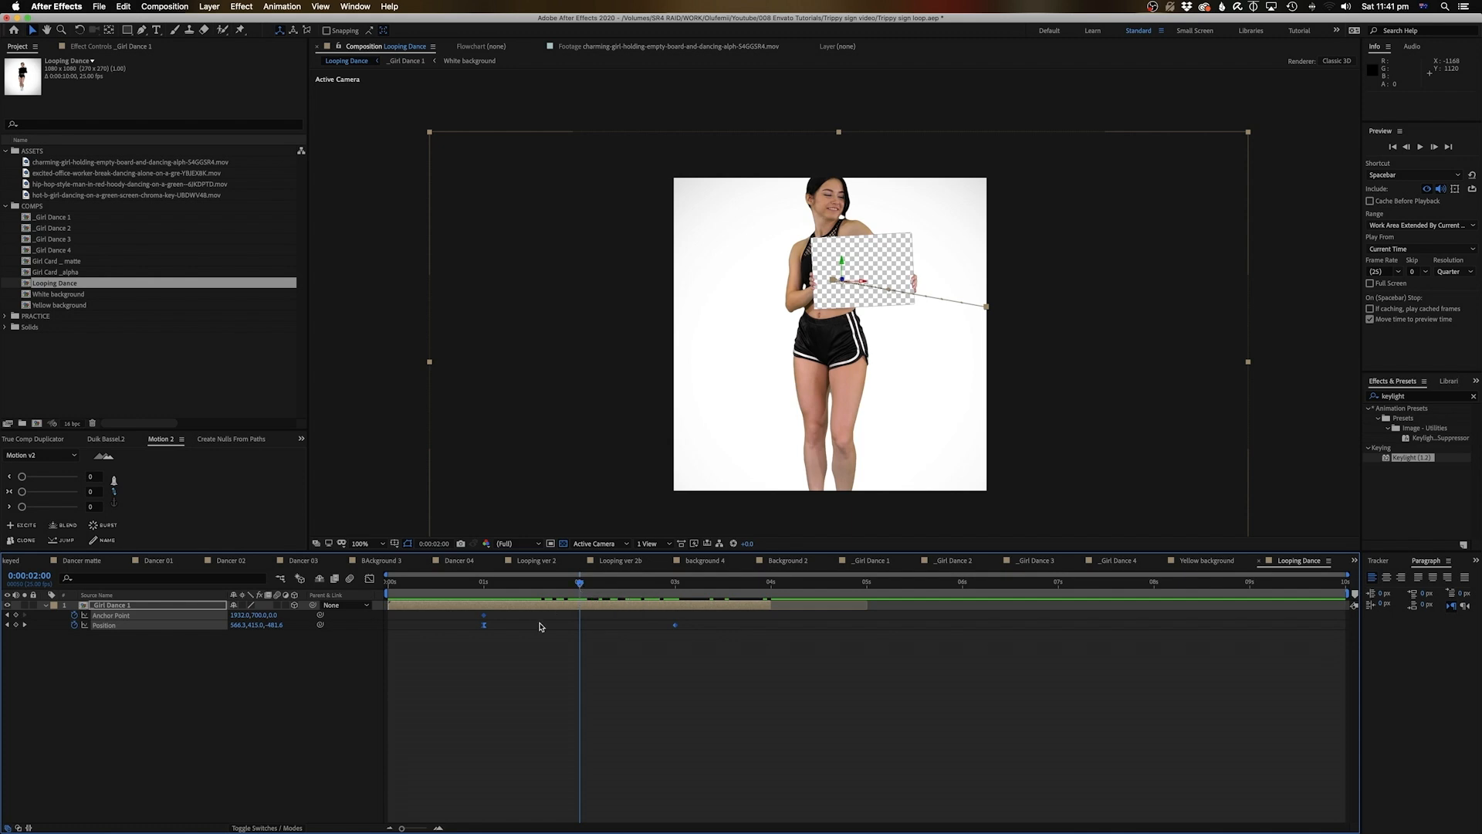
{"action": "left_click_drag", "start_coordinate": [485, 619], "coordinate": [580, 620]}
{"action": "key", "text": "space"}
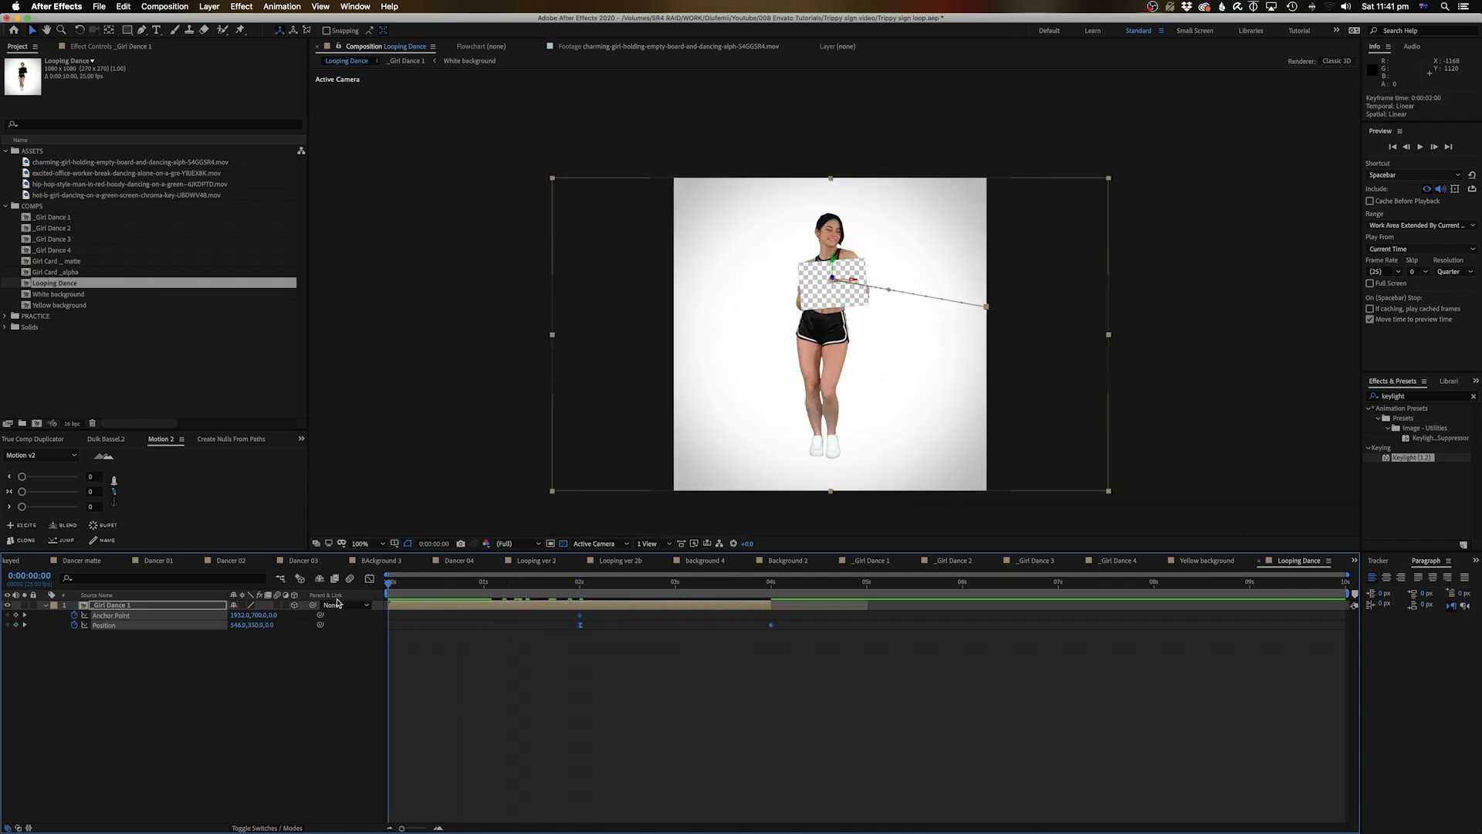
{"action": "left_click", "coordinate": [409, 647]}
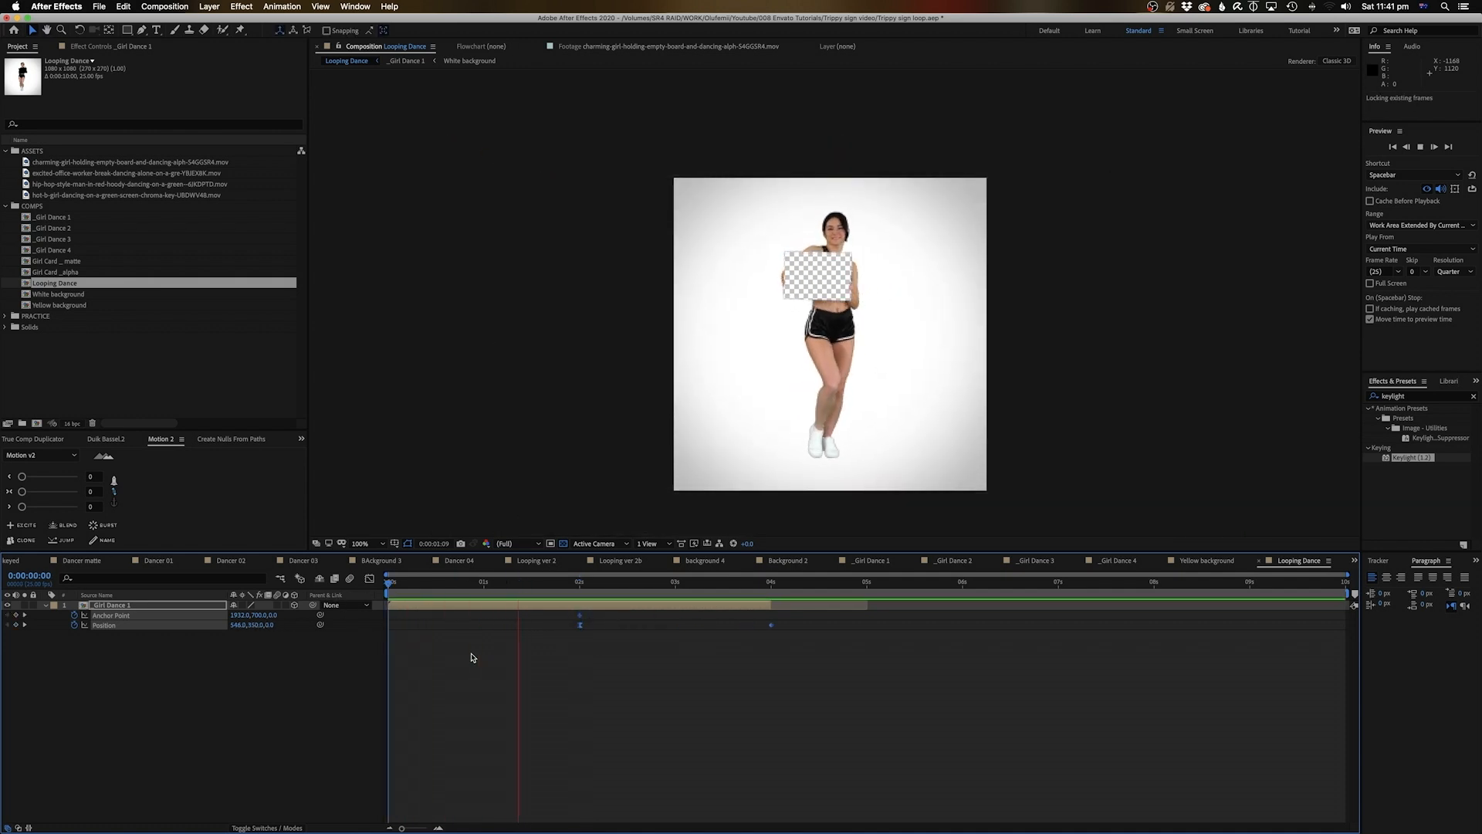
{"action": "key", "text": "space"}
{"action": "left_click_drag", "start_coordinate": [403, 588], "coordinate": [377, 591]}
{"action": "key", "text": "space"}
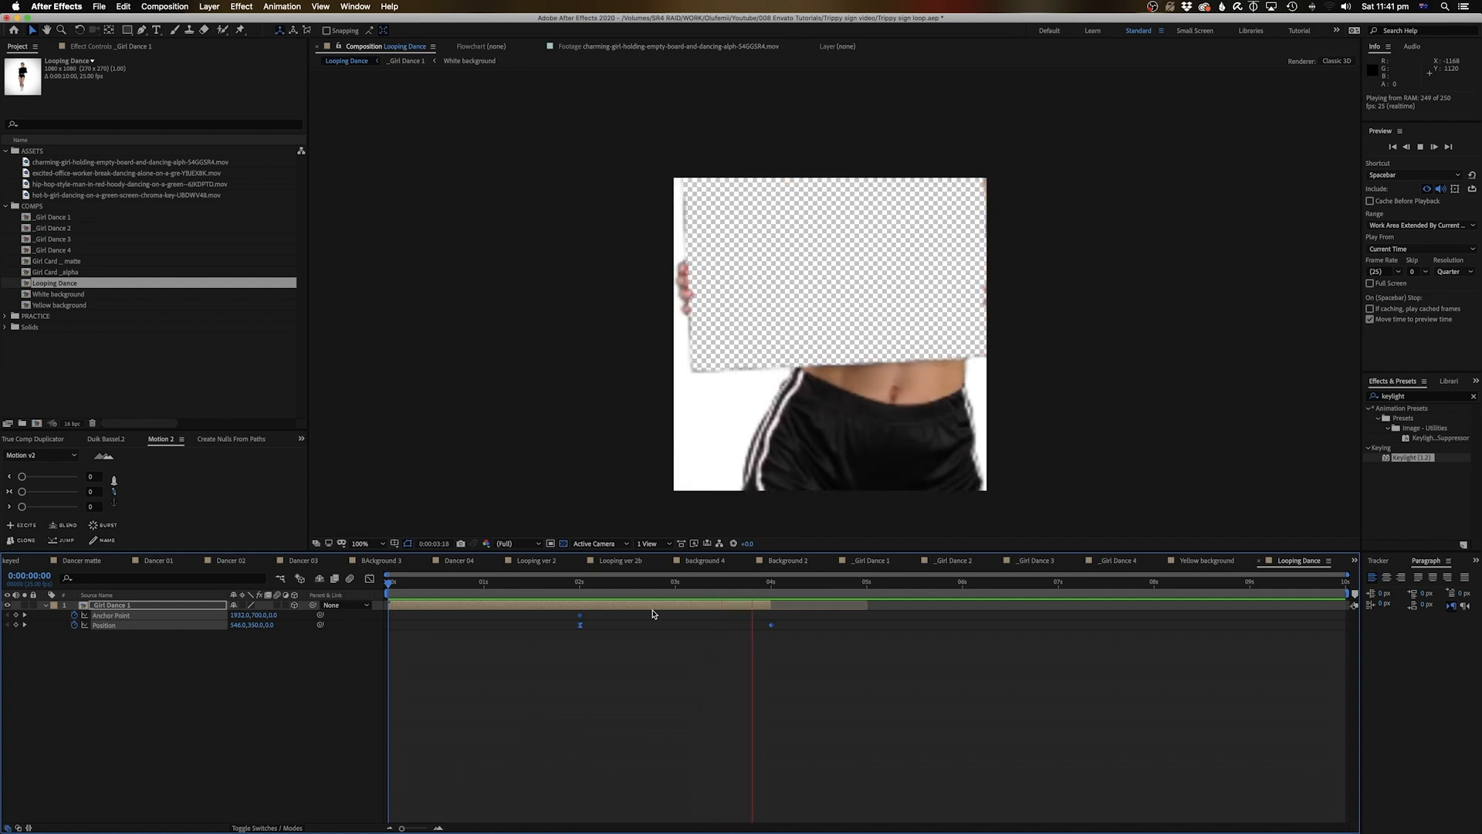
{"action": "key", "text": "space"}
Remove the Anchor Point animation from _Girl Dance 1 and check the Position keyframes at 0:00:02:00 and 0:00:04:00.
{"action": "left_click", "coordinate": [580, 590]}
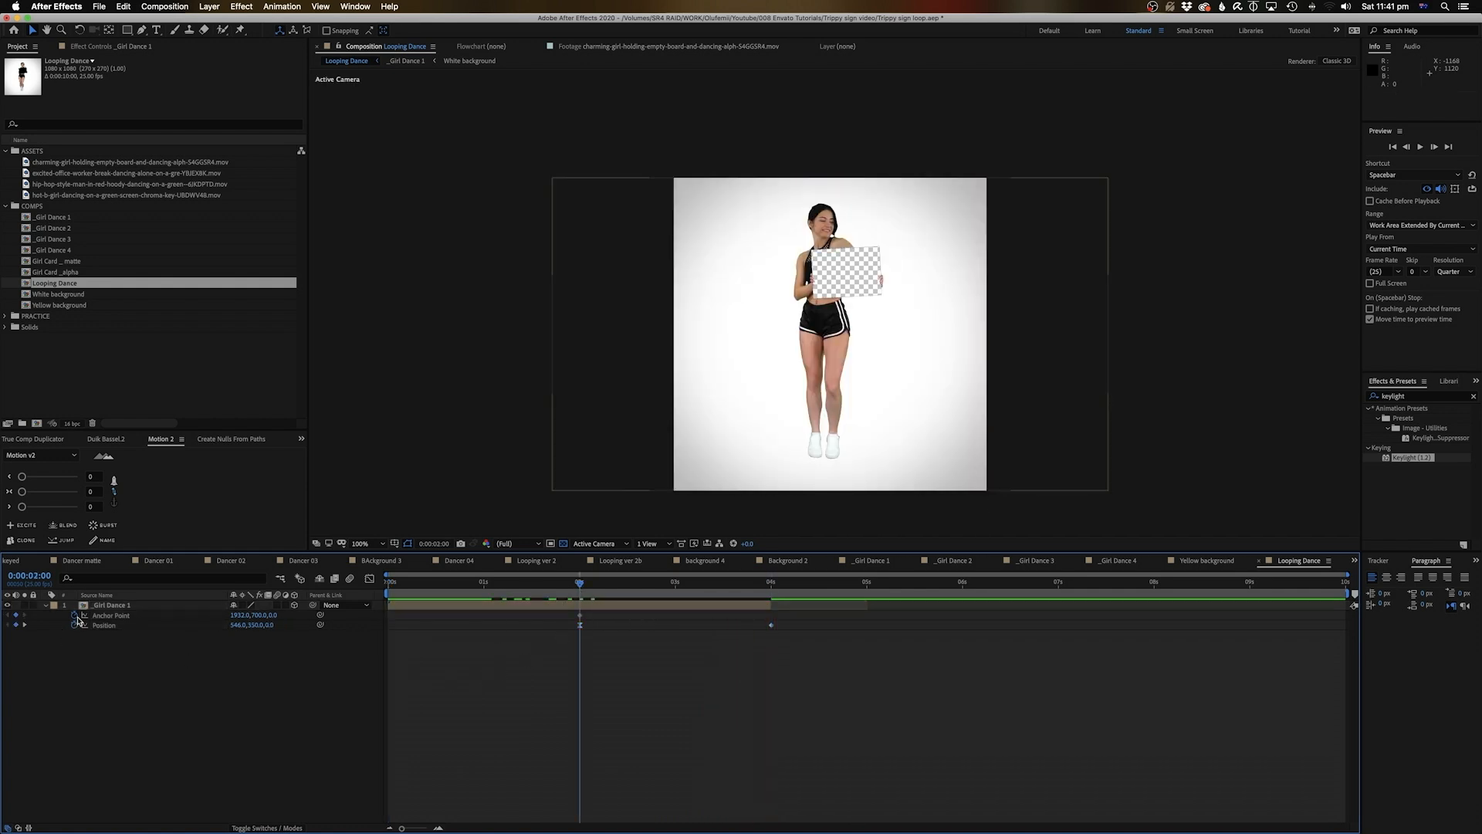
{"action": "left_click", "coordinate": [101, 617]}
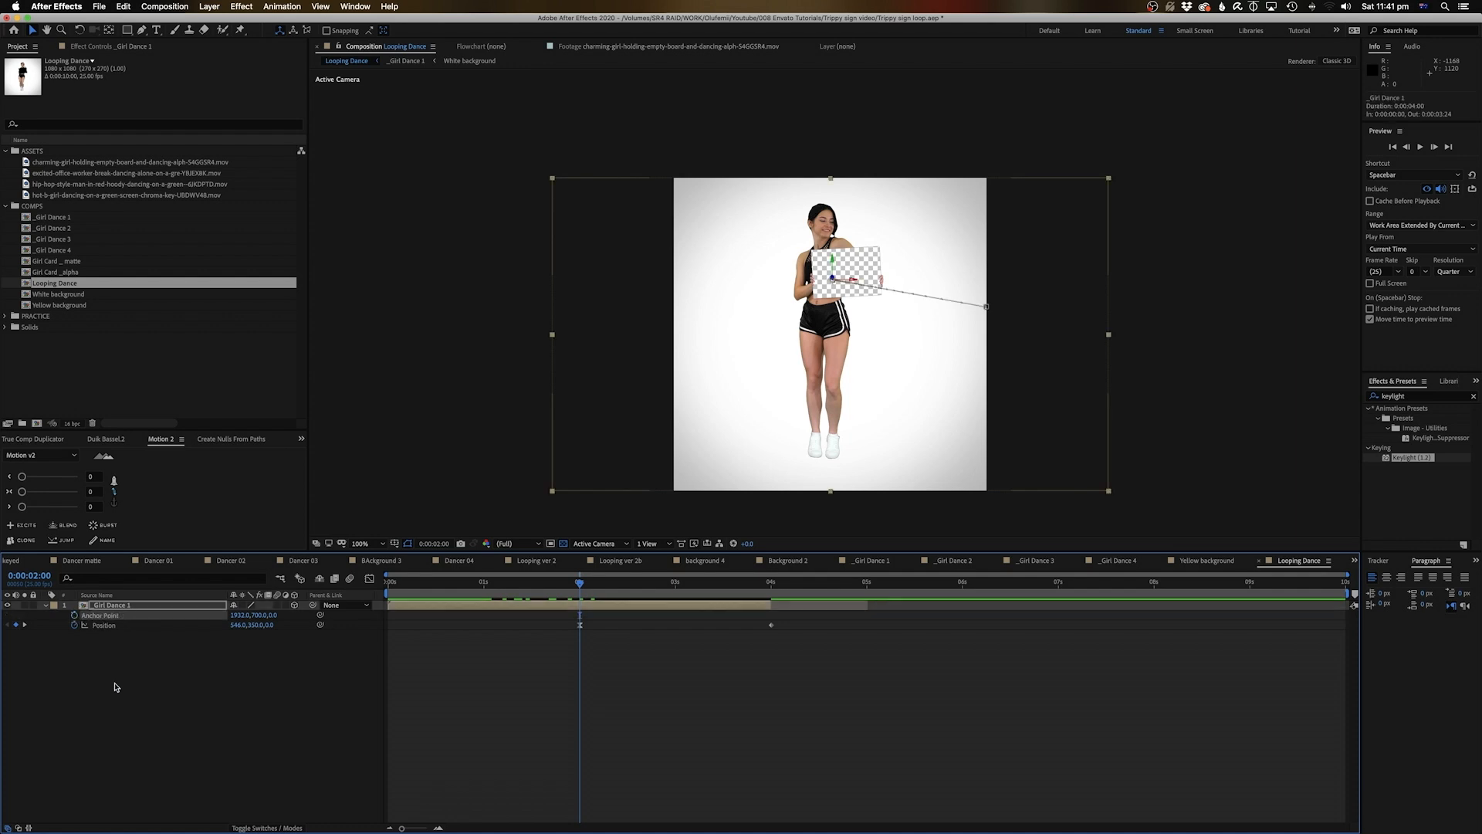
{"action": "left_click", "coordinate": [580, 626]}
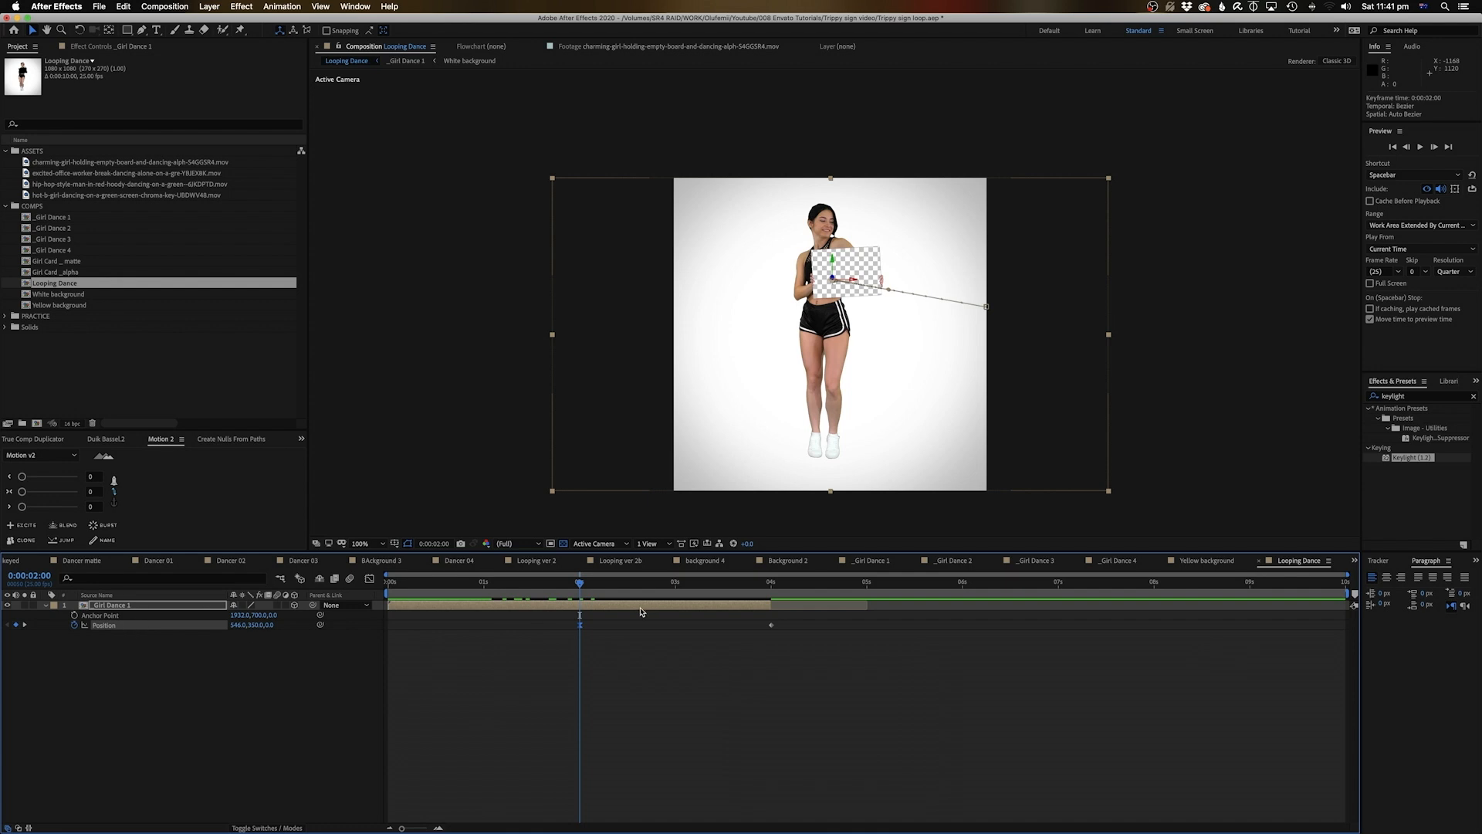
{"action": "key", "text": "k"}
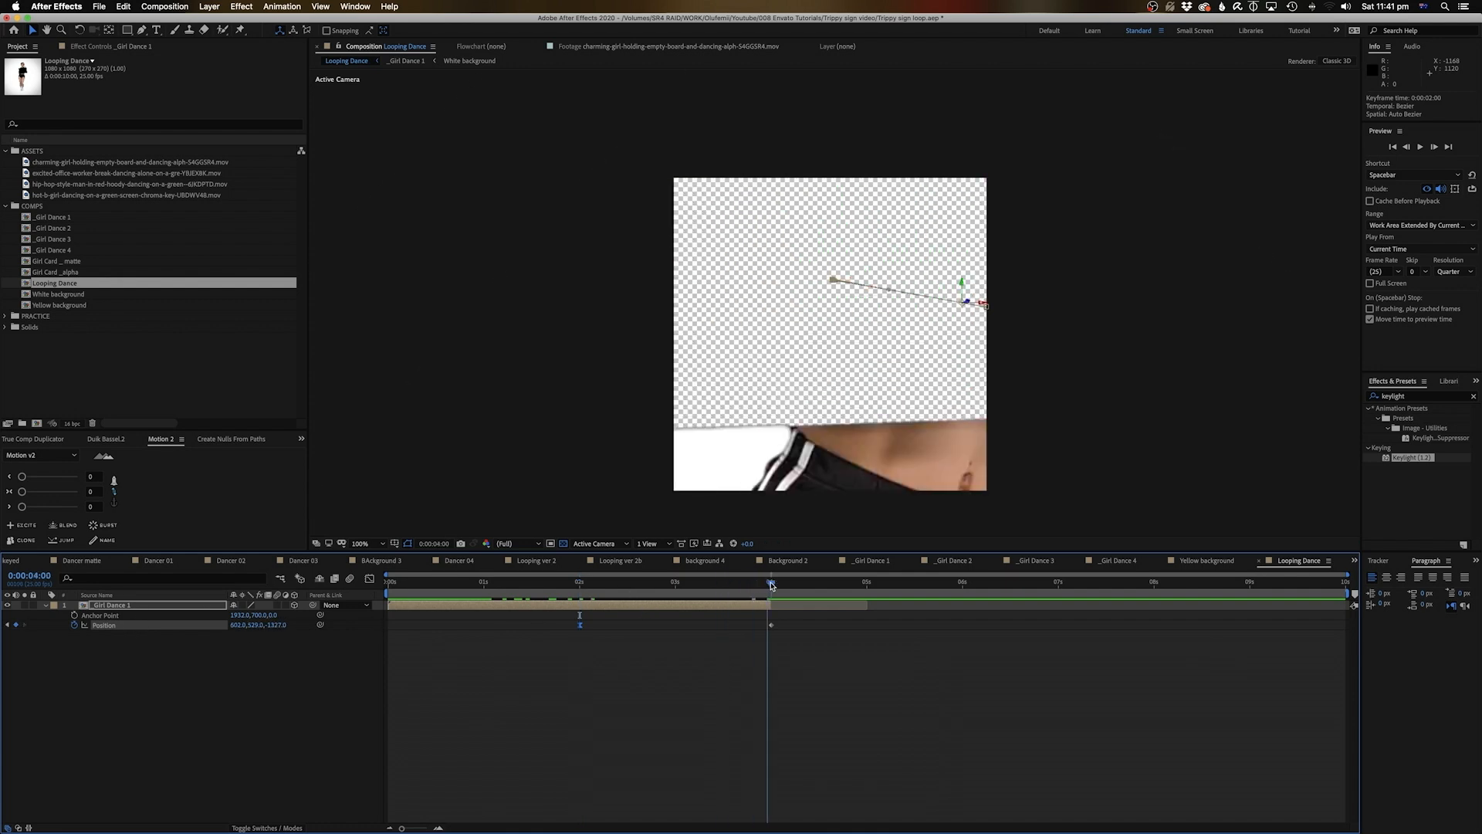
{"action": "key", "text": "j"}
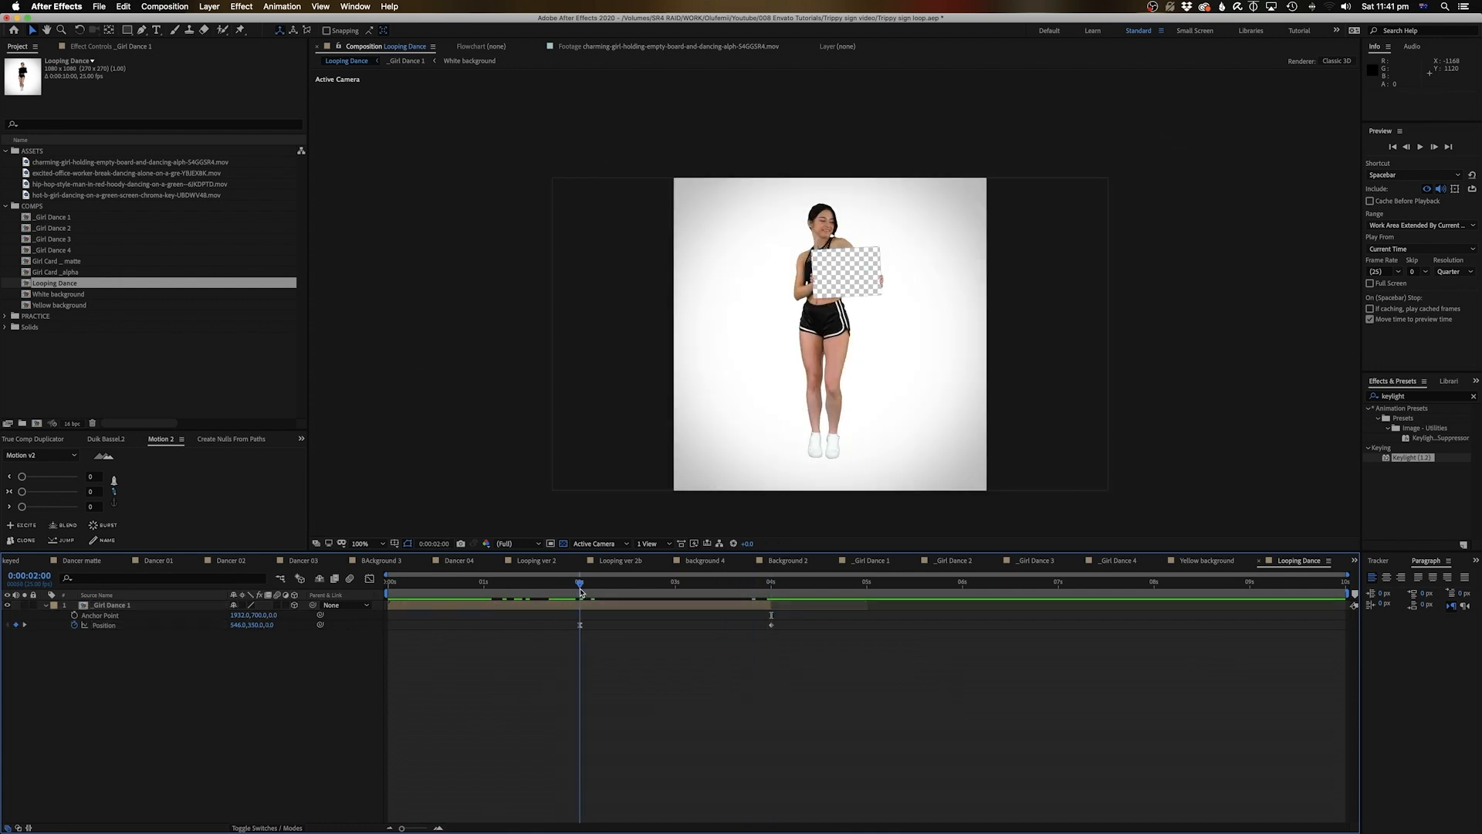
Duplicate _Girl Dance 1, offset the lower copy to start at 0:00:02:00, and preview the transition between both layers.
{"action": "left_click", "coordinate": [602, 606]}
{"action": "key", "text": "super+d"}
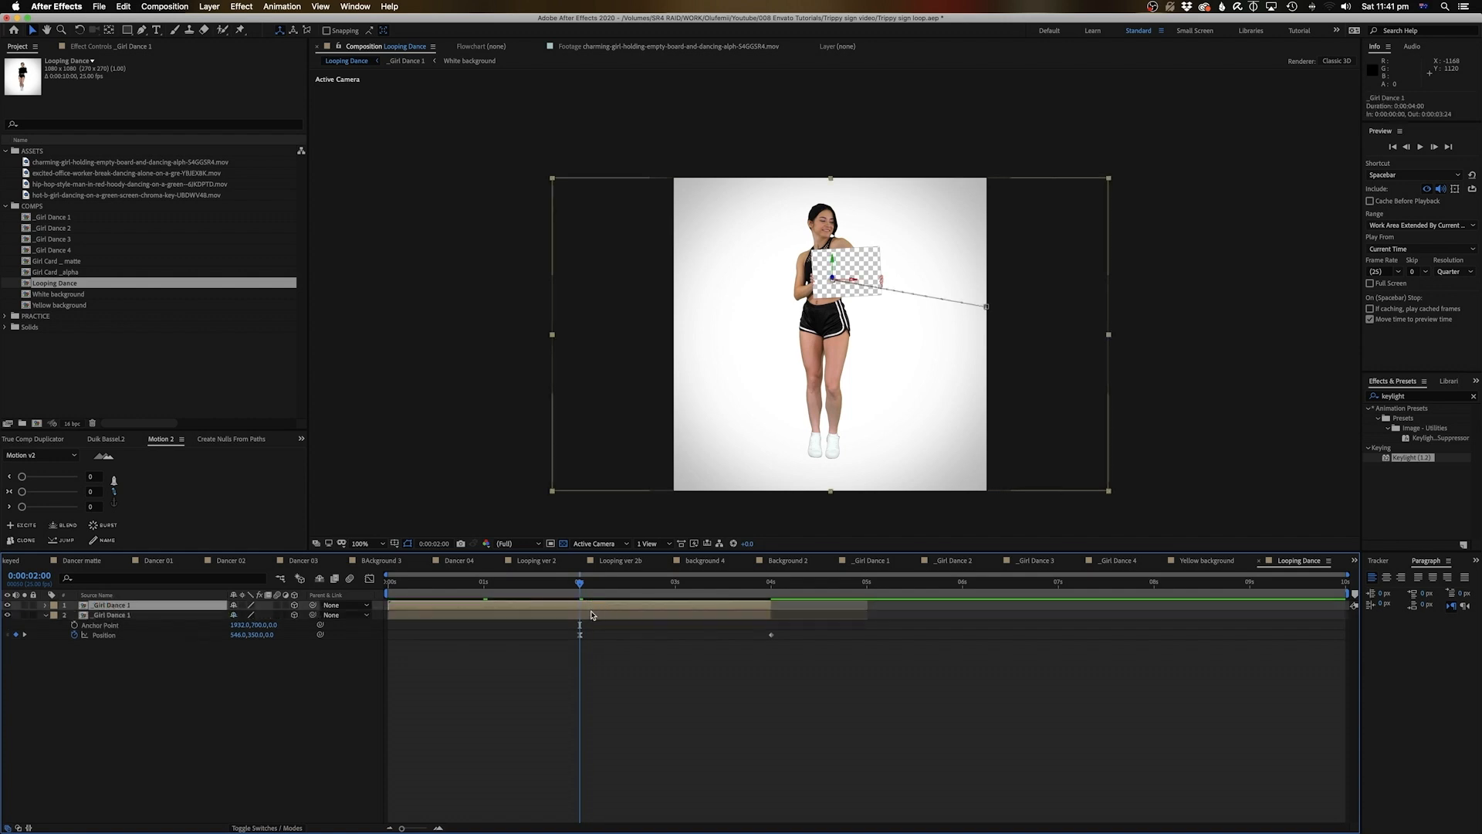
{"action": "left_click", "coordinate": [590, 615]}
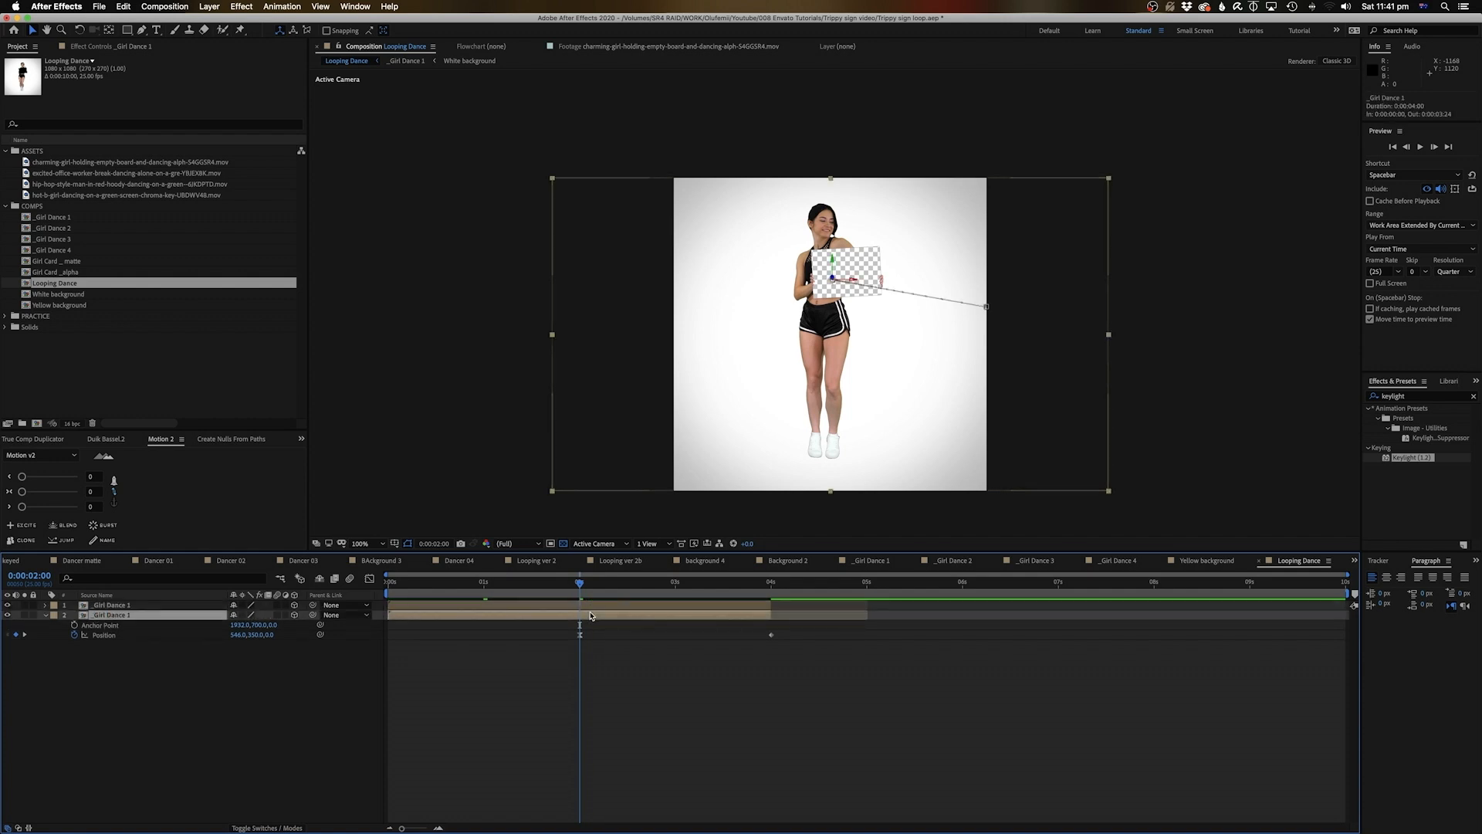
{"action": "left_click", "coordinate": [611, 606]}
{"action": "key", "text": "p"}
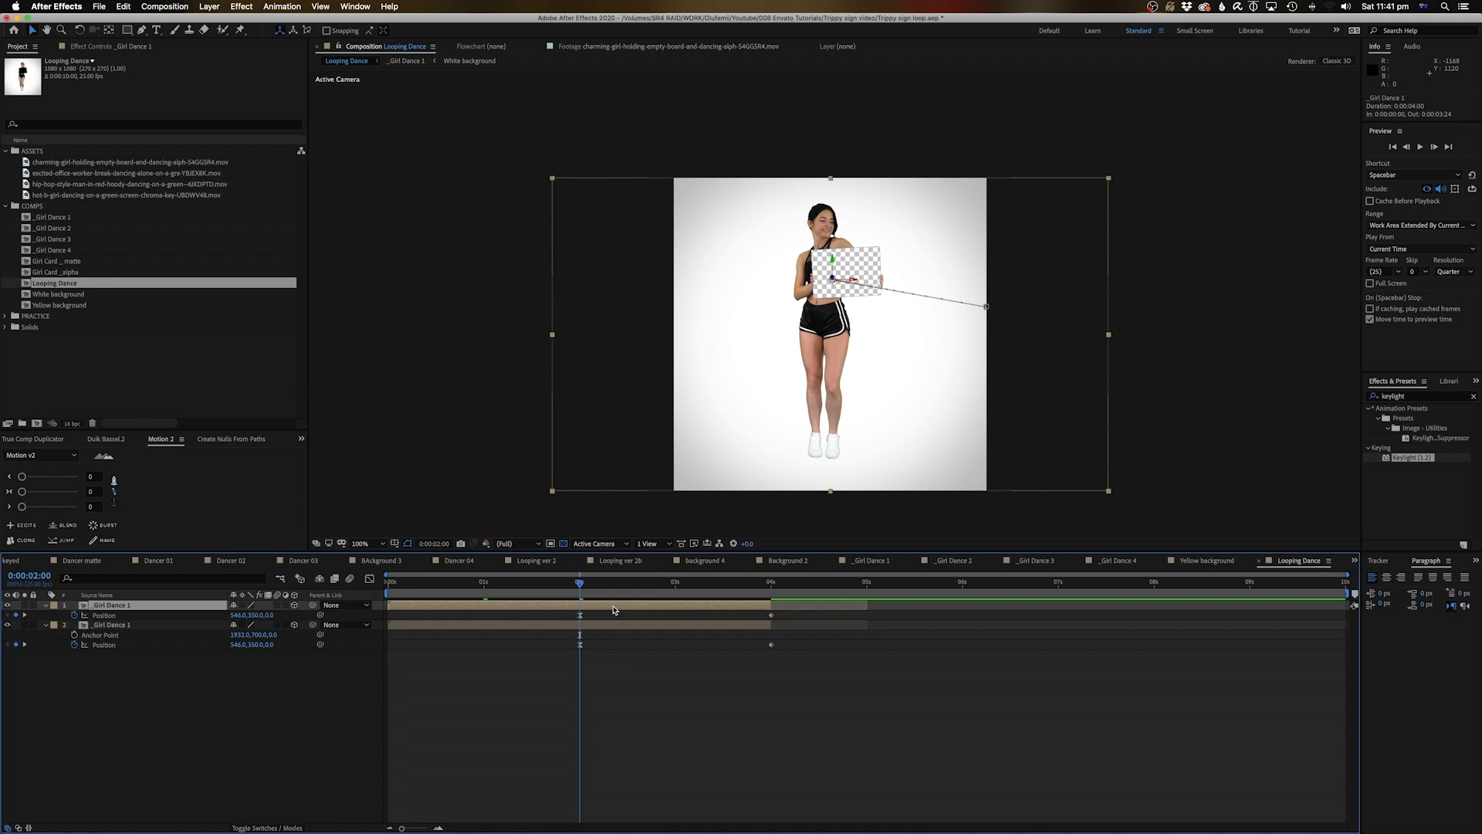
{"action": "left_click", "coordinate": [578, 626]}
{"action": "left_click_drag", "start_coordinate": [579, 632], "coordinate": [770, 630]}
{"action": "left_click_drag", "start_coordinate": [700, 586], "coordinate": [509, 594]}
{"action": "key", "text": "space"}
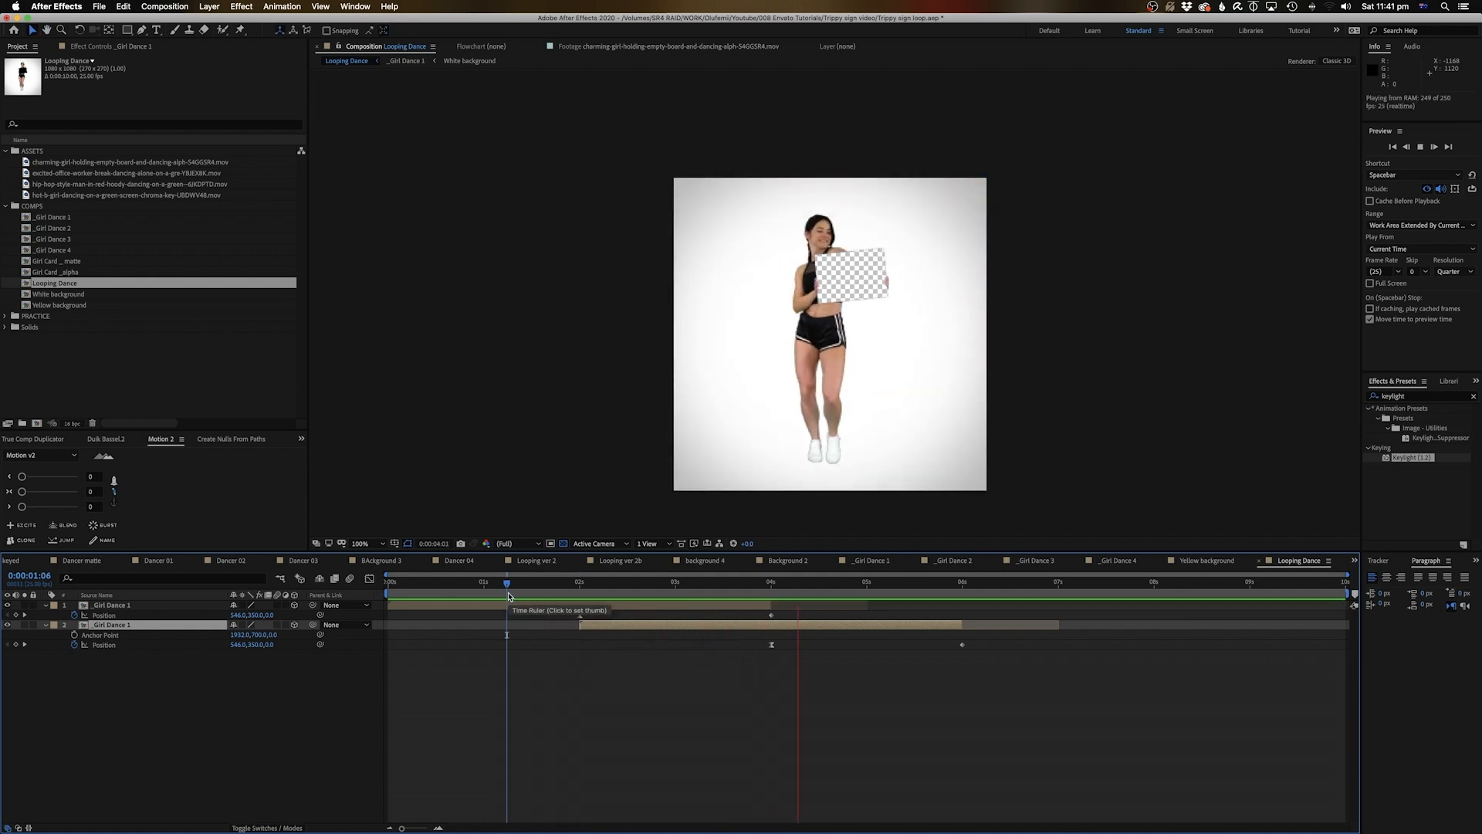
{"action": "key", "text": "space"}
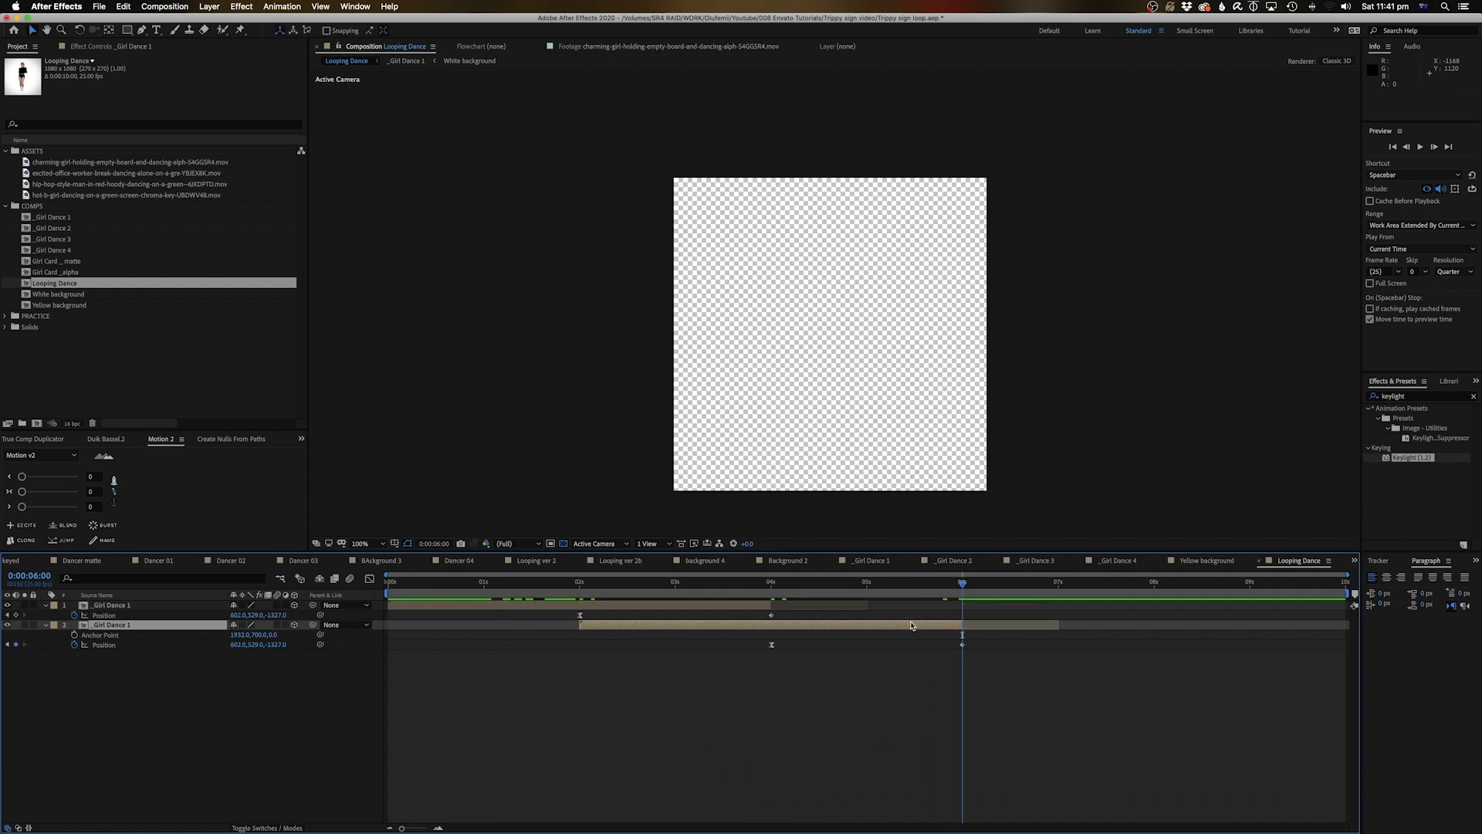
Create two more _Girl Dance 1 duplicates starting at 0:00:04:00 and 0:00:06:00, each below the previous layer, and preview the loop.
{"action": "key", "text": "super+d"}
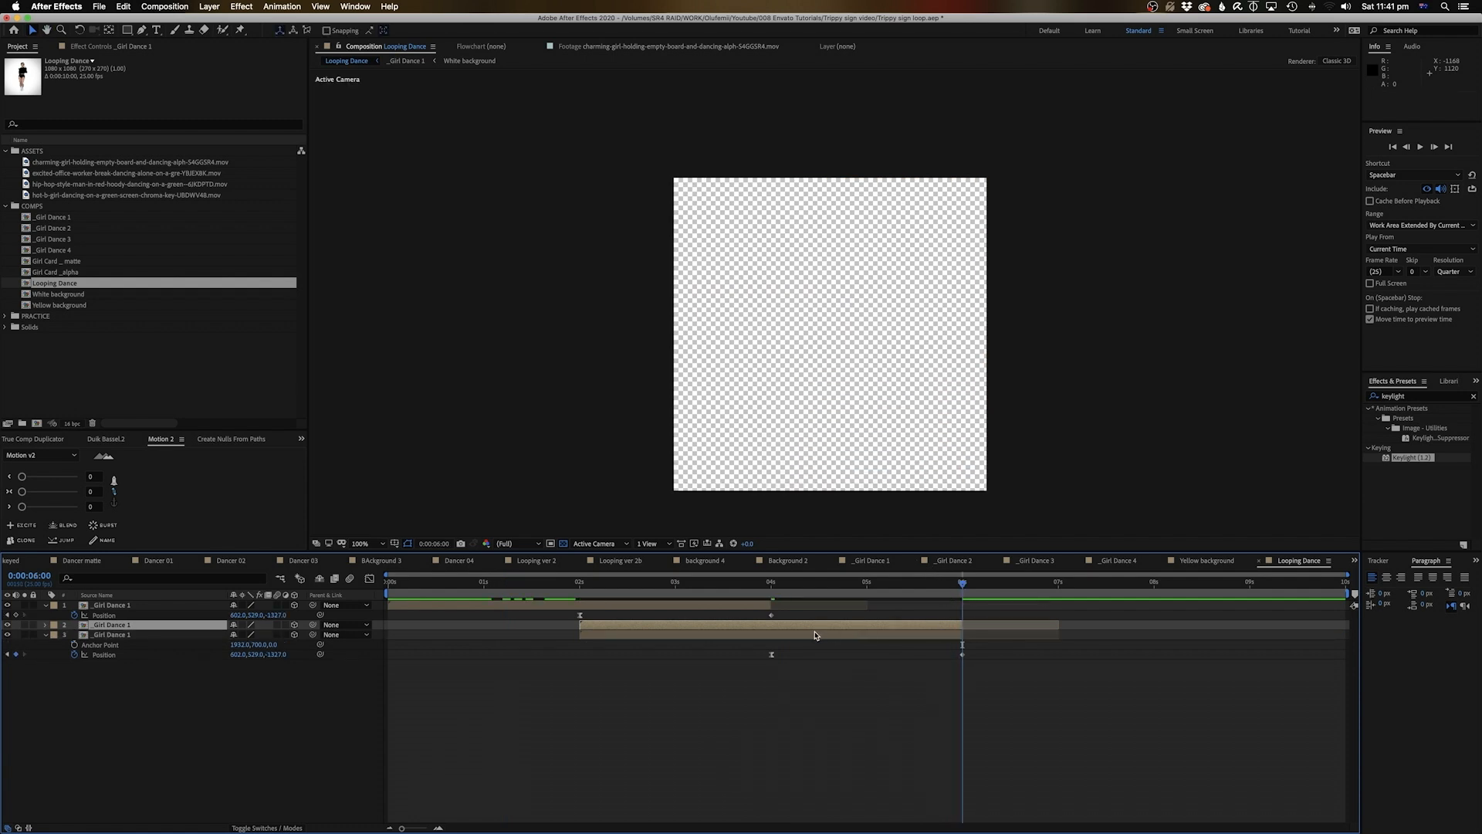
{"action": "left_click", "coordinate": [814, 635]}
{"action": "left_click_drag", "start_coordinate": [801, 636], "coordinate": [1126, 642]}
{"action": "key", "text": "super+d"}
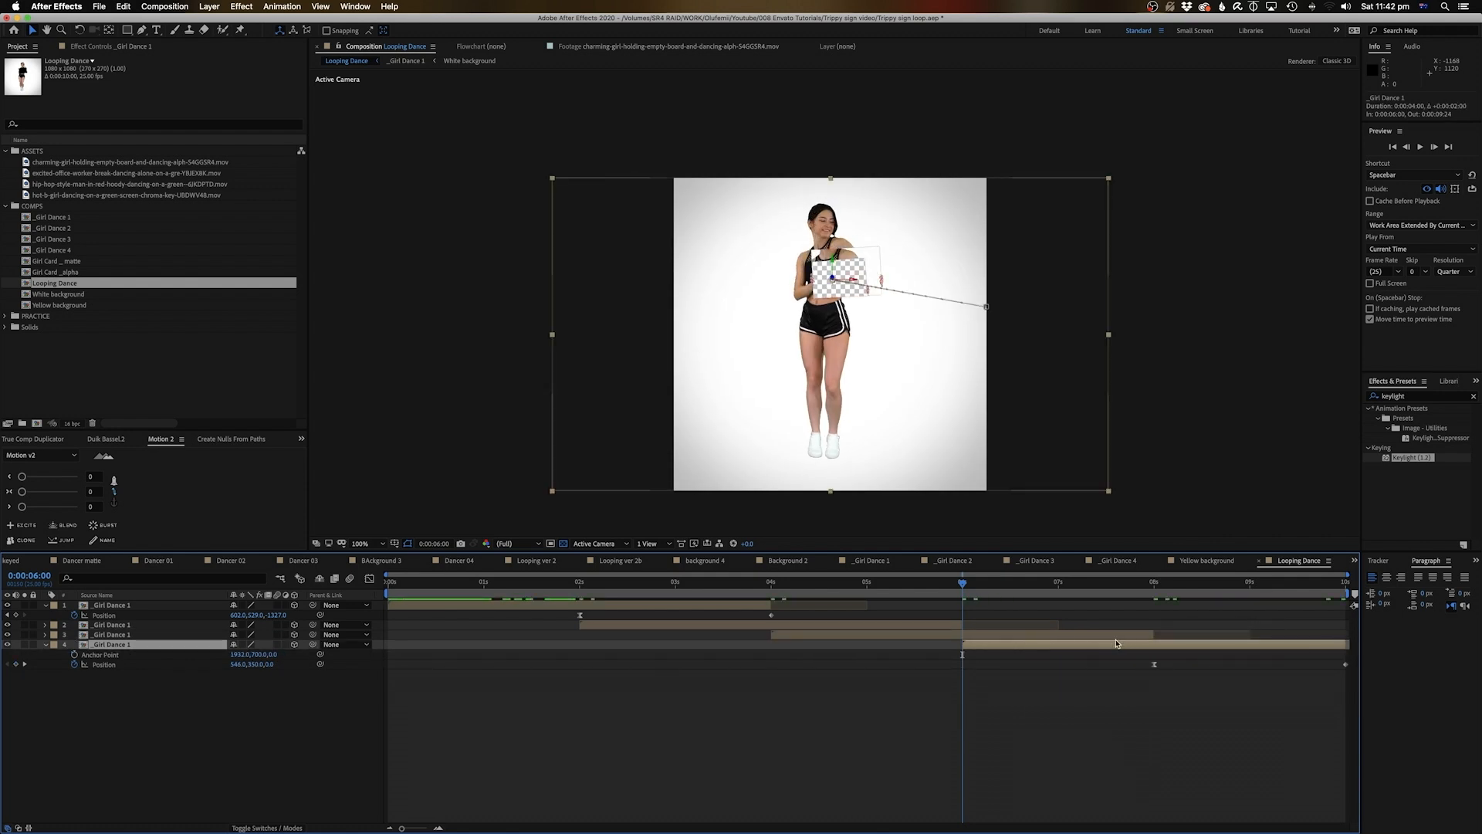
{"action": "left_click_drag", "start_coordinate": [1175, 587], "coordinate": [1345, 596]}
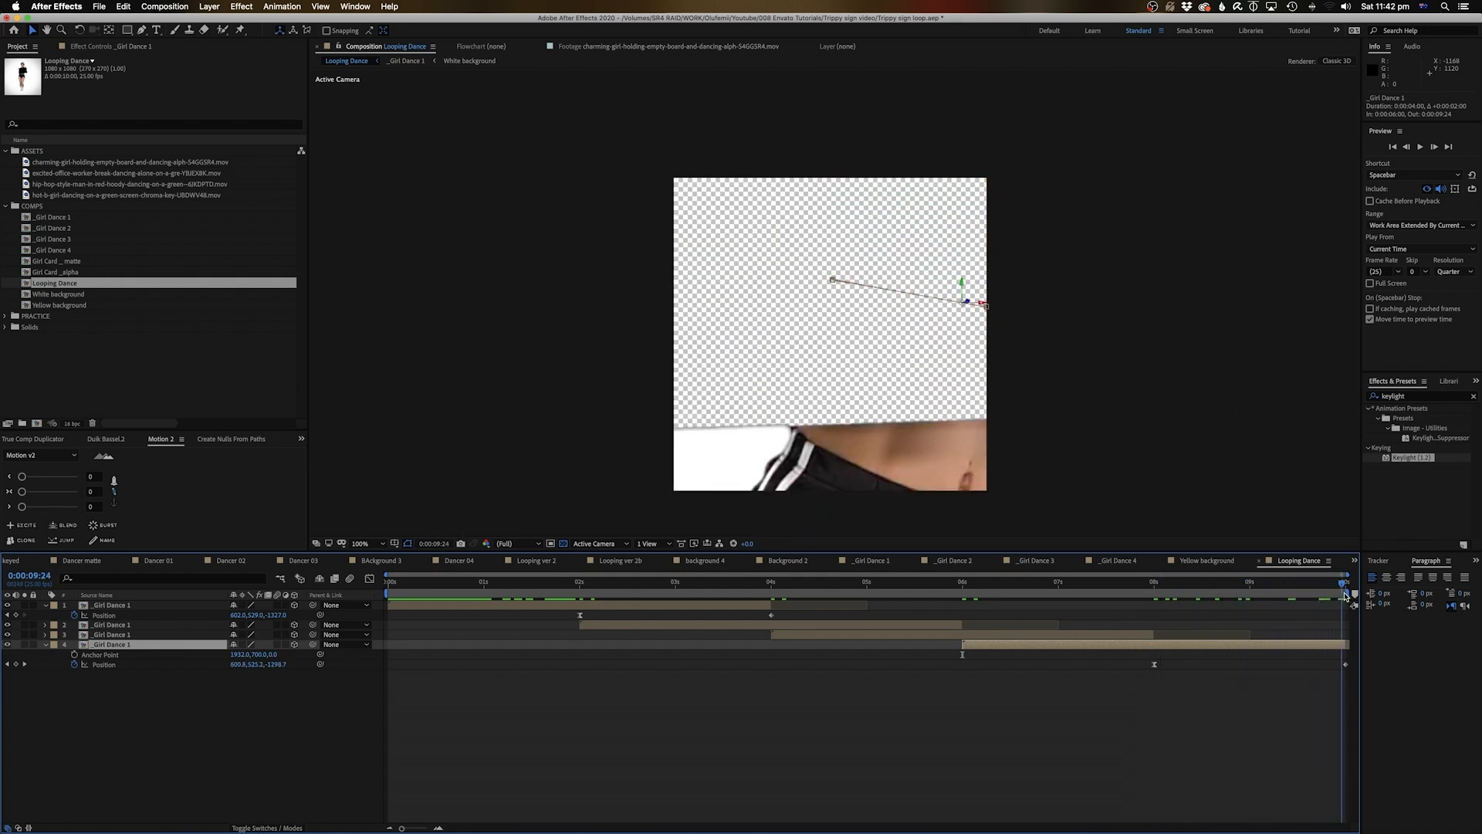
{"action": "key", "text": "space"}
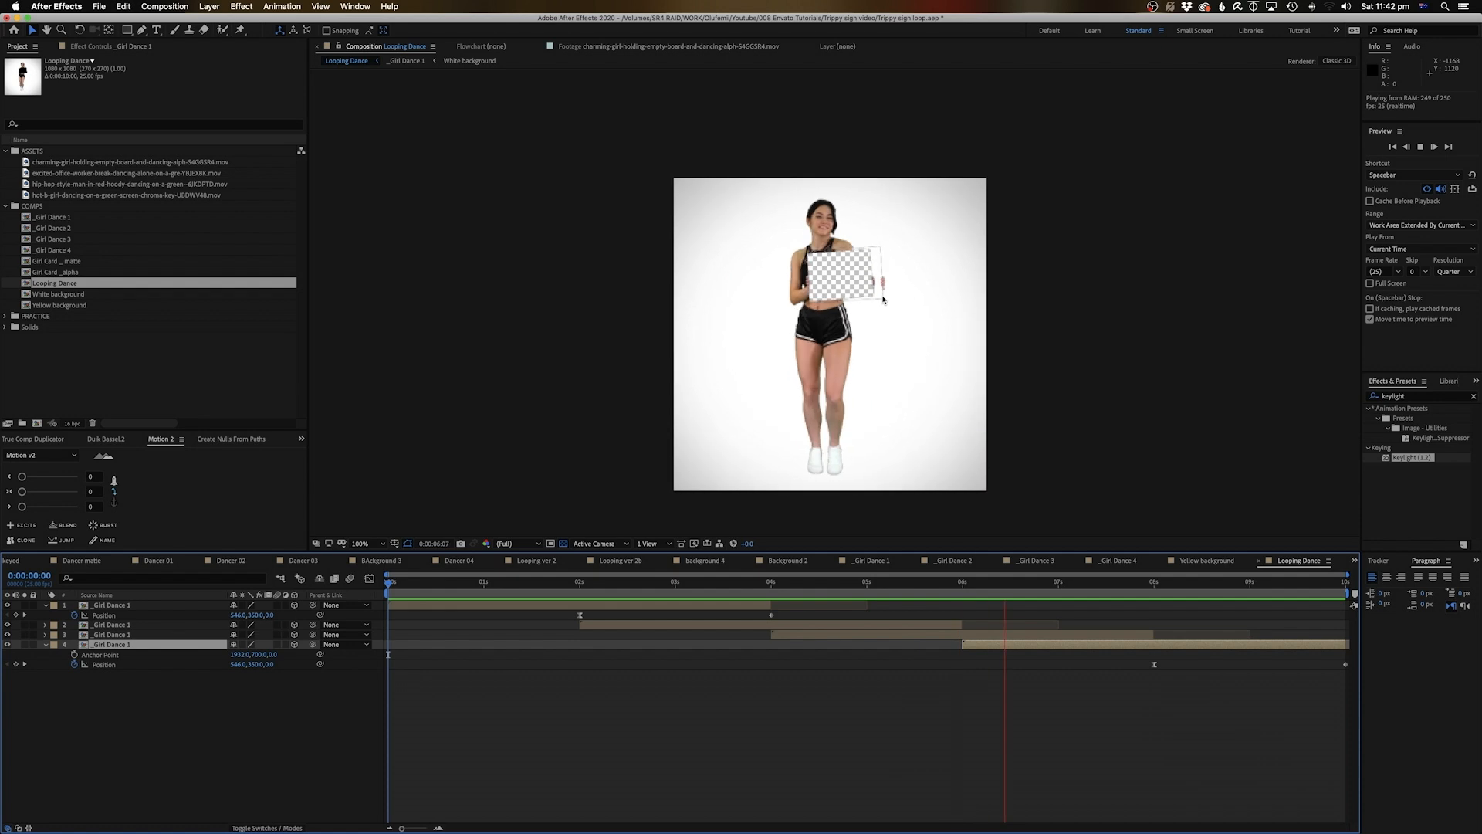
{"action": "key", "text": "space"}
{"action": "left_click", "coordinate": [586, 597]}
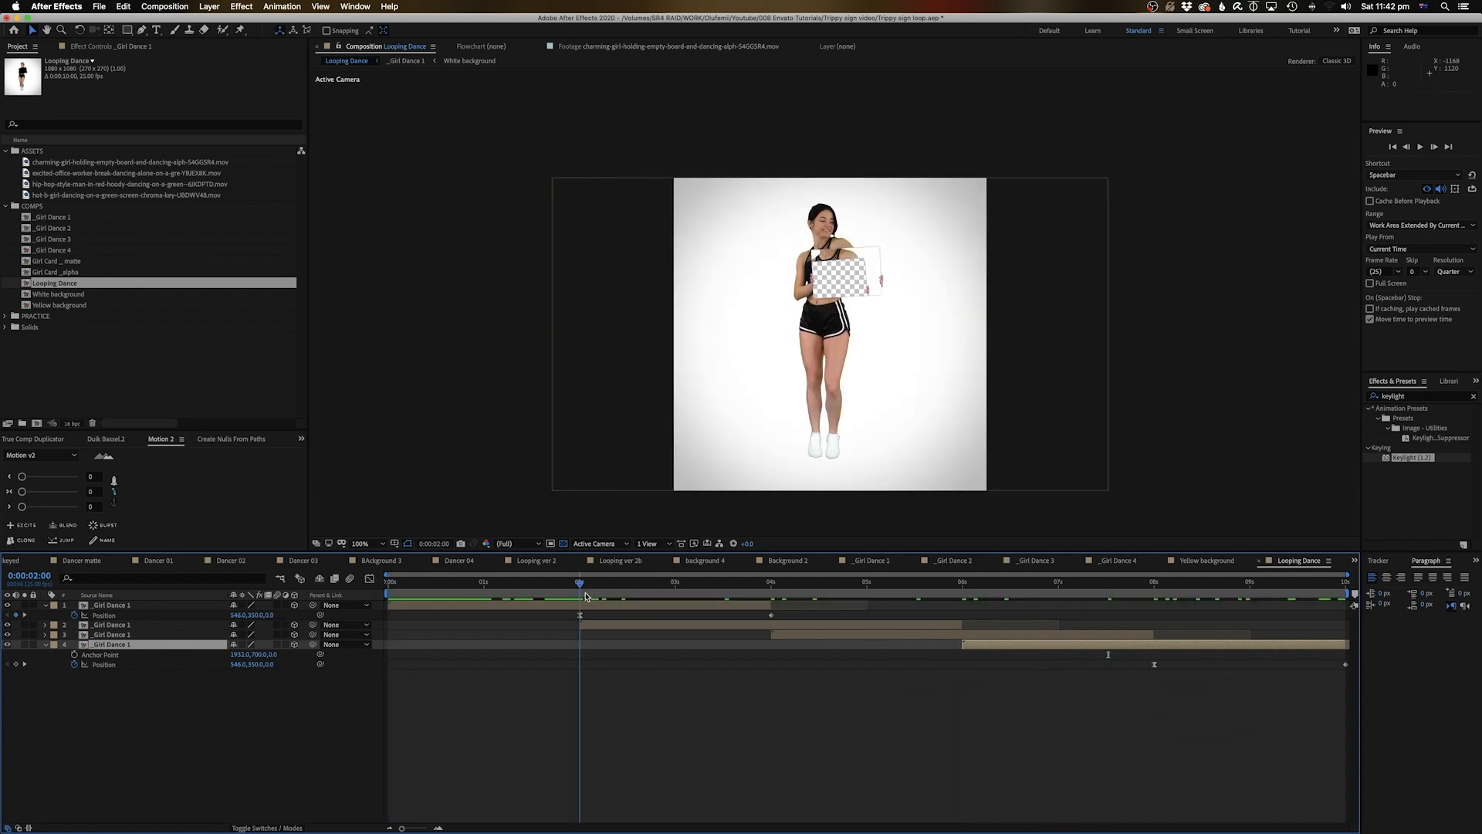
Enable Time Remapping on the second _Girl Dance 1 layer and extend its start back towards the beginning of the composition.
{"action": "right_click", "coordinate": [593, 625]}
{"action": "mouse_move", "coordinate": [664, 586]}
{"action": "left_click", "coordinate": [791, 586]}
{"action": "left_click_drag", "start_coordinate": [575, 625], "coordinate": [415, 634]}
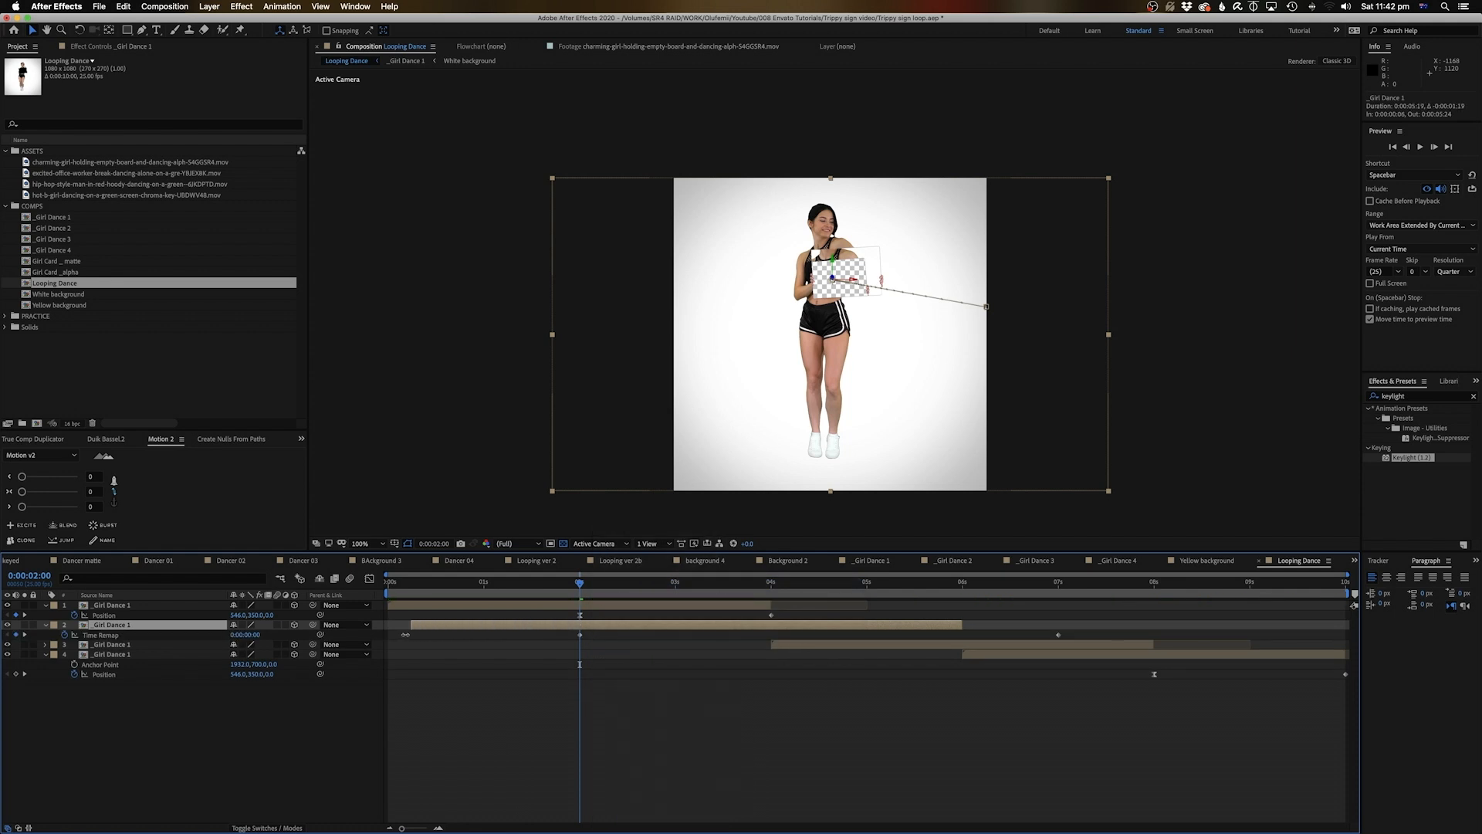
{"action": "left_click", "coordinate": [588, 635]}
{"action": "left_click", "coordinate": [591, 626]}
At 0:00:00:00, move the second _Girl Dance 1 layer sideways to Position 1278, 350, 0 and reveal its Position keyframes.
{"action": "left_click_drag", "start_coordinate": [479, 586], "coordinate": [387, 592]}
{"action": "left_click_drag", "start_coordinate": [731, 423], "coordinate": [932, 424]}
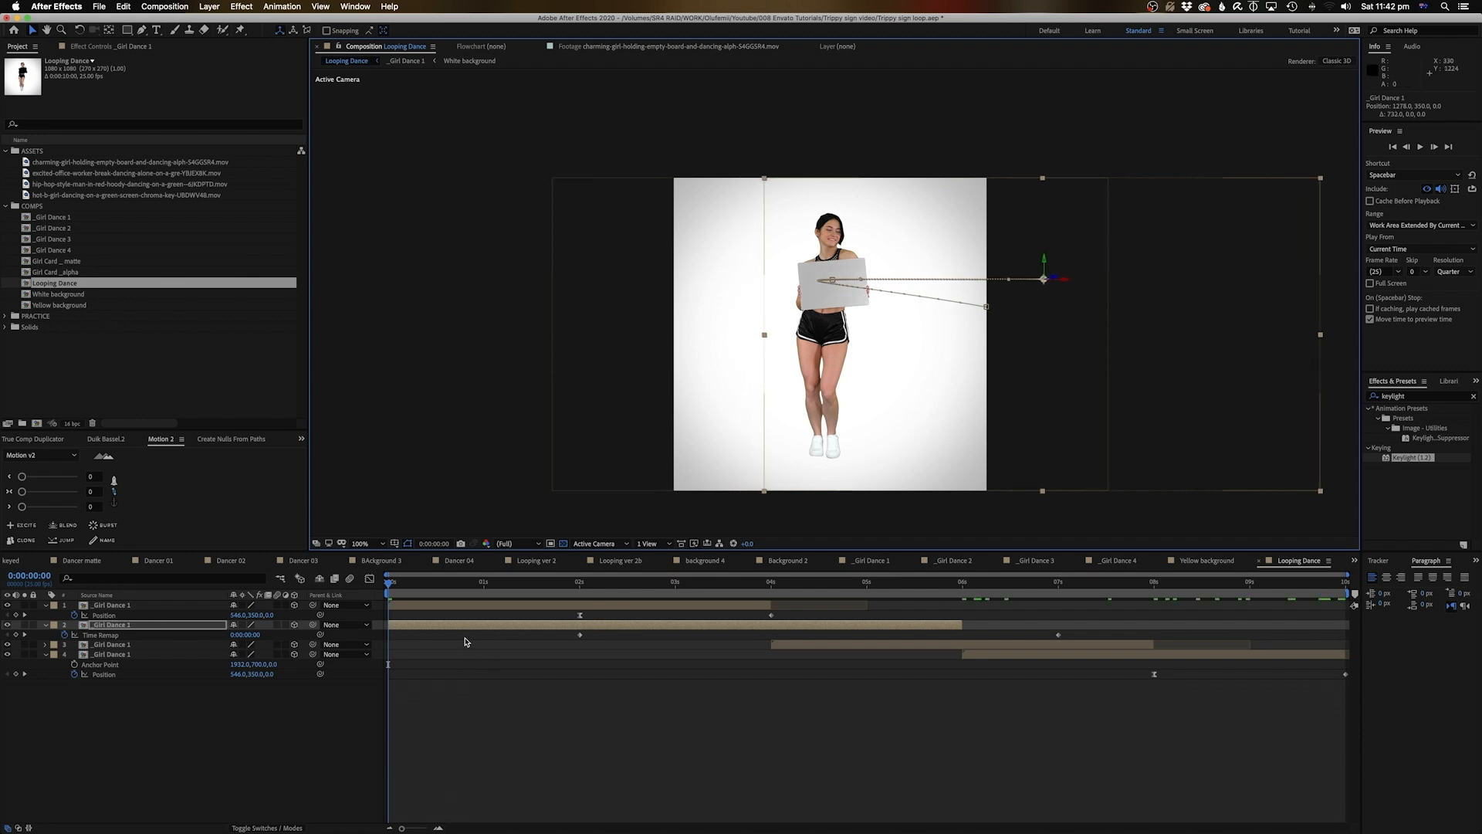
{"action": "key", "text": "p"}
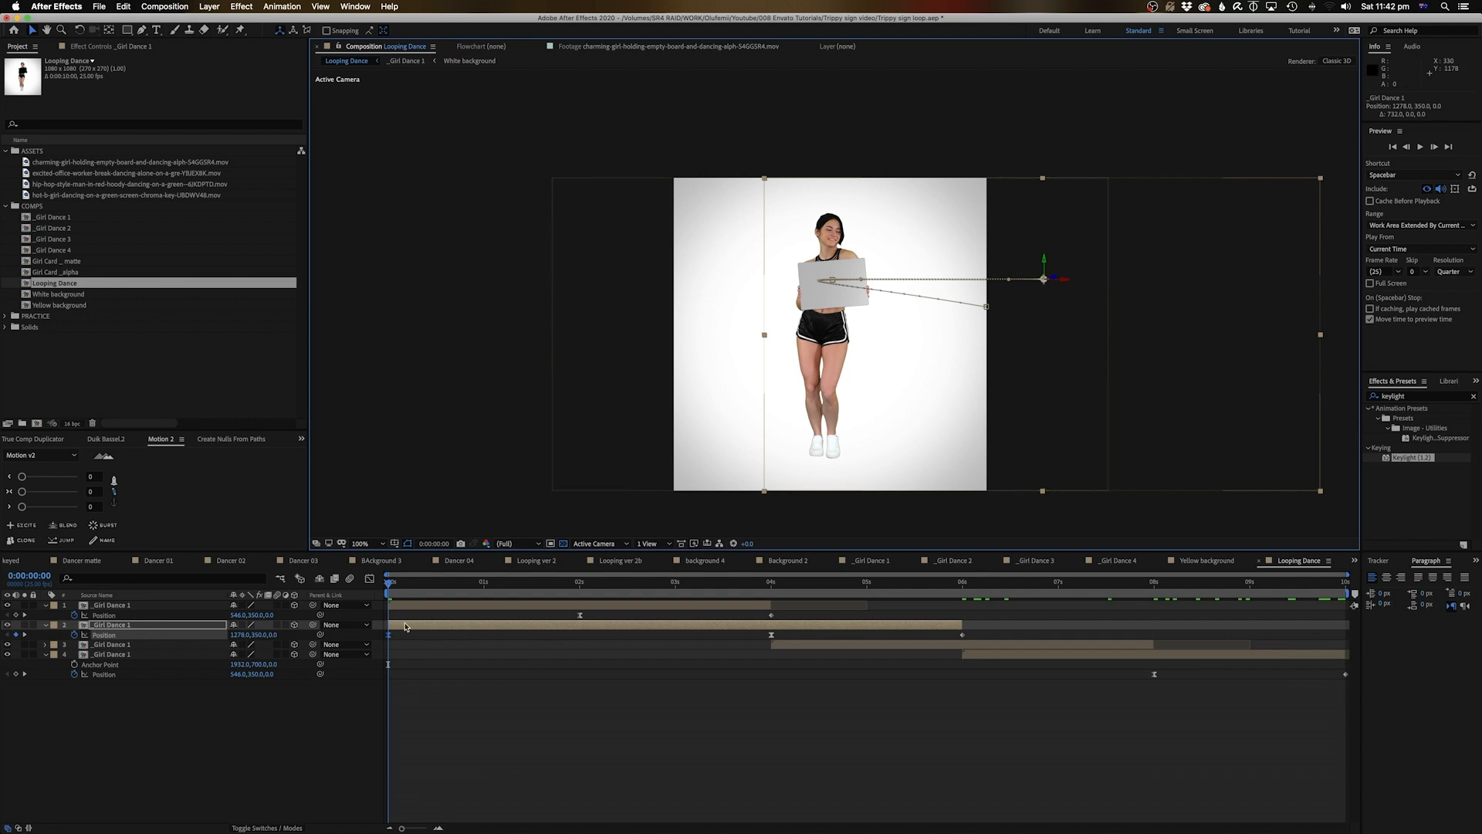
Set the spatial interpolation of all the second layer's Position keyframes to Linear and preview the movement.
{"action": "mouse_move", "coordinate": [389, 637]}
{"action": "left_click", "coordinate": [389, 636]}
{"action": "left_click_drag", "start_coordinate": [990, 634], "coordinate": [386, 643]}
{"action": "right_click", "coordinate": [387, 636]}
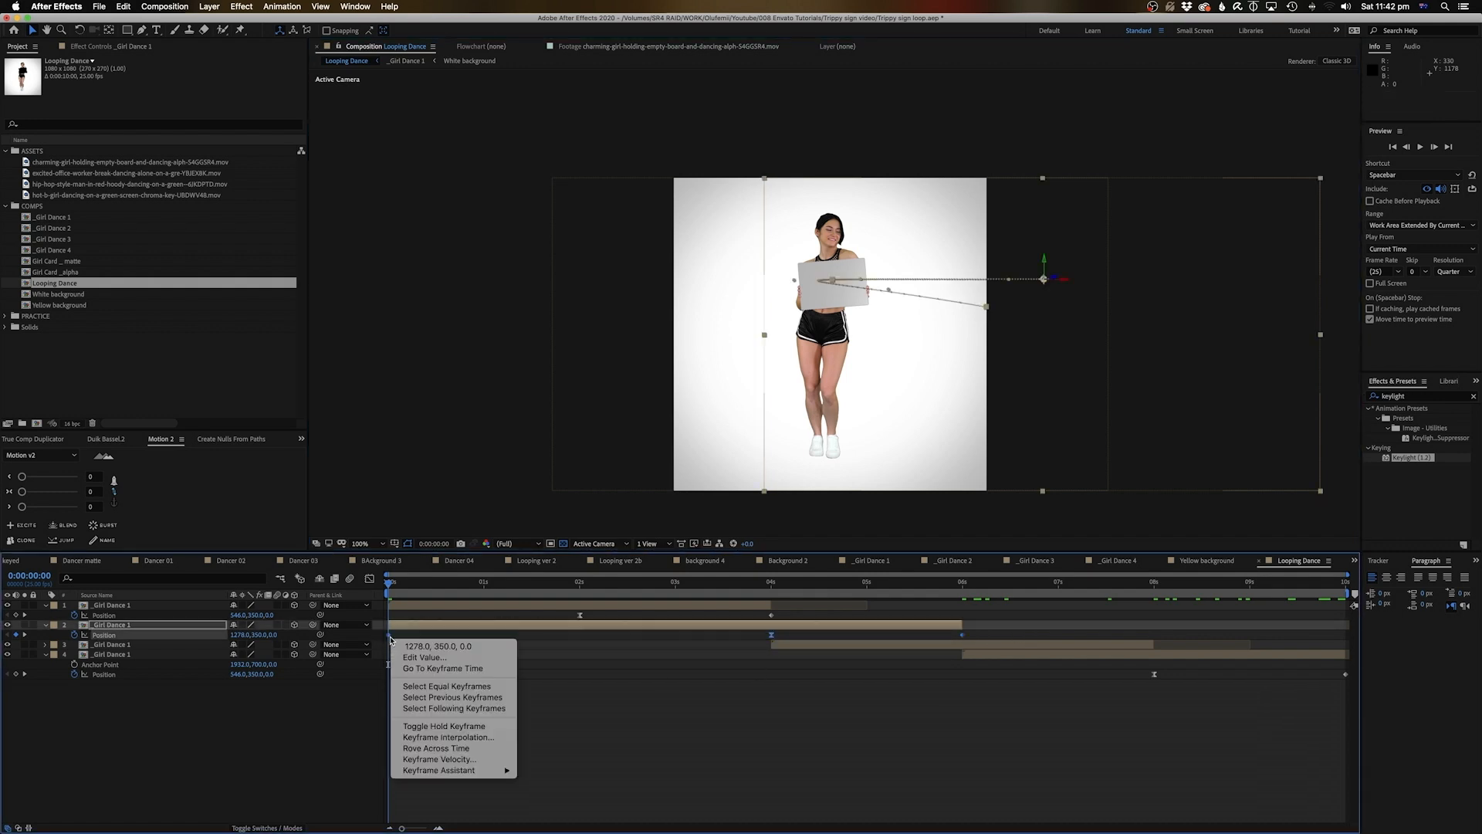
{"action": "left_click", "coordinate": [460, 735]}
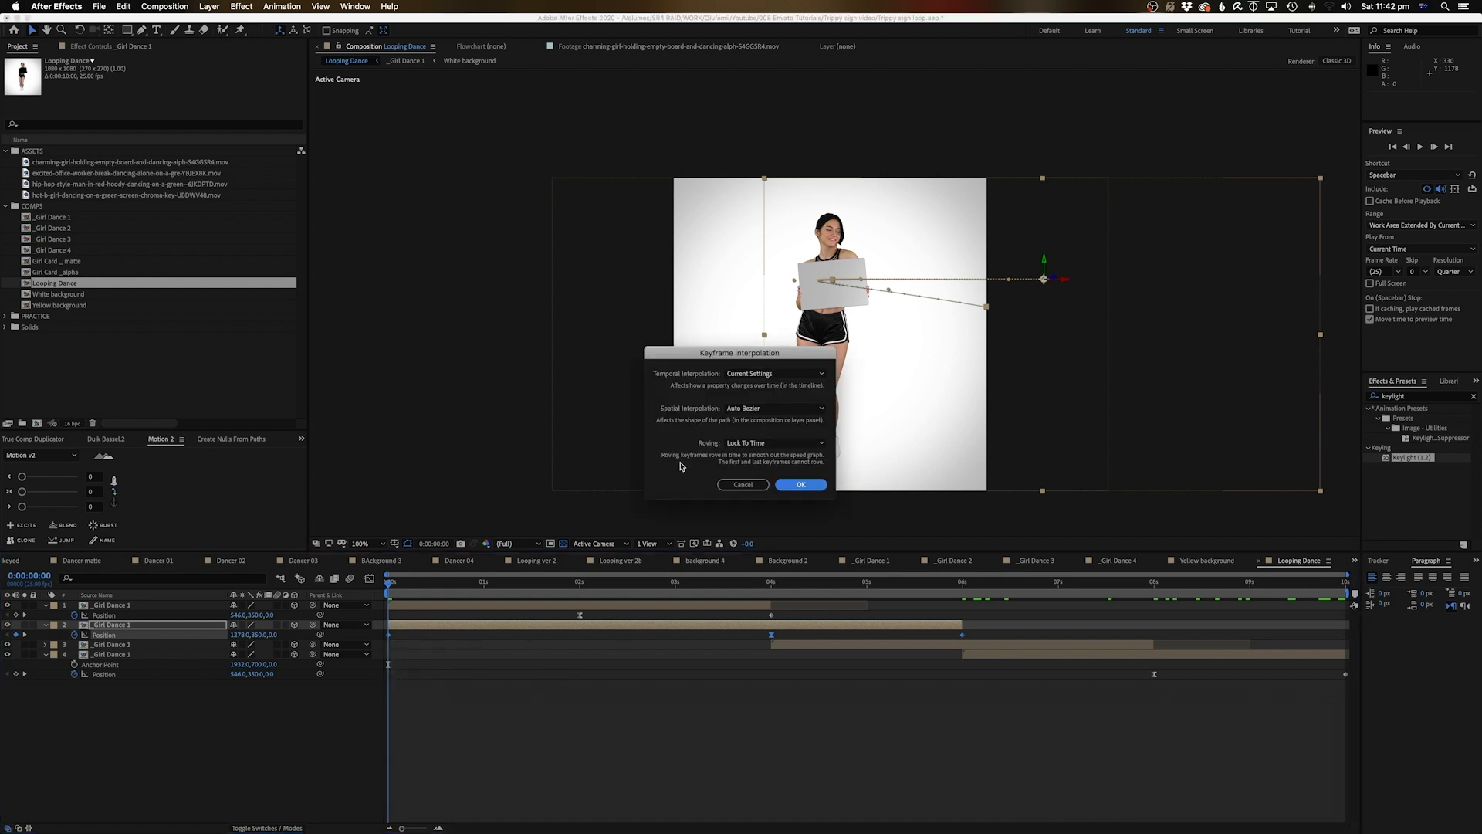
{"action": "left_click", "coordinate": [750, 409]}
{"action": "left_click", "coordinate": [754, 431]}
{"action": "left_click", "coordinate": [797, 484]}
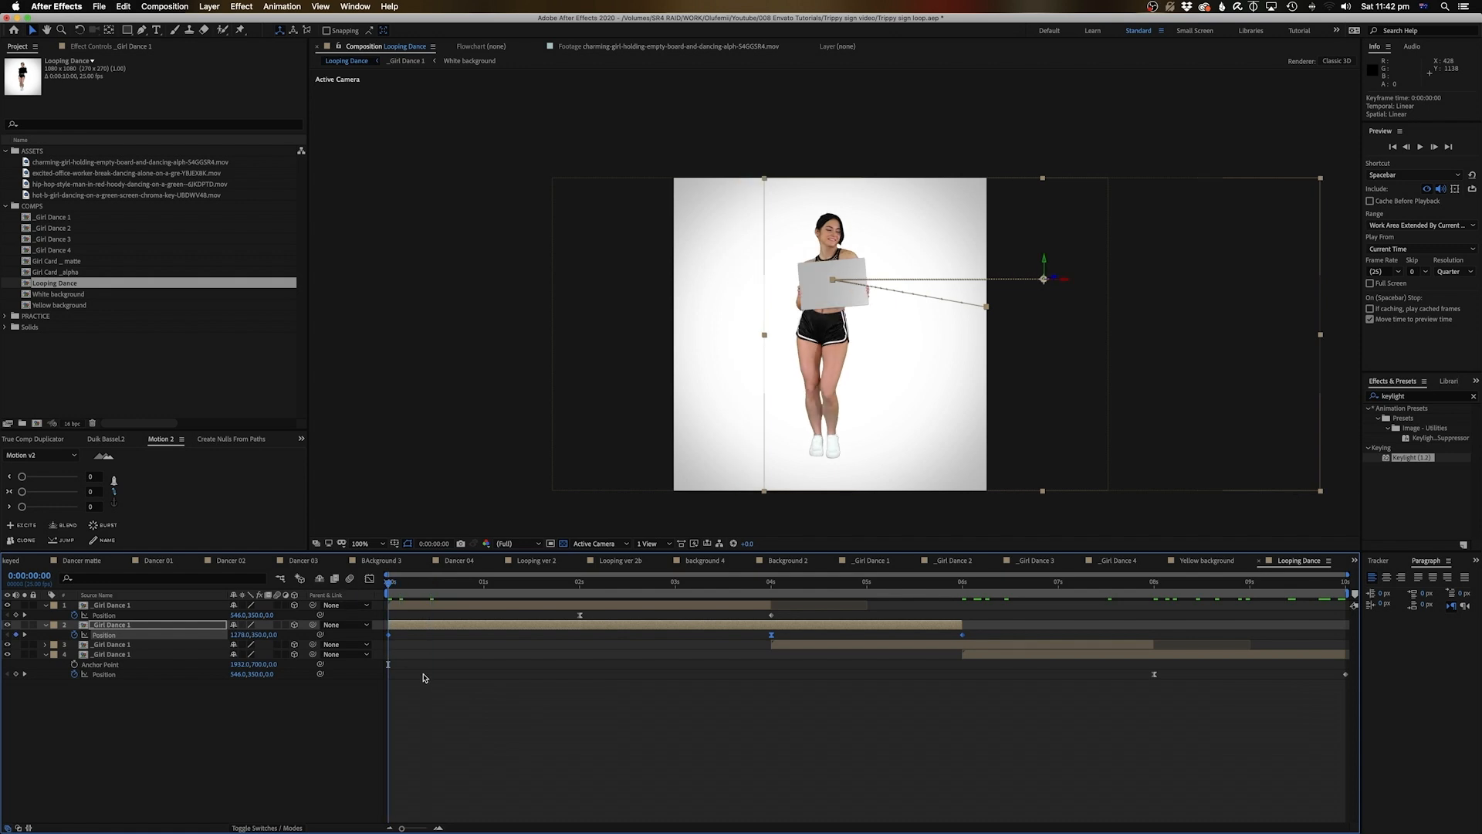
{"action": "key", "text": "space"}
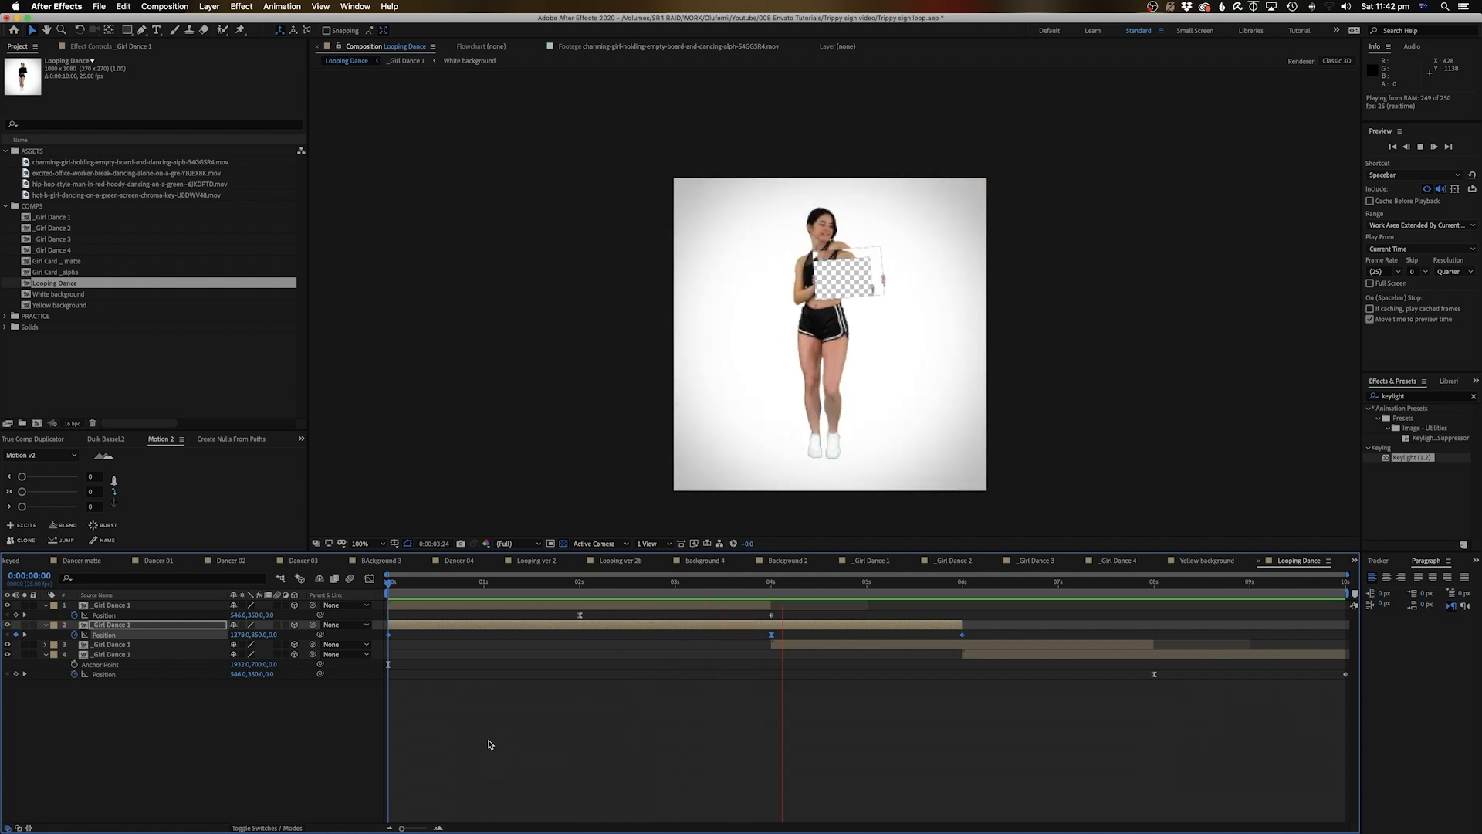
{"action": "key", "text": "space"}
Enable Time Remapping on the third _Girl Dance 1 layer and extend its start back to about 0:00:02:00.
{"action": "right_click", "coordinate": [803, 647]}
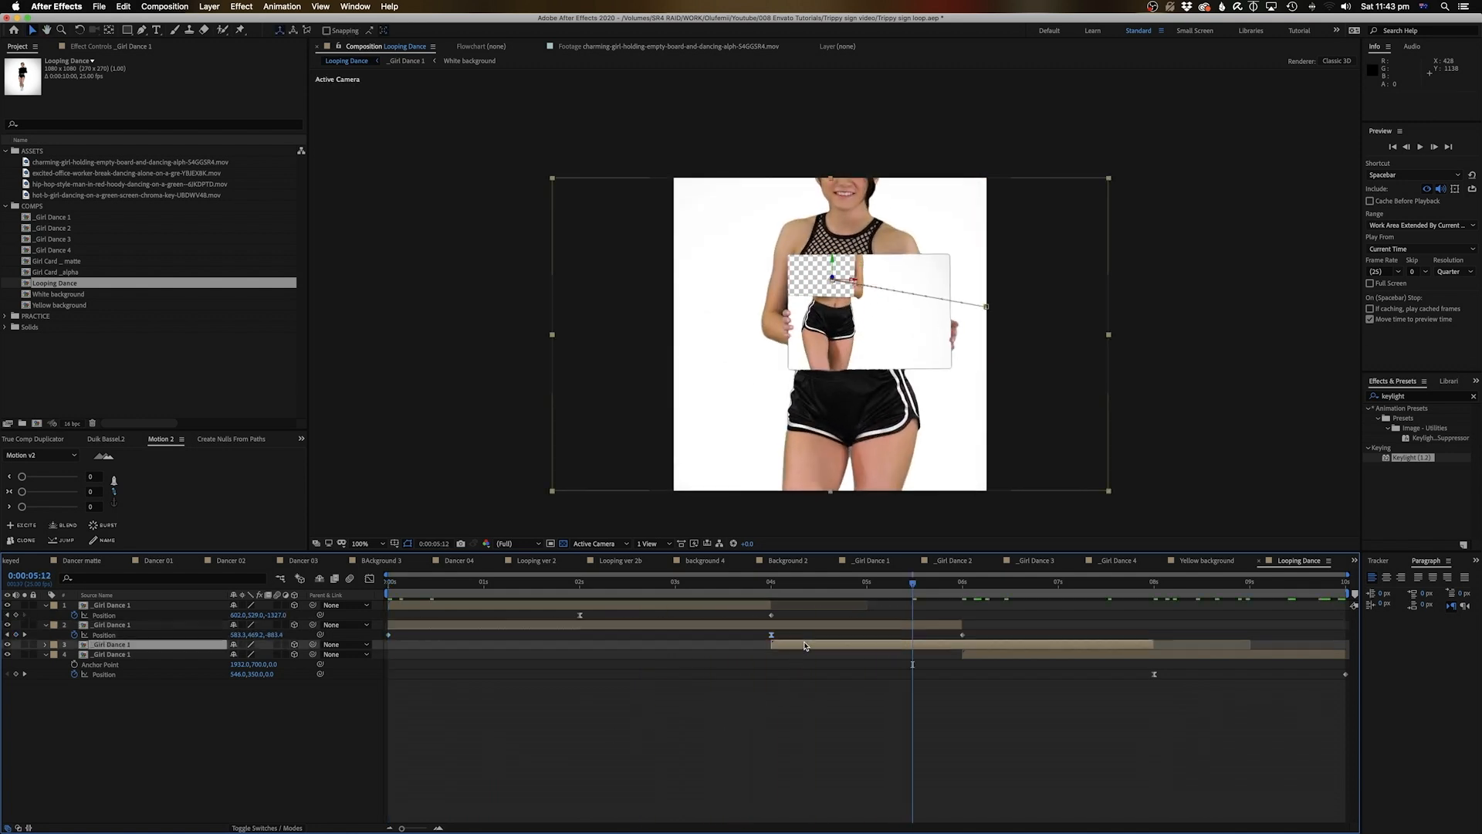
{"action": "mouse_move", "coordinate": [823, 585]}
{"action": "left_click", "coordinate": [980, 587]}
{"action": "left_click_drag", "start_coordinate": [769, 647], "coordinate": [581, 653]}
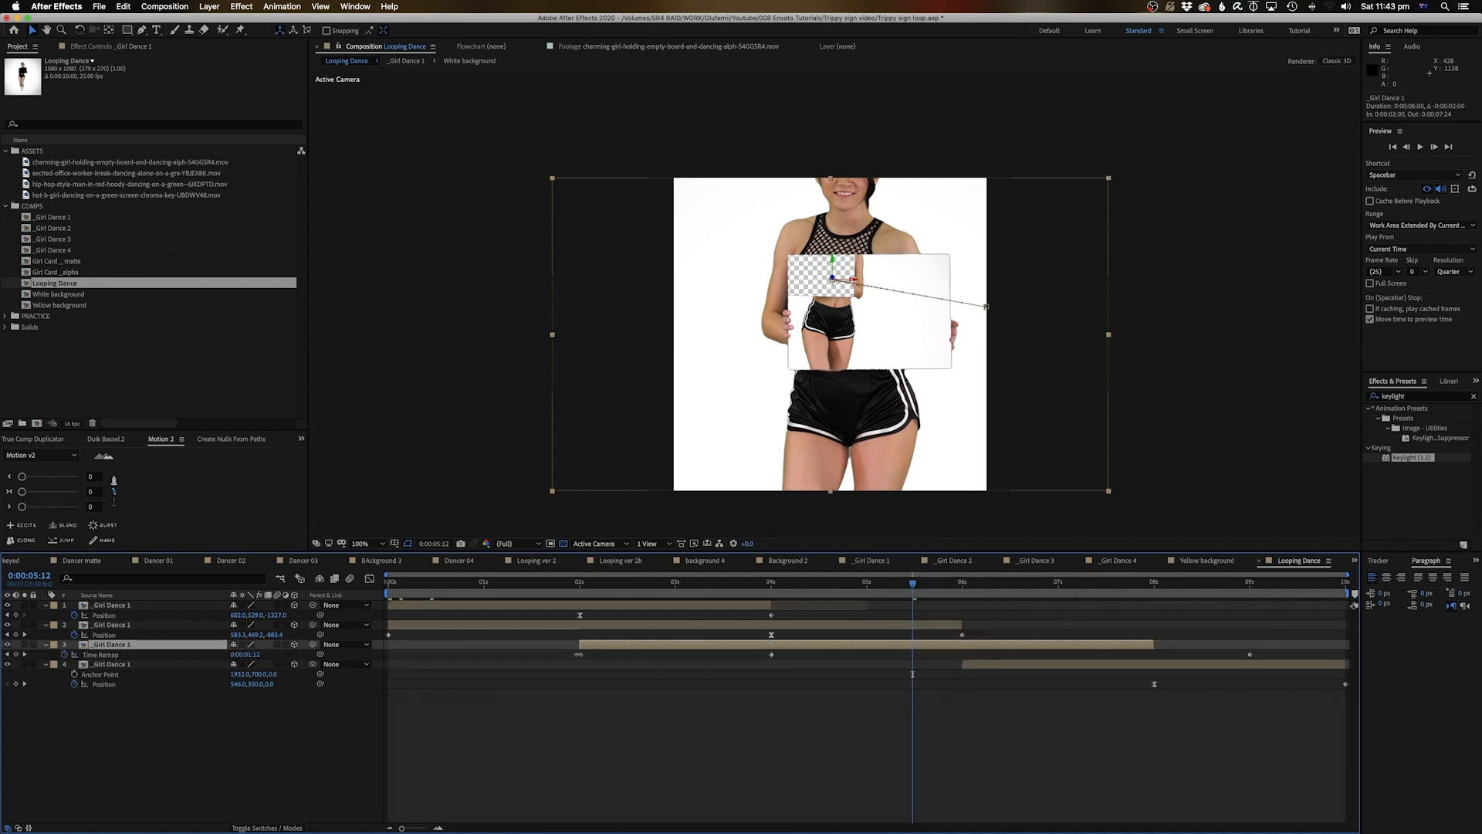
{"action": "mouse_move", "coordinate": [603, 586]}
{"action": "left_mouse_down"}
{"action": "mouse_move", "coordinate": [668, 588]}
{"action": "mouse_move", "coordinate": [581, 596]}
{"action": "mouse_move", "coordinate": [590, 608]}
{"action": "left_mouse_up"}
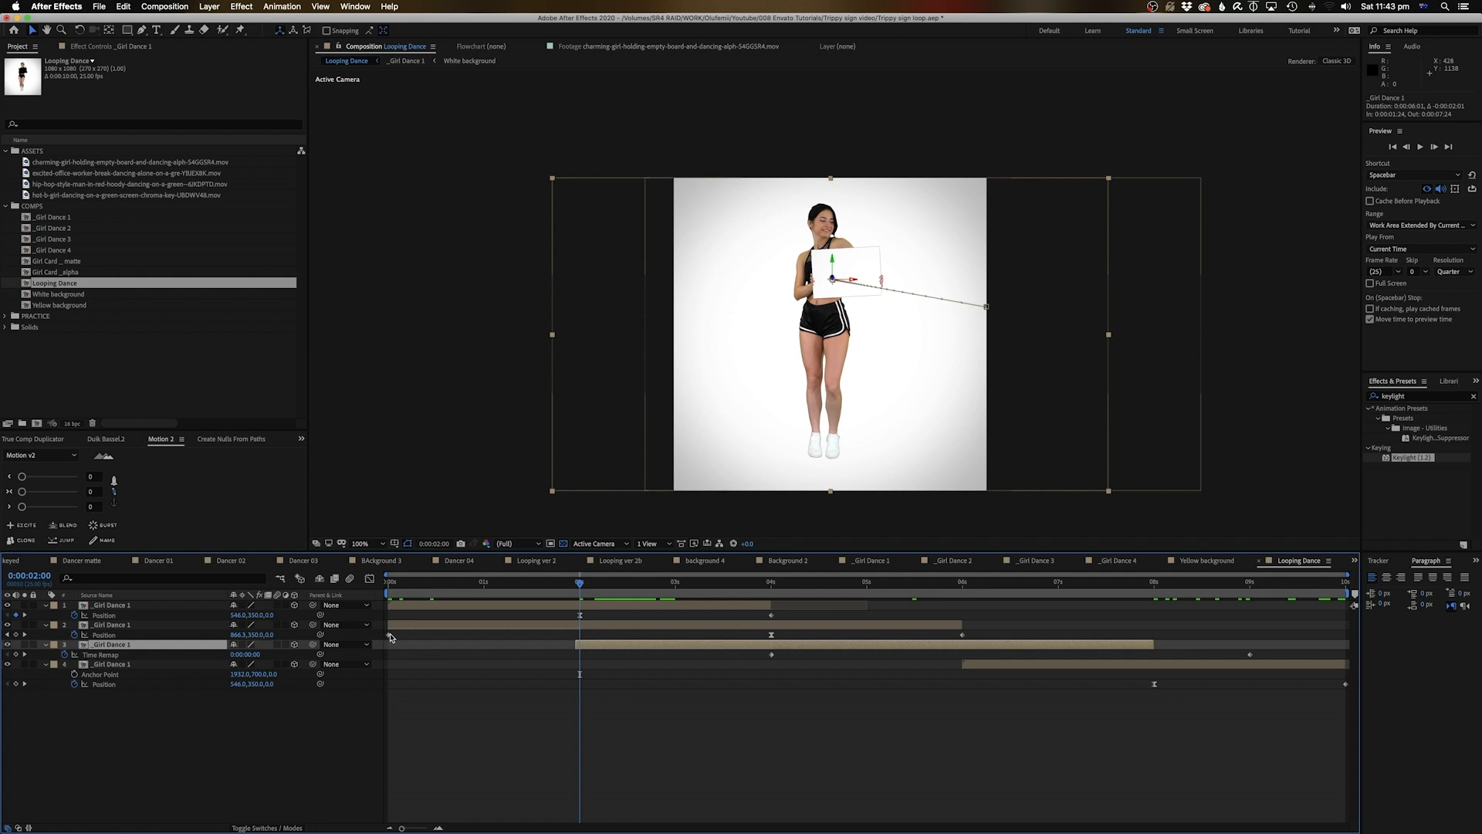
Copy the second layer's first Position keyframe to the third layer at 0:00:02:00 and preview the transition.
{"action": "left_click", "coordinate": [388, 635]}
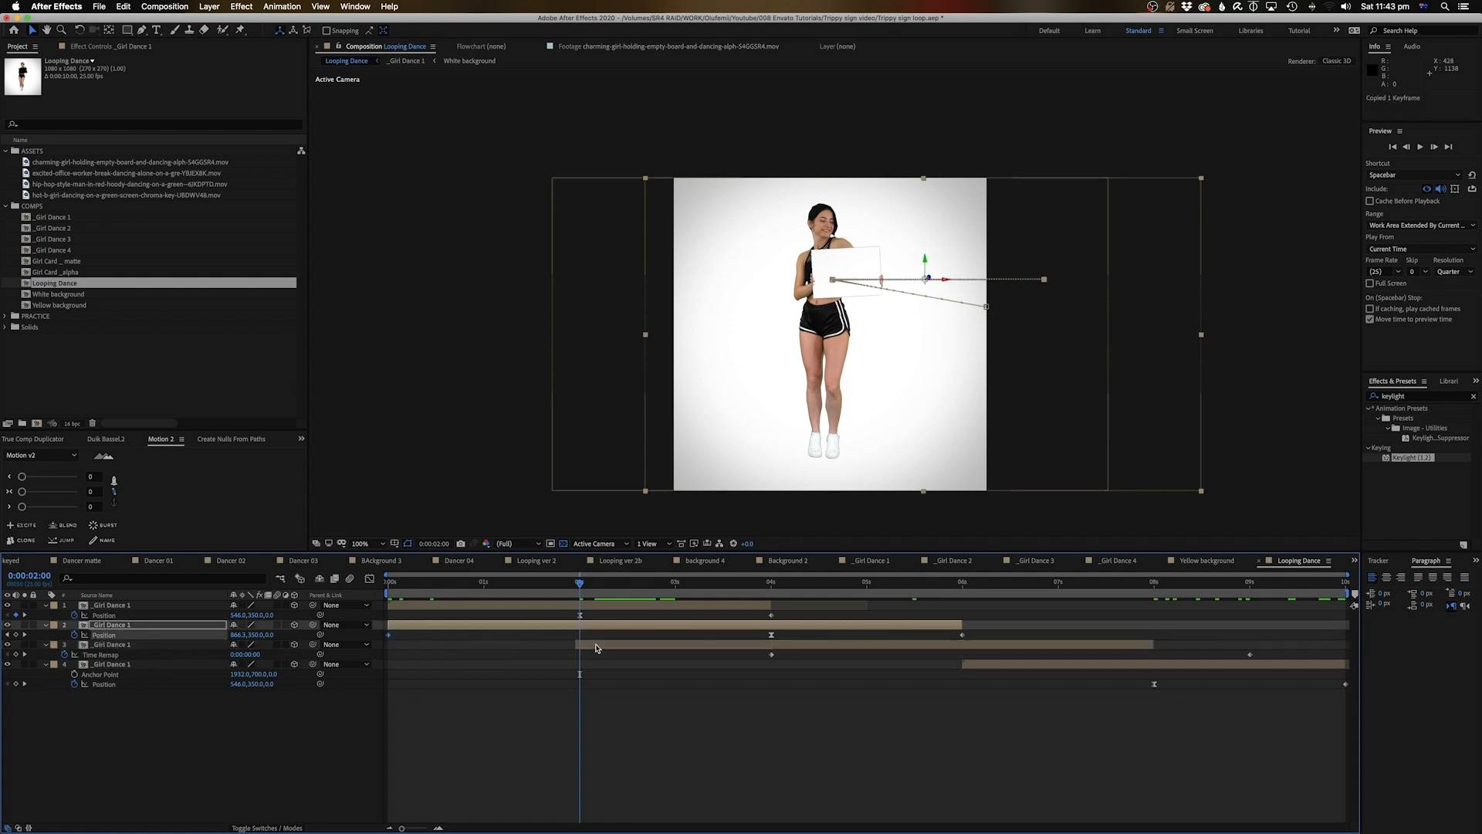
{"action": "left_click", "coordinate": [596, 647]}
{"action": "key", "text": "p"}
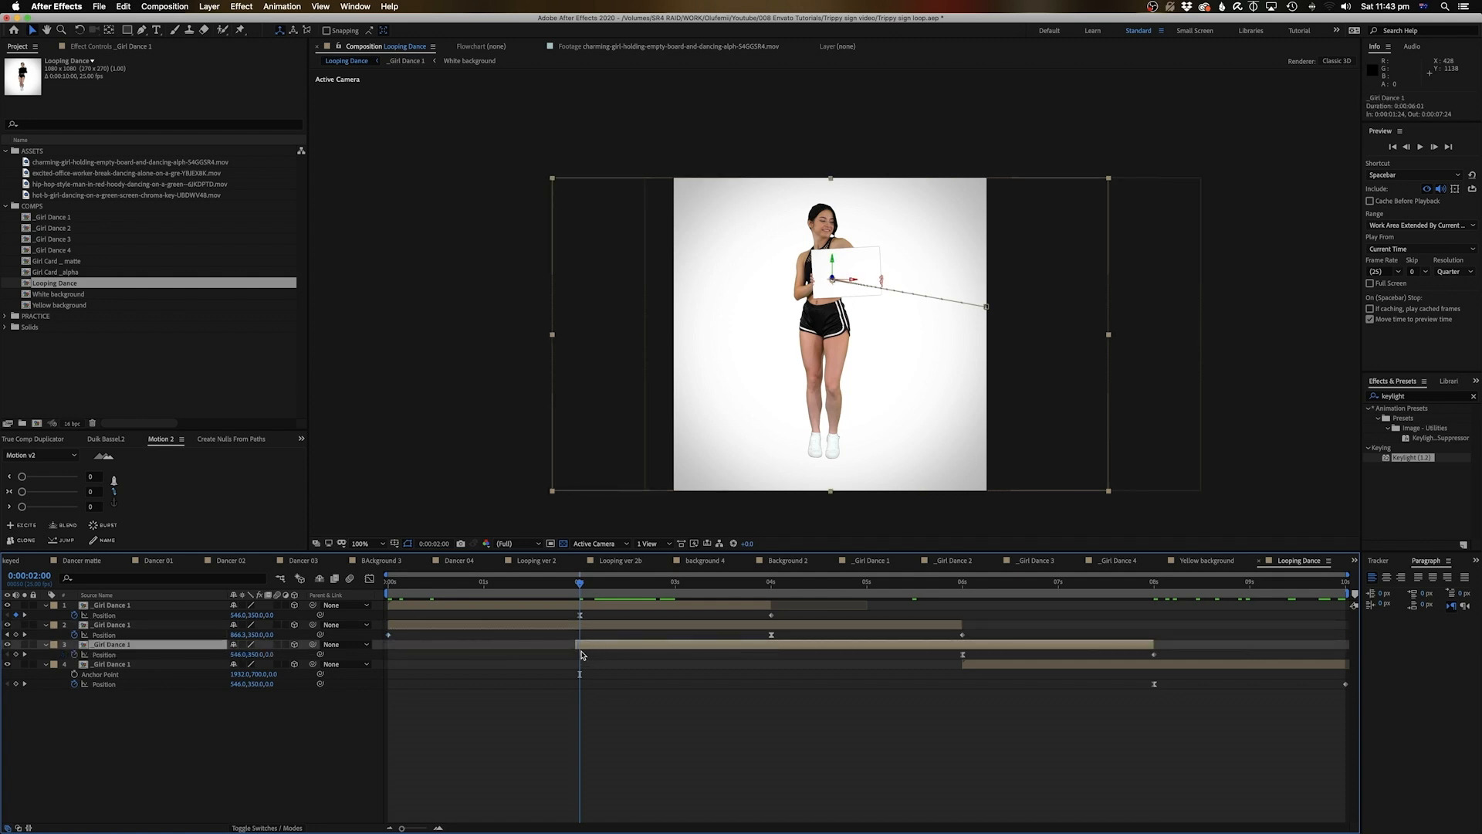
{"action": "key", "text": "super+v"}
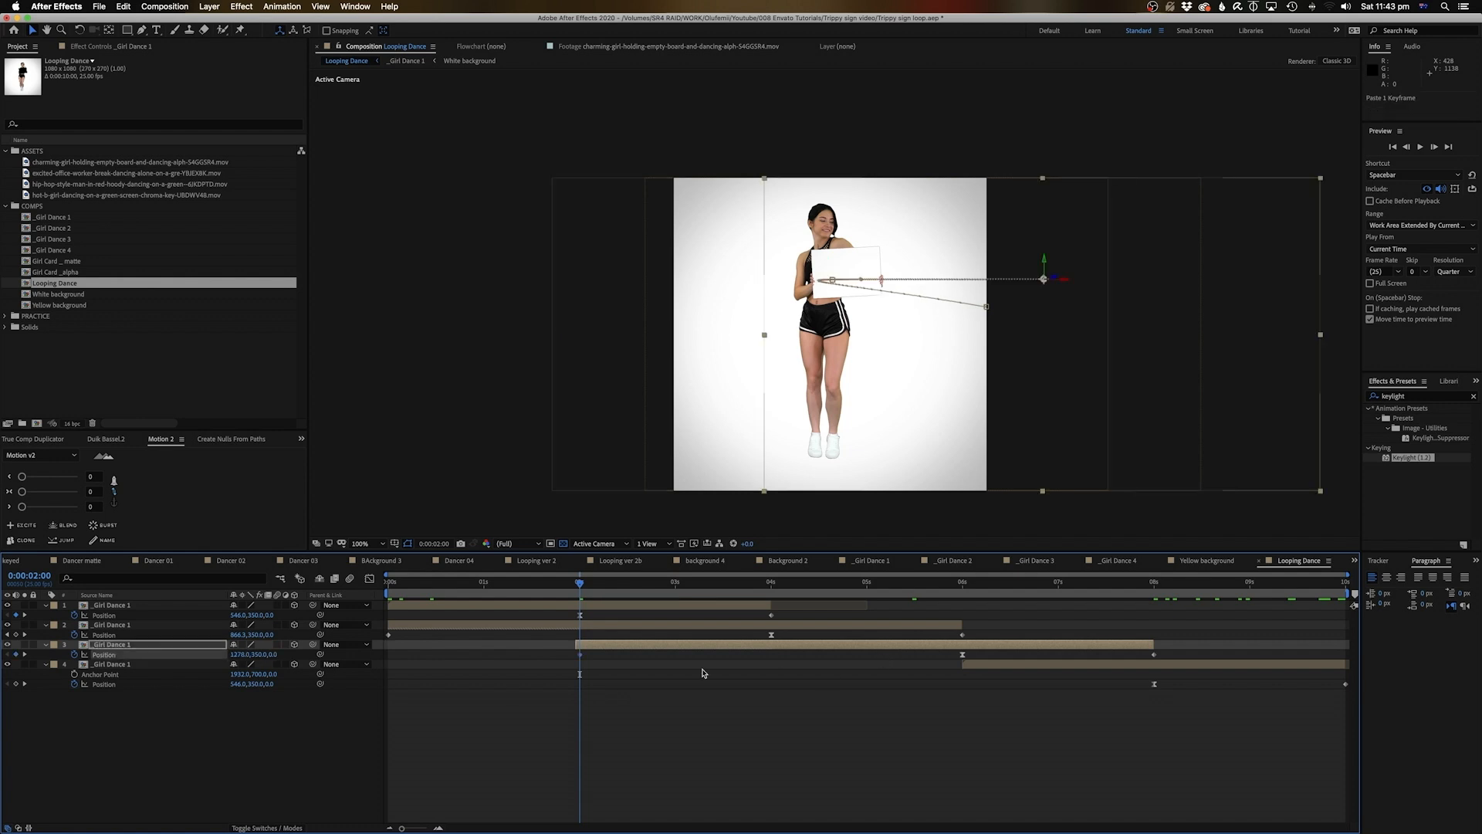
{"action": "left_click", "coordinate": [627, 585]}
{"action": "key", "text": "space"}
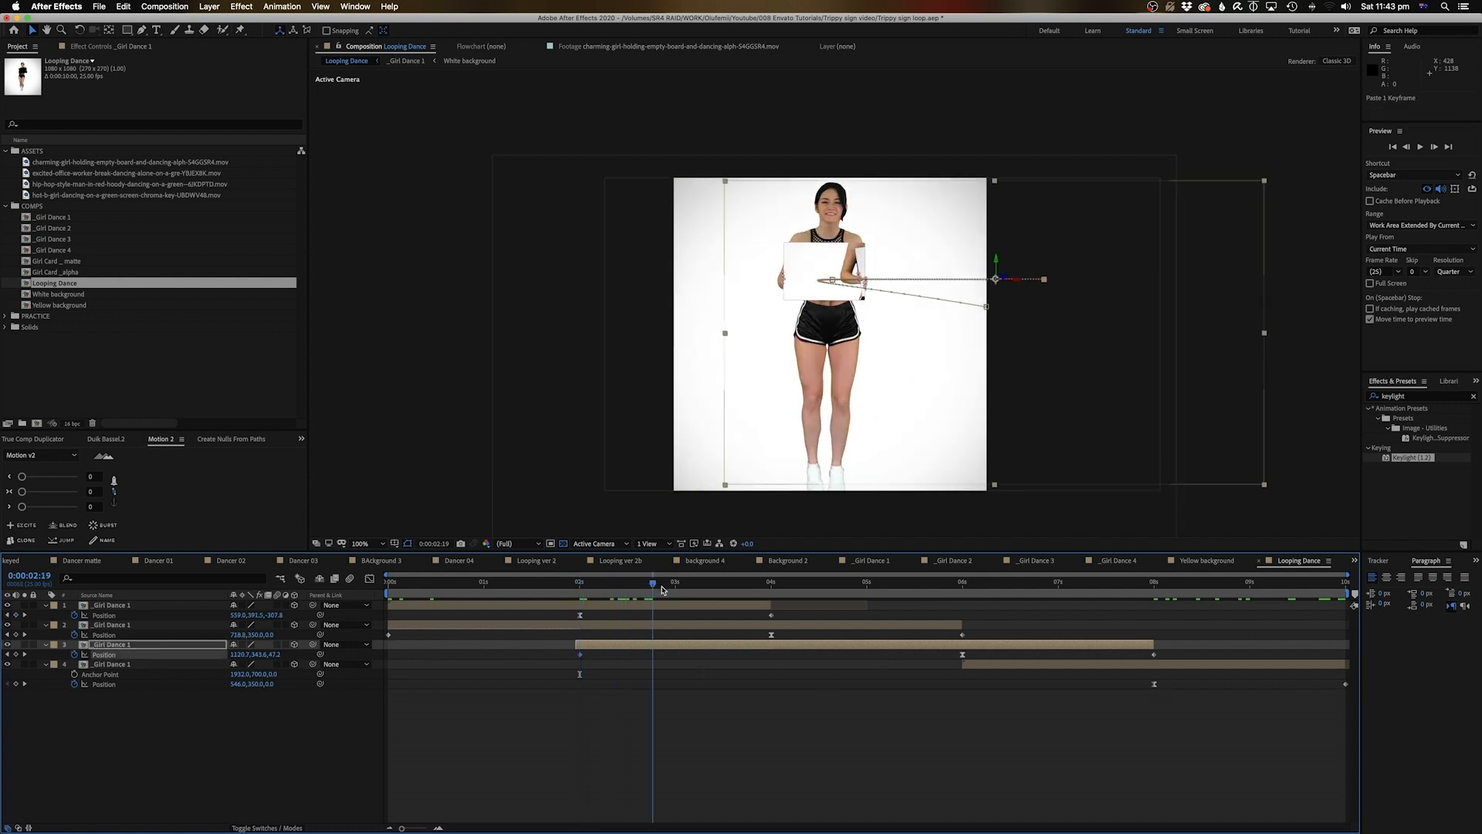
{"action": "key", "text": "j"}
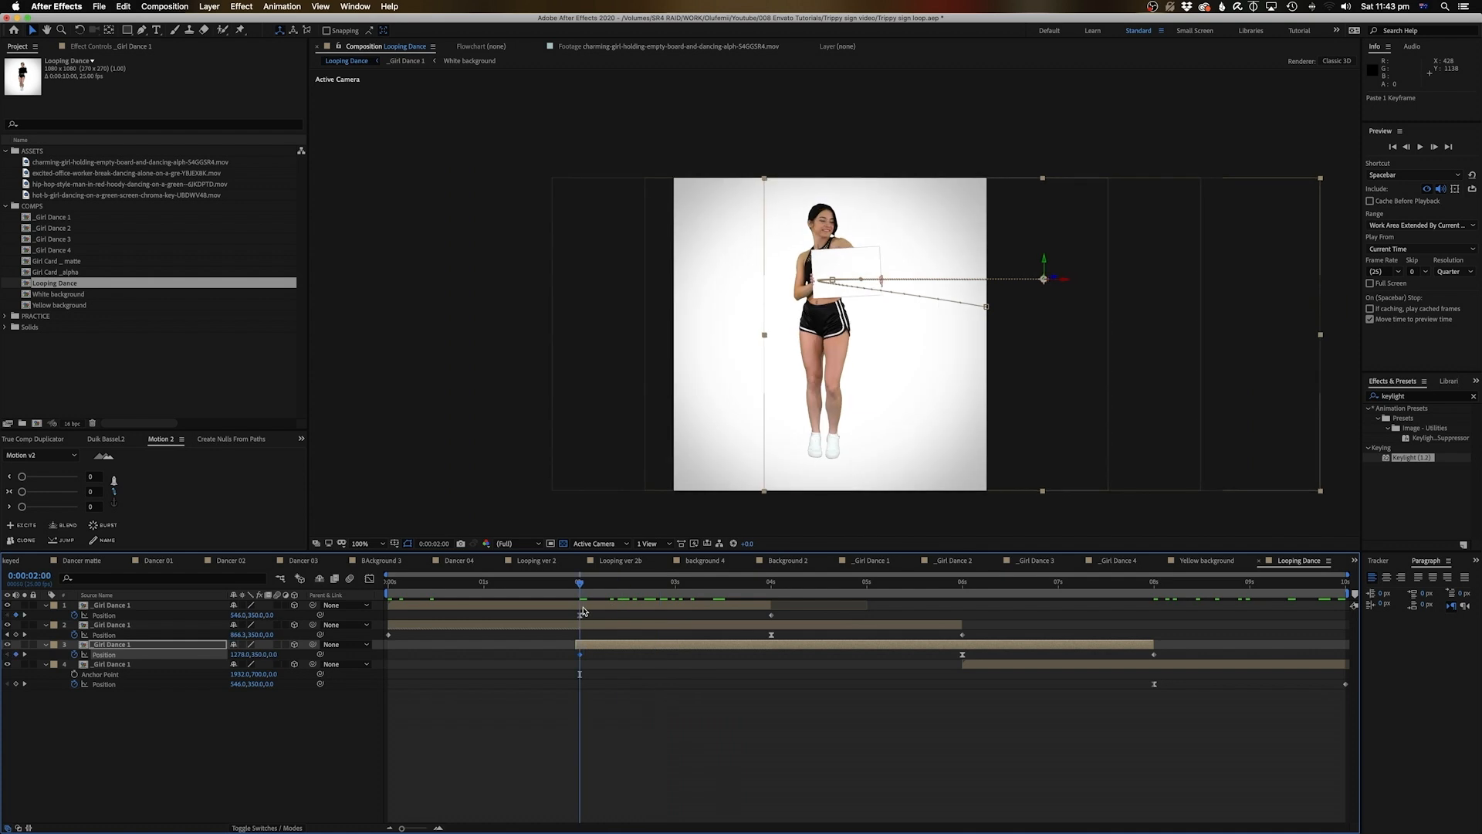
{"action": "key", "text": "space"}
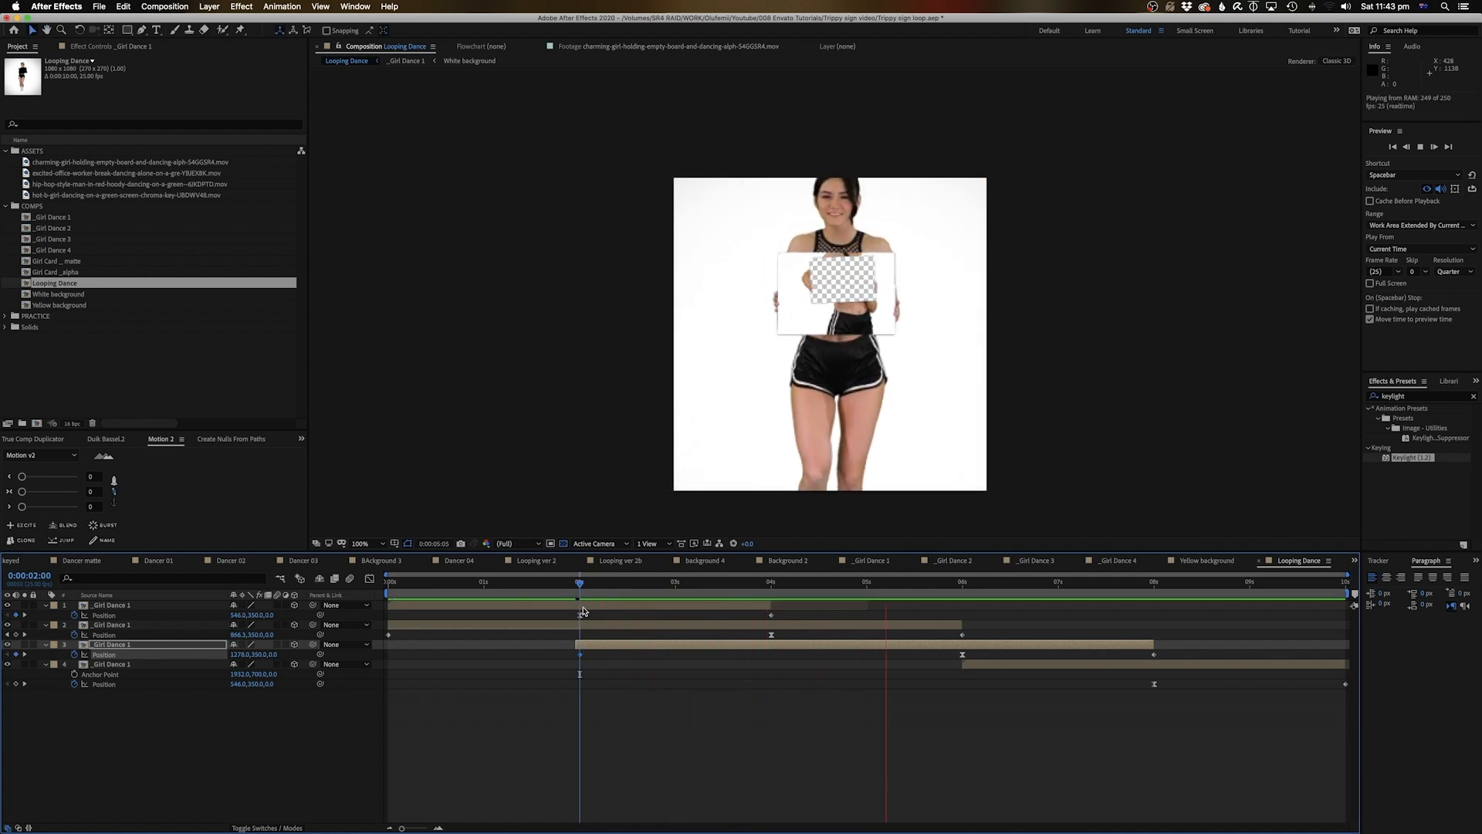
Enable Time Remapping on the fourth _Girl Dance 1 layer and extend its start back to 0:00:04:00.
{"action": "left_click", "coordinate": [974, 666]}
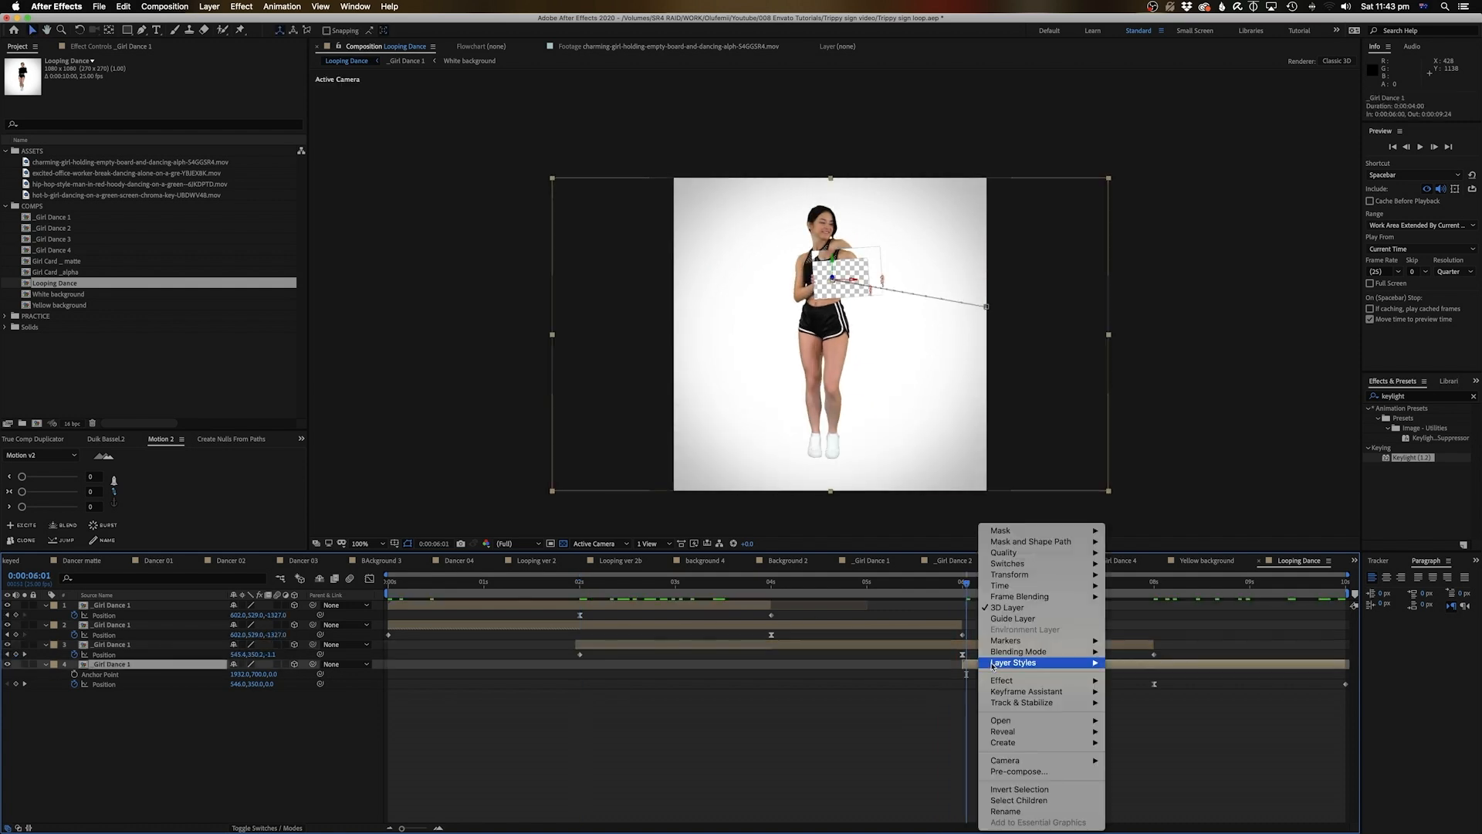
{"action": "right_click", "coordinate": [977, 666]}
{"action": "mouse_move", "coordinate": [1004, 585]}
{"action": "left_click", "coordinate": [1151, 586]}
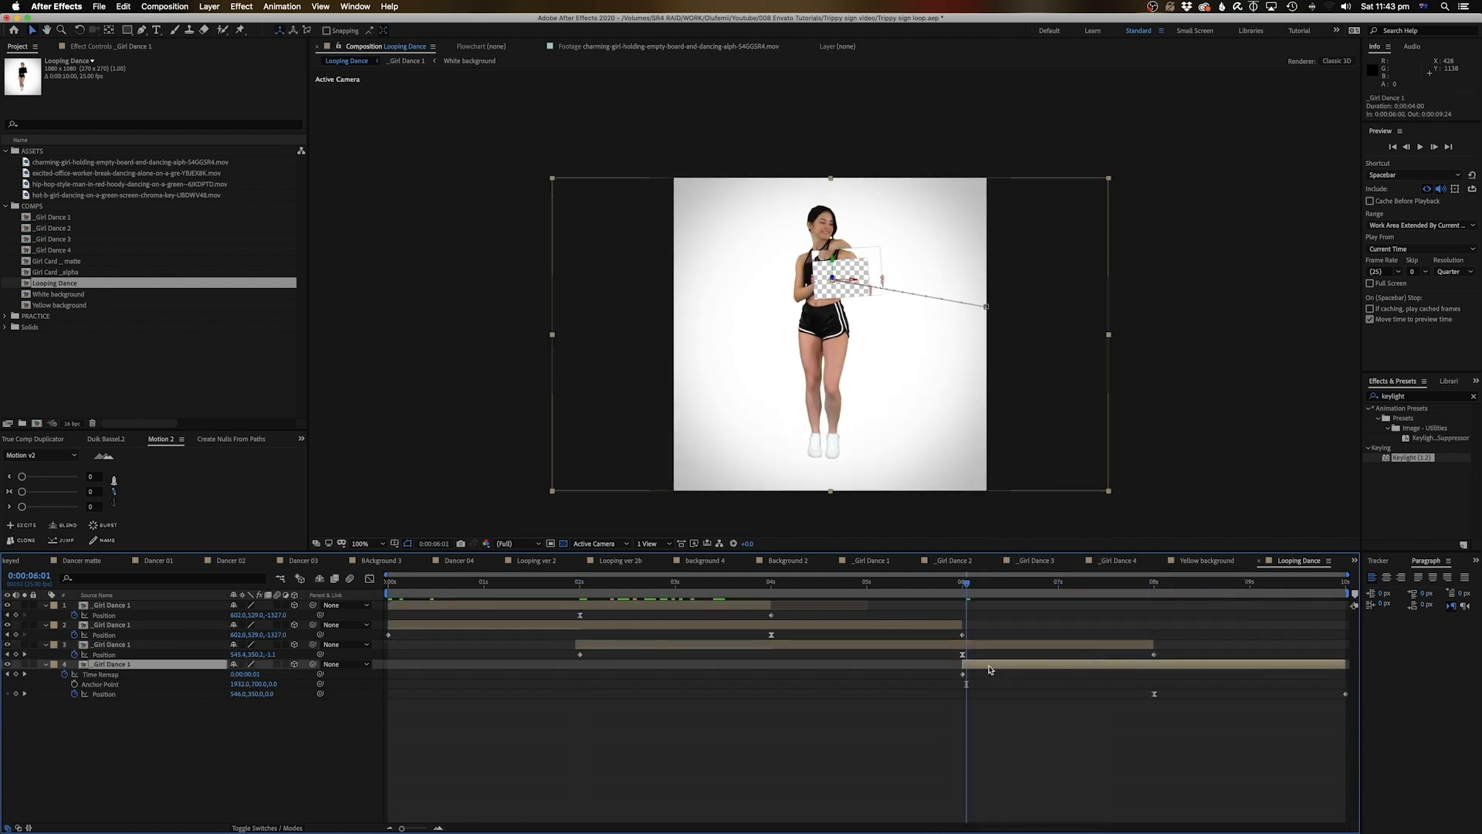
{"action": "left_click_drag", "start_coordinate": [960, 664], "coordinate": [770, 664]}
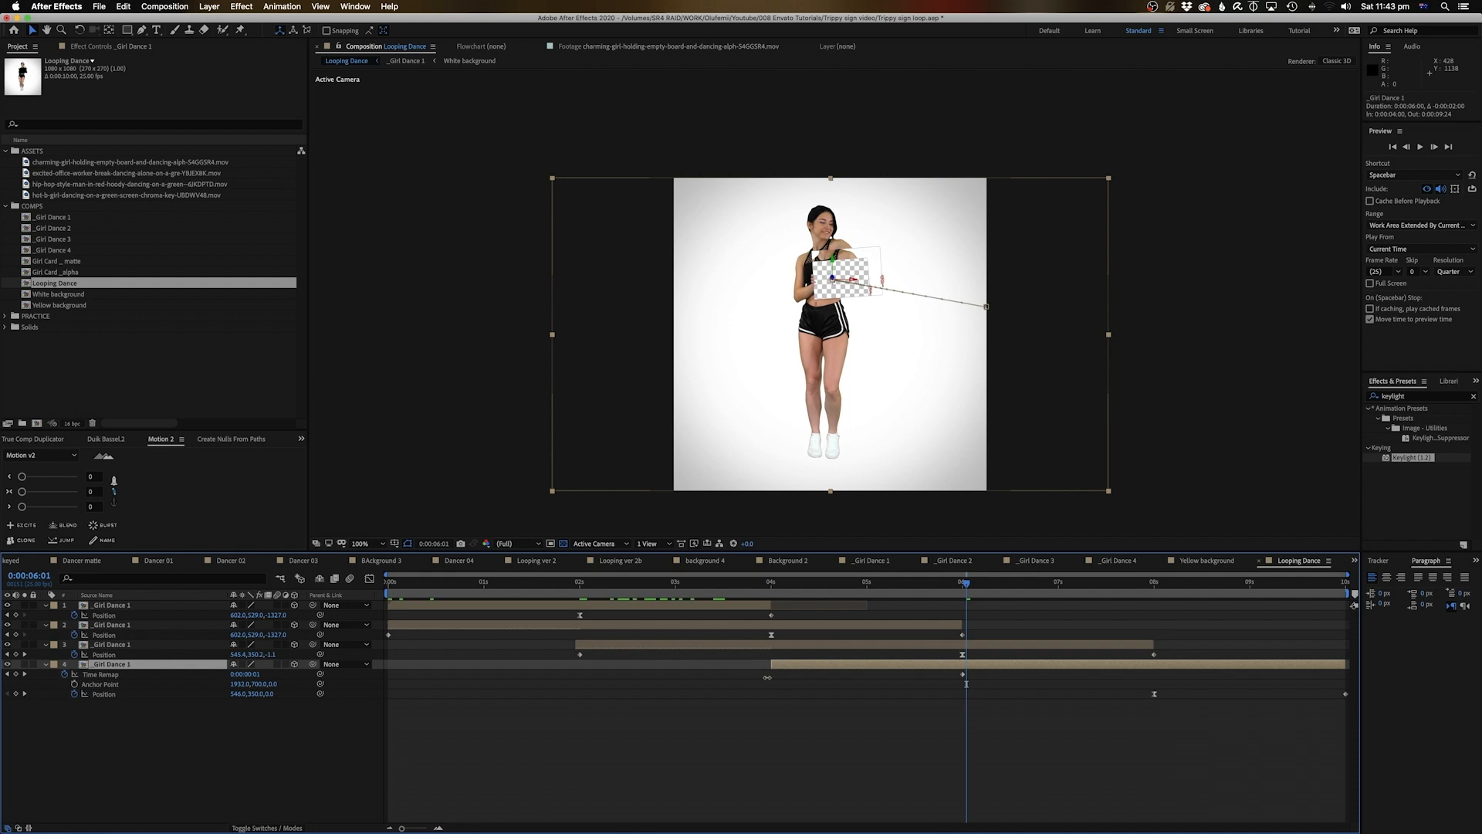
Copy the third layer's first Position keyframe to the fourth layer at 0:00:04:00.
{"action": "left_click", "coordinate": [580, 655]}
{"action": "key", "text": "super+c"}
{"action": "left_click_drag", "start_coordinate": [798, 584], "coordinate": [770, 599]}
{"action": "left_click", "coordinate": [782, 664]}
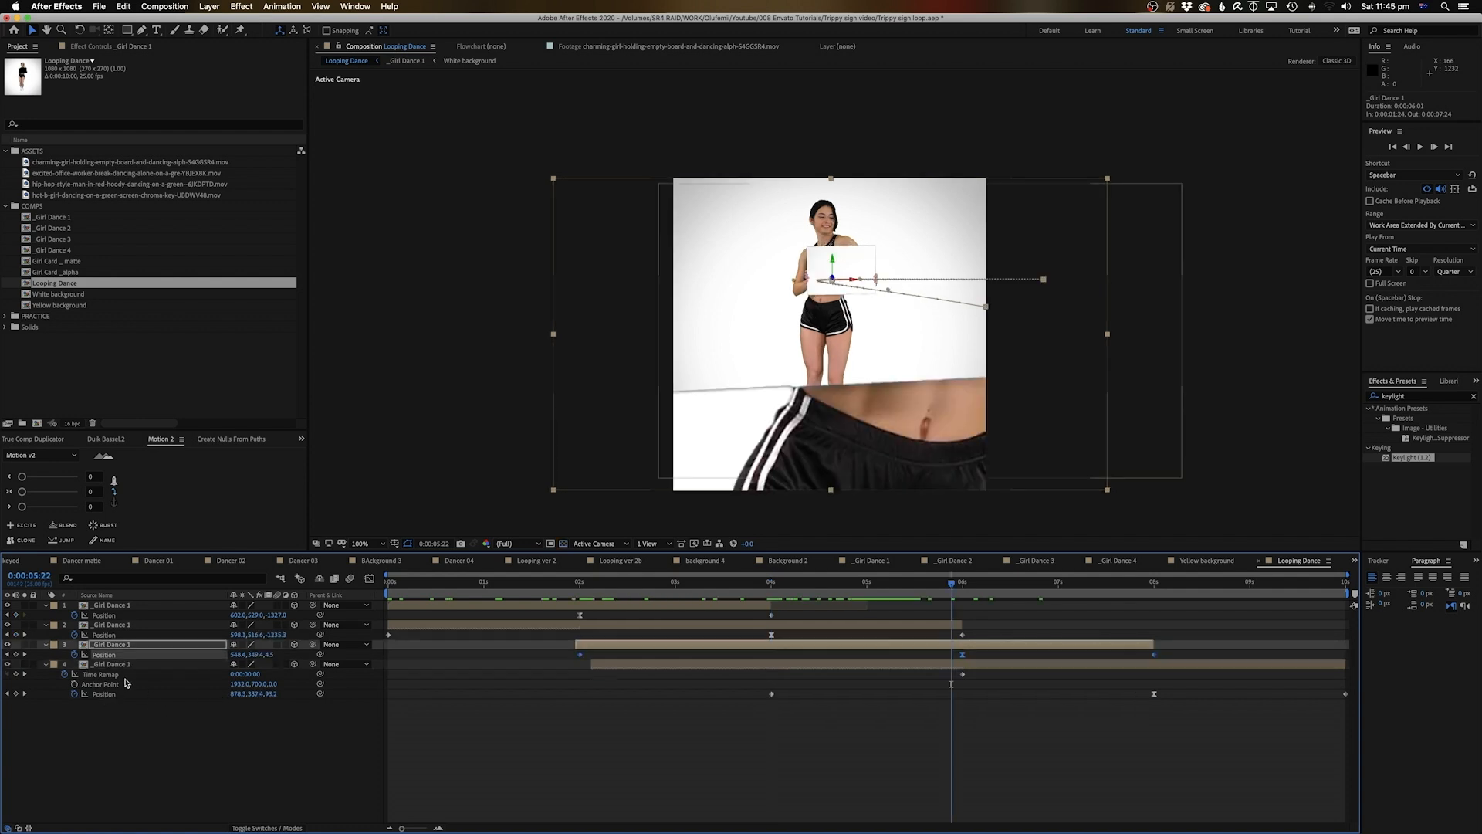
{"action": "right_click", "coordinate": [112, 660]}
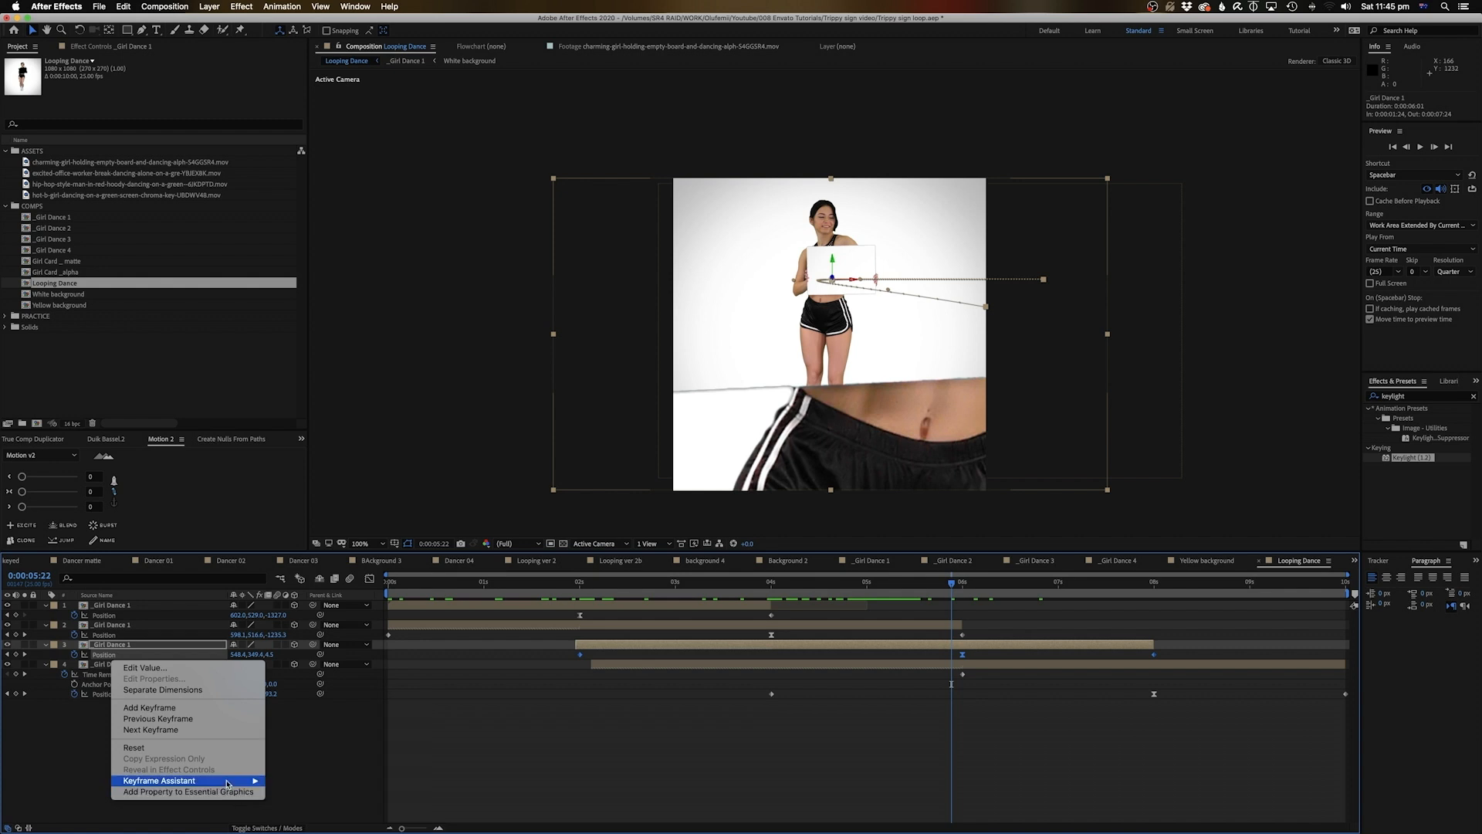
{"action": "mouse_move", "coordinate": [231, 780]}
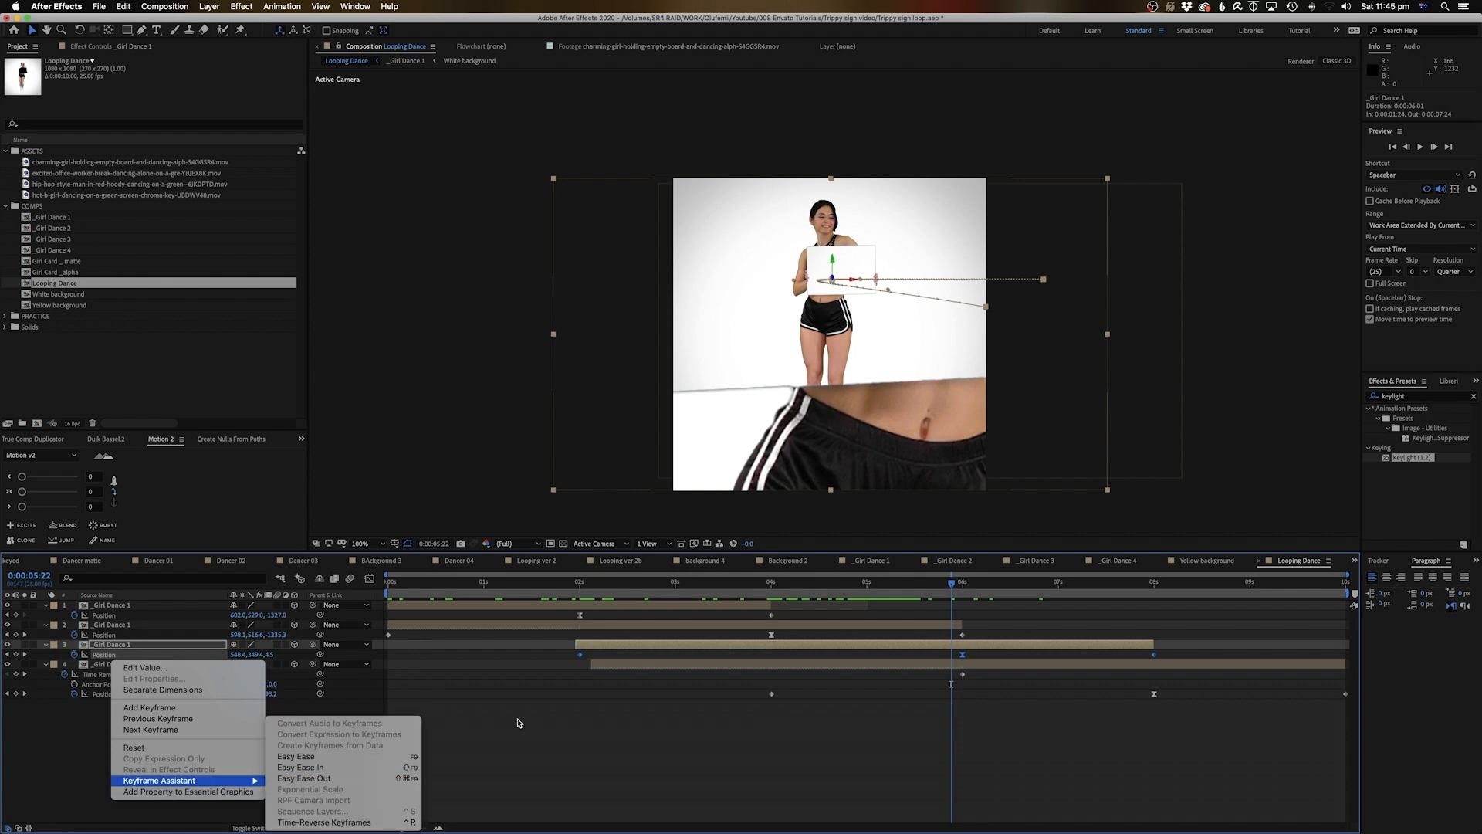
{"action": "left_click", "coordinate": [323, 768]}
Set the spatial interpolation of all the third layer's Position keyframes to Linear.
{"action": "left_click", "coordinate": [114, 655]}
{"action": "right_click", "coordinate": [963, 655]}
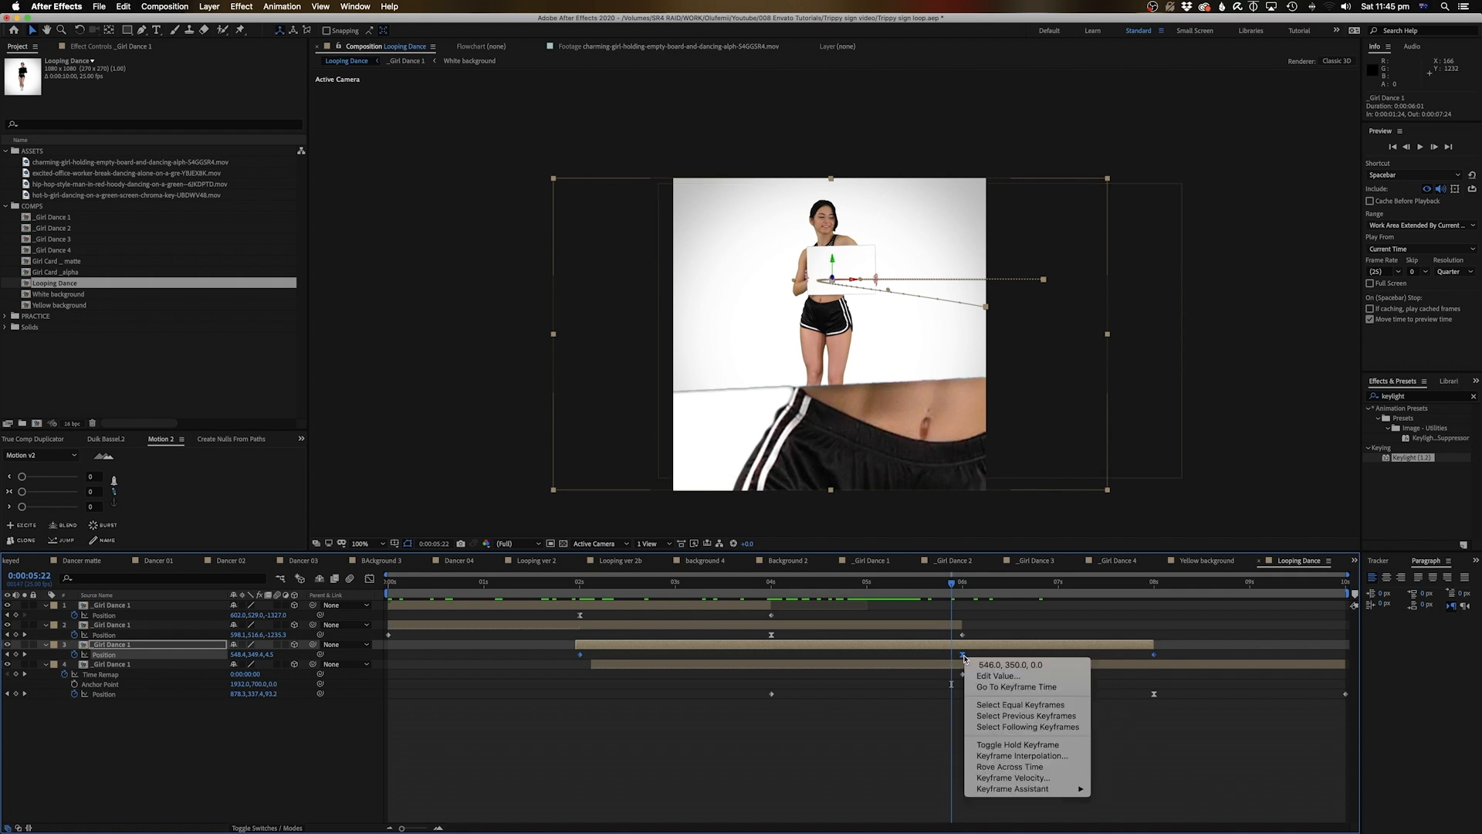
{"action": "left_click", "coordinate": [1015, 756]}
{"action": "left_click", "coordinate": [753, 409]}
{"action": "left_click", "coordinate": [744, 436]}
{"action": "left_click", "coordinate": [800, 484]}
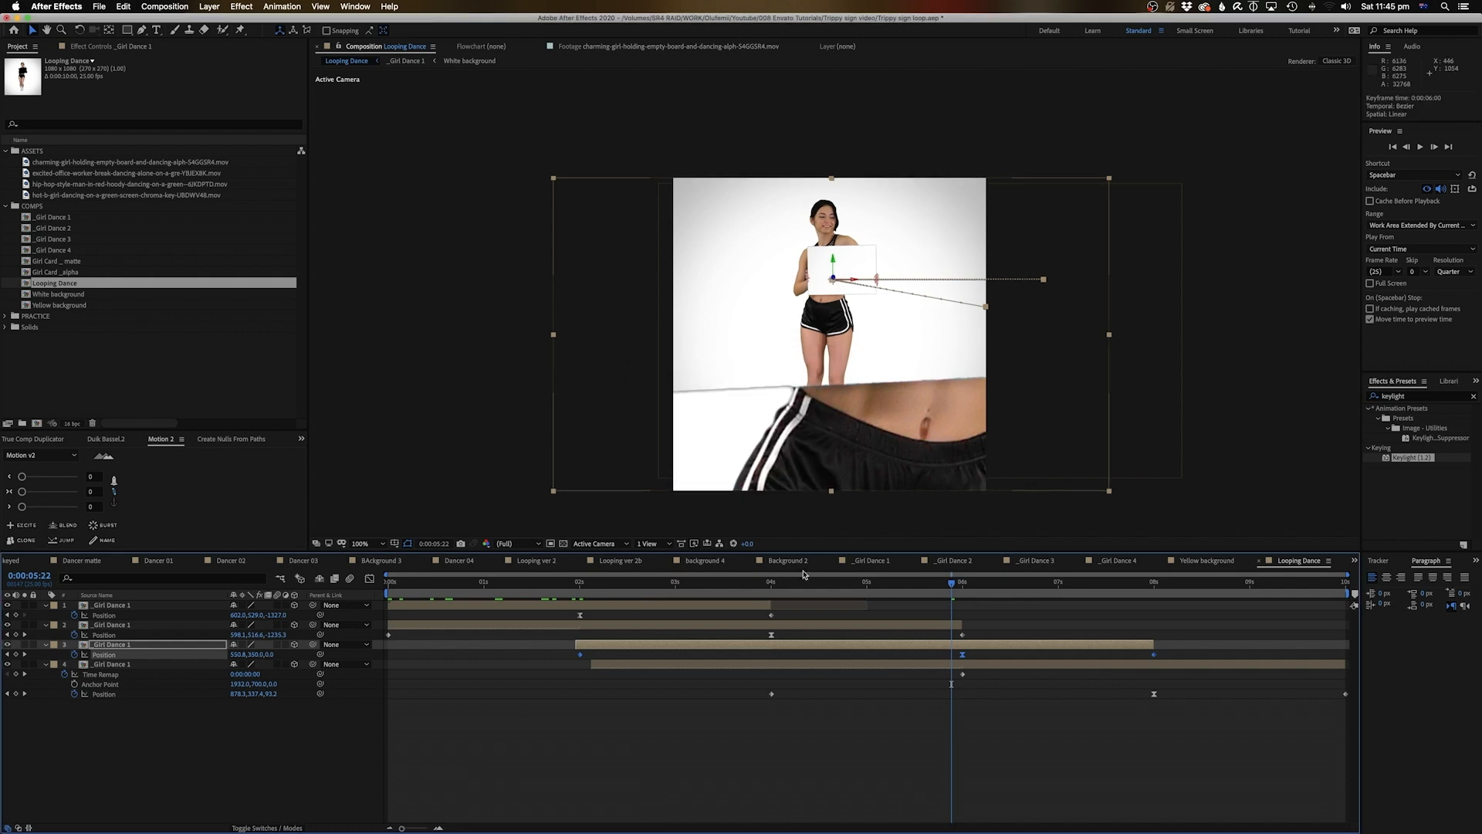
{"action": "left_click", "coordinate": [489, 770]}
Set the spatial interpolation of all the fourth layer's Position keyframes to Linear and preview the loop from near the start.
{"action": "left_click", "coordinate": [105, 694]}
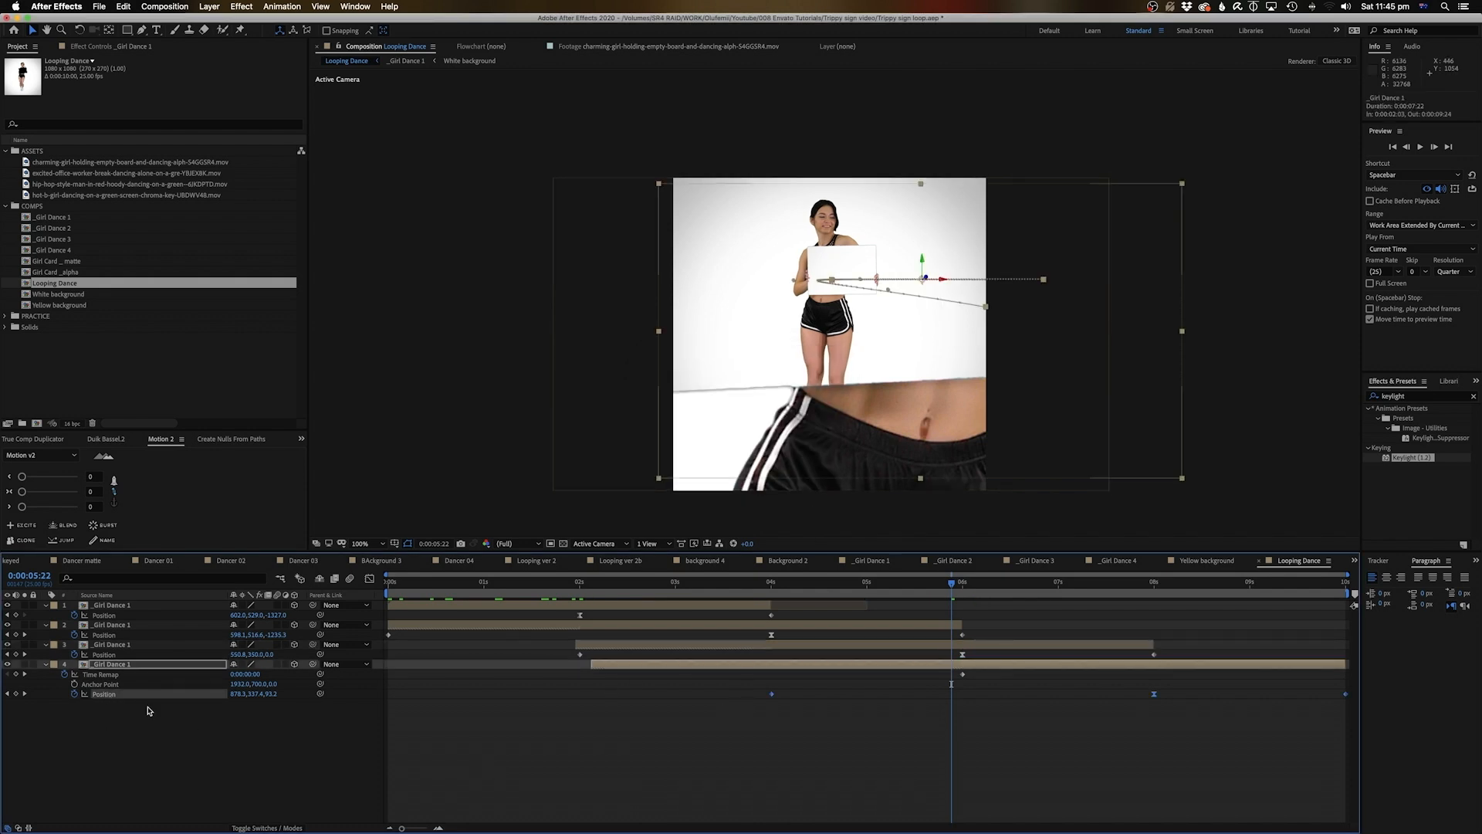
{"action": "right_click", "coordinate": [1155, 696]}
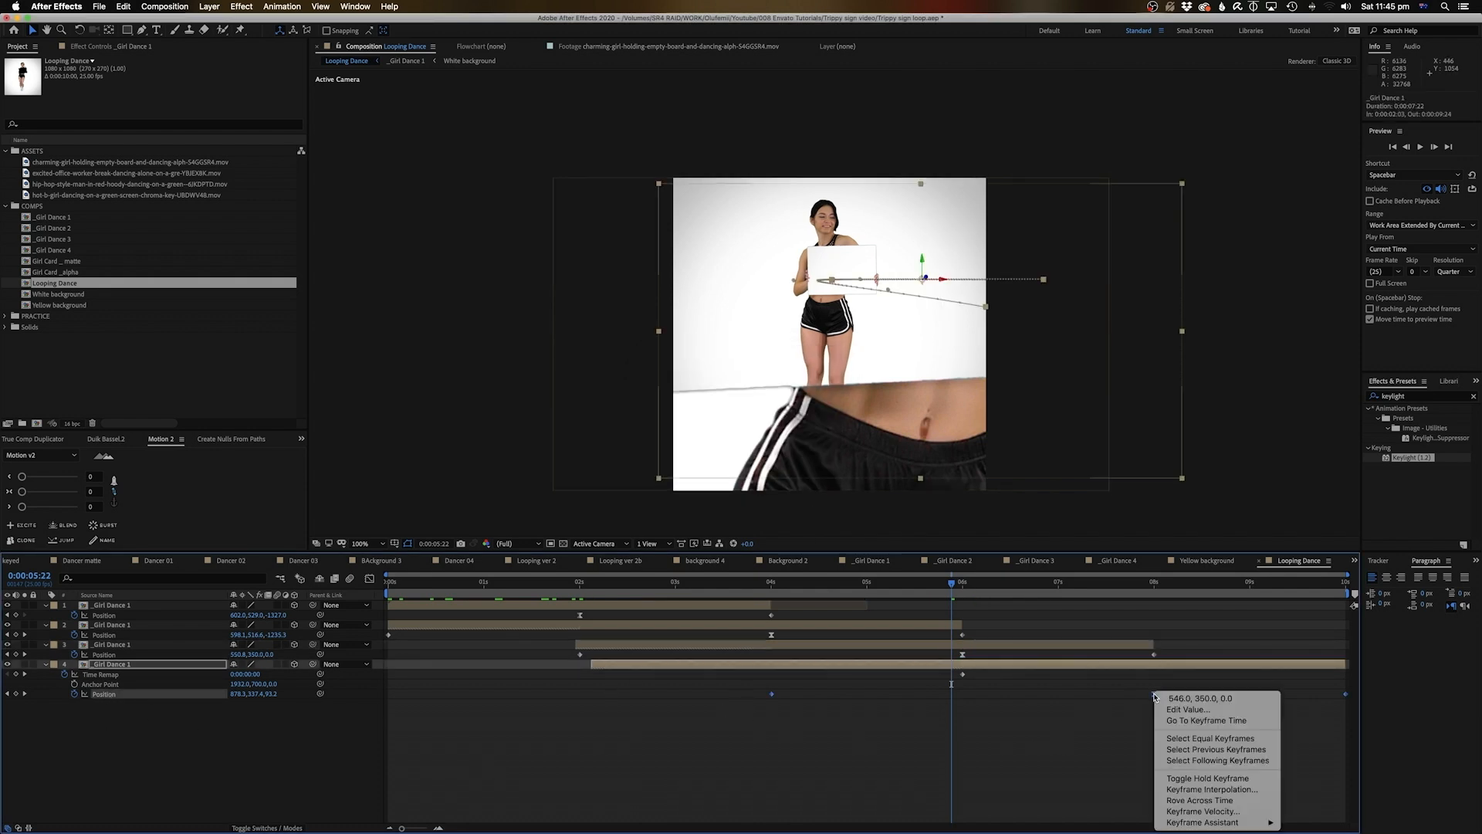
{"action": "left_click", "coordinate": [1189, 790]}
{"action": "left_click", "coordinate": [761, 410]}
{"action": "left_click", "coordinate": [745, 436]}
{"action": "left_click", "coordinate": [801, 484]}
{"action": "left_click_drag", "start_coordinate": [541, 582], "coordinate": [423, 617]}
{"action": "key", "text": "space"}
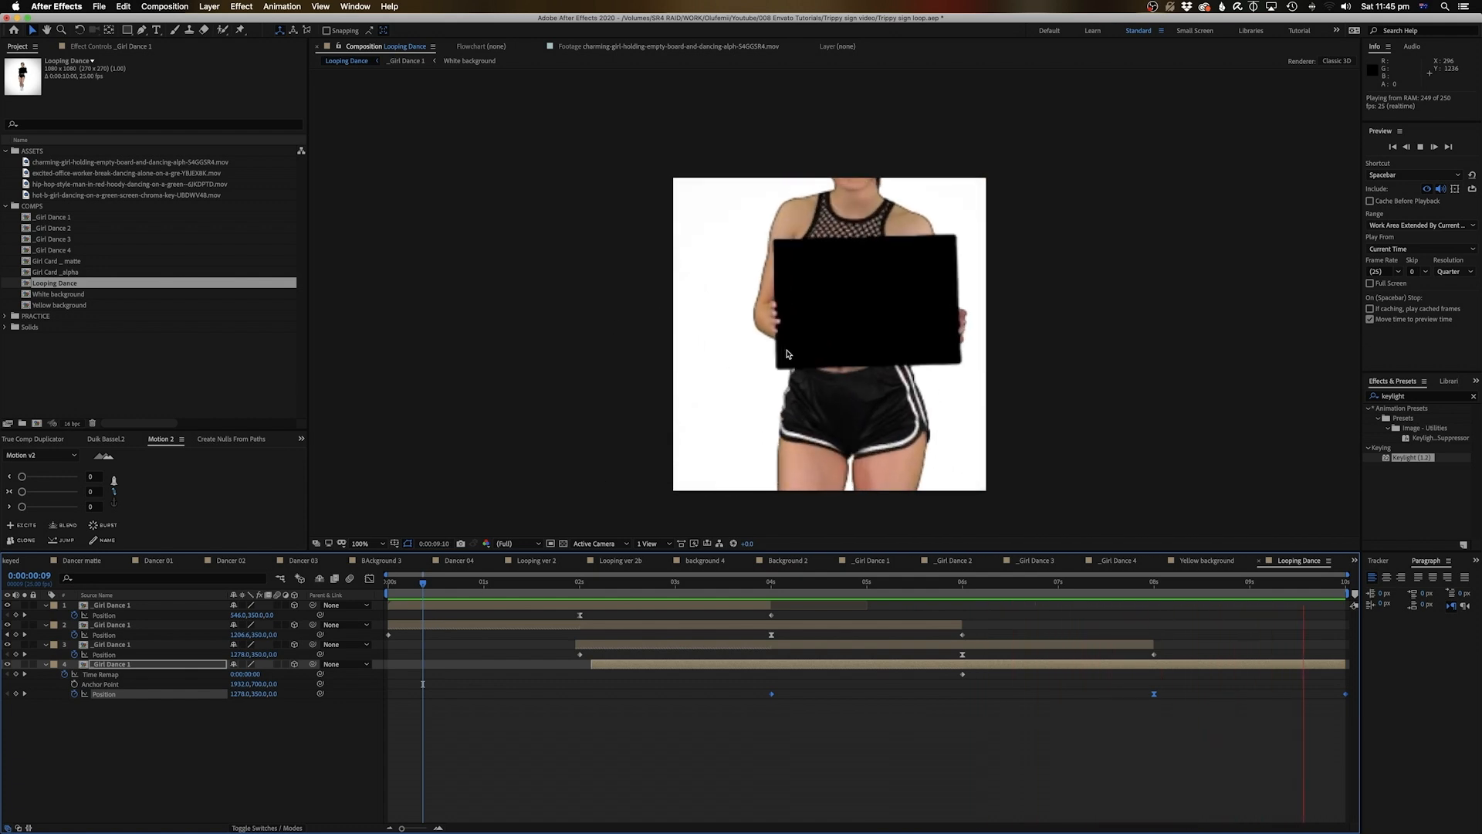
{"action": "key", "text": "space"}
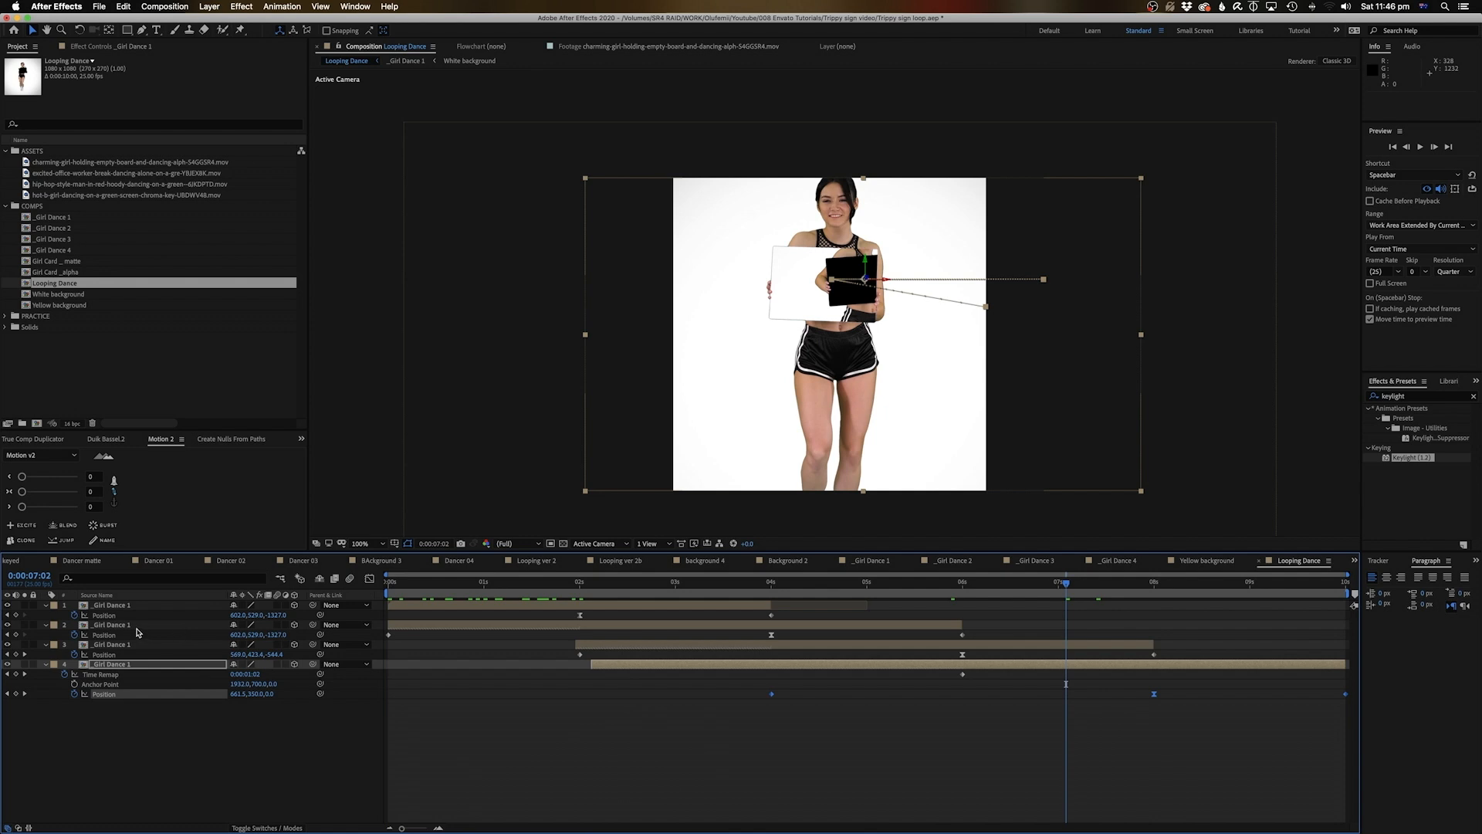
Replace the second _Girl Dance 1 layer's source with the _Girl Dance 2 composition and preview it from the start.
{"action": "left_click", "coordinate": [146, 634]}
{"action": "left_click", "coordinate": [722, 587]}
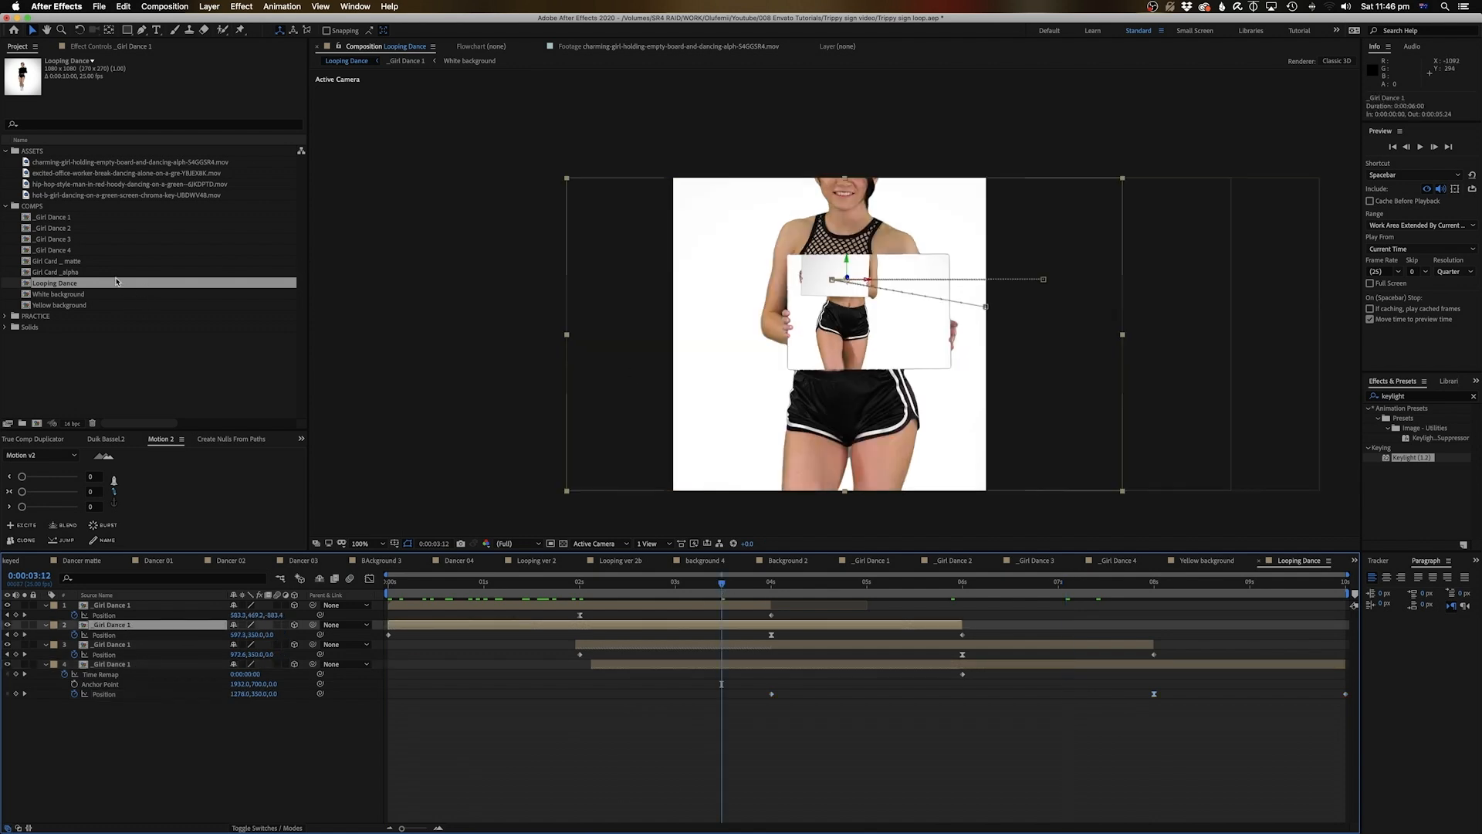
{"action": "left_click", "coordinate": [63, 229]}
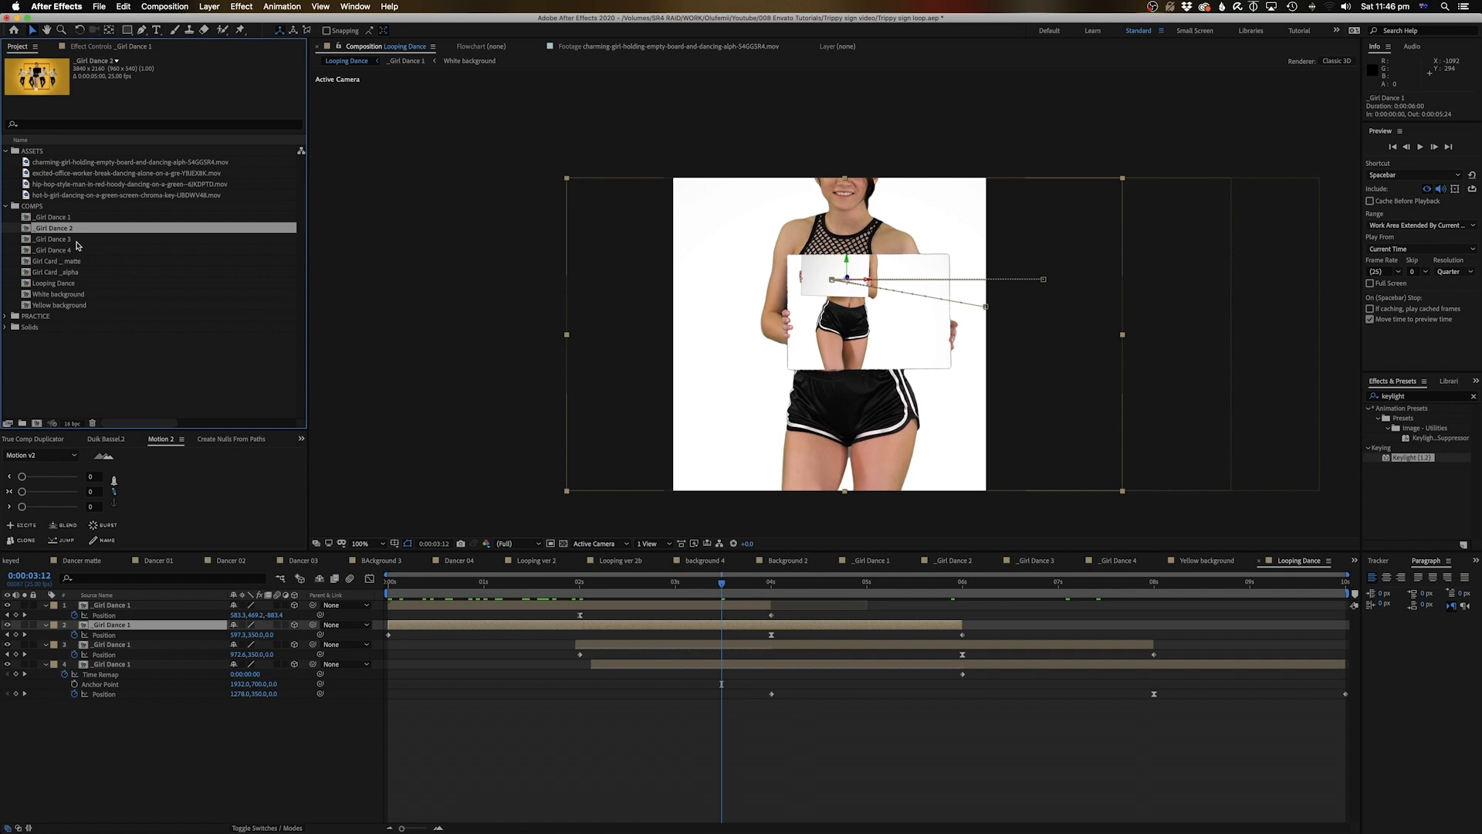
{"action": "left_click_drag", "start_coordinate": [67, 235], "coordinate": [133, 628]}
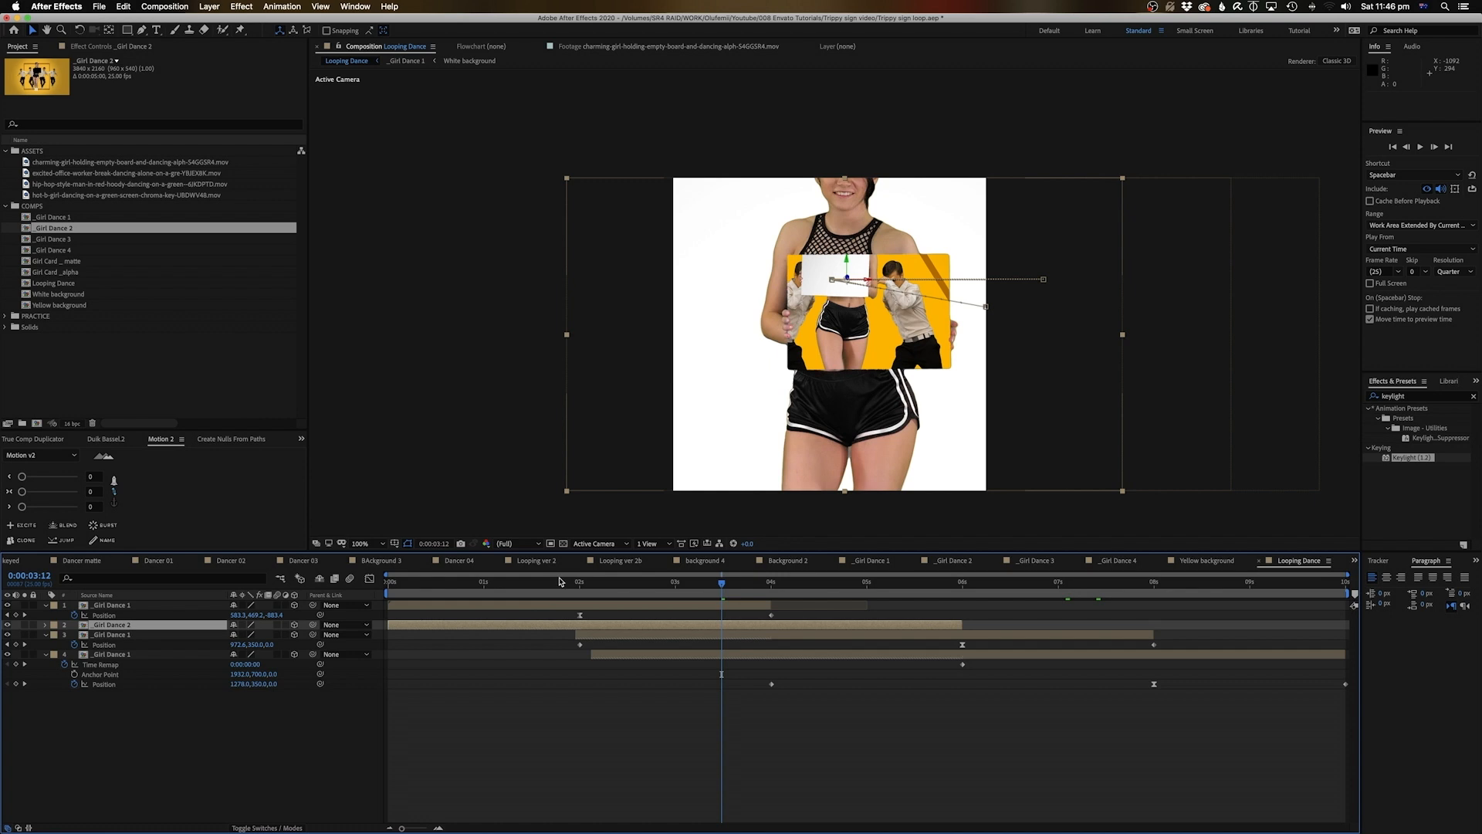
{"action": "key", "text": "Home"}
{"action": "key", "text": "space"}
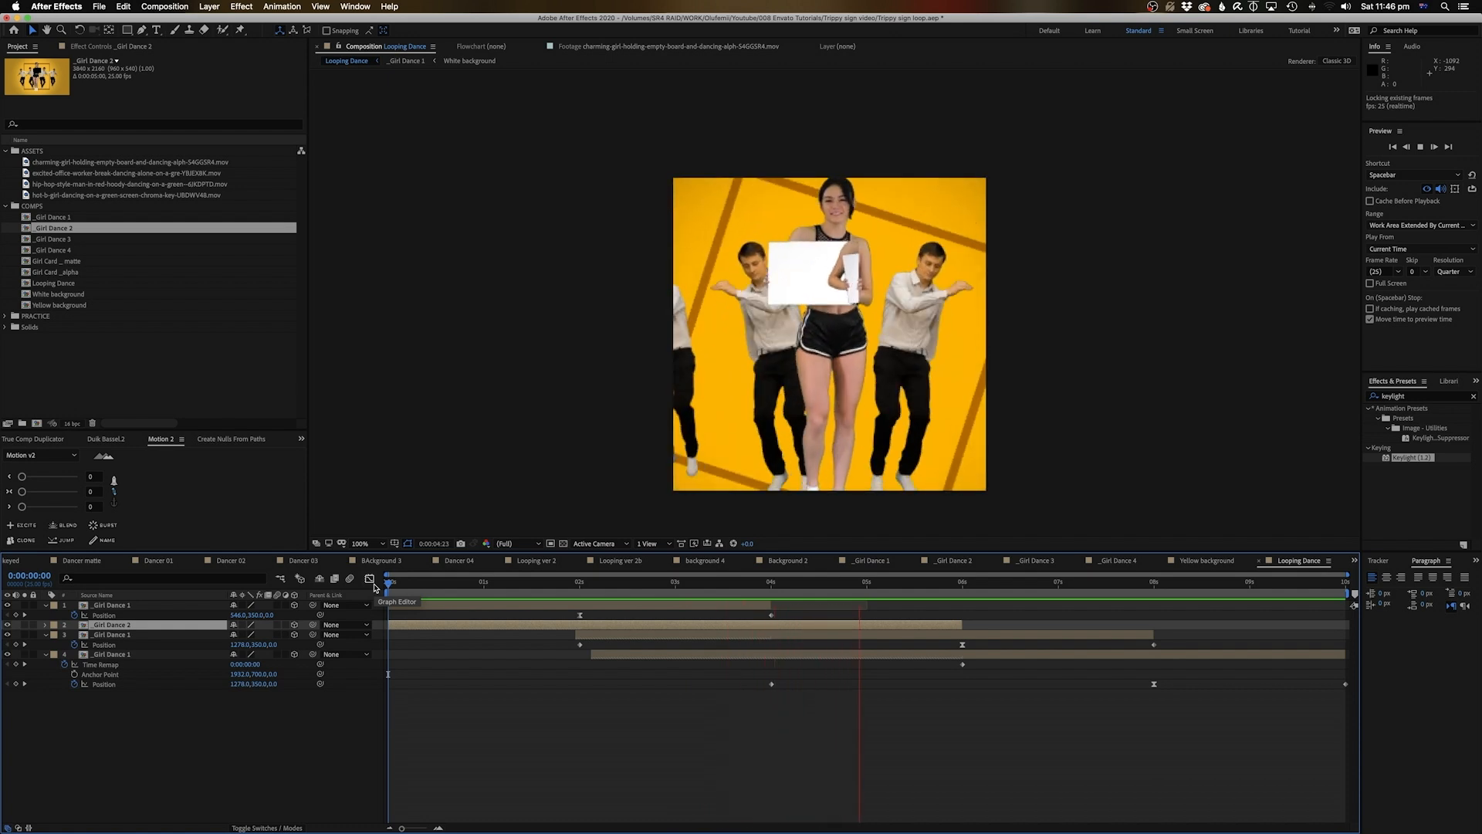
{"action": "key", "text": "space"}
Replace the third layer's source with _Girl Dance 3 and the fourth layer's source with _Girl Dance 4.
{"action": "left_click", "coordinate": [624, 636]}
{"action": "left_click_drag", "start_coordinate": [53, 239], "coordinate": [606, 636]}
{"action": "left_click", "coordinate": [644, 647]}
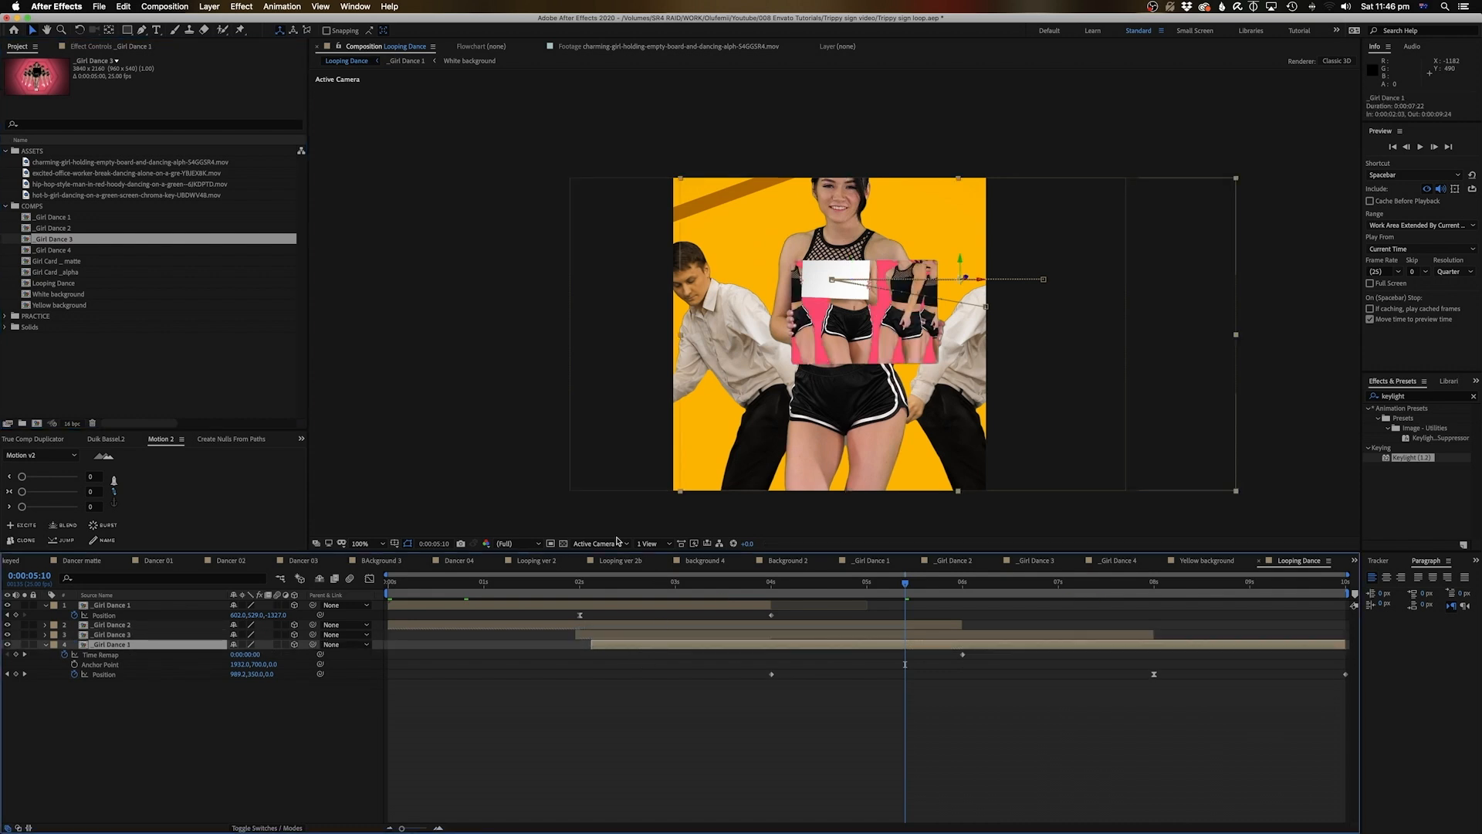
{"action": "left_click_drag", "start_coordinate": [63, 252], "coordinate": [630, 647]}
Preview the complete four-layer dance loop from 0:00:00:00.
{"action": "key", "text": "Home"}
{"action": "key", "text": "space"}
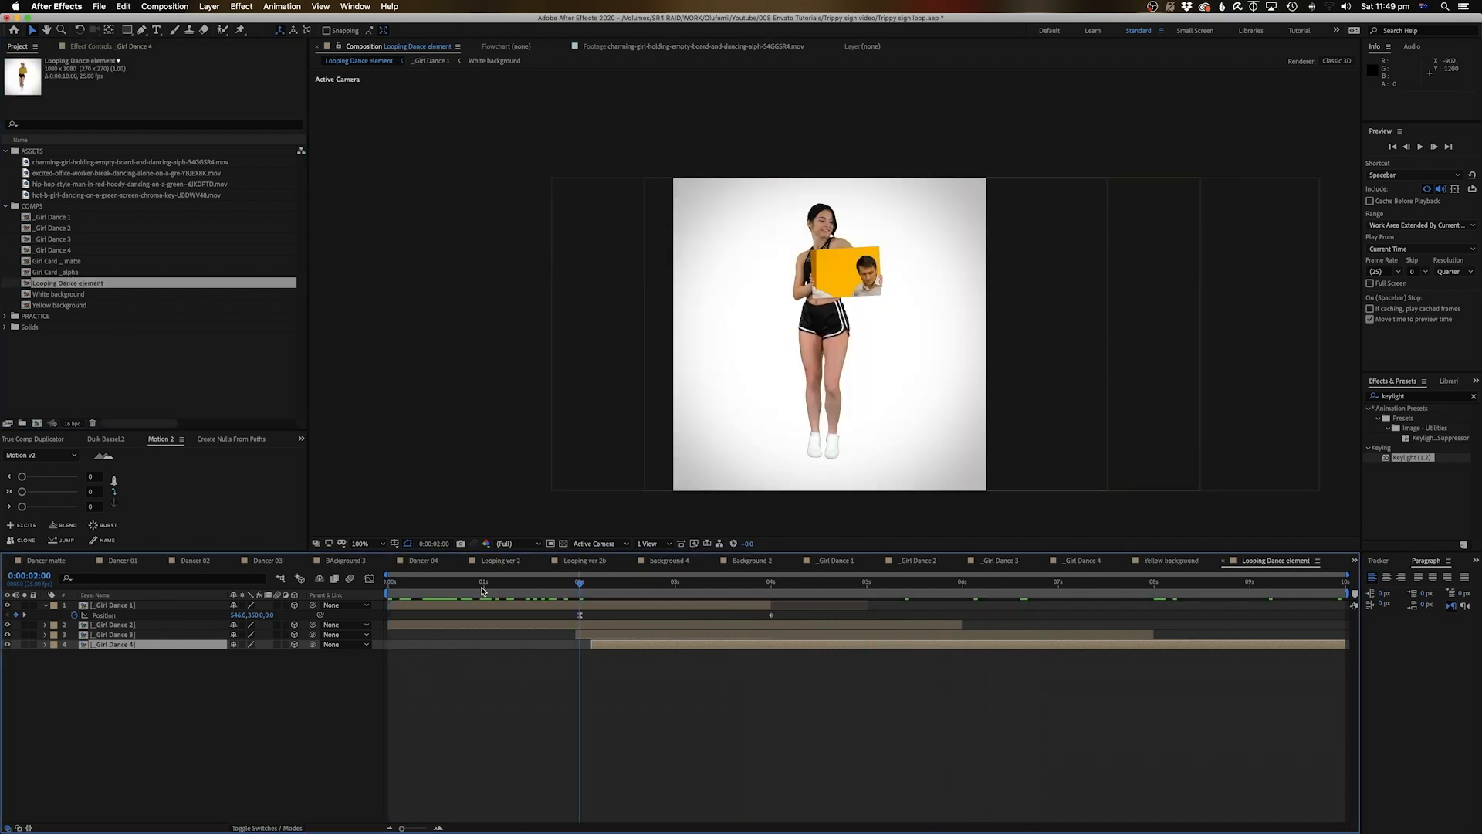
{"action": "left_click_drag", "start_coordinate": [482, 591], "coordinate": [387, 591]}
{"action": "key", "text": "space"}
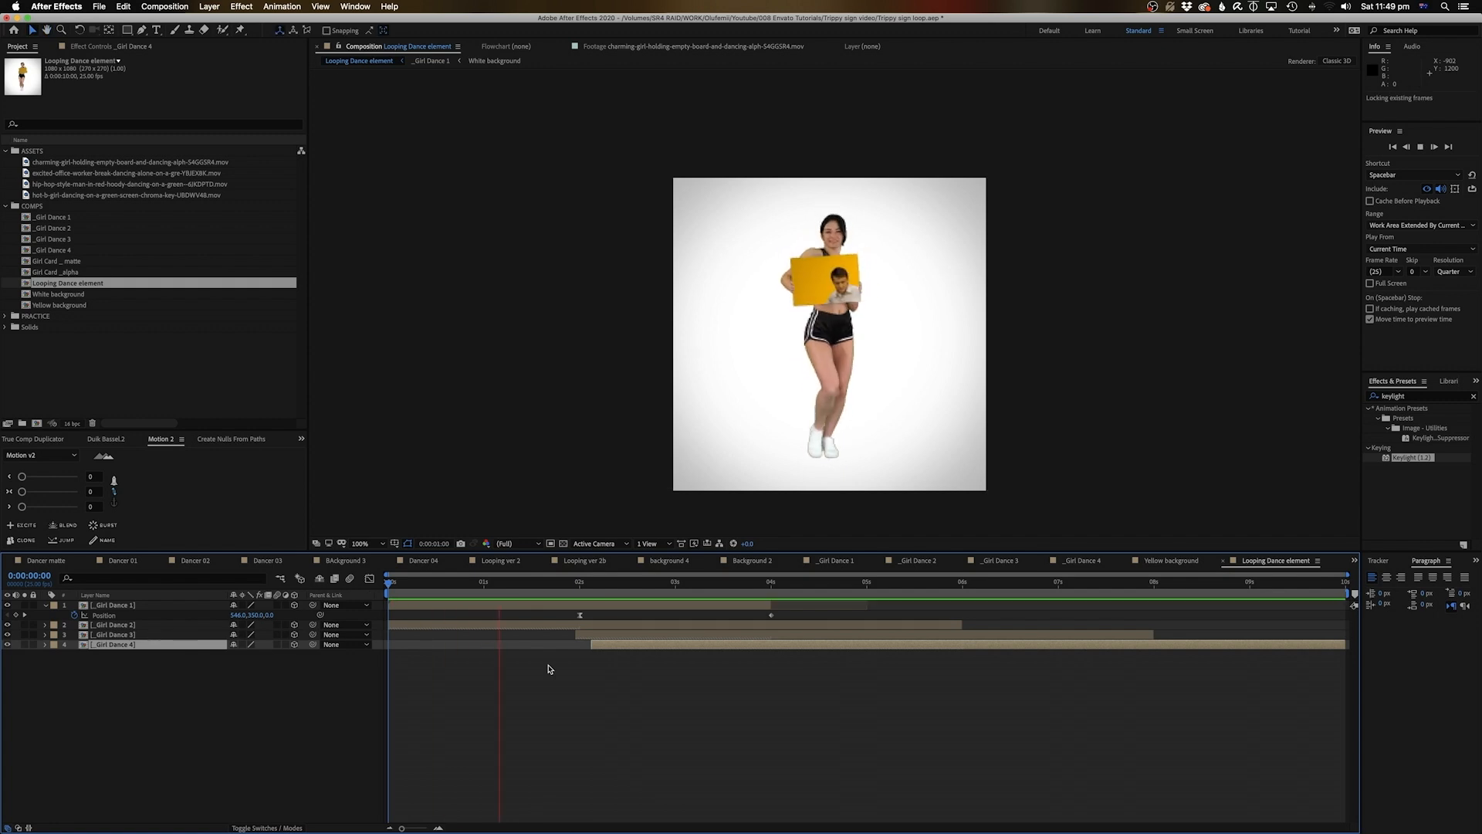
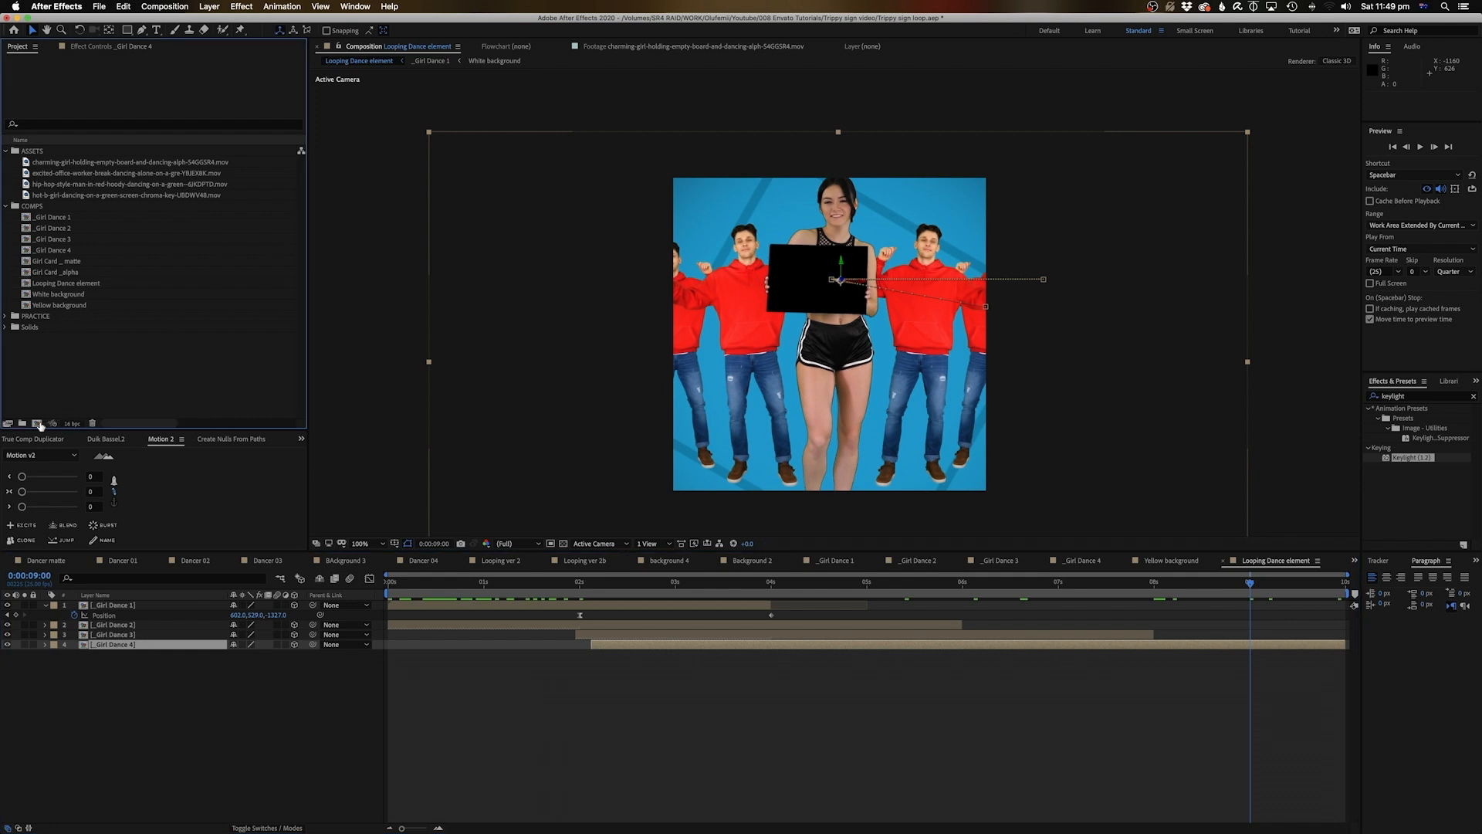
Create a 1080 x 1080 px, 25 fps, 15-second composition named Looping Dance for Socials and file it in the COMPS folder.
{"action": "left_click", "coordinate": [36, 423]}
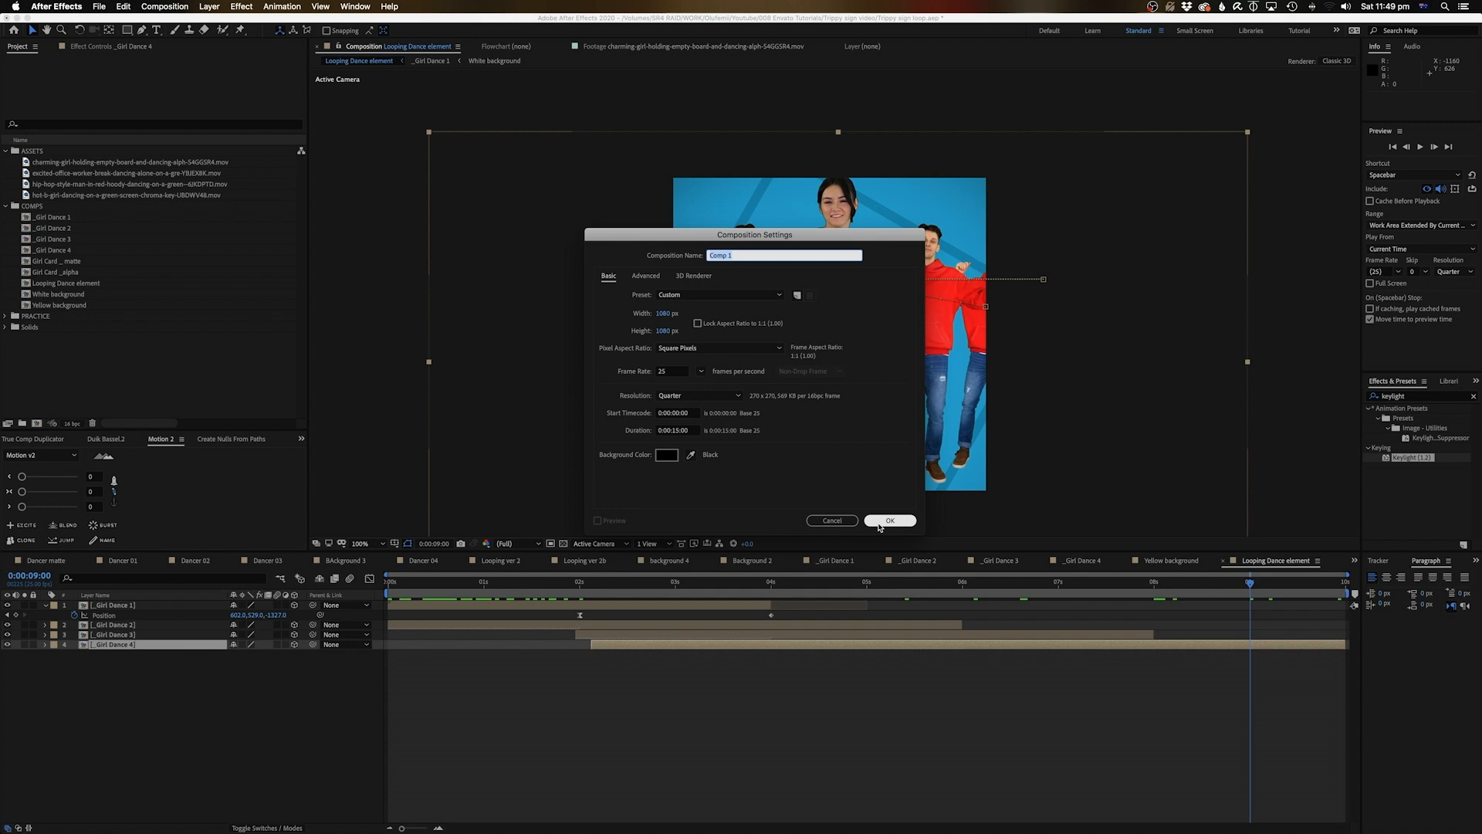
{"action": "left_click", "coordinate": [880, 523]}
{"action": "left_click", "coordinate": [35, 217]}
{"action": "left_click", "coordinate": [90, 206]}
{"action": "key", "text": "Return"}
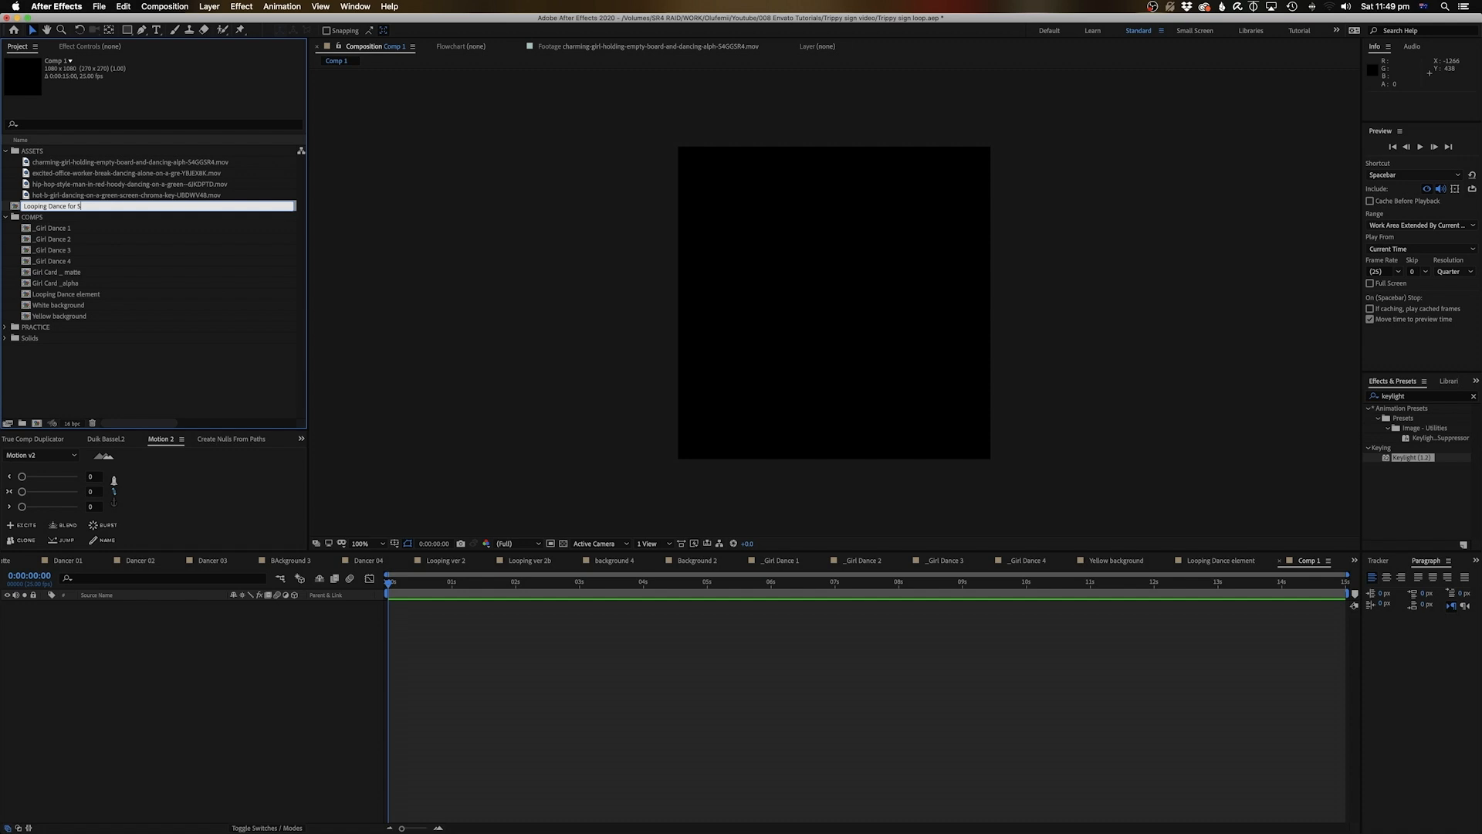
{"action": "type", "text": "Looping Dance for Socials"}
{"action": "key", "text": "Return"}
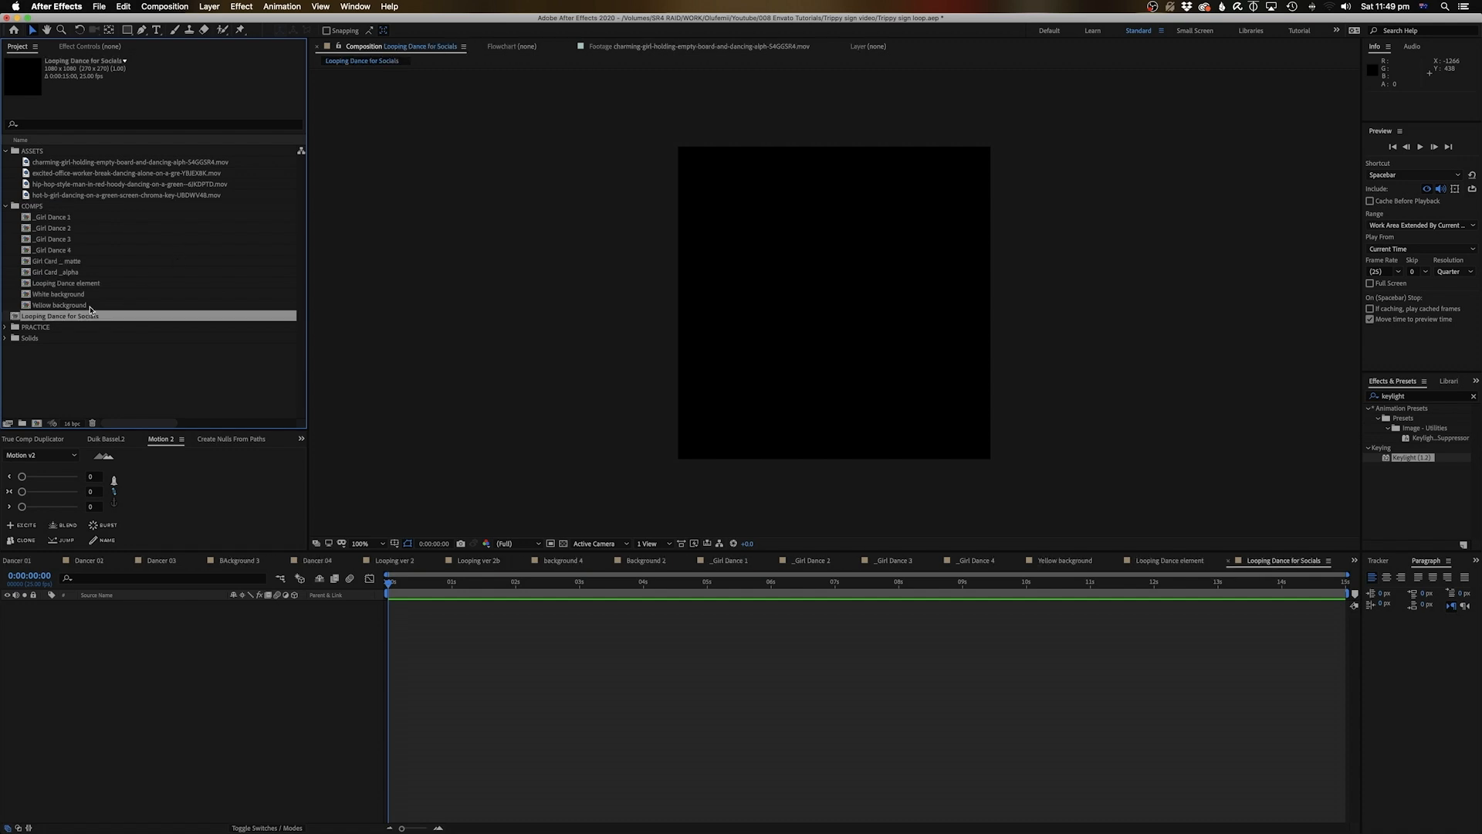
{"action": "left_click_drag", "start_coordinate": [52, 316], "coordinate": [51, 224]}
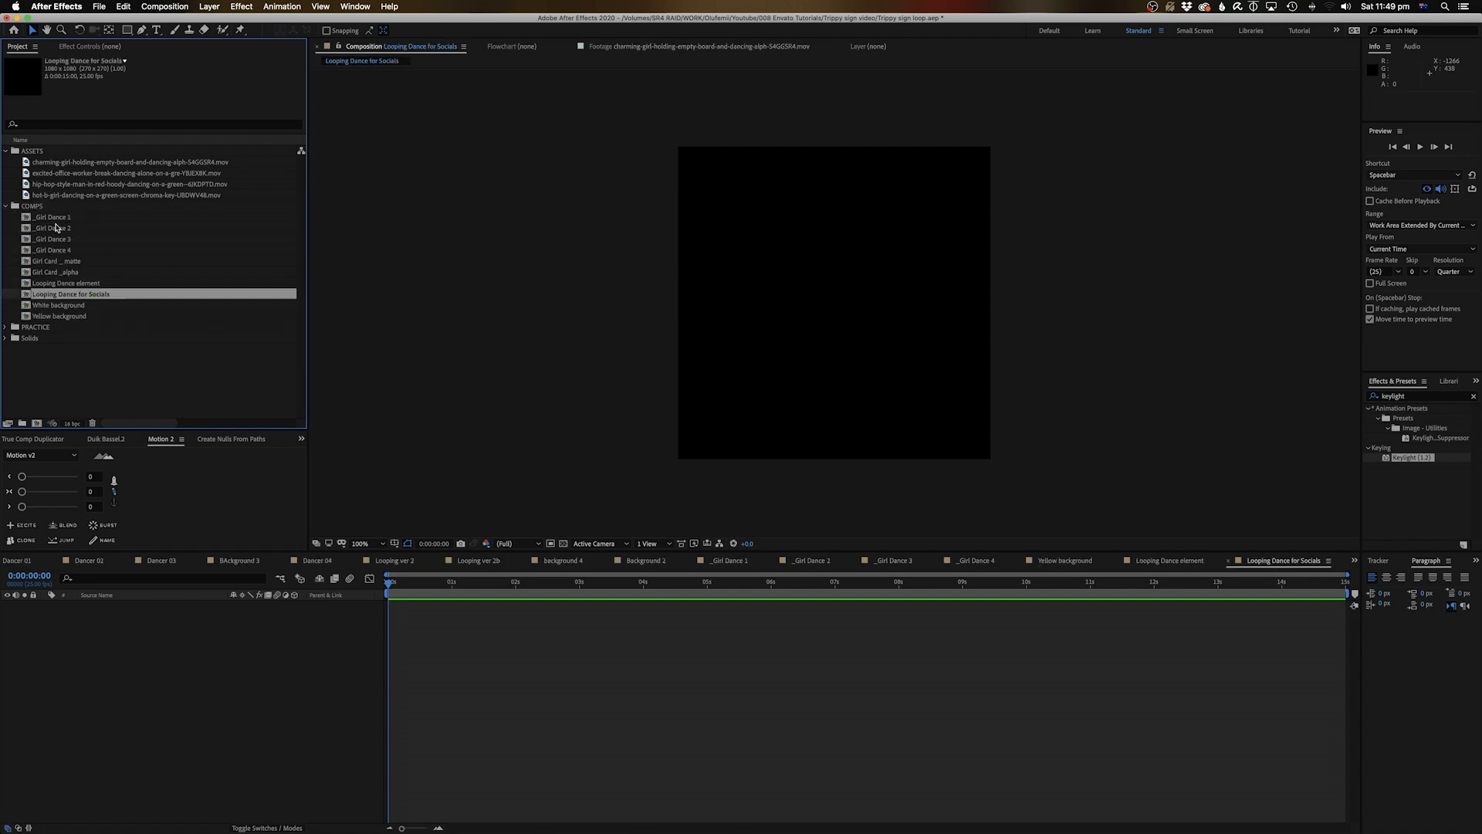
{"action": "left_click", "coordinate": [90, 336]}
Add the Looping Dance element comp as a layer in Looping Dance for Socials and scrub through it to 0:00:08:00.
{"action": "left_click_drag", "start_coordinate": [67, 283], "coordinate": [333, 648]}
{"action": "left_click_drag", "start_coordinate": [433, 591], "coordinate": [454, 610]}
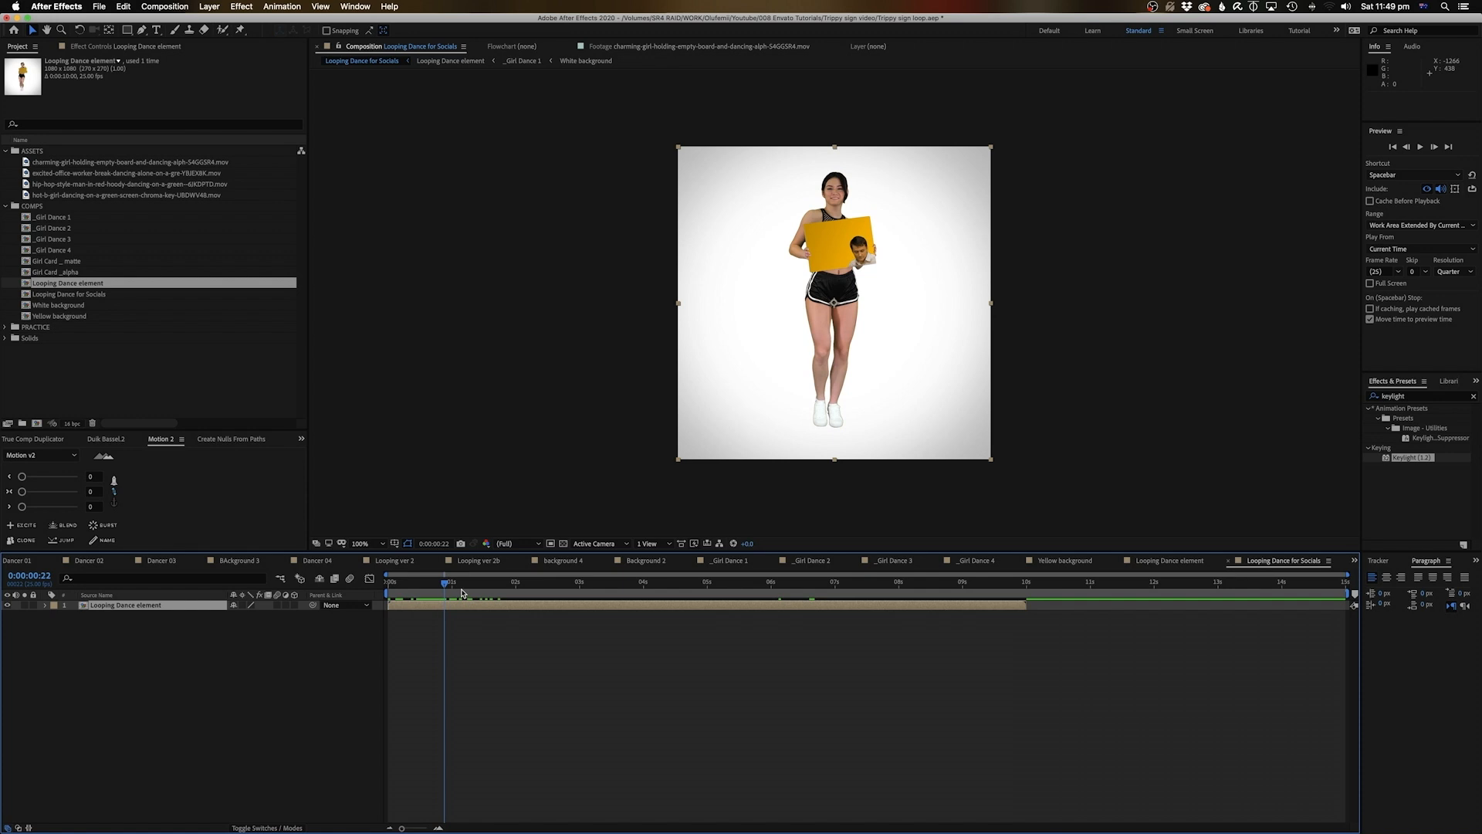
{"action": "left_click", "coordinate": [503, 587]}
{"action": "left_click_drag", "start_coordinate": [514, 586], "coordinate": [899, 609]}
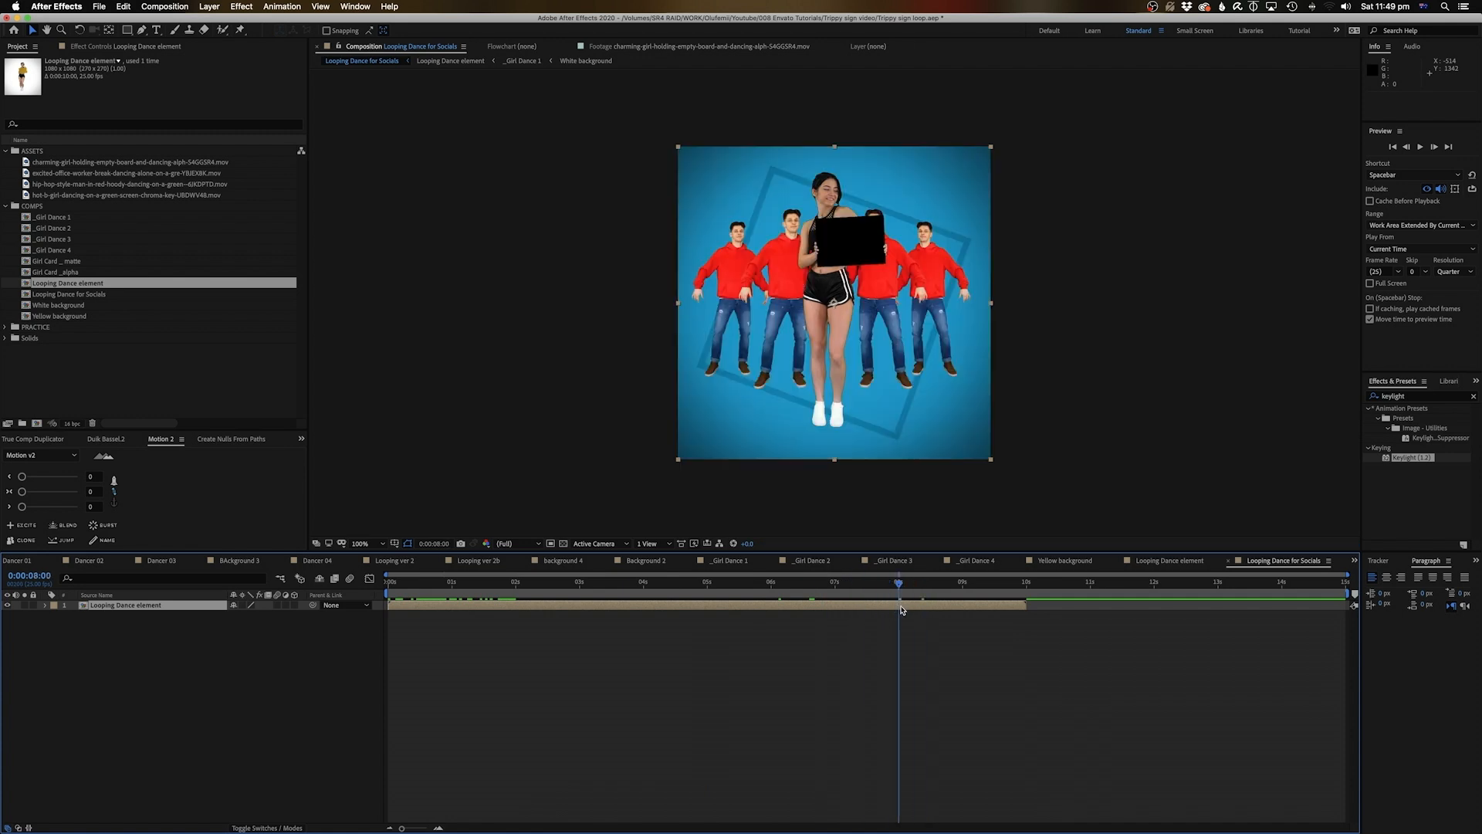
Trim the first two seconds off the Looping Dance element layer and slide it to start at 0:00:00:00.
{"action": "double_click", "coordinate": [901, 609]}
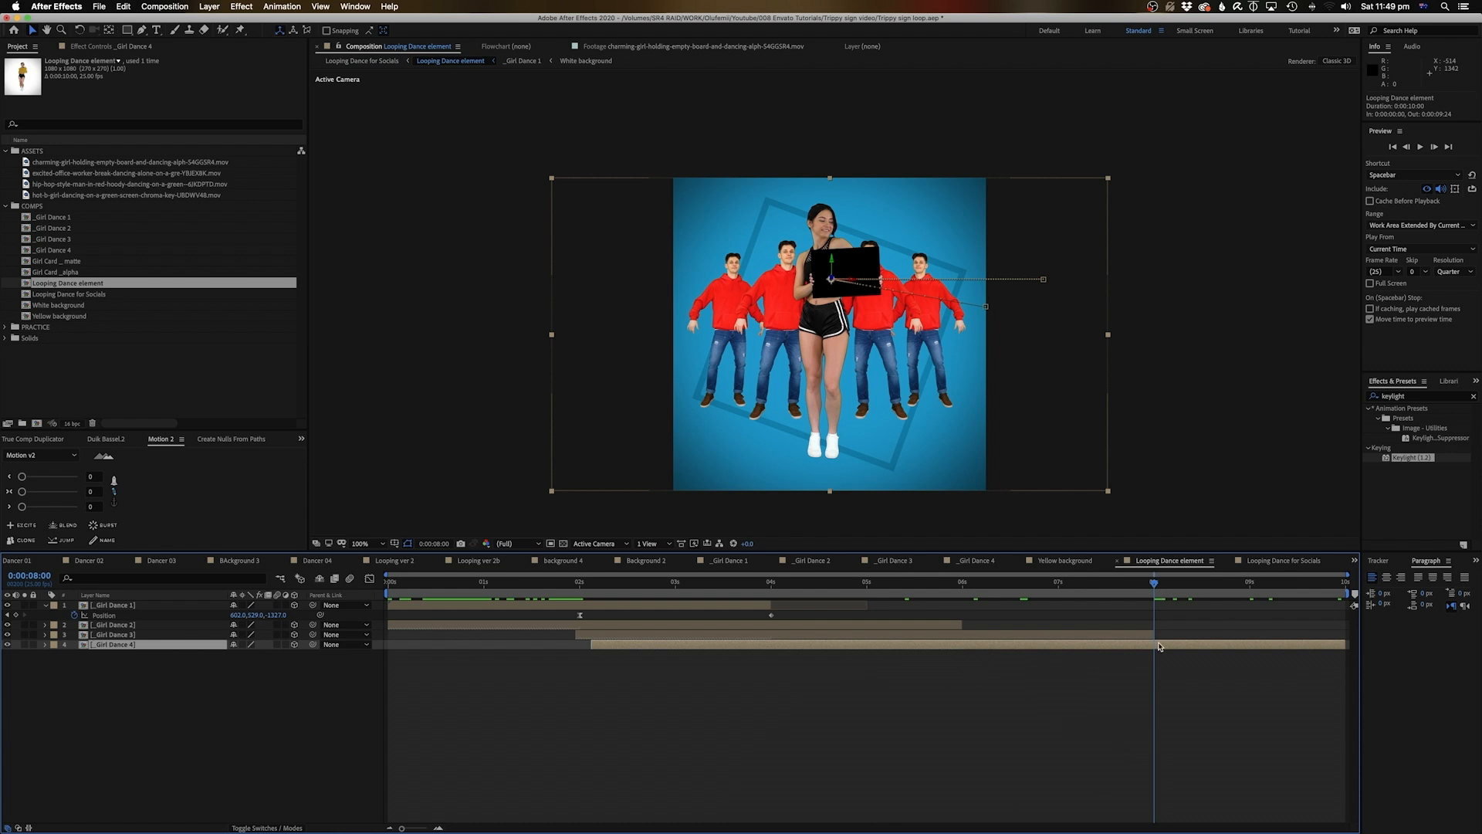
{"action": "left_click", "coordinate": [1159, 679]}
{"action": "mouse_move", "coordinate": [1151, 588]}
{"action": "left_mouse_down"}
{"action": "mouse_move", "coordinate": [1093, 591]}
{"action": "mouse_move", "coordinate": [1154, 588]}
{"action": "left_mouse_up"}
{"action": "left_click", "coordinate": [1155, 644]}
{"action": "left_click", "coordinate": [373, 61]}
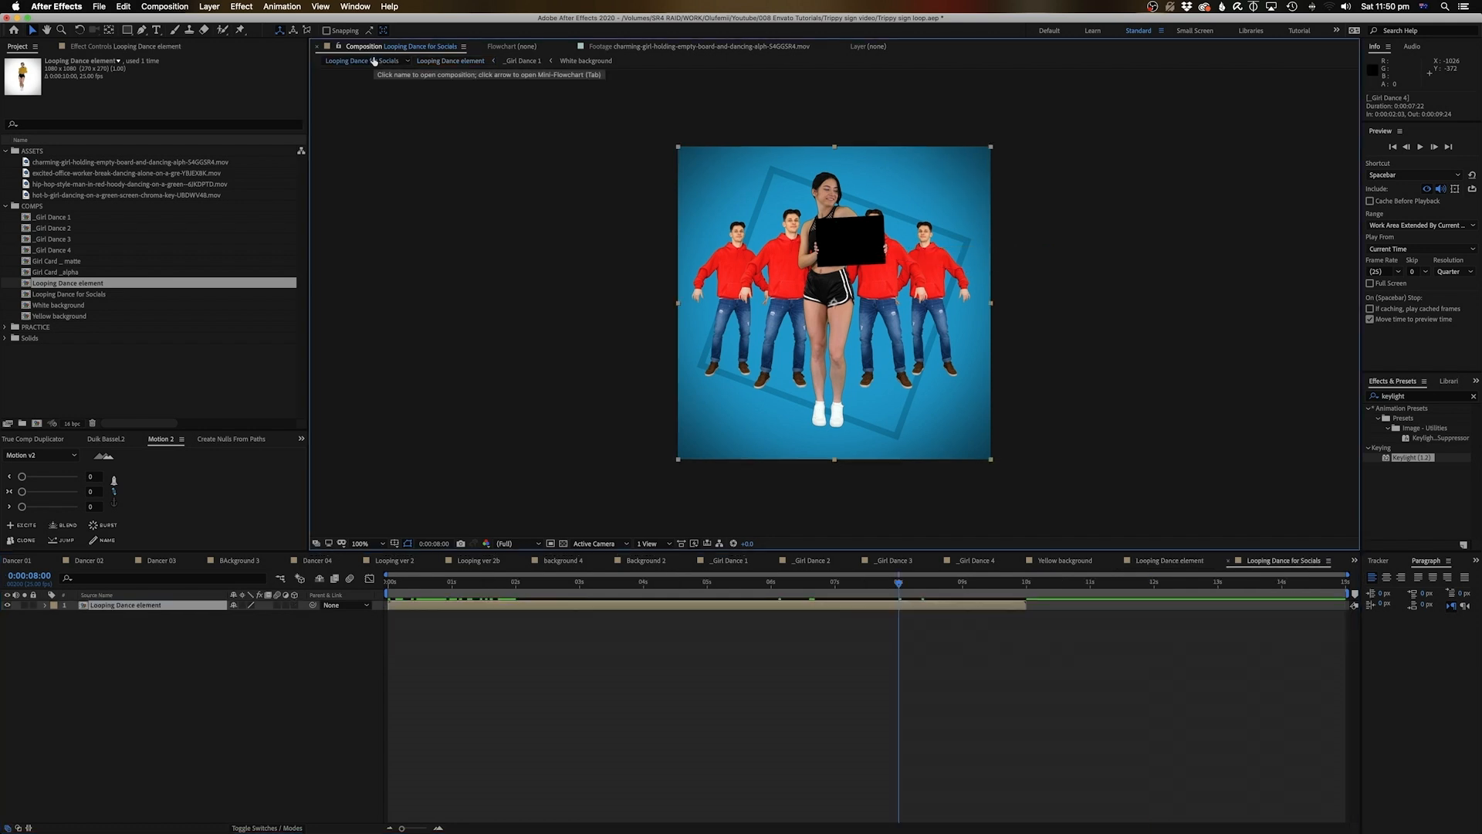
{"action": "left_click", "coordinate": [517, 585]}
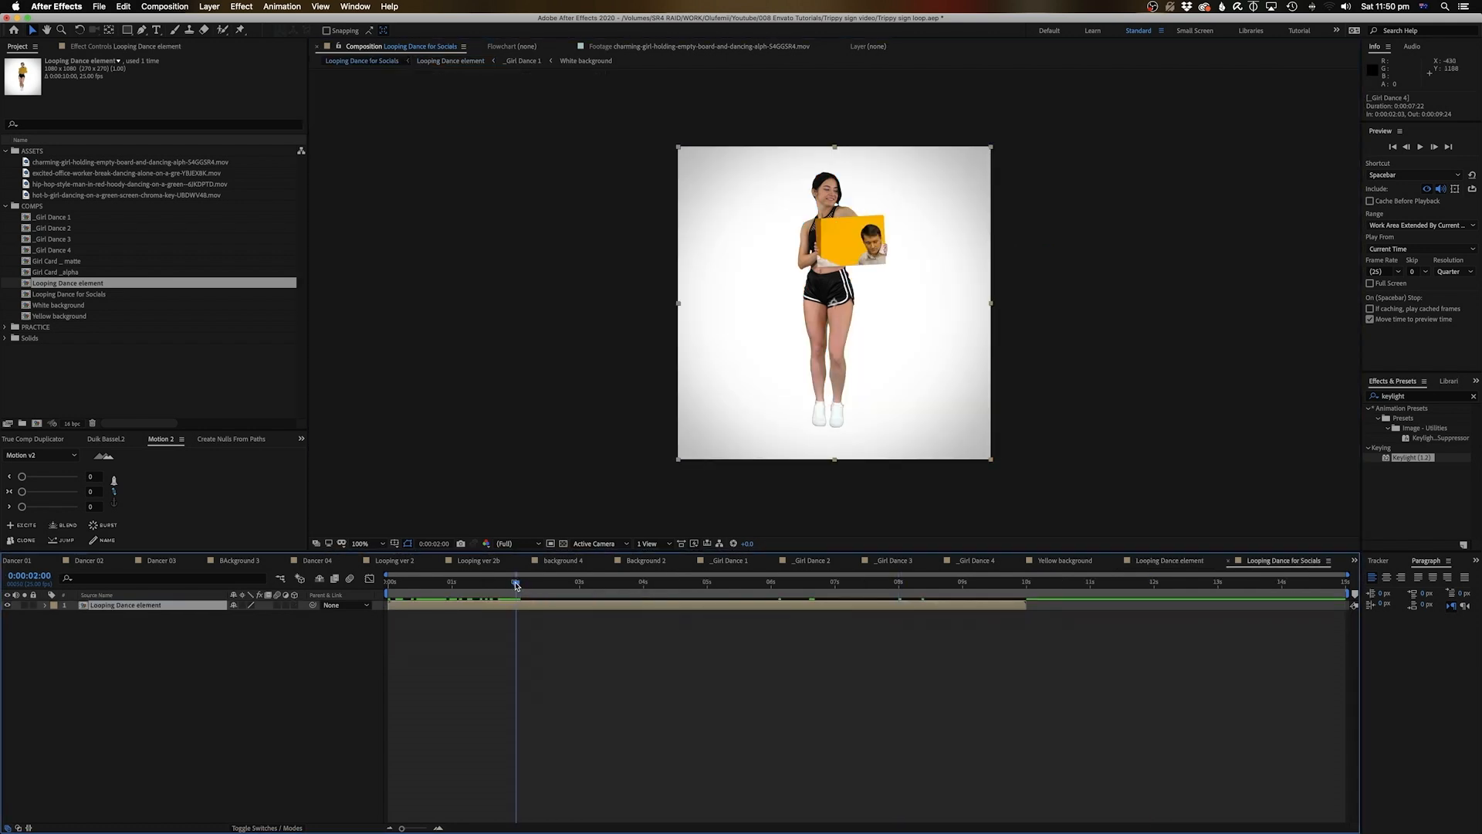
{"action": "left_click", "coordinate": [538, 658]}
{"action": "left_click", "coordinate": [537, 608]}
{"action": "left_click_drag", "start_coordinate": [536, 608], "coordinate": [413, 622]}
{"action": "key", "text": "Home"}
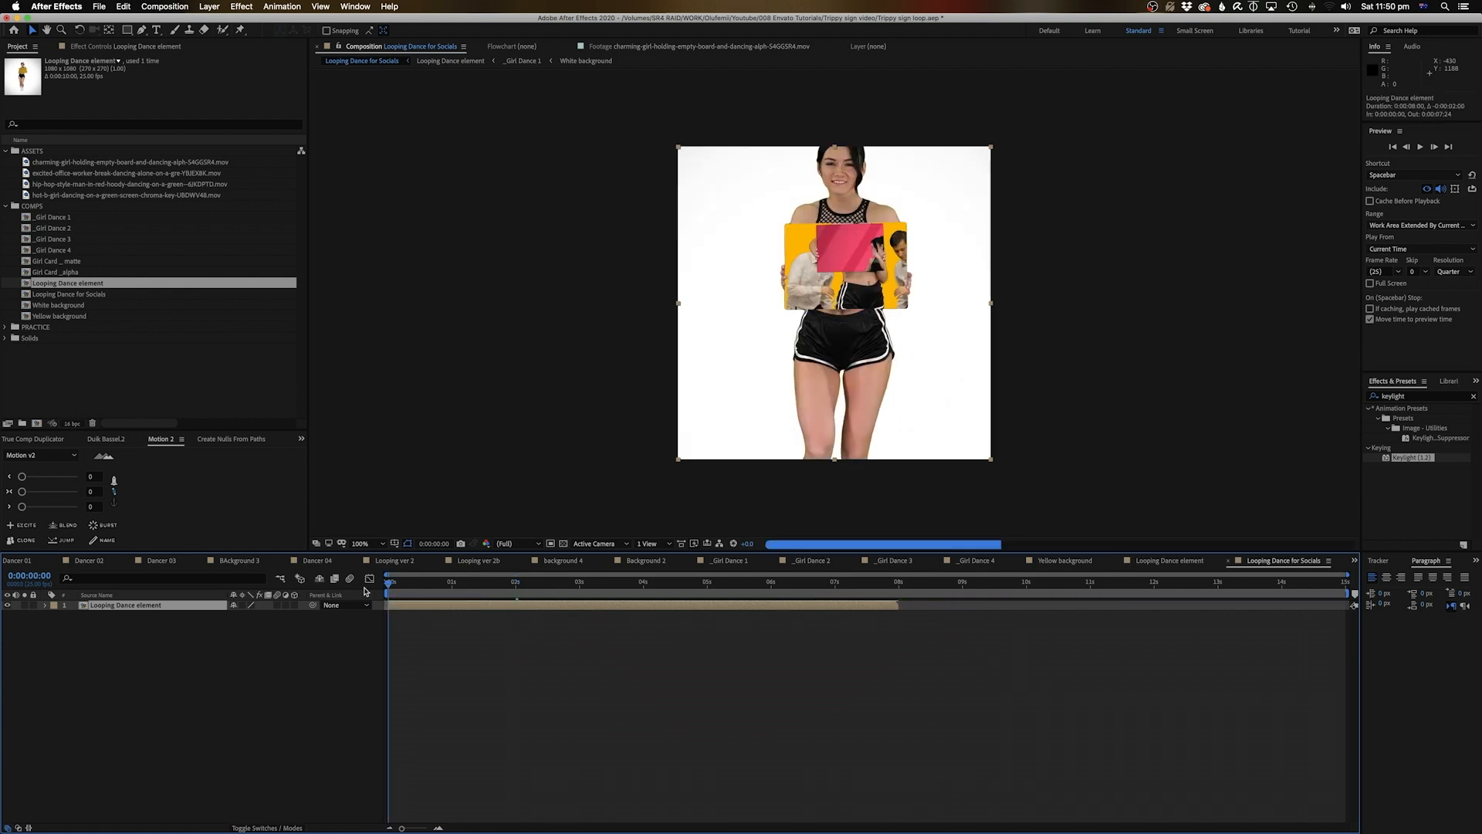
Duplicate the Looping Dance element layer and offset the lower copy by eight seconds, with its in-point extended back to 0:00:06:00.
{"action": "double_click", "coordinate": [436, 609]}
{"action": "key", "text": "space"}
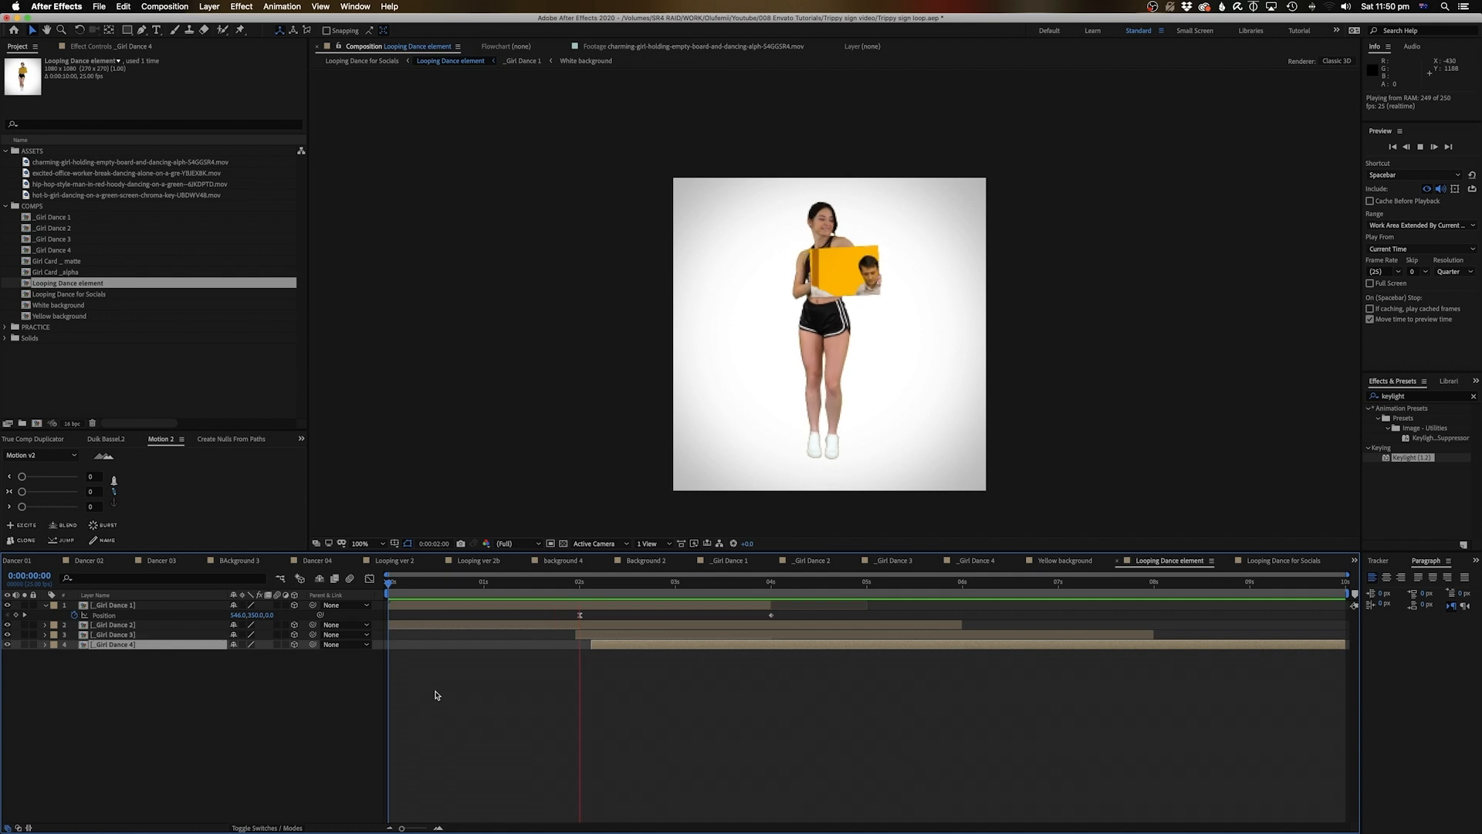
{"action": "left_click", "coordinate": [564, 587]}
{"action": "left_click_drag", "start_coordinate": [565, 587], "coordinate": [580, 582]}
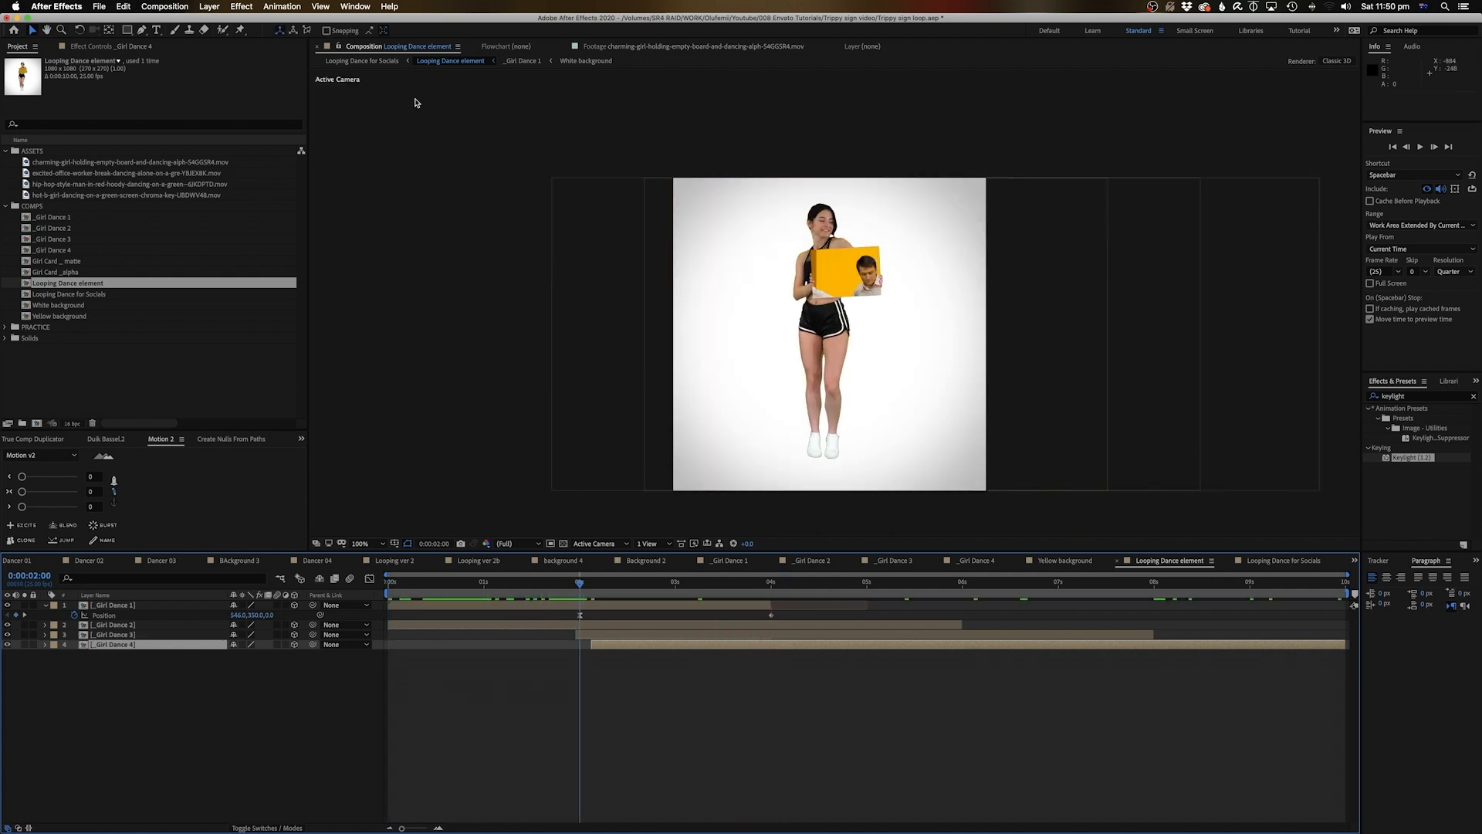
{"action": "left_click", "coordinate": [362, 60]}
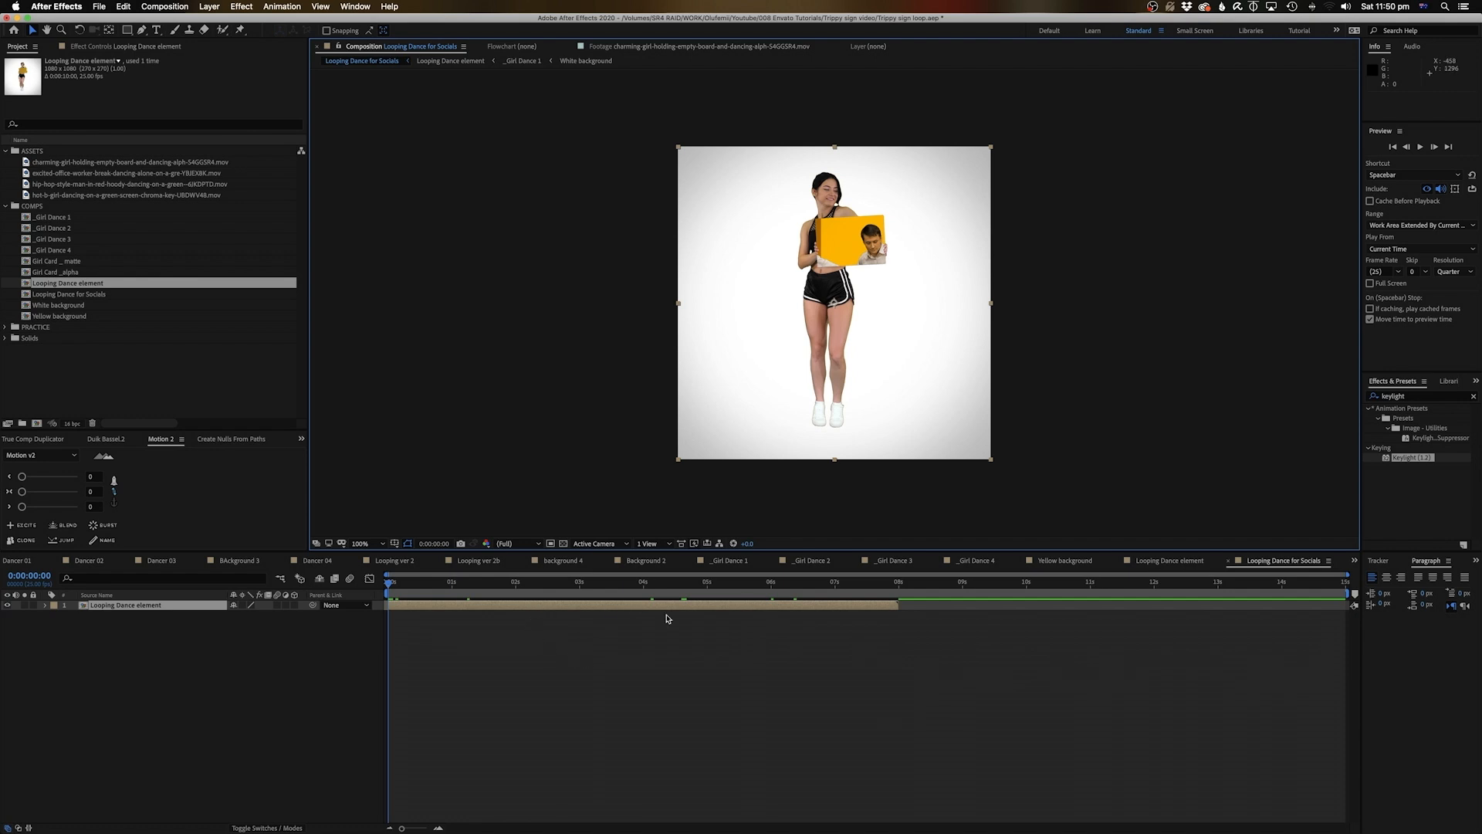
{"action": "left_click_drag", "start_coordinate": [799, 596], "coordinate": [771, 596]}
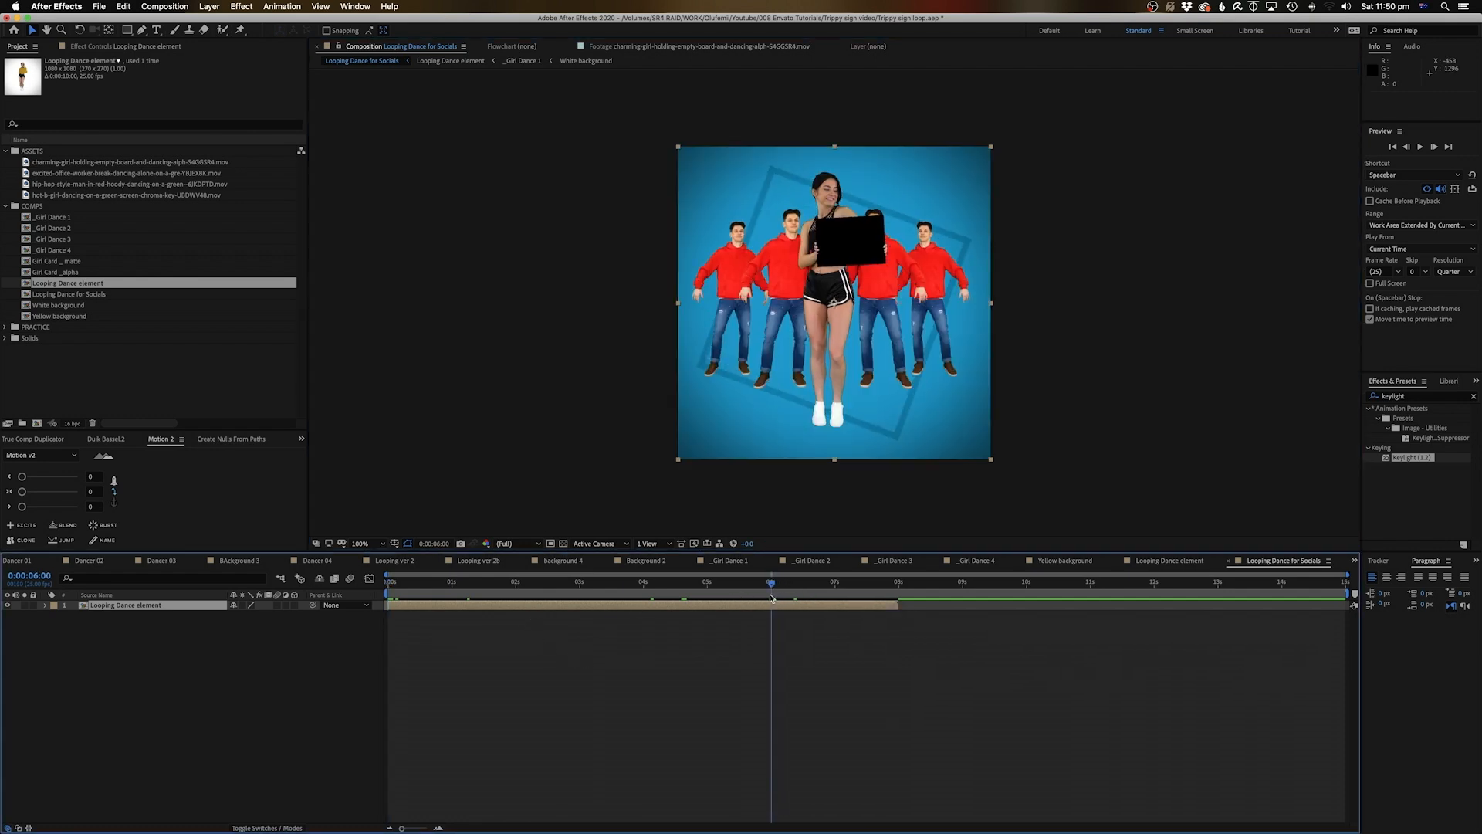
{"action": "left_click", "coordinate": [776, 639]}
{"action": "left_click", "coordinate": [664, 606]}
{"action": "key", "text": "super+d"}
{"action": "left_click", "coordinate": [515, 615]}
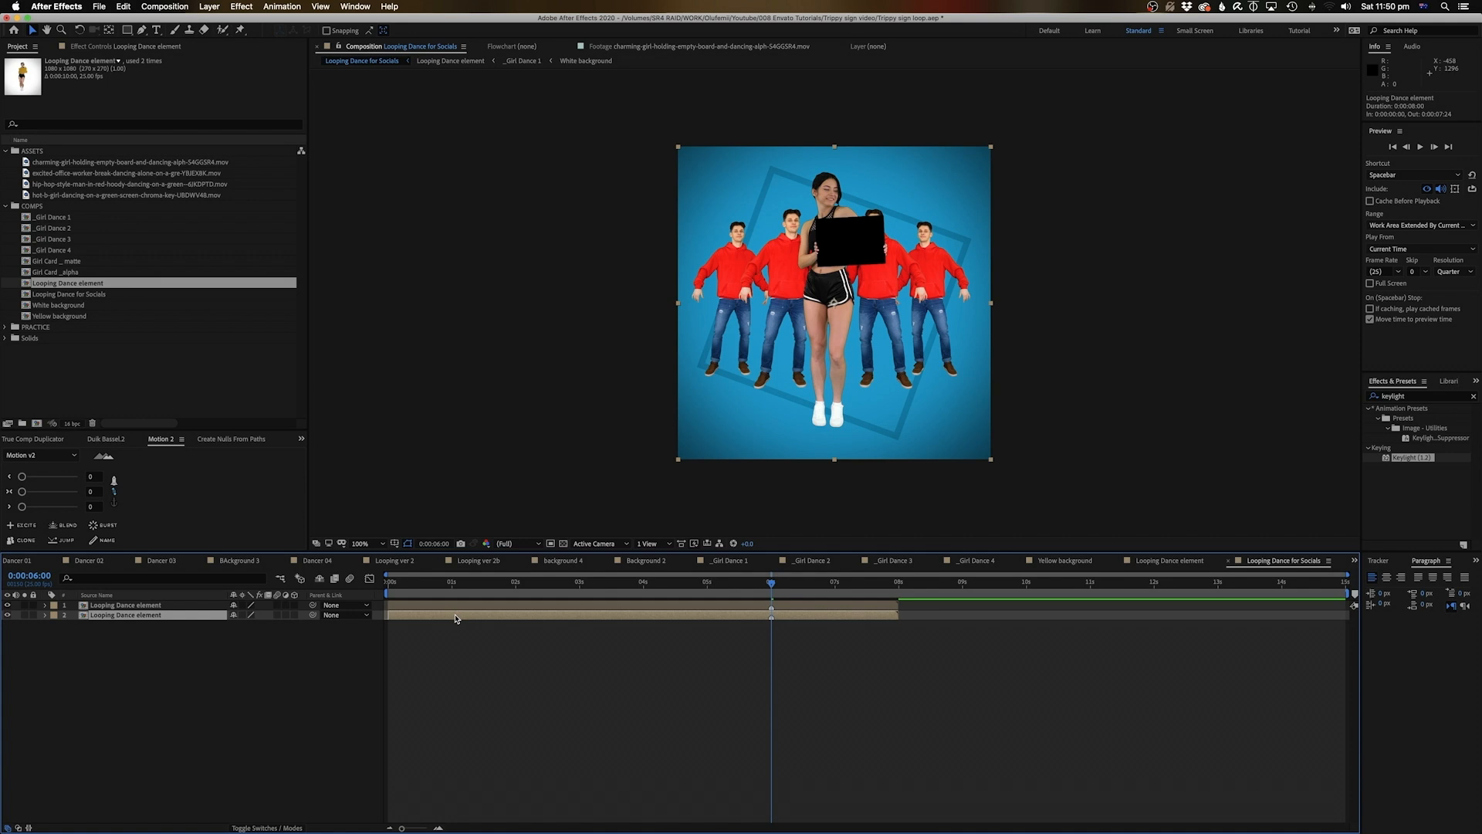
{"action": "left_click_drag", "start_coordinate": [455, 617], "coordinate": [923, 643]}
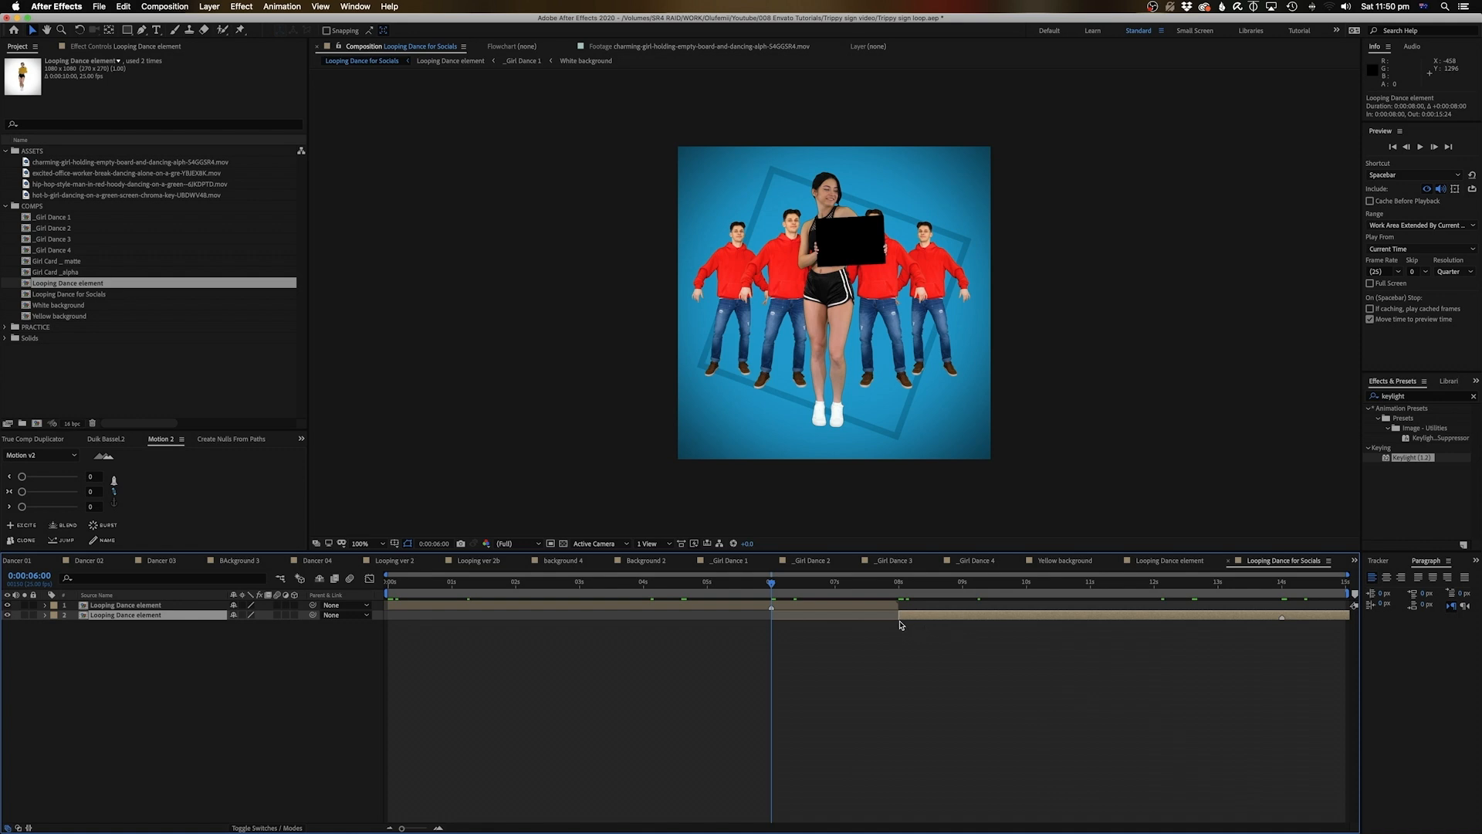
{"action": "left_click_drag", "start_coordinate": [788, 622], "coordinate": [737, 625]}
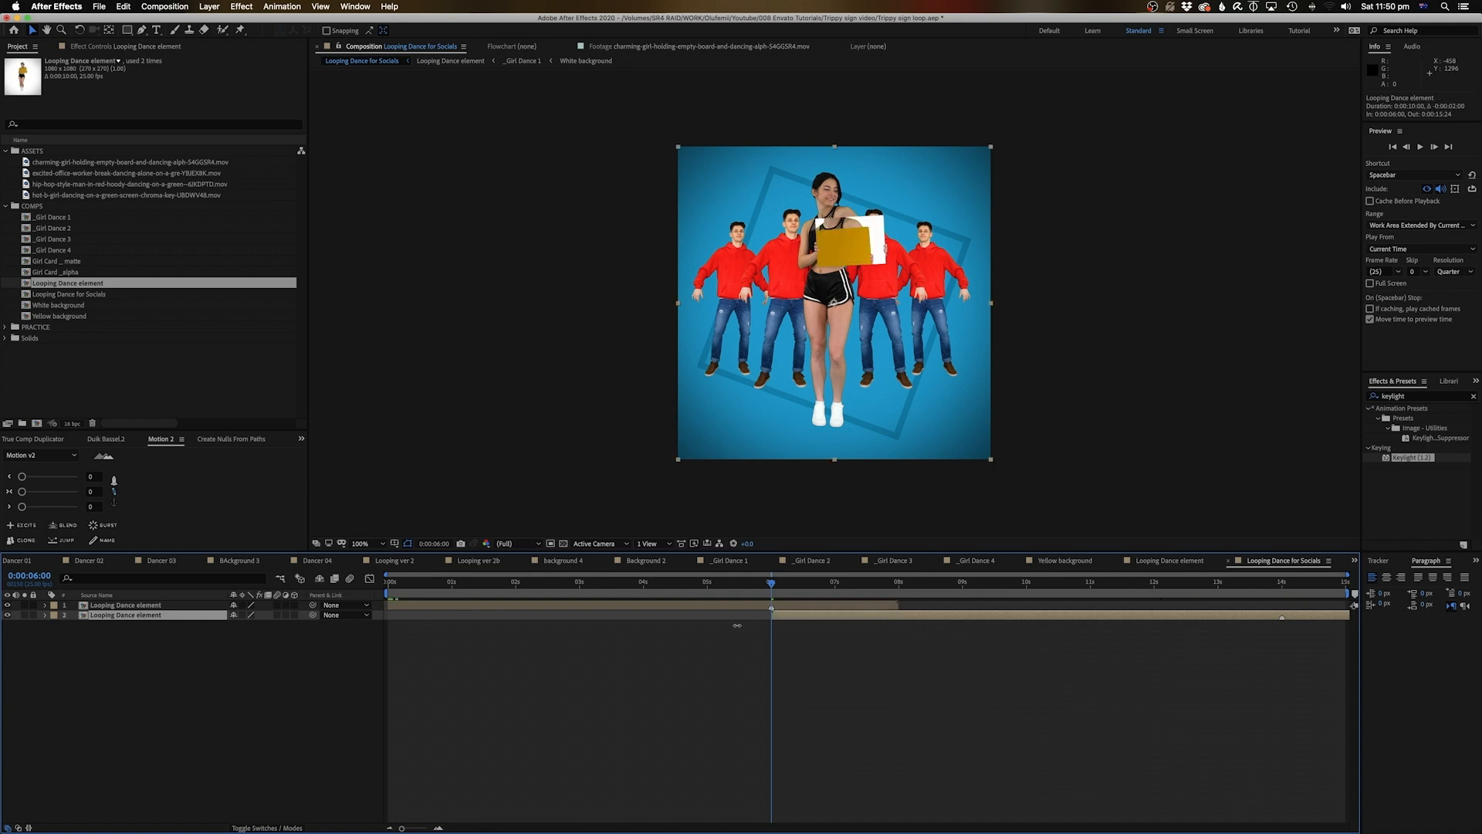
End the work area at the upper layer's out-point, 0:00:07:24, and preview the loop from the start.
{"action": "left_click", "coordinate": [865, 608]}
{"action": "key", "text": "o"}
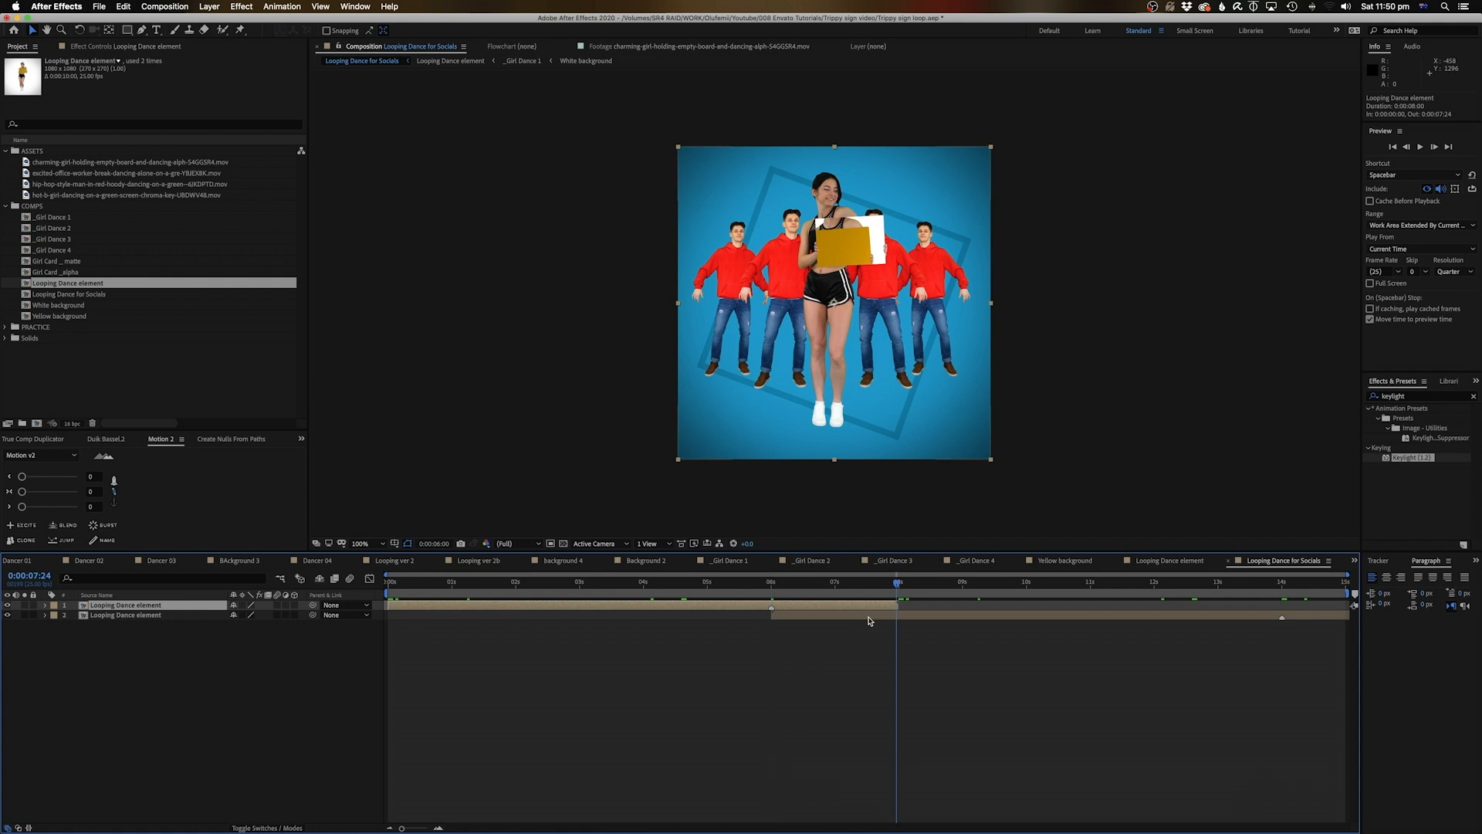
{"action": "left_click", "coordinate": [867, 621]}
{"action": "key", "text": "space"}
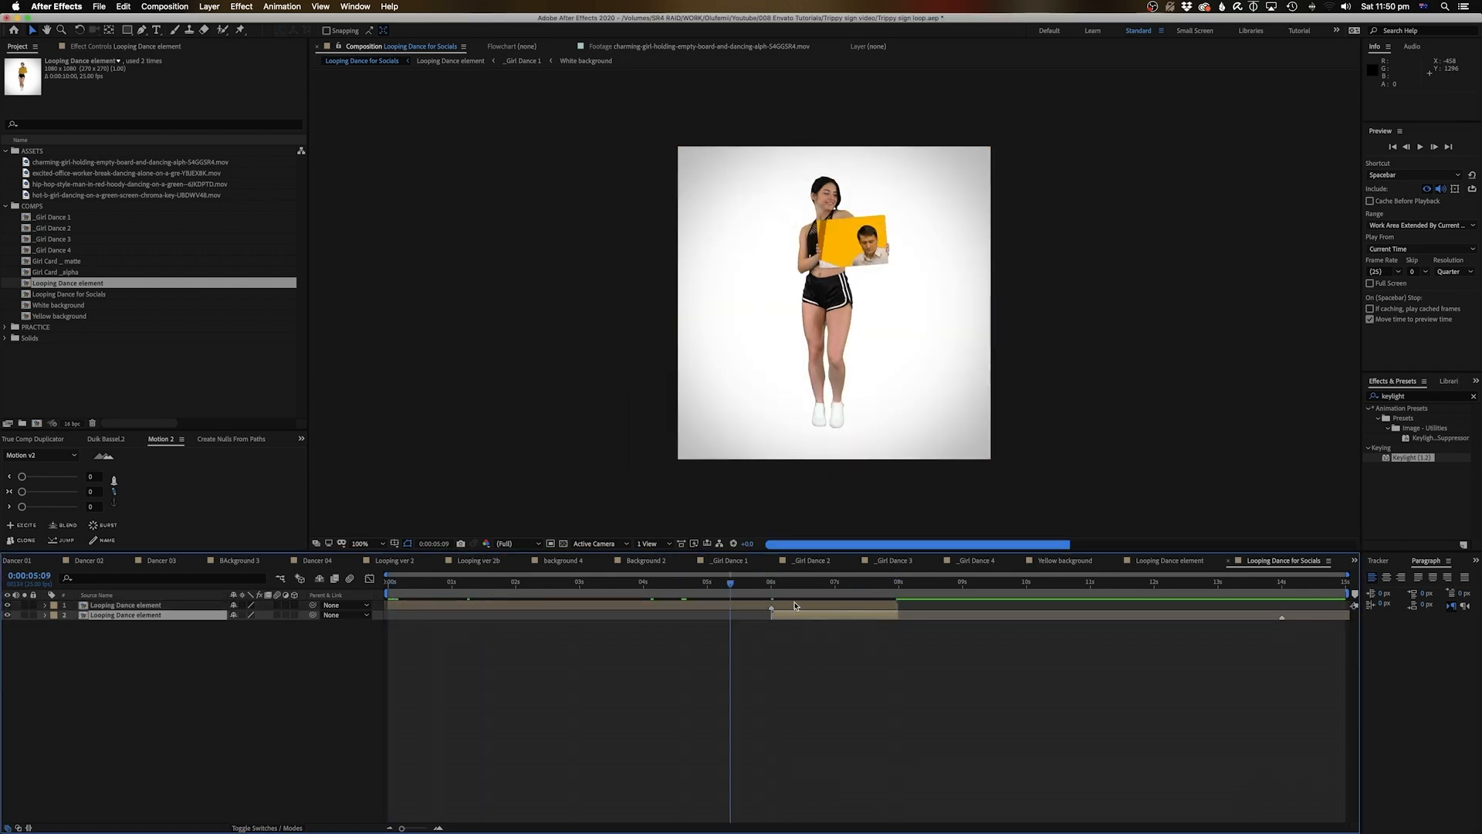
{"action": "left_click", "coordinate": [795, 606]}
{"action": "key", "text": "o"}
{"action": "key", "text": "n"}
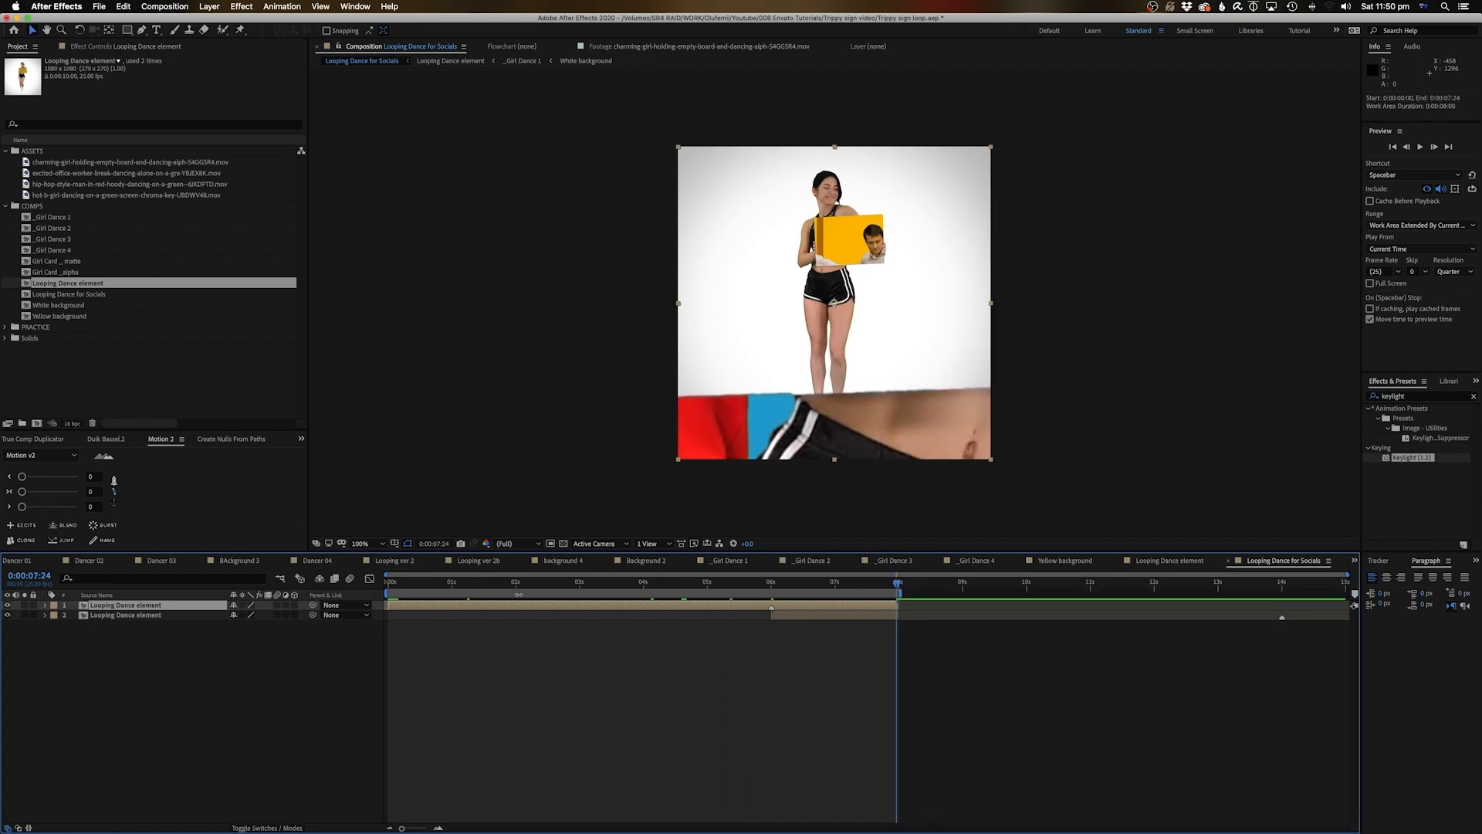
{"action": "left_click", "coordinate": [390, 585]}
{"action": "key", "text": "space"}
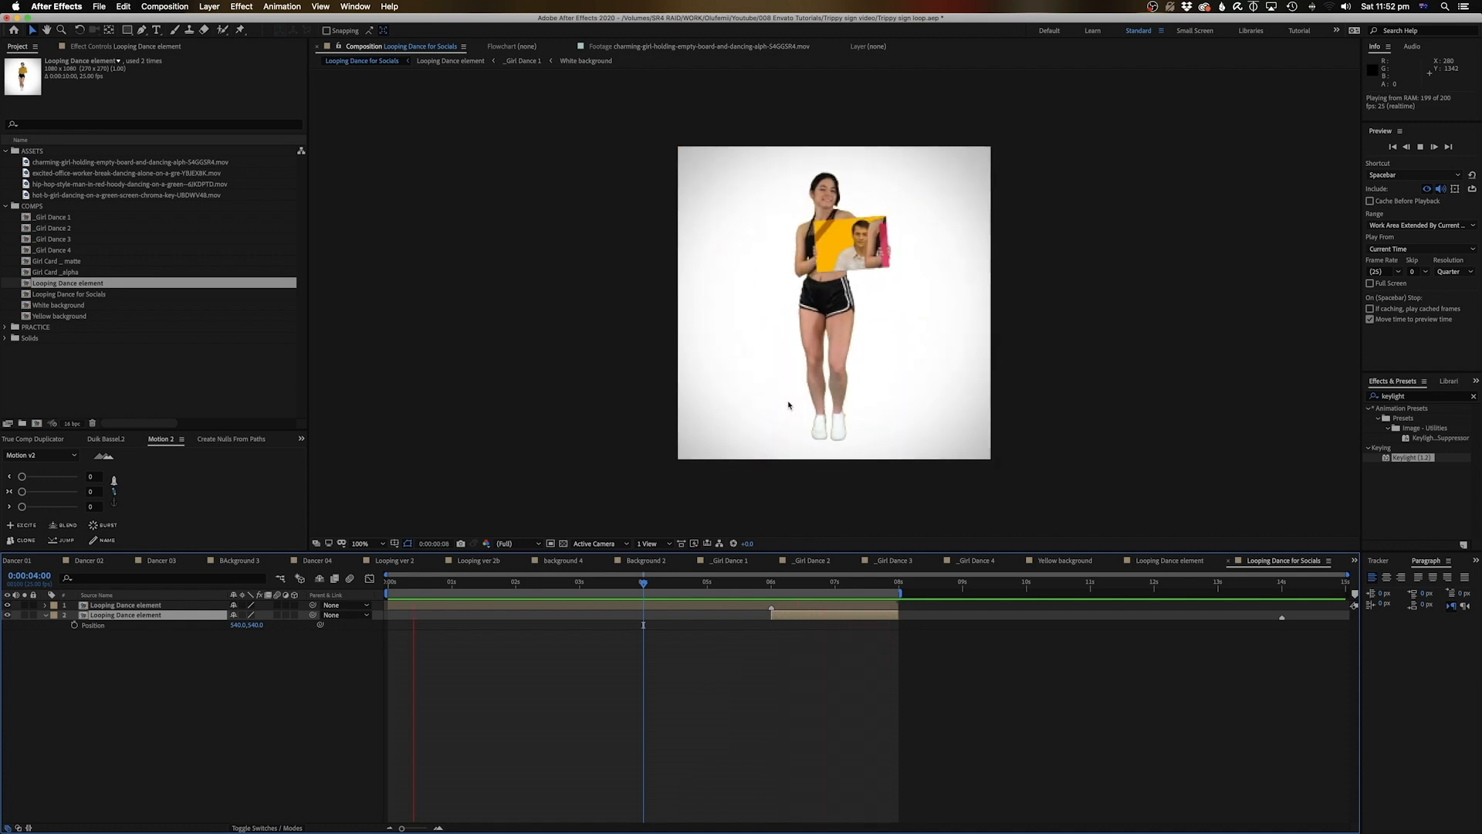
Set the composition viewer's resolution to Quarter and move the current time to 0:00:04:07.
{"action": "left_click", "coordinate": [674, 585]}
{"action": "key", "text": "space"}
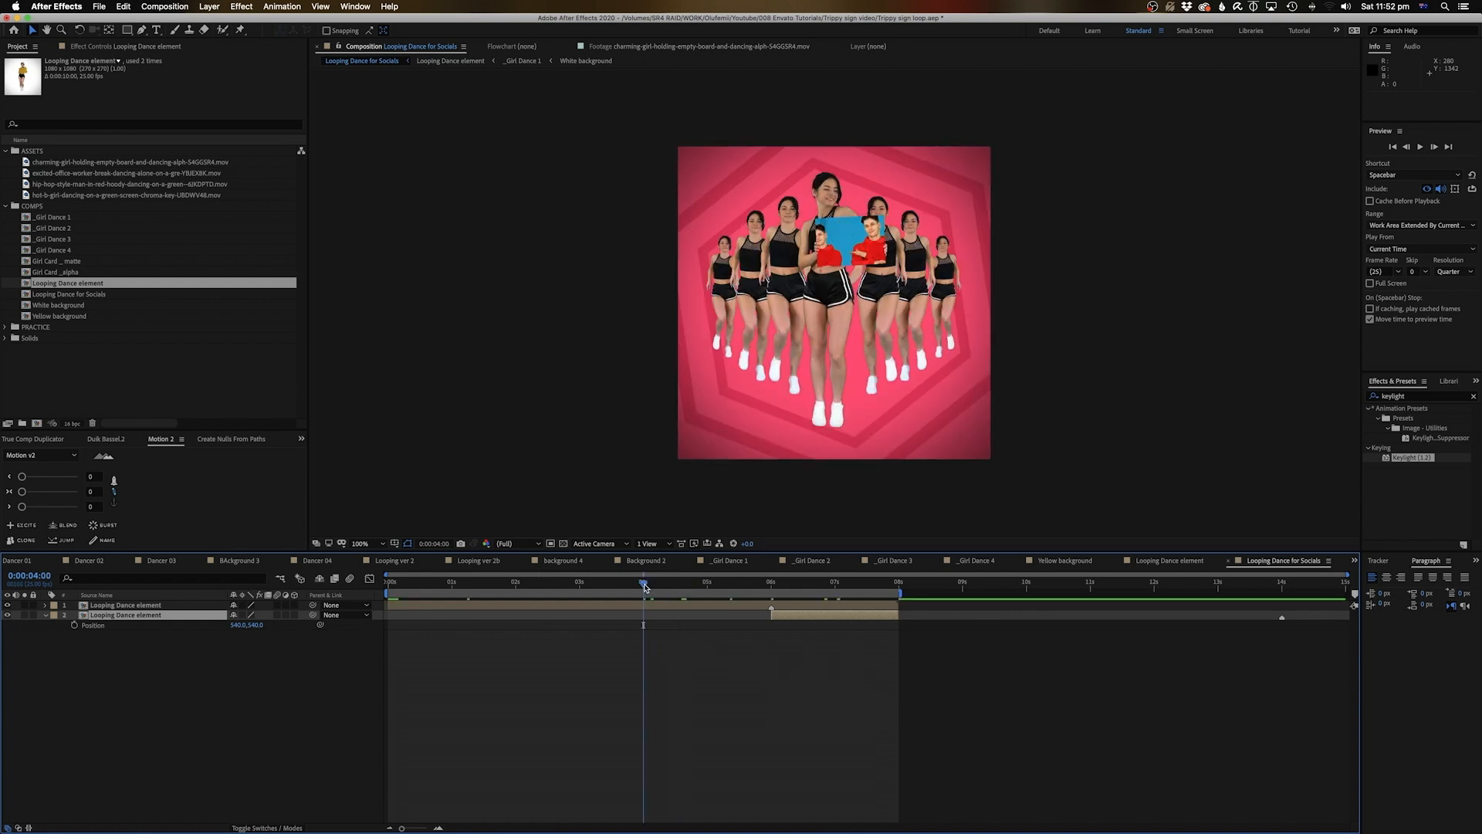
{"action": "left_click_drag", "start_coordinate": [648, 587], "coordinate": [659, 585]}
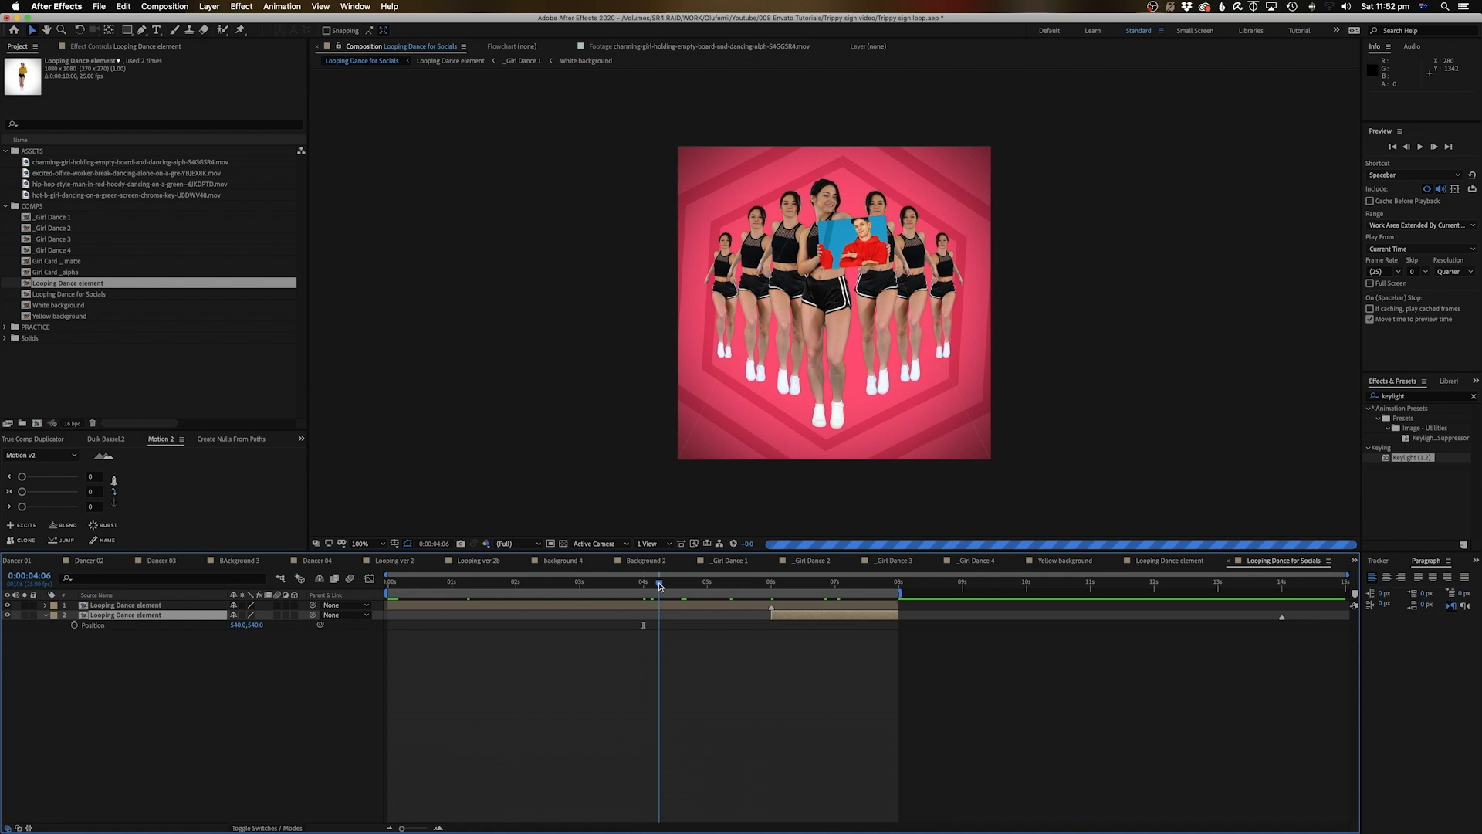
{"action": "left_click", "coordinate": [517, 543]}
{"action": "left_click", "coordinate": [516, 606]}
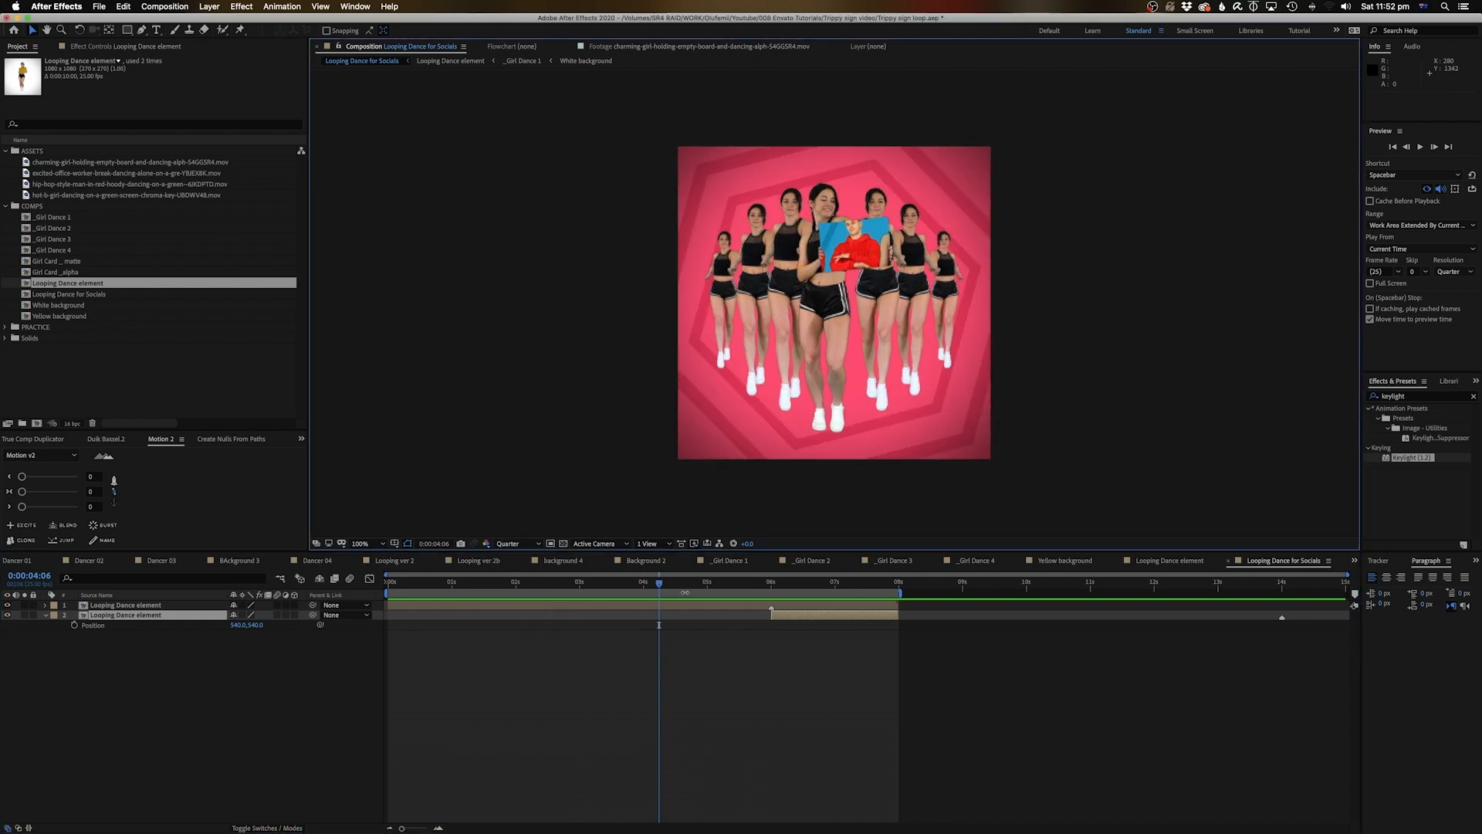
{"action": "left_click_drag", "start_coordinate": [660, 589], "coordinate": [661, 585]}
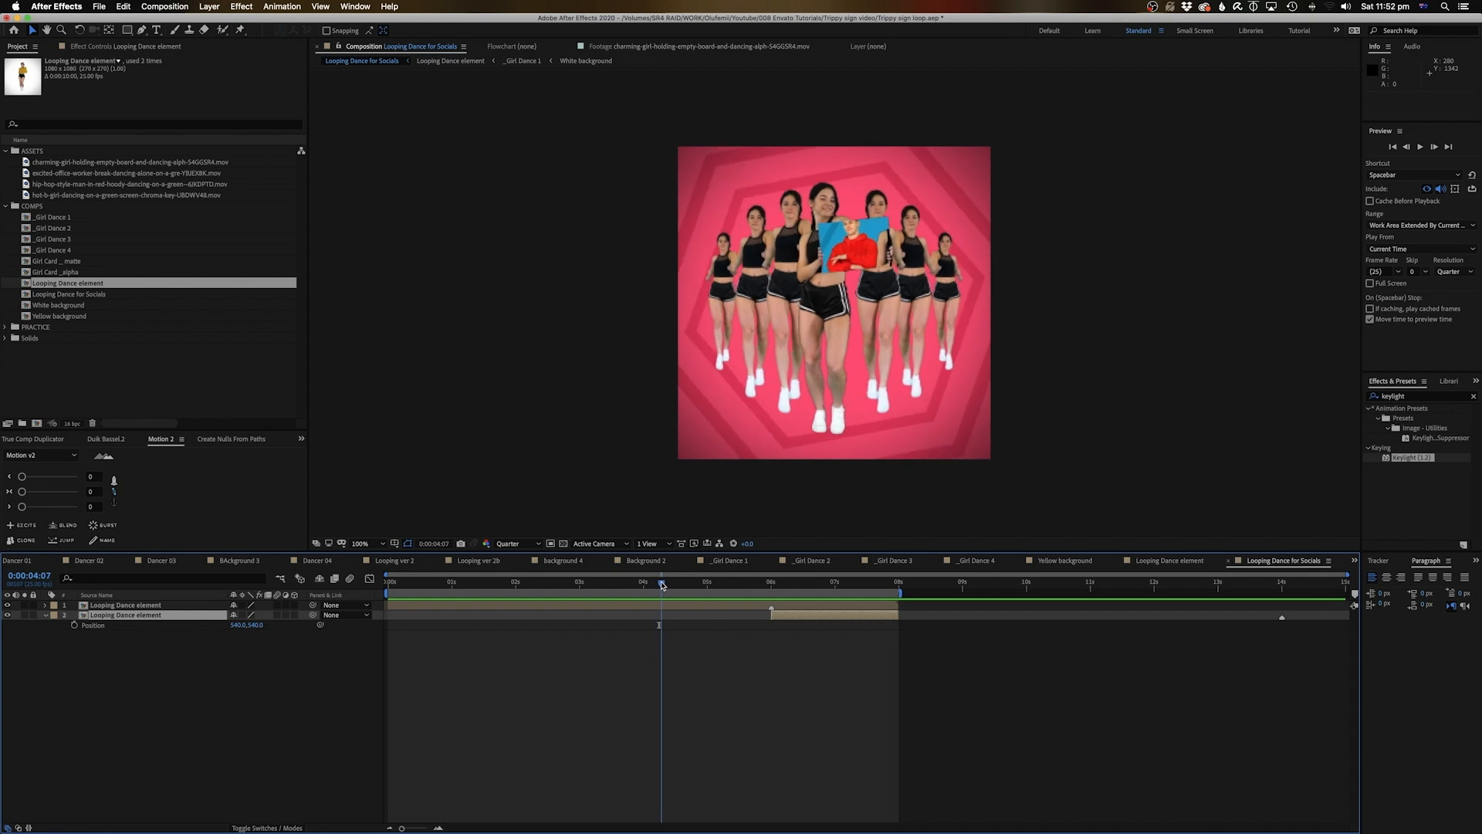
Check the lower layer's time remapping option and extend that layer's in-point back to 0:00:04:07.
{"action": "left_click", "coordinate": [695, 606]}
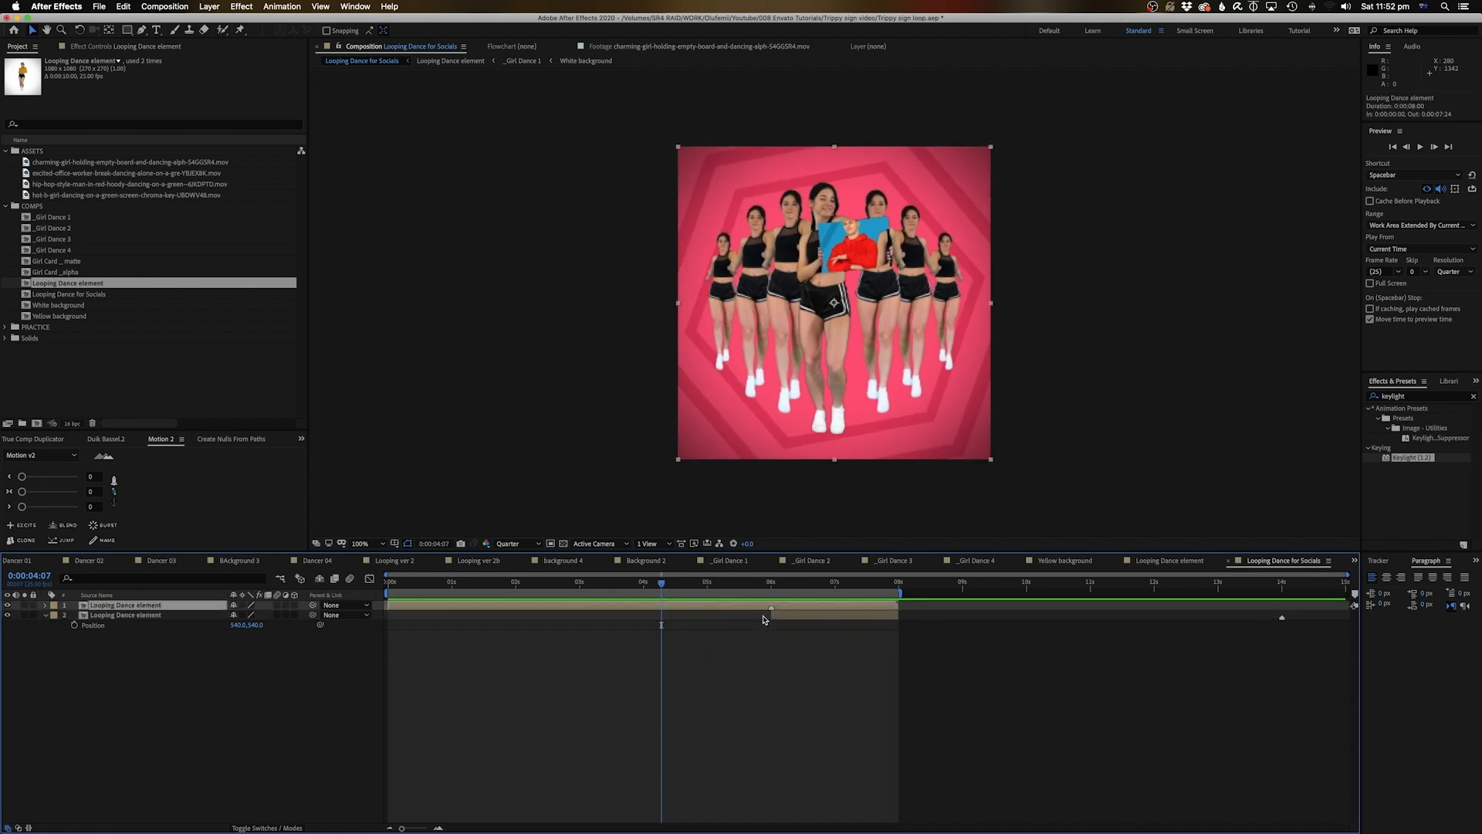
{"action": "right_click", "coordinate": [787, 619]}
{"action": "mouse_move", "coordinate": [818, 585]}
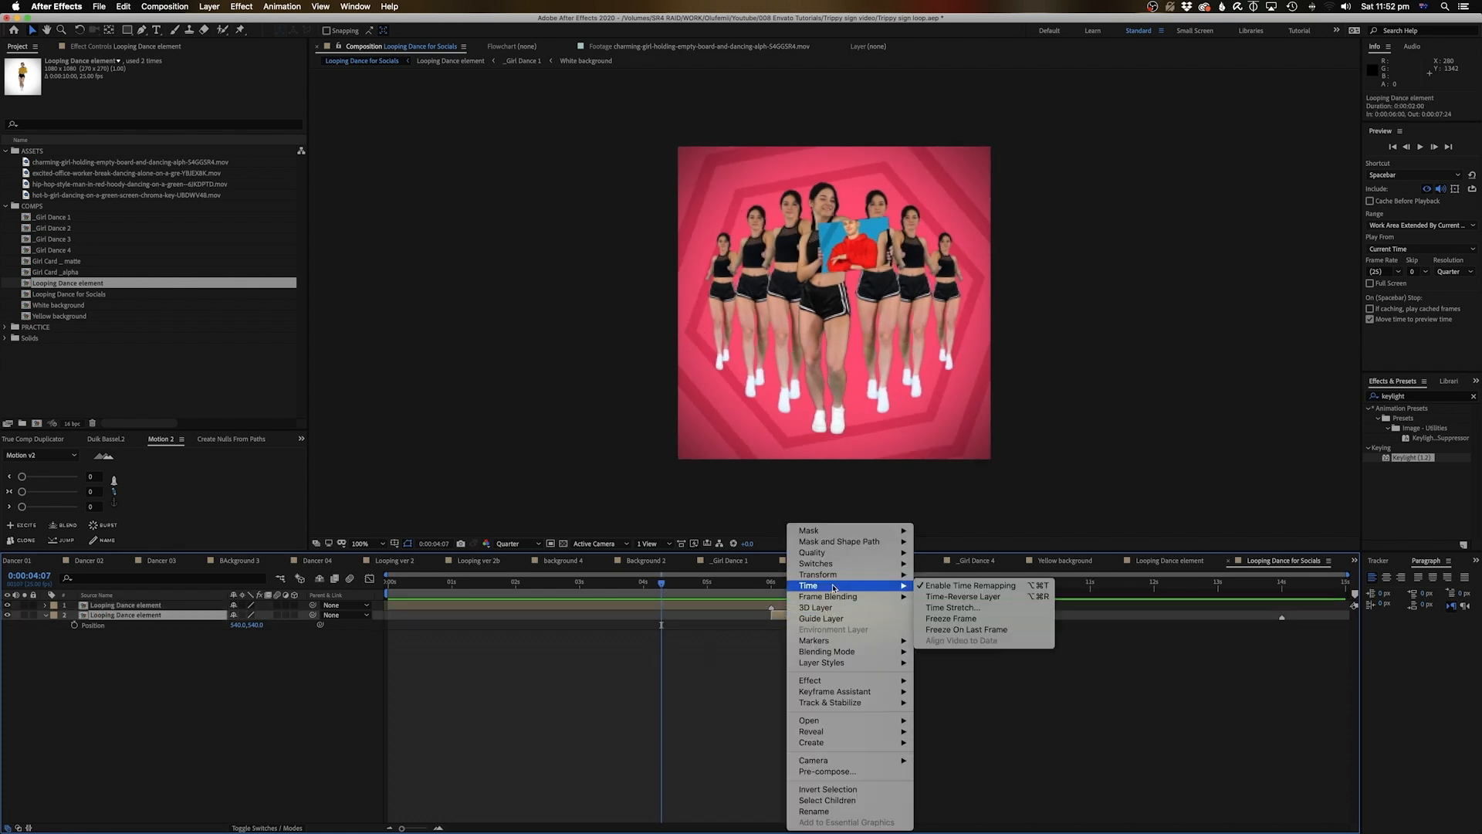
{"action": "left_click", "coordinate": [955, 587]}
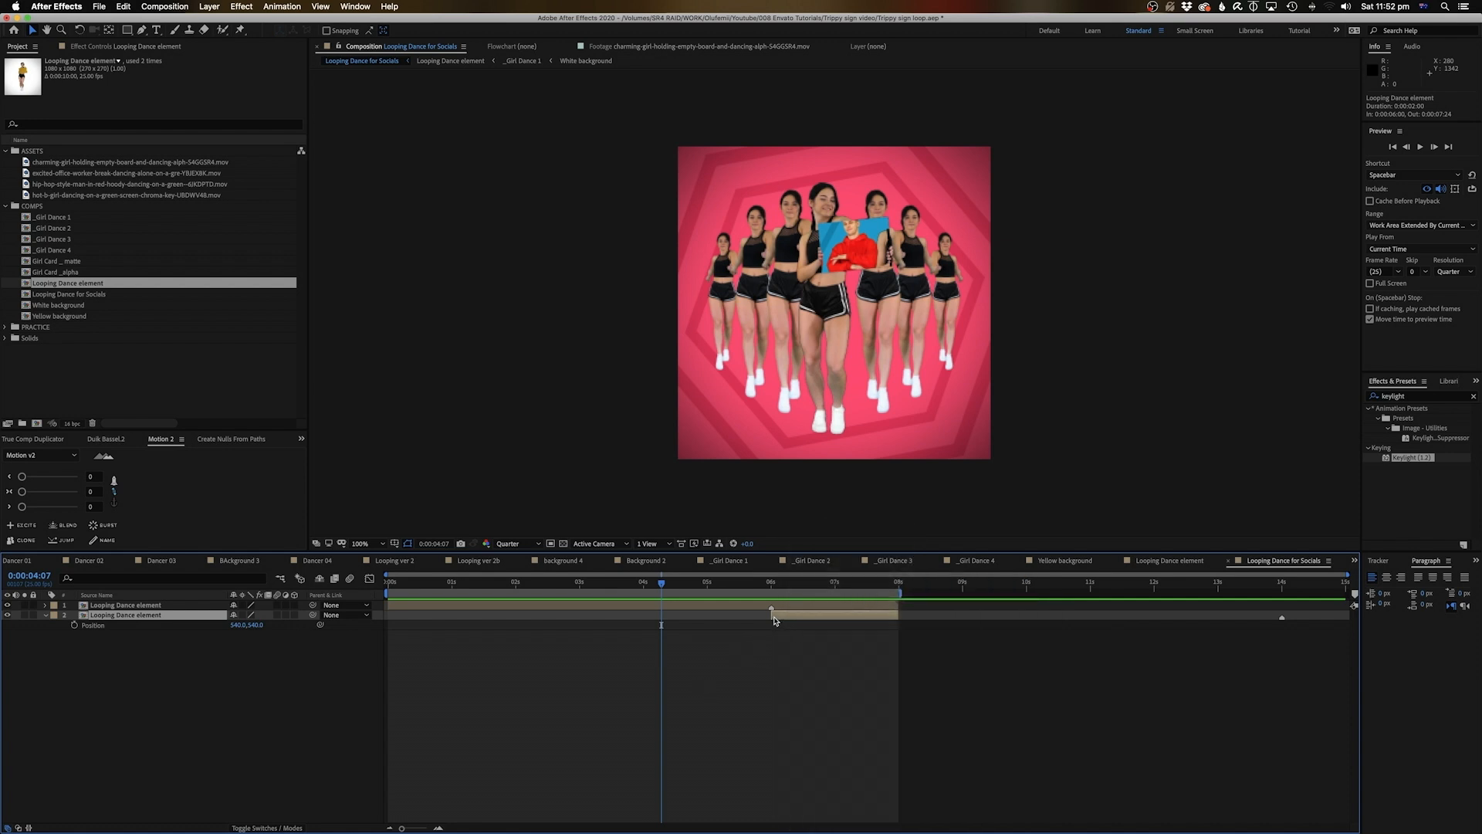
{"action": "left_click_drag", "start_coordinate": [772, 612], "coordinate": [730, 619]}
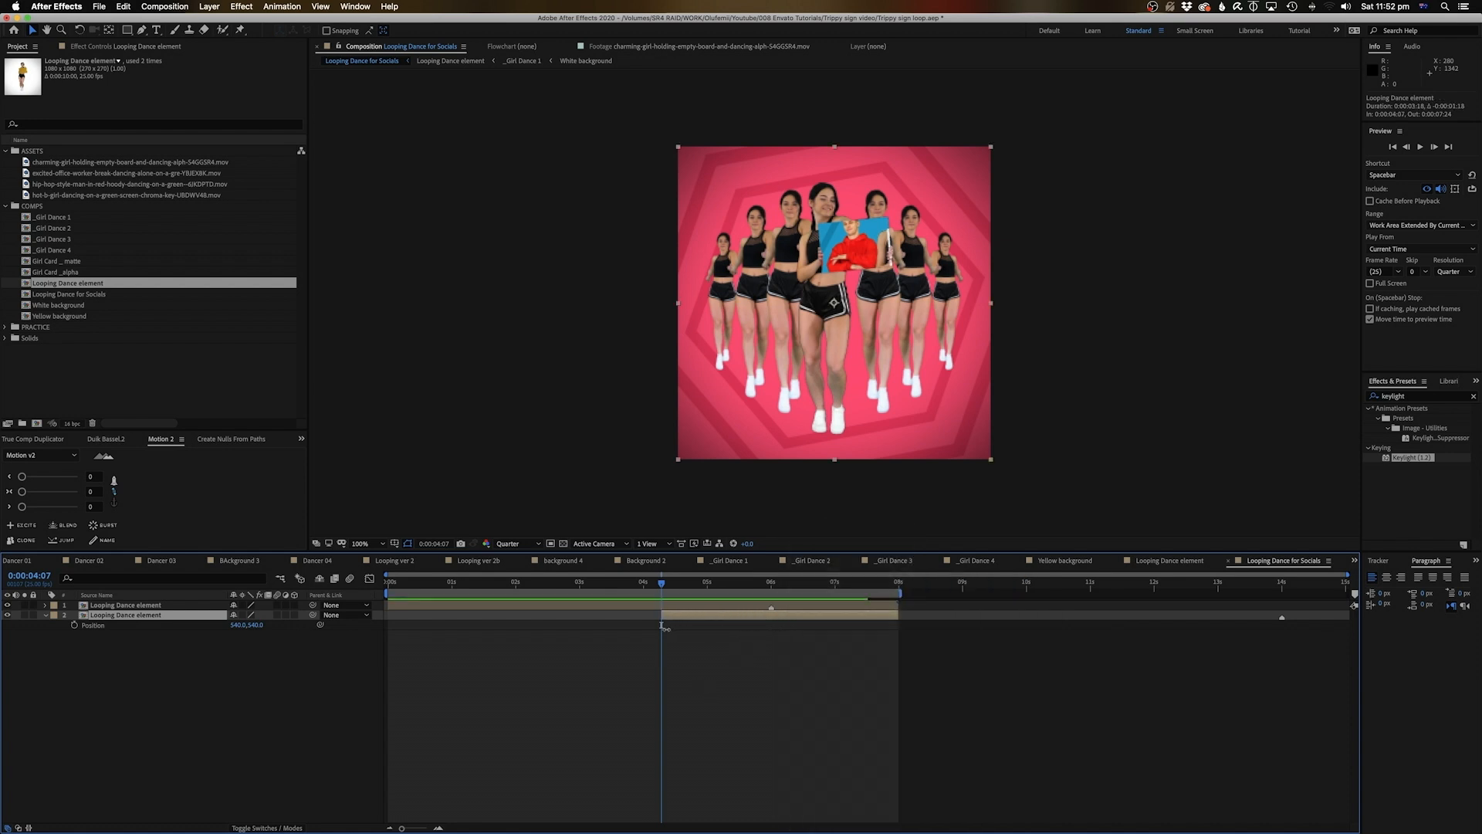
Keyframe the lower layer's Position at 0:00:06:00 and at 0:00:05:11 with 828.0, 540.0, and solo the layer.
{"action": "left_click", "coordinate": [769, 585]}
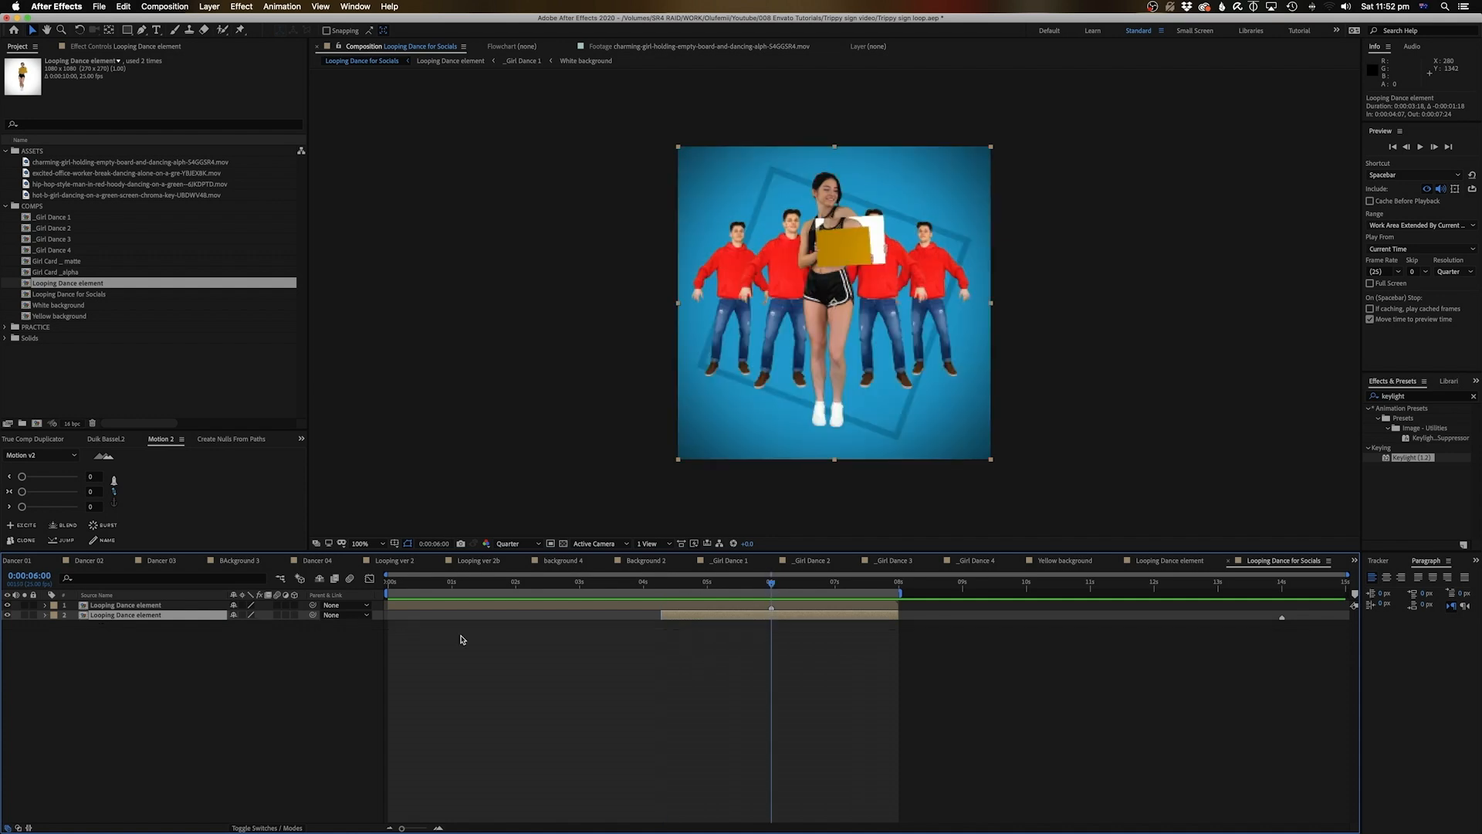
{"action": "left_click", "coordinate": [75, 625]}
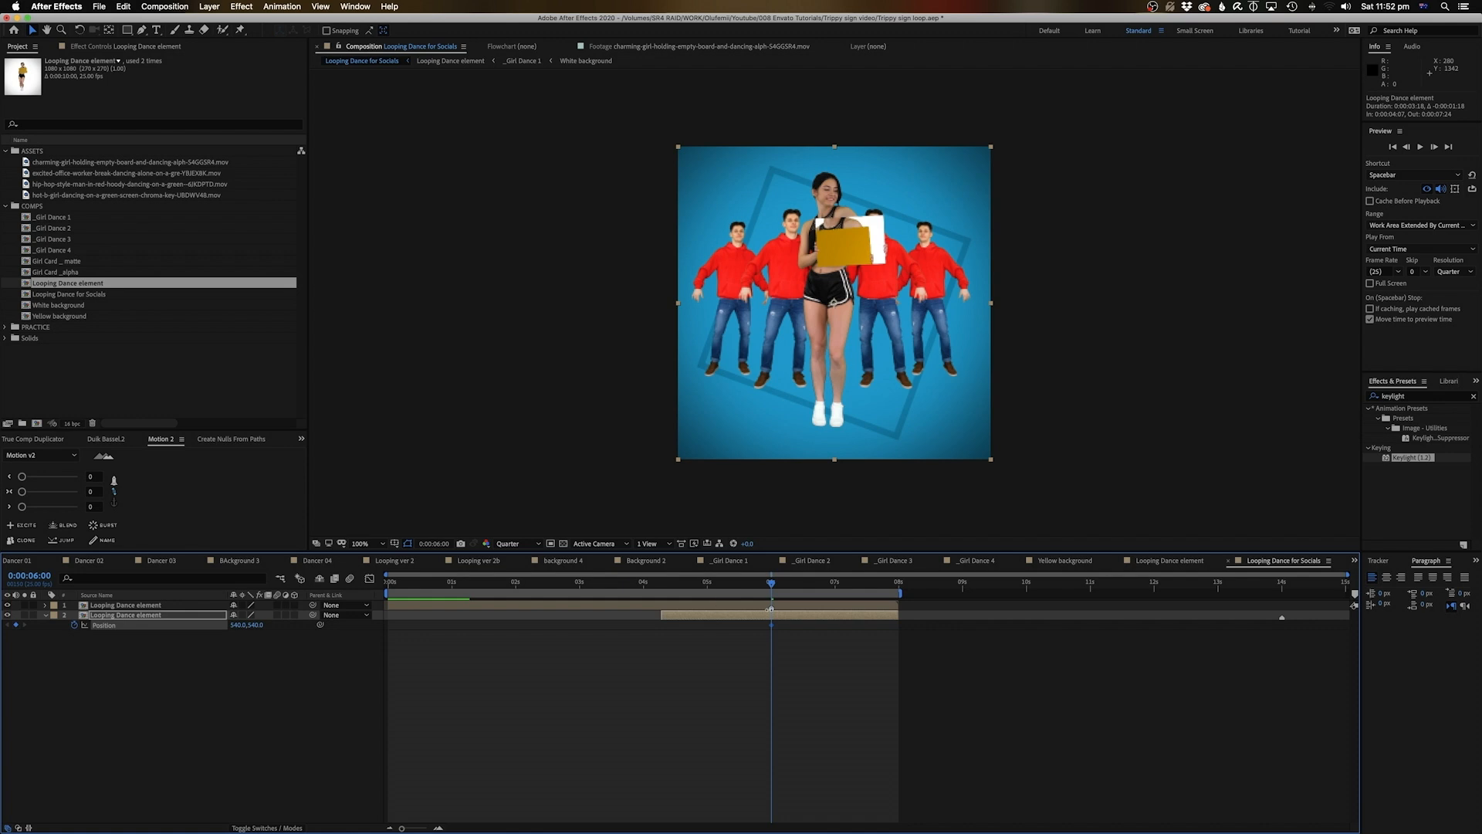
{"action": "left_click", "coordinate": [735, 586]}
{"action": "left_click_drag", "start_coordinate": [728, 586], "coordinate": [662, 586]}
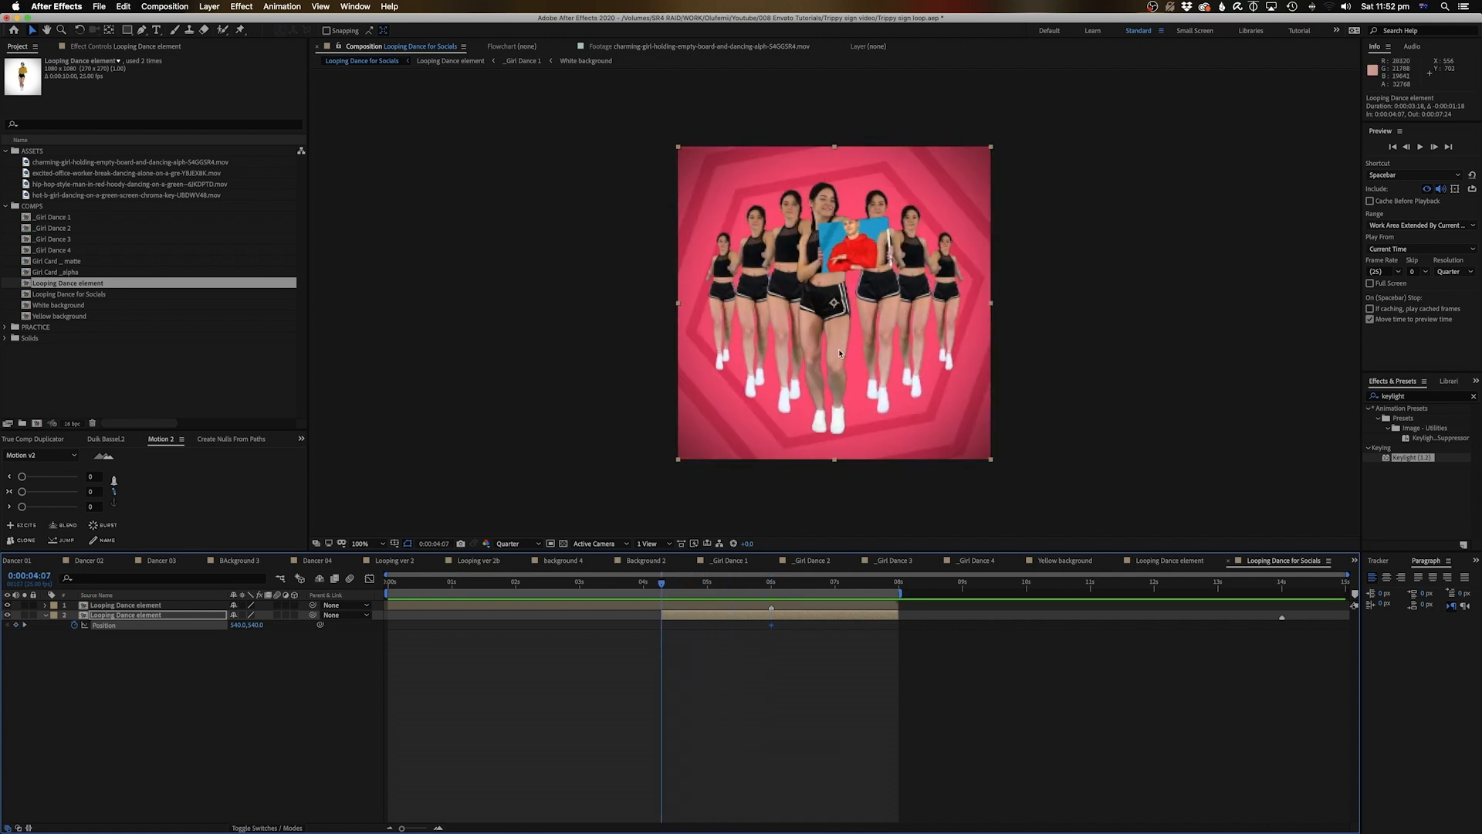
{"action": "left_click_drag", "start_coordinate": [672, 589], "coordinate": [737, 582]}
{"action": "left_click_drag", "start_coordinate": [820, 398], "coordinate": [898, 397]}
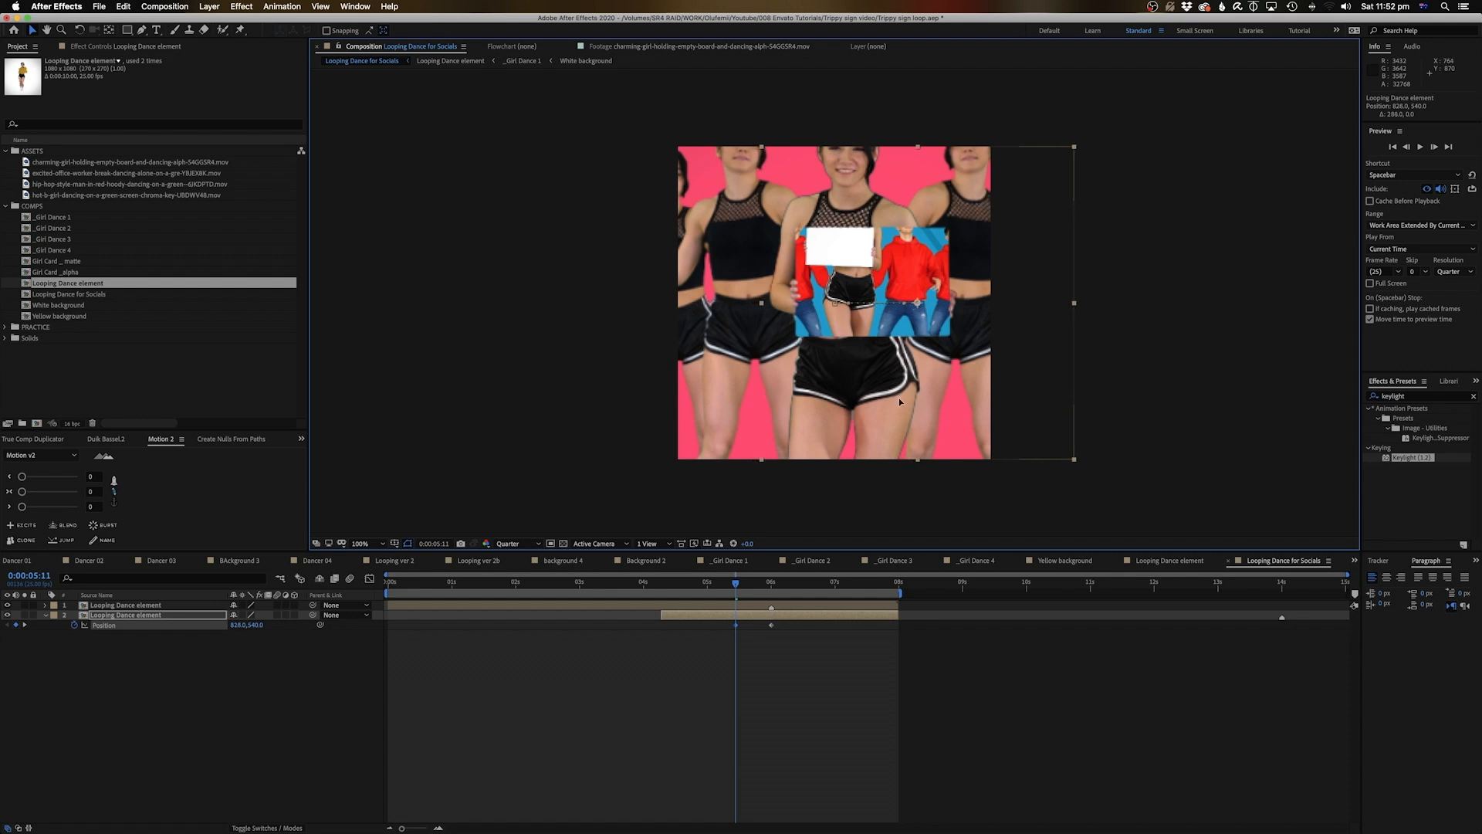
{"action": "left_click", "coordinate": [24, 615]}
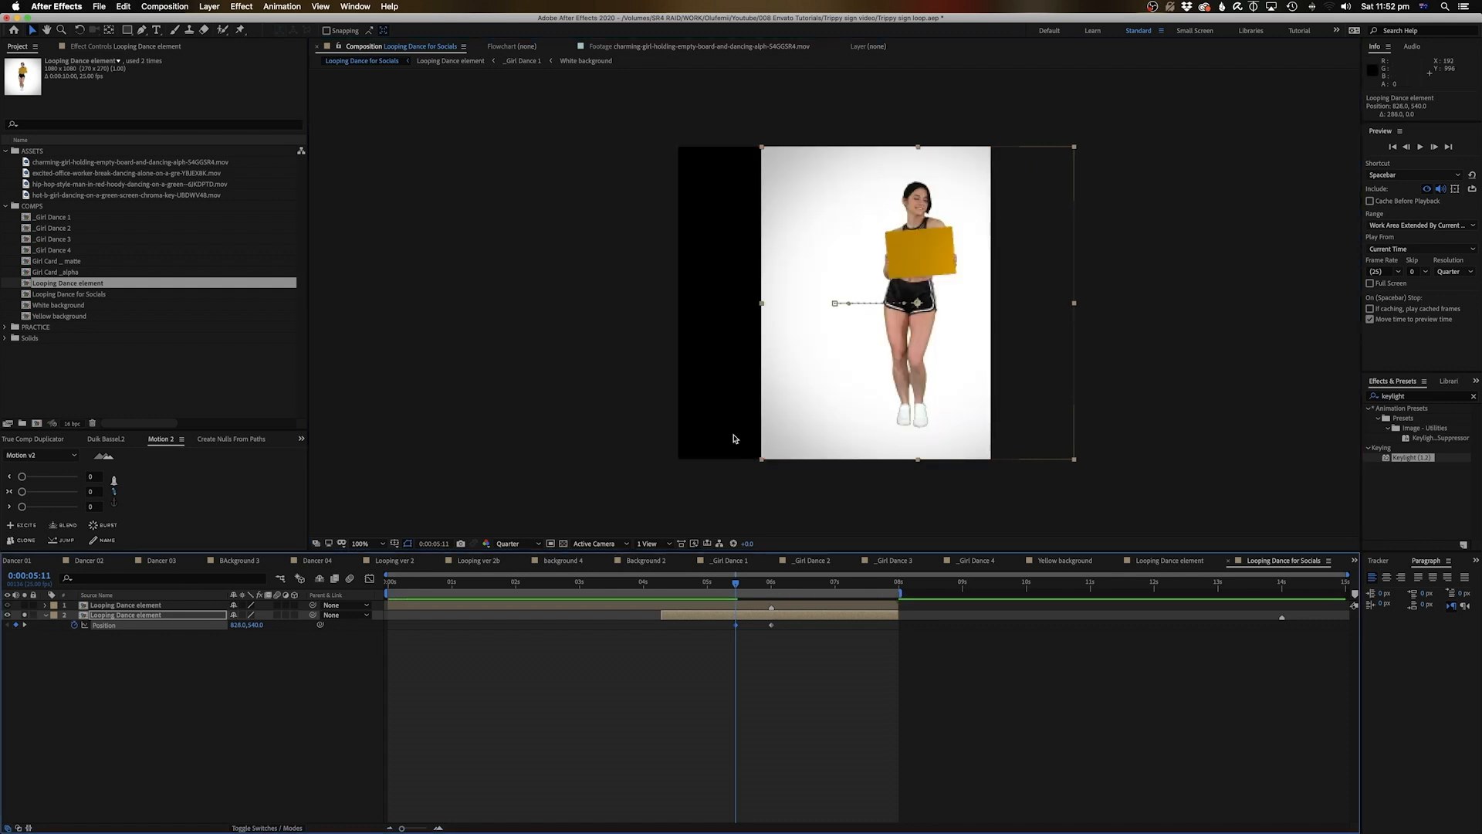
Set the lower layer's first Position keyframe to 846.0, 540.0, move it to the layer's in-point, unsolo the layer and preview.
{"action": "left_click_drag", "start_coordinate": [819, 428], "coordinate": [825, 428]}
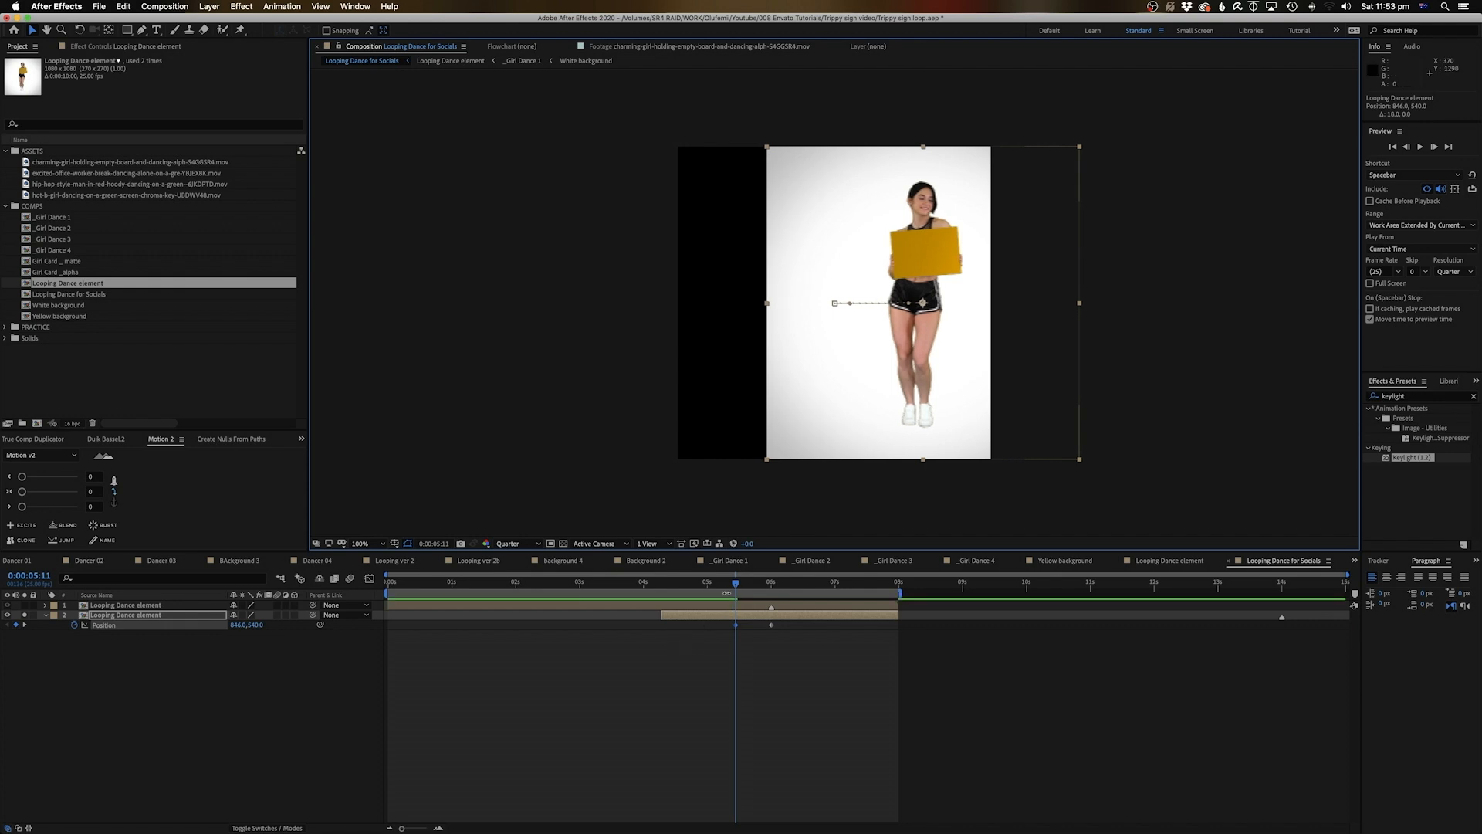
{"action": "mouse_move", "coordinate": [736, 587]}
{"action": "left_mouse_down"}
{"action": "mouse_move", "coordinate": [793, 587]}
{"action": "mouse_move", "coordinate": [736, 602]}
{"action": "left_mouse_up"}
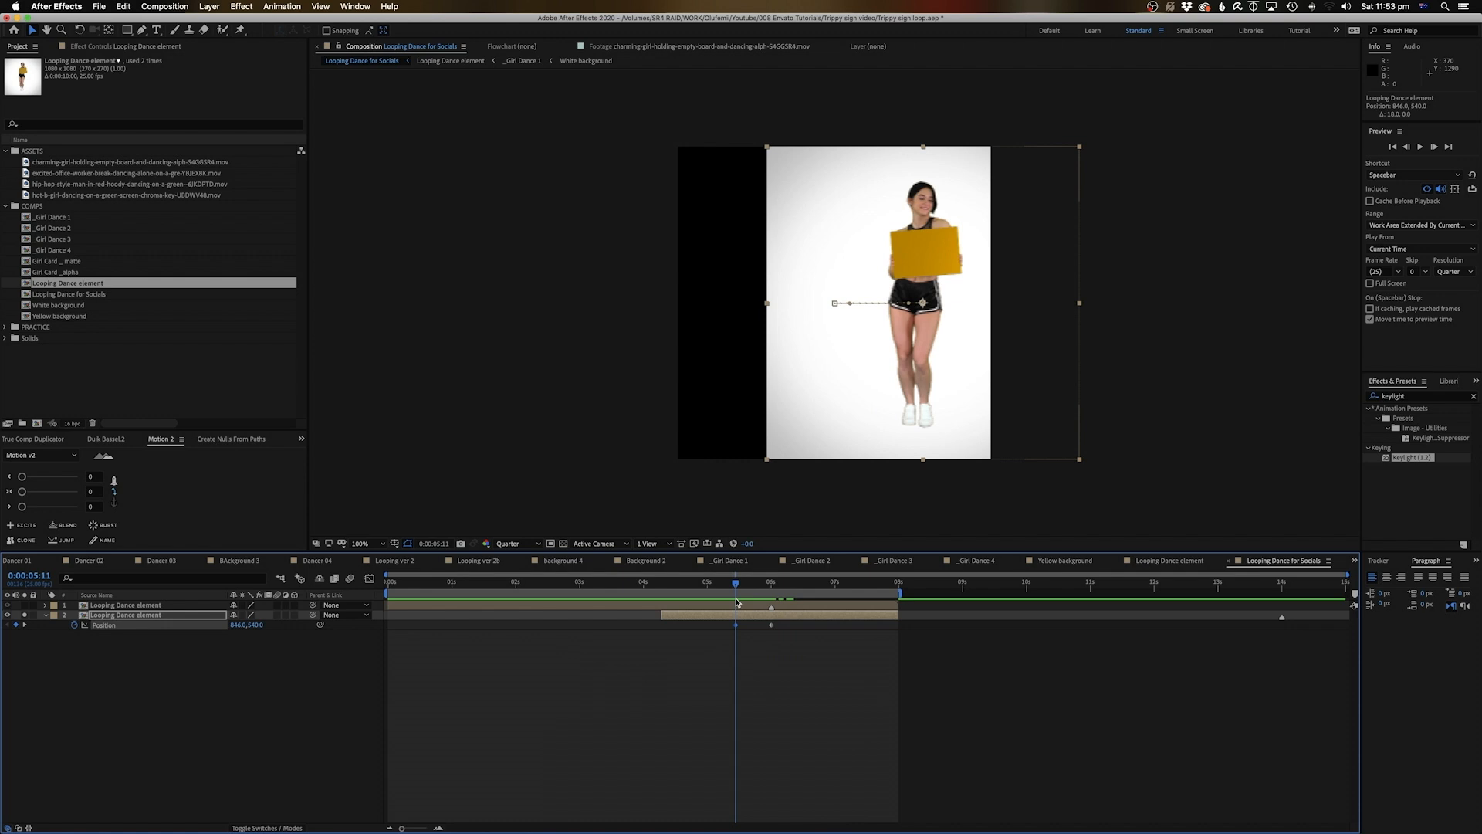
{"action": "left_click", "coordinate": [24, 615]}
{"action": "left_click_drag", "start_coordinate": [736, 624], "coordinate": [650, 588]}
{"action": "key", "text": "space"}
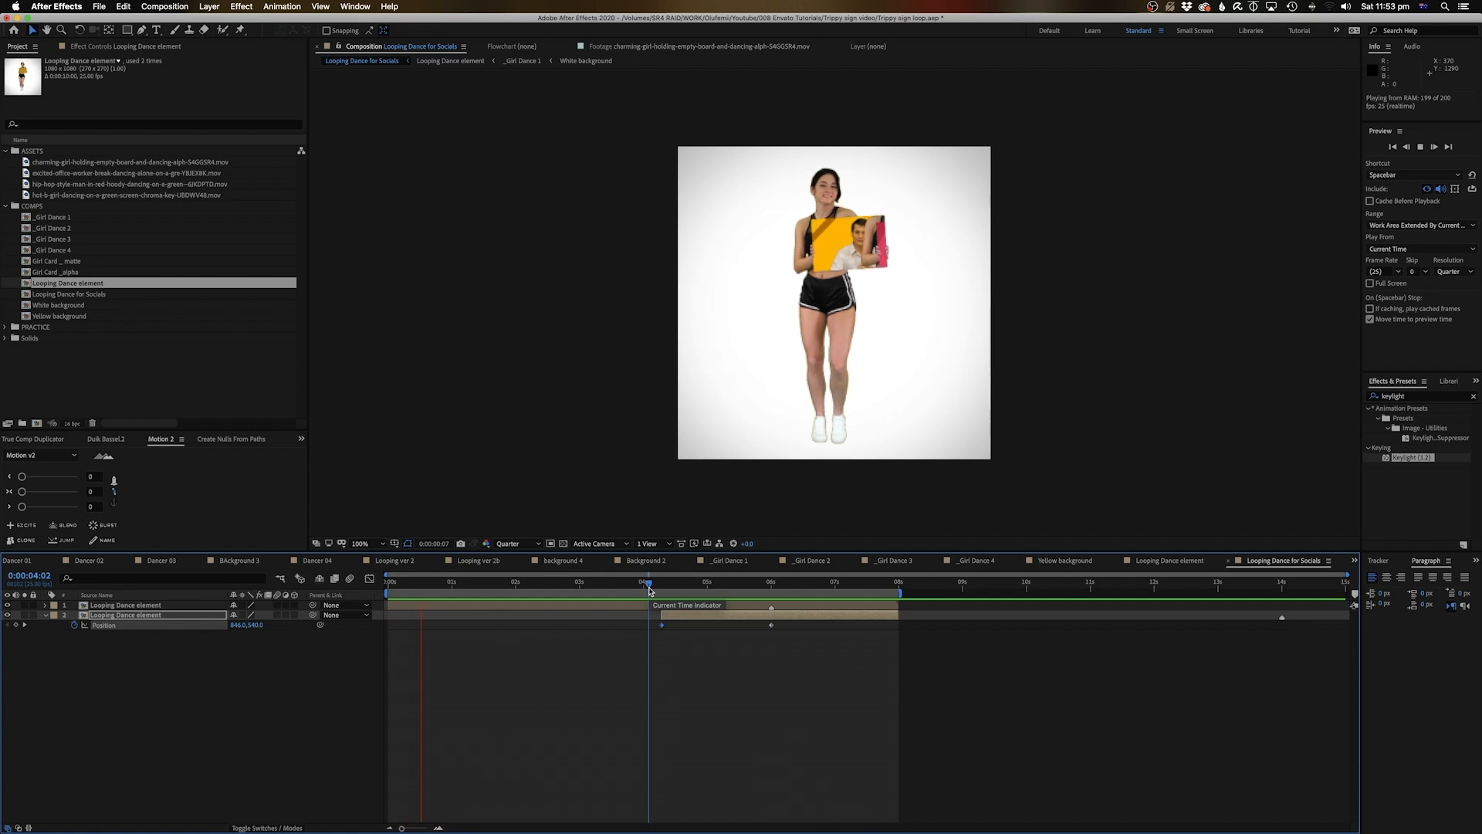
Apply Easy Ease to the lower layer's Position keyframe at 0:00:06:00 and preview from 0:00:03:24.
{"action": "left_click_drag", "start_coordinate": [749, 627], "coordinate": [787, 636]}
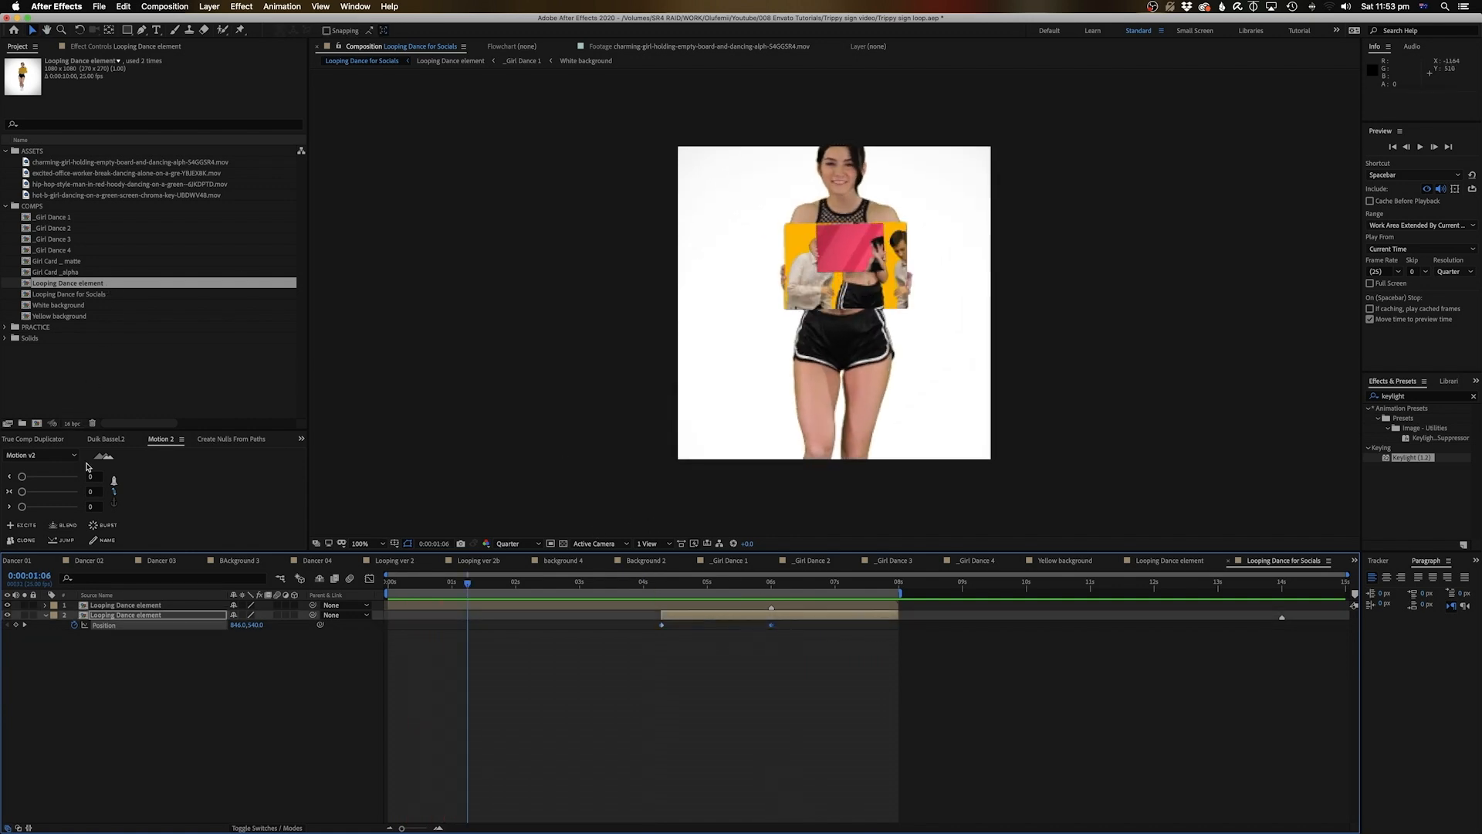
{"action": "right_click", "coordinate": [771, 626]}
{"action": "mouse_move", "coordinate": [824, 766]}
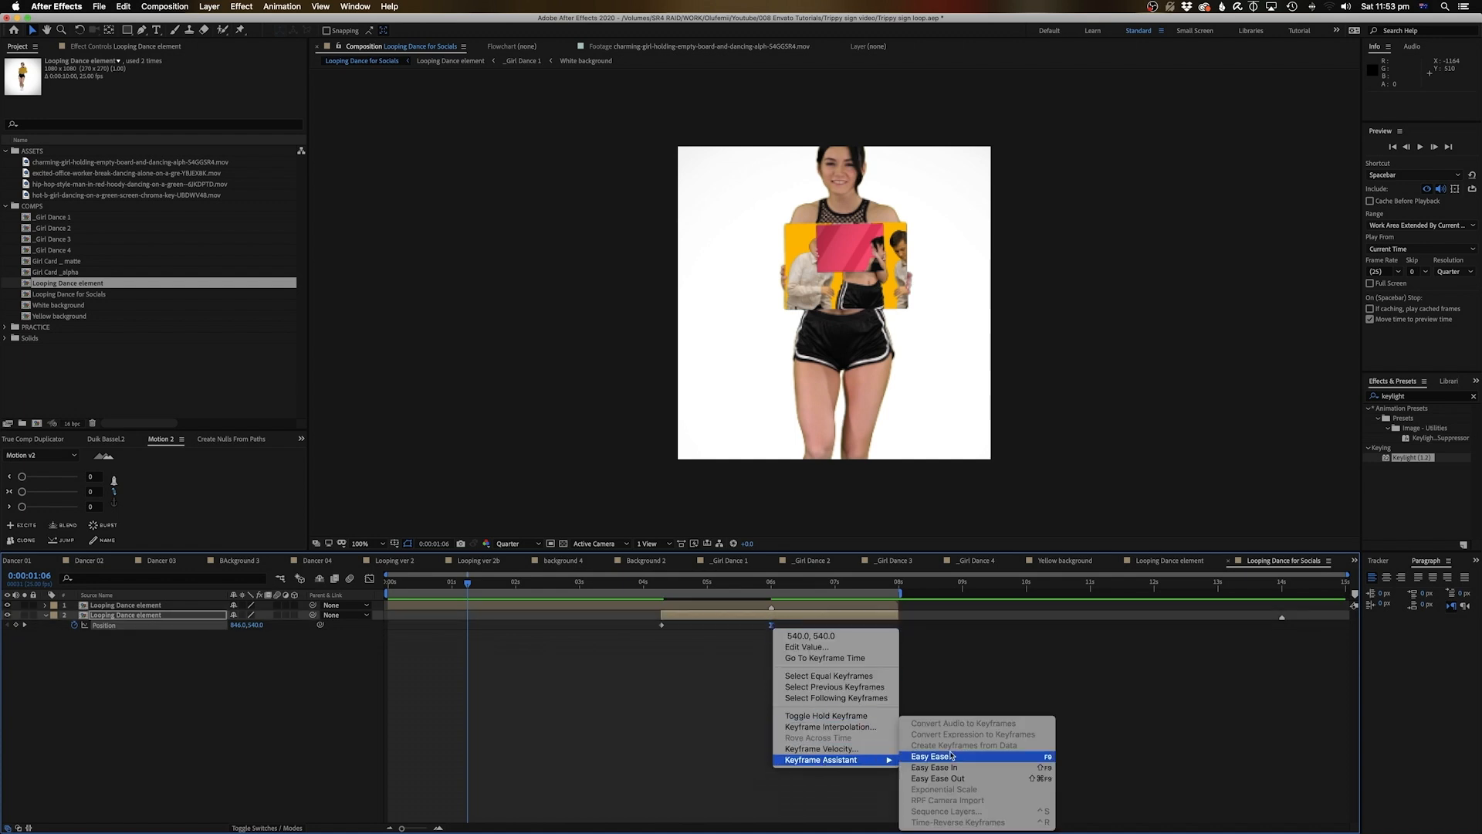
{"action": "key", "text": "Escape"}
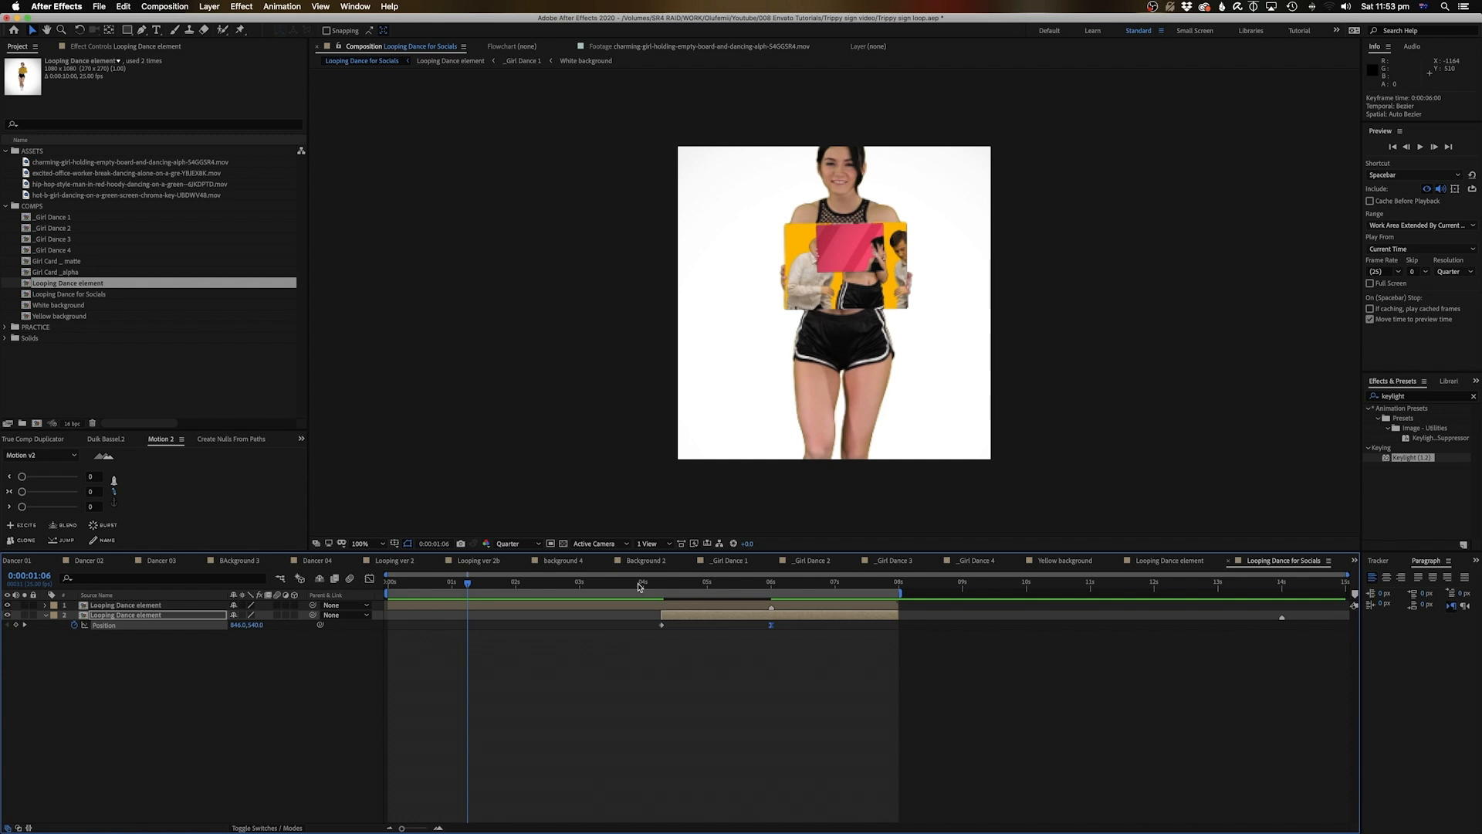
{"action": "left_click", "coordinate": [640, 583]}
{"action": "key", "text": "space"}
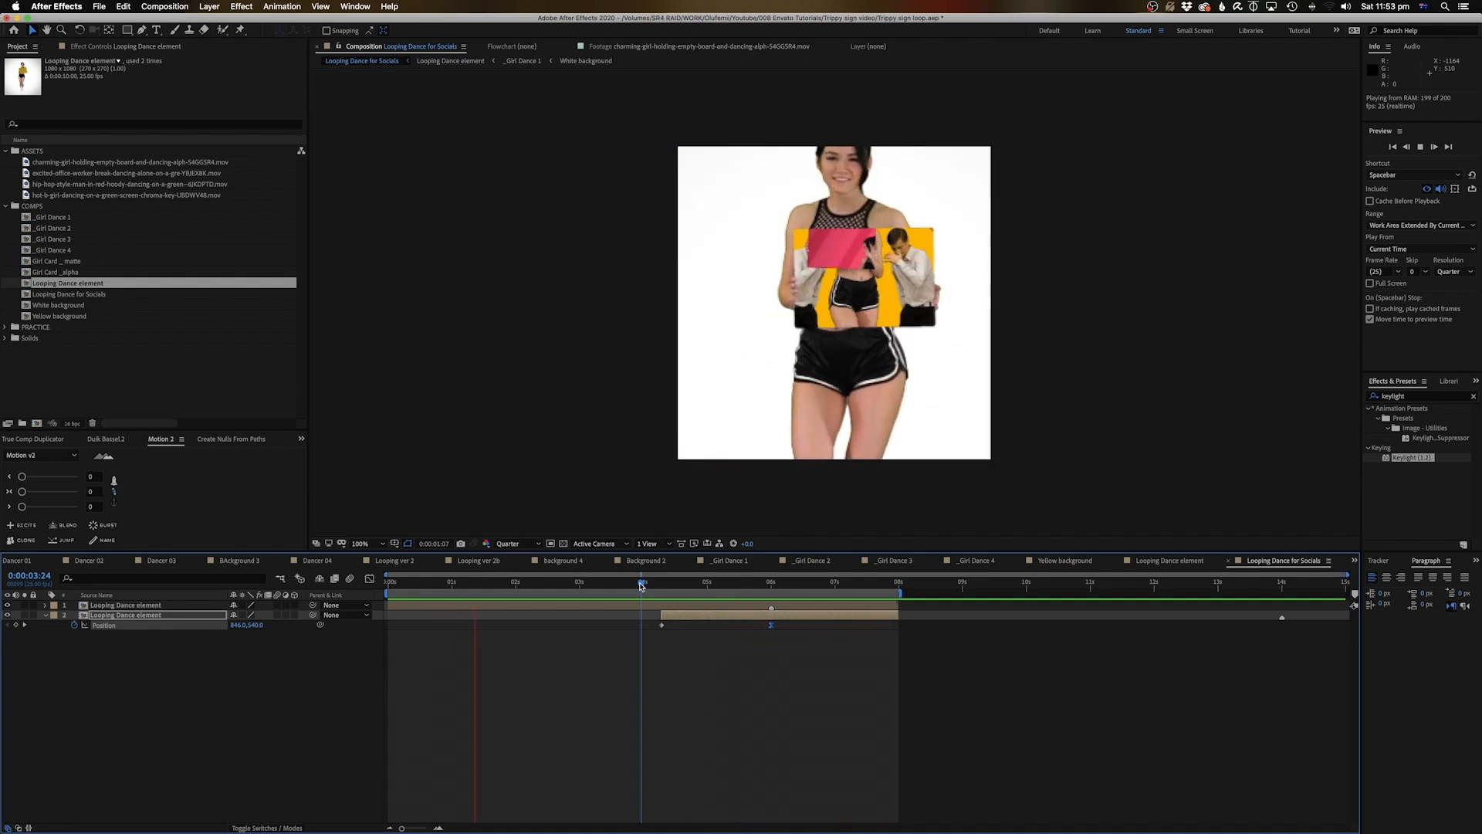
Open the upper layer's Looping Dance element composition and preview it from 0:00:02:00.
{"action": "key", "text": "space"}
{"action": "double_click", "coordinate": [519, 606]}
{"action": "left_click_drag", "start_coordinate": [556, 588], "coordinate": [580, 584]}
{"action": "key", "text": "space"}
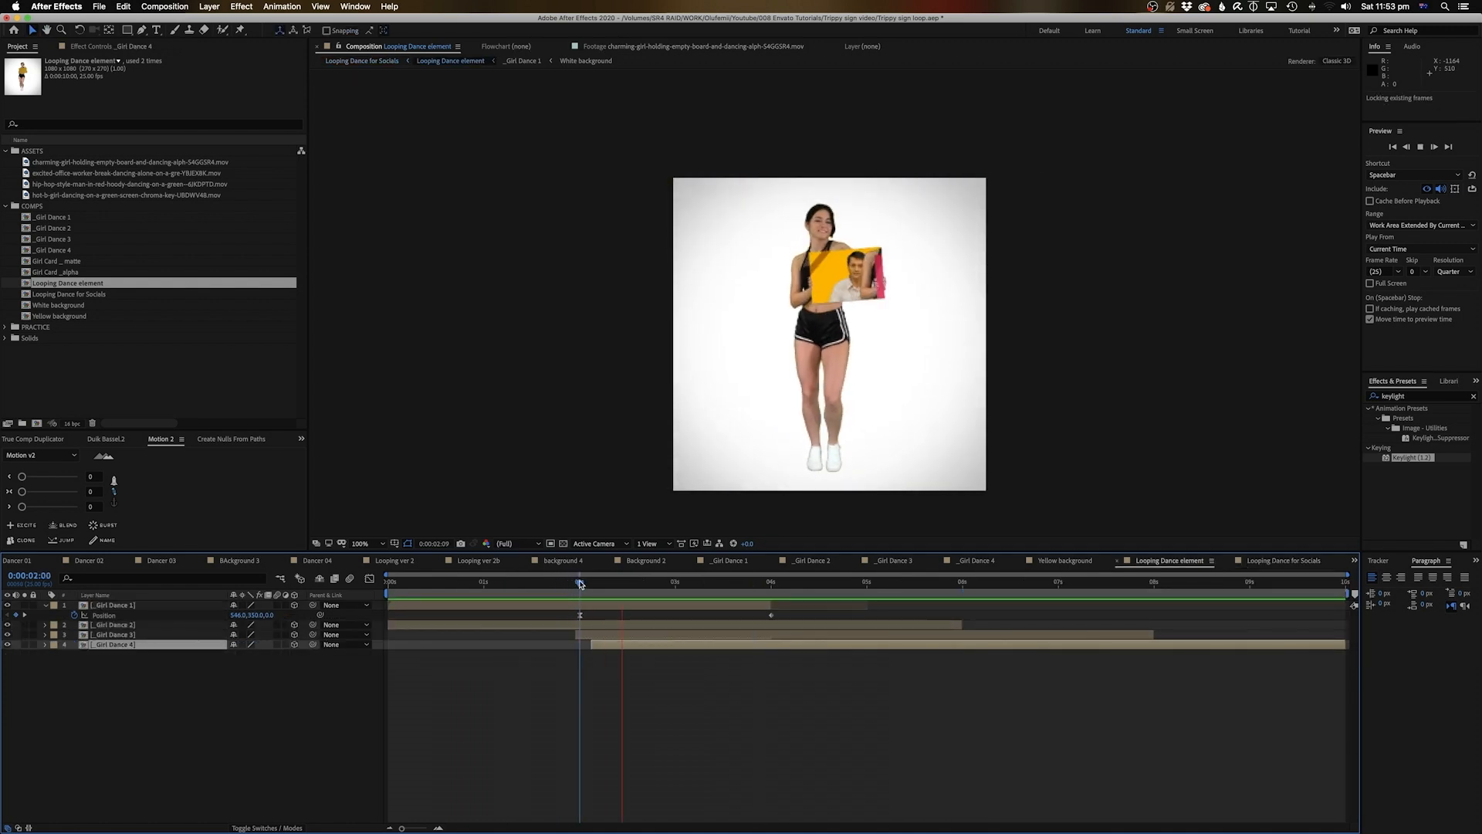
{"action": "key", "text": "space"}
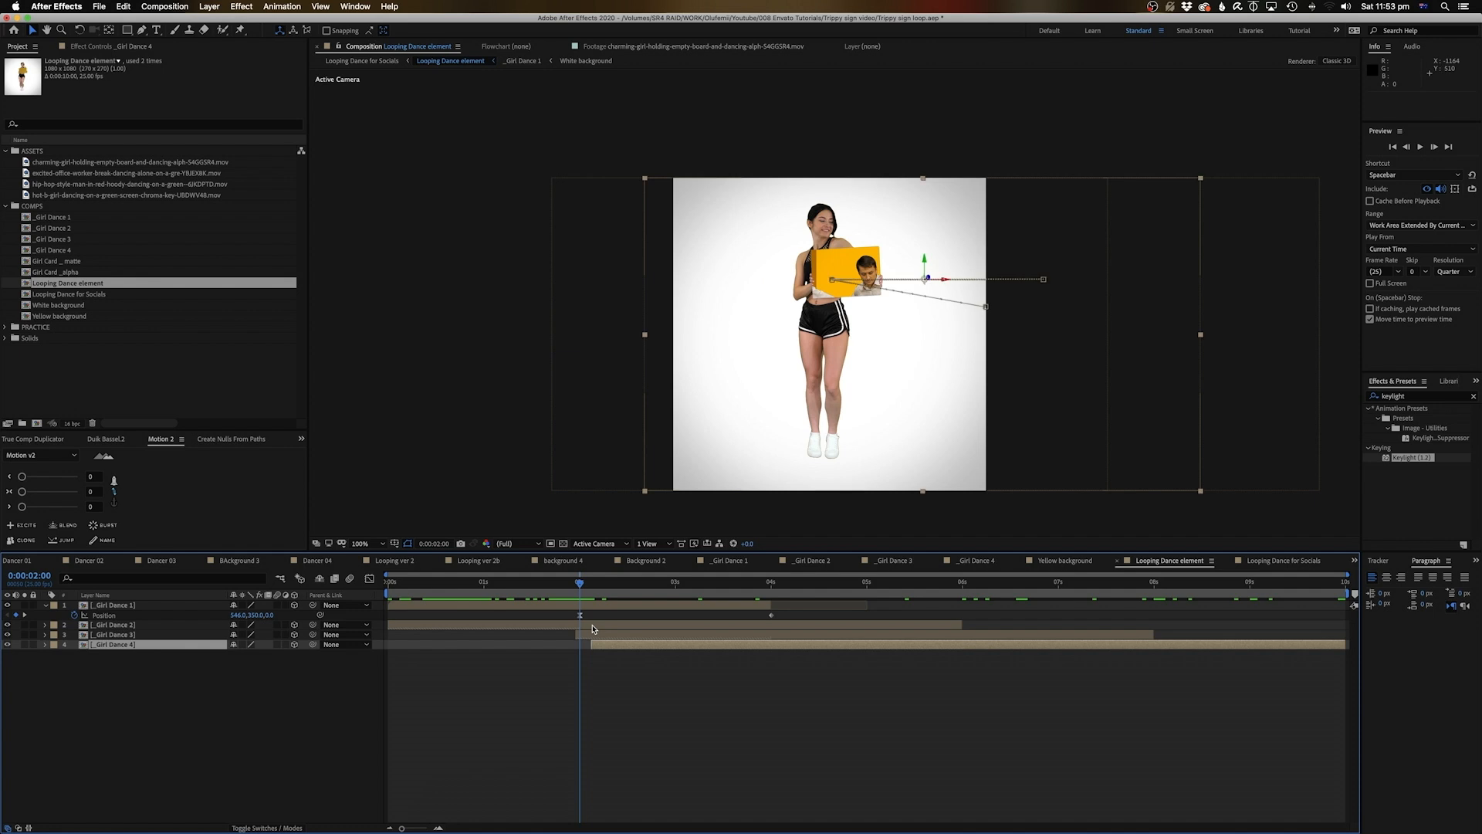
Reveal the _Girl Dance 2 layer's keyframes and add a Rotation keyframe of 0° at 0:00:04:00.
{"action": "left_click", "coordinate": [592, 625]}
{"action": "key", "text": "u"}
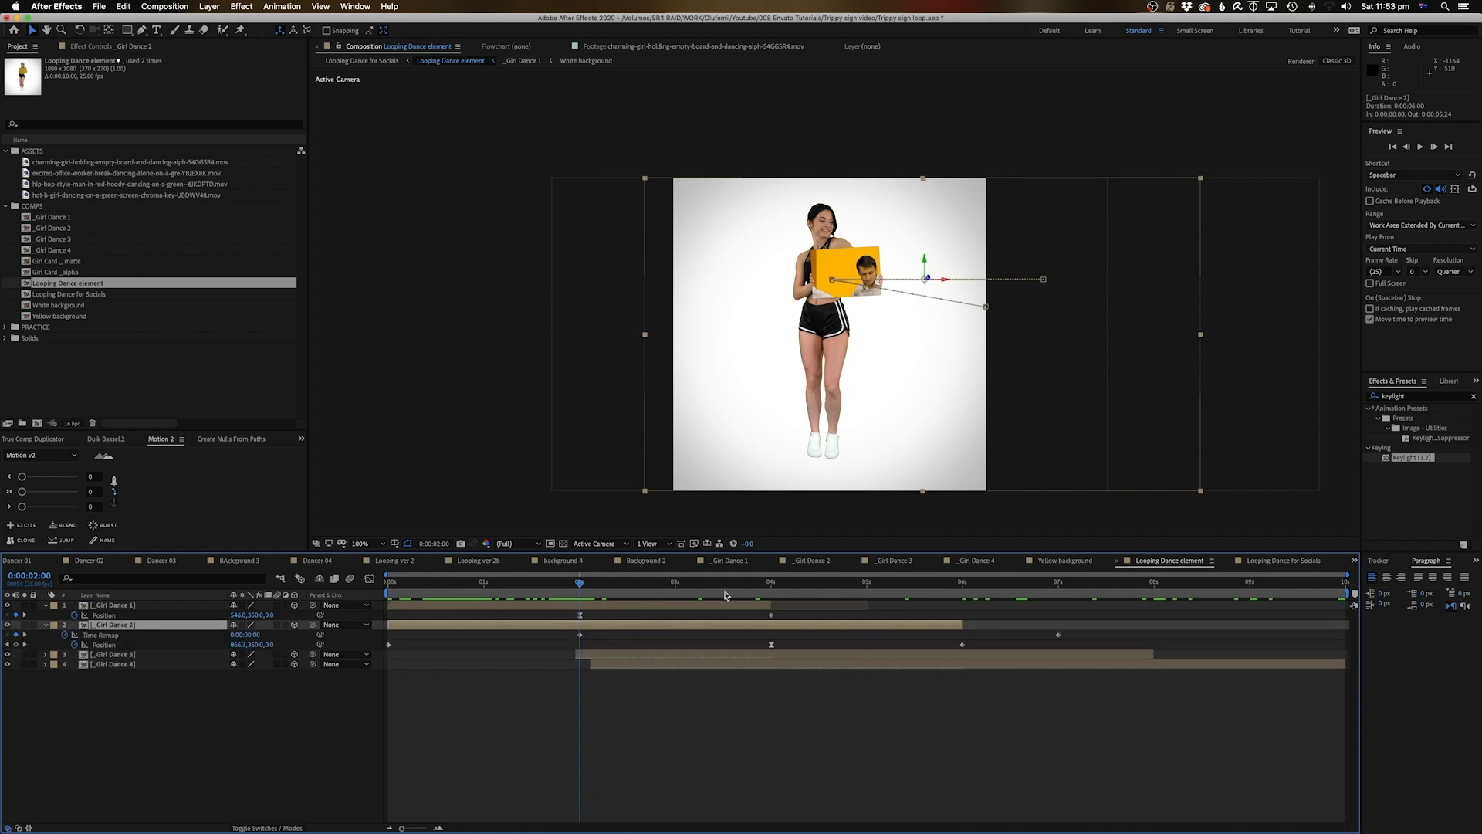
{"action": "left_click_drag", "start_coordinate": [756, 590], "coordinate": [772, 588]}
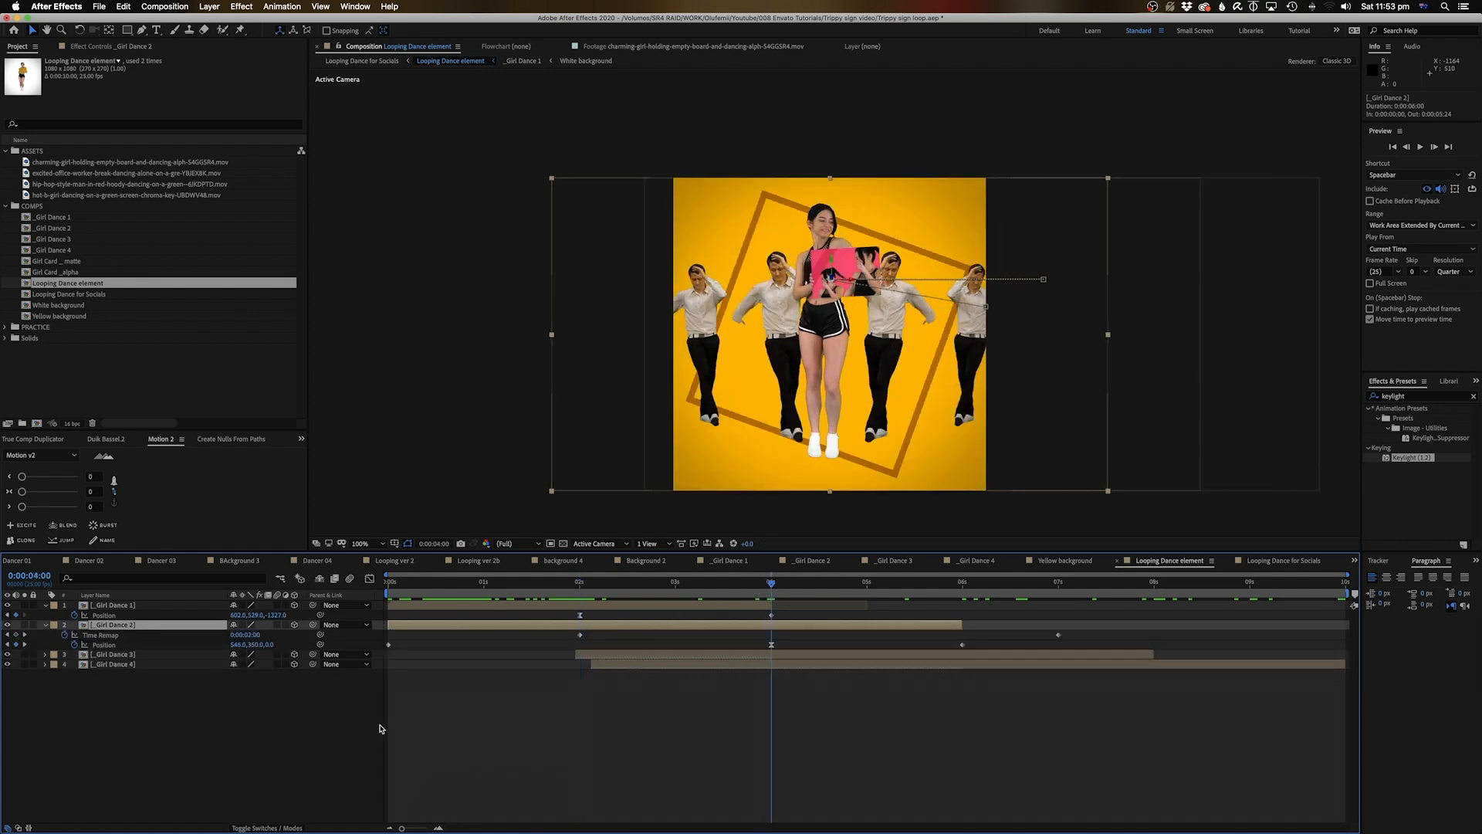
{"action": "left_click", "coordinate": [245, 763]}
{"action": "left_click", "coordinate": [122, 627]}
{"action": "key", "text": "alt+shift+r"}
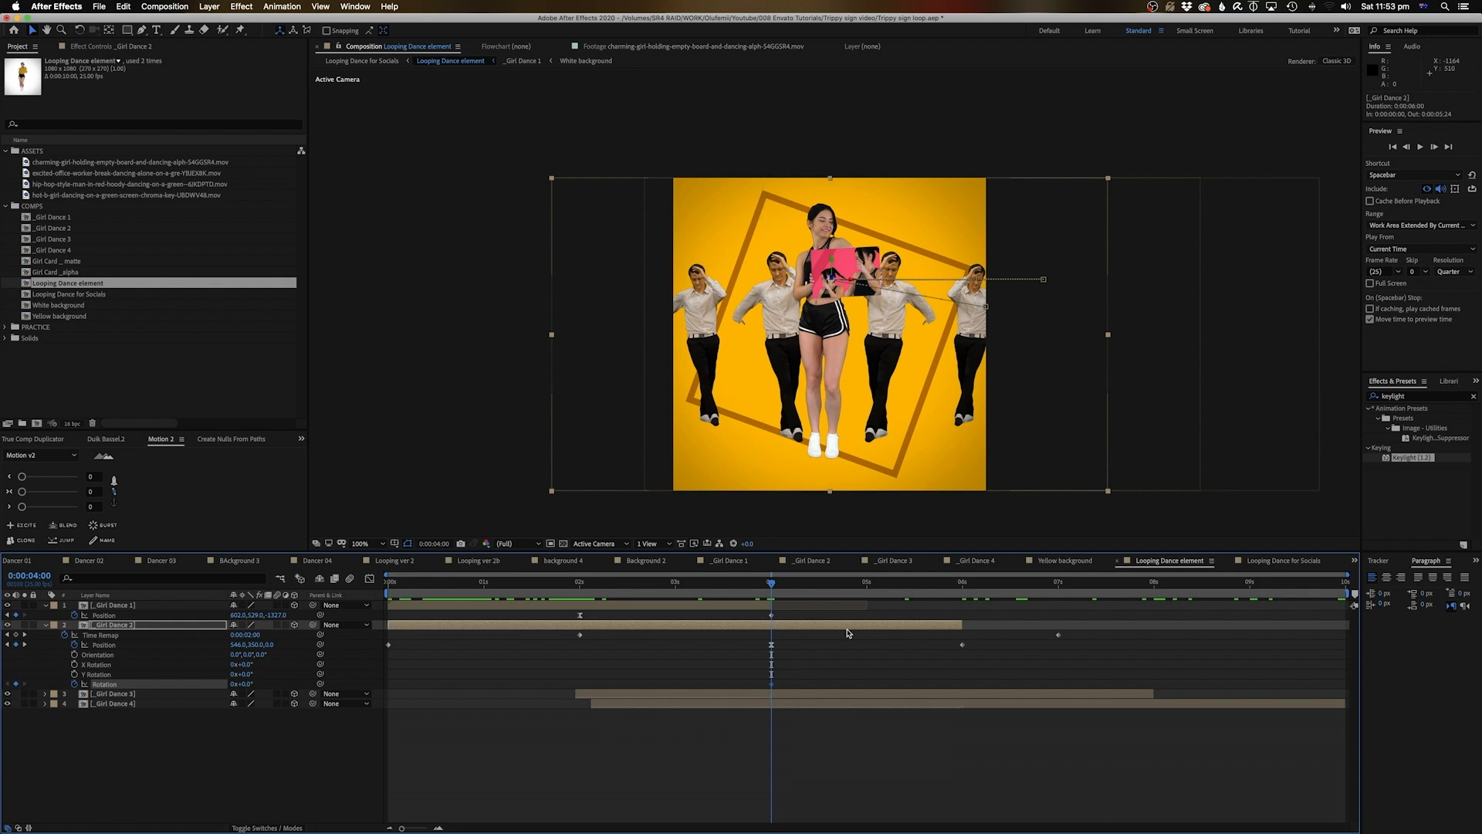
Set the viewer resolution to Quarter, add a 40° Rotation keyframe on _Girl Dance 2, place it at 0:00:06:00, and preview.
{"action": "left_click_drag", "start_coordinate": [934, 585], "coordinate": [849, 593]}
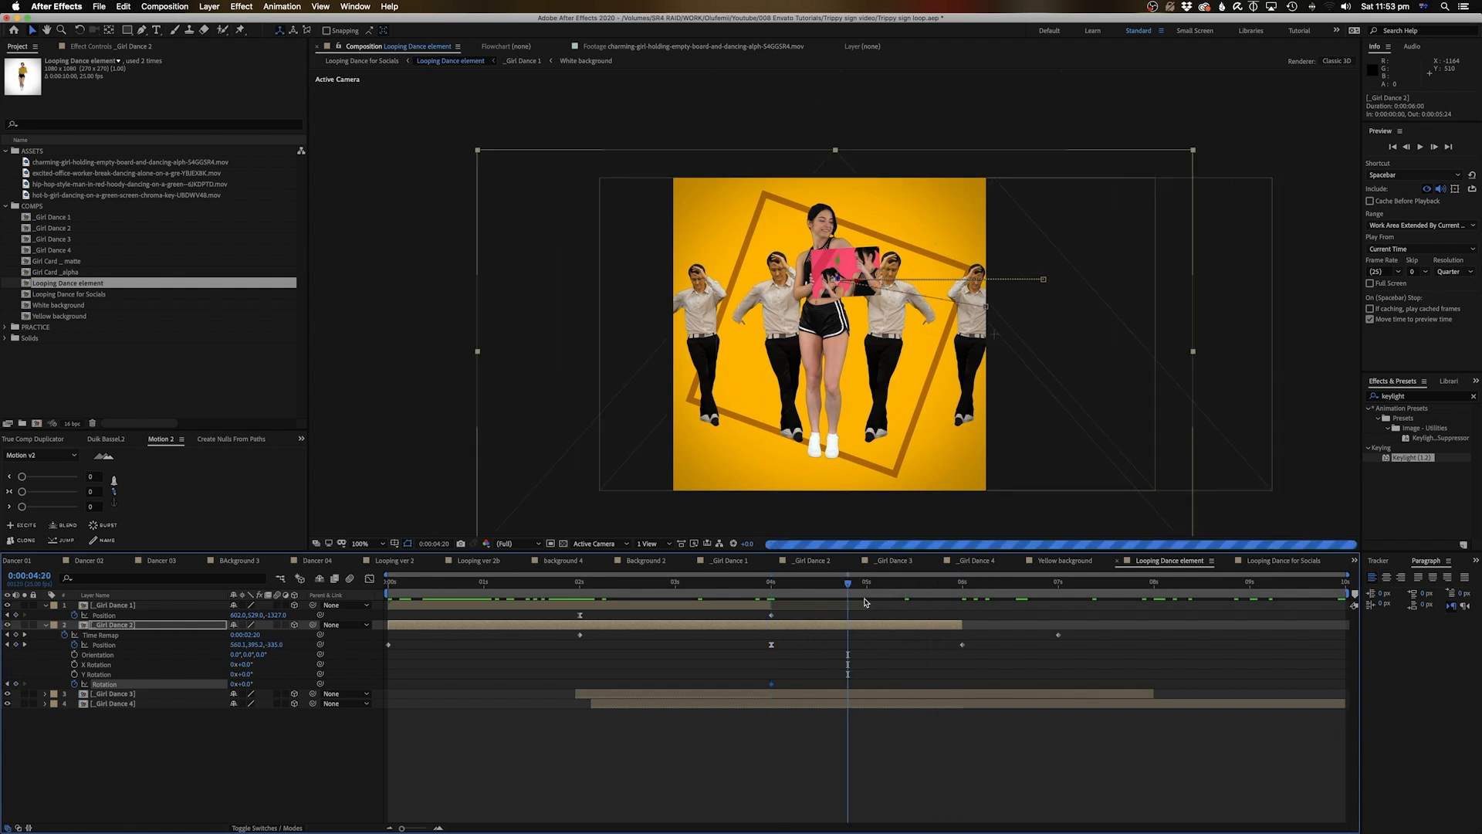
{"action": "left_click", "coordinate": [882, 585]}
{"action": "left_click", "coordinate": [516, 543]}
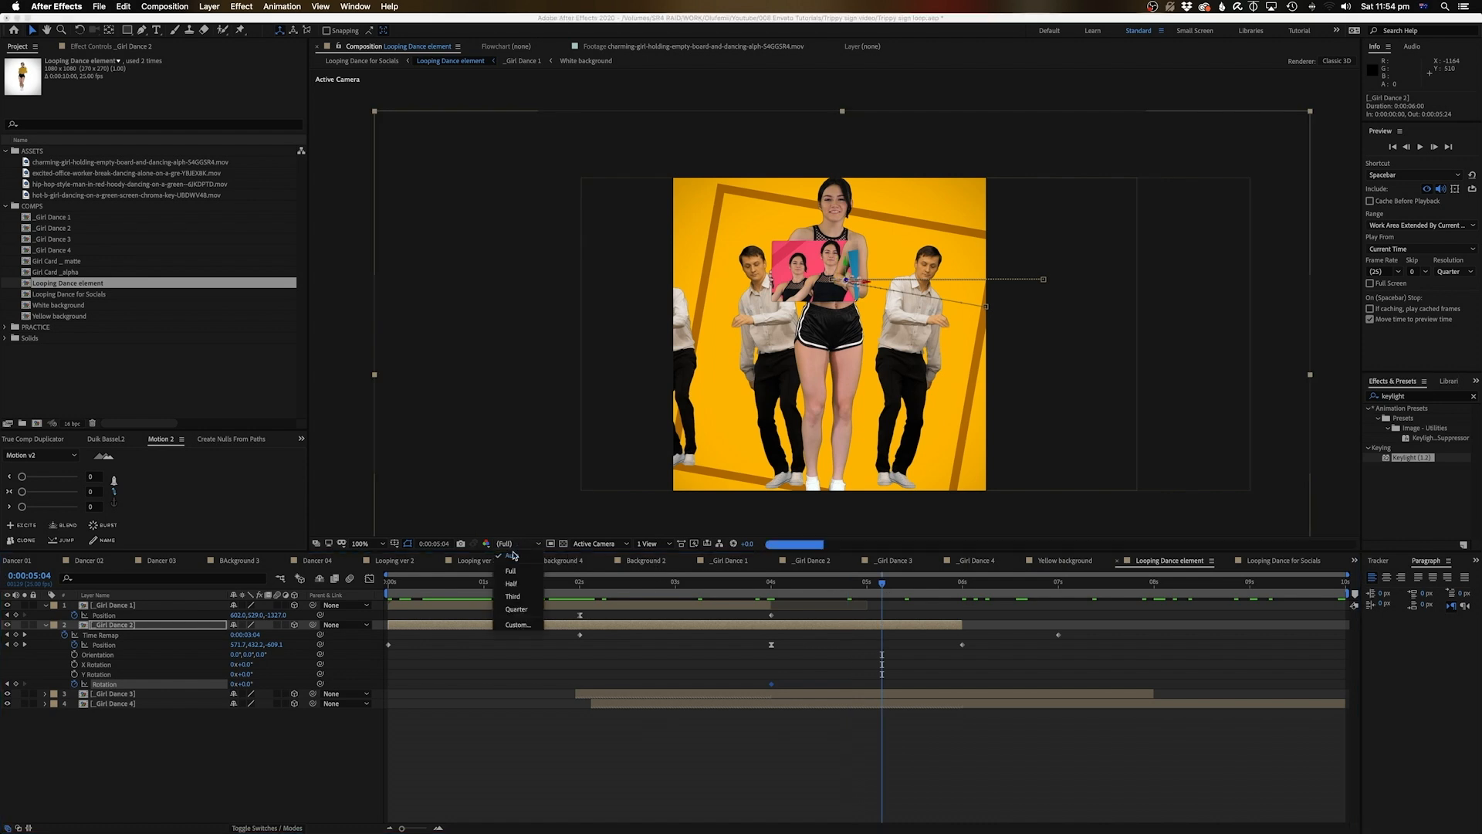
{"action": "left_click", "coordinate": [515, 609]}
{"action": "left_click_drag", "start_coordinate": [244, 684], "coordinate": [264, 678]}
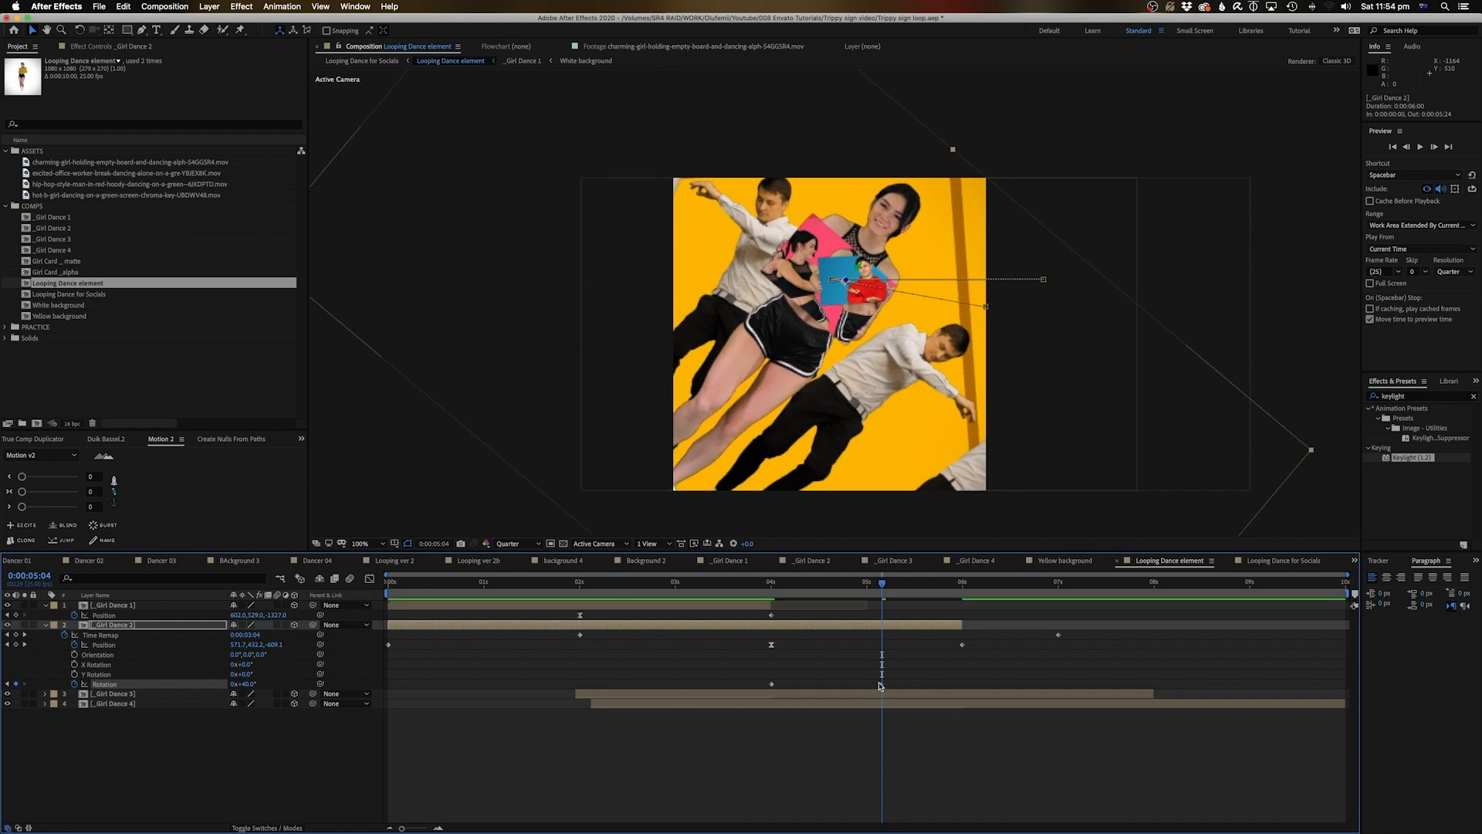
{"action": "left_click_drag", "start_coordinate": [881, 686], "coordinate": [926, 689]}
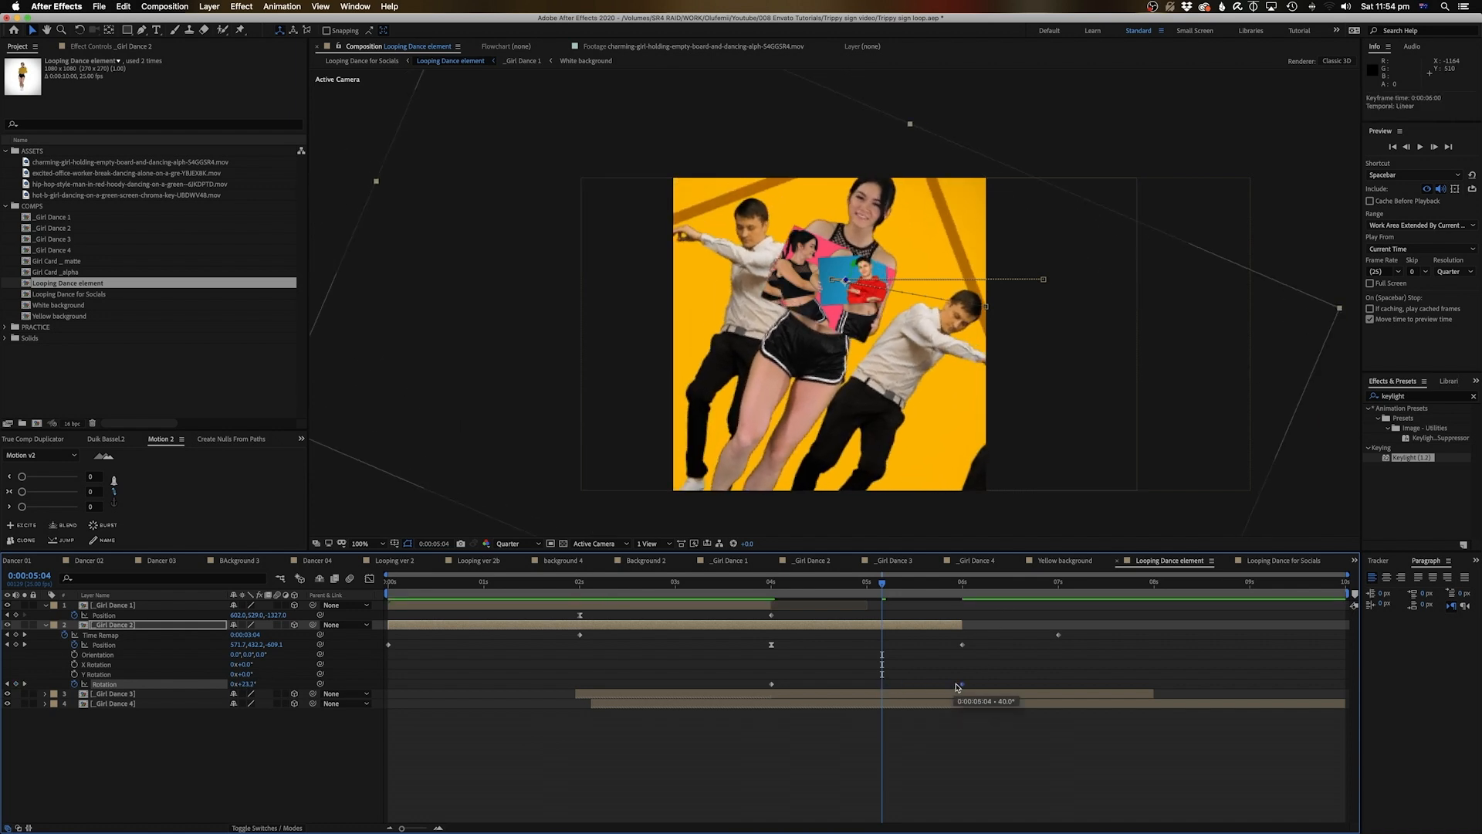
{"action": "left_click", "coordinate": [760, 583]}
{"action": "key", "text": "space"}
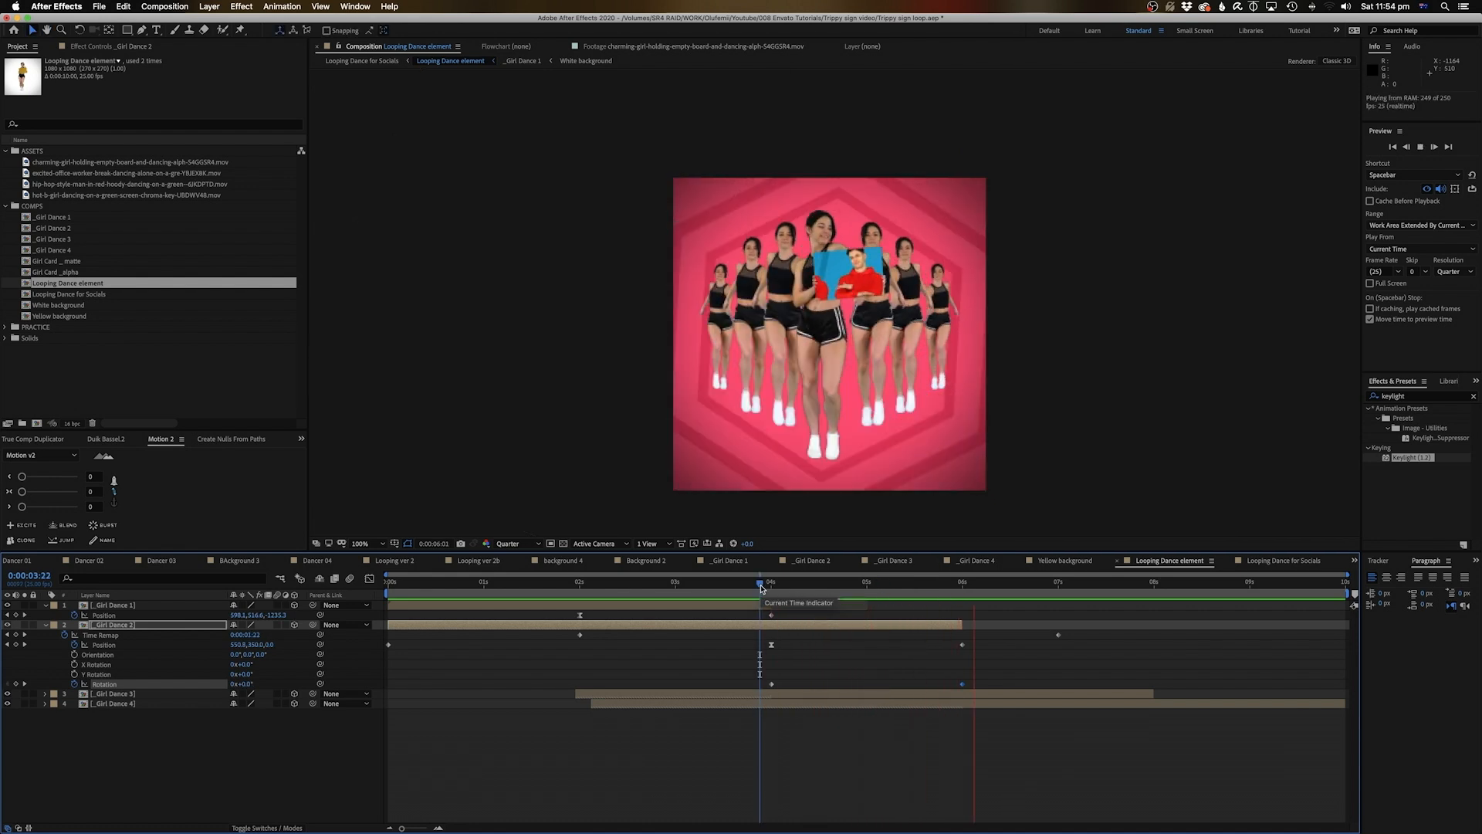
Reveal the _Girl Dance 3 layer's keyframes and add a Rotation keyframe of 0° at 0:00:06:00.
{"action": "left_click", "coordinate": [755, 584]}
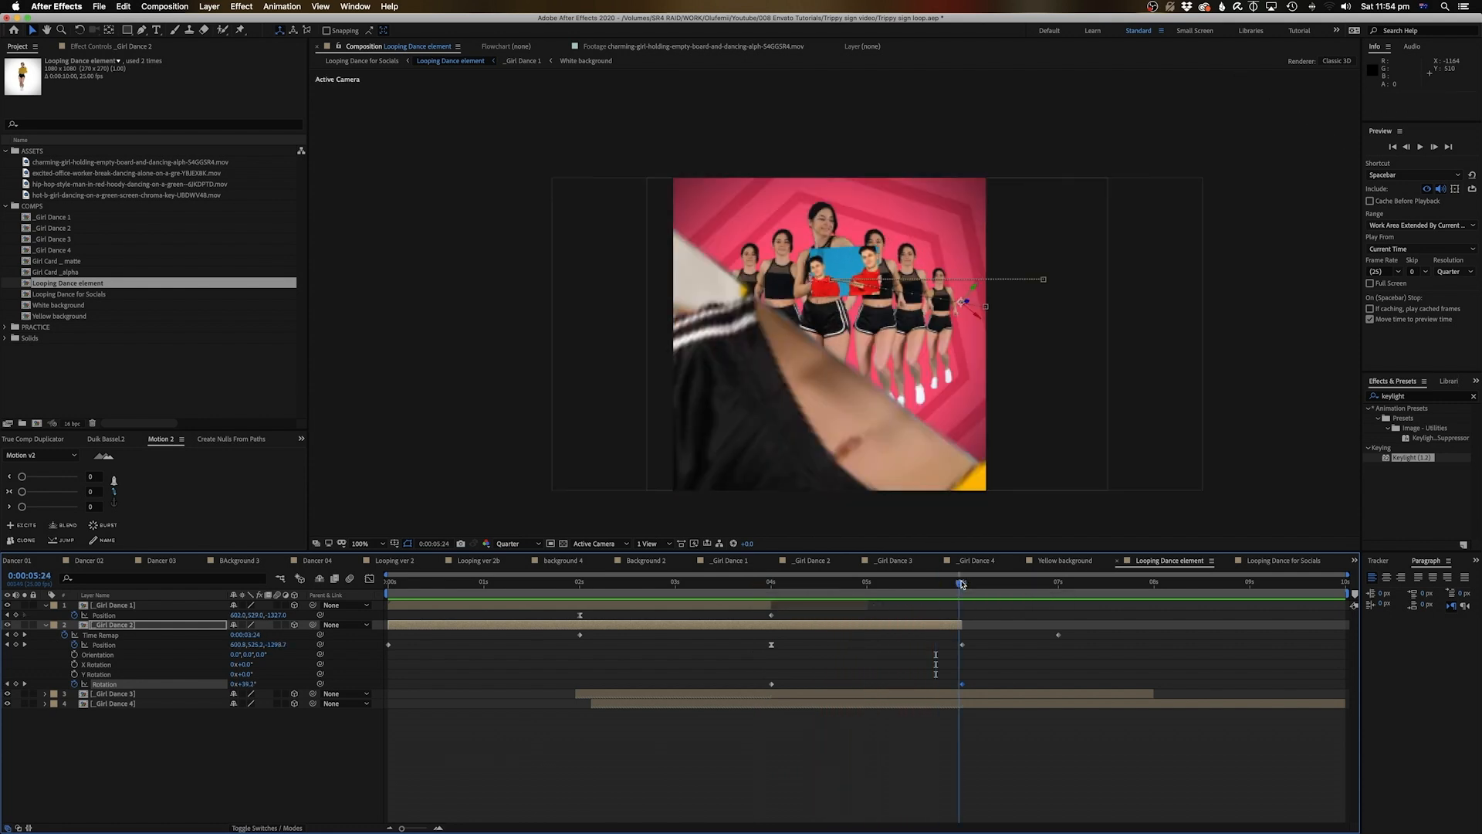
{"action": "left_click", "coordinate": [962, 583]}
{"action": "left_click", "coordinate": [973, 695]}
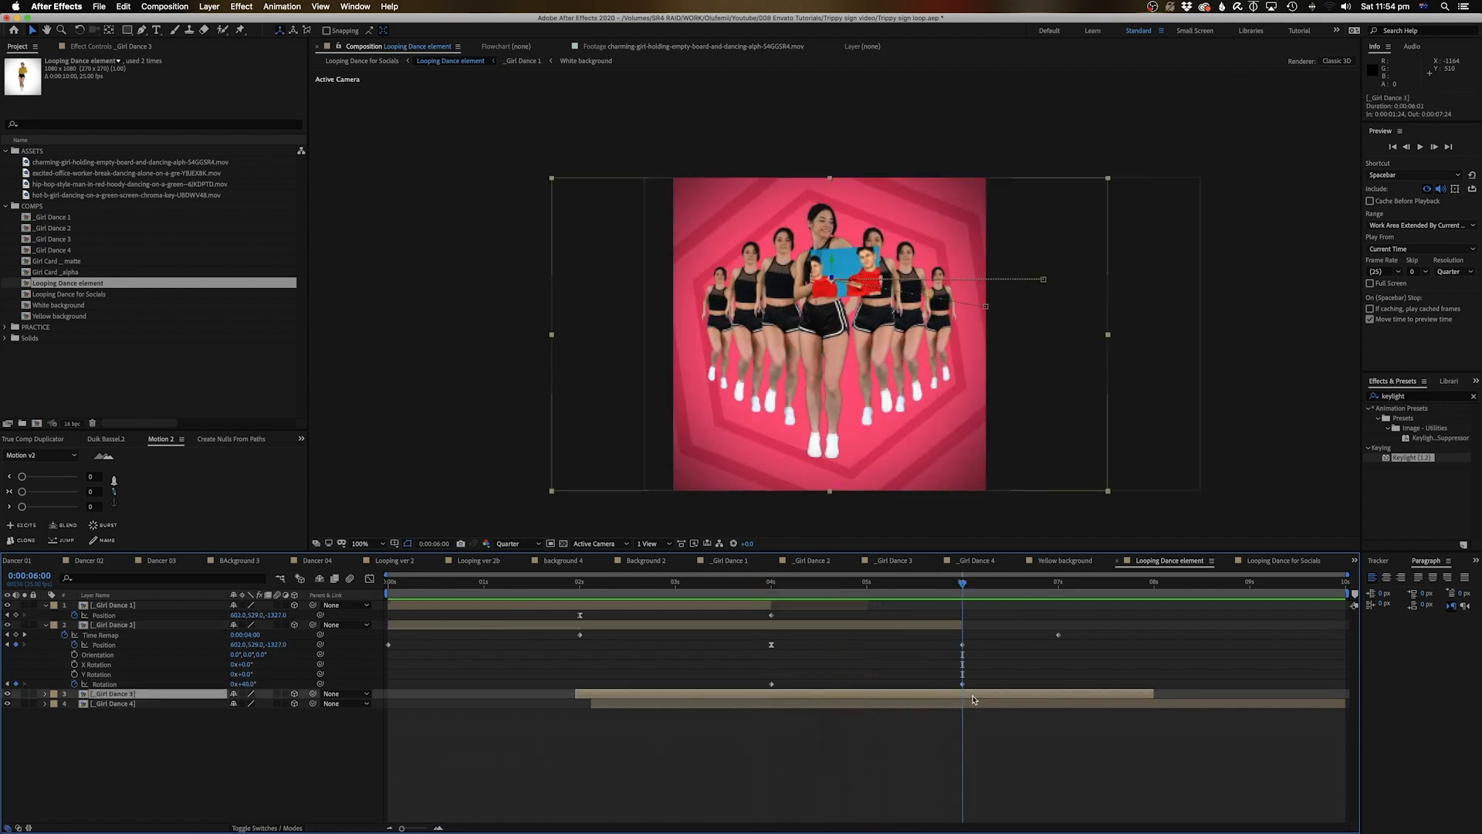
{"action": "key", "text": "u"}
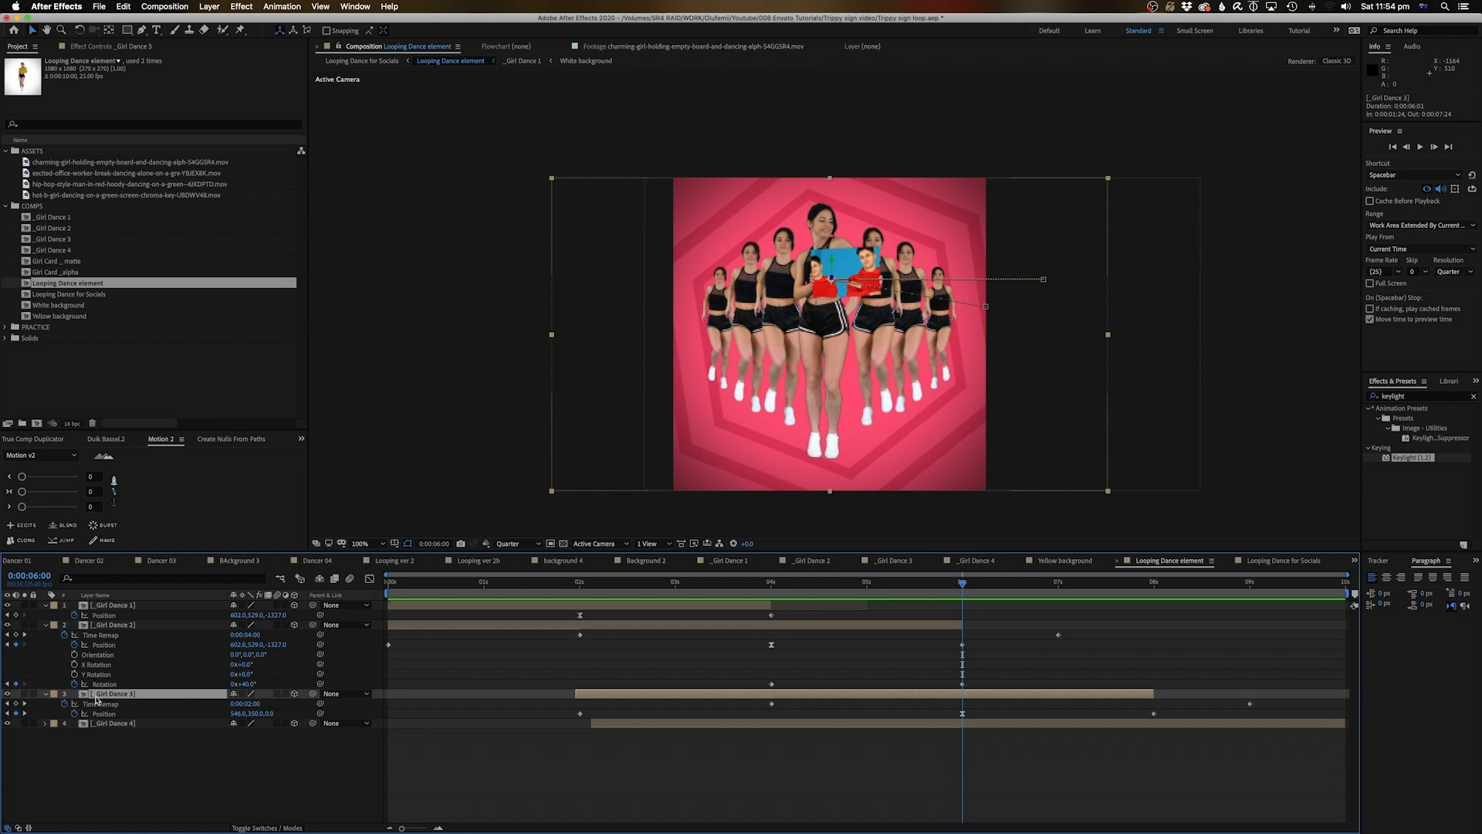
{"action": "key", "text": "shift+r"}
{"action": "left_click", "coordinate": [75, 752]}
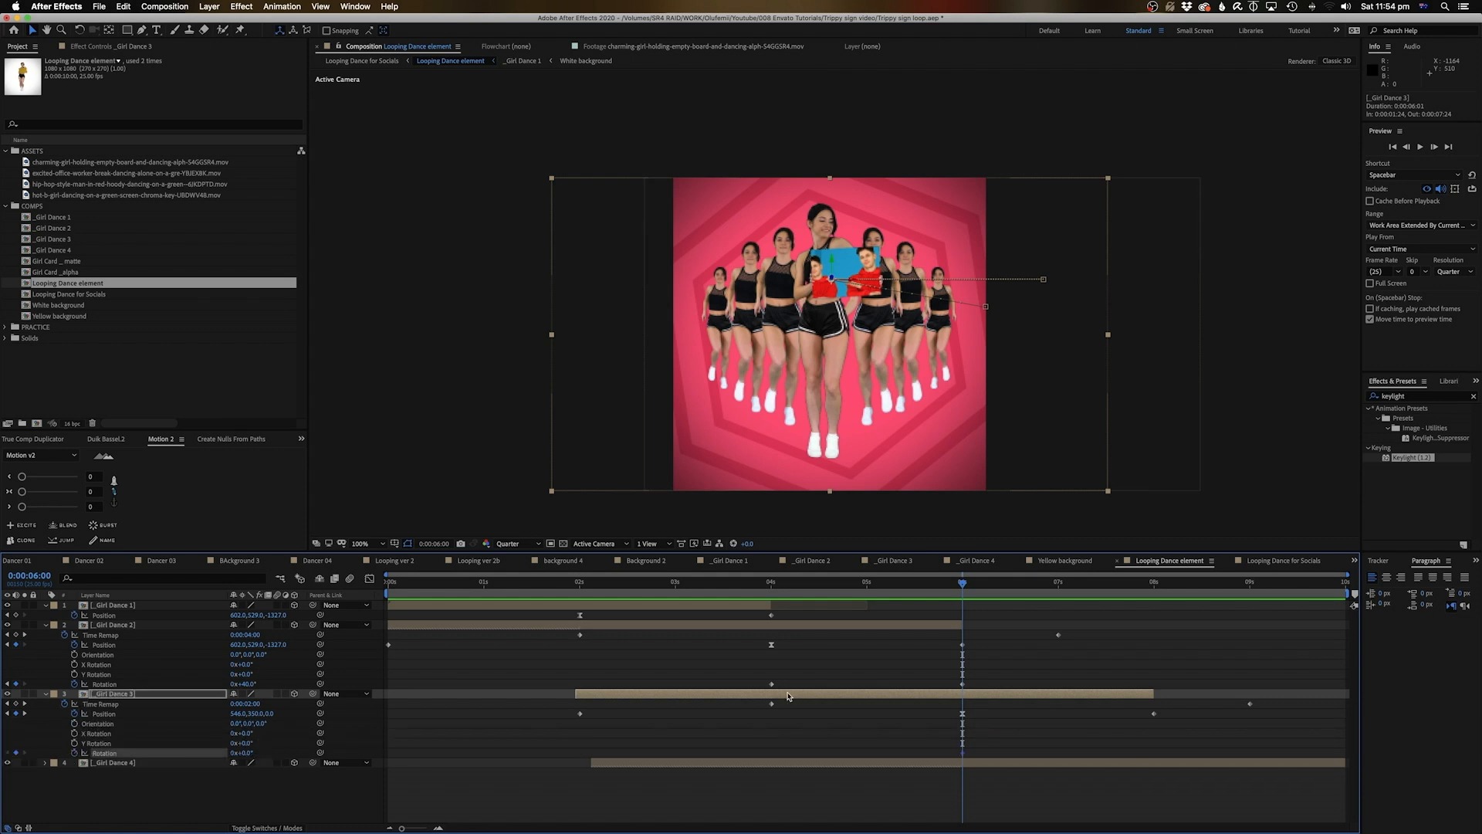
Set _Girl Dance 3's Rotation to -36° at 0:00:07:24 and preview the spin from 0:00:05:21.
{"action": "left_click", "coordinate": [1152, 585]}
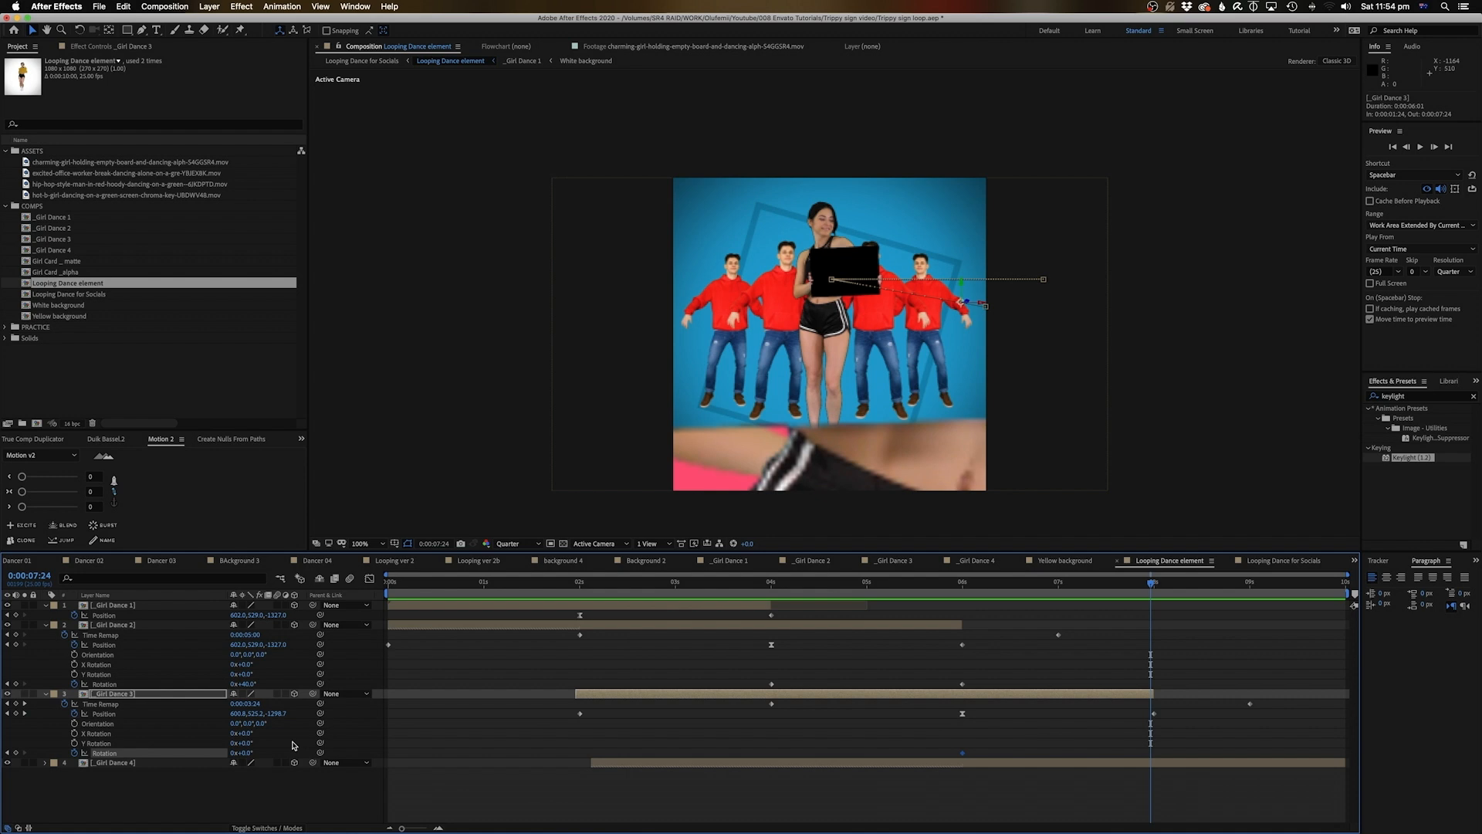
{"action": "left_click_drag", "start_coordinate": [244, 756], "coordinate": [223, 753]}
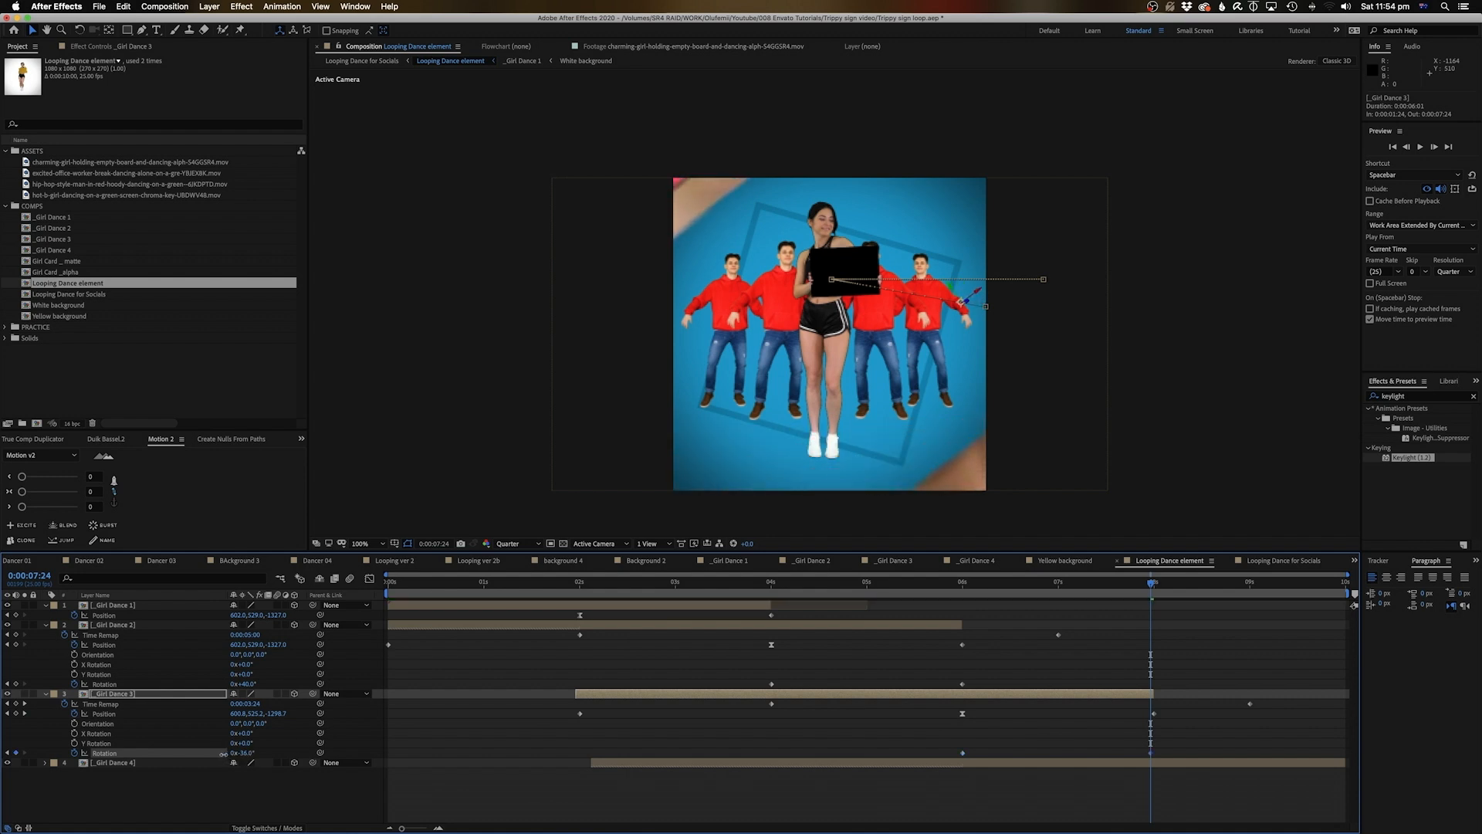
{"action": "left_click", "coordinate": [948, 590]}
{"action": "key", "text": "space"}
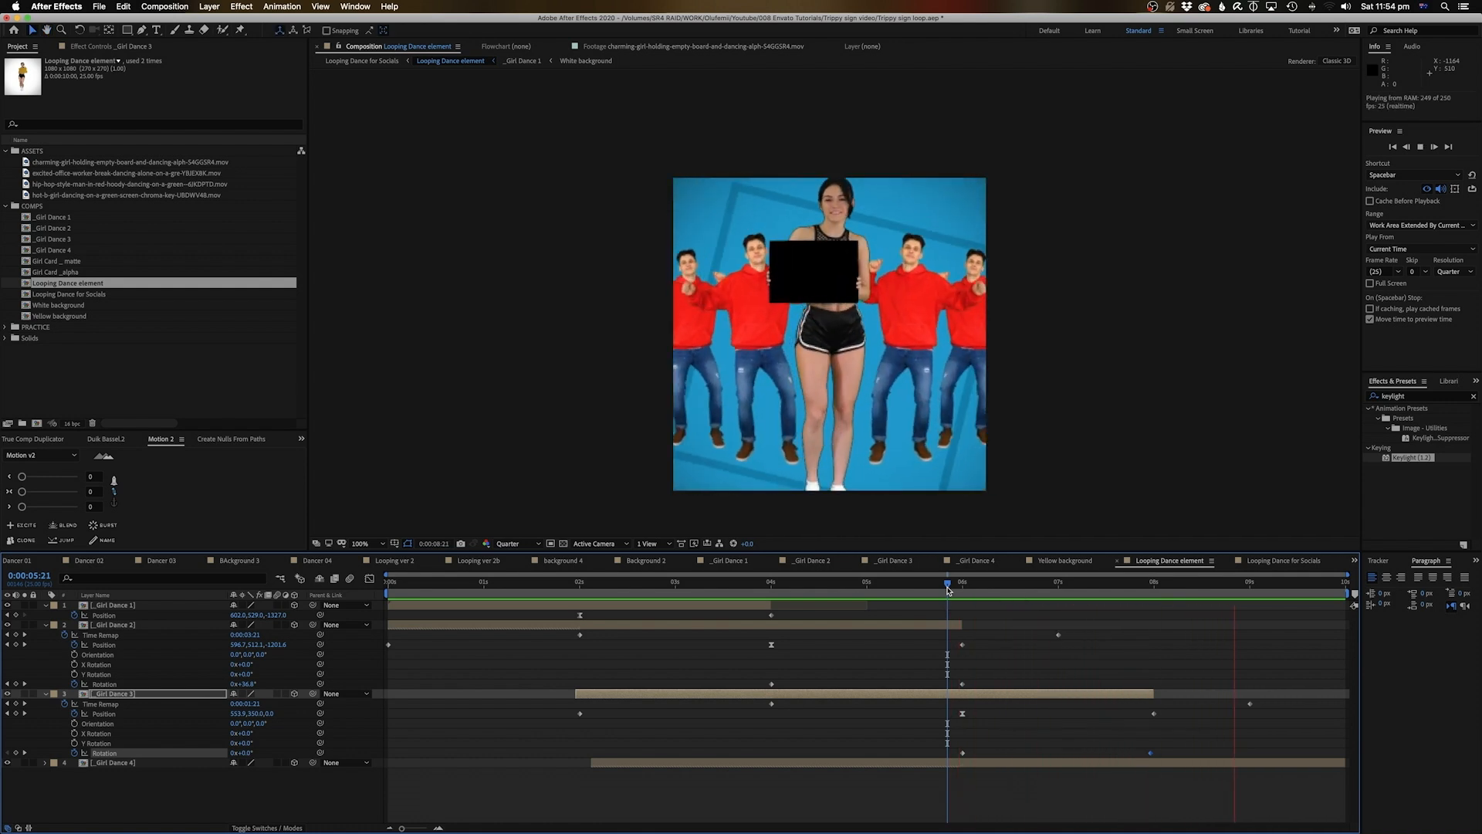
Preview the rotating zooms from 0:00:01:10 and again from about 0:00:06:00.
{"action": "left_click", "coordinate": [523, 584]}
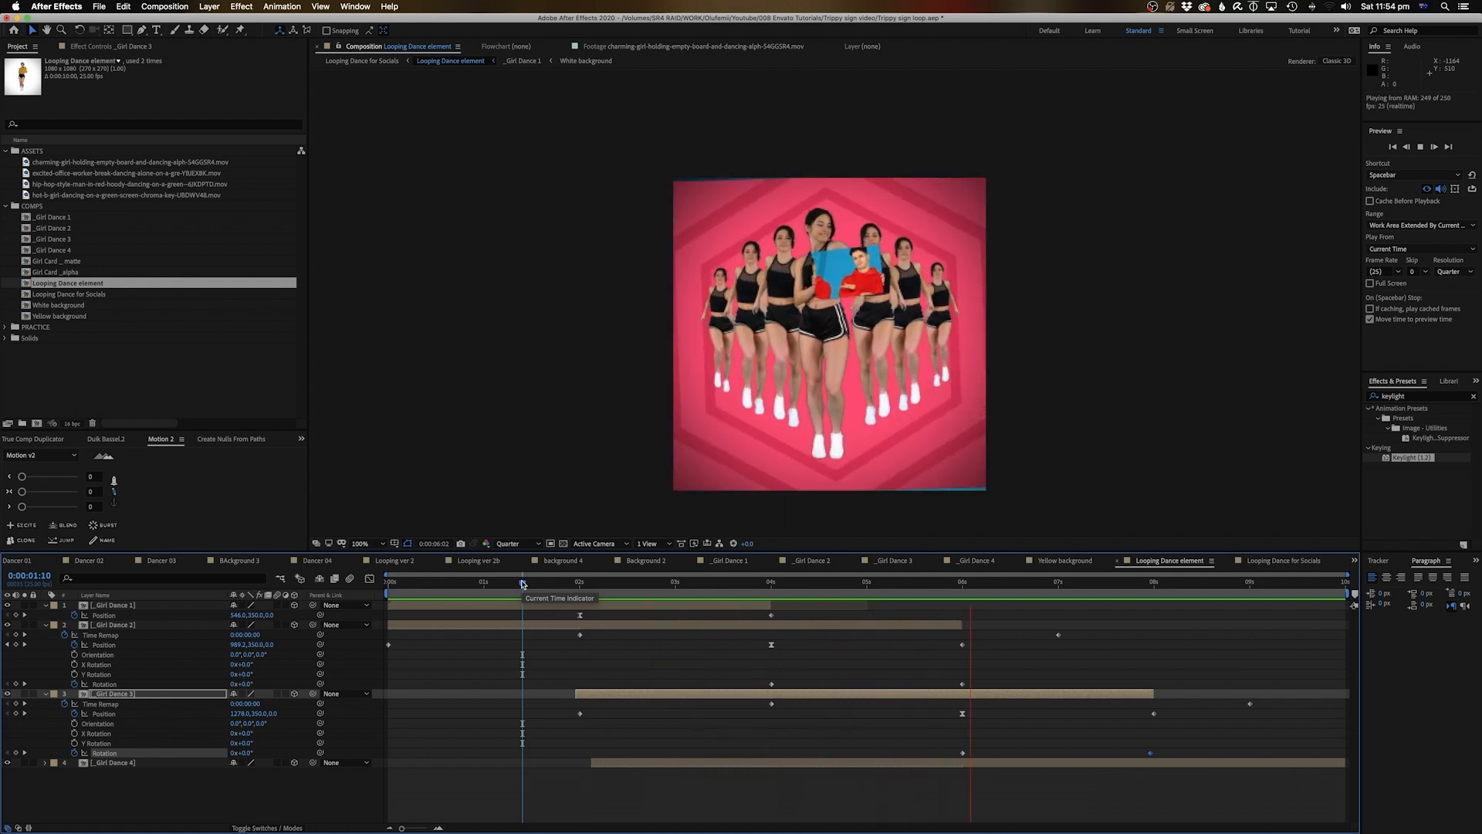
{"action": "key", "text": "space"}
{"action": "left_click", "coordinate": [963, 586]}
{"action": "key", "text": "space"}
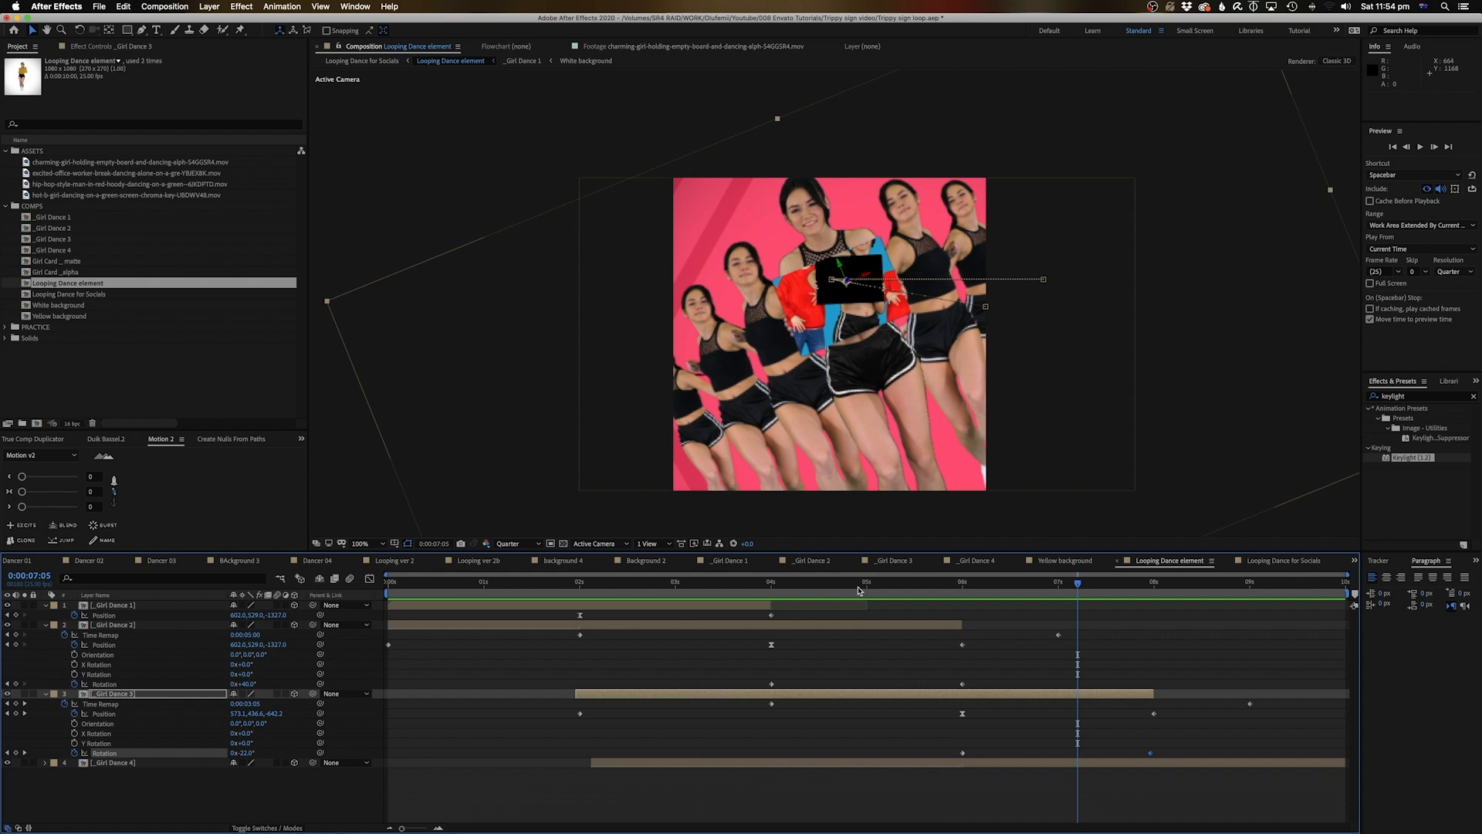
Inspect the frame at 0:00:06:09, find the CC RepeTile effect with "cc rep" and apply it to the _Girl Dance 3 layer.
{"action": "left_click_drag", "start_coordinate": [970, 587], "coordinate": [998, 587]}
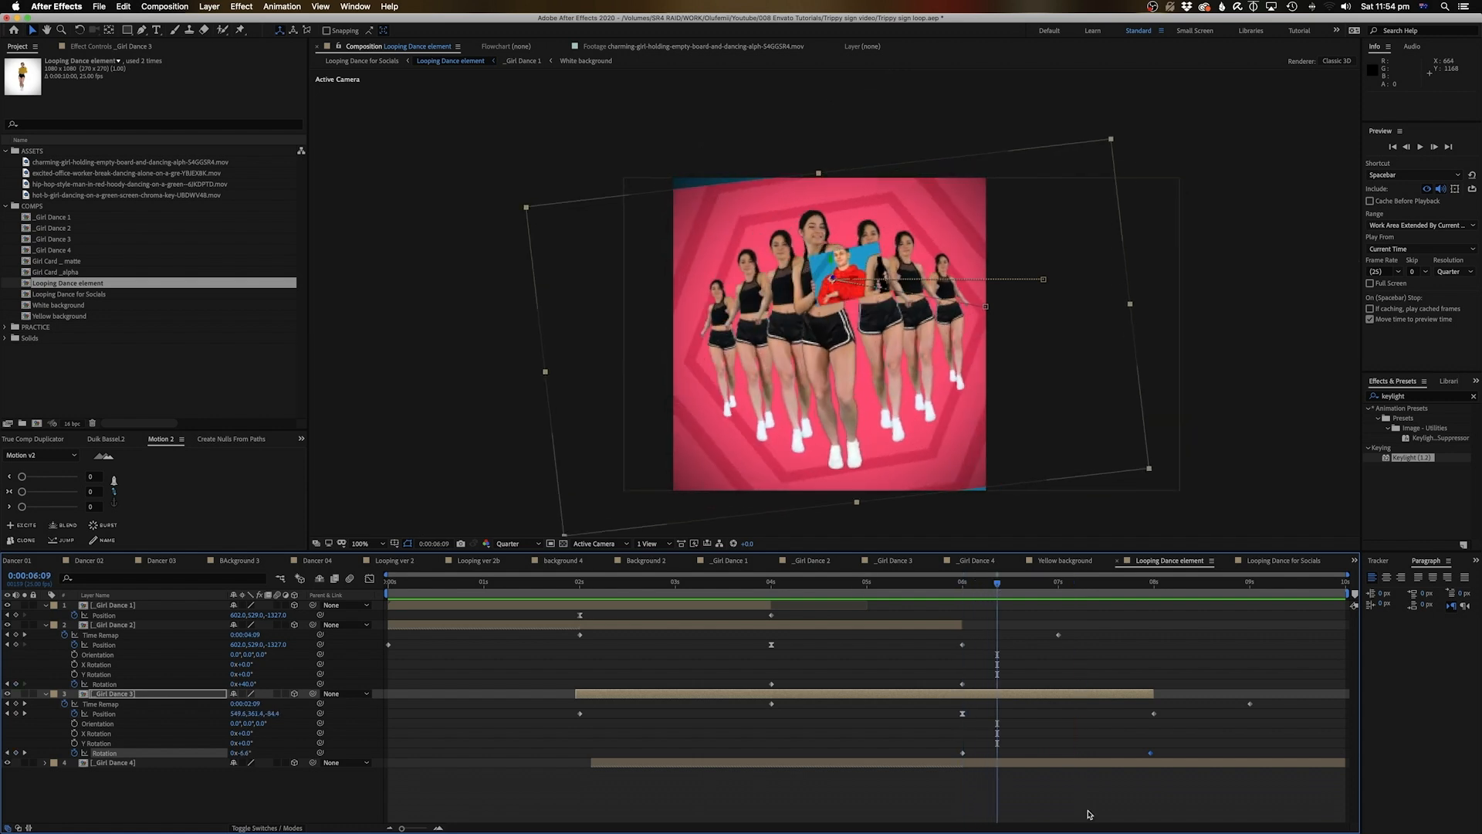
{"action": "right_click", "coordinate": [1022, 704]}
{"action": "left_click", "coordinate": [1430, 398]}
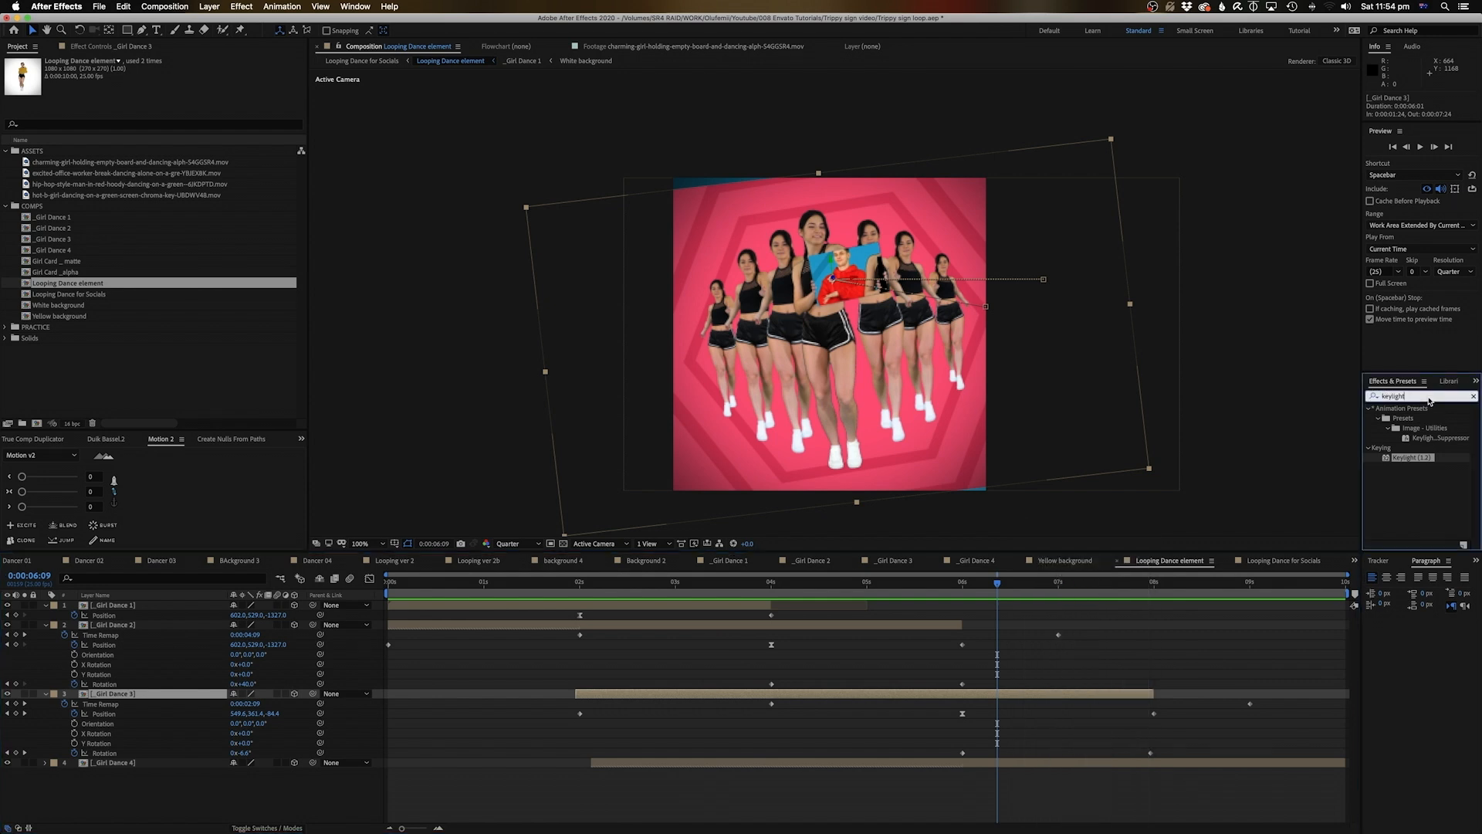
{"action": "type", "text": "cc rep"}
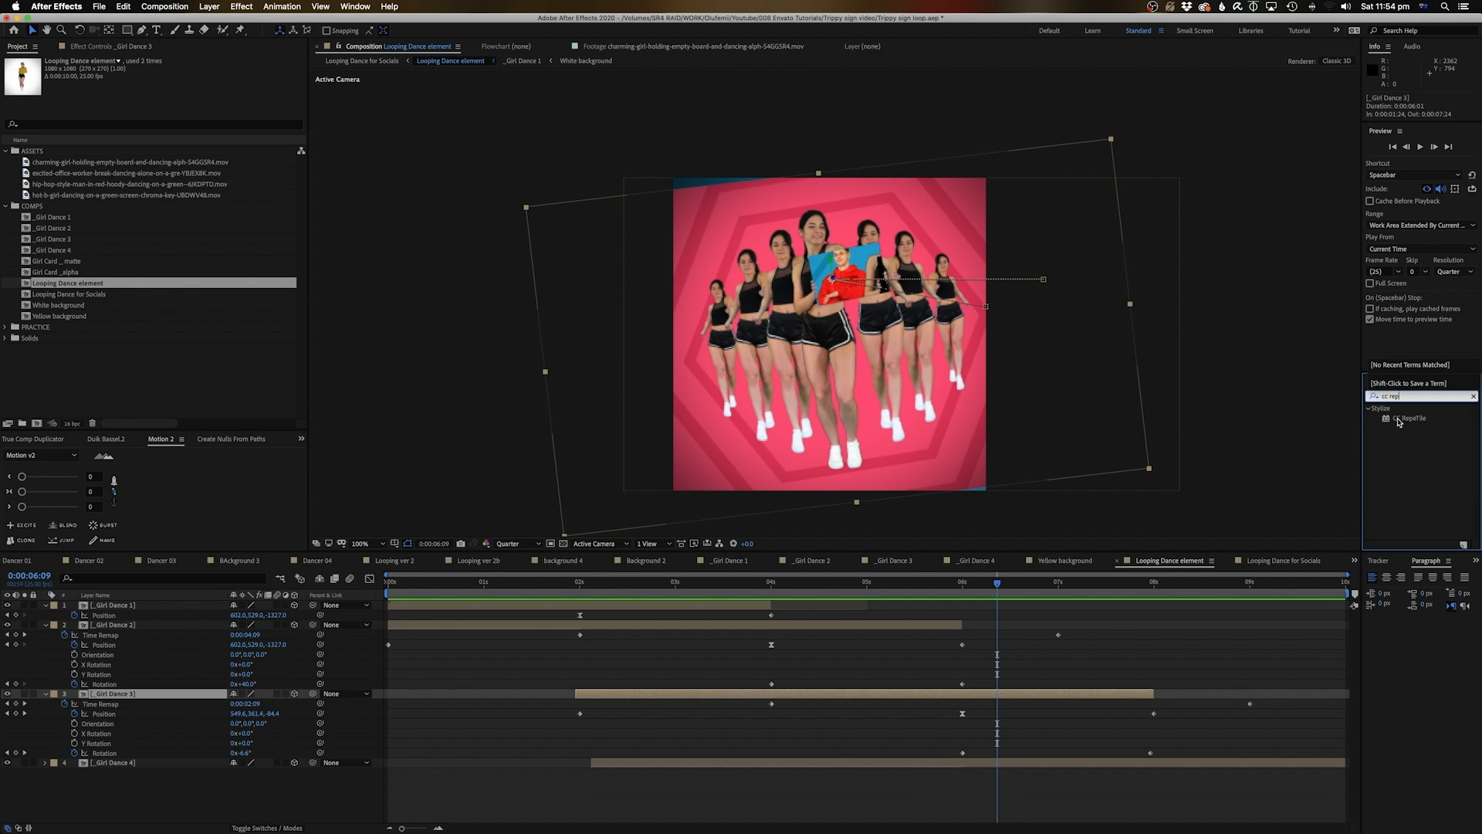
{"action": "left_click_drag", "start_coordinate": [1400, 421], "coordinate": [1016, 695]}
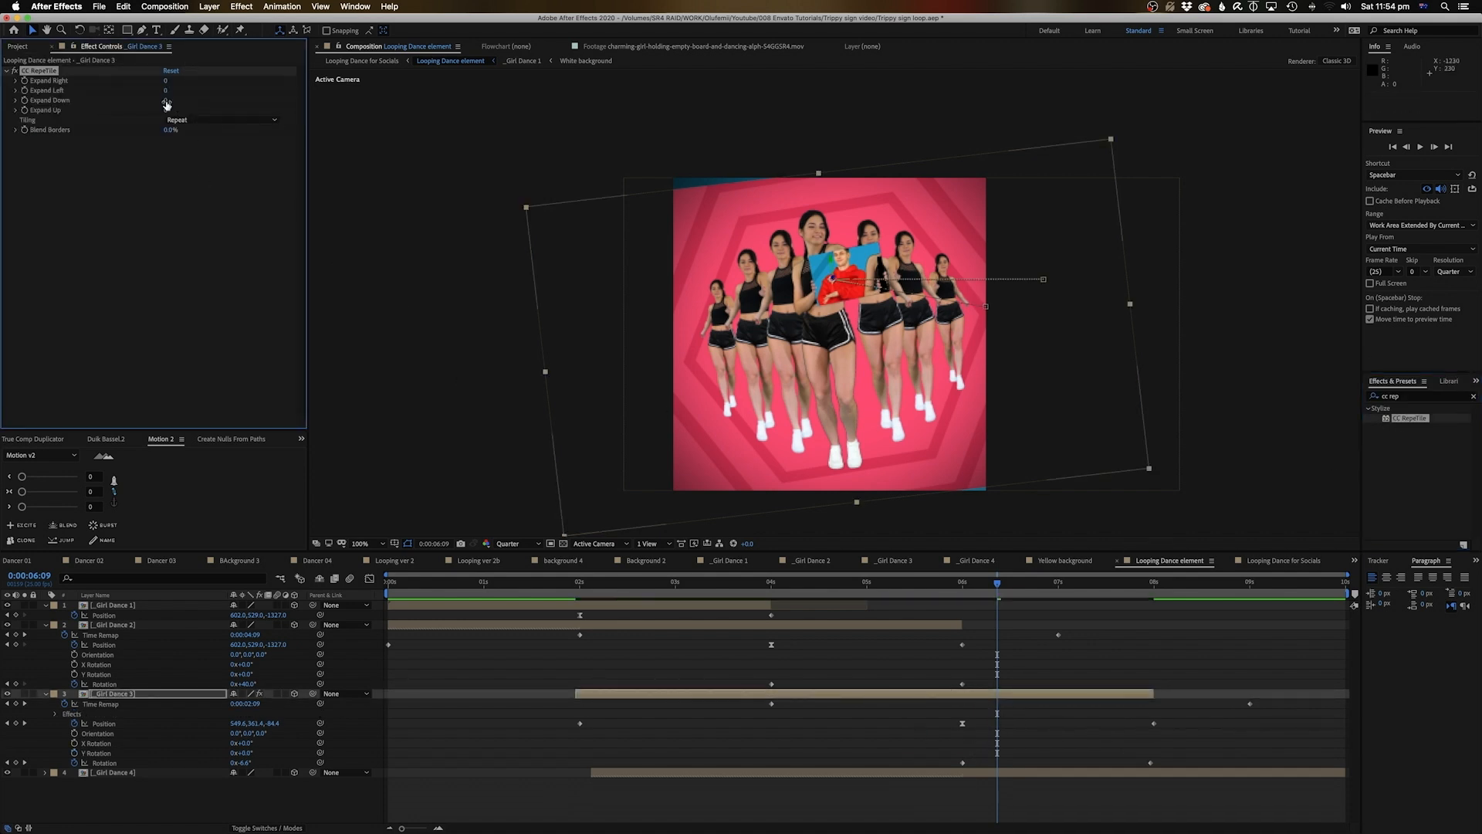
Set CC RepeTile's Expand Down to 250, Expand Up to 242 and Tiling to Unfold on _Girl Dance 3.
{"action": "left_click_drag", "start_coordinate": [164, 101], "coordinate": [264, 100]}
{"action": "left_click_drag", "start_coordinate": [166, 109], "coordinate": [224, 109]}
{"action": "left_click", "coordinate": [212, 120]}
{"action": "left_click", "coordinate": [213, 170]}
{"action": "left_click", "coordinate": [984, 668]}
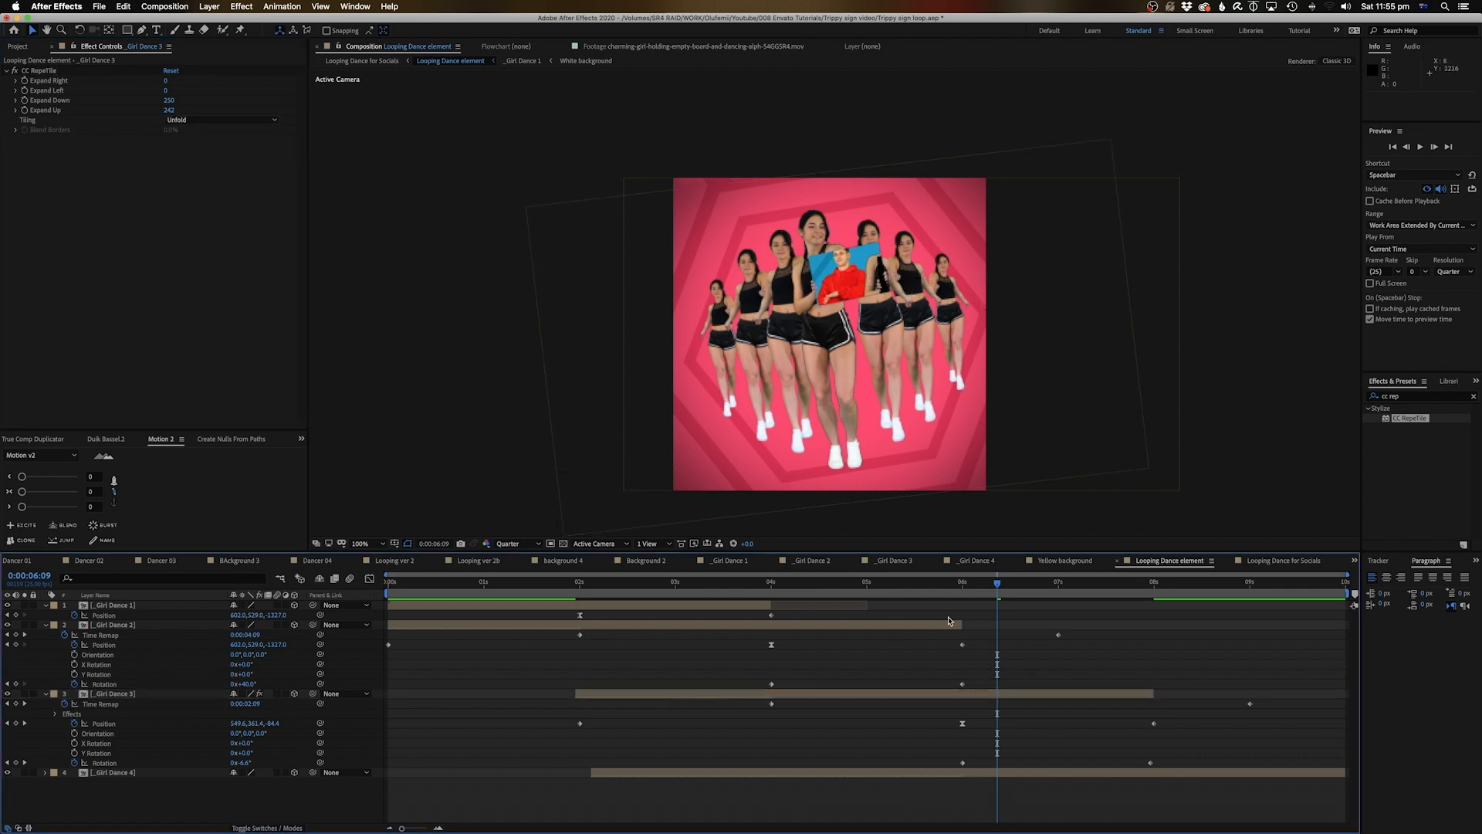
Copy the CC RepeTile effect from _Girl Dance 3 to _Girl Dance 2 and preview from 0:00:01:07.
{"action": "left_click", "coordinate": [940, 695]}
{"action": "key", "text": "e"}
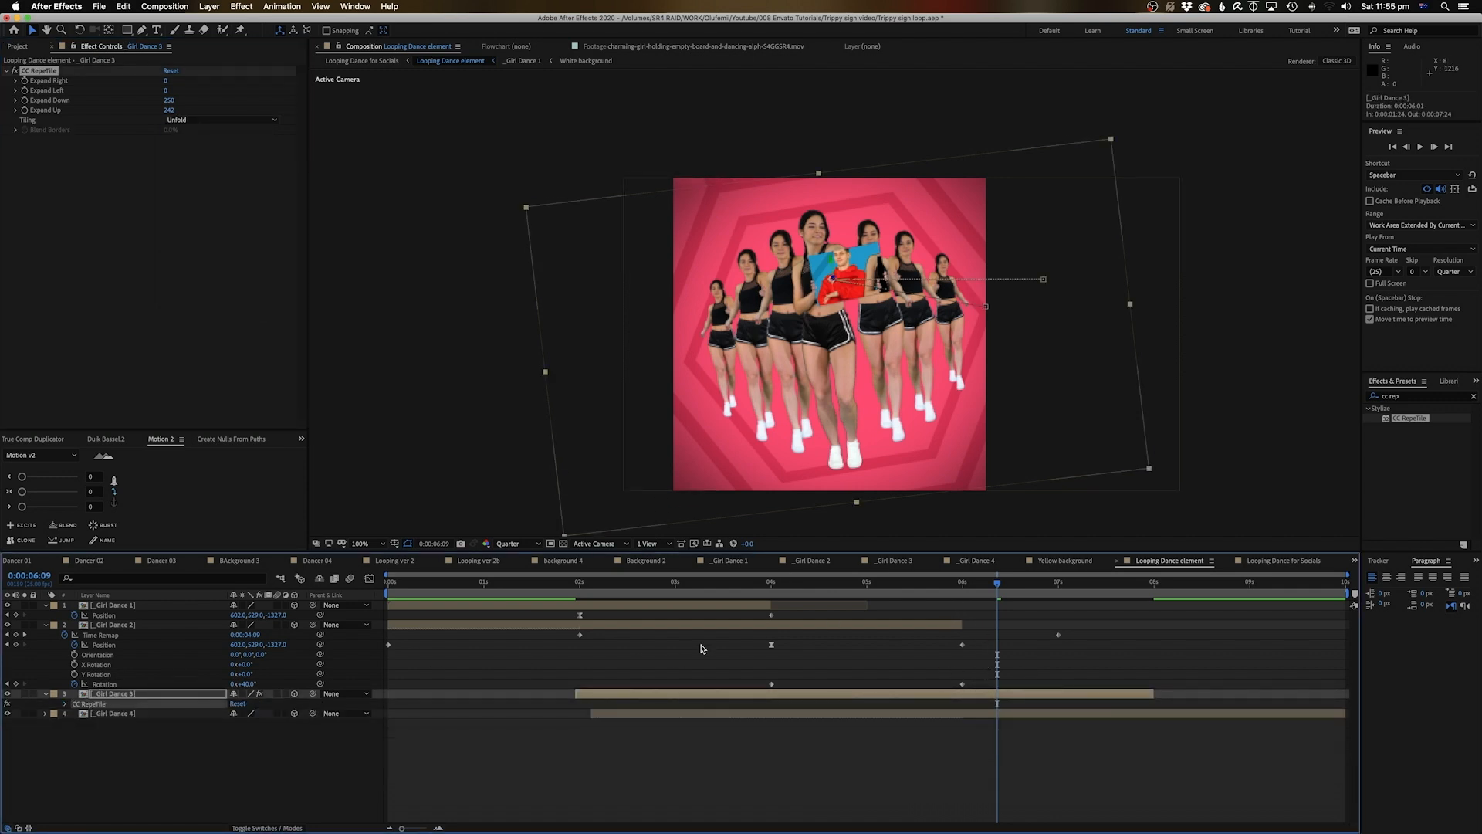
{"action": "left_click", "coordinate": [801, 627]}
{"action": "left_click", "coordinate": [818, 582]}
{"action": "key", "text": "super+v"}
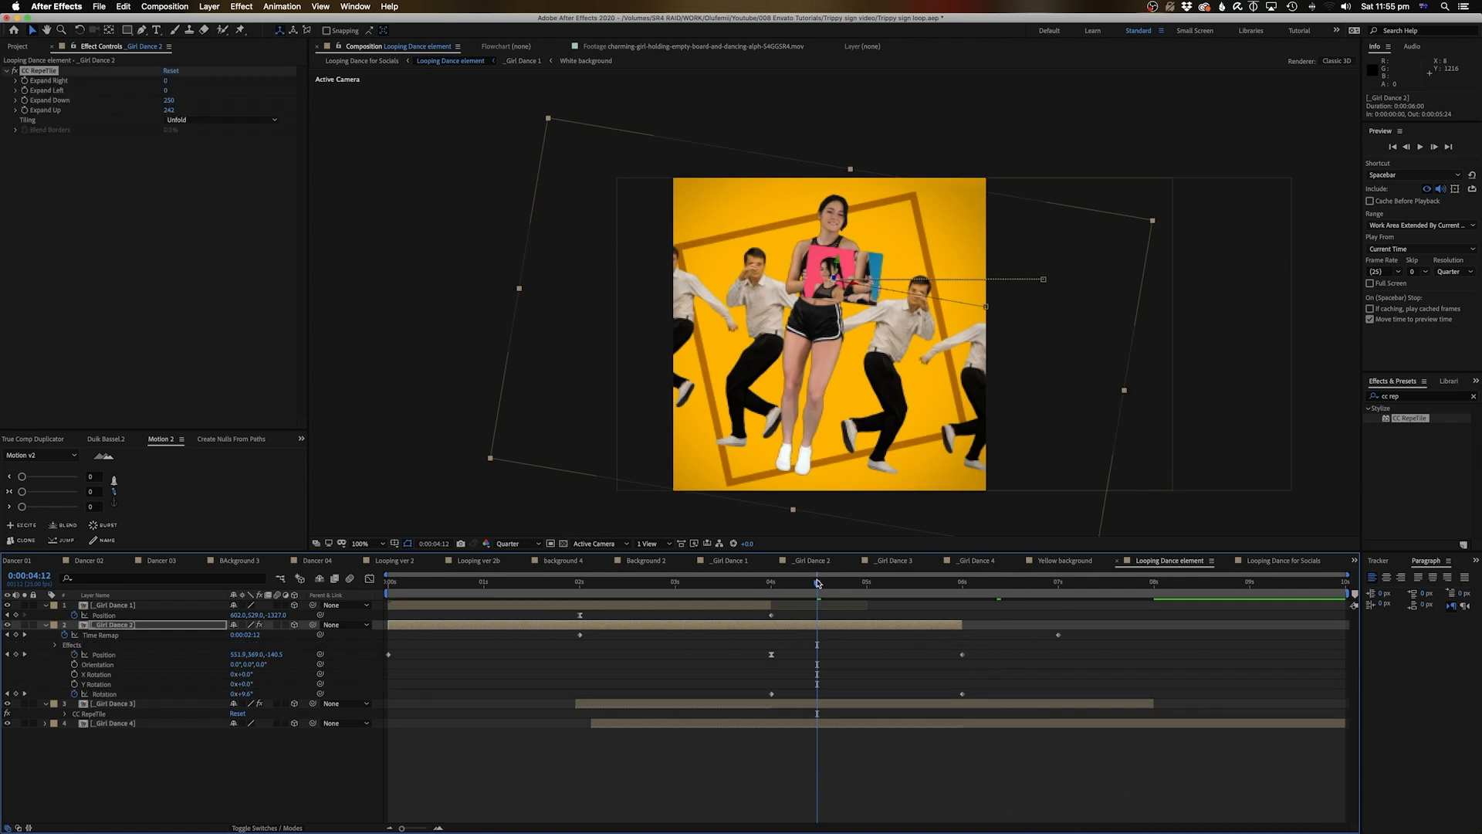
{"action": "left_click_drag", "start_coordinate": [714, 593], "coordinate": [511, 594]}
{"action": "key", "text": "space"}
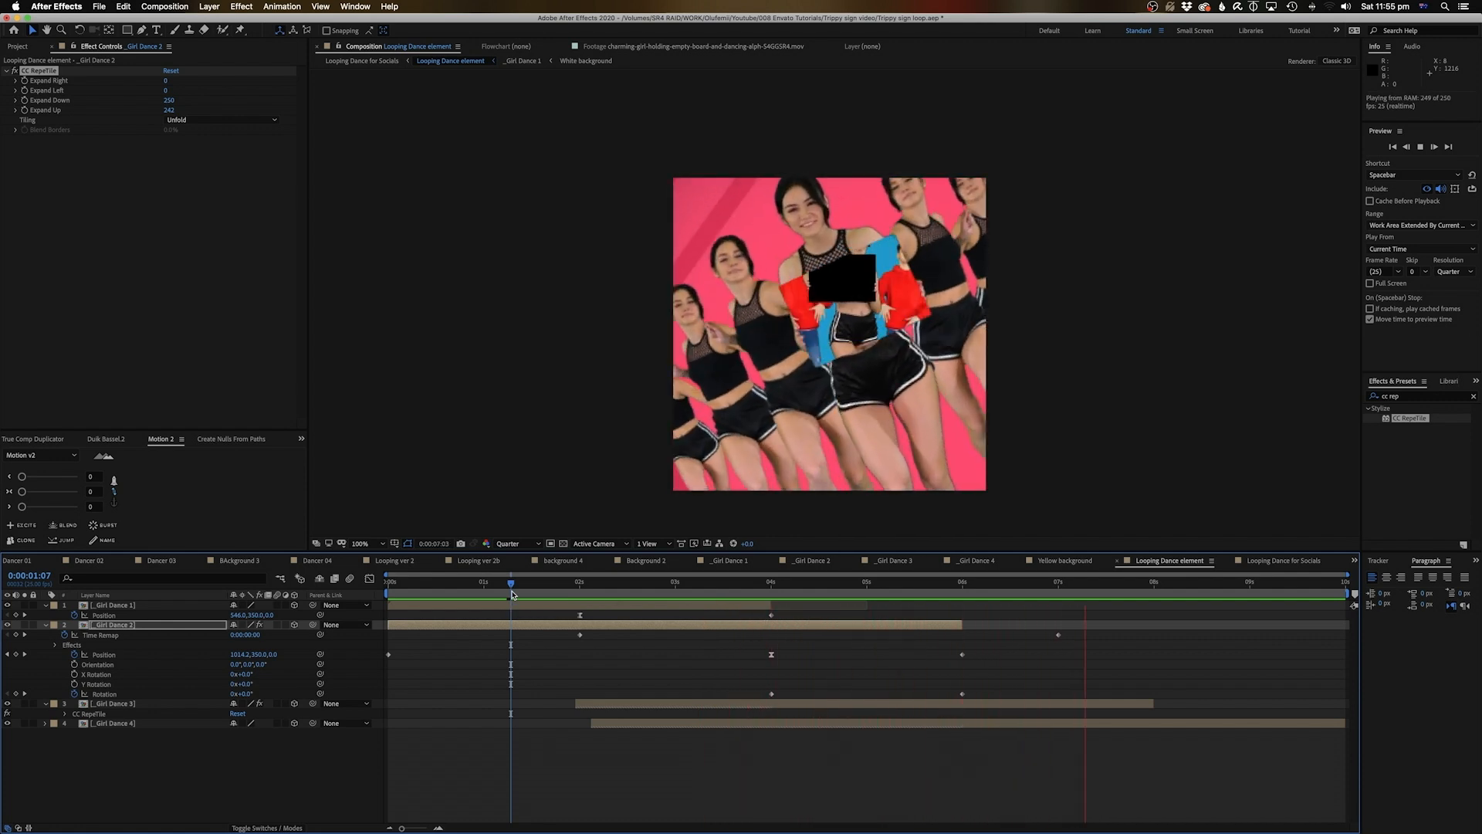
Return to the Looping Dance for Socials composition and preview the loop from the start.
{"action": "left_click", "coordinate": [351, 61]}
{"action": "key", "text": "Home"}
{"action": "key", "text": "space"}
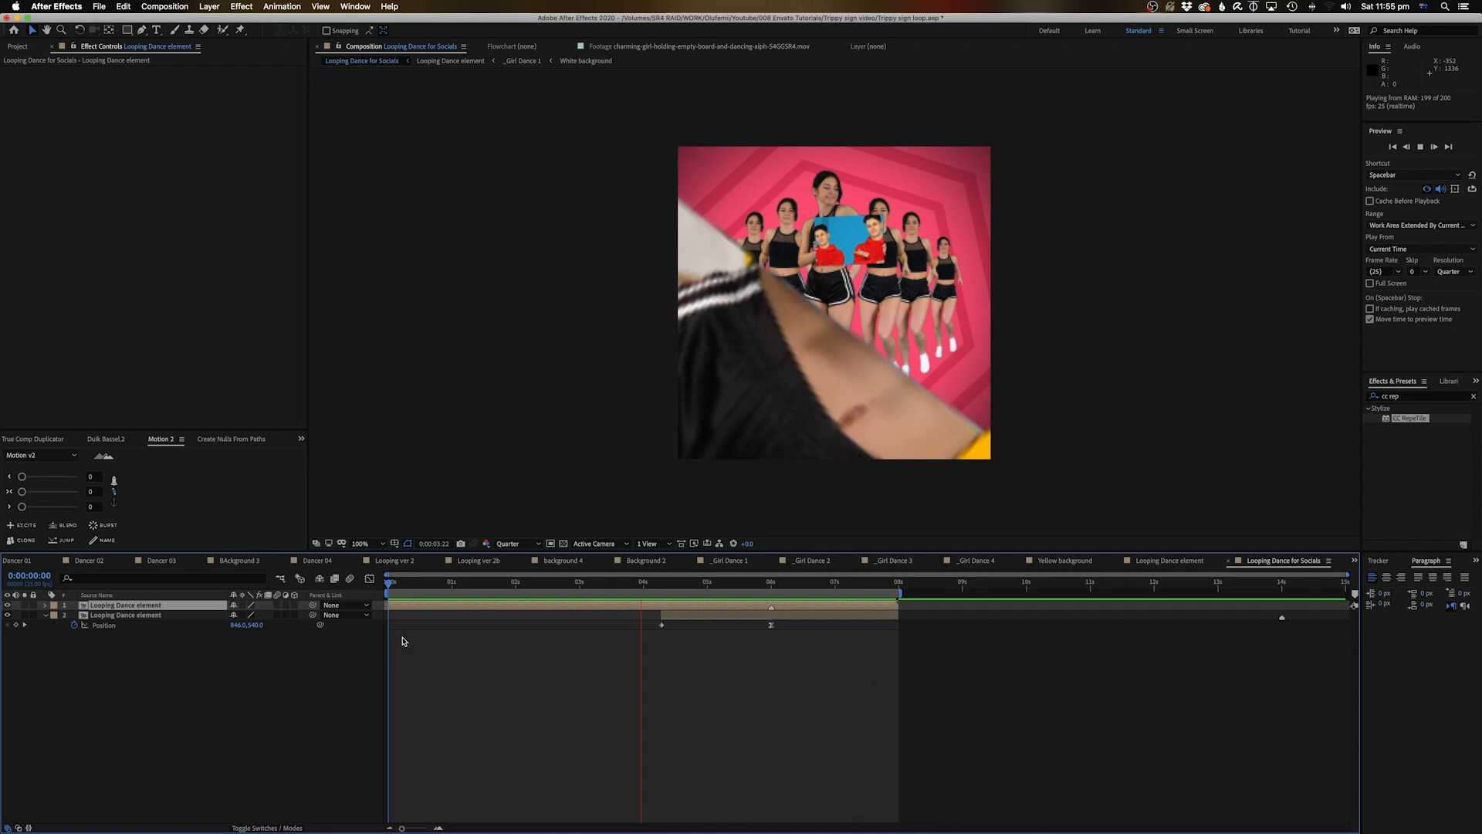
Move the lower Looping Dance element layer's first Position keyframe to 0:00:05:10 and preview from 0:00:04:05.
{"action": "key", "text": "space"}
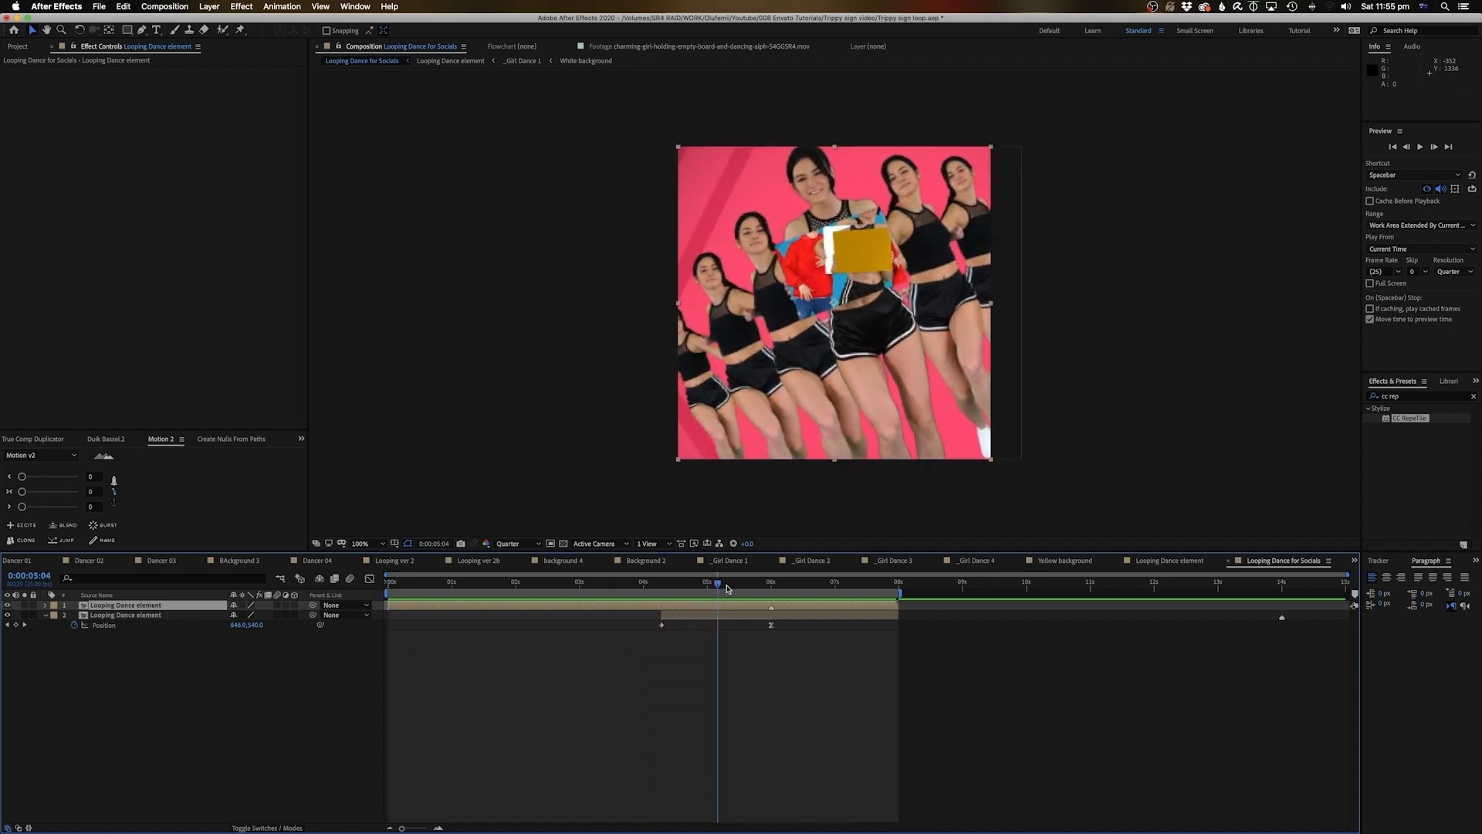
{"action": "left_click_drag", "start_coordinate": [727, 588], "coordinate": [733, 589]}
{"action": "left_click_drag", "start_coordinate": [663, 625], "coordinate": [726, 630]}
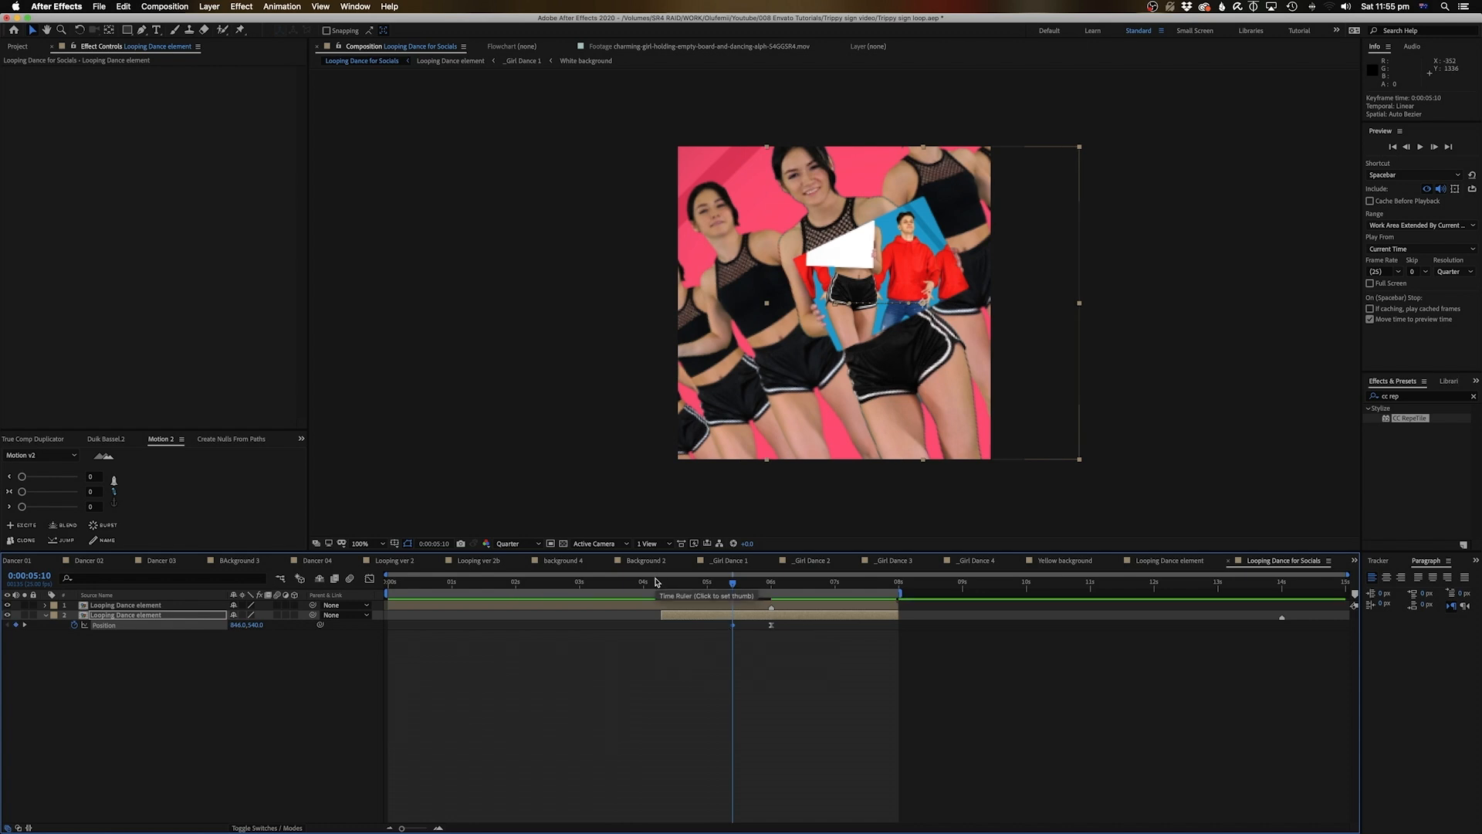
{"action": "left_click", "coordinate": [656, 583]}
{"action": "key", "text": "space"}
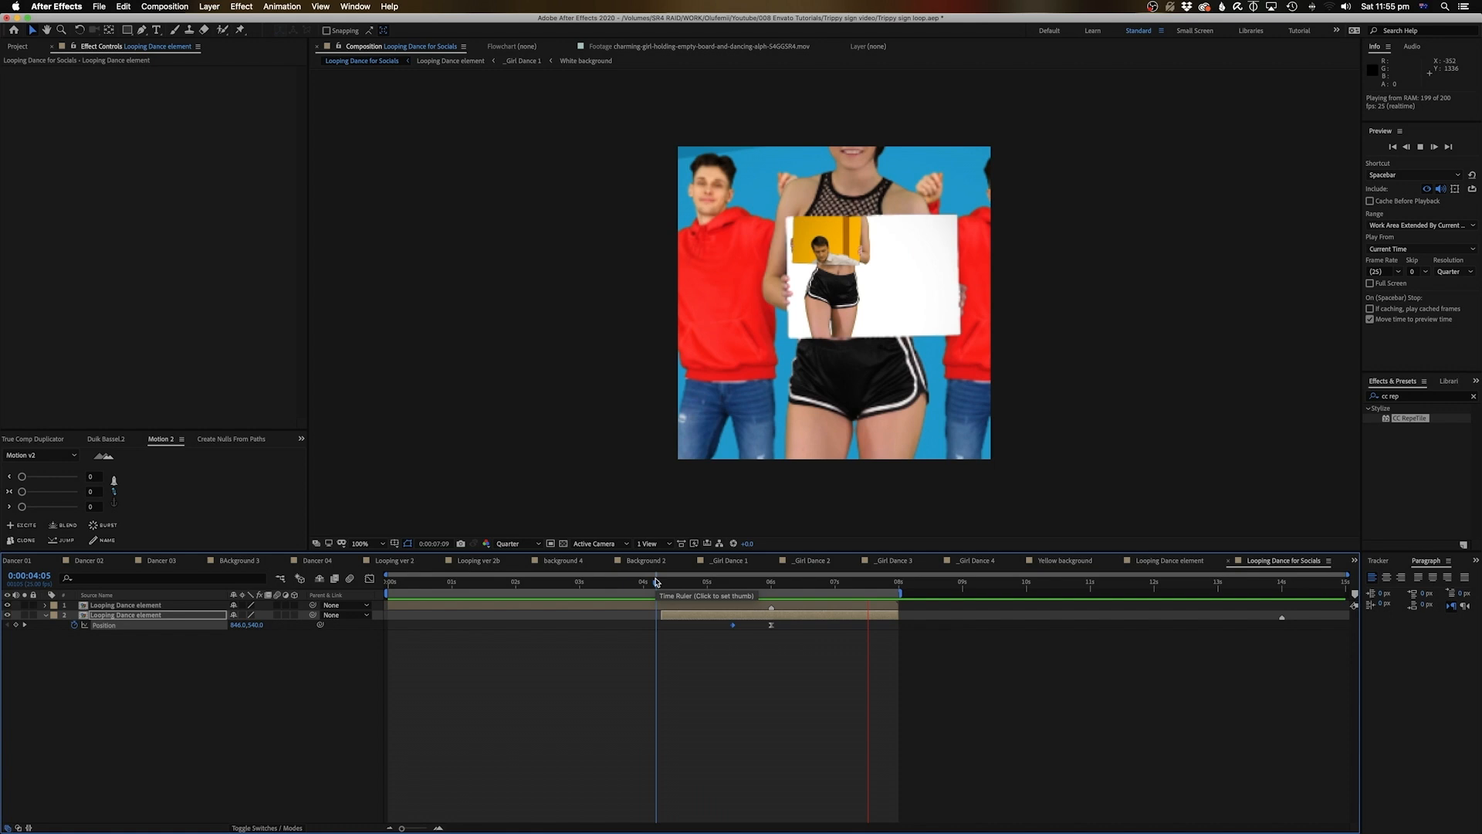
Open the Looping Dance element composition, move _Girl Dance 2's first Position keyframe to 0:00:02:00 and preview the change.
{"action": "double_click", "coordinate": [519, 607]}
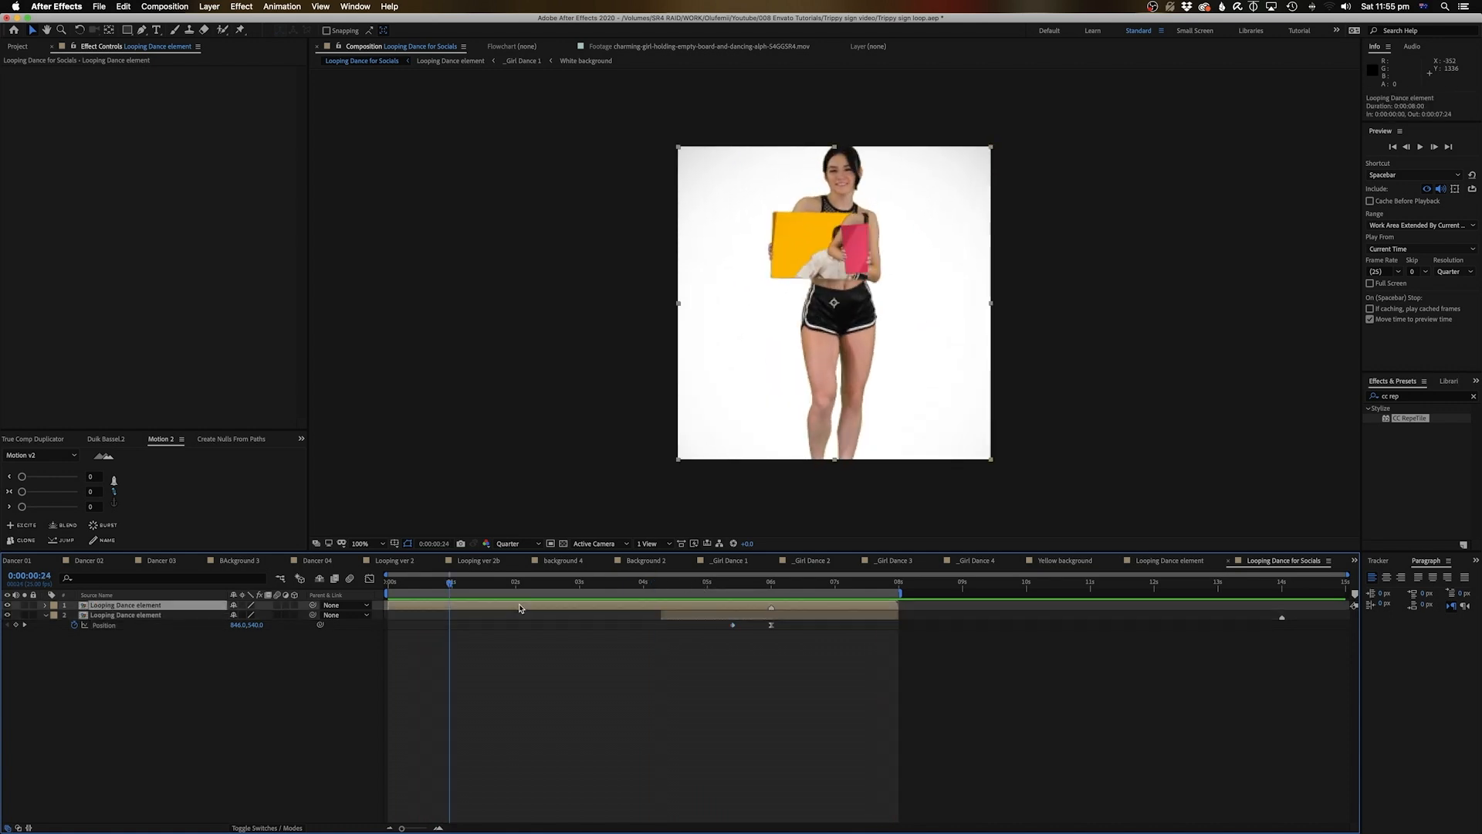
{"action": "left_click", "coordinate": [580, 583]}
{"action": "mouse_move", "coordinate": [584, 591]}
{"action": "left_mouse_down"}
{"action": "mouse_move", "coordinate": [657, 601]}
{"action": "mouse_move", "coordinate": [578, 616]}
{"action": "left_mouse_up"}
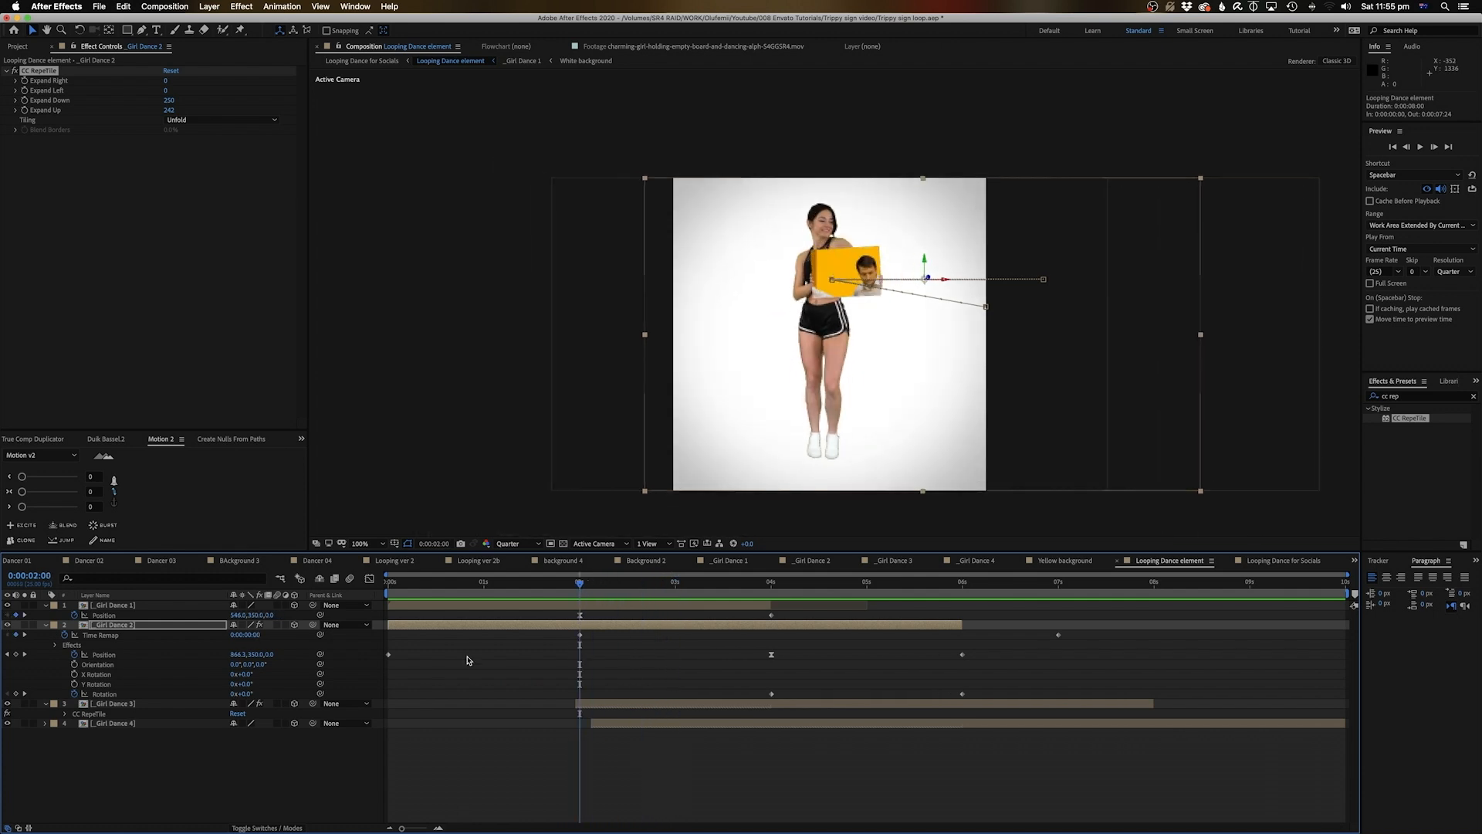
{"action": "left_click_drag", "start_coordinate": [388, 656], "coordinate": [579, 661]}
{"action": "key", "text": "space"}
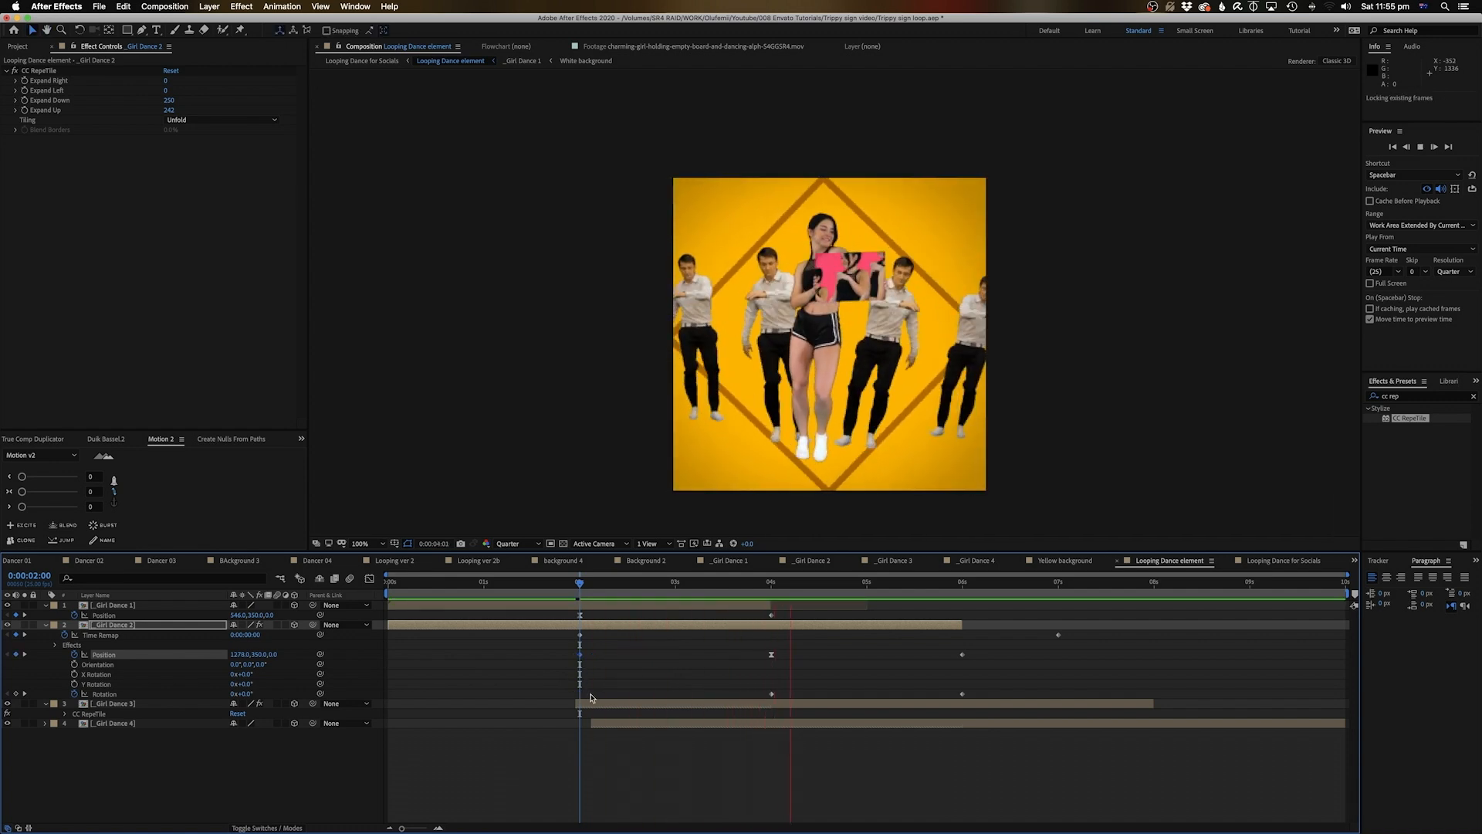
{"action": "key", "text": "space"}
Reveal the keyframes of _Girl Dance 3 and _Girl Dance 4 and move their first Position keyframes to 0:00:04:00 and 0:00:06:00.
{"action": "left_click", "coordinate": [601, 707]}
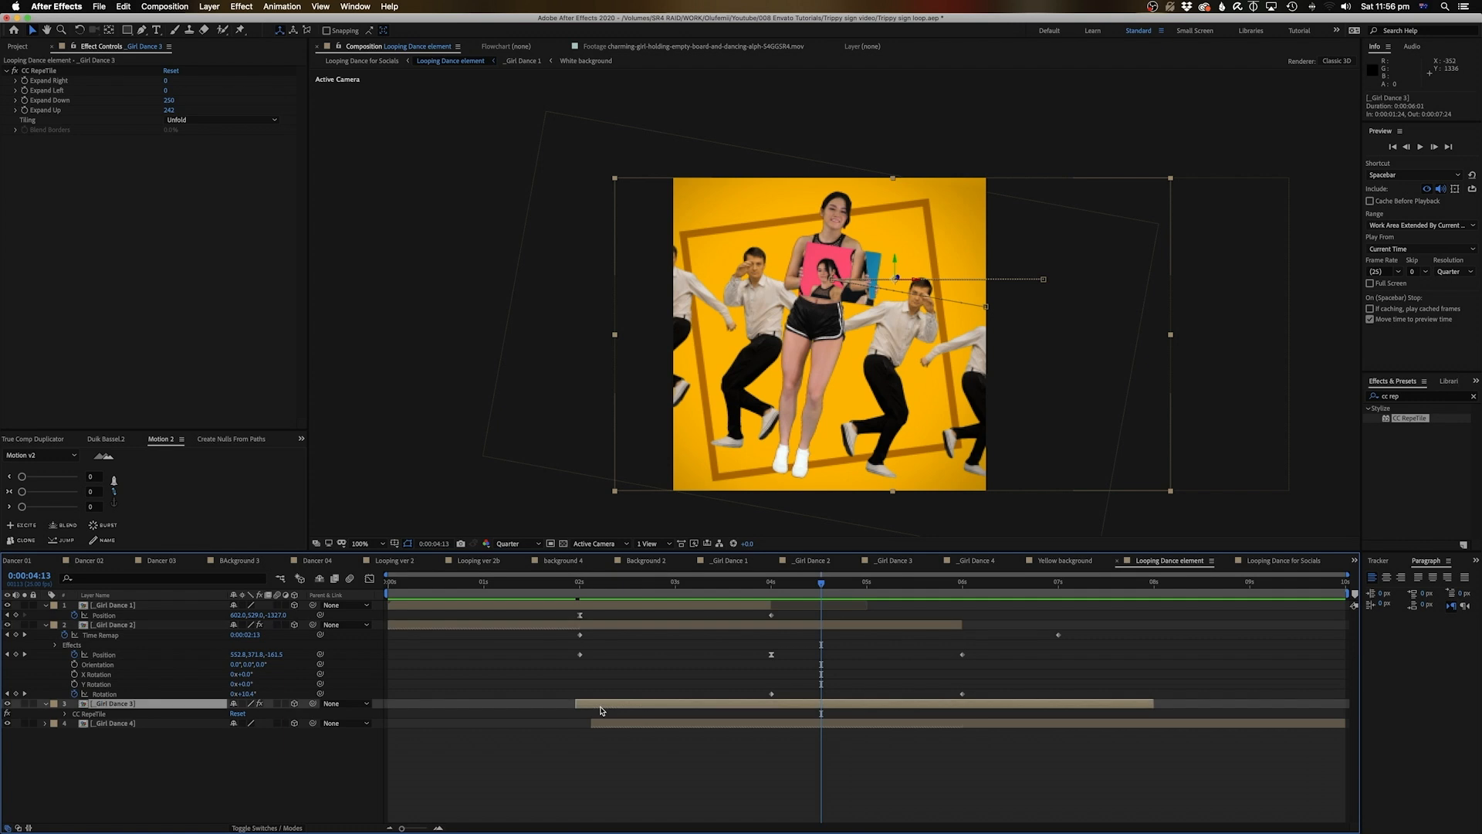
{"action": "key", "text": "u"}
{"action": "left_click", "coordinate": [770, 723]}
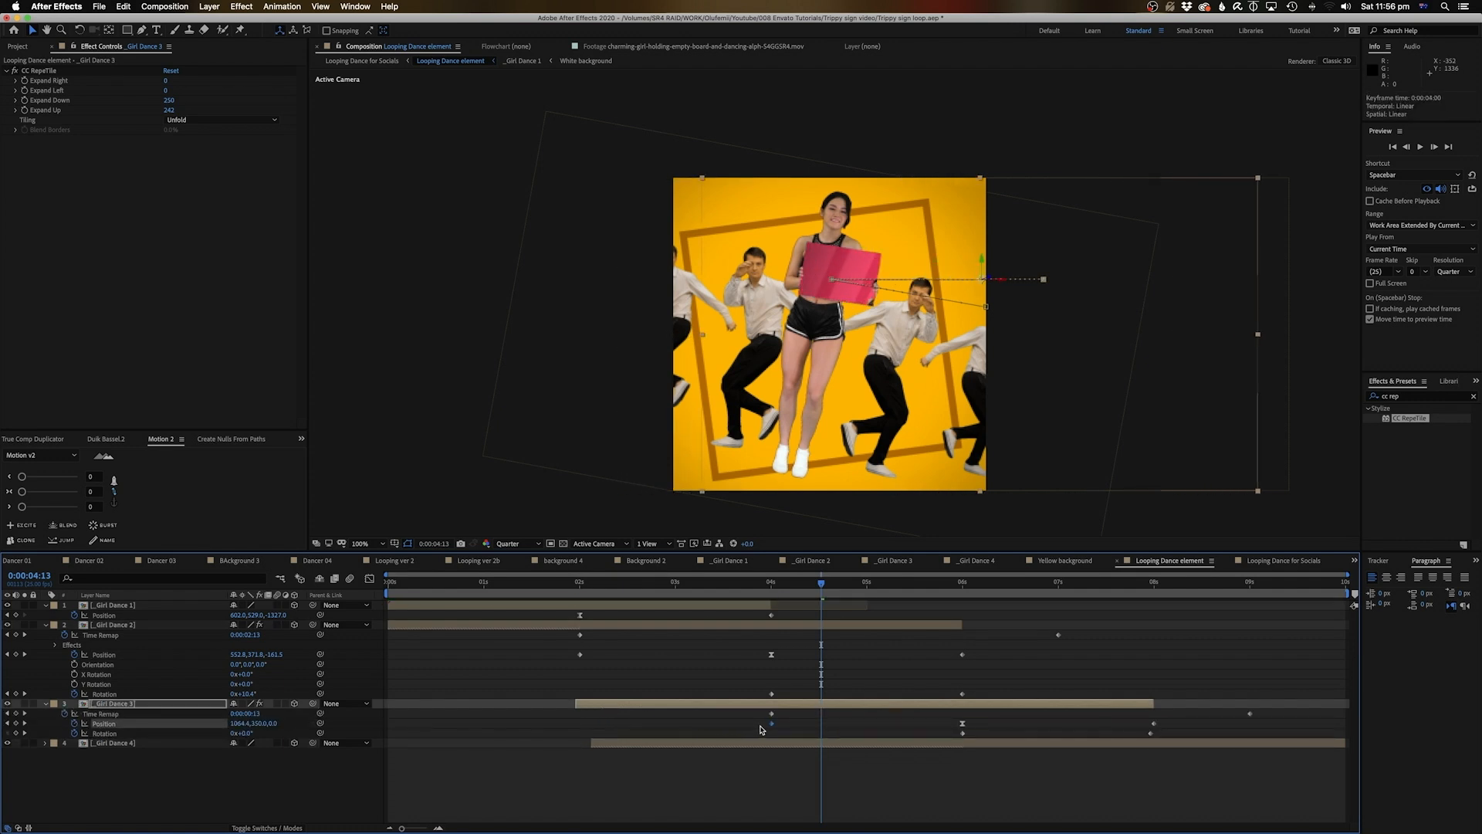
{"action": "left_click", "coordinate": [723, 744]}
{"action": "key", "text": "u"}
{"action": "left_click_drag", "start_coordinate": [772, 763], "coordinate": [962, 763]}
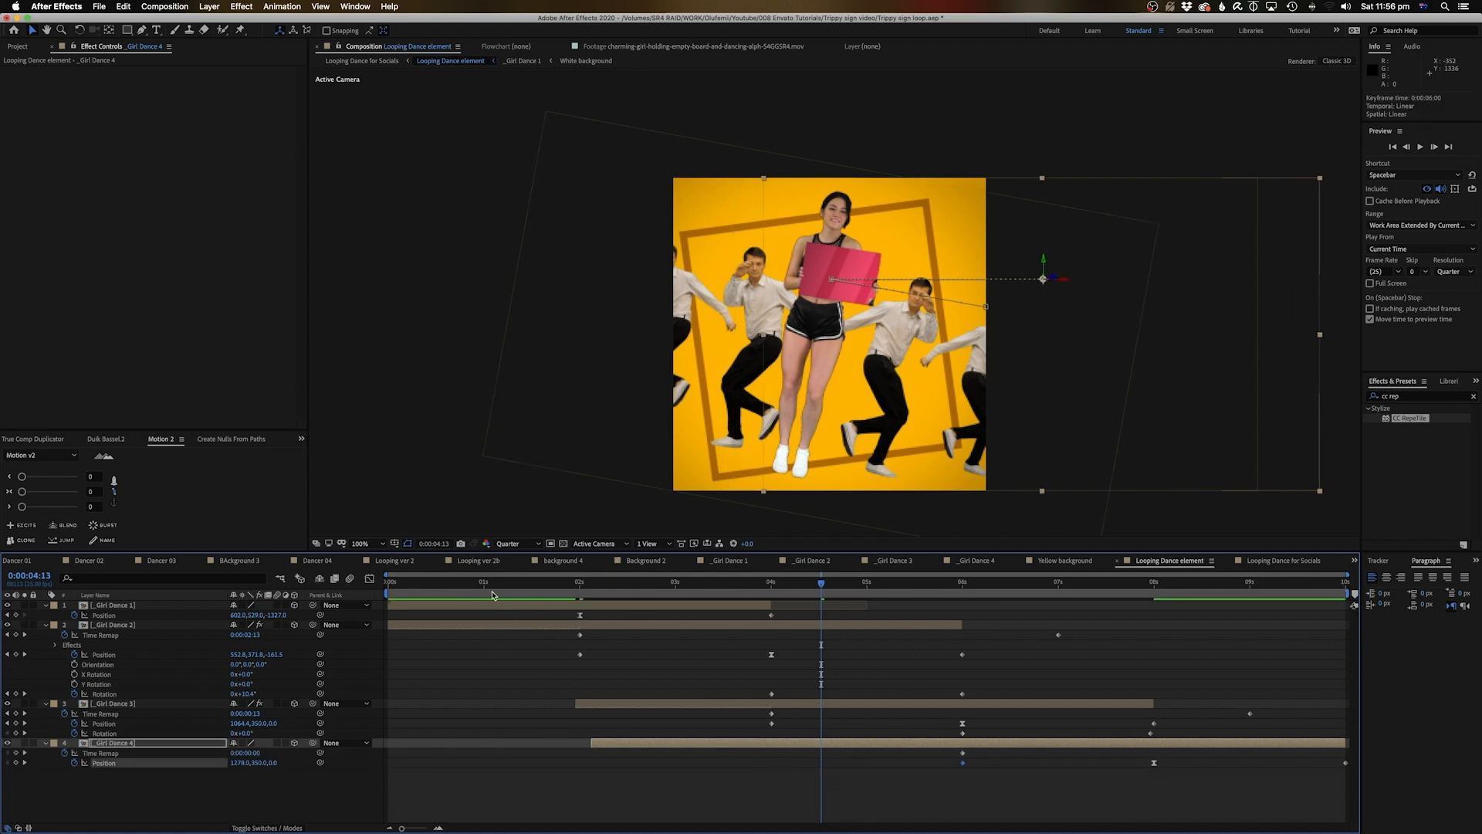
Preview the Looping Dance element composition from the start, return to Looping Dance for Socials and play the loop.
{"action": "key", "text": "Home"}
{"action": "key", "text": "space"}
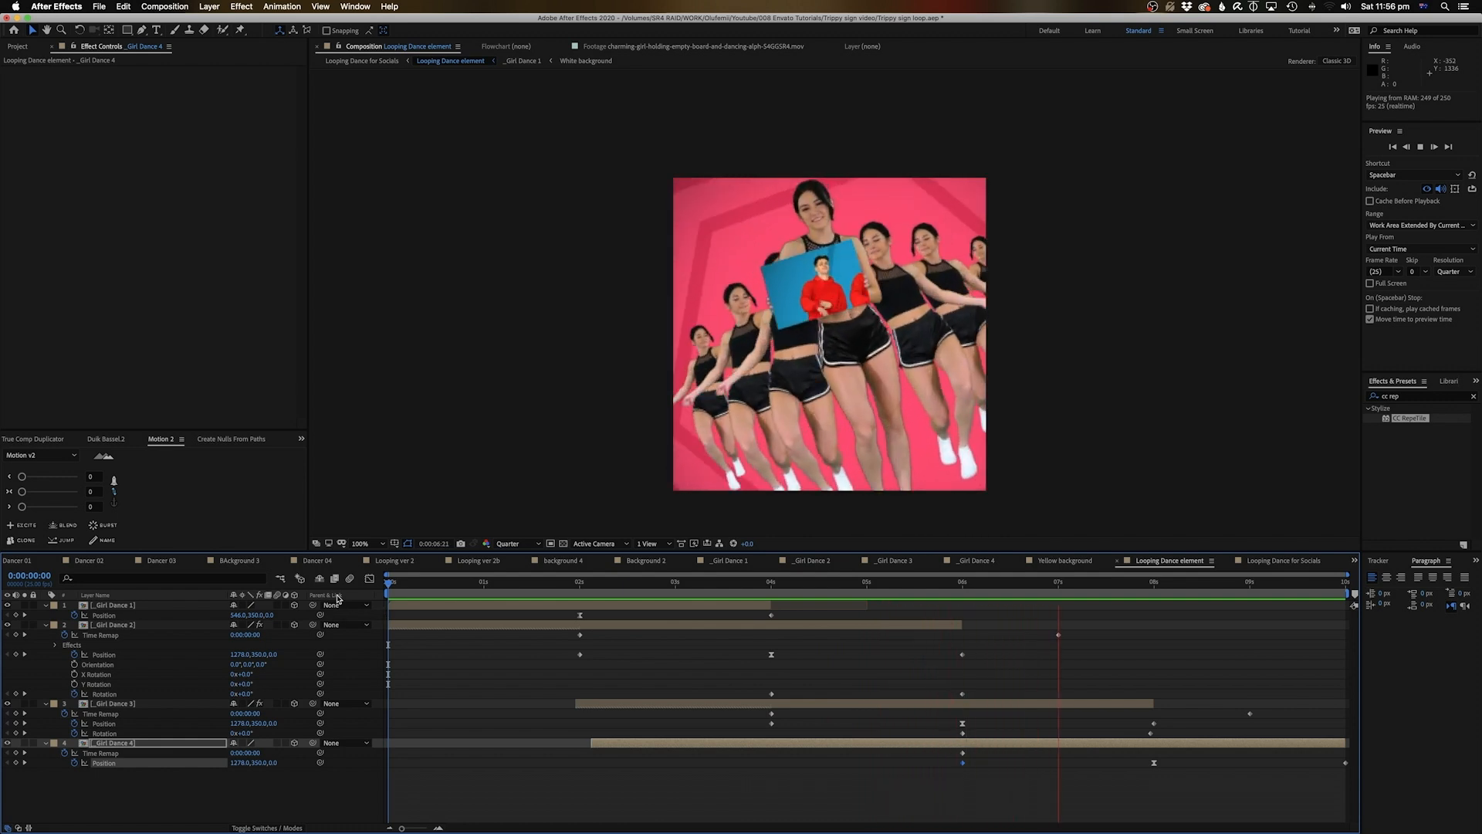
{"action": "key", "text": "space"}
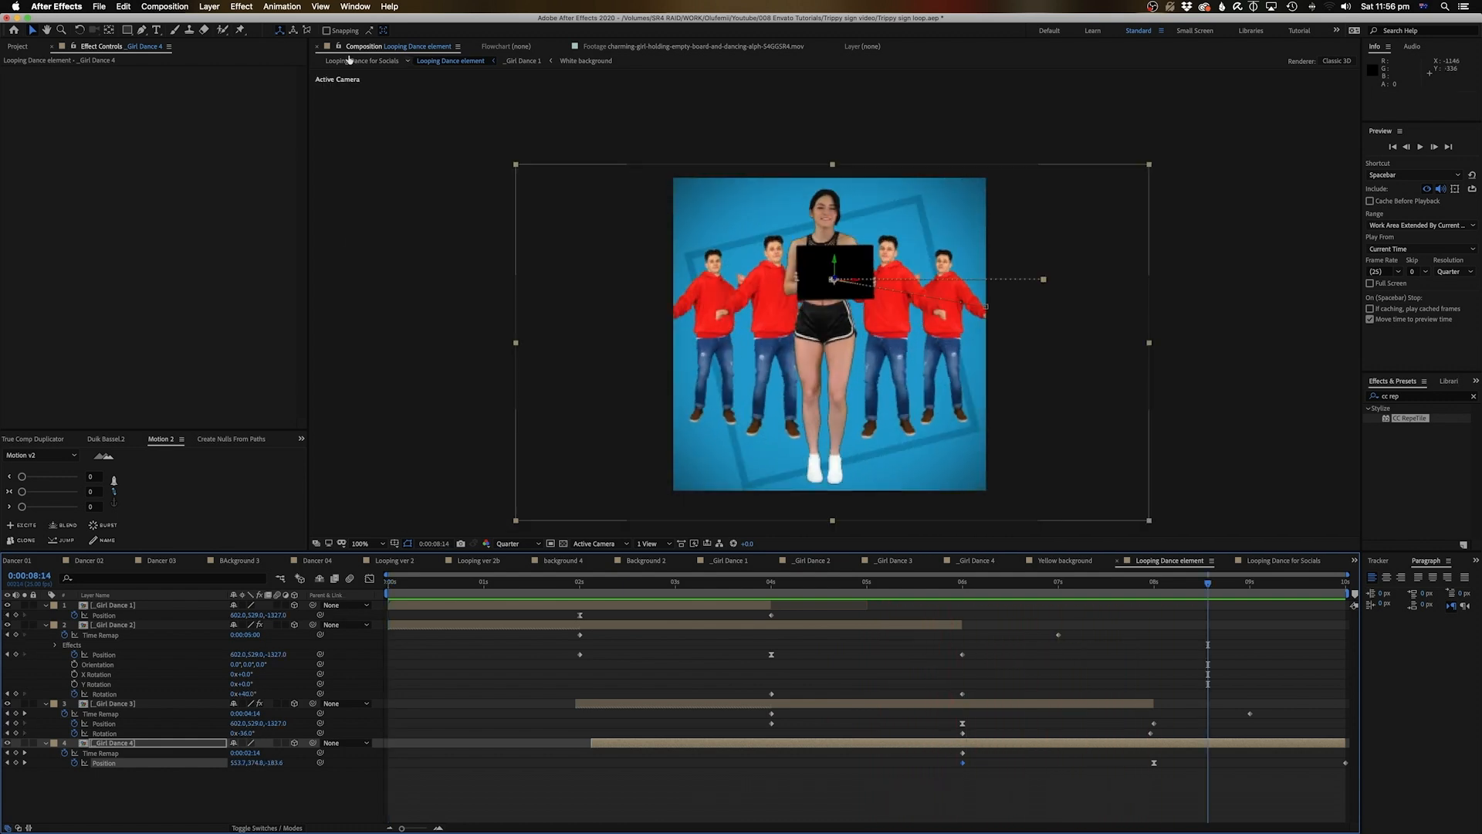
{"action": "left_click", "coordinate": [362, 60]}
{"action": "key", "text": "space"}
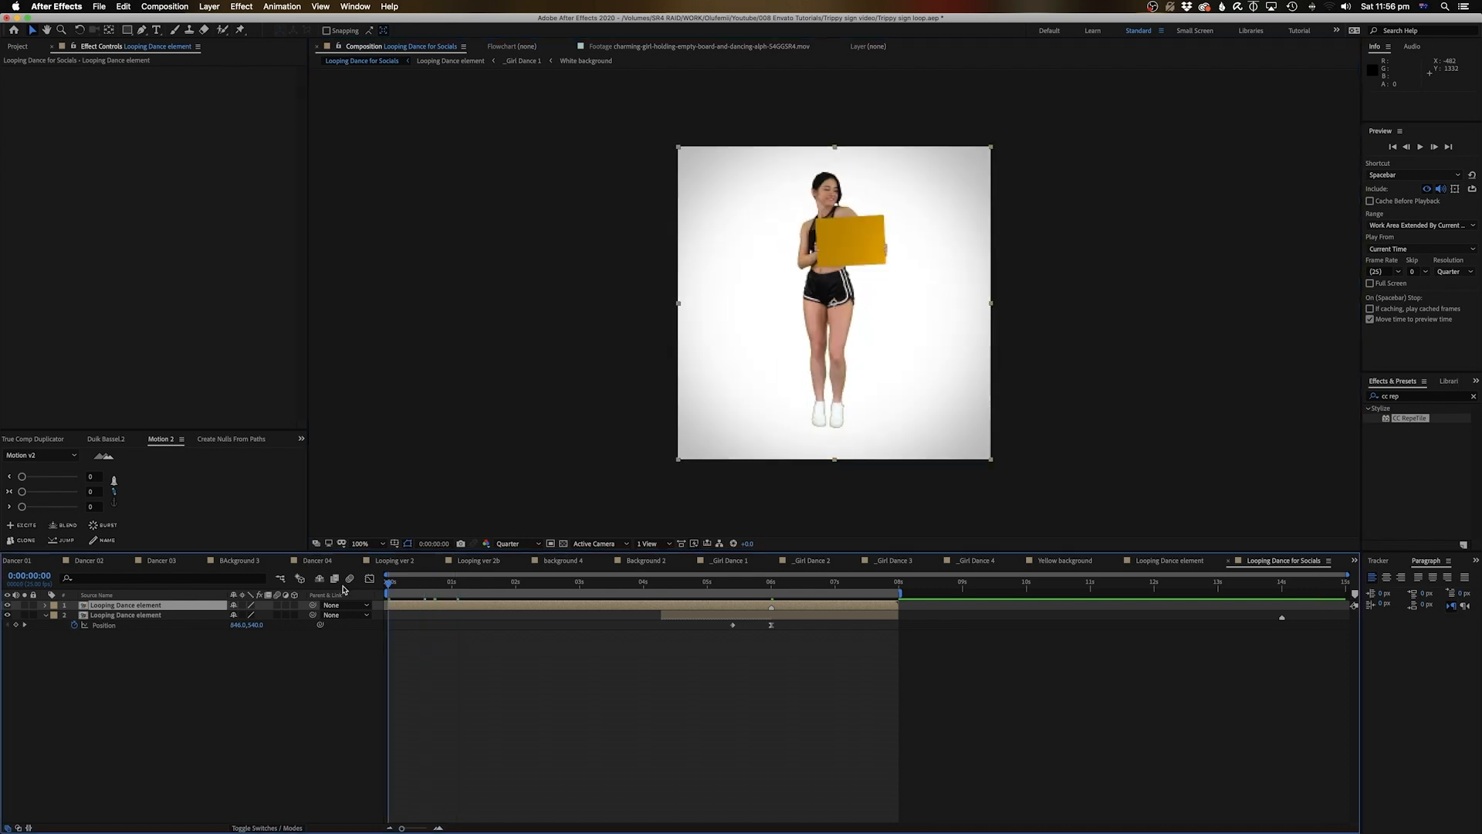